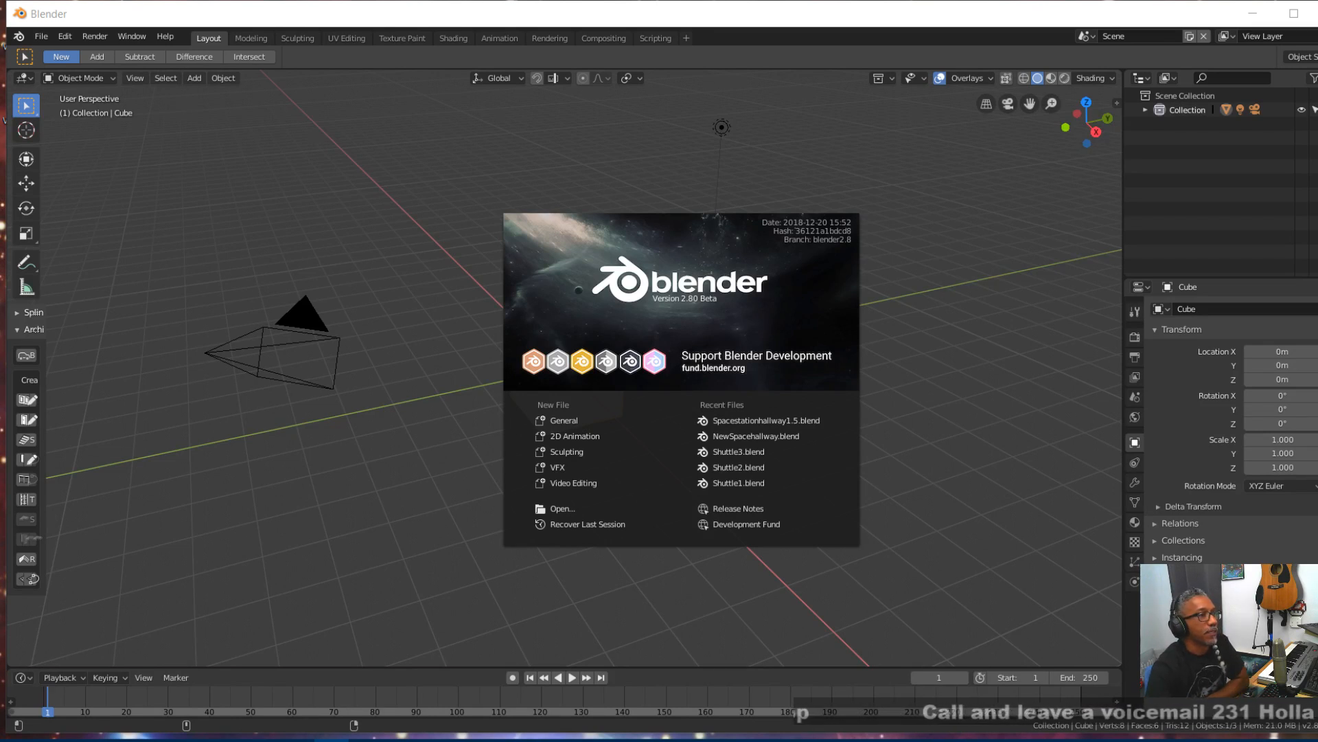
- Open the recent file Spacestationhallway1.5.blend and switch the viewport to rendered shading
click(733, 426)
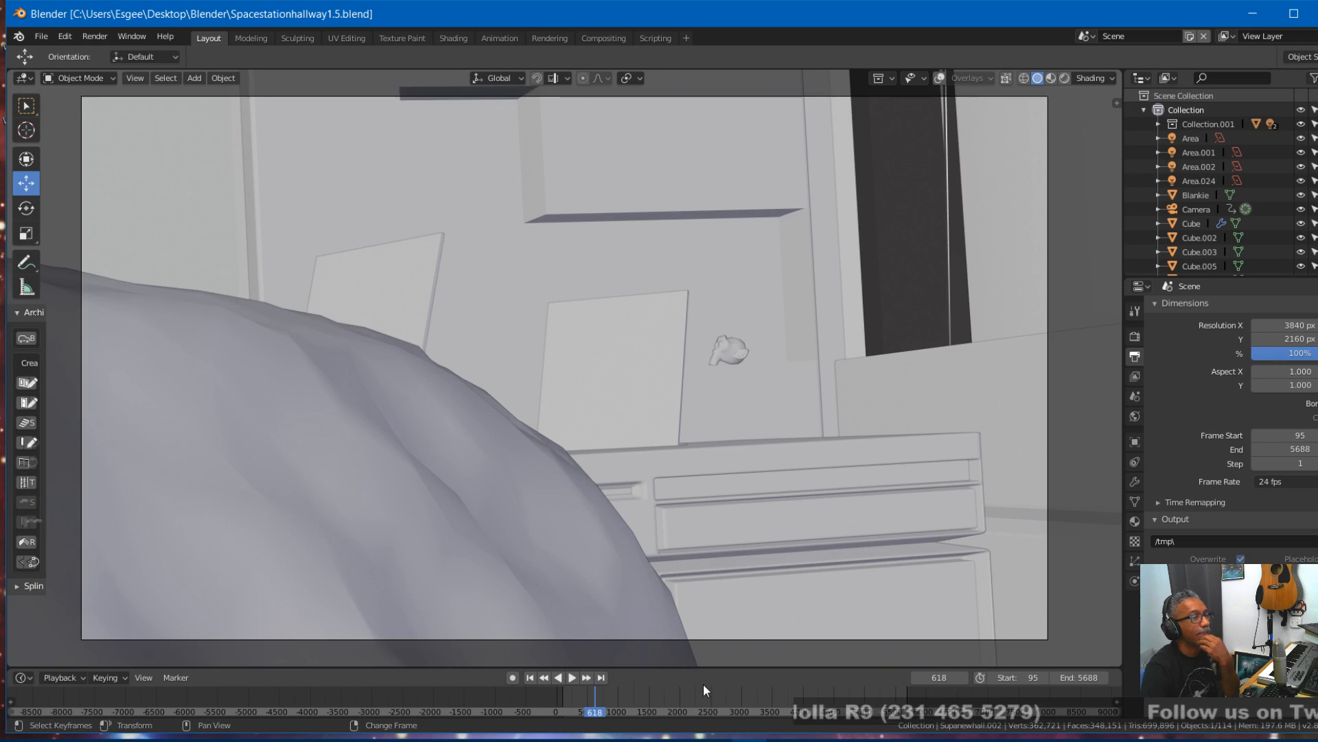
scroll(672, 685, up, 3)
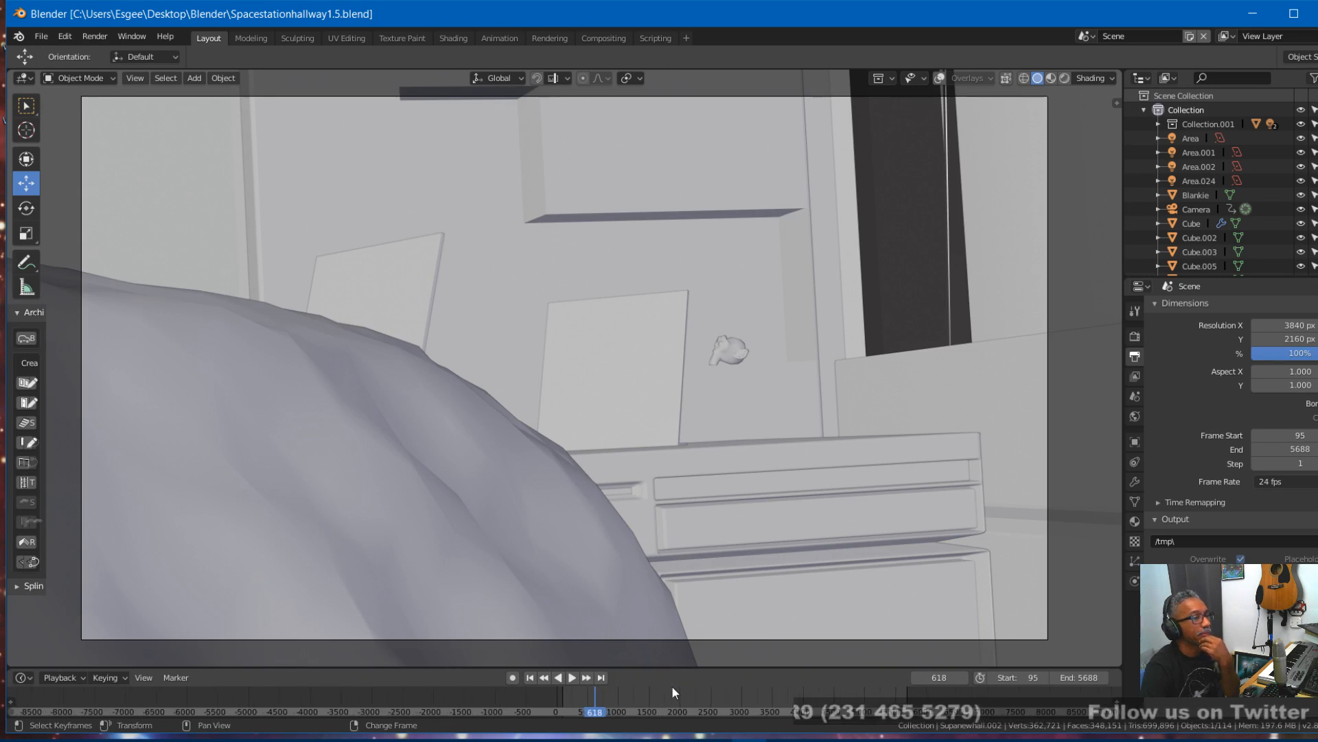
middle_drag(675, 695, 509, 708)
scroll(516, 699, up, 4)
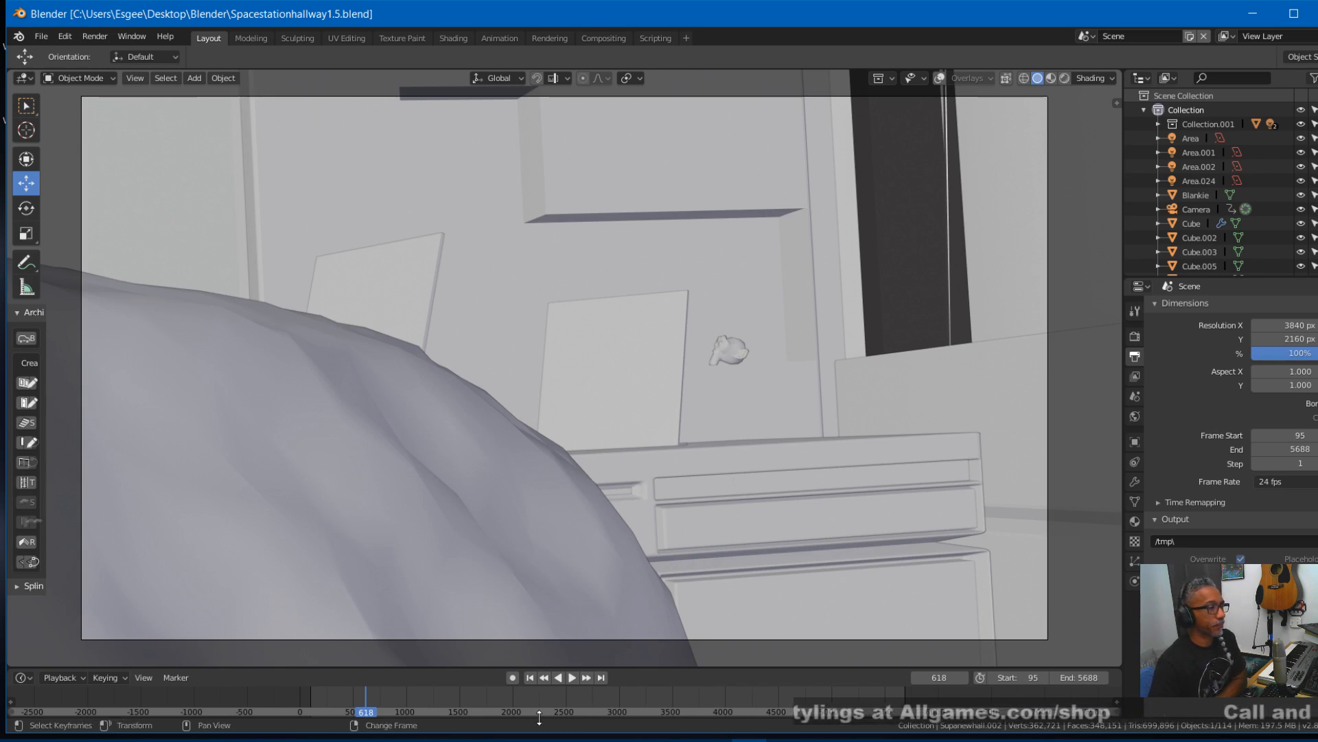
click(1064, 79)
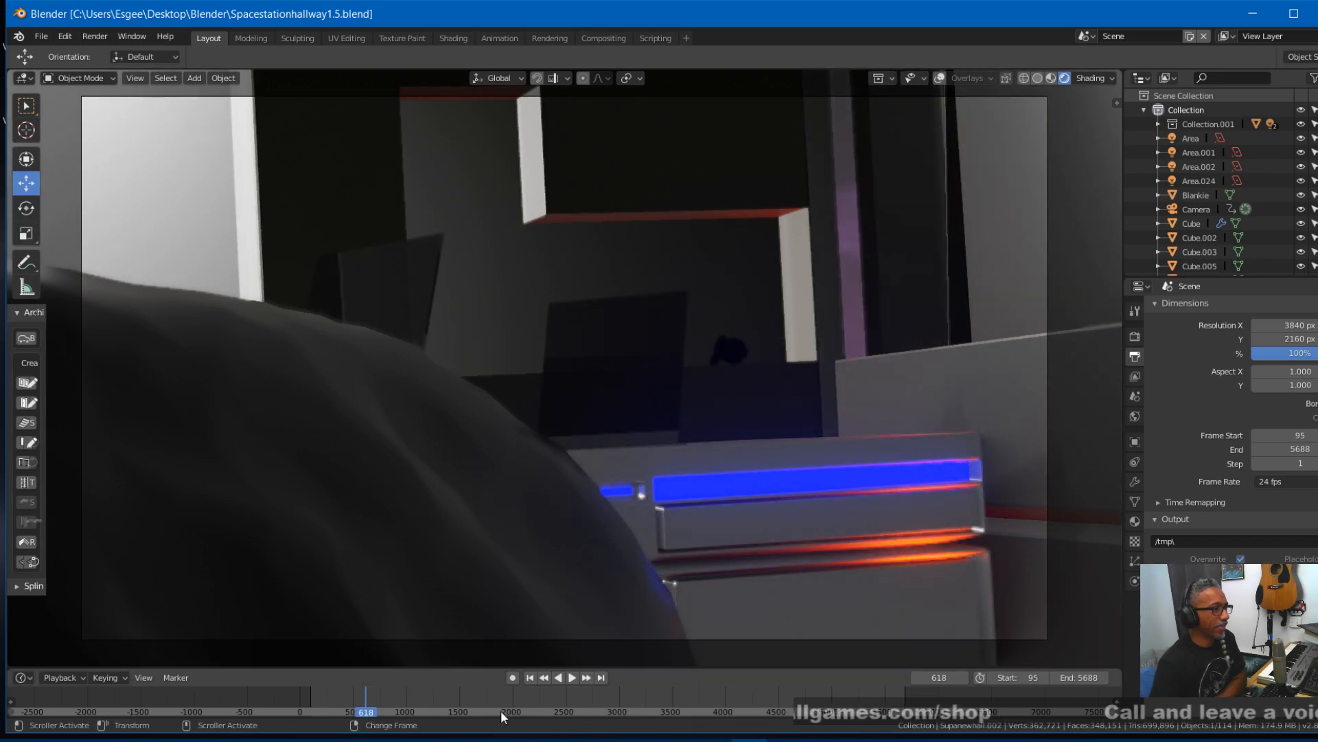
- Move the playhead to frame 1358, where the camera looks down the space station hallway
middle_drag(661, 694, 640, 693)
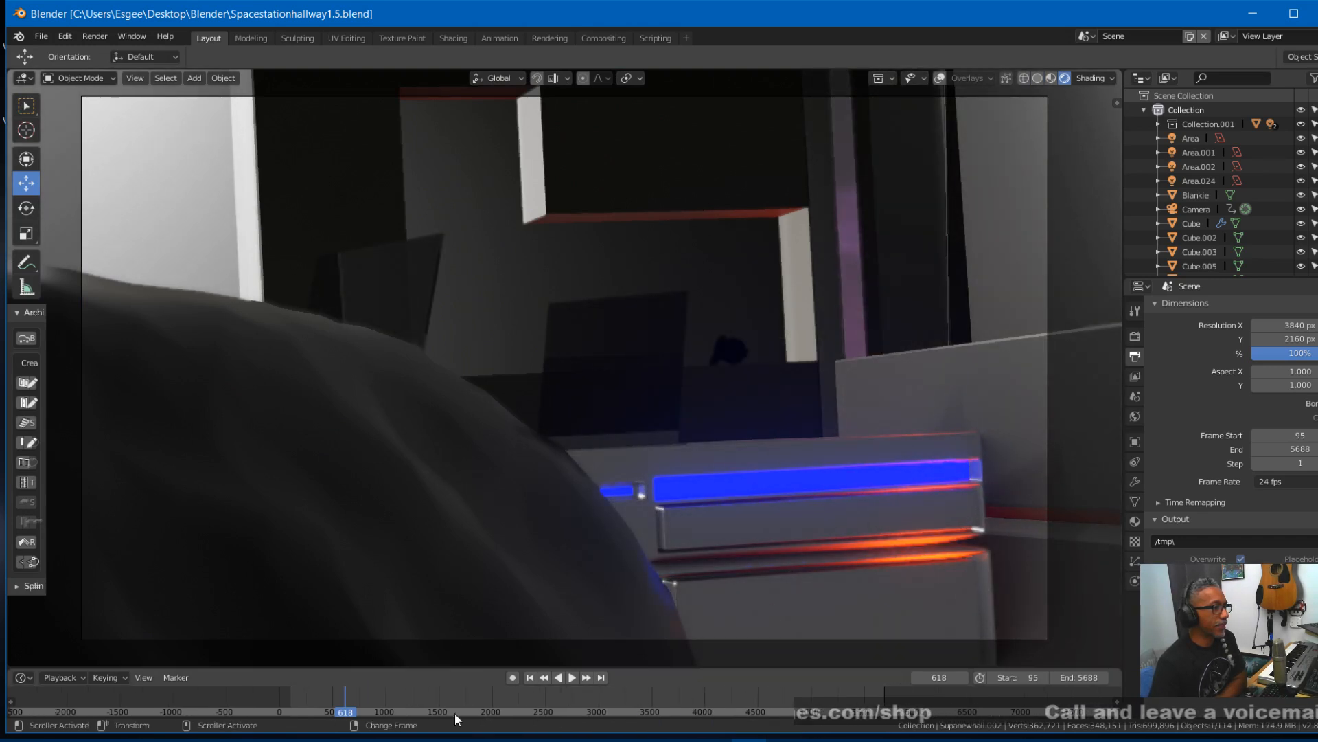
right_drag(352, 702, 422, 693)
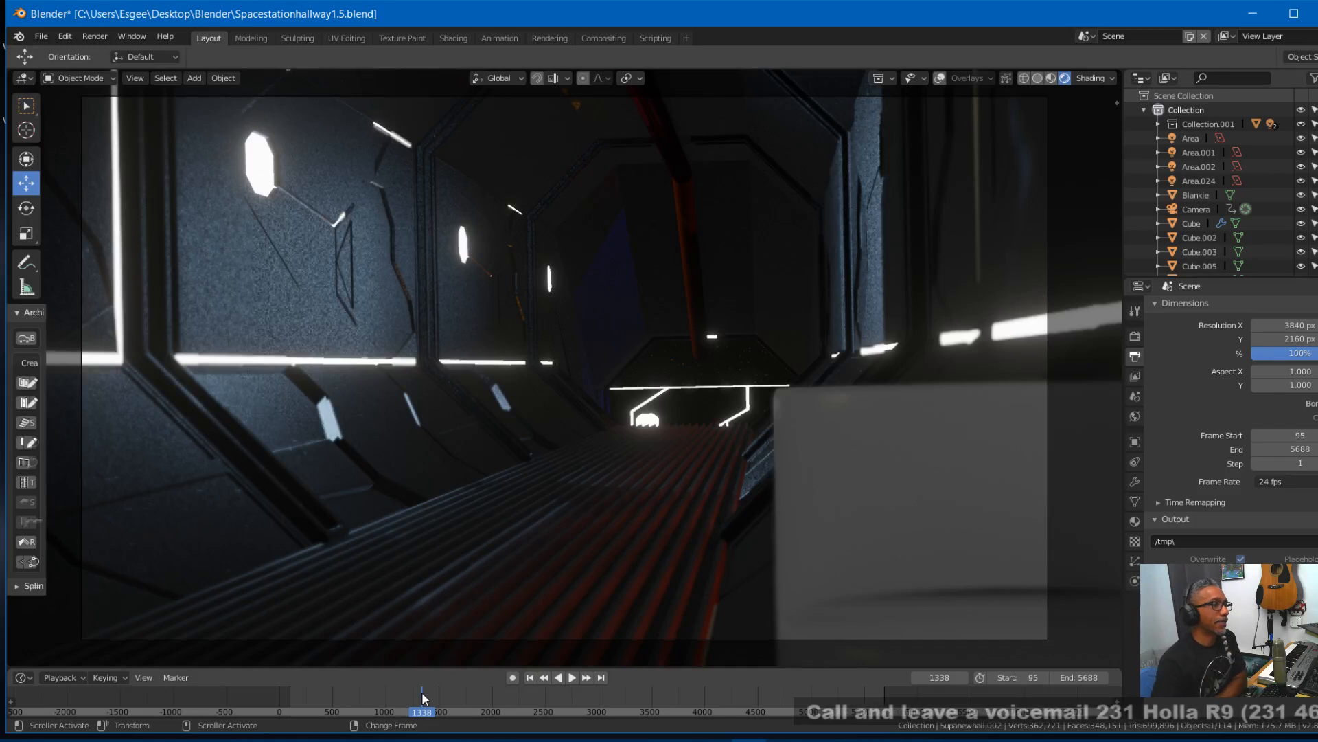
mouse_move(426, 699)
right_down()
mouse_move(455, 704)
mouse_move(422, 710)
mouse_move(424, 691)
right_up()
- Leave the camera view for a free view down the hallway and turn on the viewport overlays
mouse_move(596, 337)
middle_down()
mouse_move(607, 331)
mouse_move(593, 349)
middle_up()
click(545, 423)
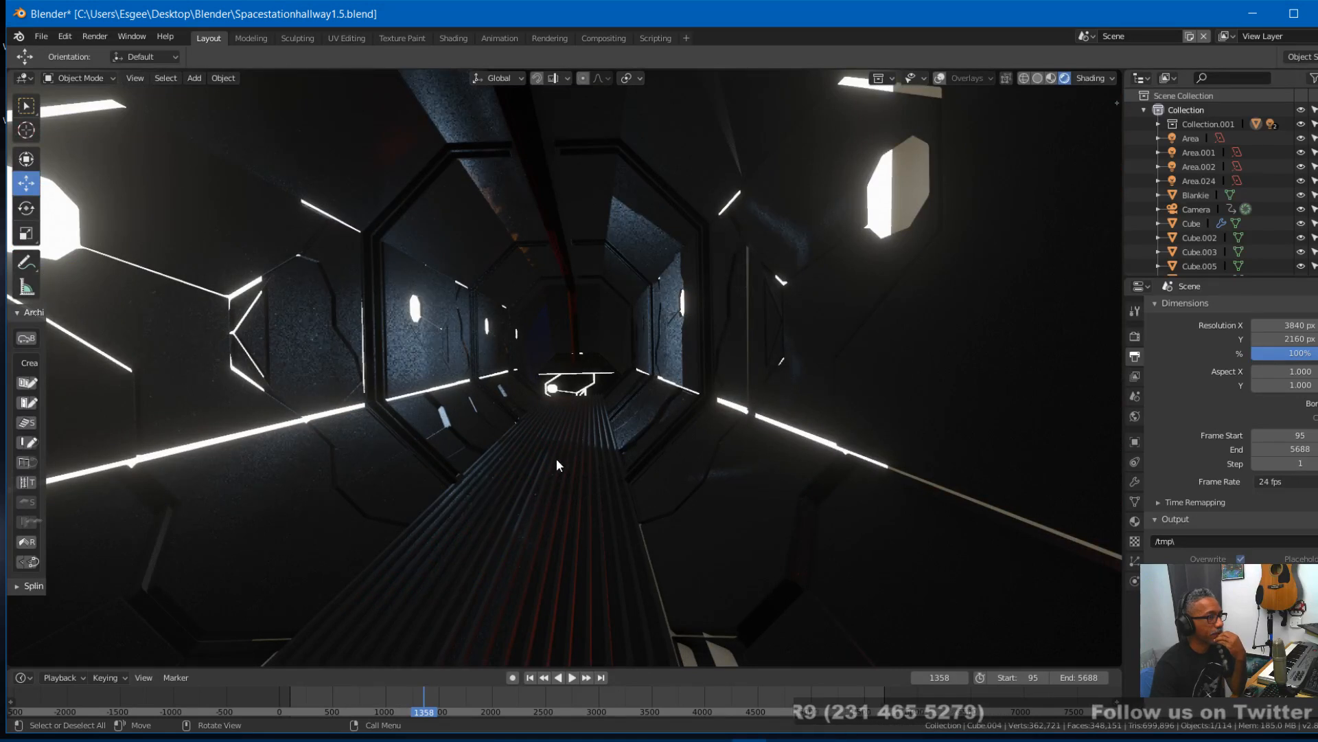
click(940, 77)
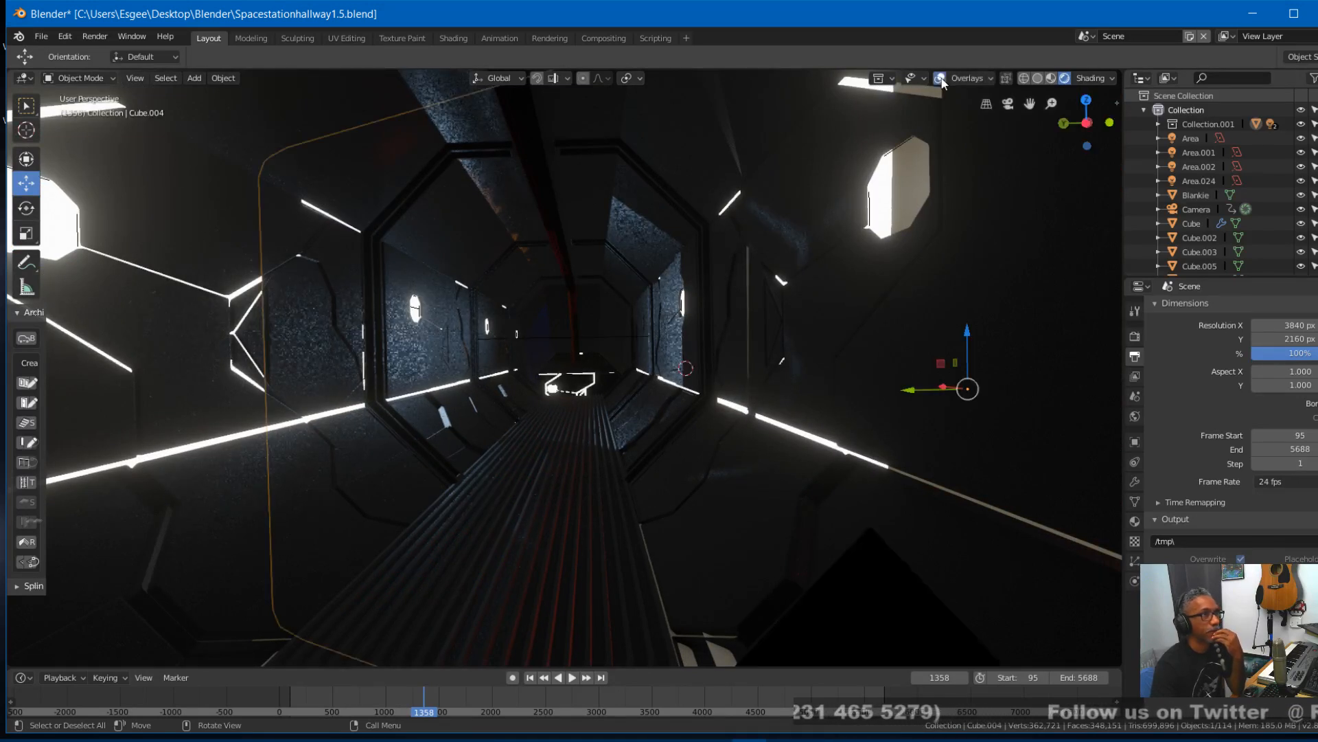
- Duplicate the ribbed floor grate that runs along the hallway, keeping the copy almost exactly in place
click(539, 512)
click(539, 512)
click(539, 512)
click(539, 512)
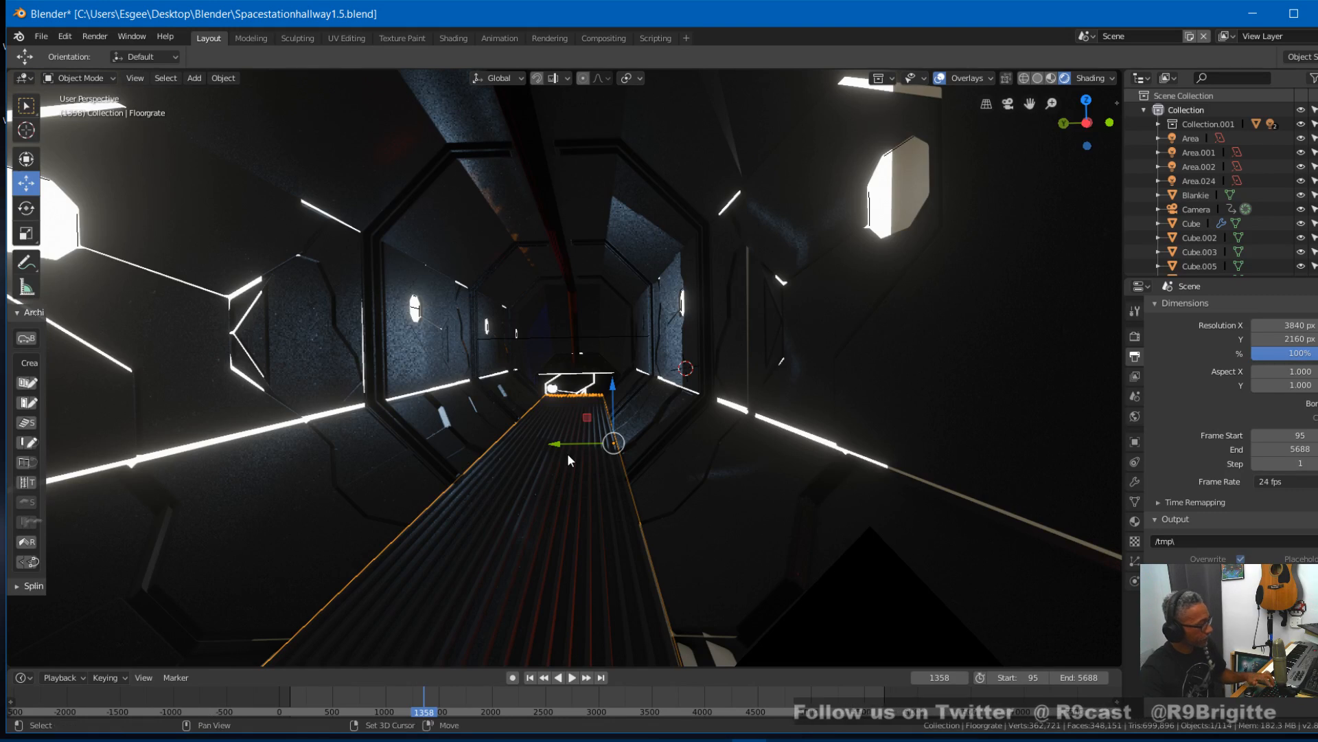
key(shift+d)
key(x)
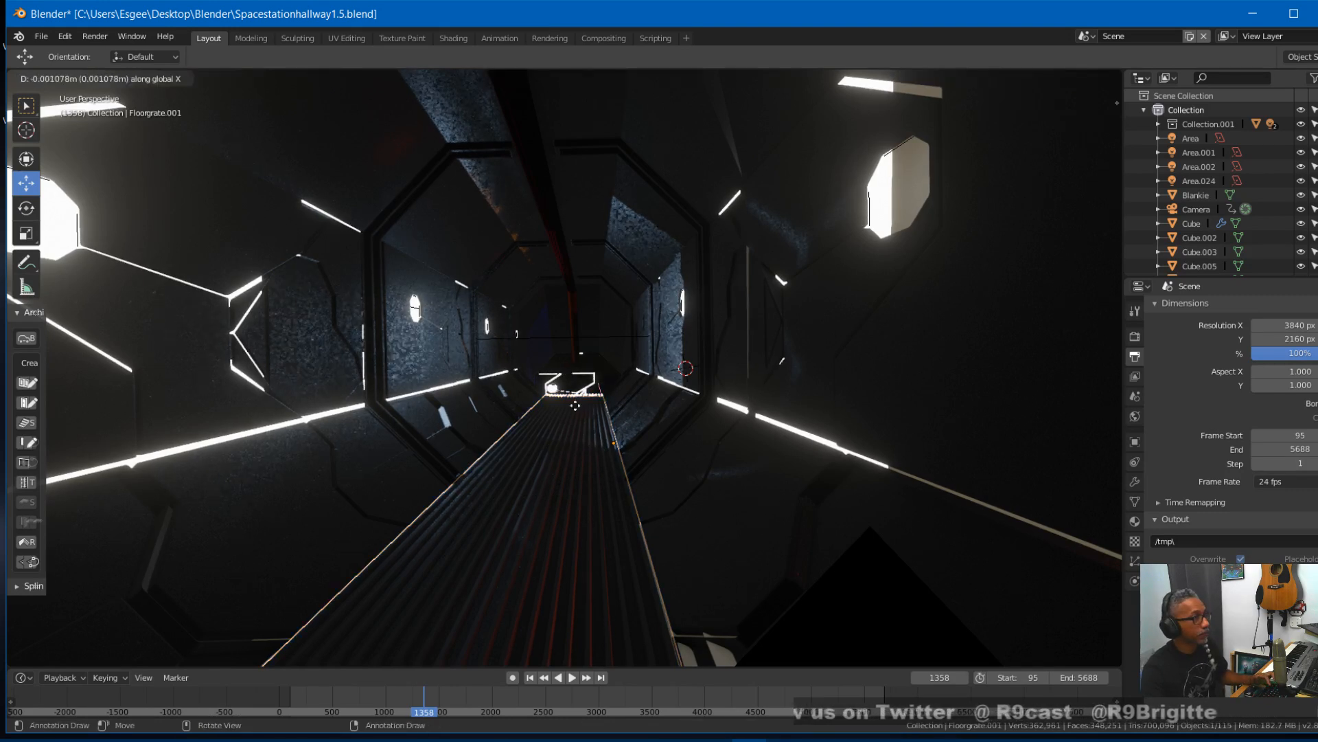
click(646, 484)
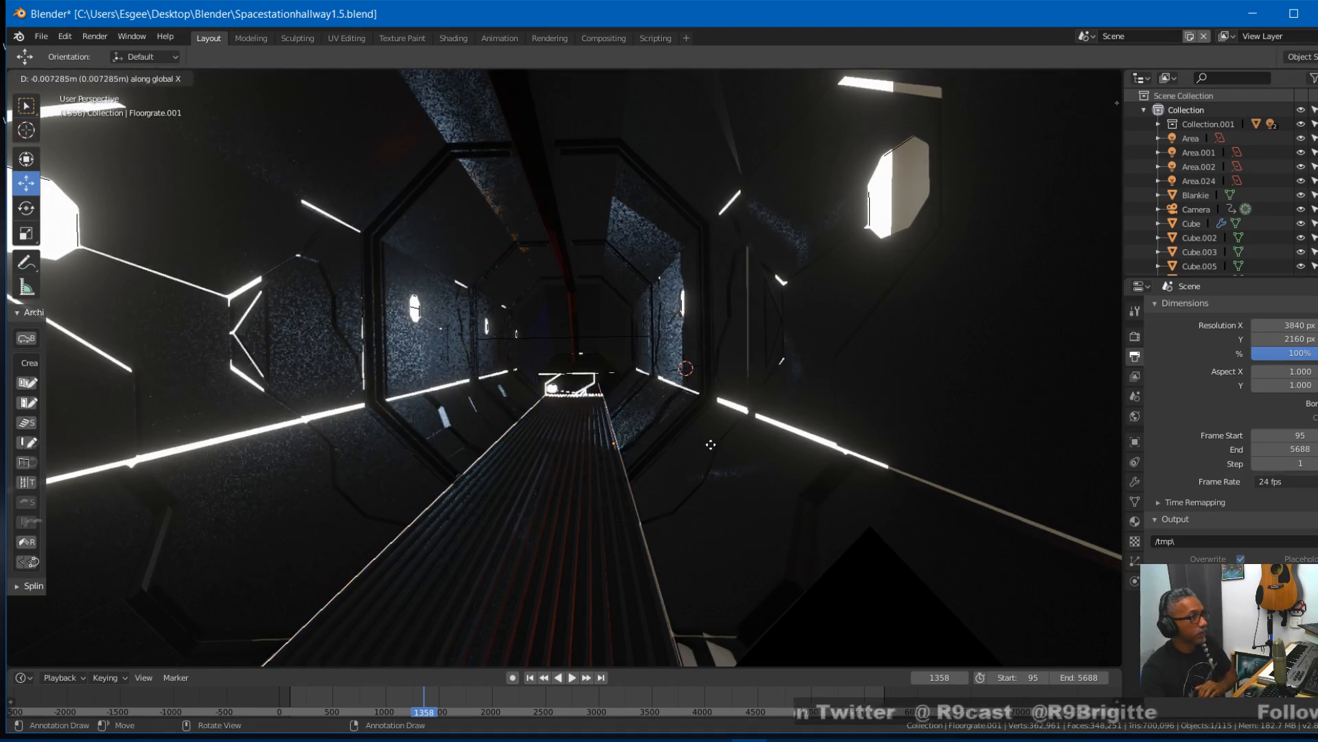
- Rotate the duplicated floor grate 90 degrees about the global Z axis so it crosses the hallway
text(r)
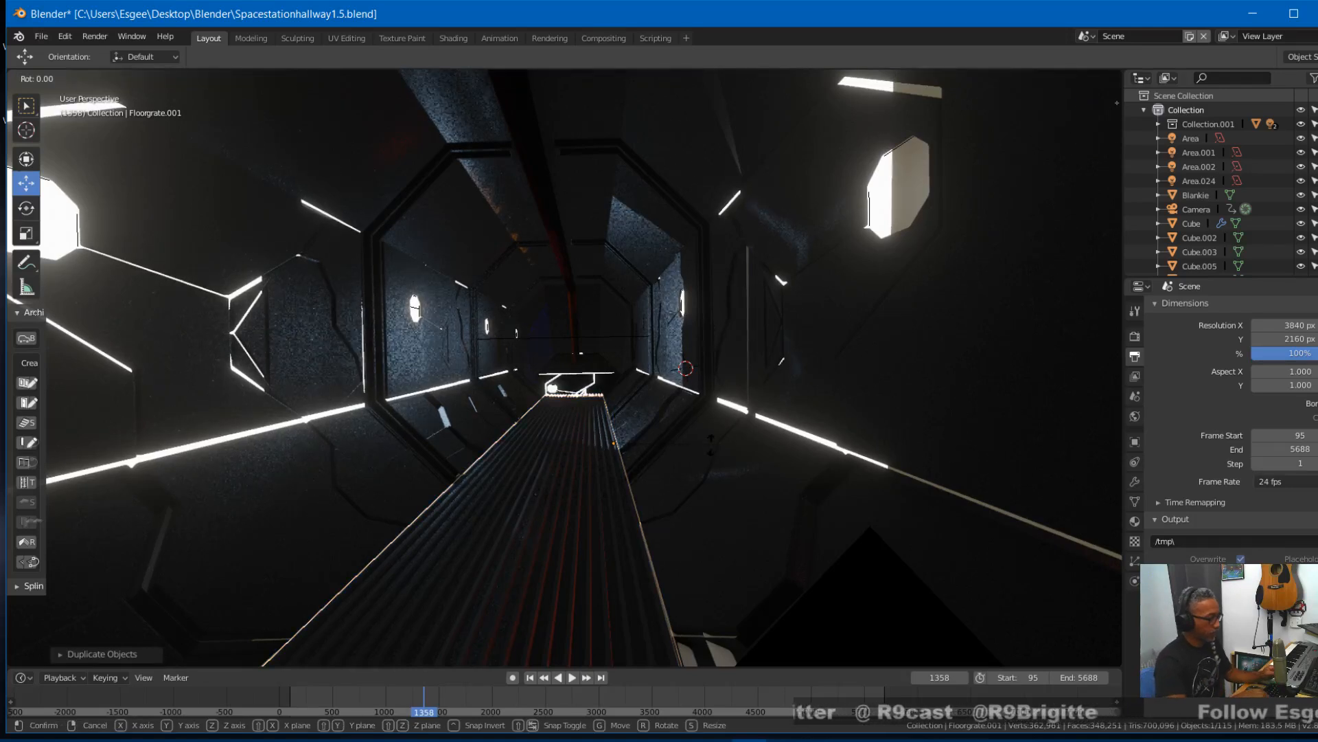
text(z90)
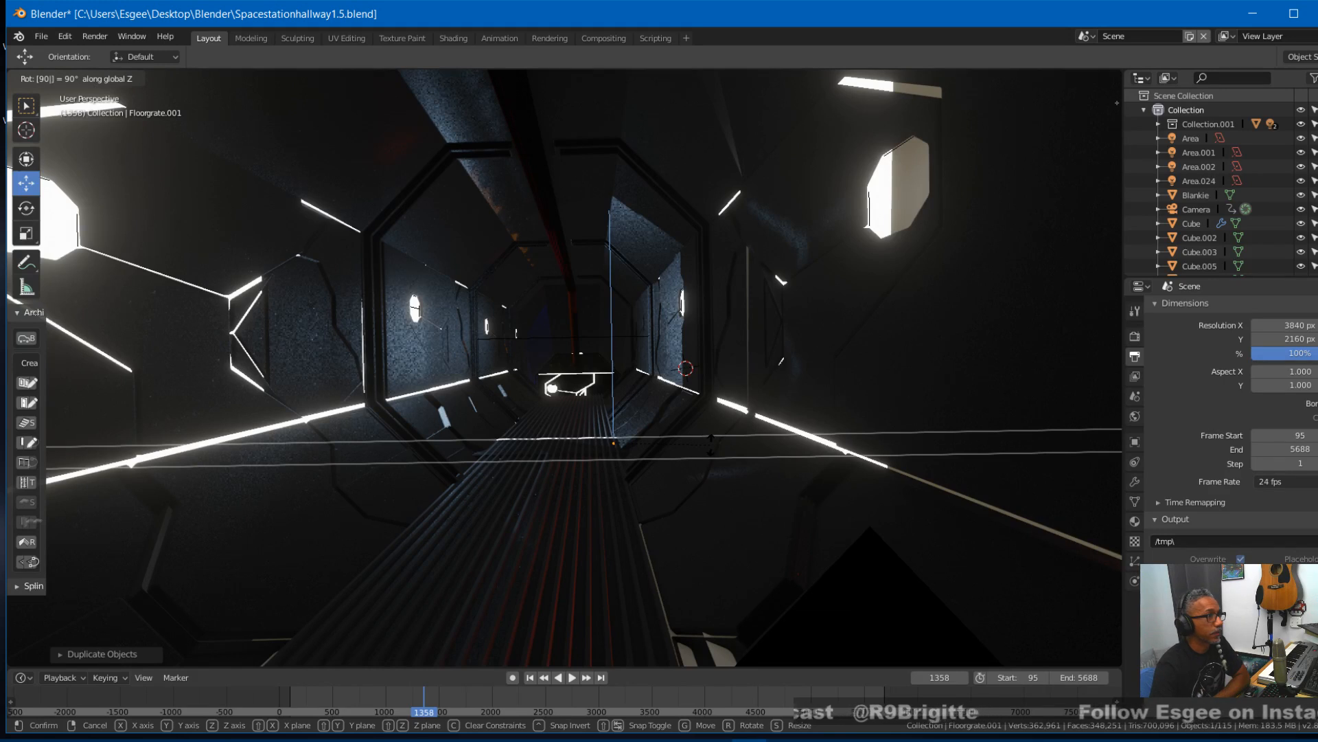
click(707, 444)
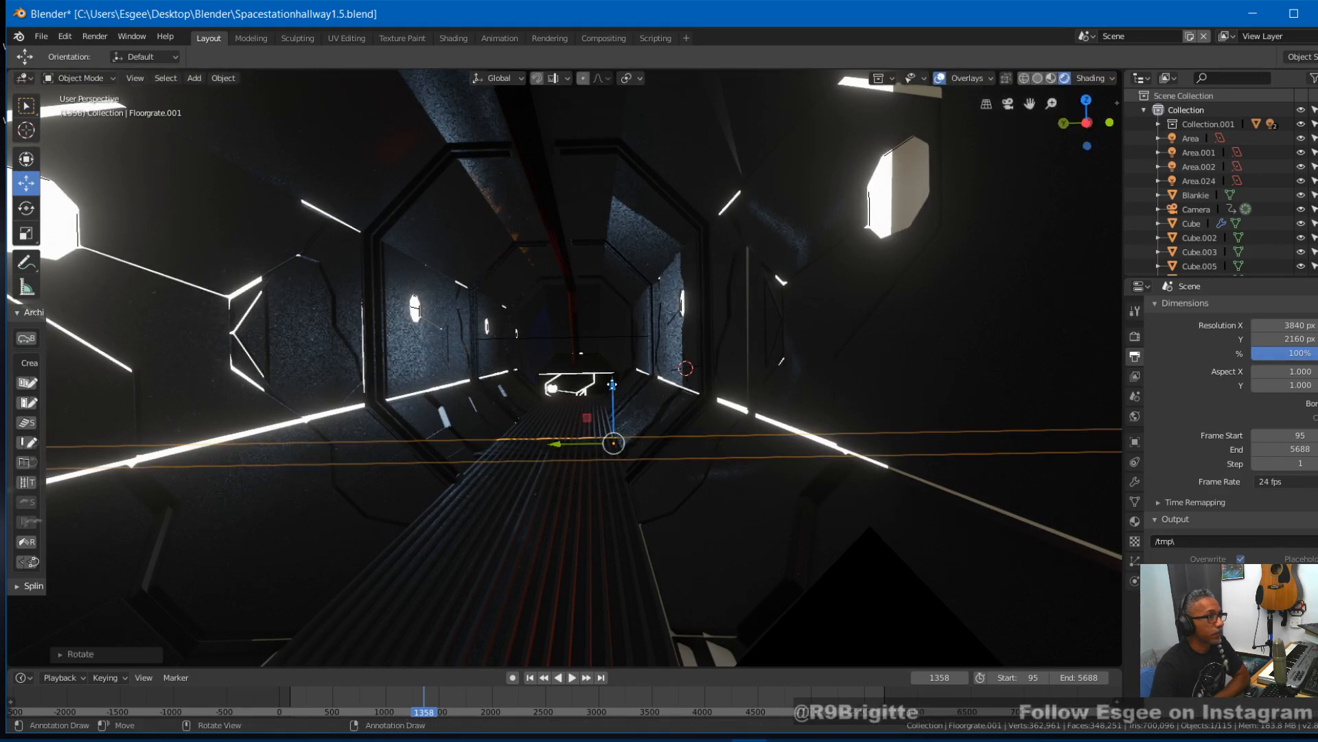
- Fine-tune the rotated grate's height, raising it about 0.009 m and lowering it about 0.014 m to sit in the original grate
key(g)
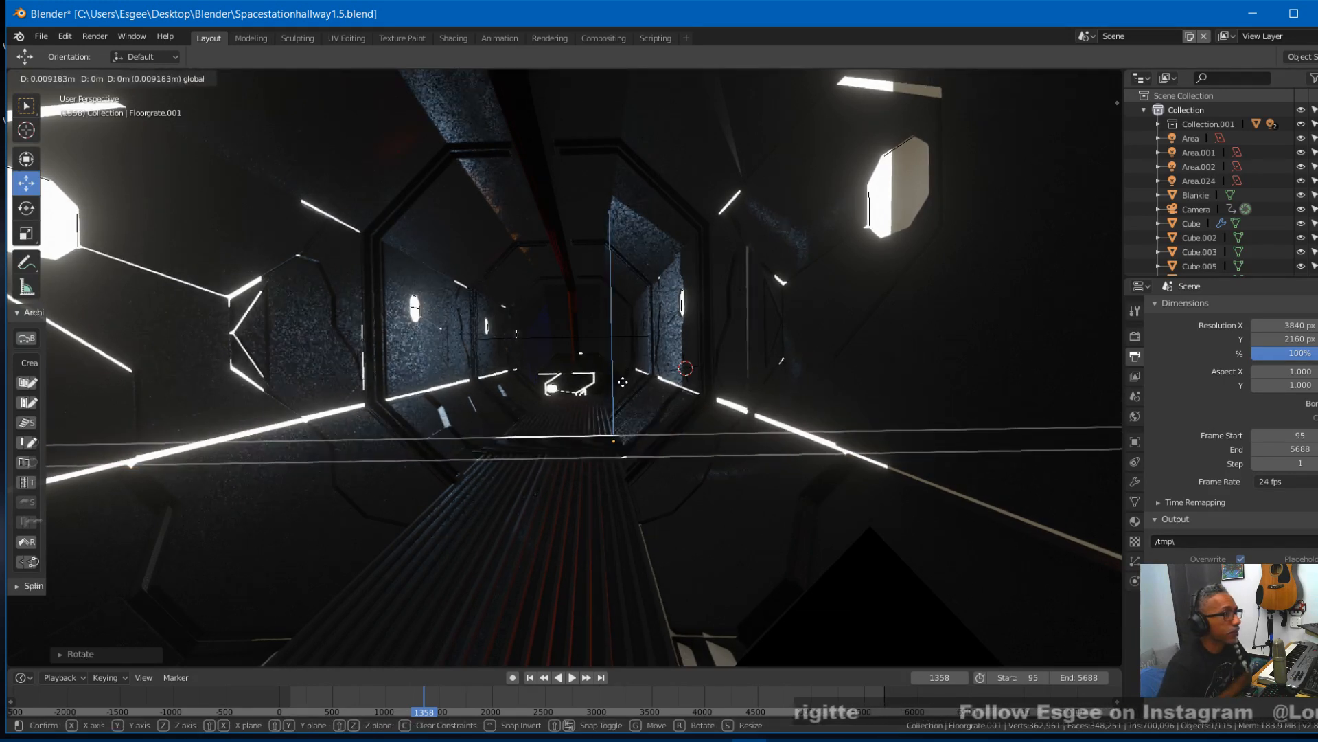
click(624, 381)
scroll(624, 381, up, 2)
scroll(624, 382, down, 2)
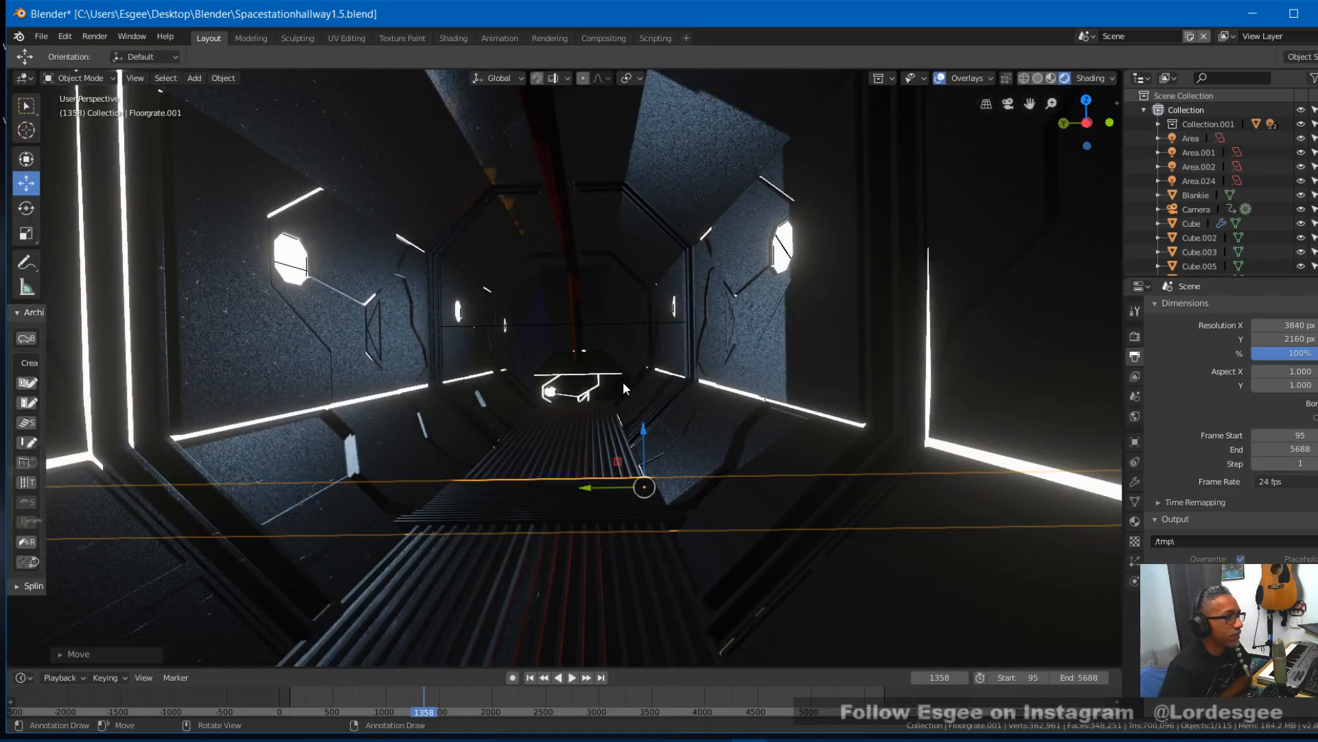
key(g)
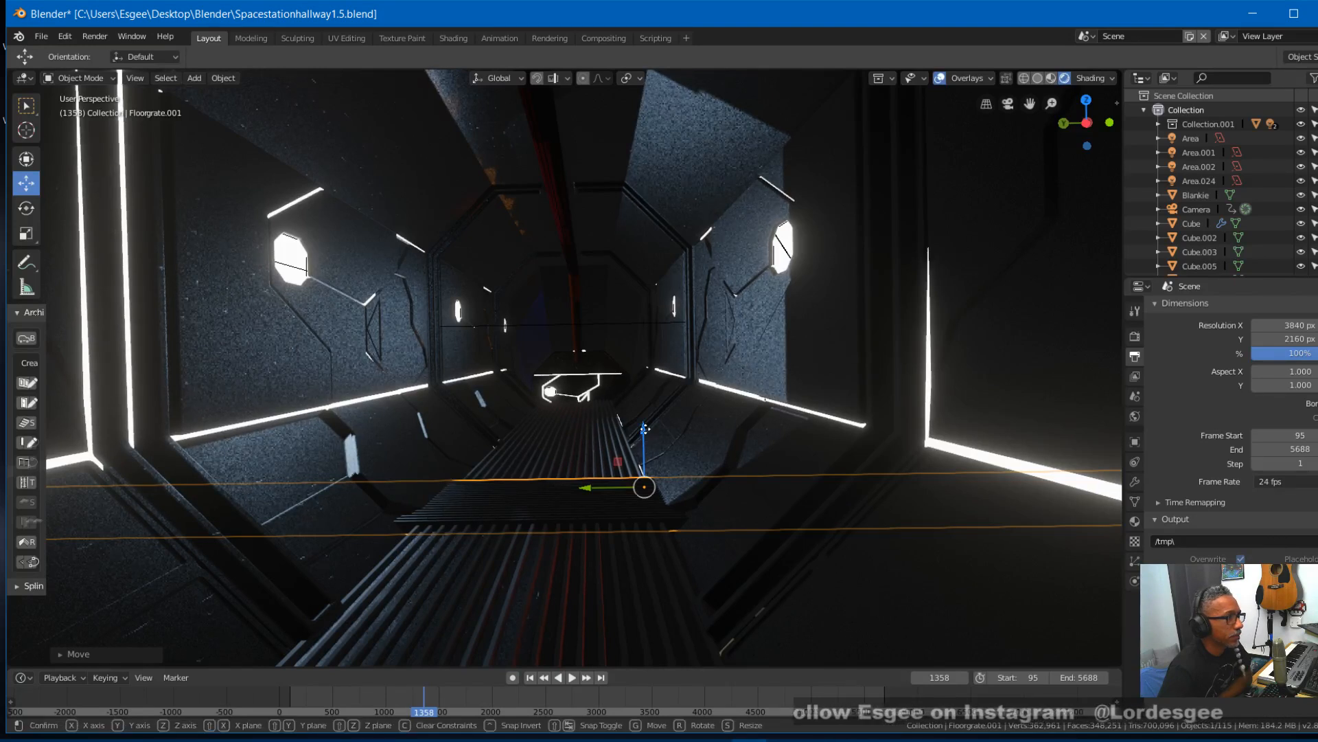
key(z)
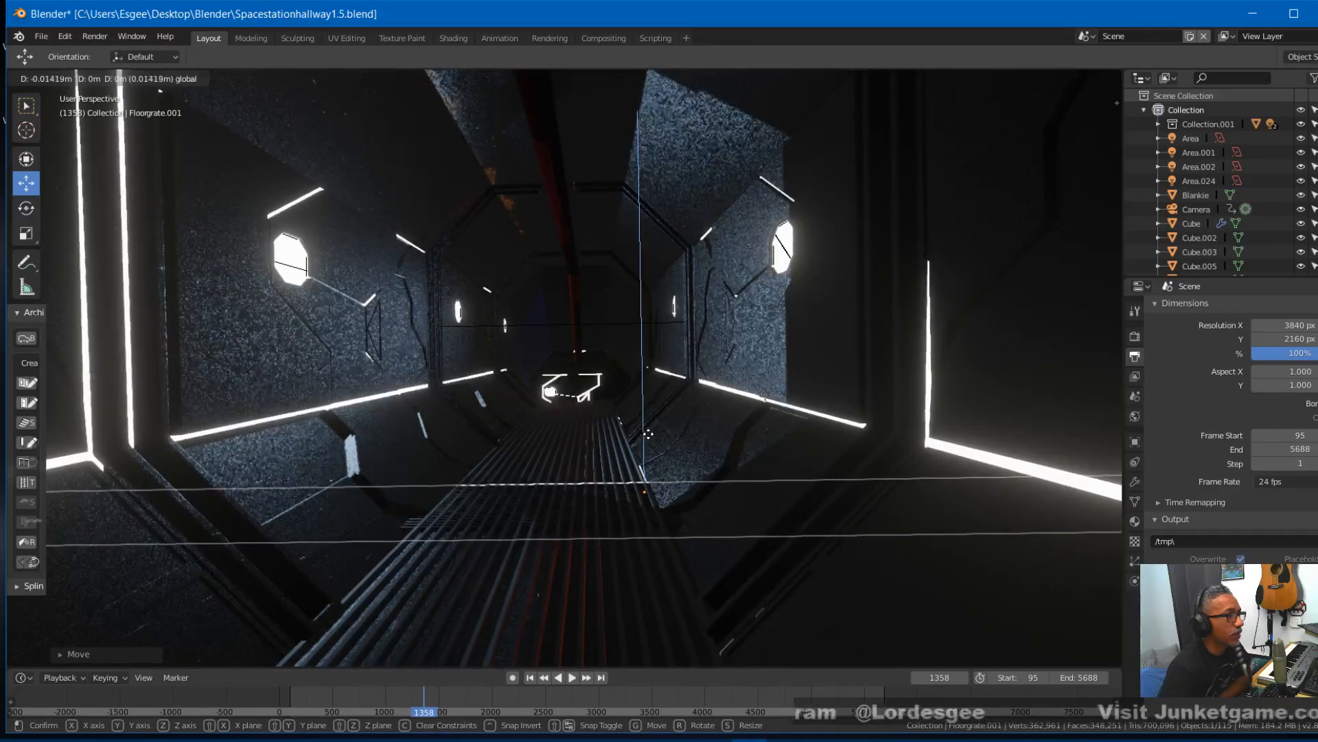
click(647, 433)
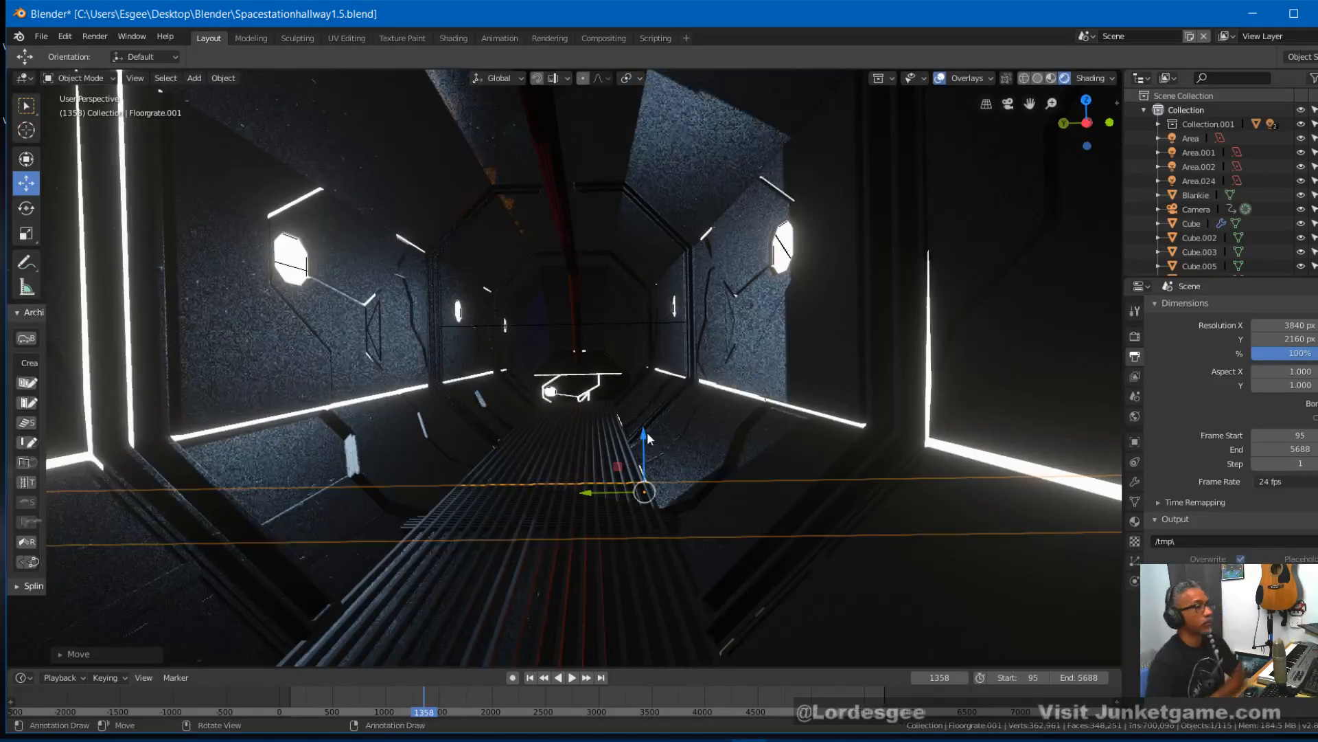
- Shorten the rotated grate along the global Y axis in two scaling passes, the second to about 0.51
key(s)
key(y)
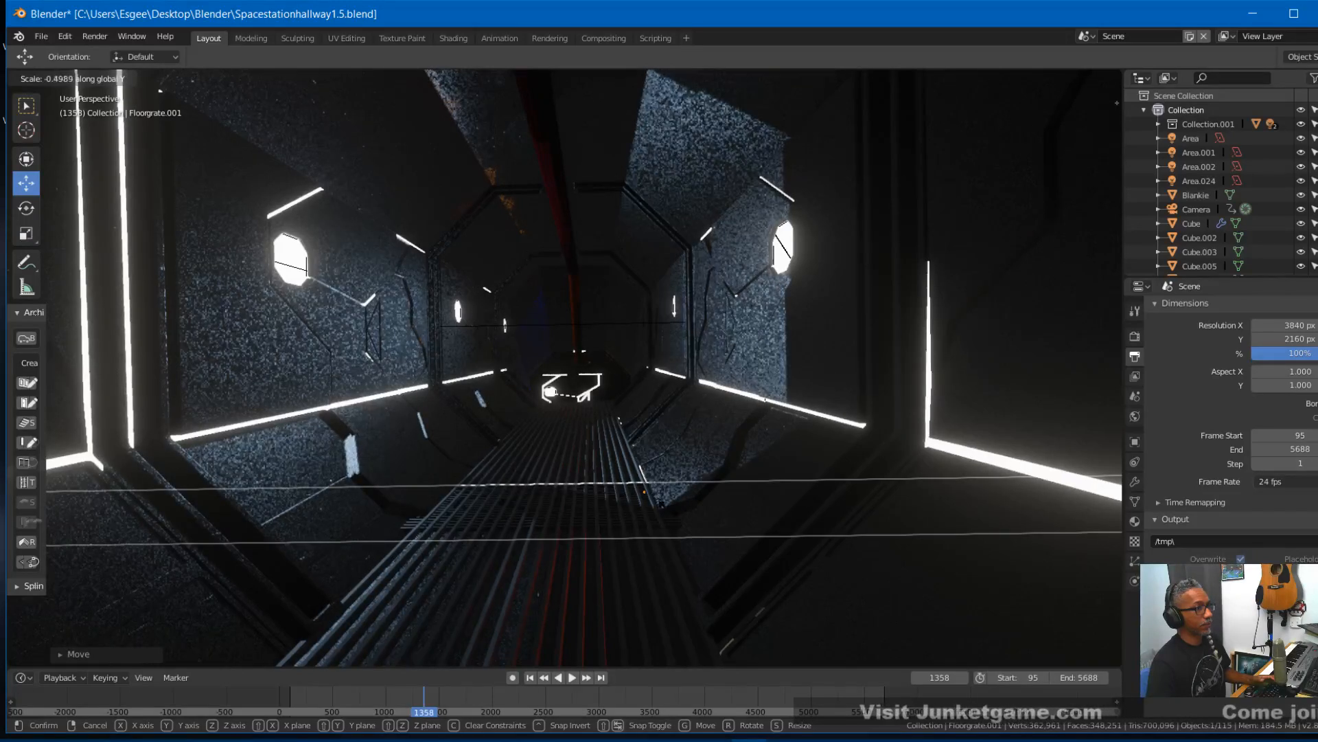
click(649, 503)
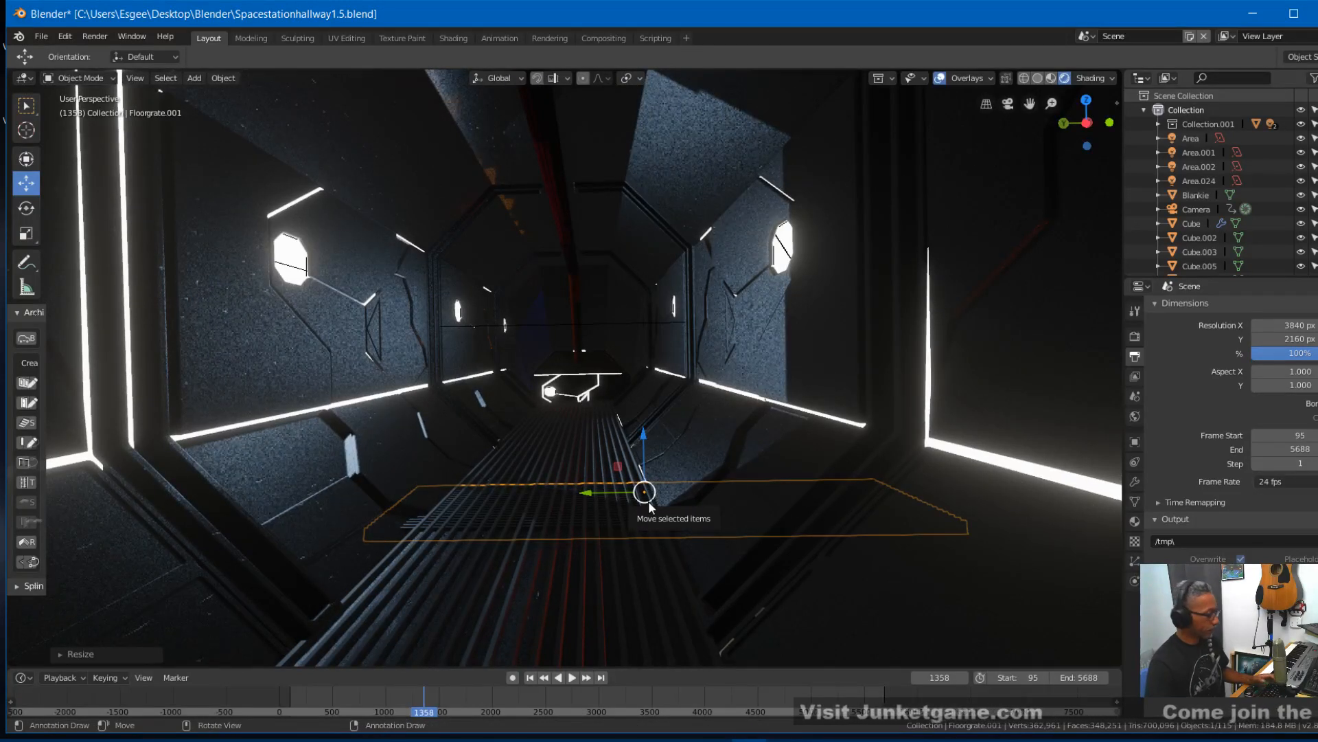
key(s)
key(y)
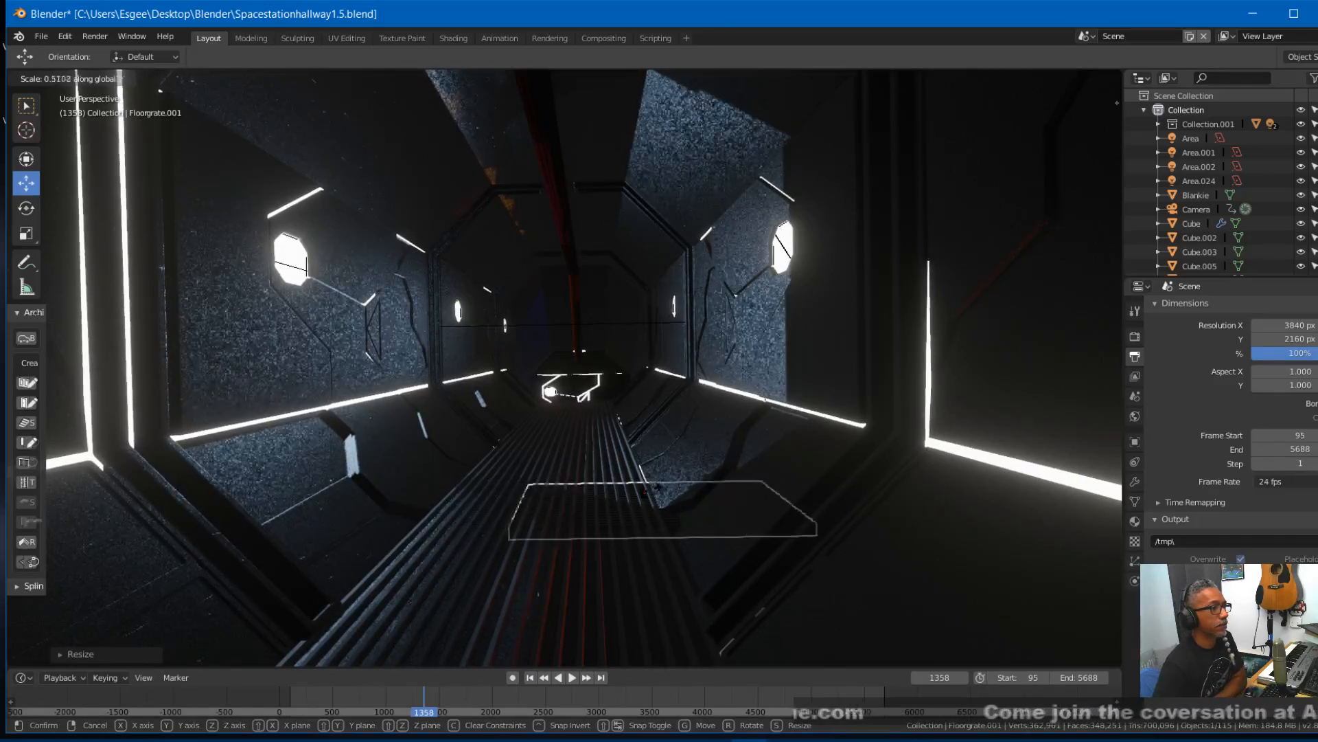
click(649, 491)
- Move the rotated grate about 0.27 m along Y over the walkway and scale it along Y to match the walkway's width
key(g)
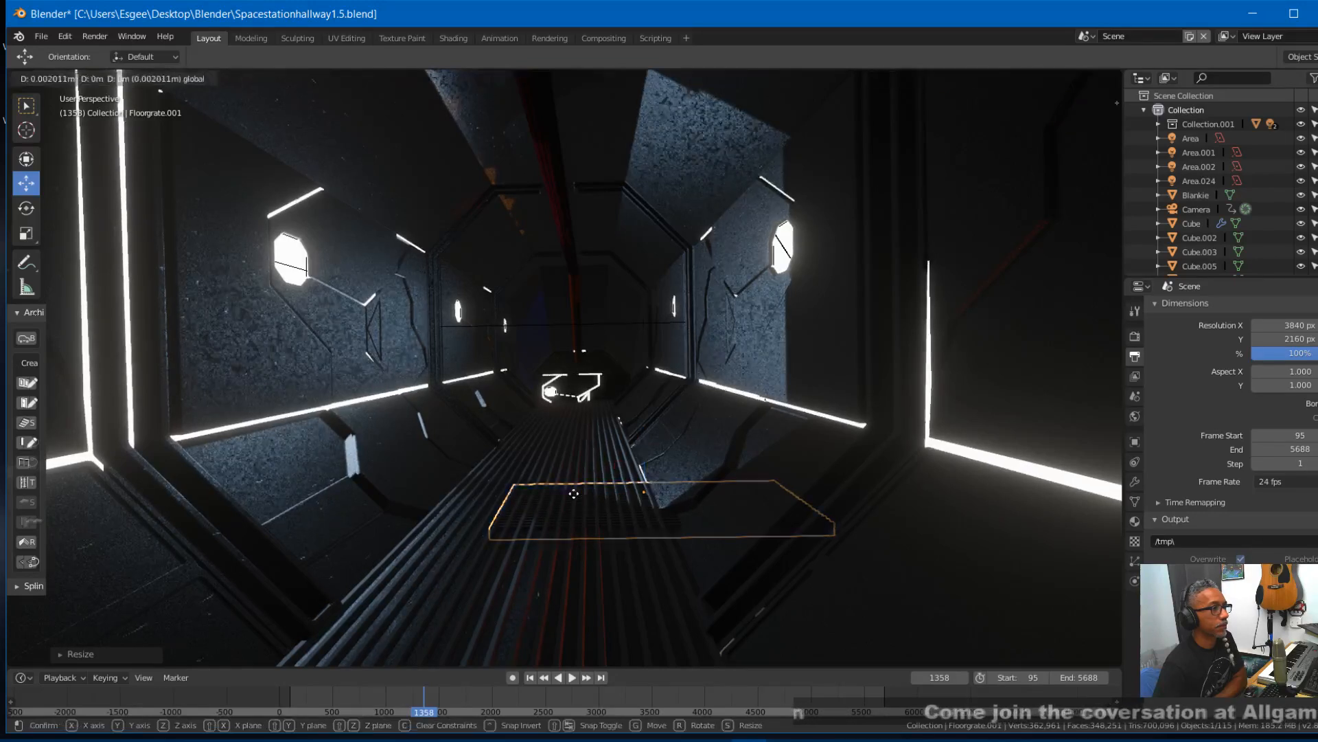
click(496, 493)
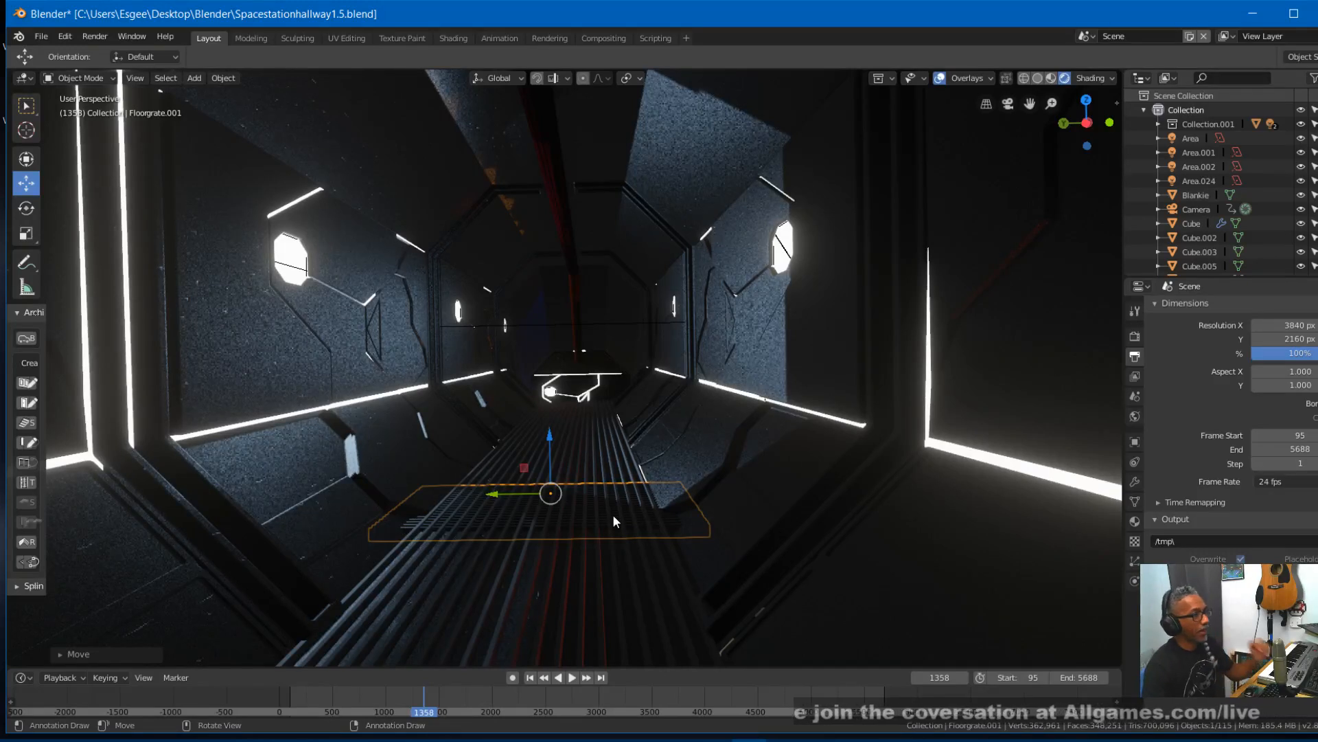
key(s)
key(y)
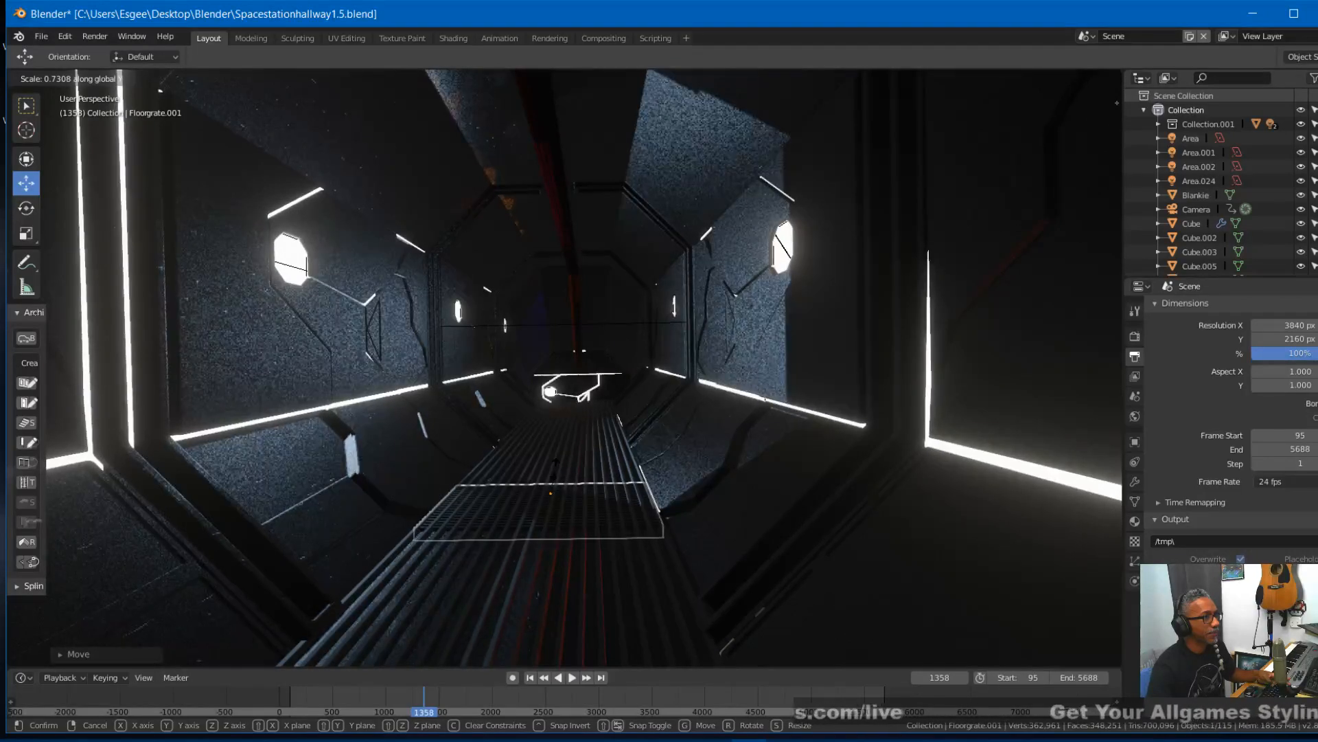
click(543, 484)
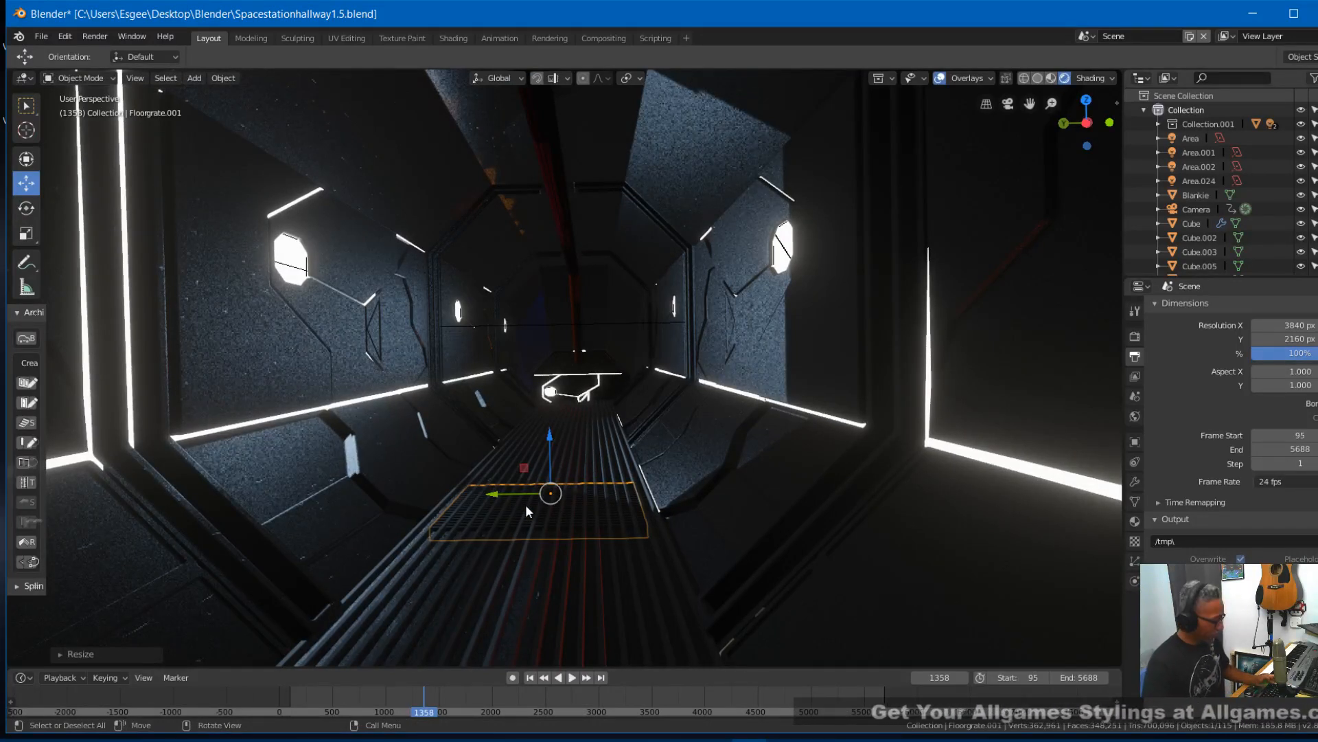
key(s)
key(y)
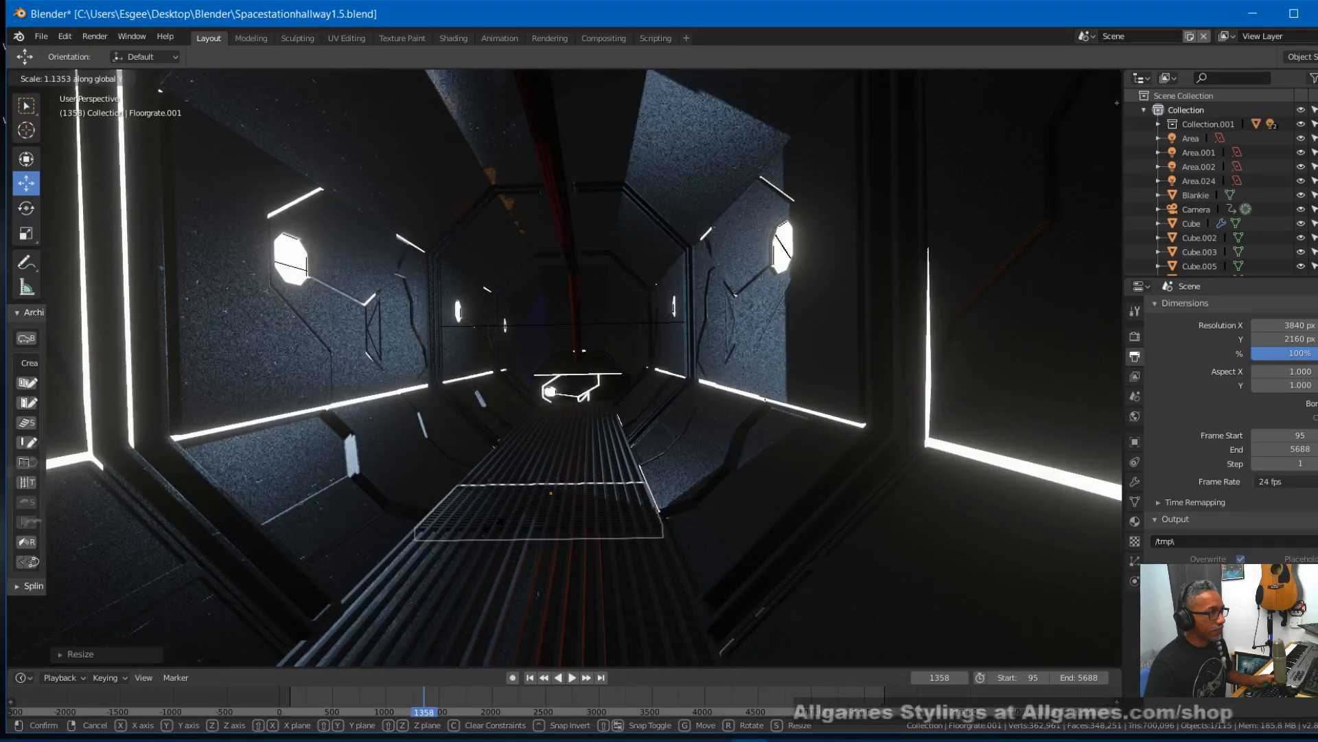
click(493, 525)
- Nudge the rotated grate sideways along Y to line it up with the walkway's edges
mouse_move(566, 567)
middle_down()
mouse_move(579, 568)
mouse_move(563, 567)
middle_up()
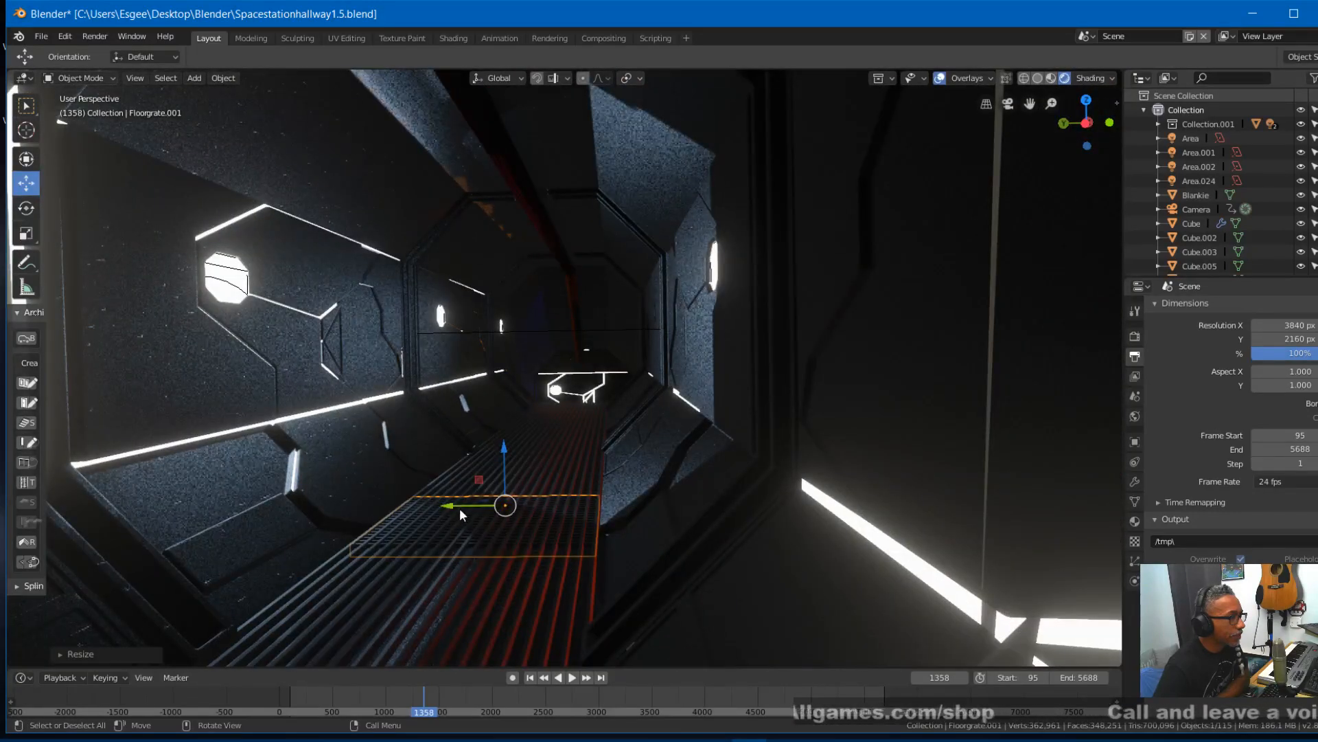
key(g)
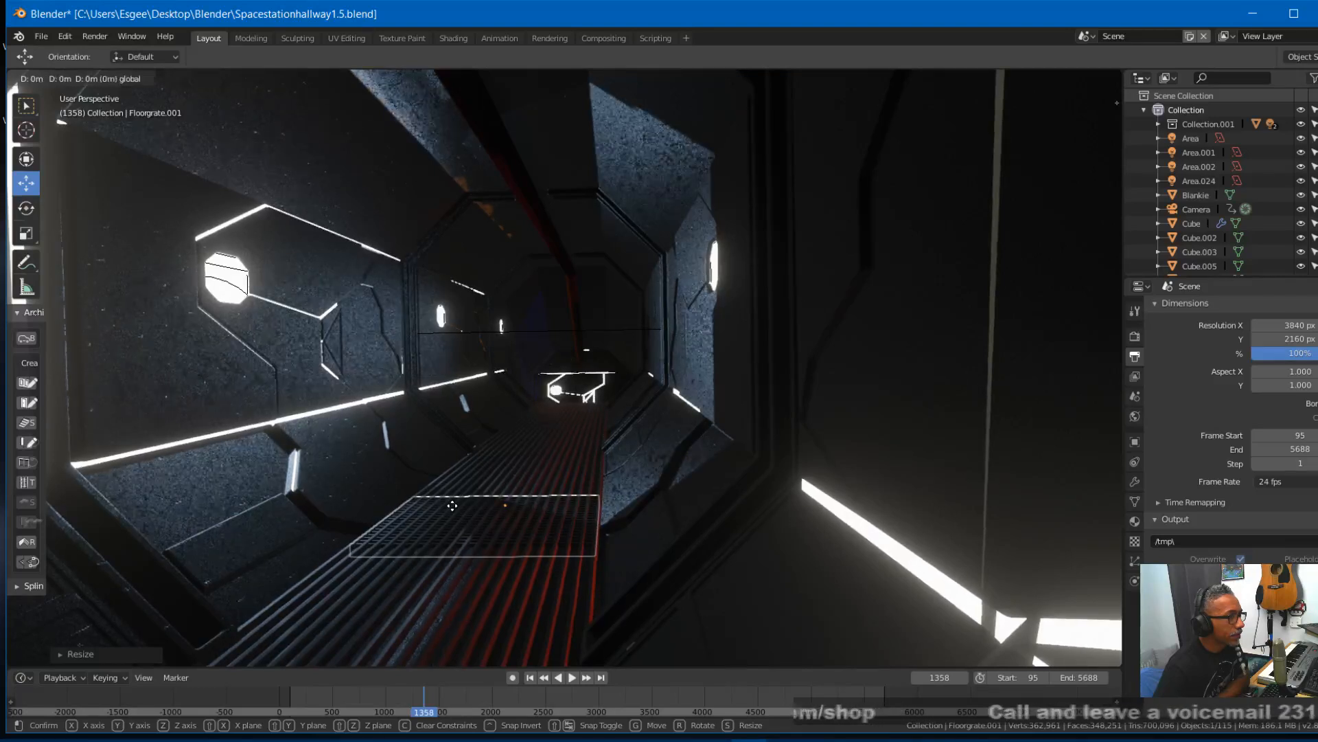
click(452, 506)
middle_drag(475, 526, 482, 526)
middle_drag(477, 529, 477, 529)
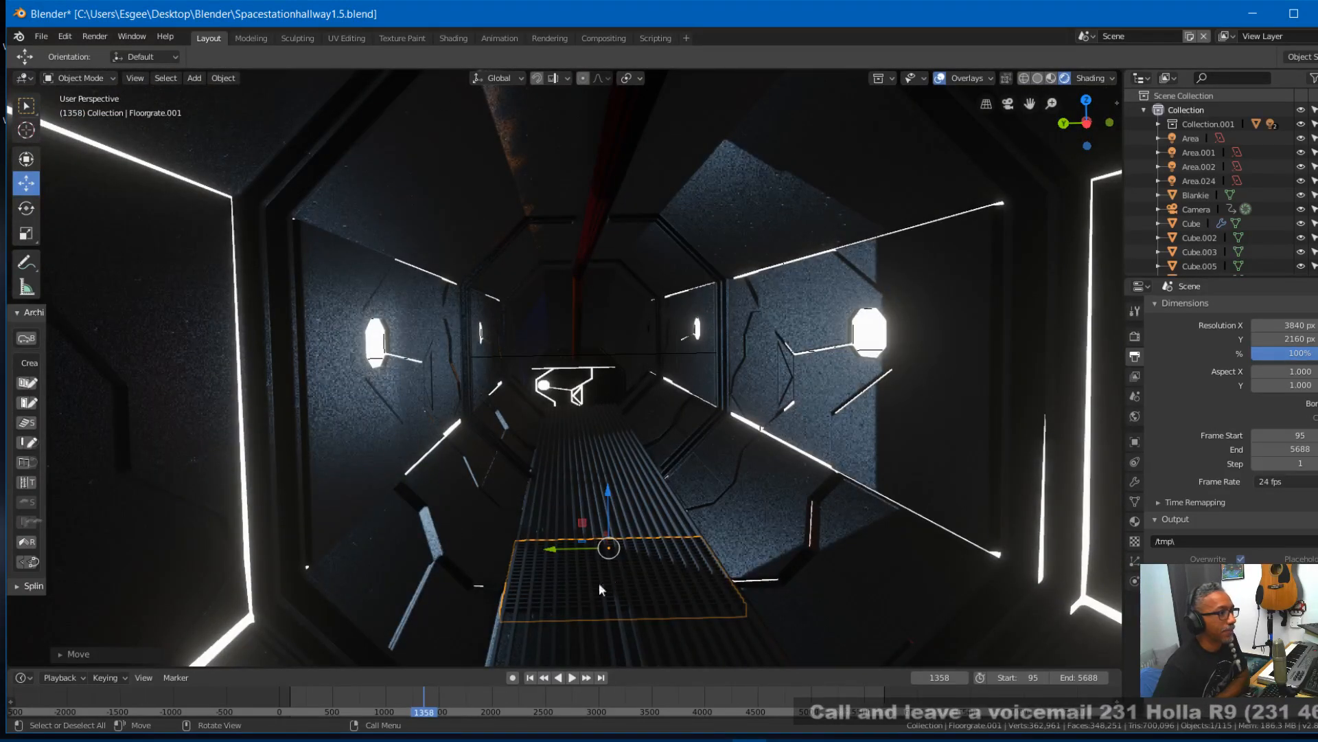
- Apply the rotated grate's existing Array modifier and add a new Array modifier to it
scroll(673, 580, down, 1)
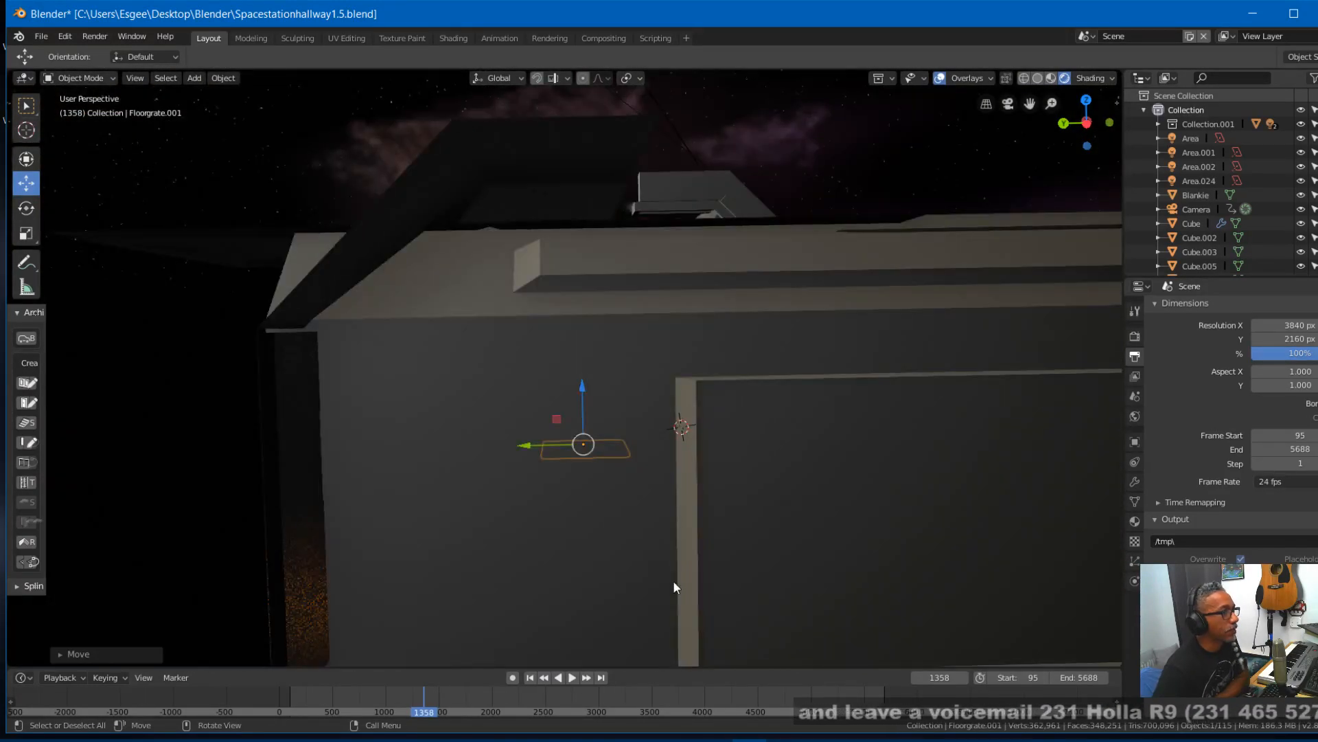
scroll(673, 580, up, 2)
scroll(673, 581, down, 1)
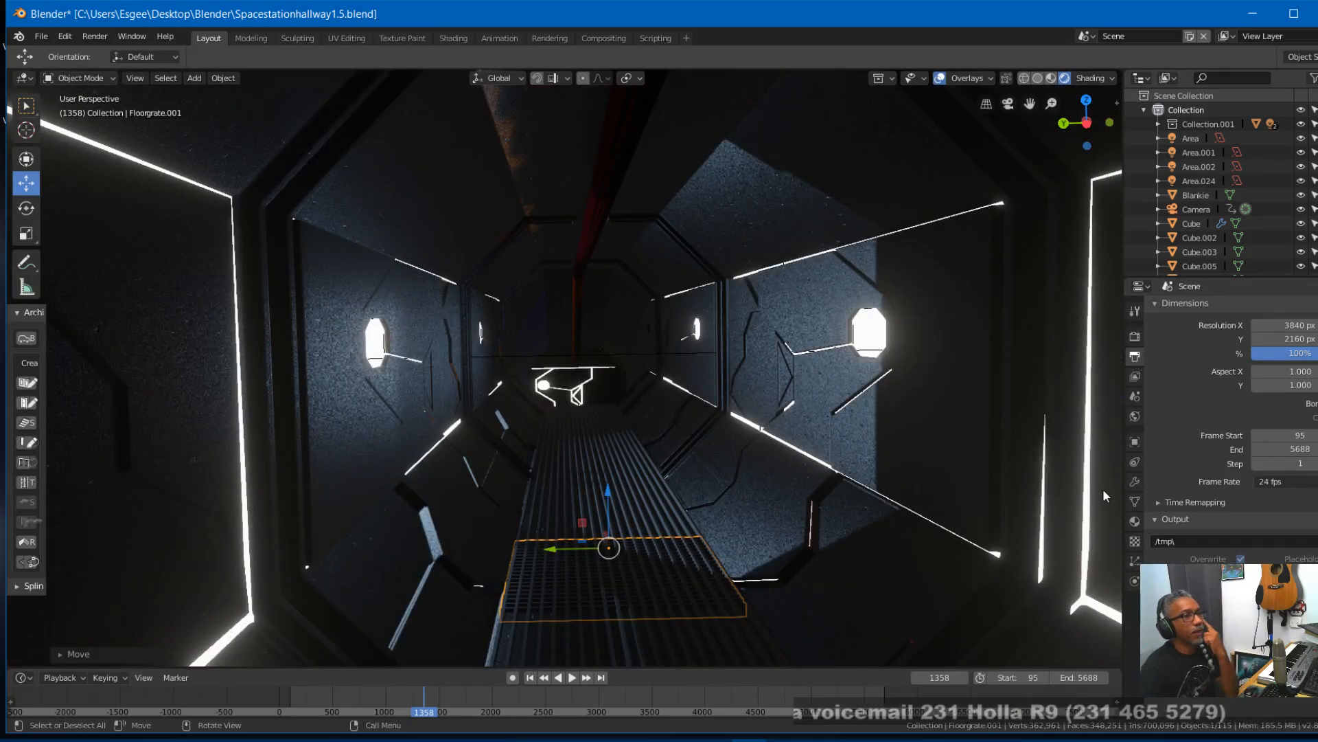
click(1137, 481)
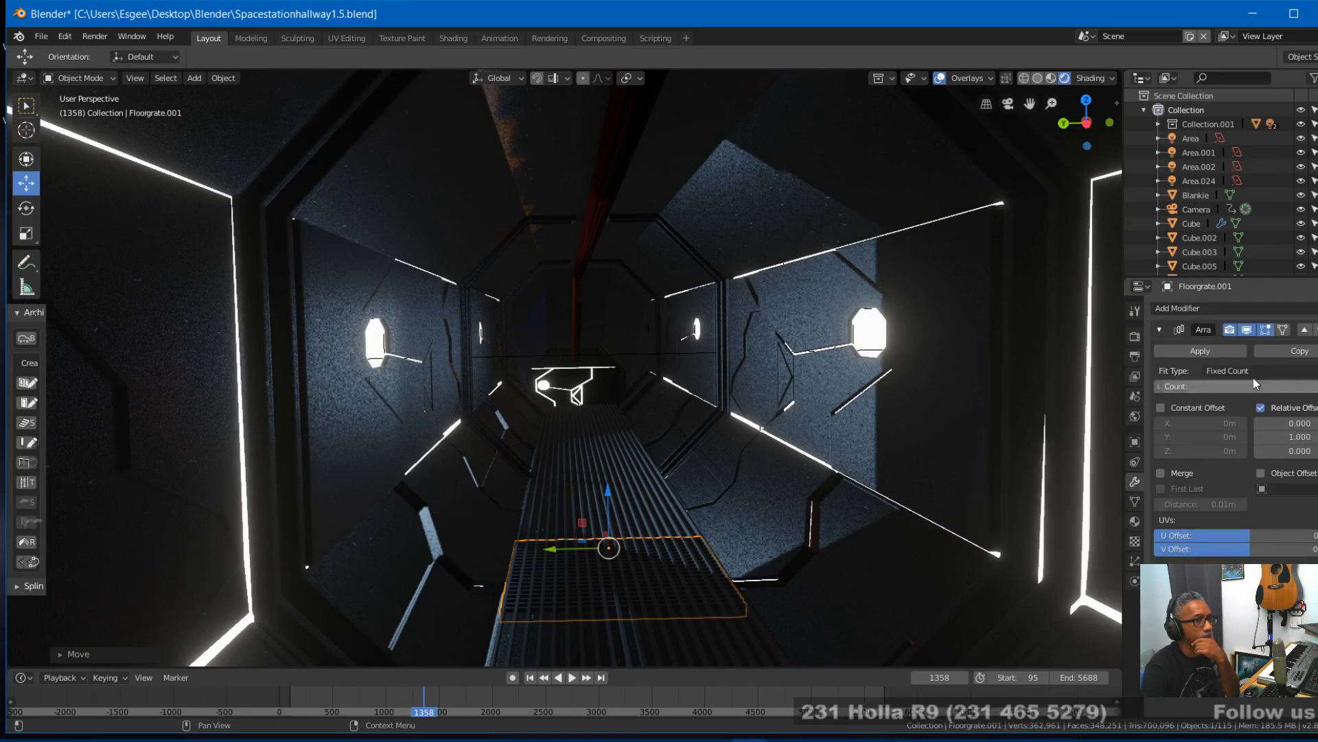
click(1221, 351)
click(1177, 308)
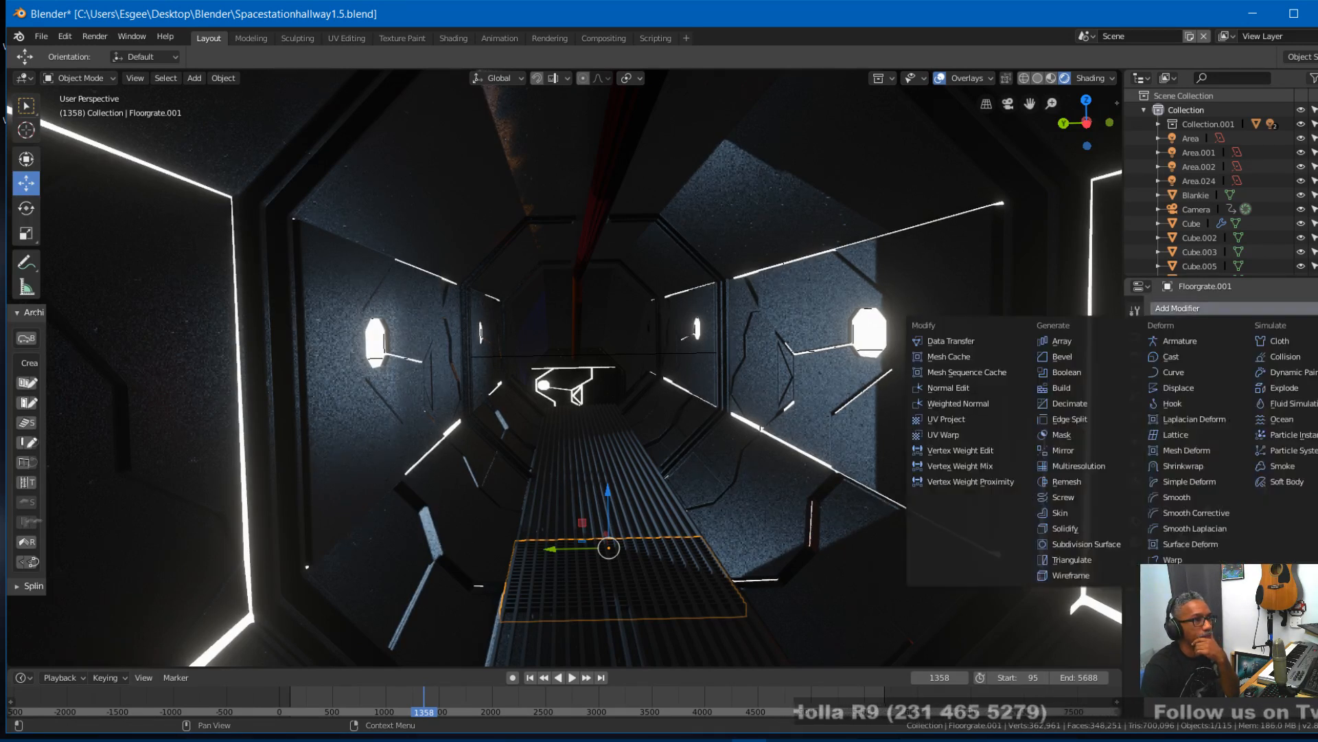
click(1057, 341)
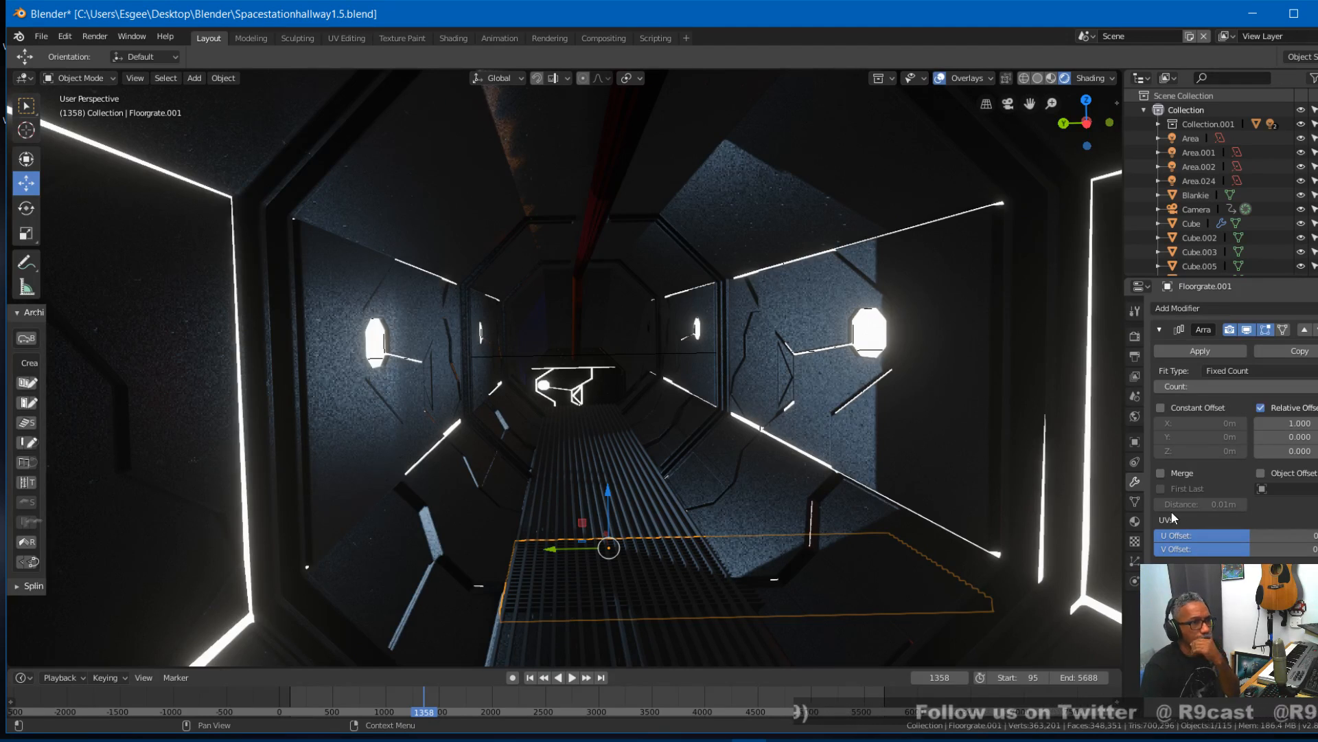
- Try a relative X offset of 0.1 on the new array and reset its constant X offset to 0 with constant offset disabled
drag(1291, 423, 1257, 423)
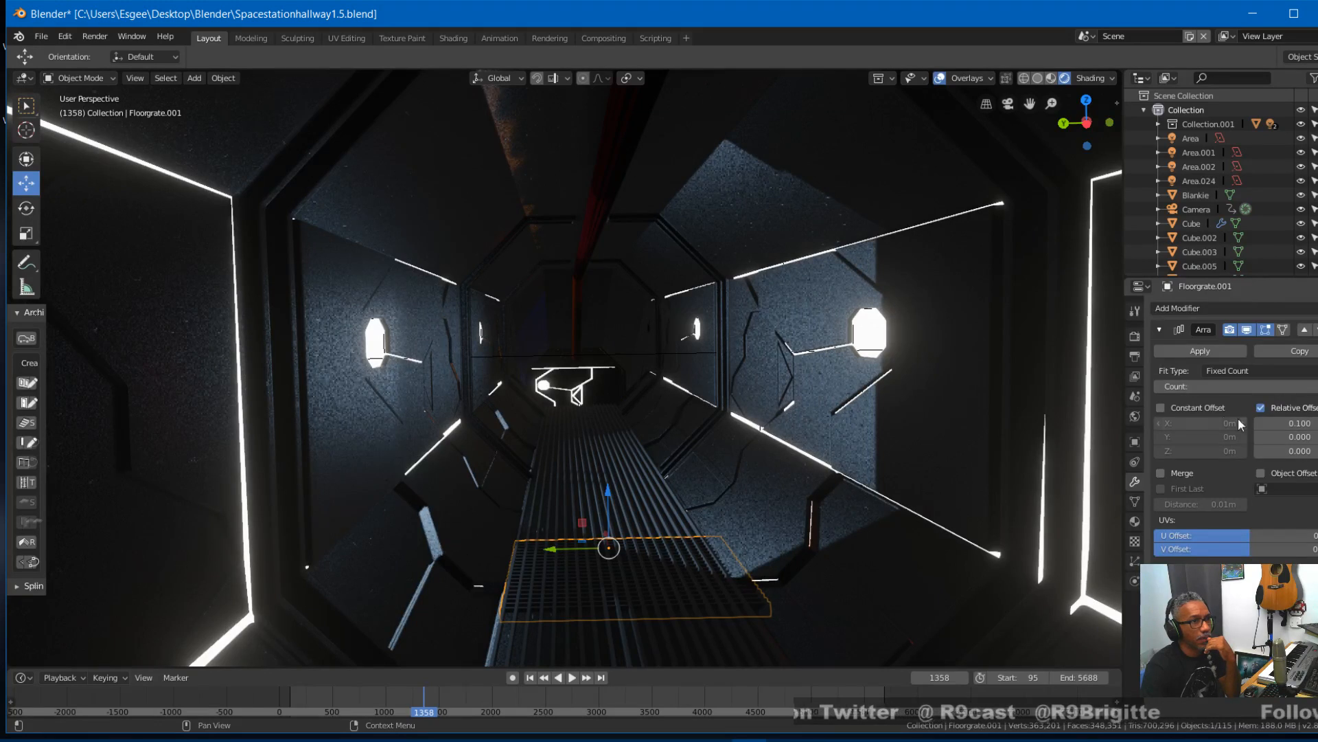
click(1161, 407)
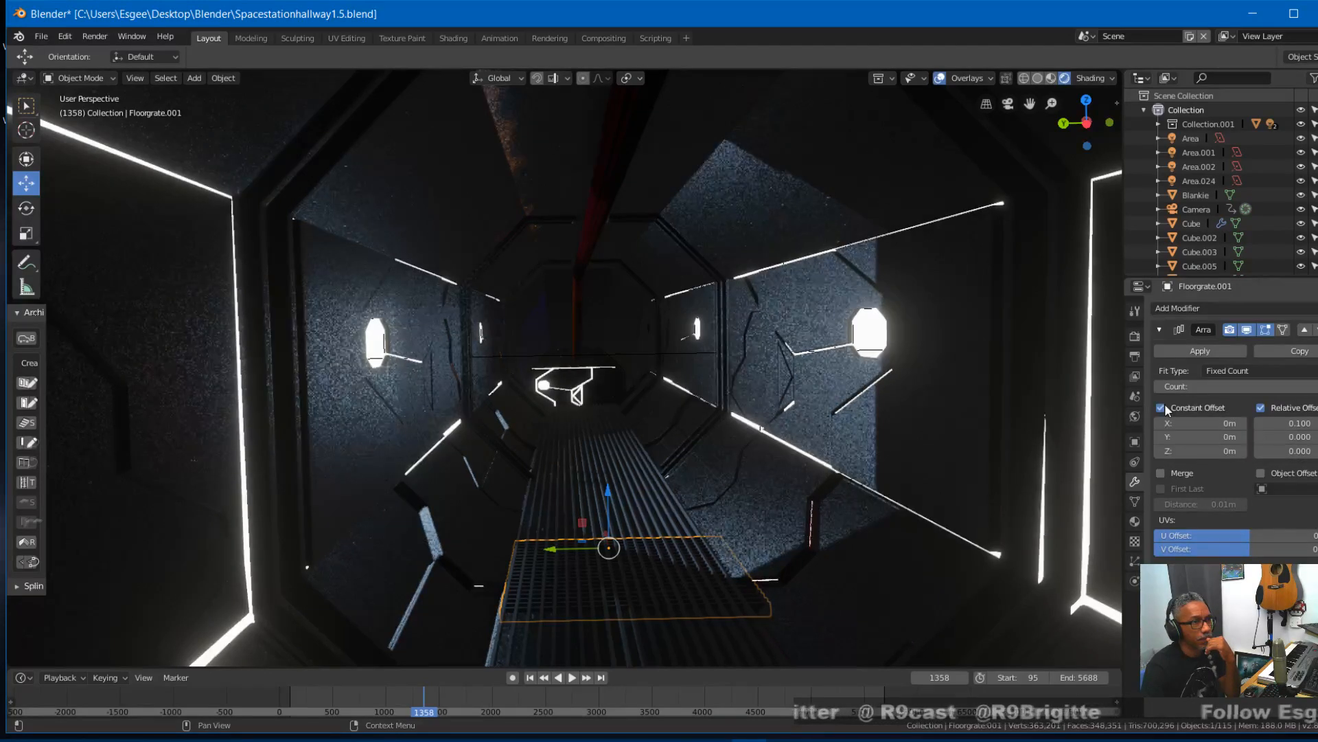
click(1162, 408)
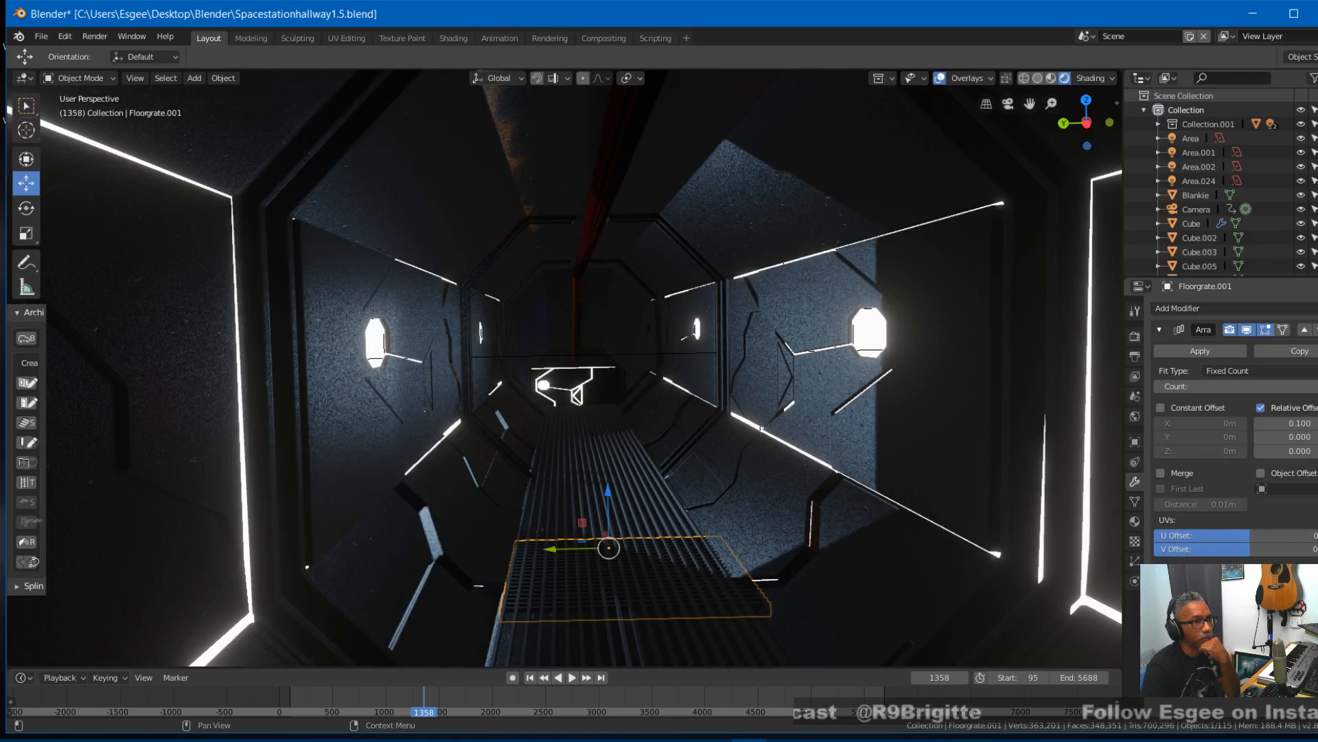
mouse_move(1176, 415)
mouse_down()
mouse_move(1215, 416)
mouse_move(1162, 421)
mouse_up()
click(1214, 424)
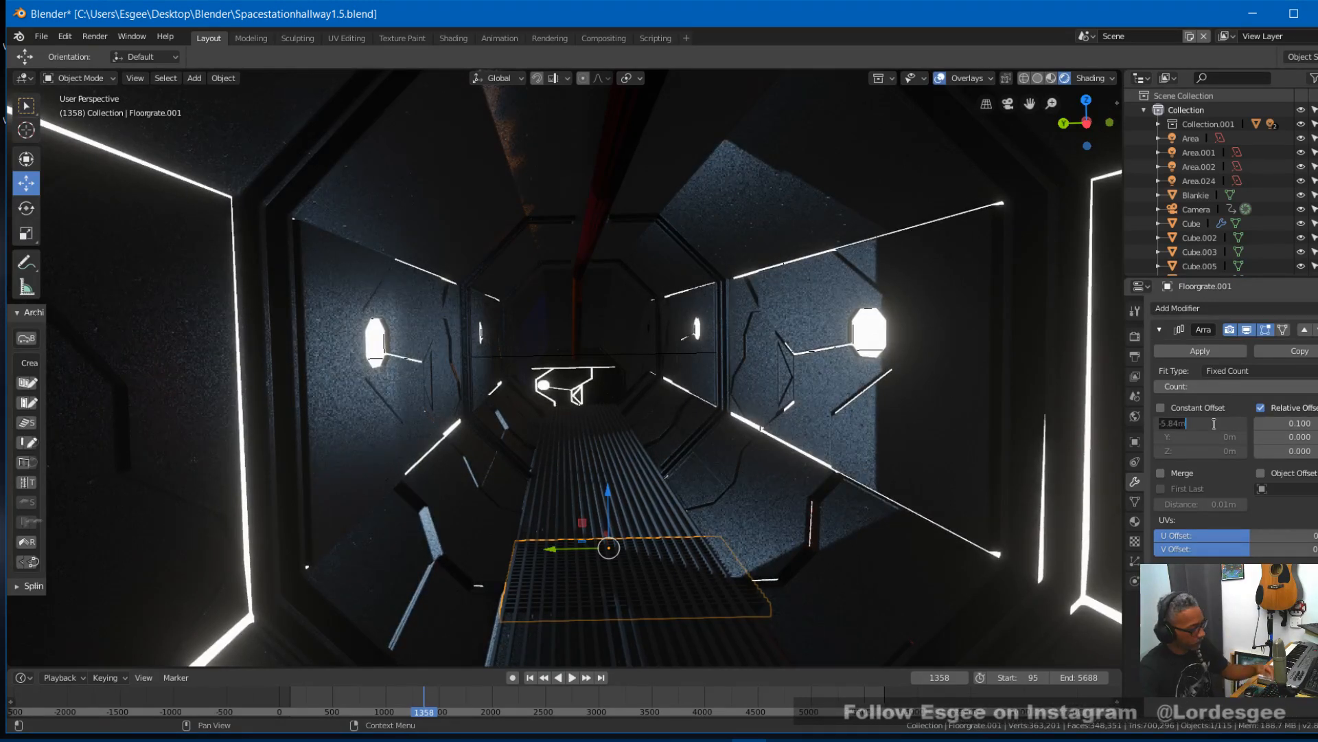
text(0)
key(Return)
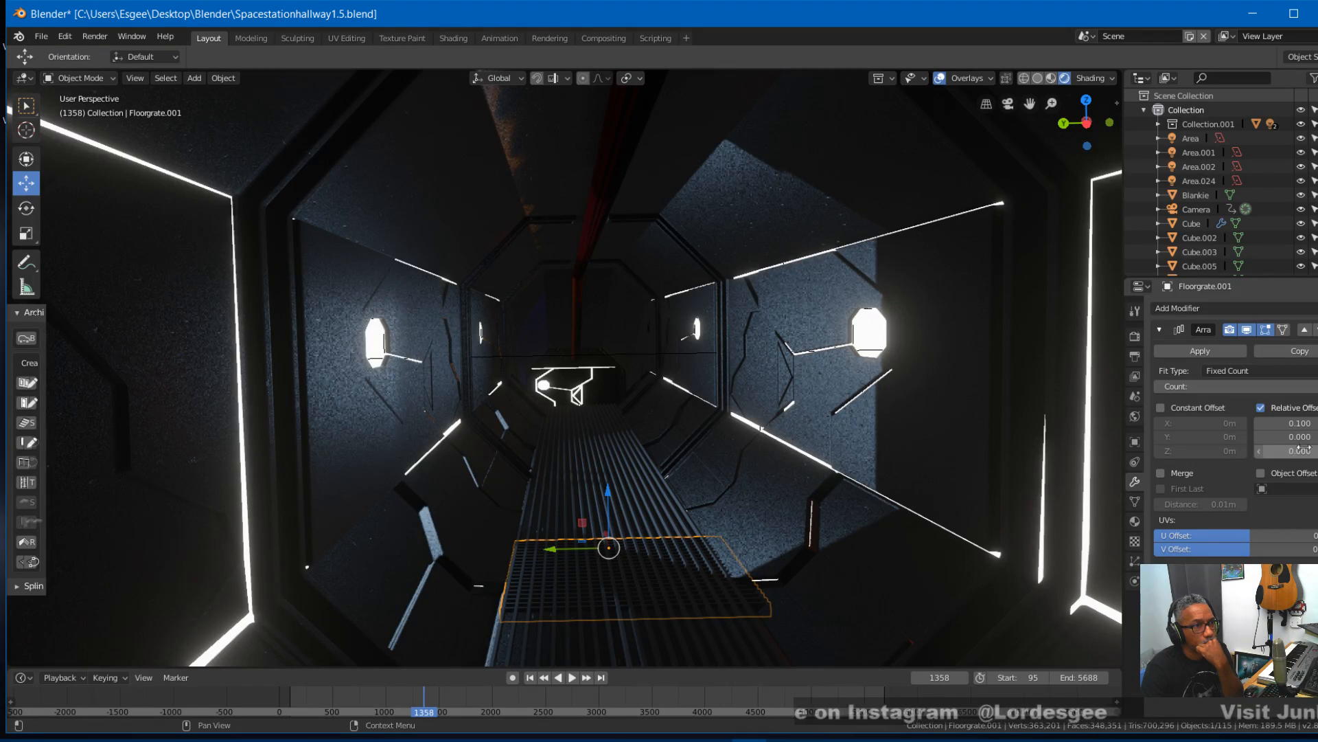
- Set the array's relative offset to -1 in Y and 0 in X so the grate repeats along the walkway
drag(1299, 441, 1229, 441)
click(1263, 441)
click(1317, 438)
click(1317, 438)
click(1317, 437)
click(1317, 437)
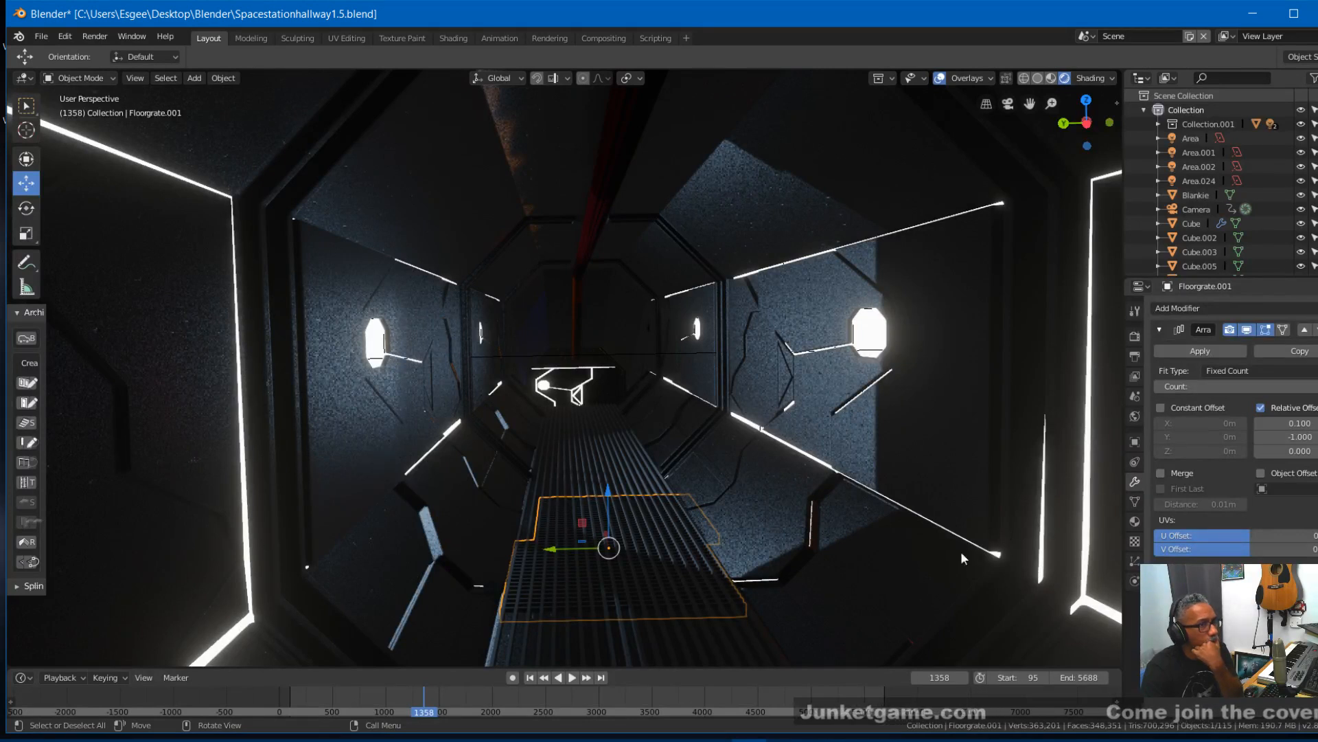
click(1263, 425)
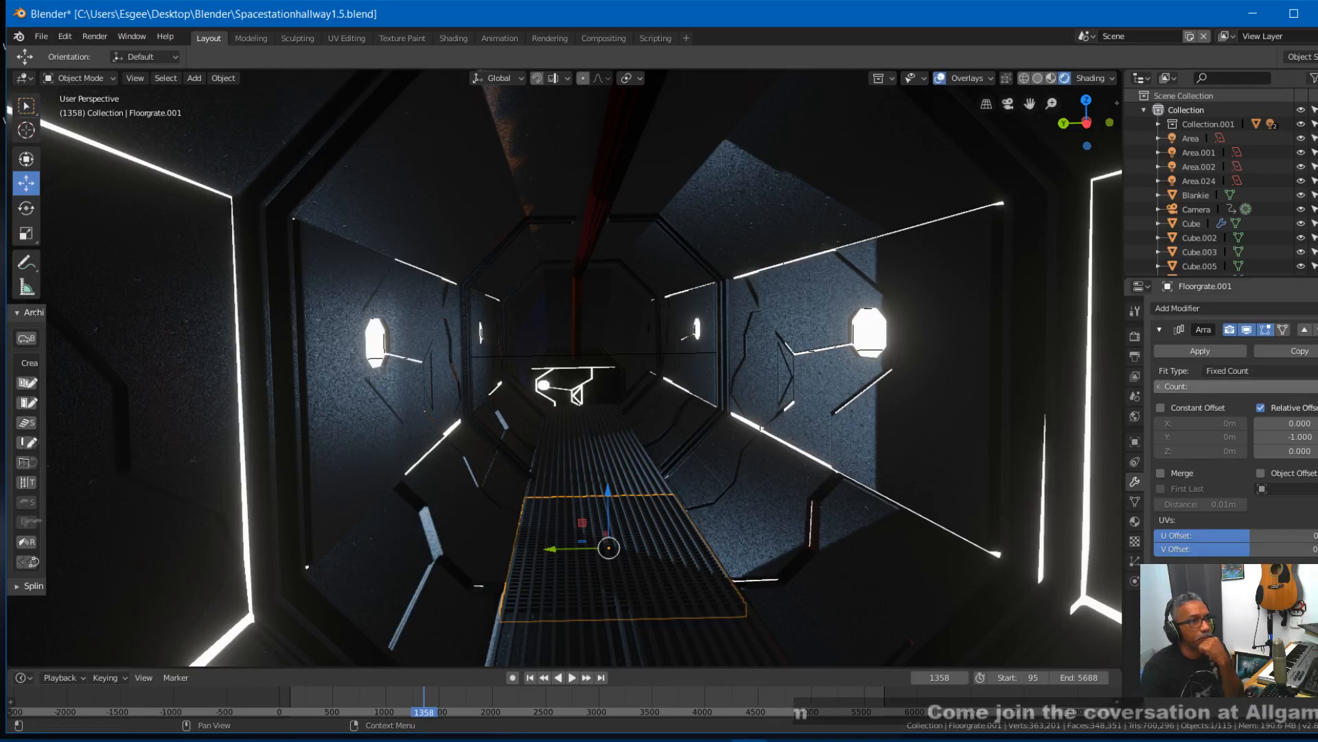
- Raise the array count by six so the crosswise grating extends down the hallway
click(1314, 387)
click(1315, 386)
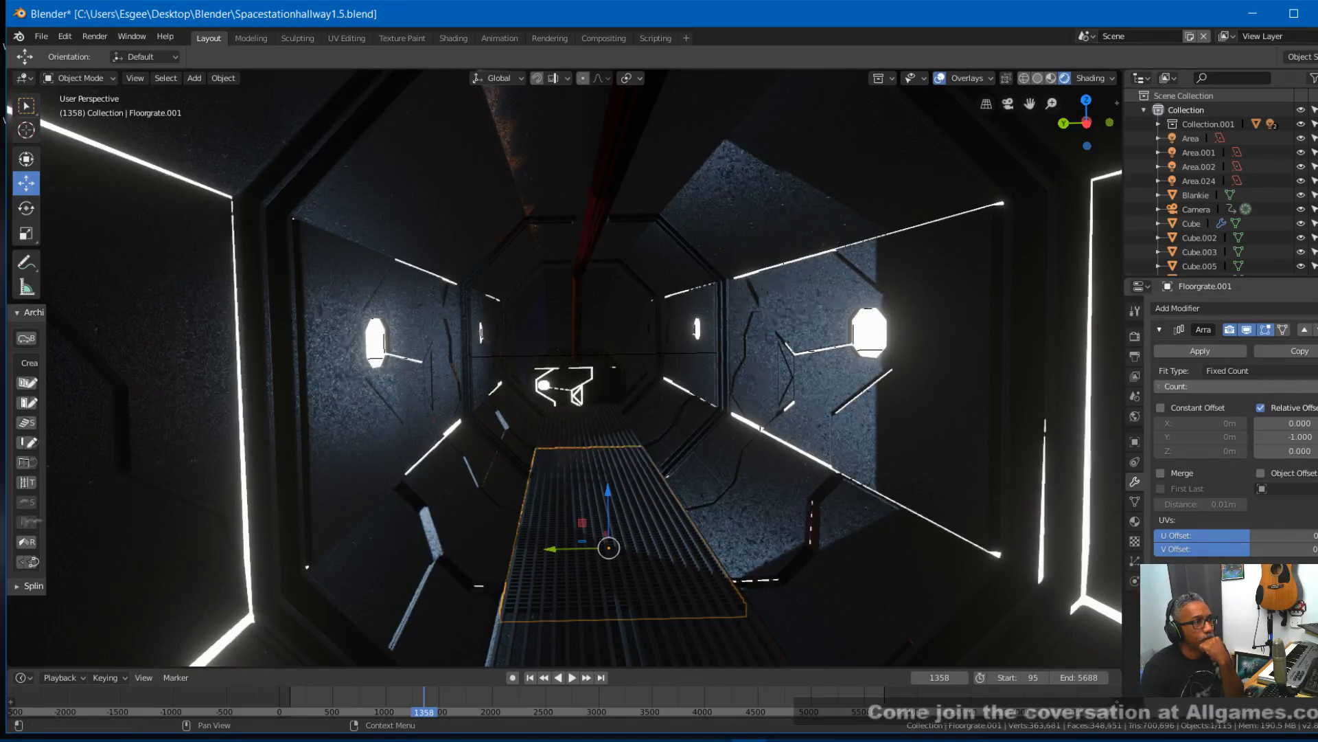
click(1314, 387)
click(1314, 386)
click(1314, 387)
click(1314, 387)
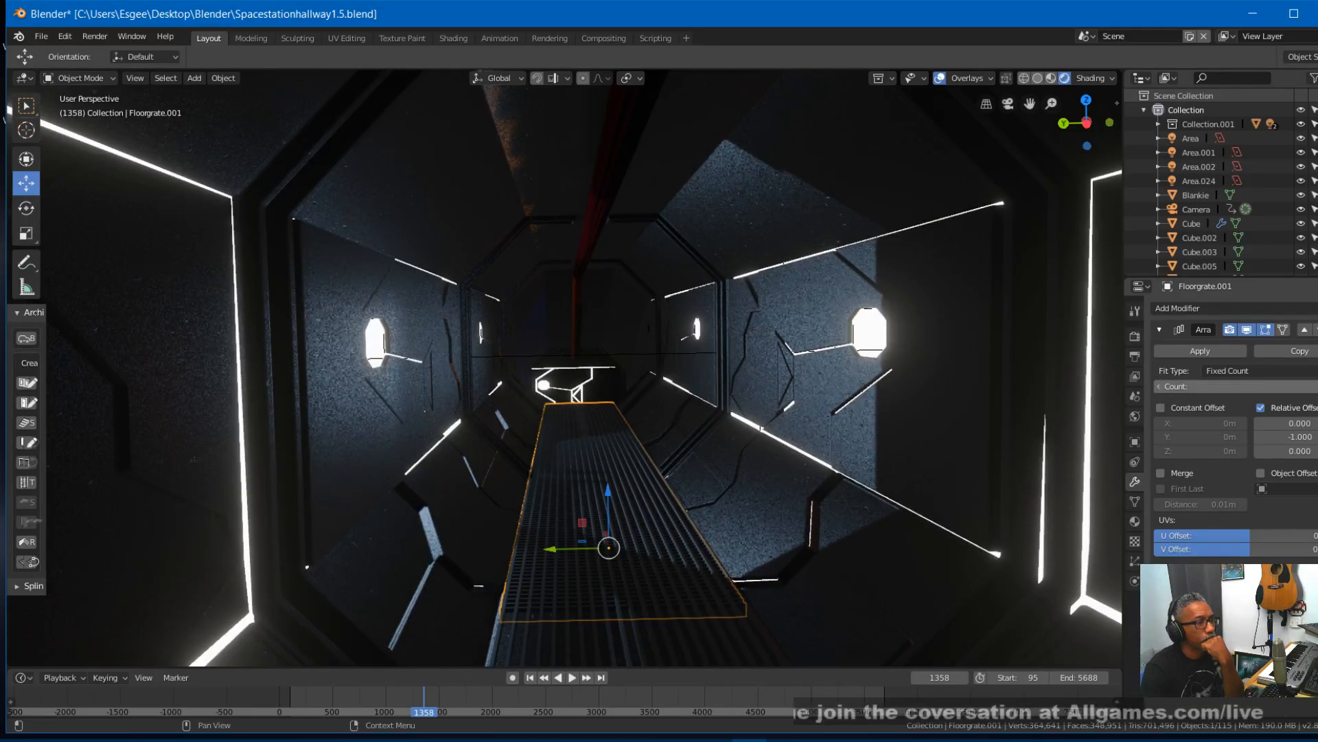
- Inspect the grating's extent along the hallway, including from directly above in wireframe shading
scroll(945, 508, down, 2)
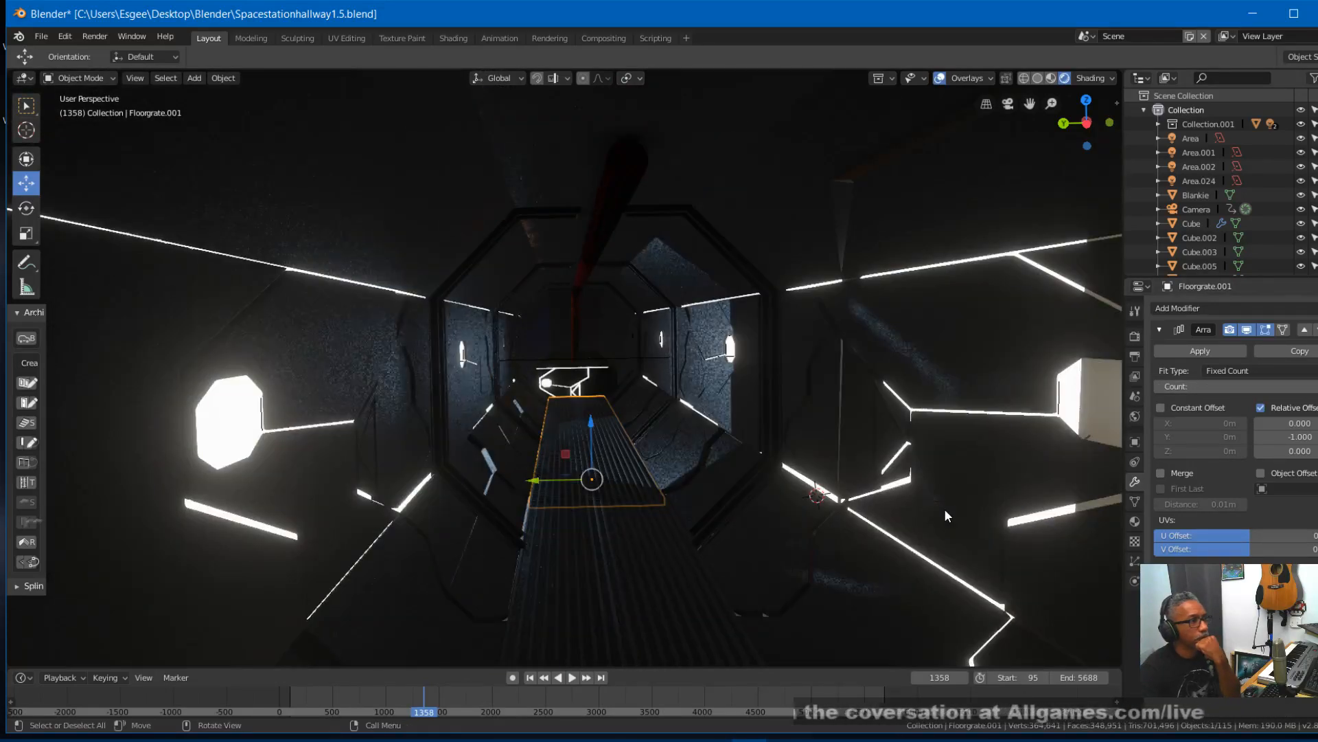
scroll(945, 507, down, 3)
scroll(946, 507, up, 5)
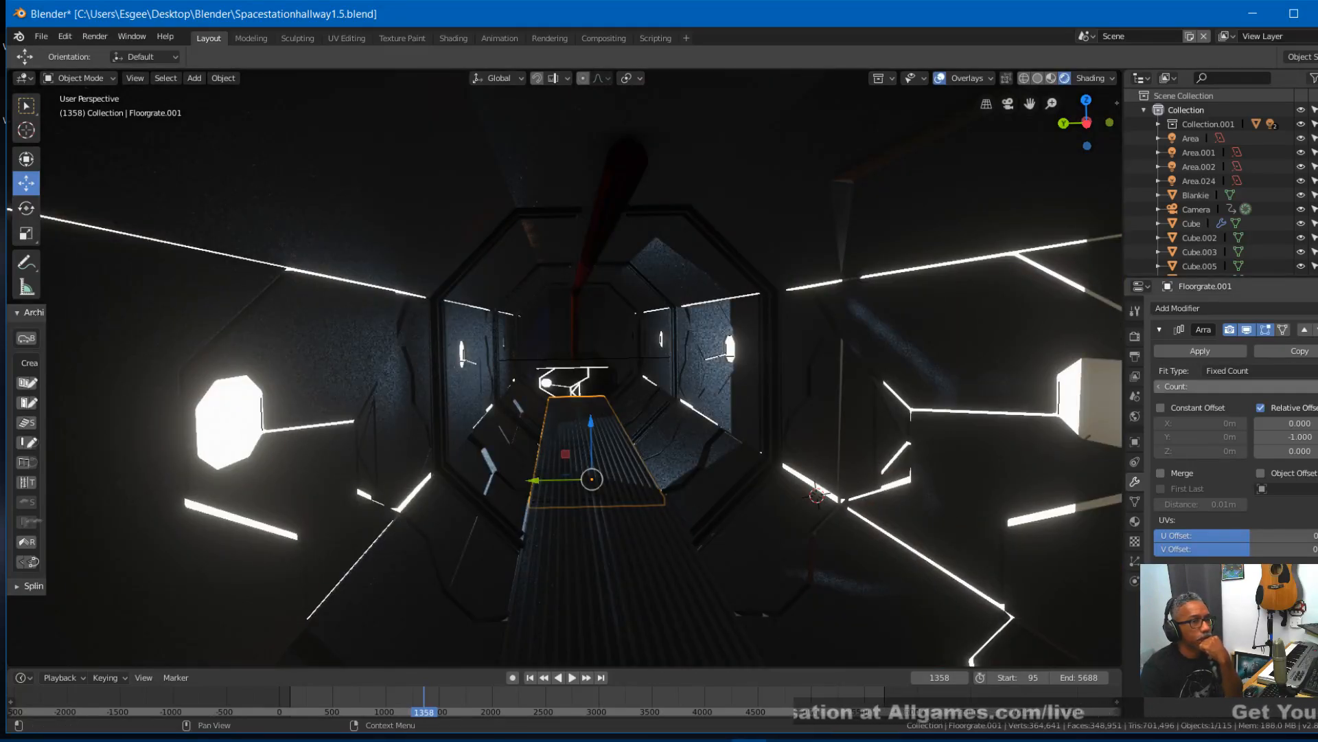
middle_drag(851, 480, 793, 491)
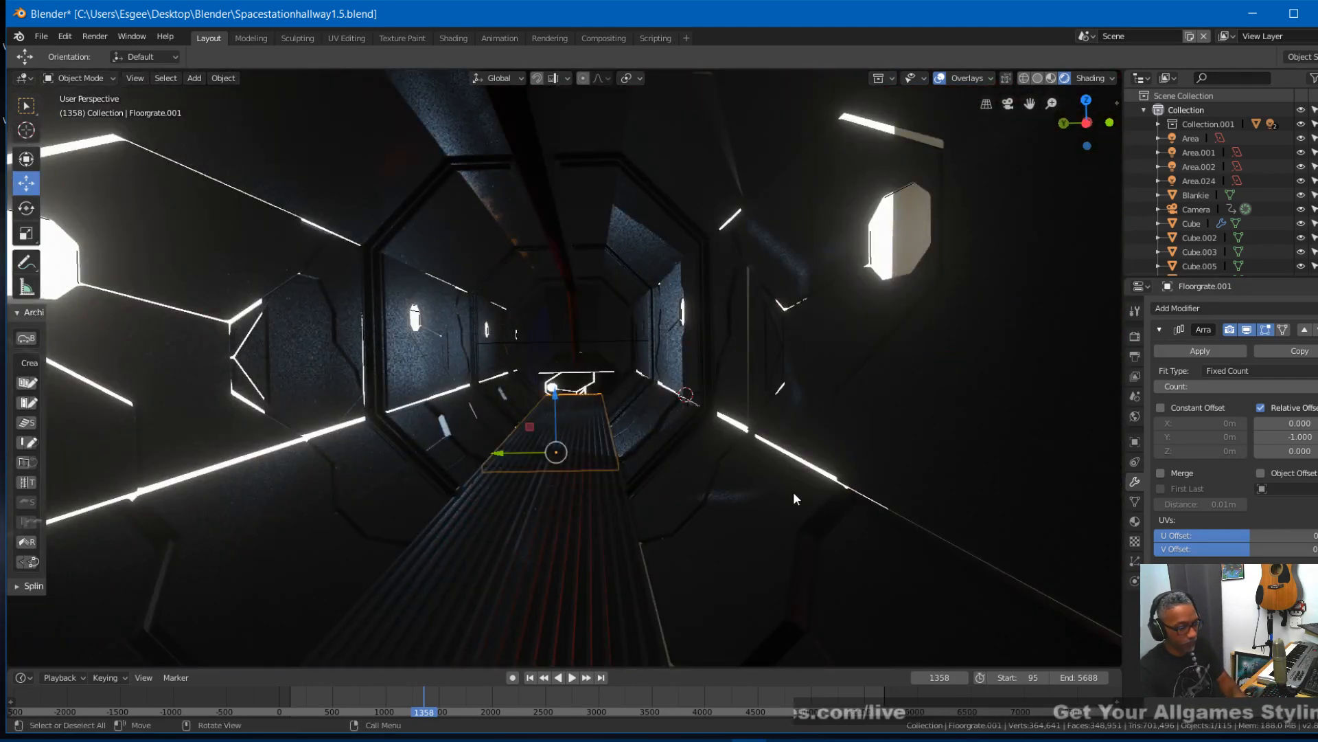
key(KP_7)
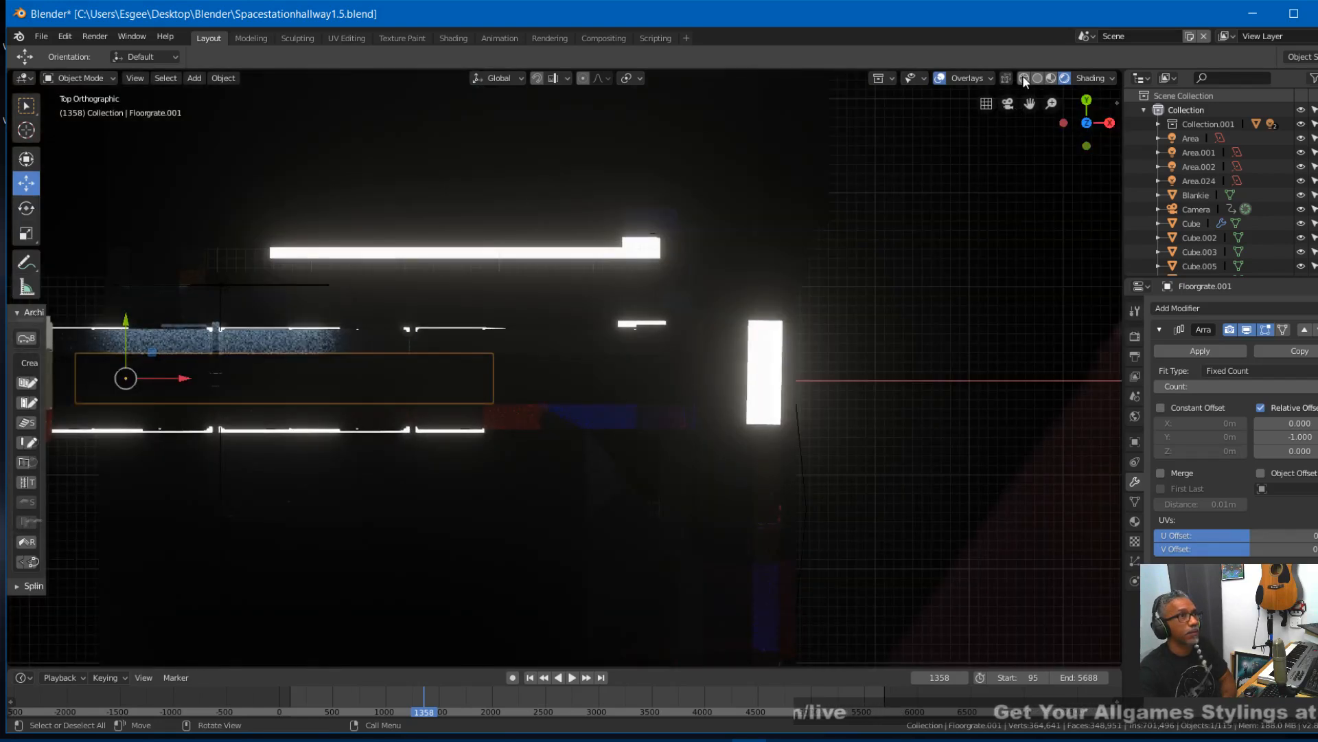
click(1024, 79)
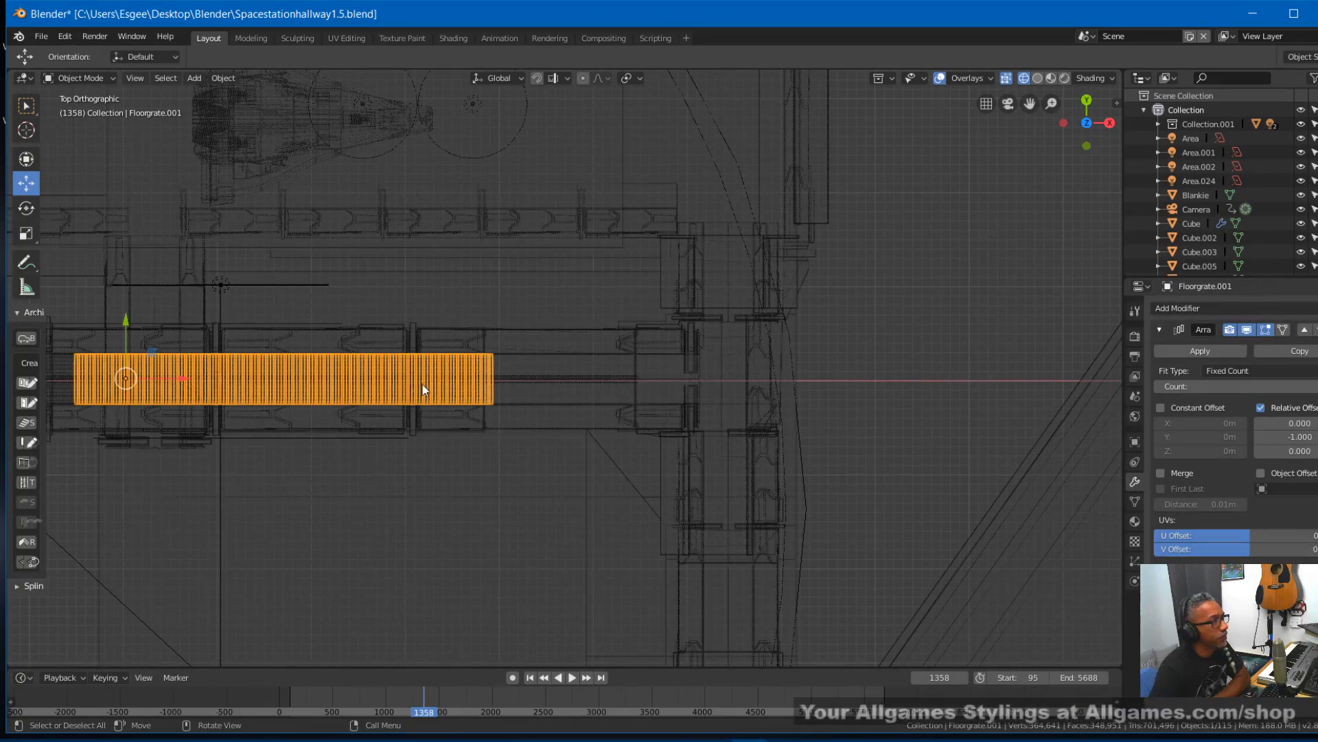
- Try shifting the grating along X toward the far junction with one more array copy, and undo both changes
drag(180, 380, 386, 373)
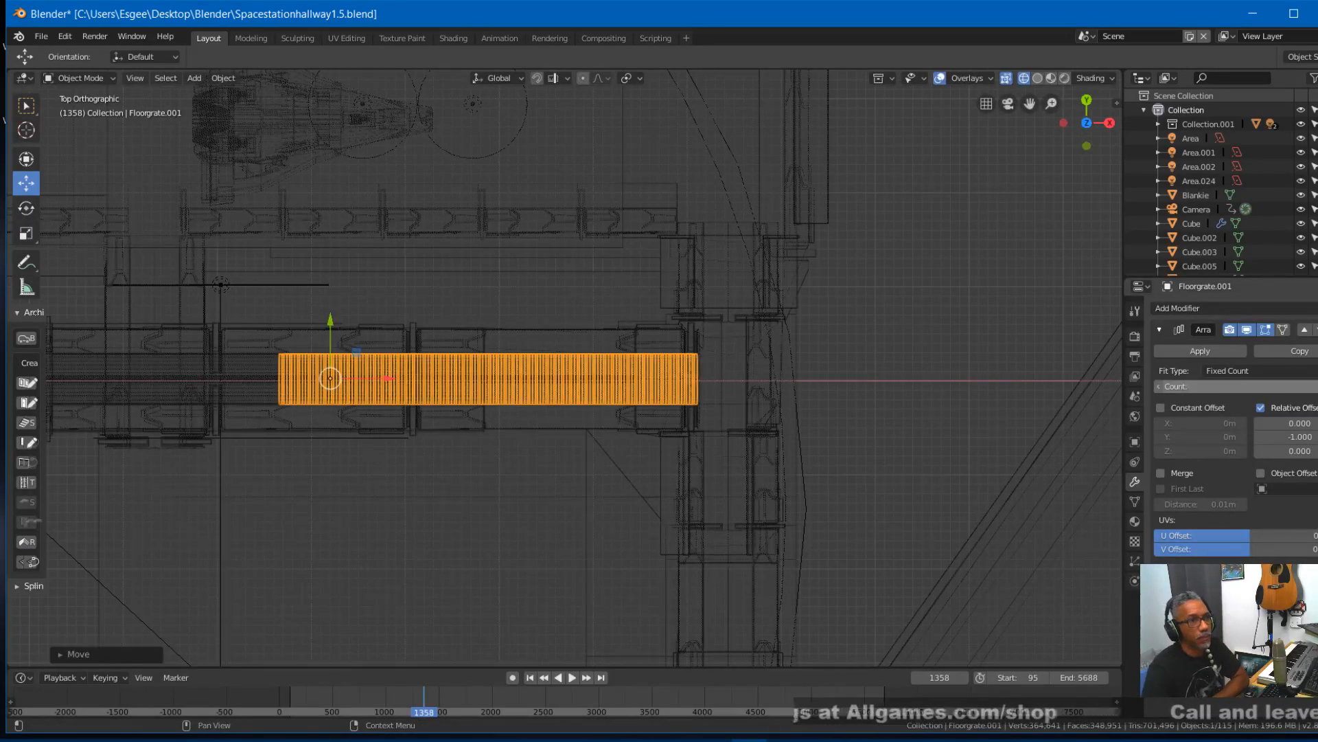
click(1317, 387)
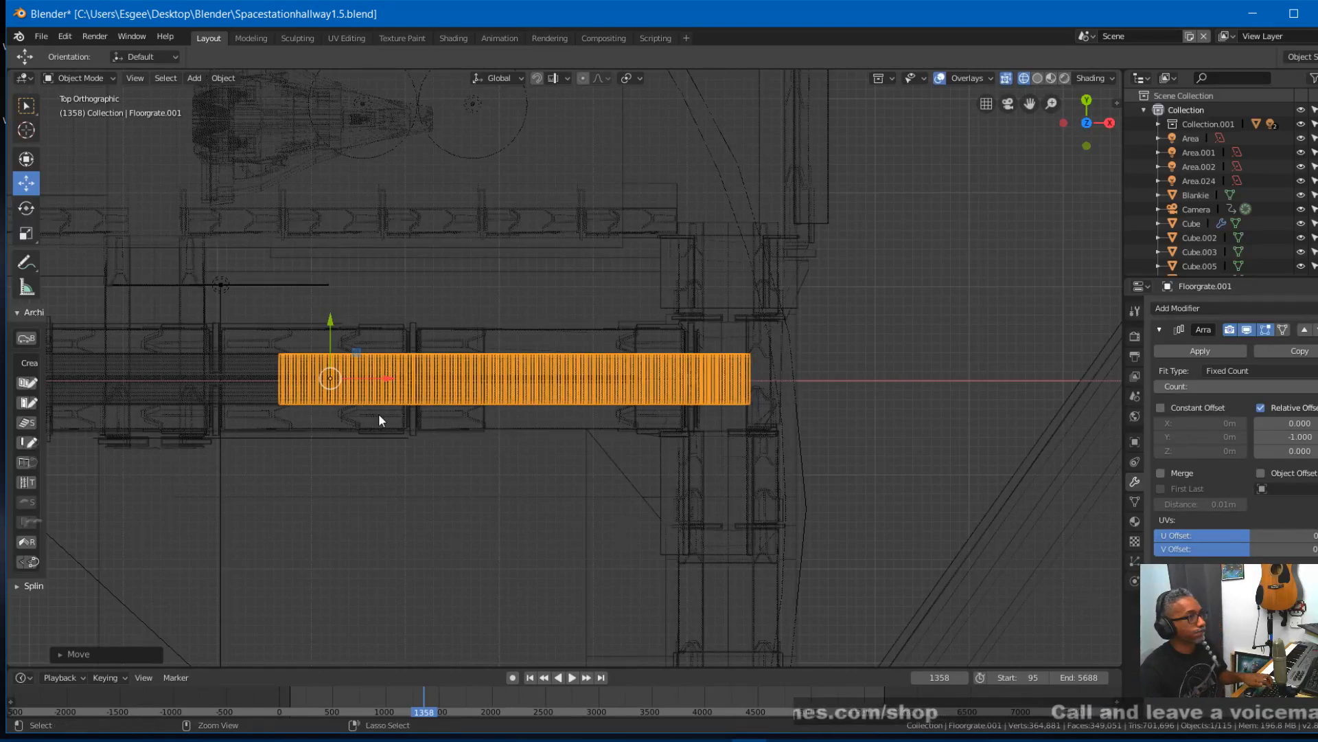
key(ctrl+z)
key(ctrl+z)
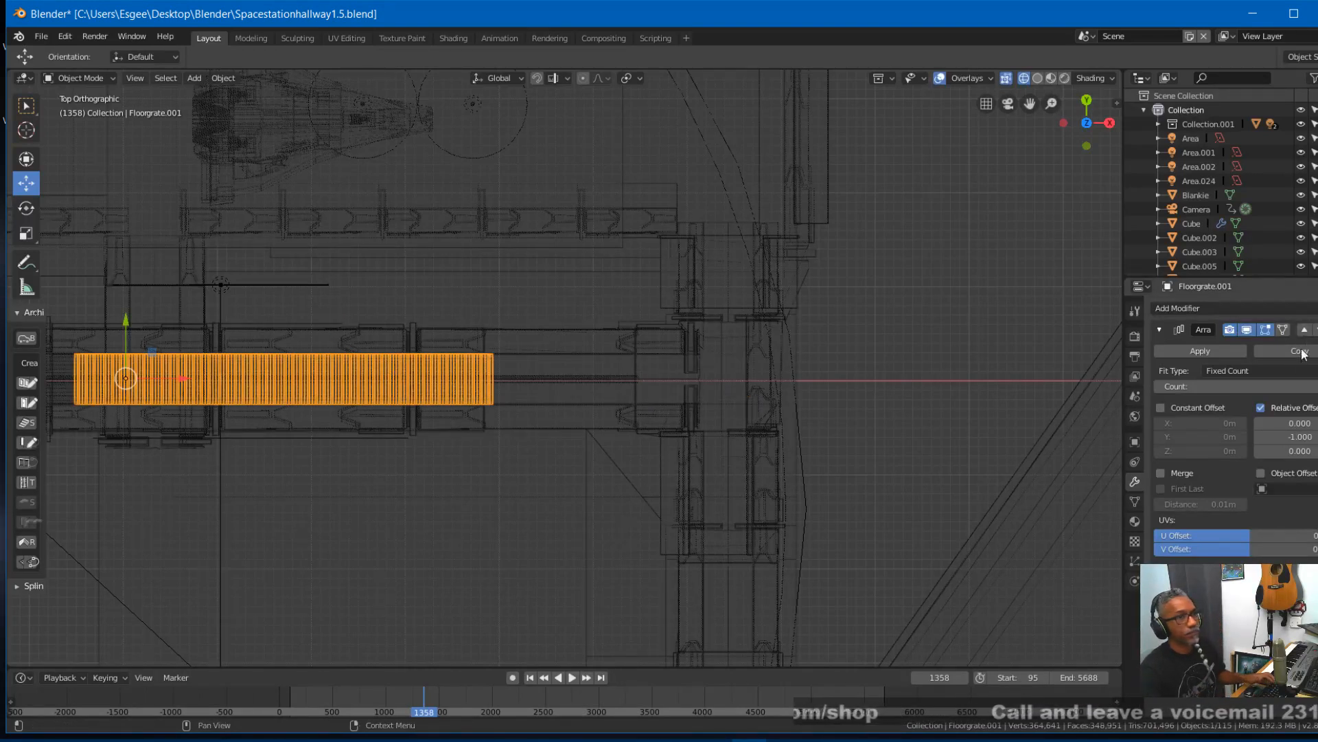
- Raise the array count by four so the grating reaches the junction at the hallway's far end
click(1317, 387)
click(1317, 387)
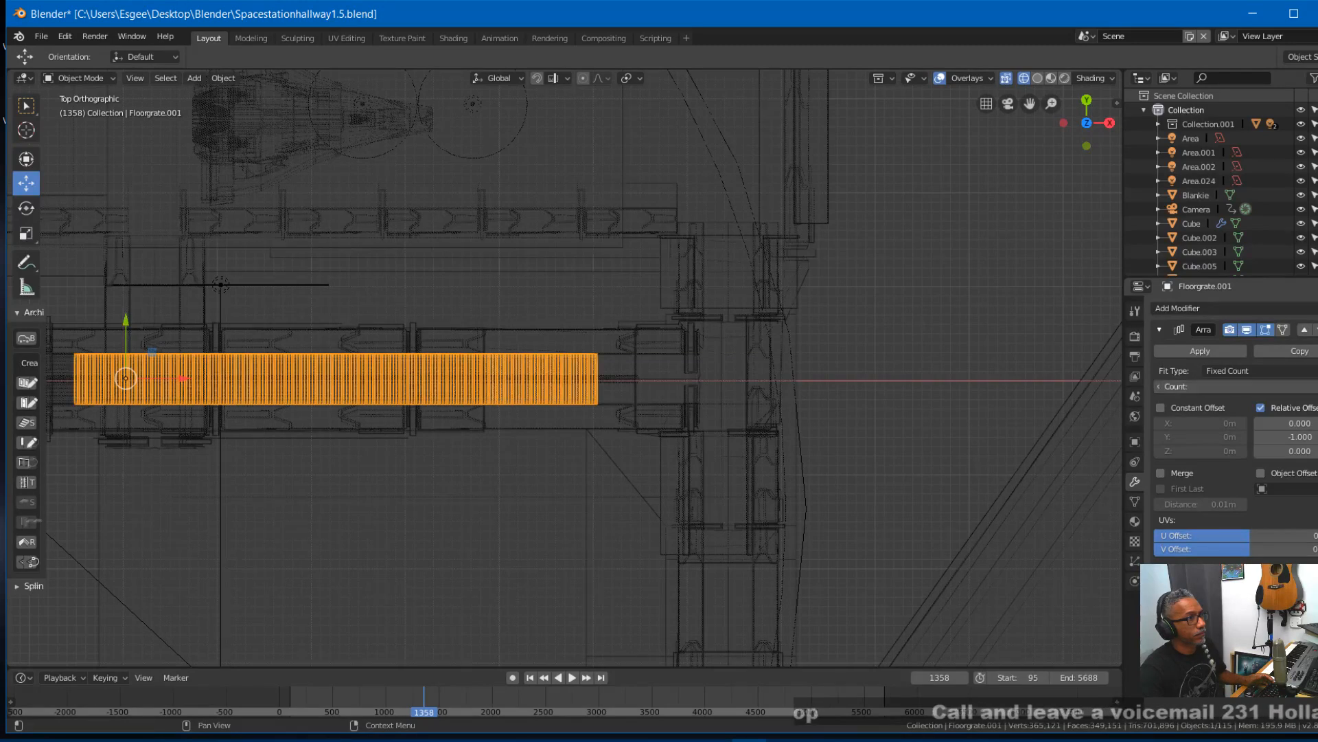
click(1317, 387)
click(1317, 386)
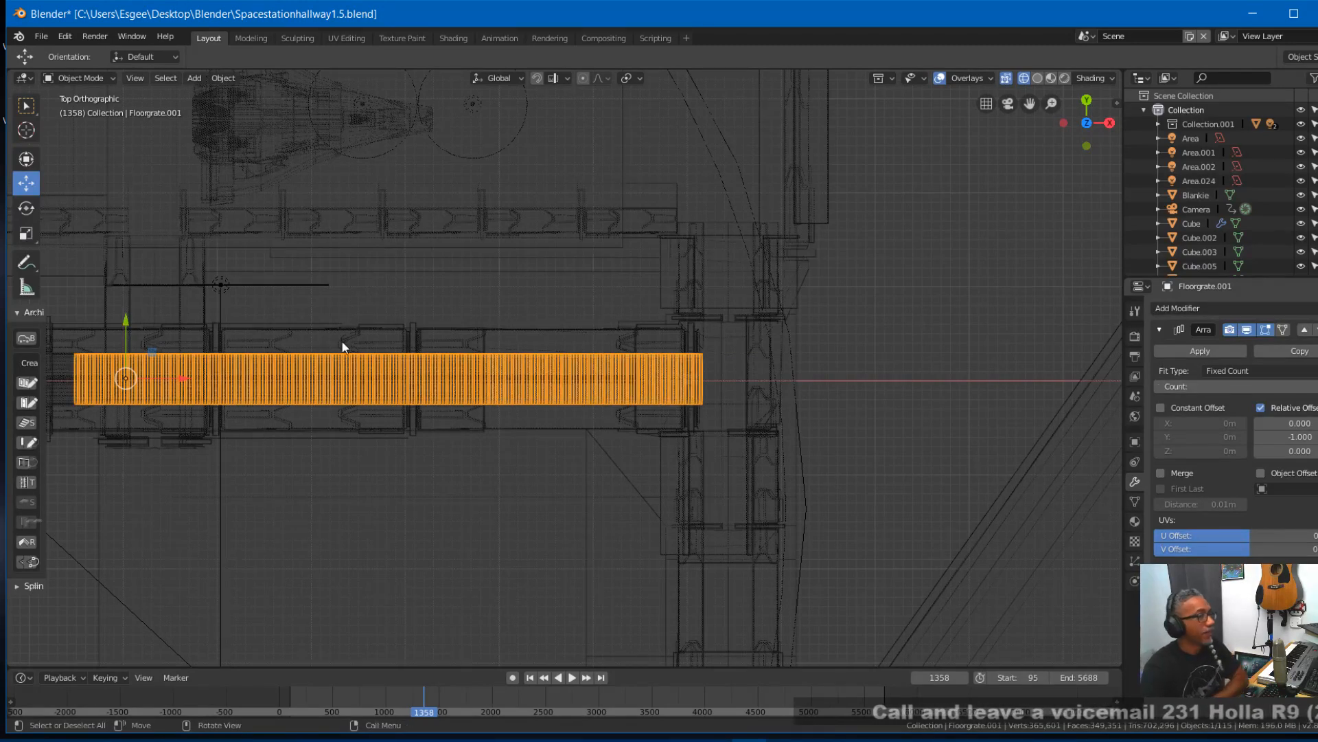
- Move the grating about 2.59 m along negative X to the hallway's near end and nudge it slightly back along X
key(KP_0)
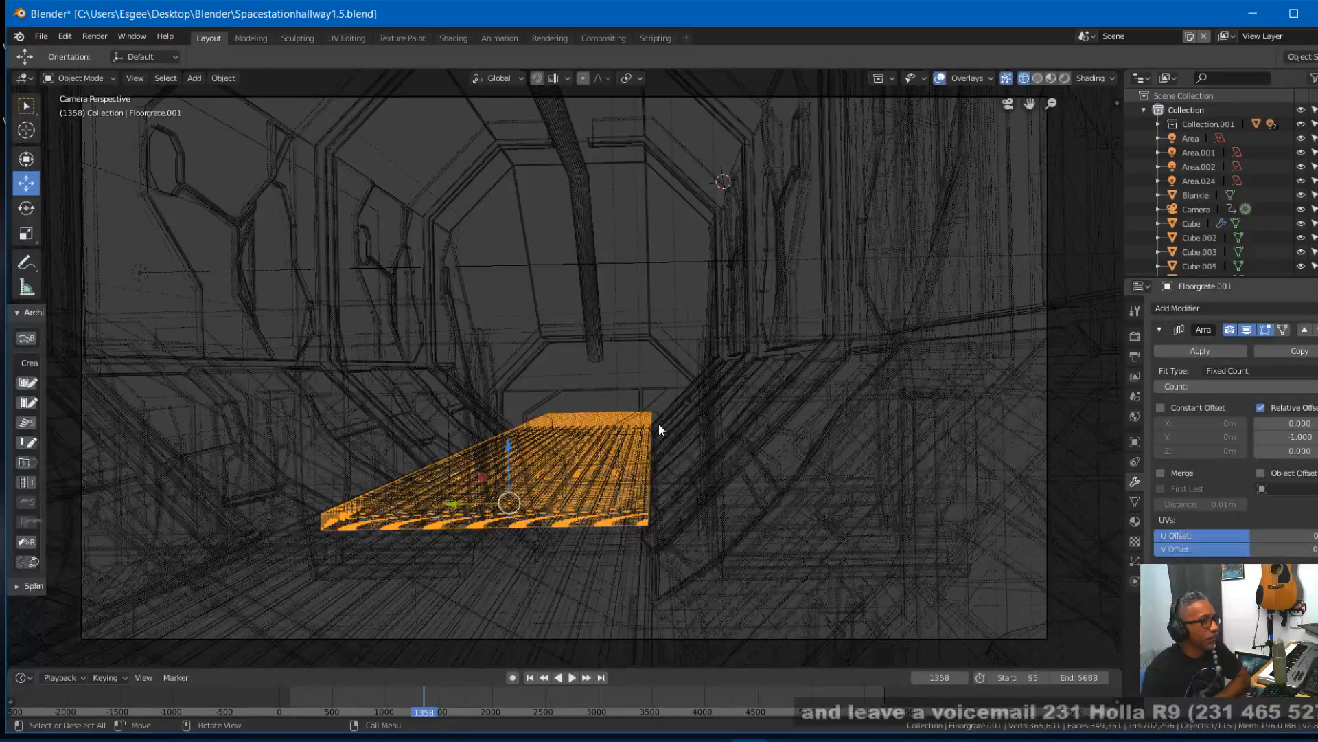
middle_drag(658, 423, 712, 473)
key(KP_7)
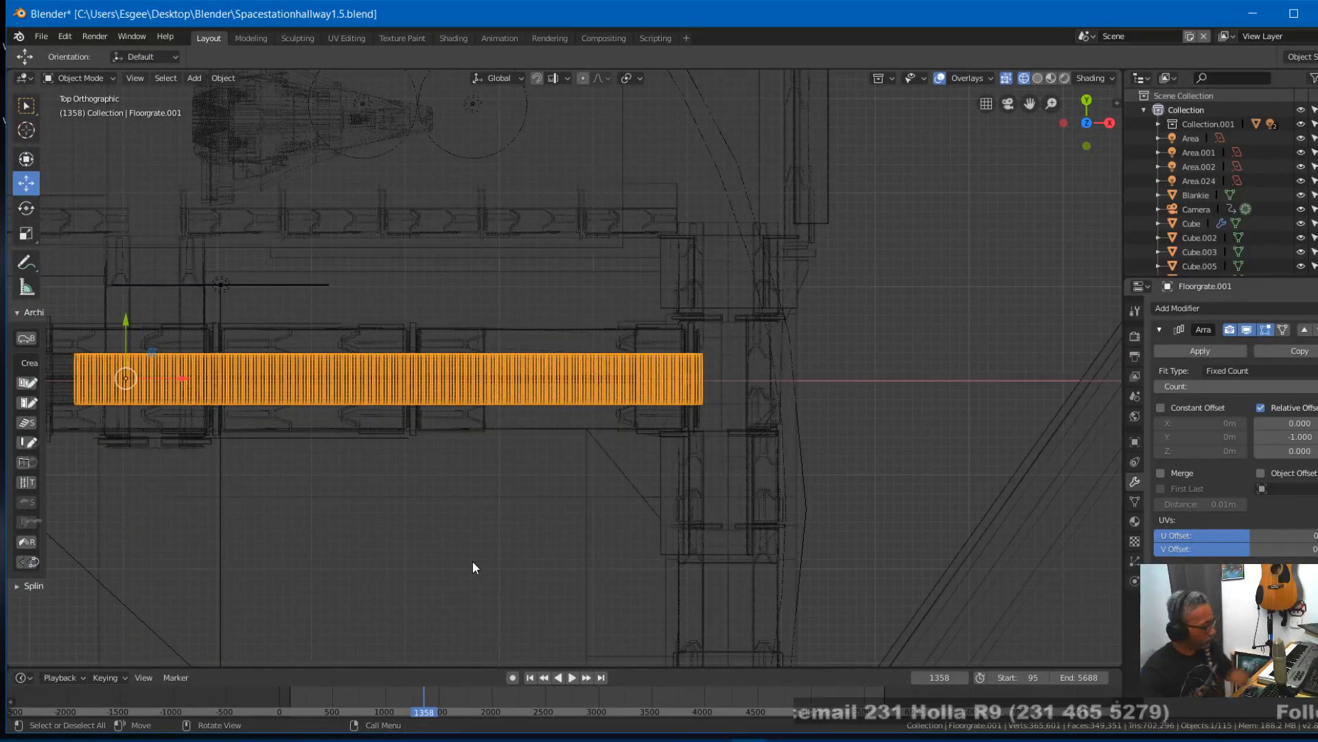
shift+middle_drag(473, 562, 792, 542)
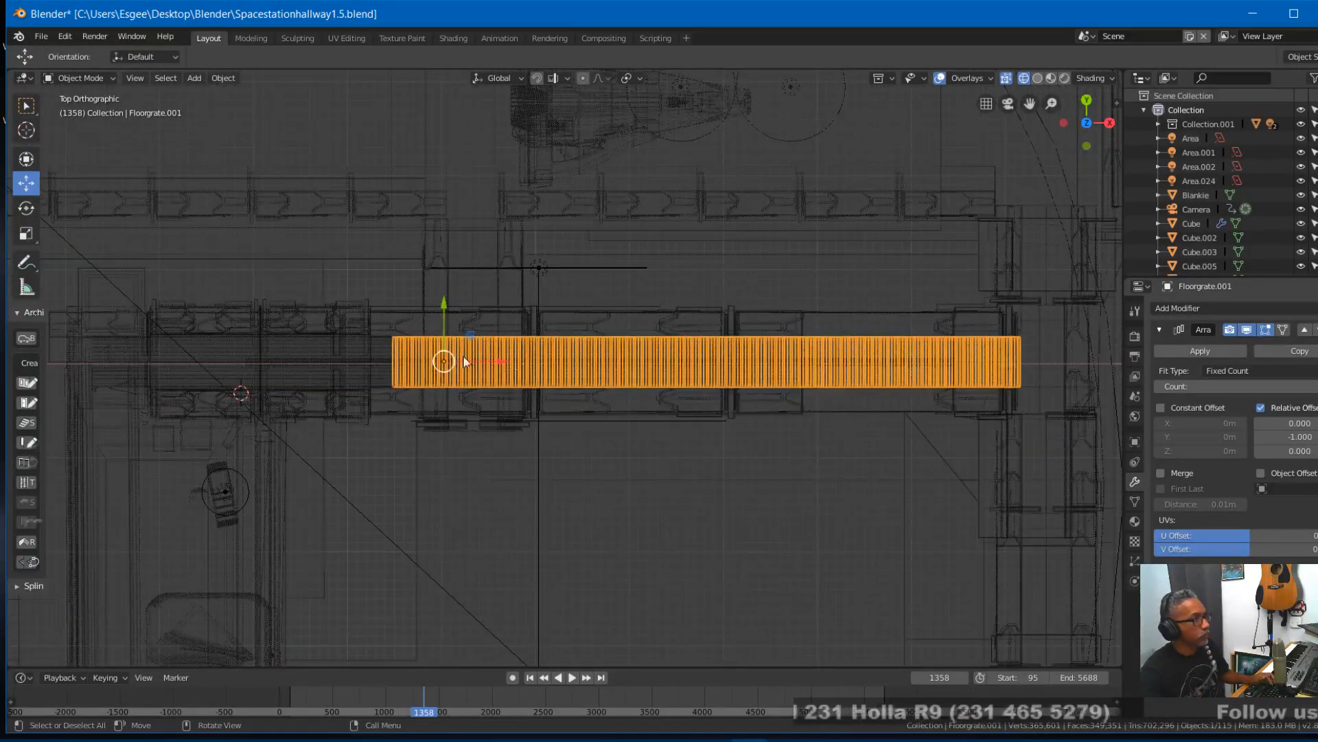
key(g)
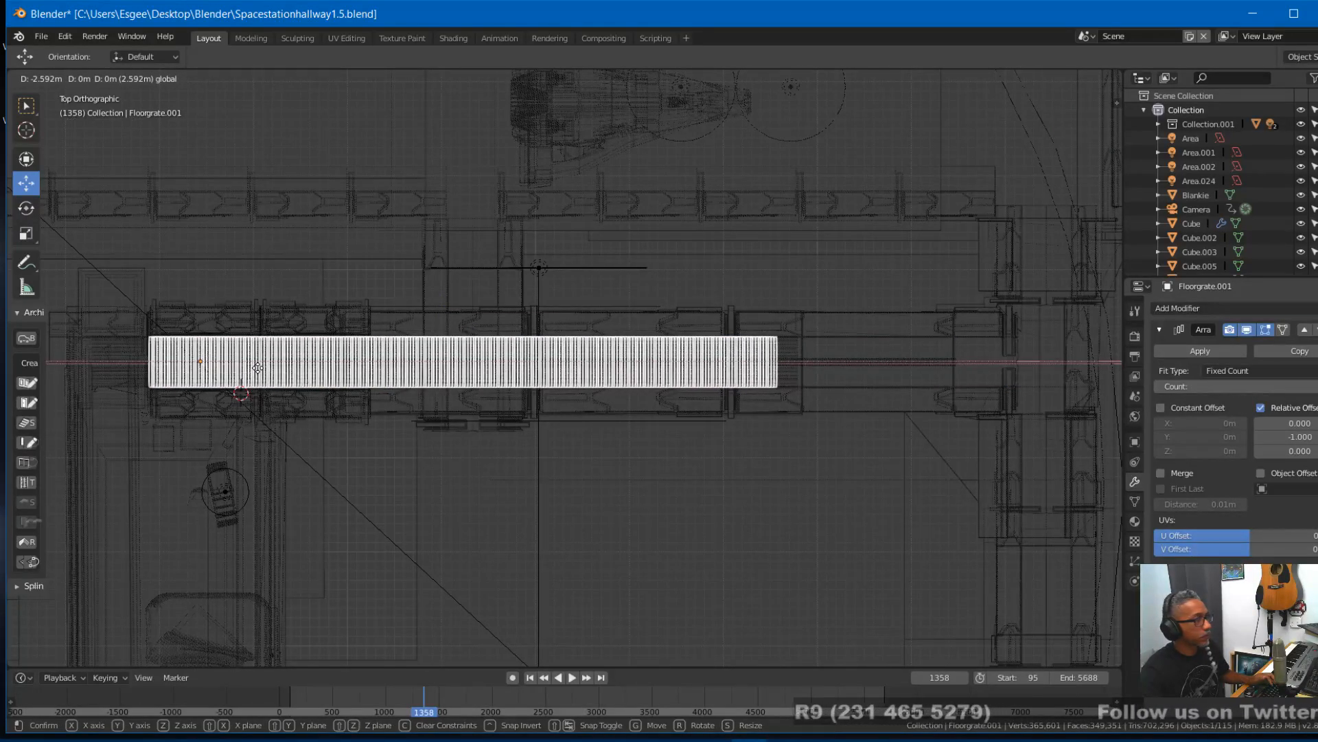
click(258, 368)
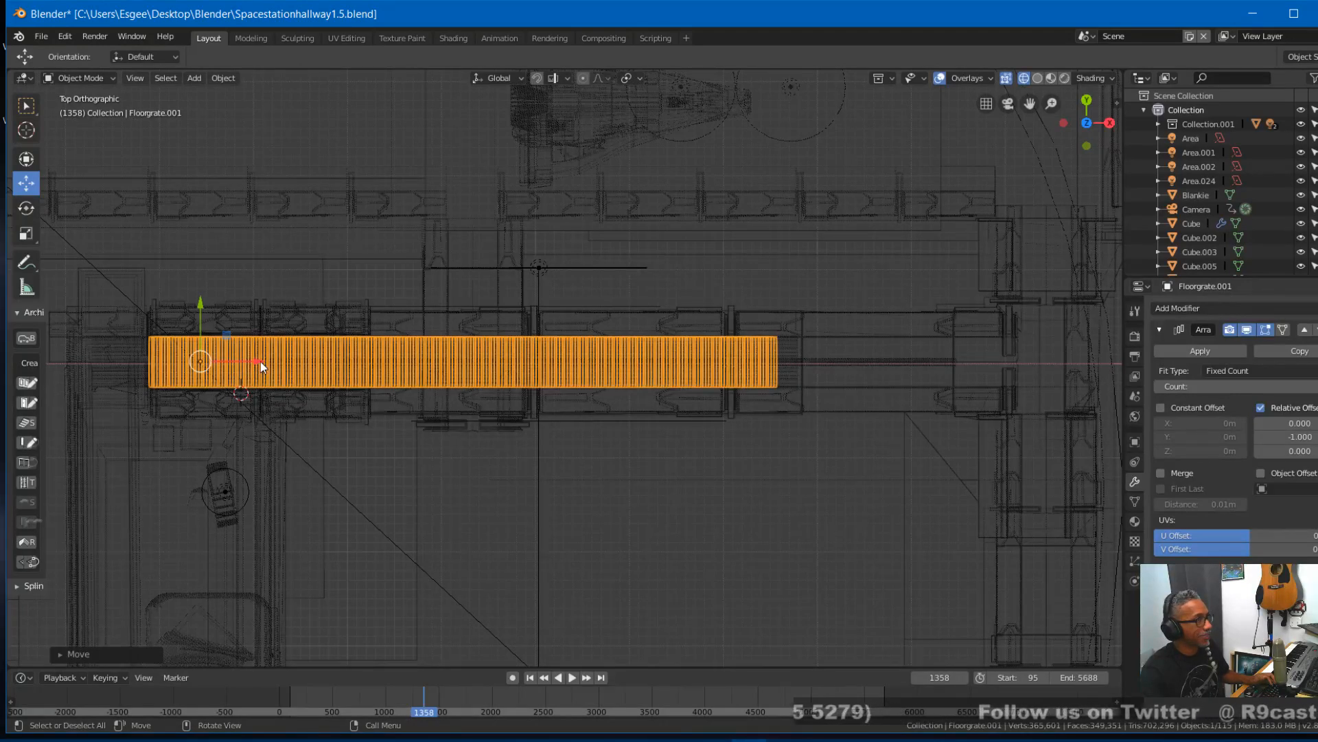
key(g)
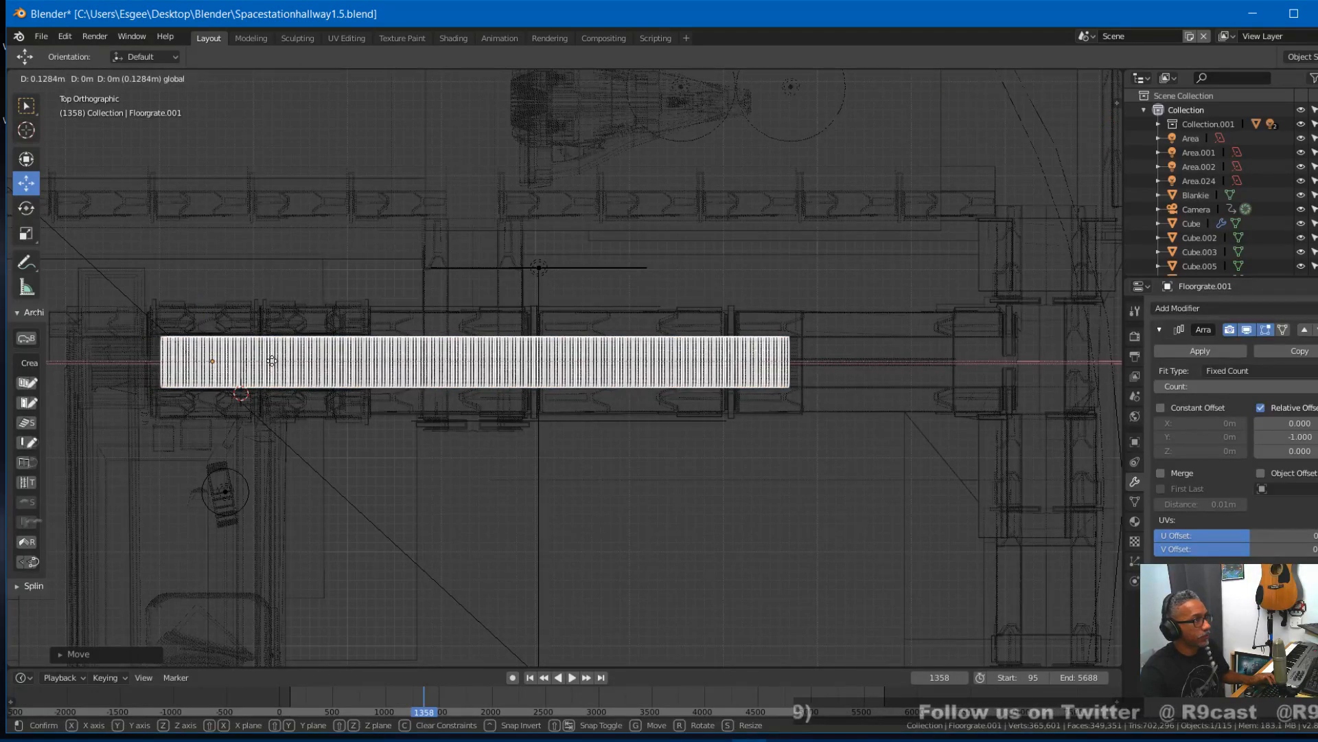
click(279, 361)
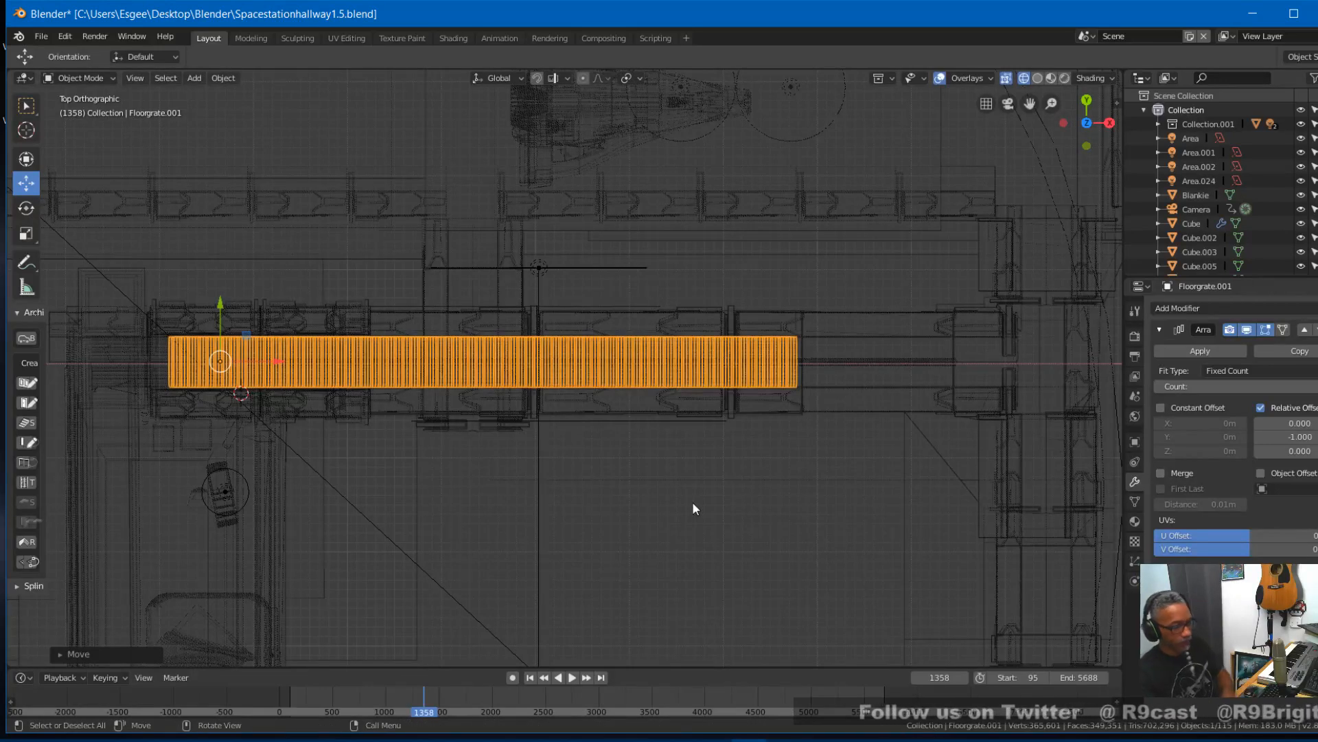
- Check the grating through the camera at frames 1332 and 1419, using rendered shading
key(KP_0)
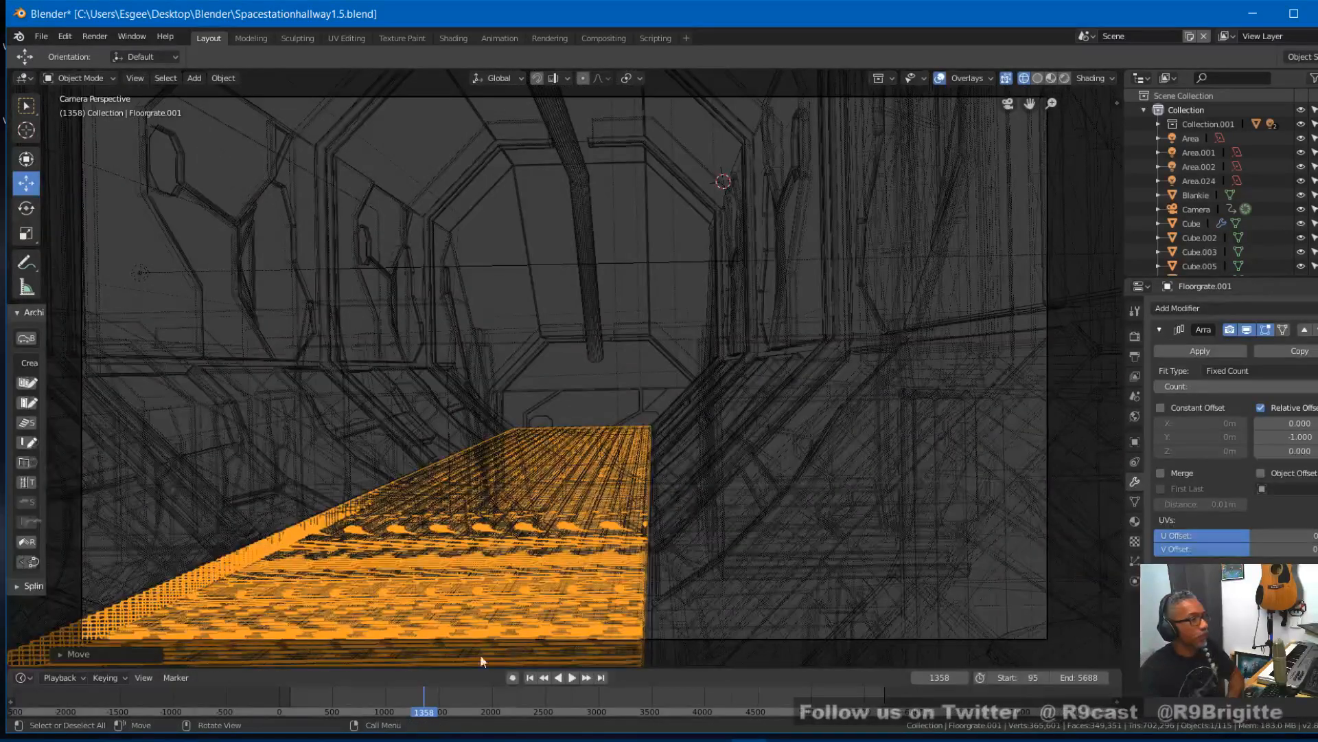
mouse_move(424, 698)
right_down()
mouse_move(392, 697)
mouse_move(422, 695)
right_up()
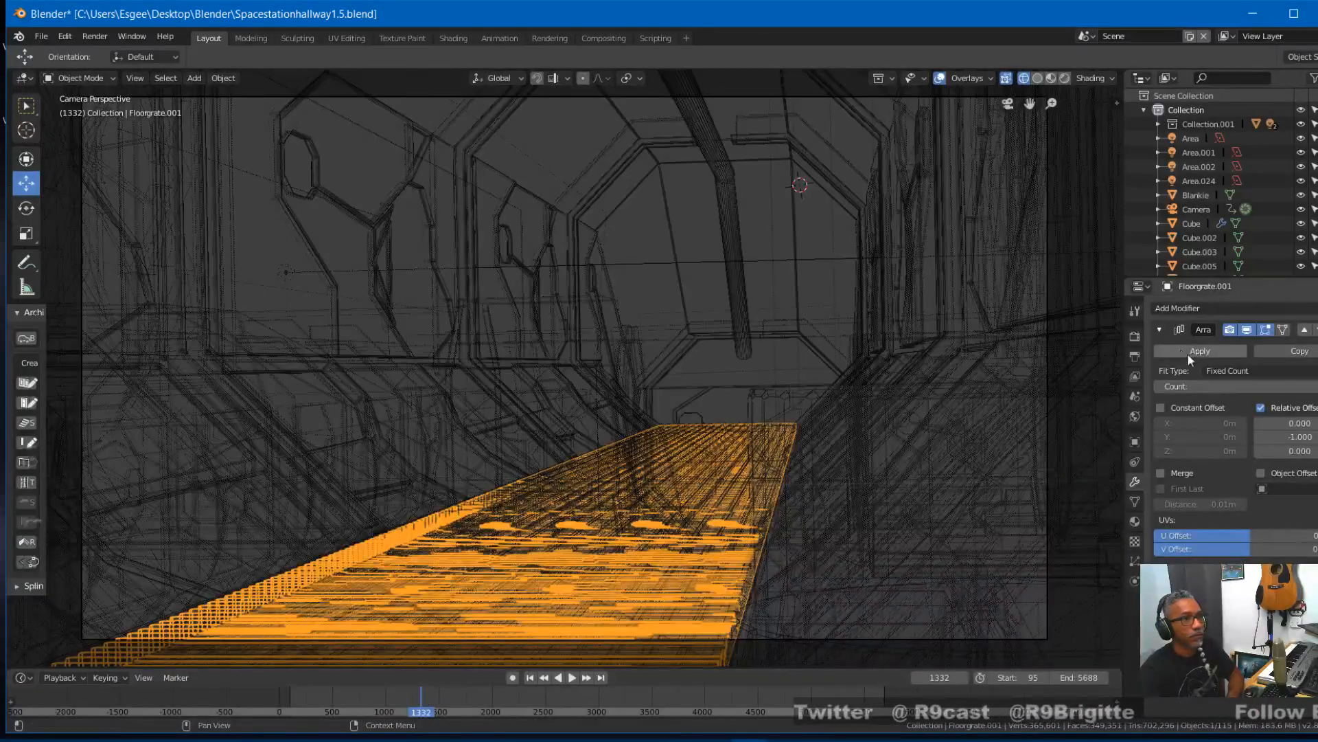
click(1064, 78)
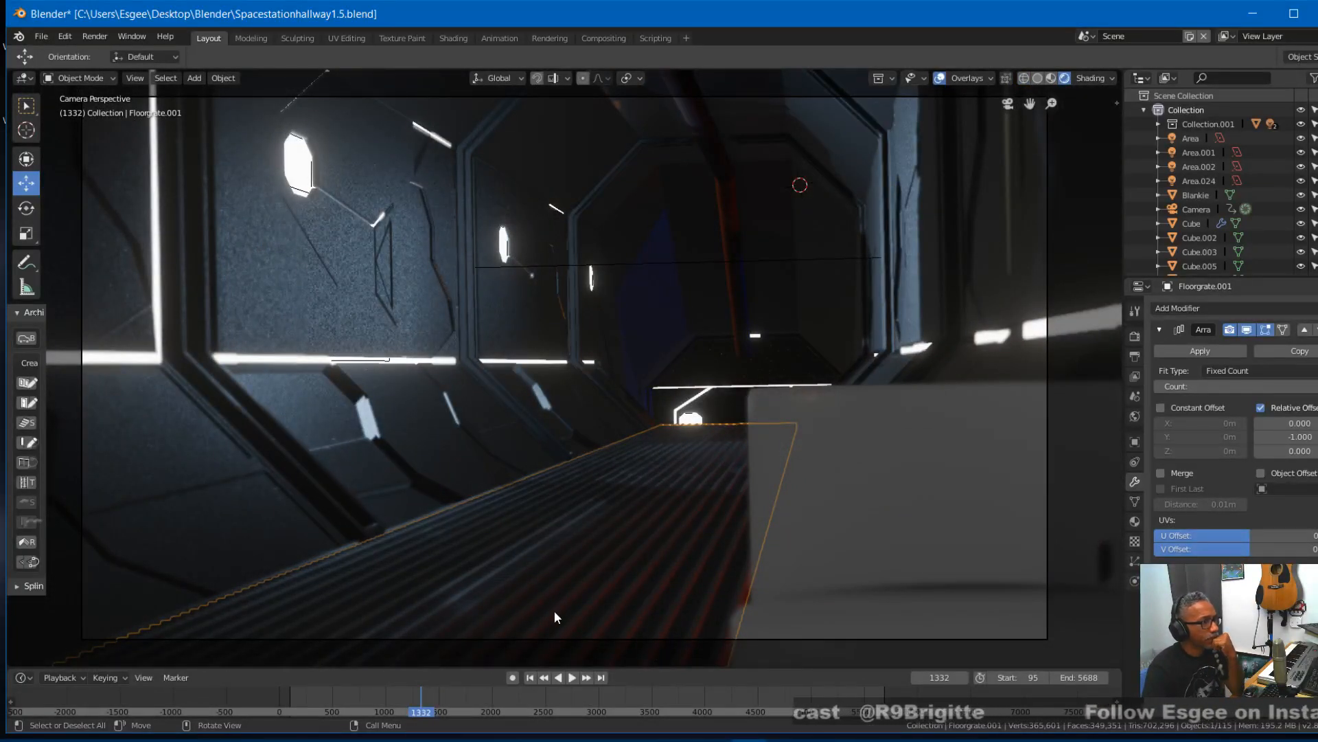
mouse_move(425, 696)
right_down()
mouse_move(448, 689)
mouse_move(420, 702)
mouse_move(431, 699)
right_up()
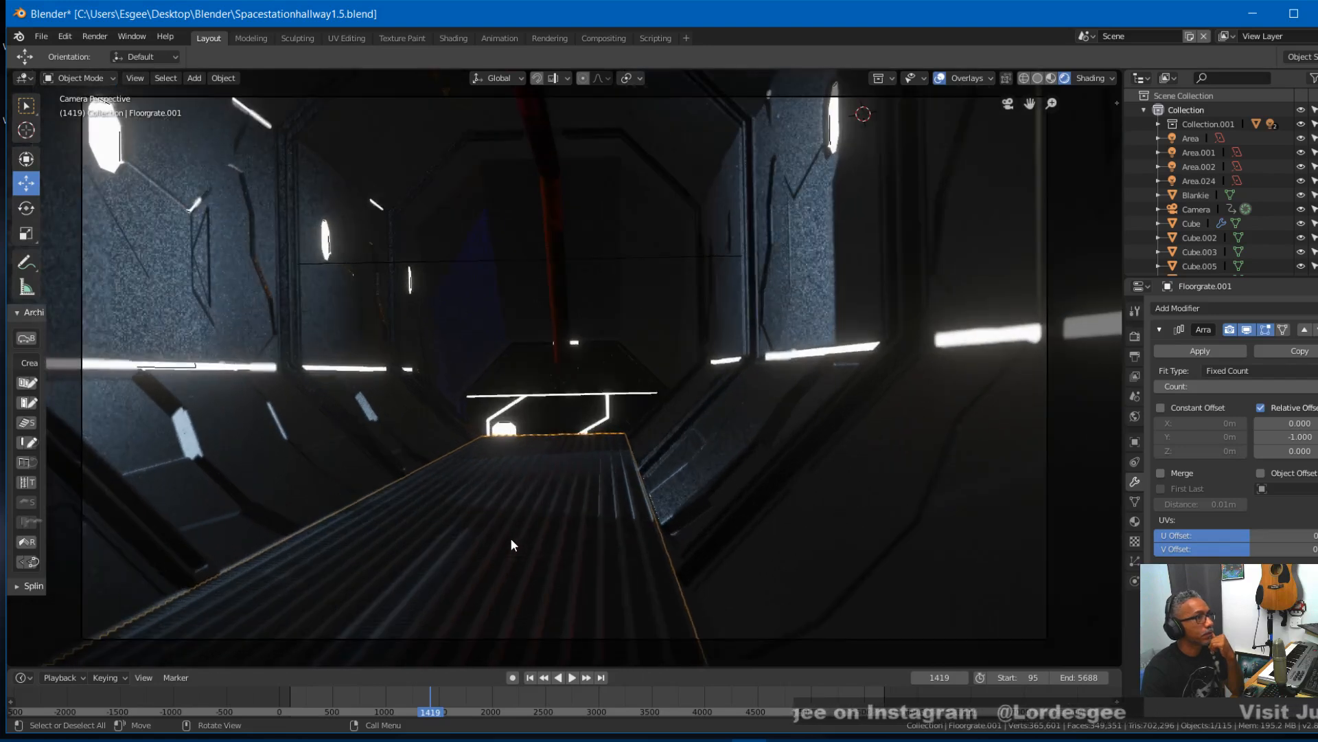
- Raise the crosswise grating slightly along Z and preview it through the camera by playing the animation from frame 1419
middle_drag(511, 540, 518, 541)
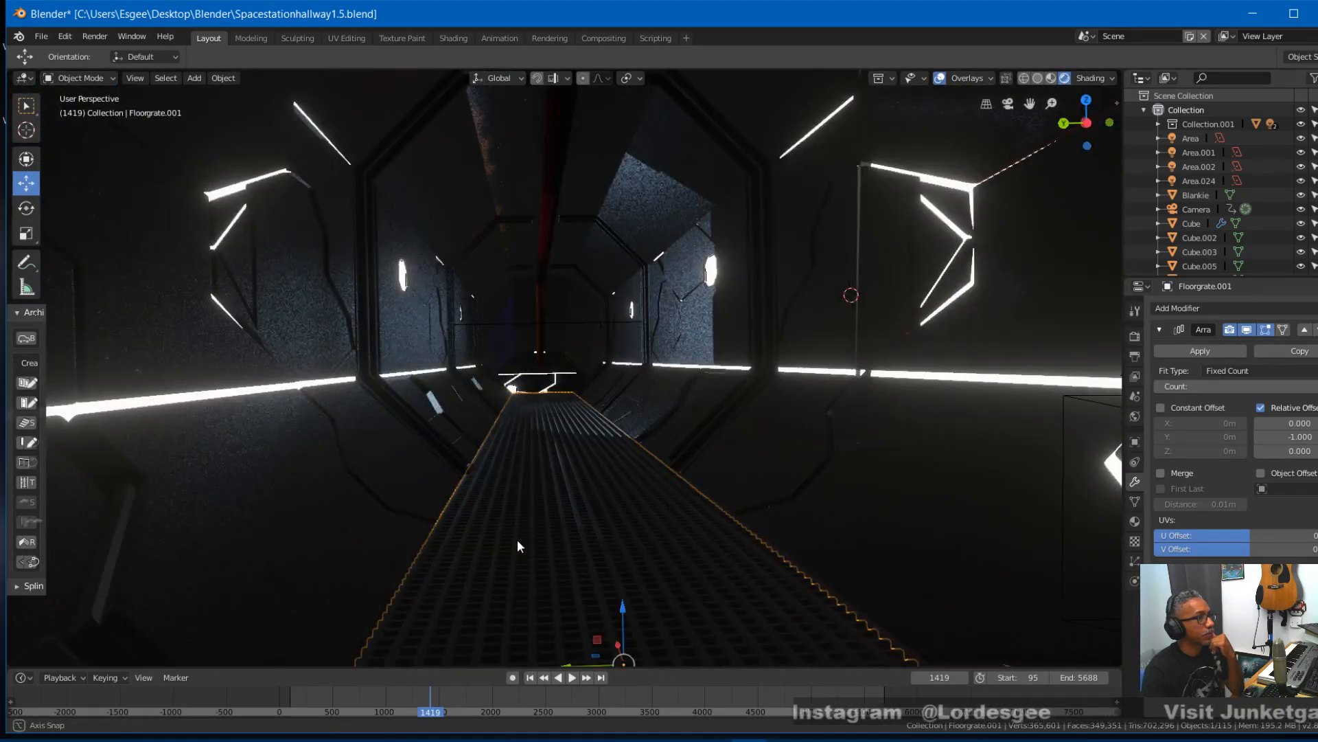
drag(624, 605, 632, 596)
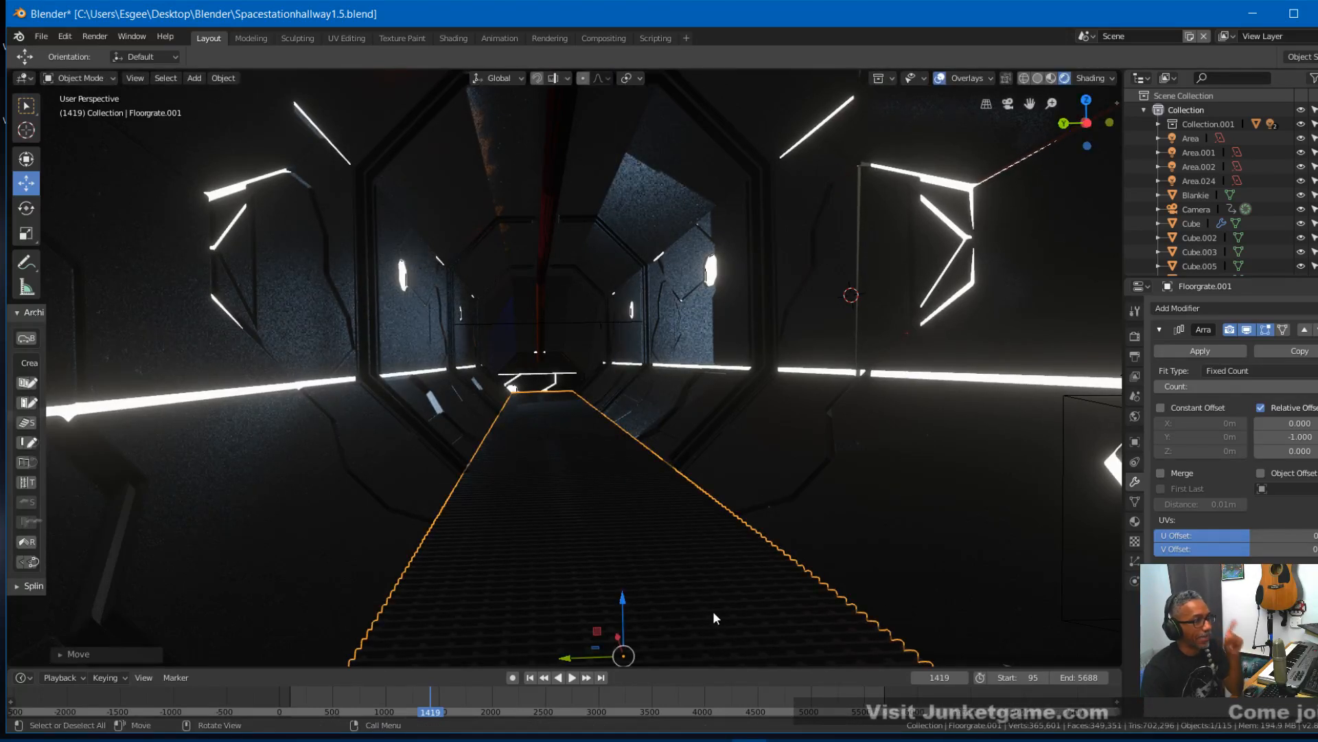
key(KP_0)
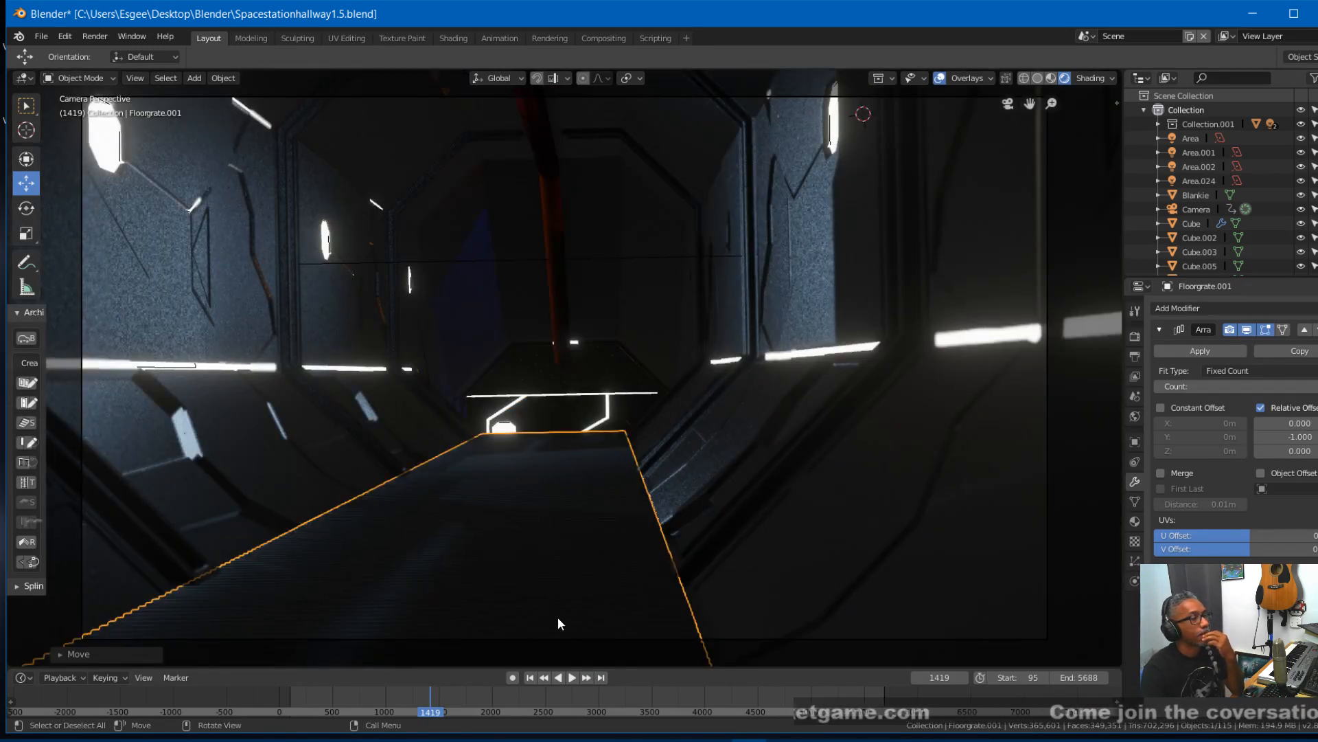
click(570, 678)
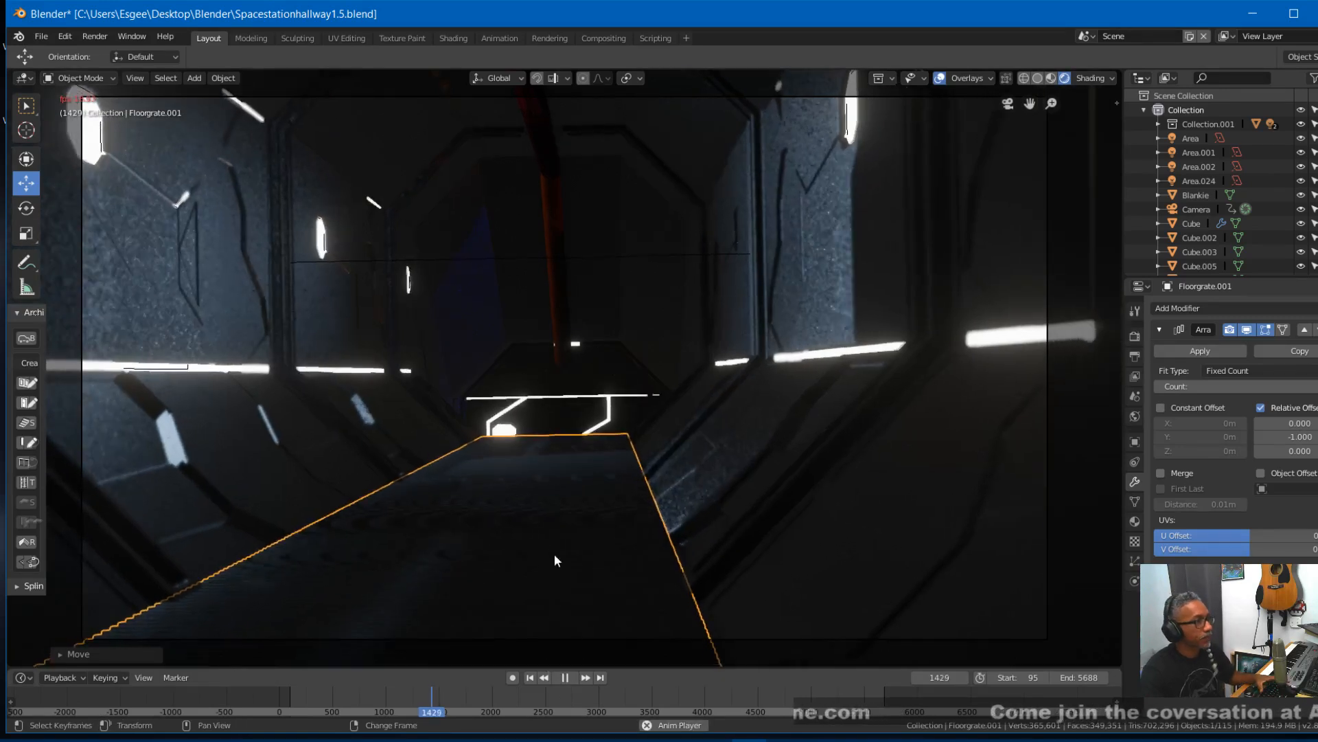
key(space)
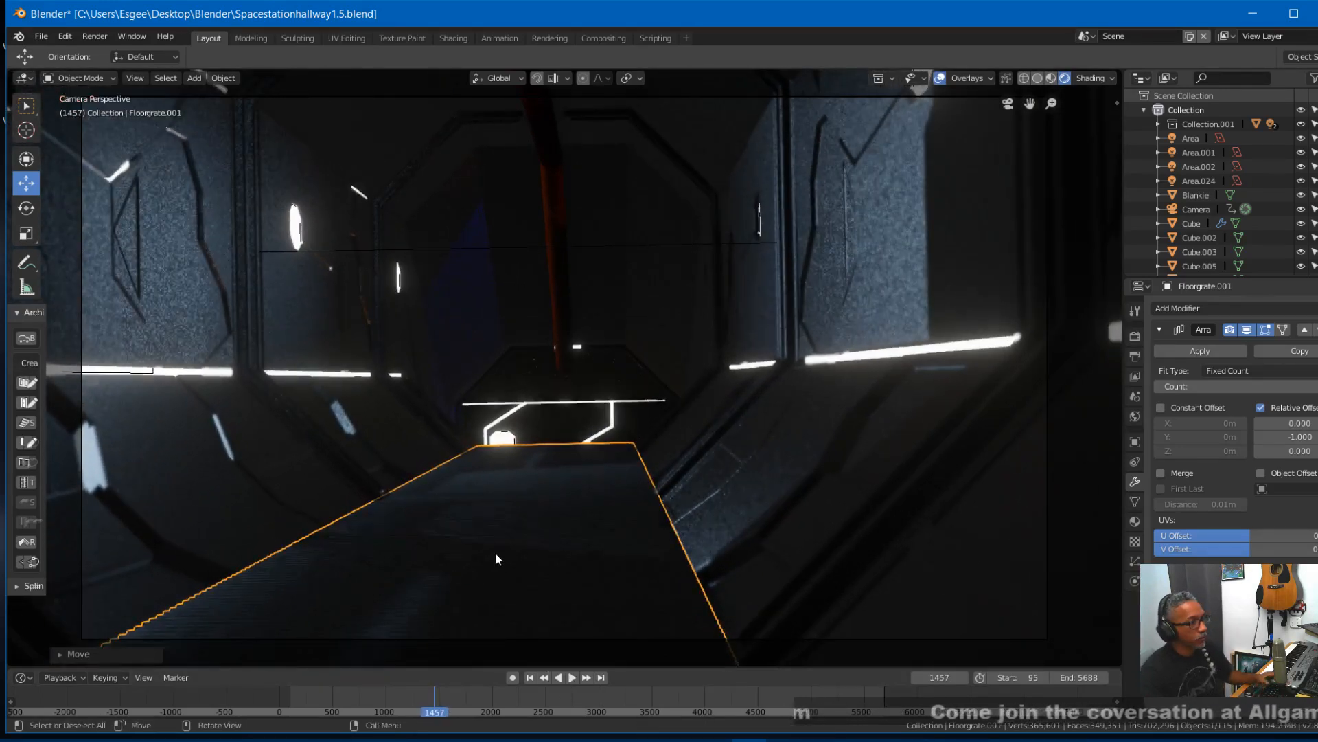
- Render frame 1457 as a still image through the camera, close the result and render the same frame again
key(F12)
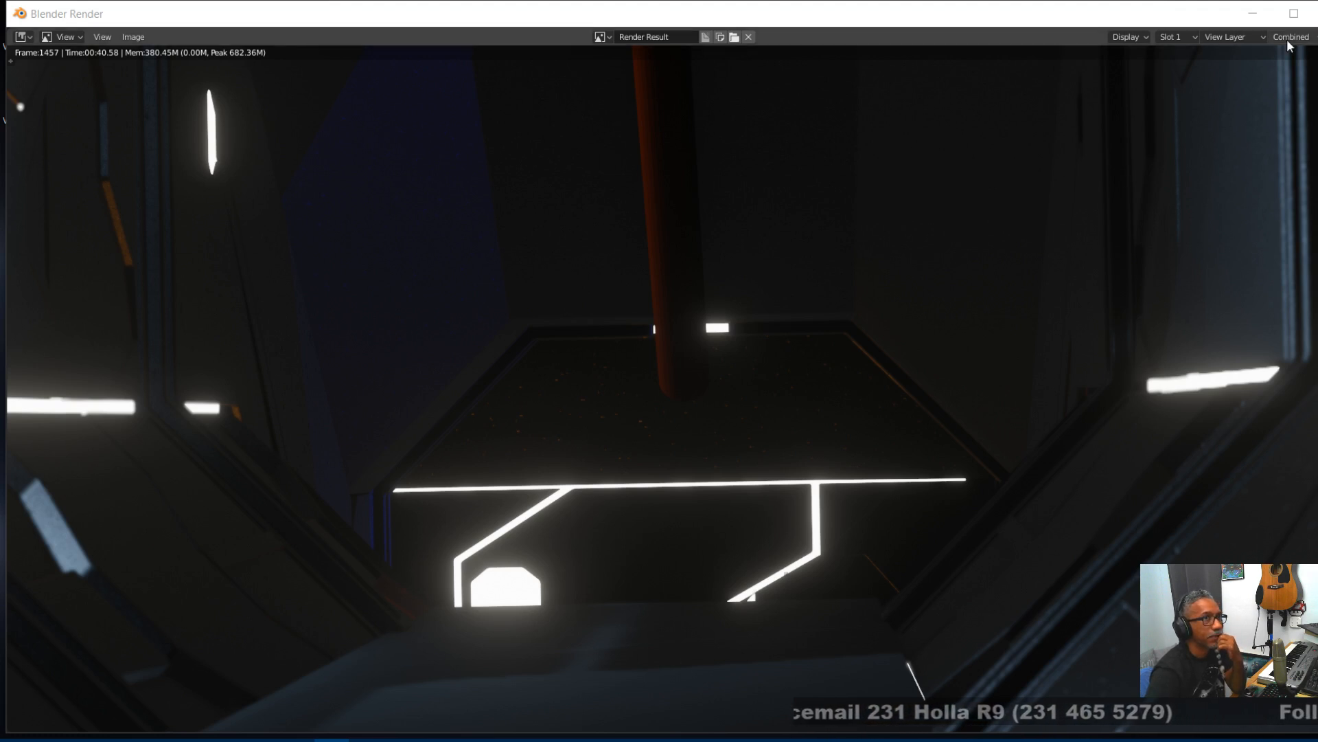
click(1316, 13)
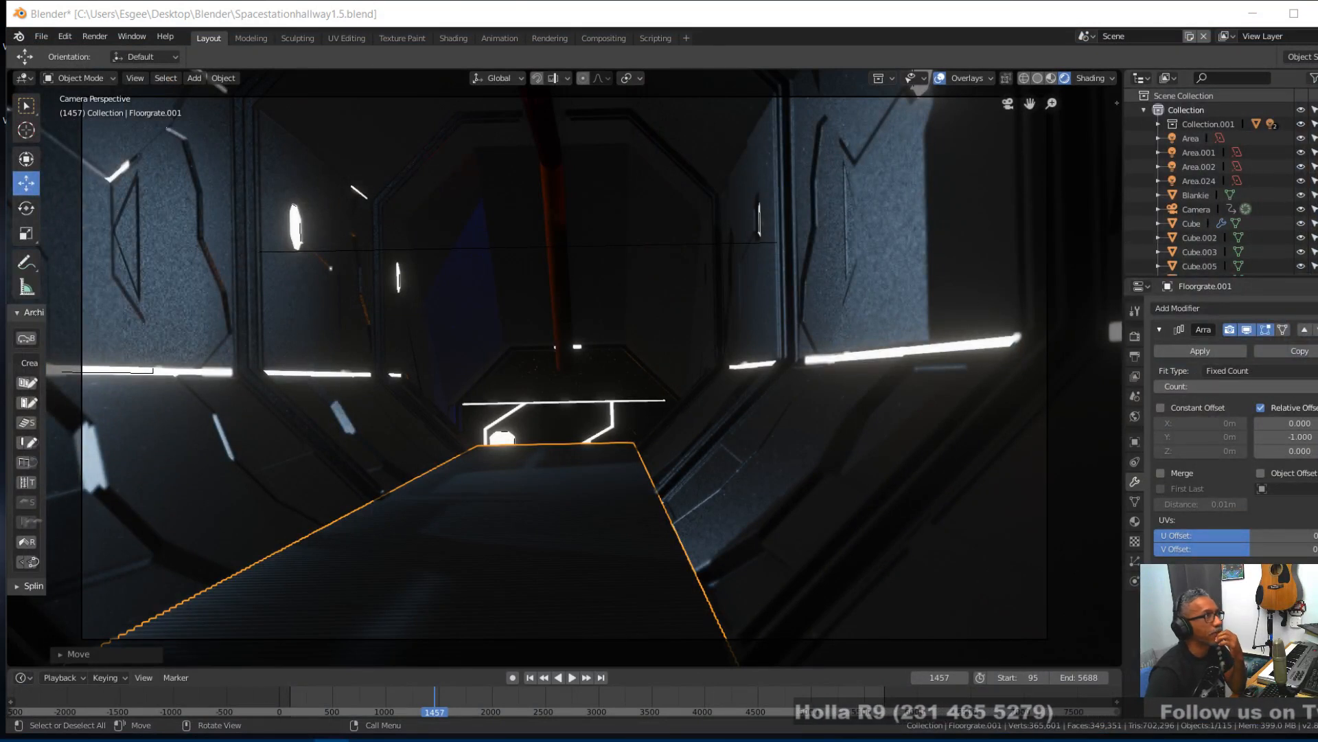
click(103, 37)
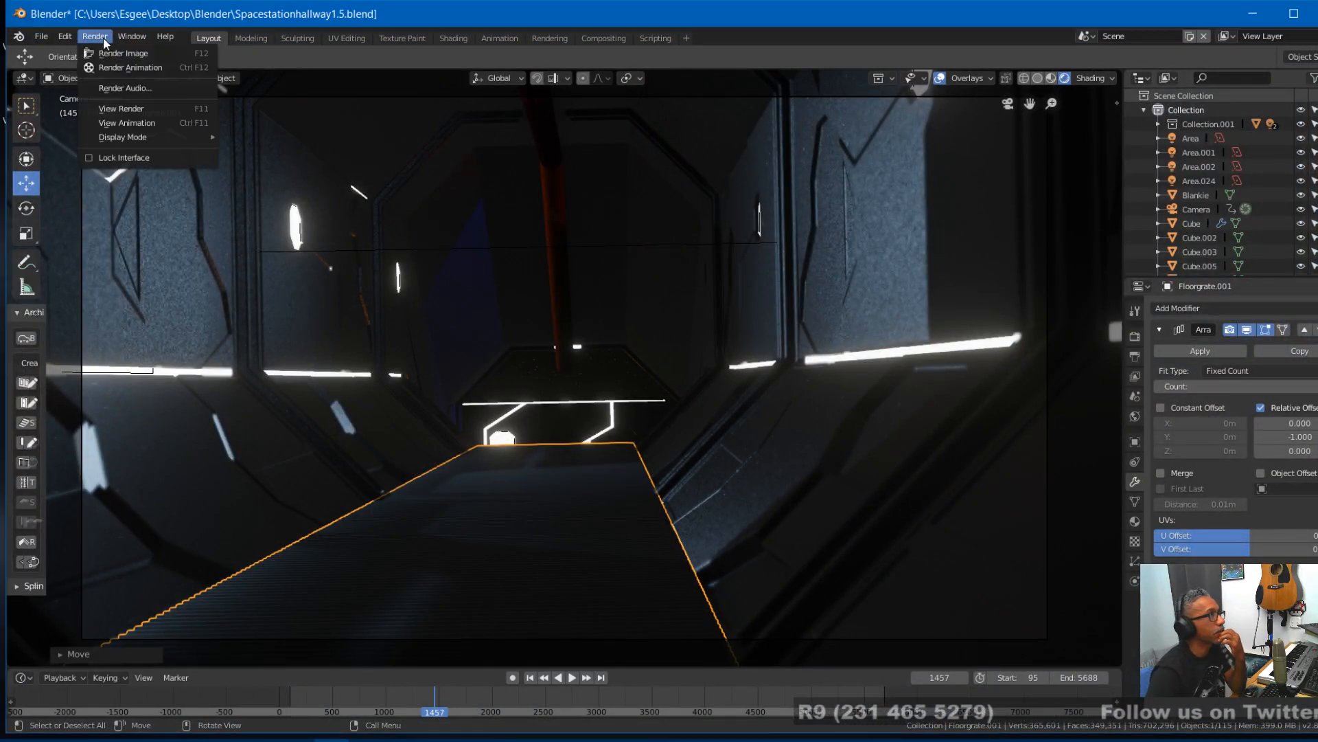
click(110, 55)
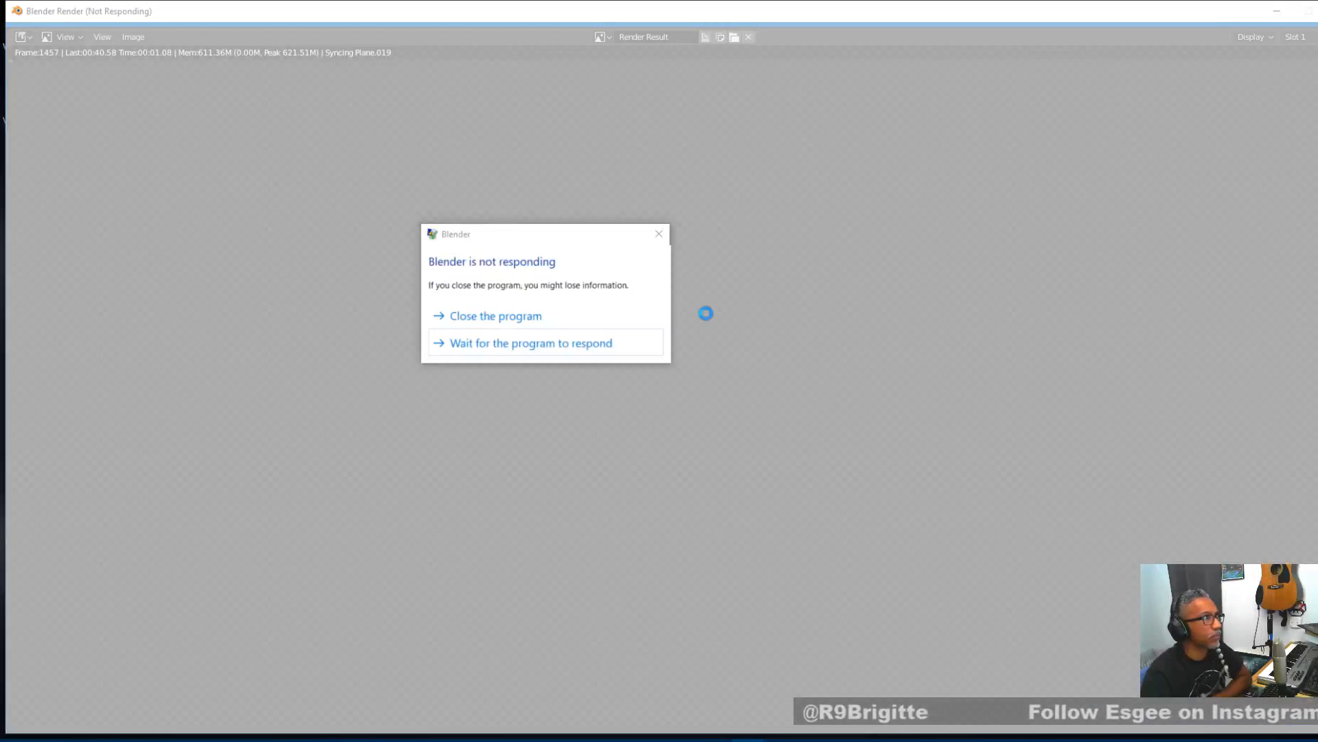
click(509, 343)
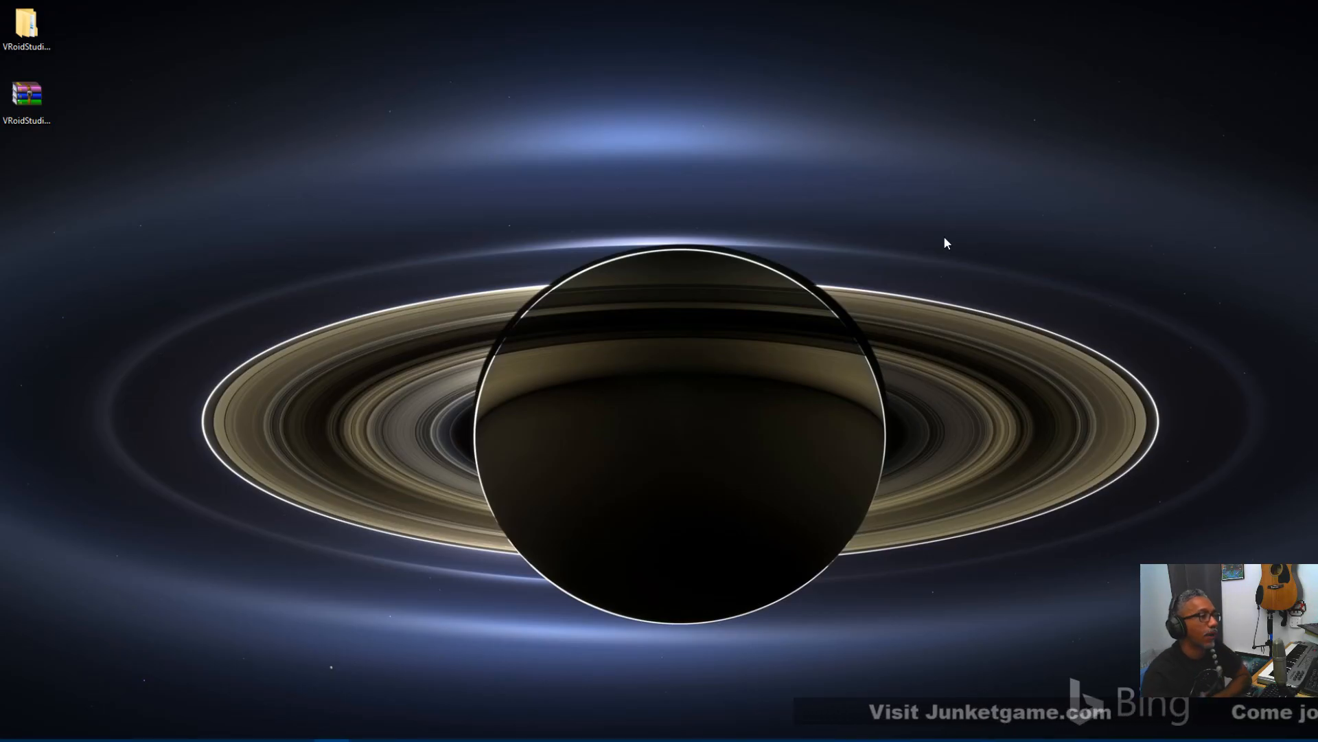
- Restart Blender with Spacestationhallway1.5.blend and show frame 1400 in rendered shading with overlays on
click(749, 741)
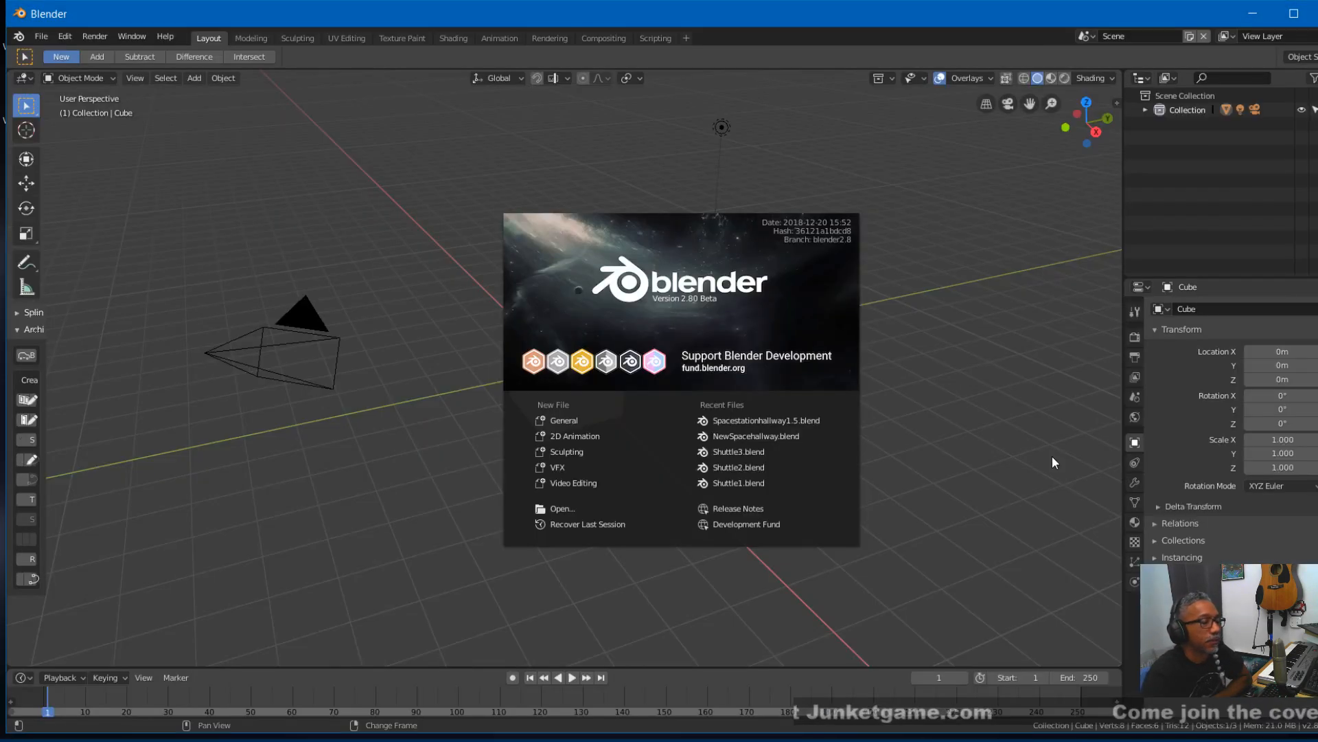
click(765, 422)
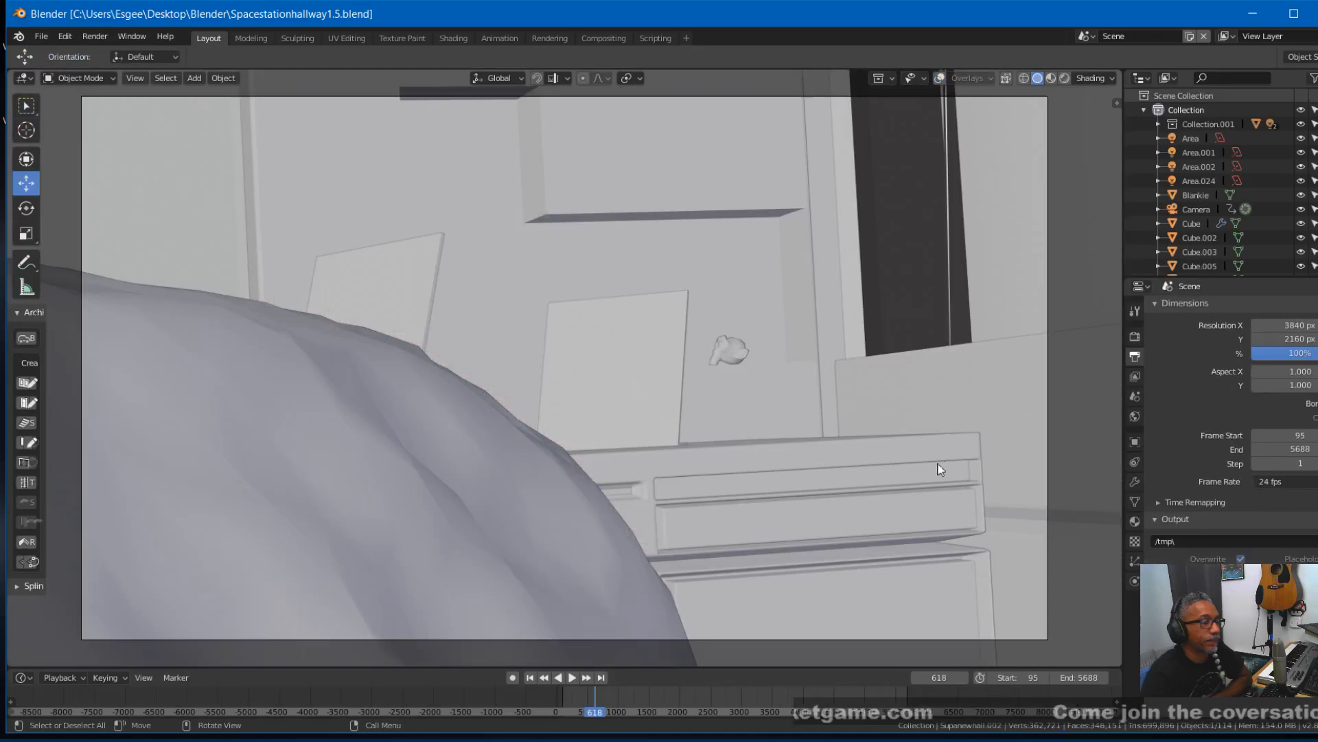
right_drag(596, 694, 645, 699)
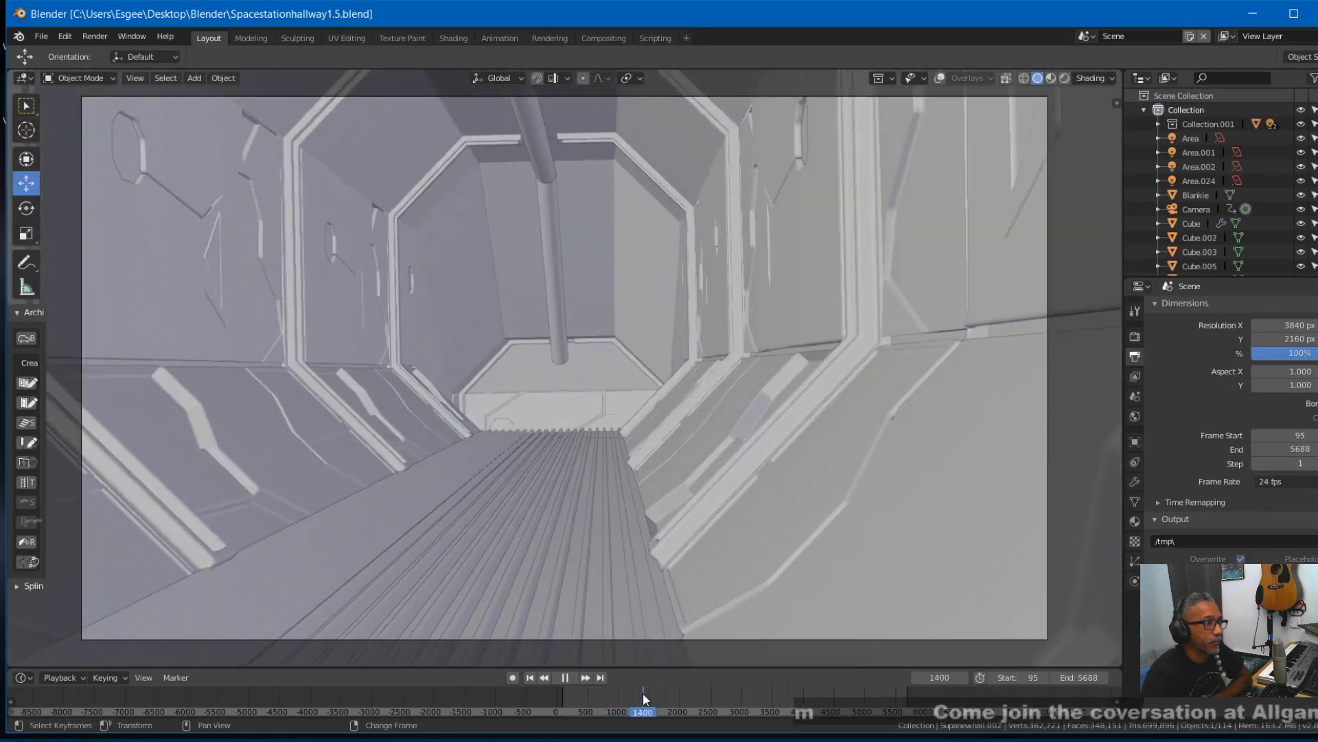
click(1066, 79)
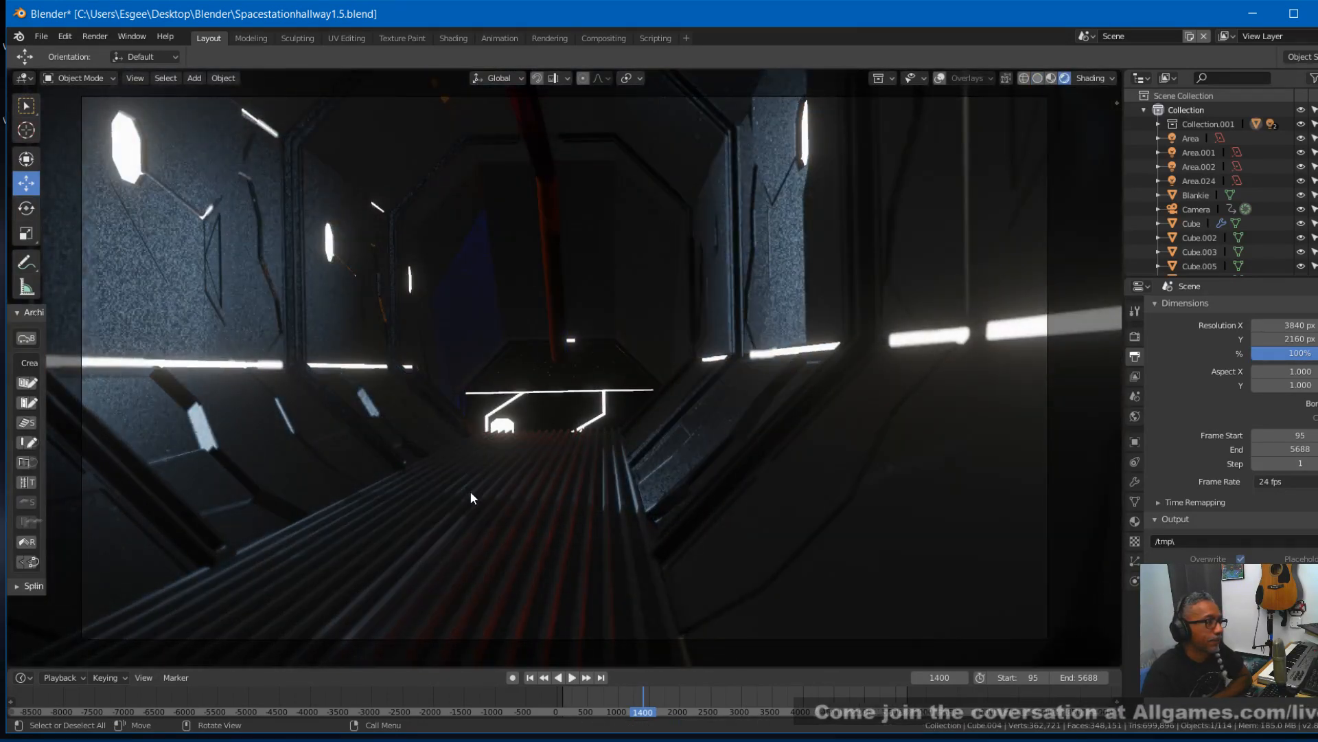
click(939, 78)
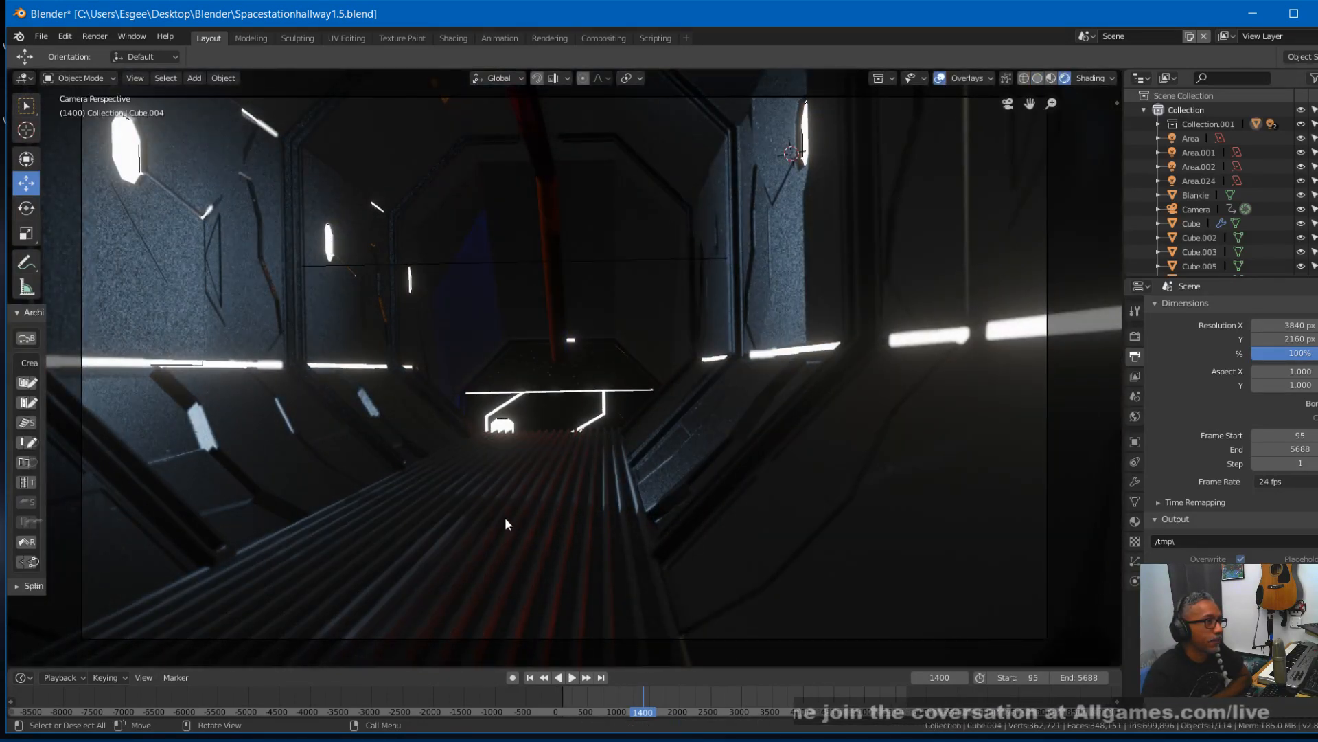
- Select the lengthwise floor grate on the walkway and duplicate it, constrained to X, practically in place
click(517, 483)
click(517, 484)
click(517, 483)
click(517, 483)
click(517, 484)
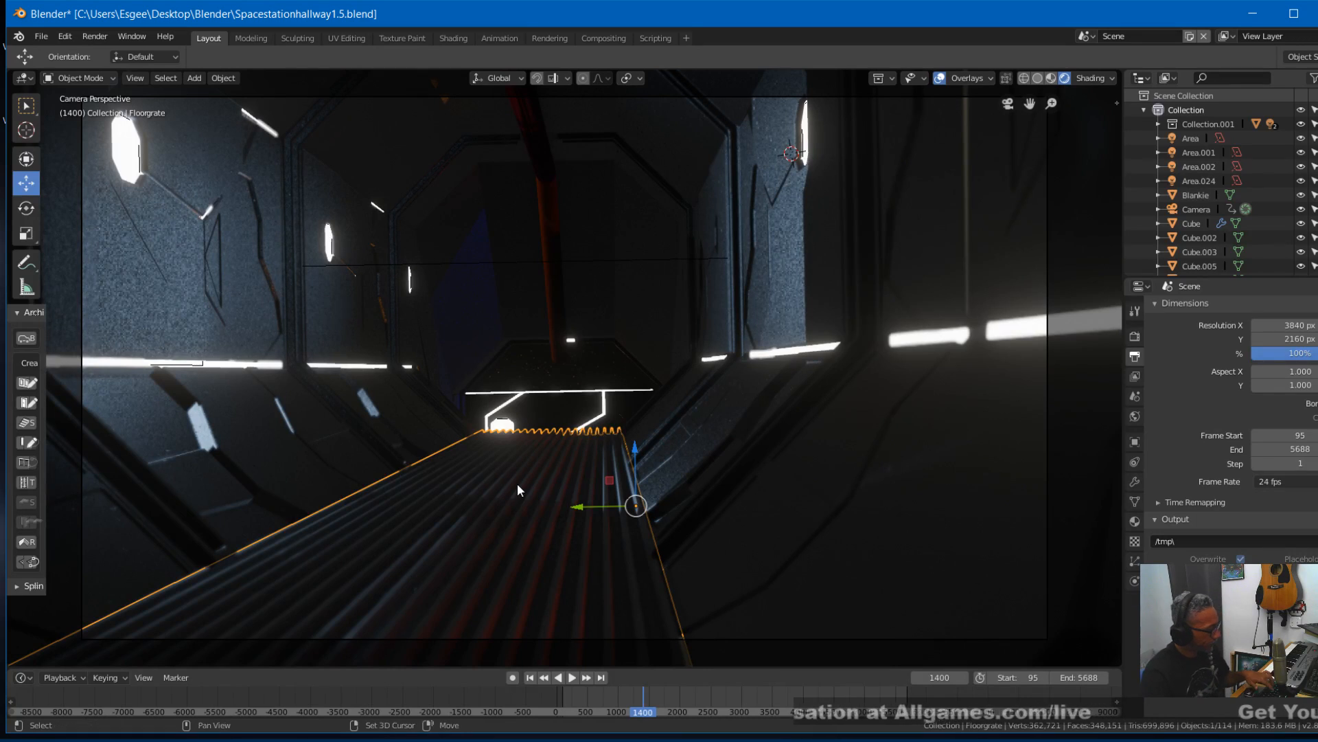
key(shift+d)
key(x)
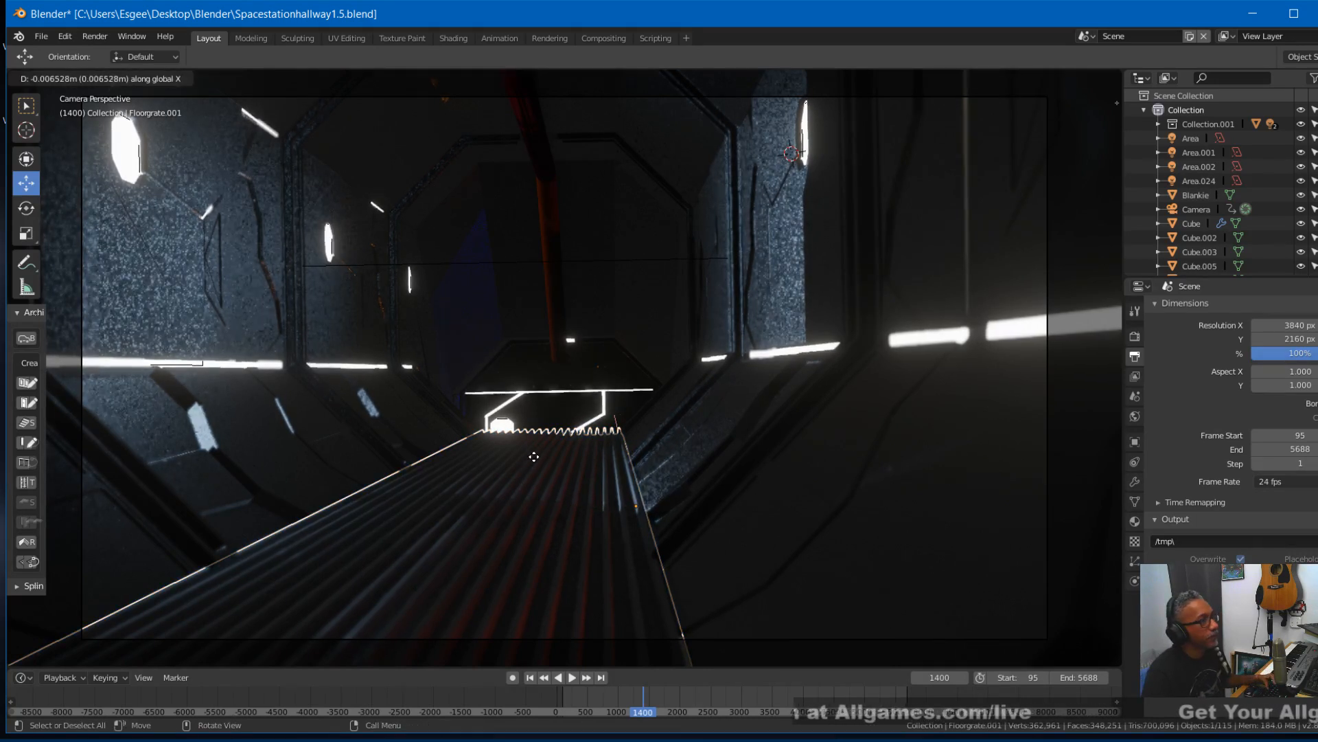
click(535, 483)
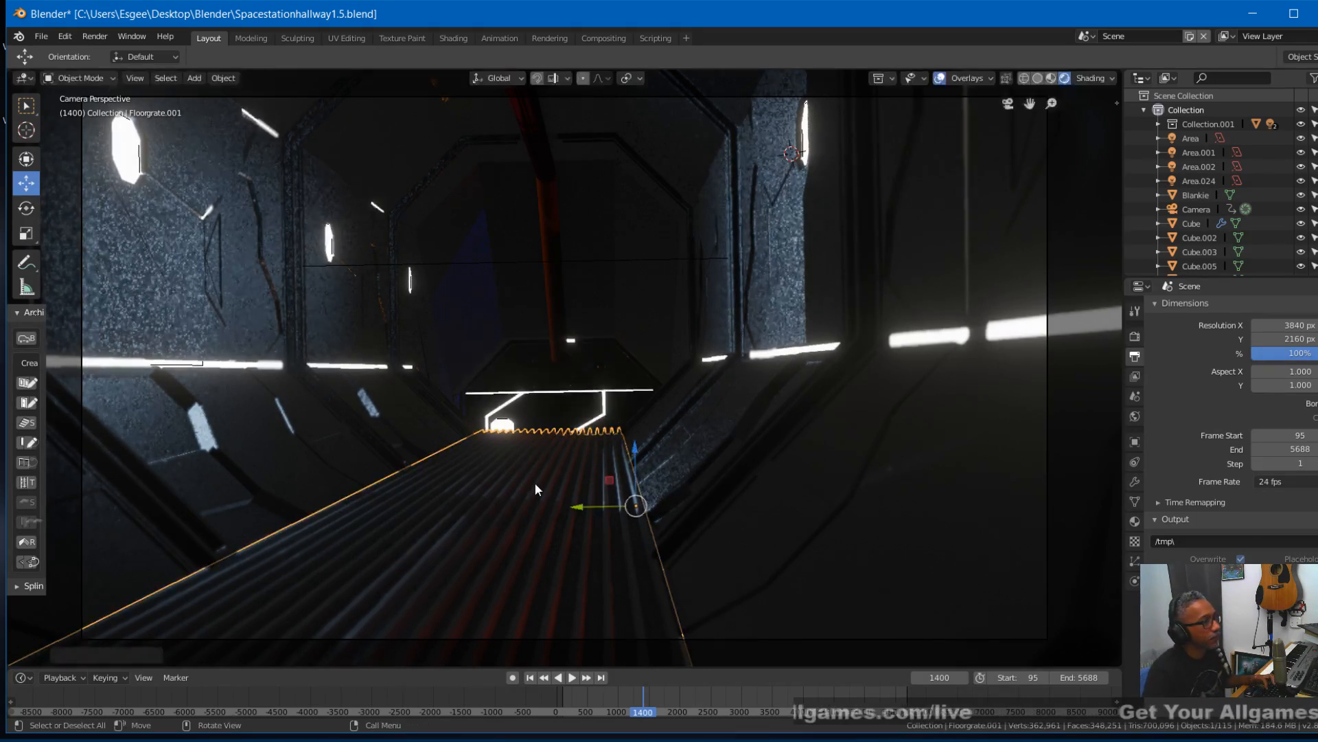
- Try two sideways shifts of the duplicated grate along Y, undoing each one
drag(584, 503, 624, 506)
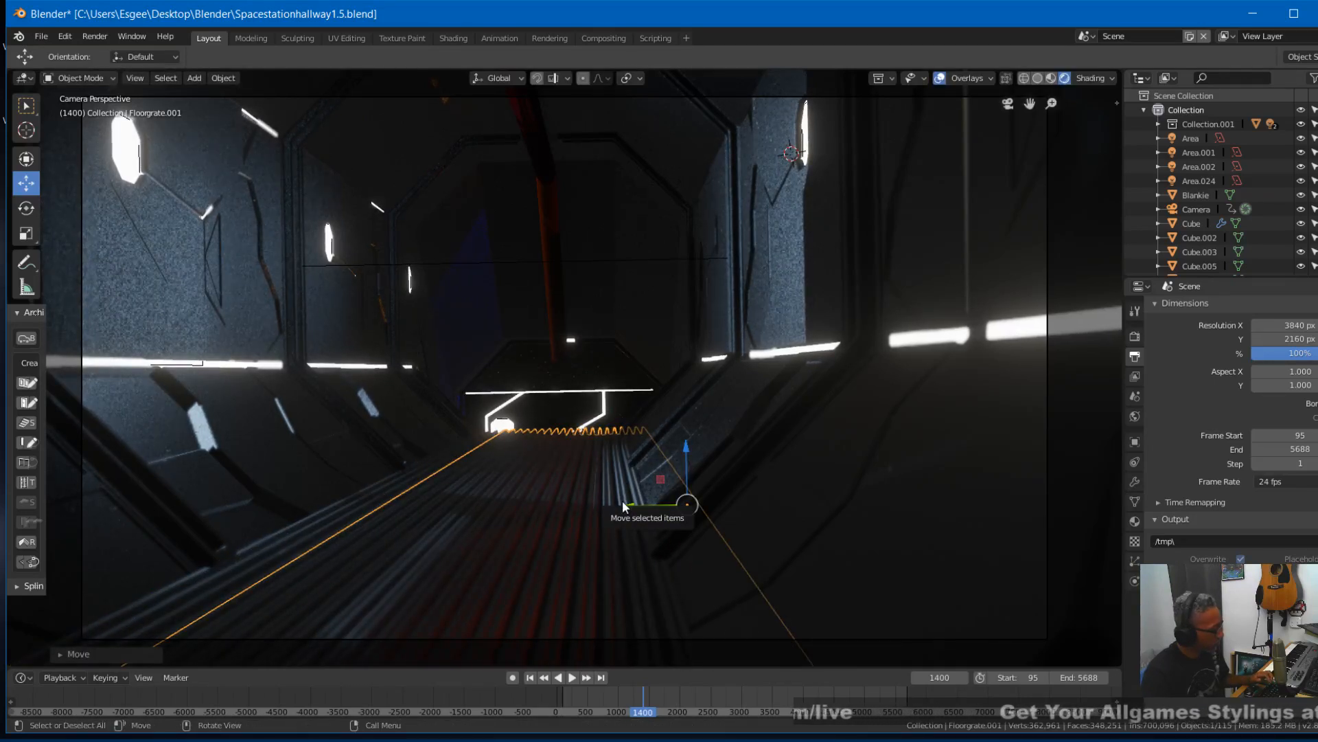
right_click(624, 507)
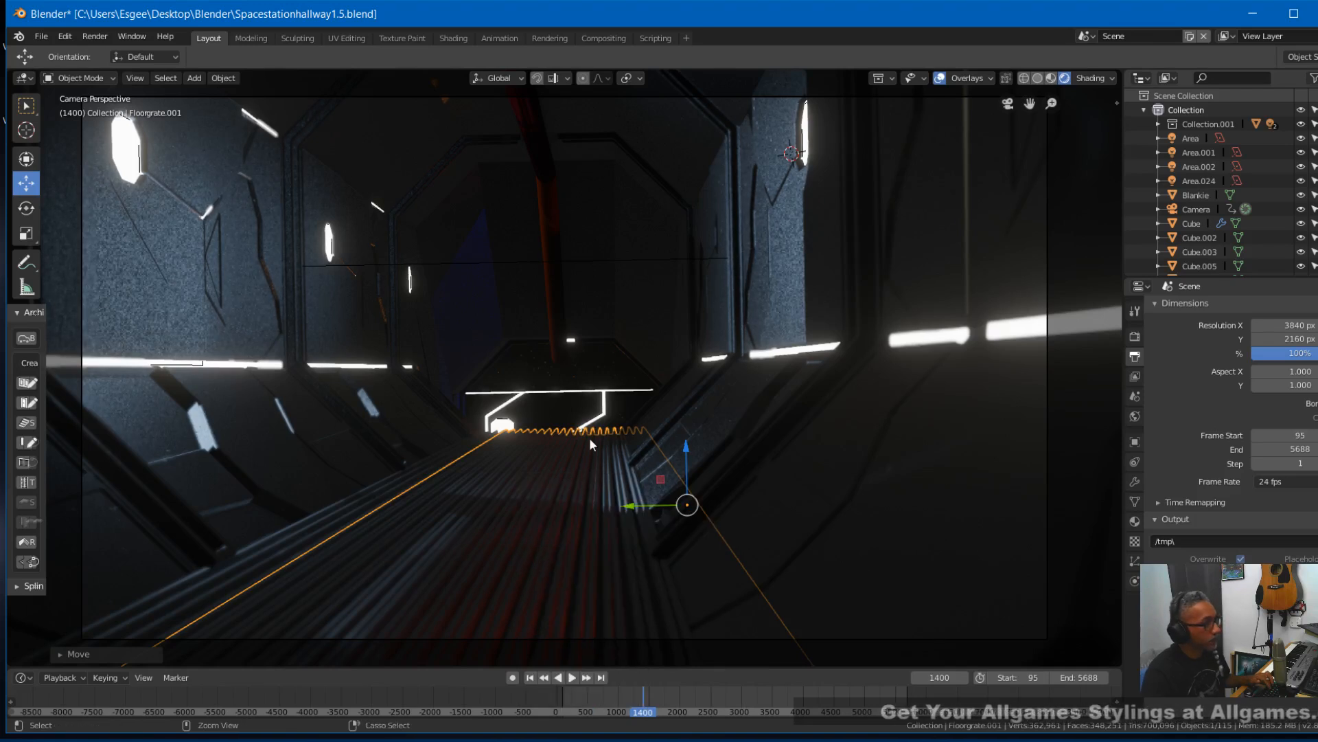
key(ctrl+z)
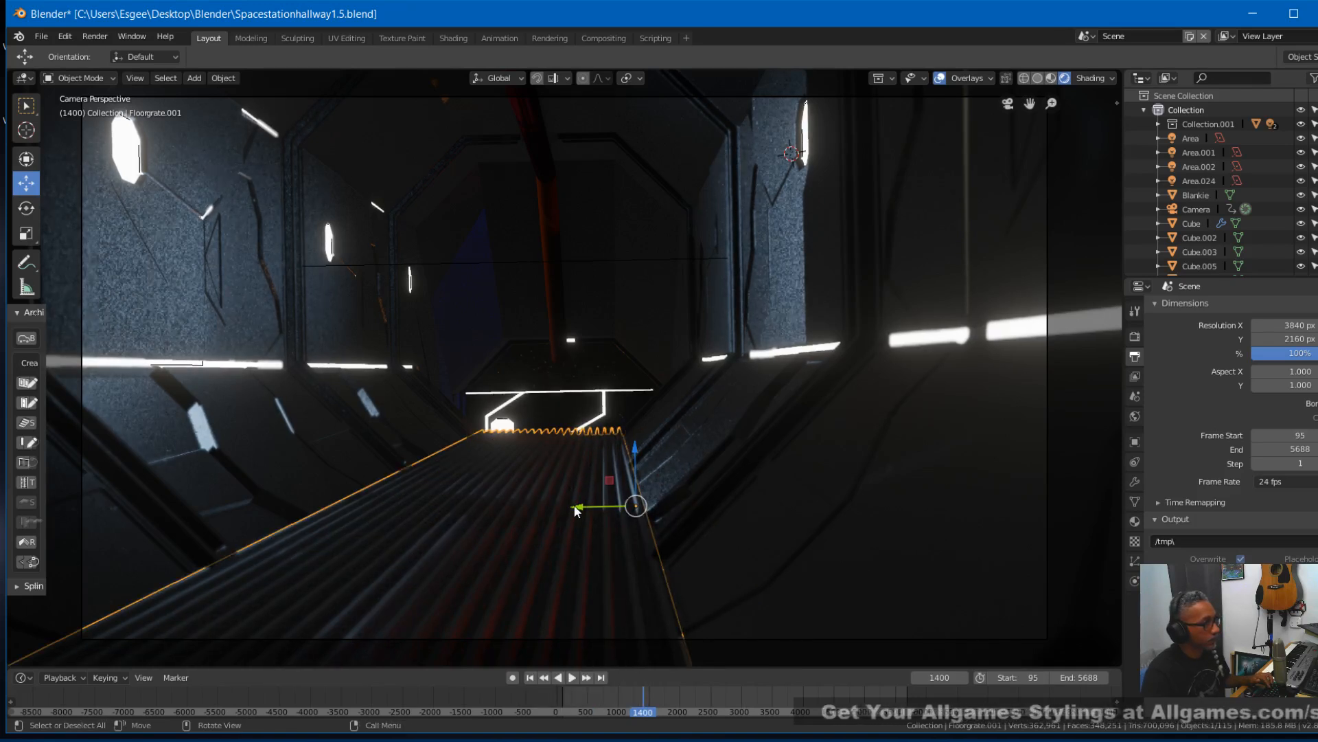
drag(578, 507, 597, 504)
right_click(596, 505)
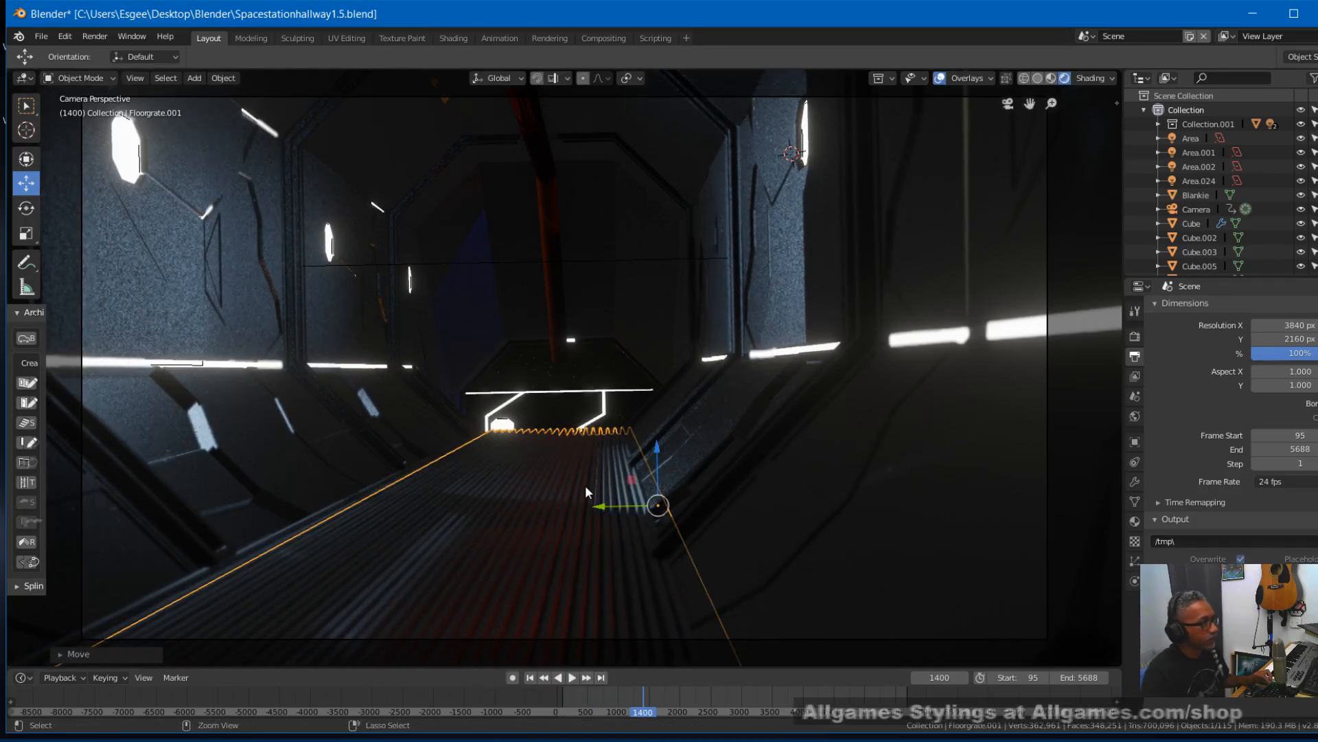
key(ctrl+z)
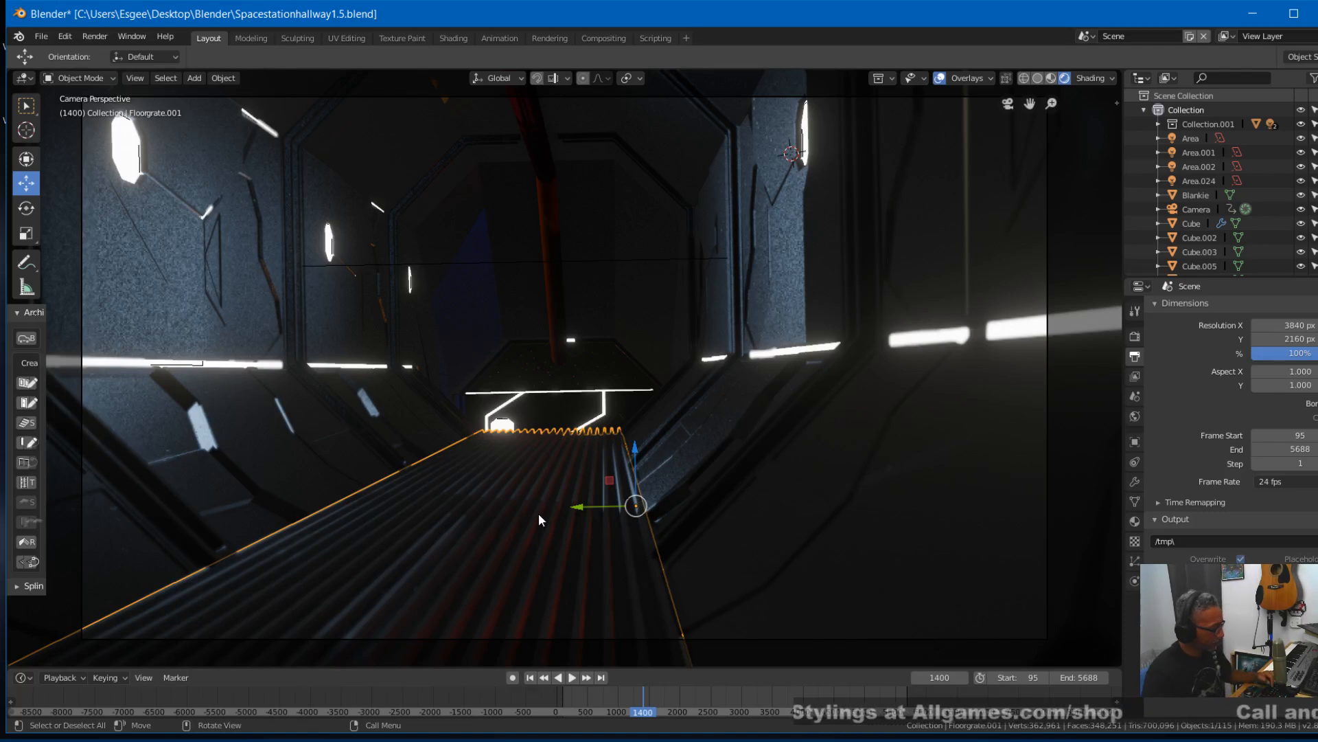
- Try scaling the duplicated grate along Y to about half its width, and undo the scaling
key(s)
key(y)
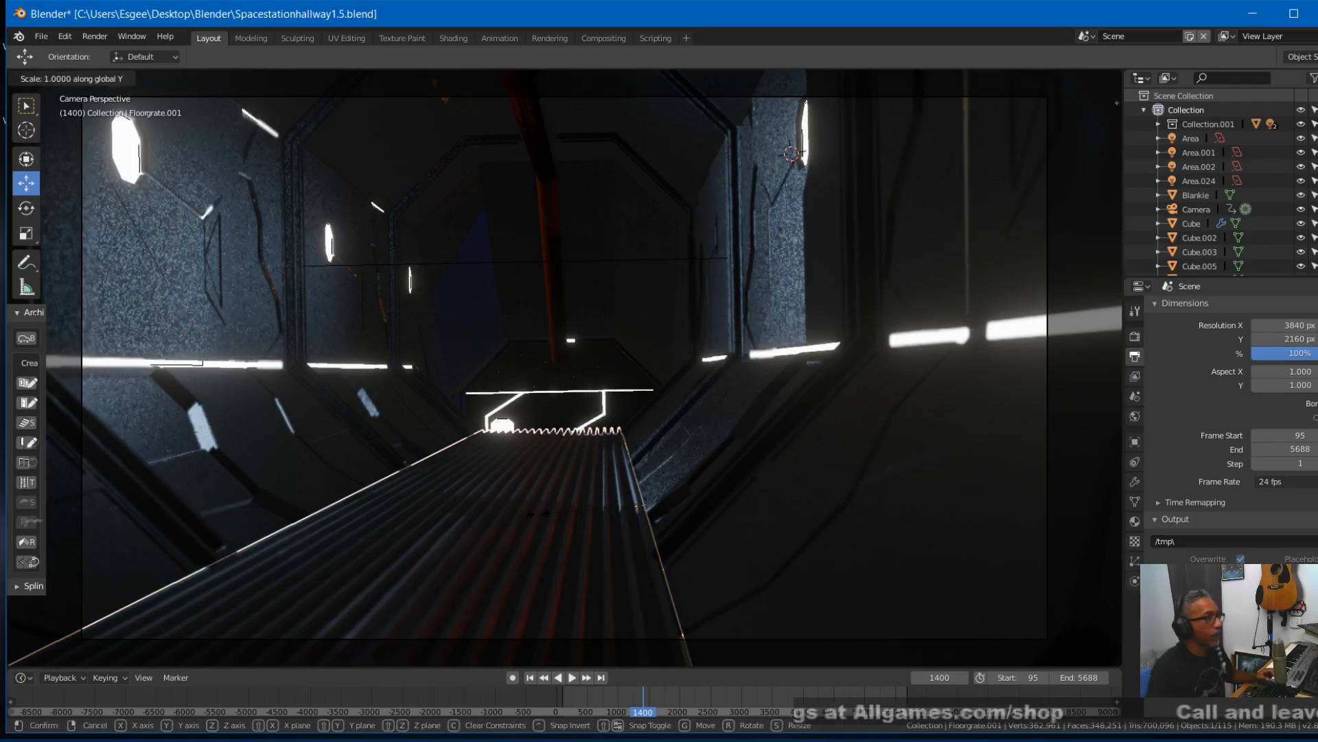
click(587, 505)
key(ctrl+z)
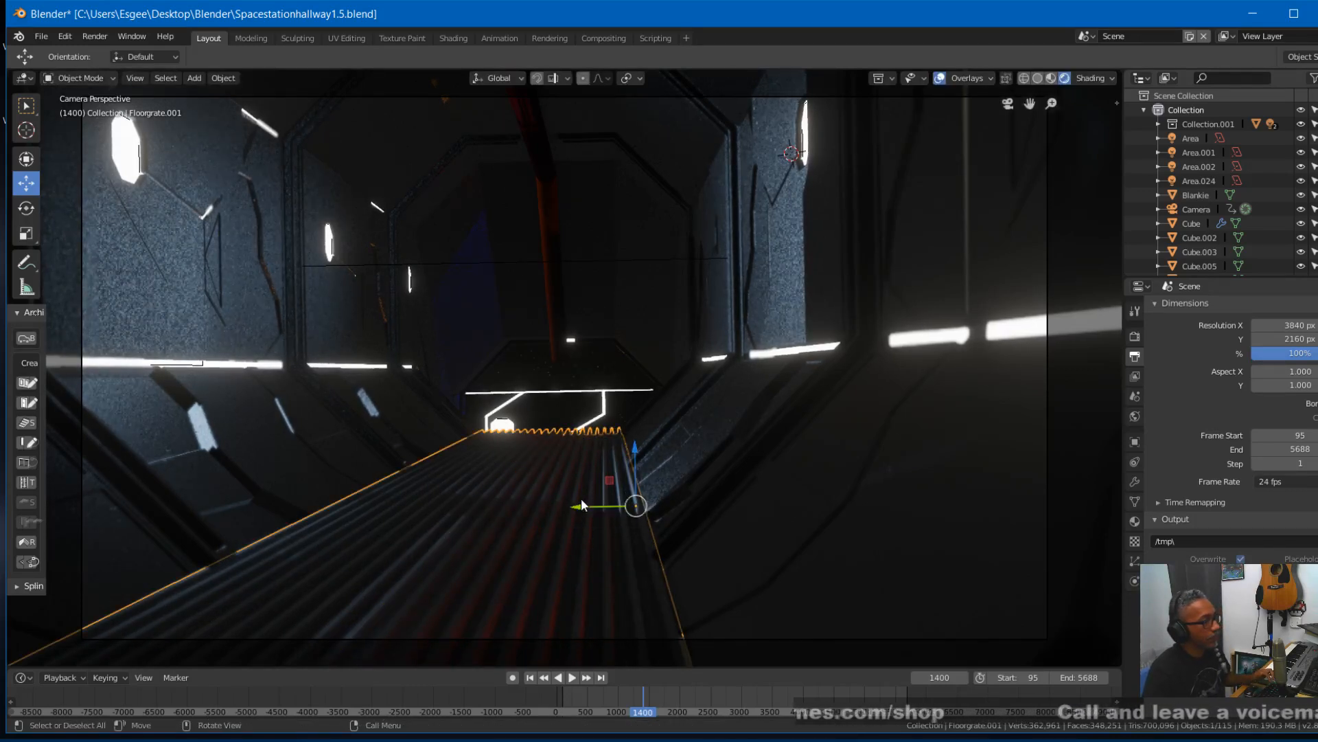
- Shorten the duplicated grate along X and rotate it 90° about Z so its bars run across the walkway
key(s)
key(x)
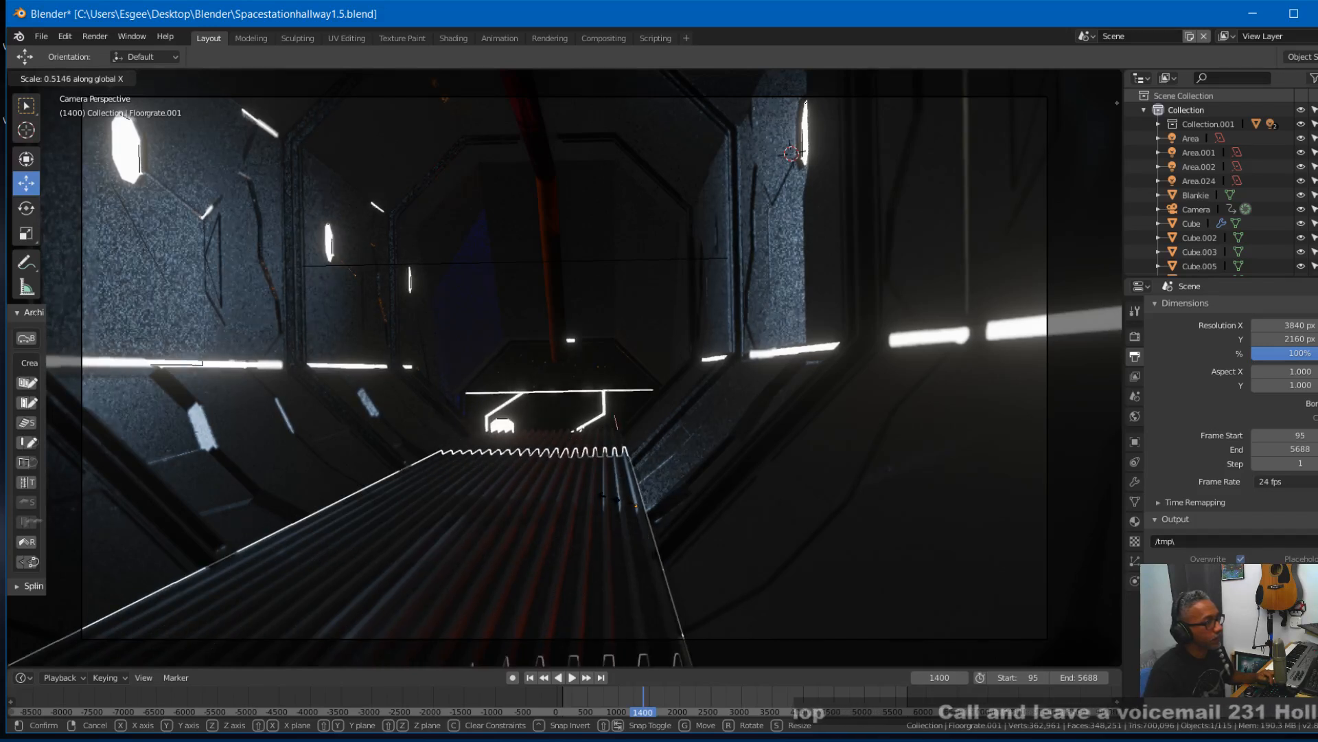
click(617, 497)
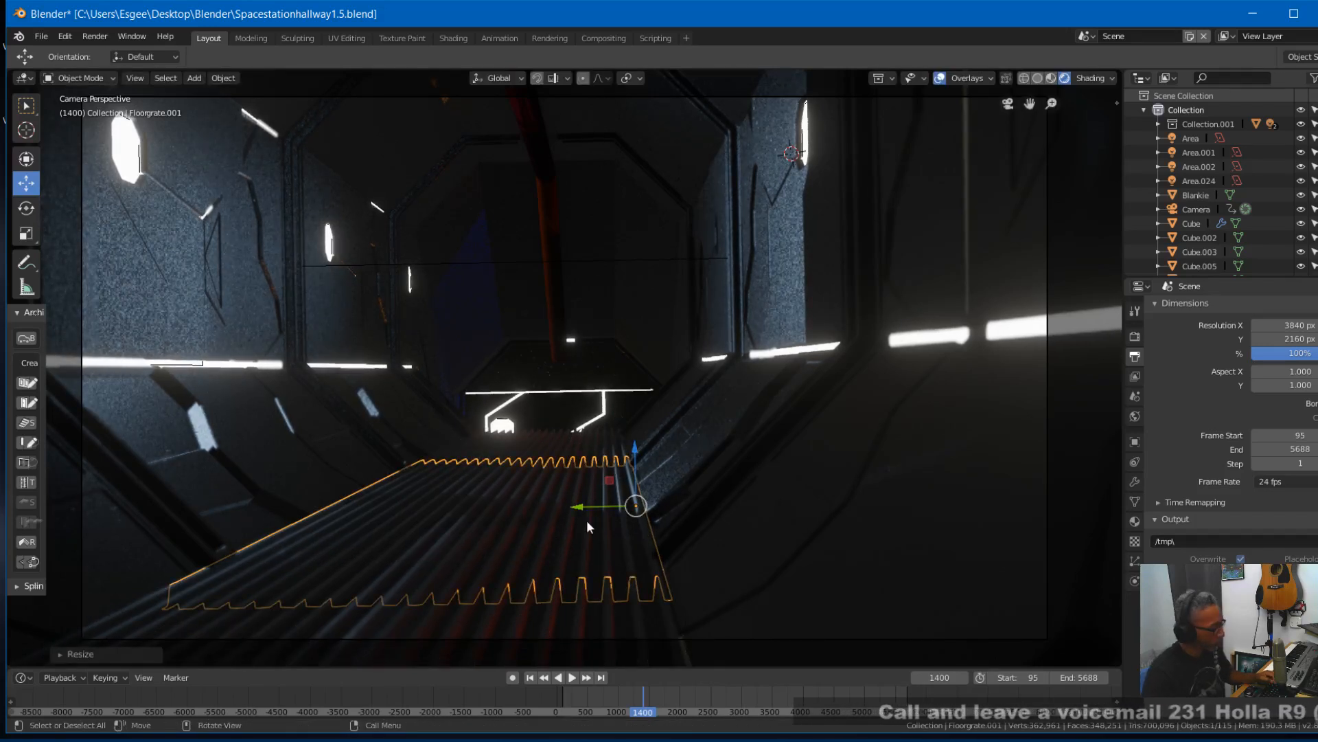
text(r90)
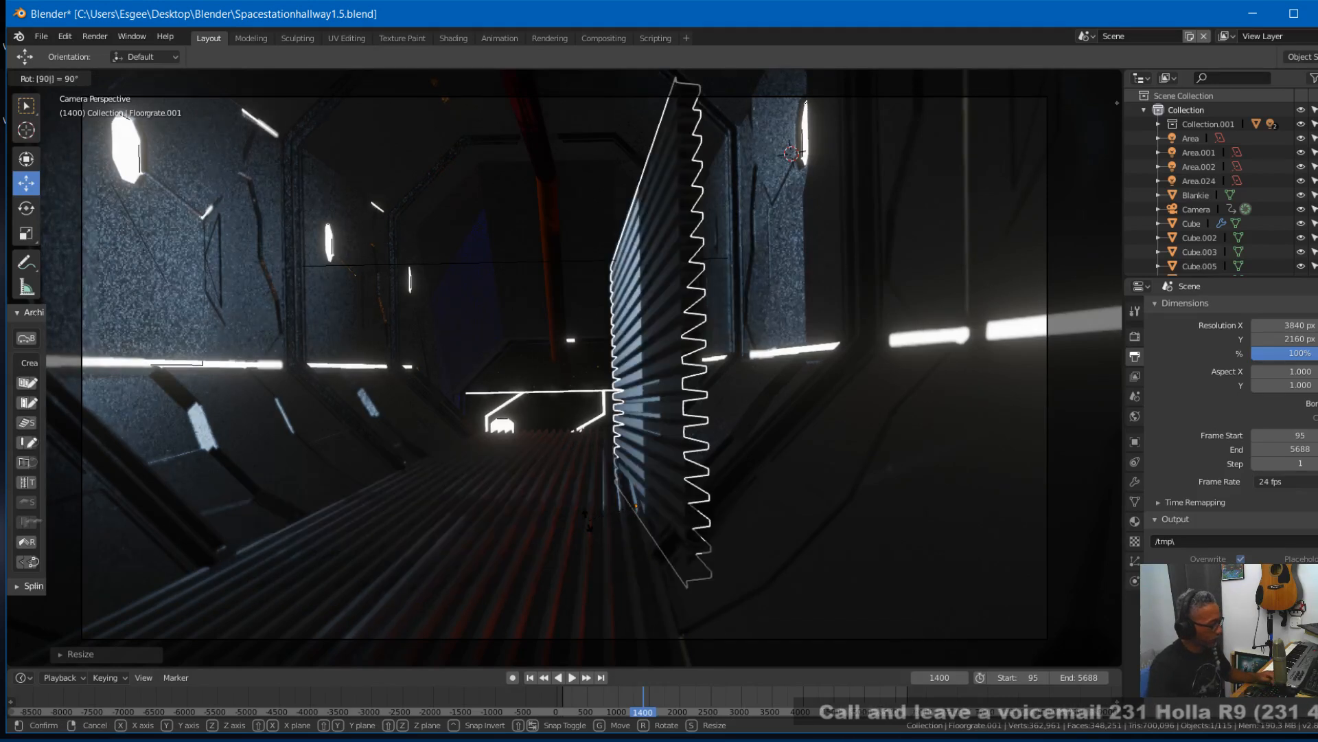
text(z)
click(587, 523)
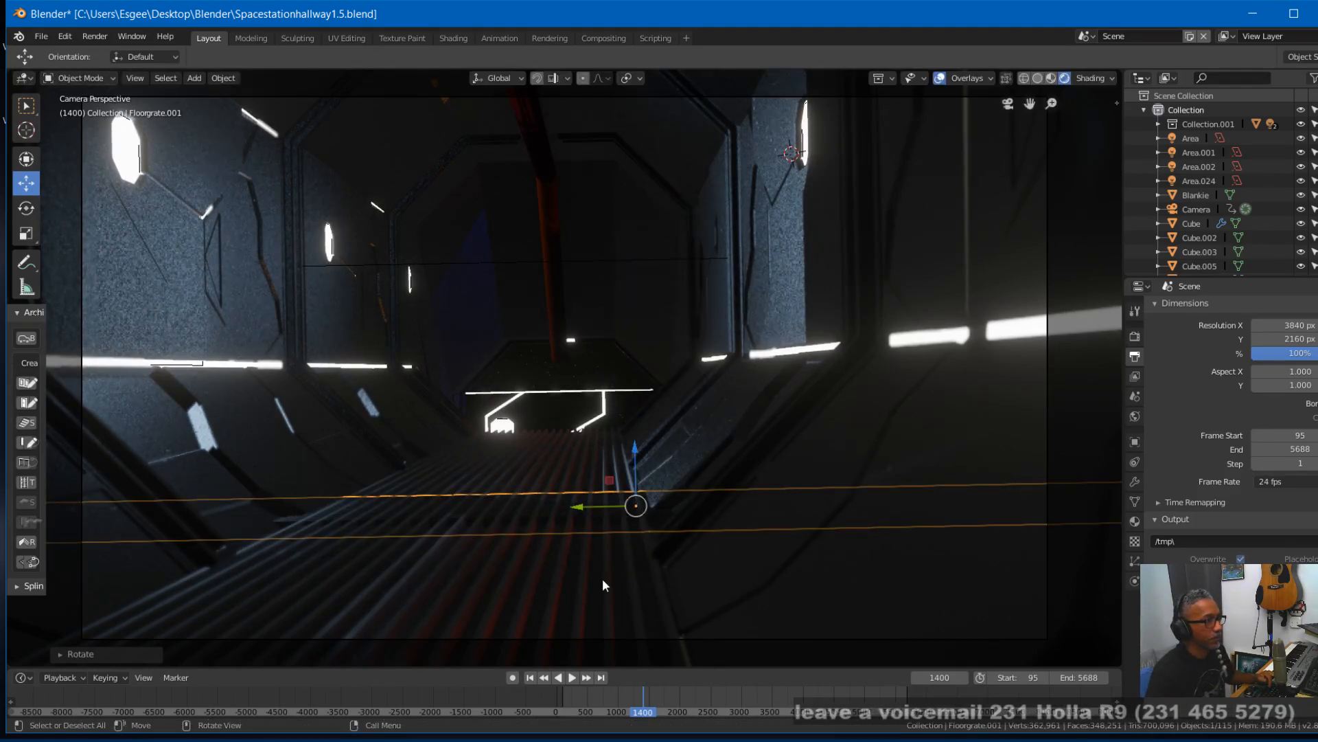
- Stretch the rotated grate along X so its crosswise bars extend farther along the walkway
key(s)
key(x)
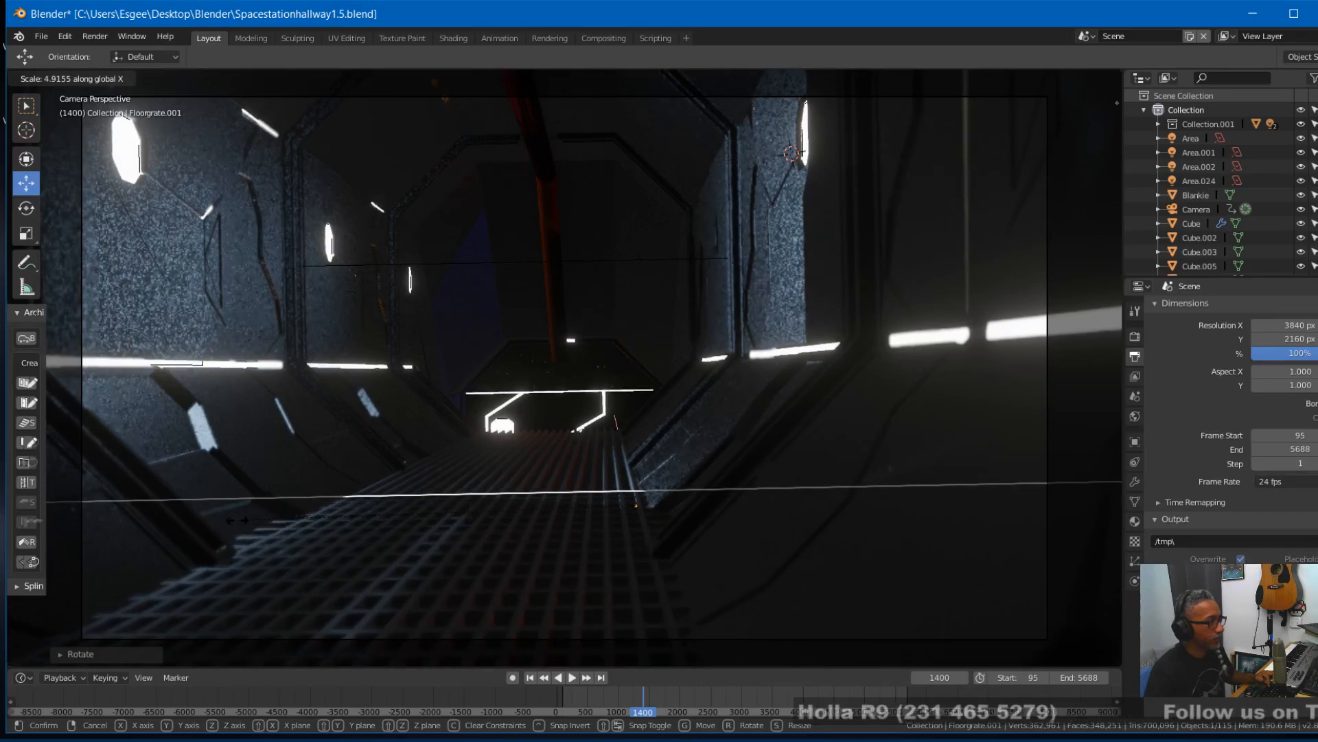
click(291, 520)
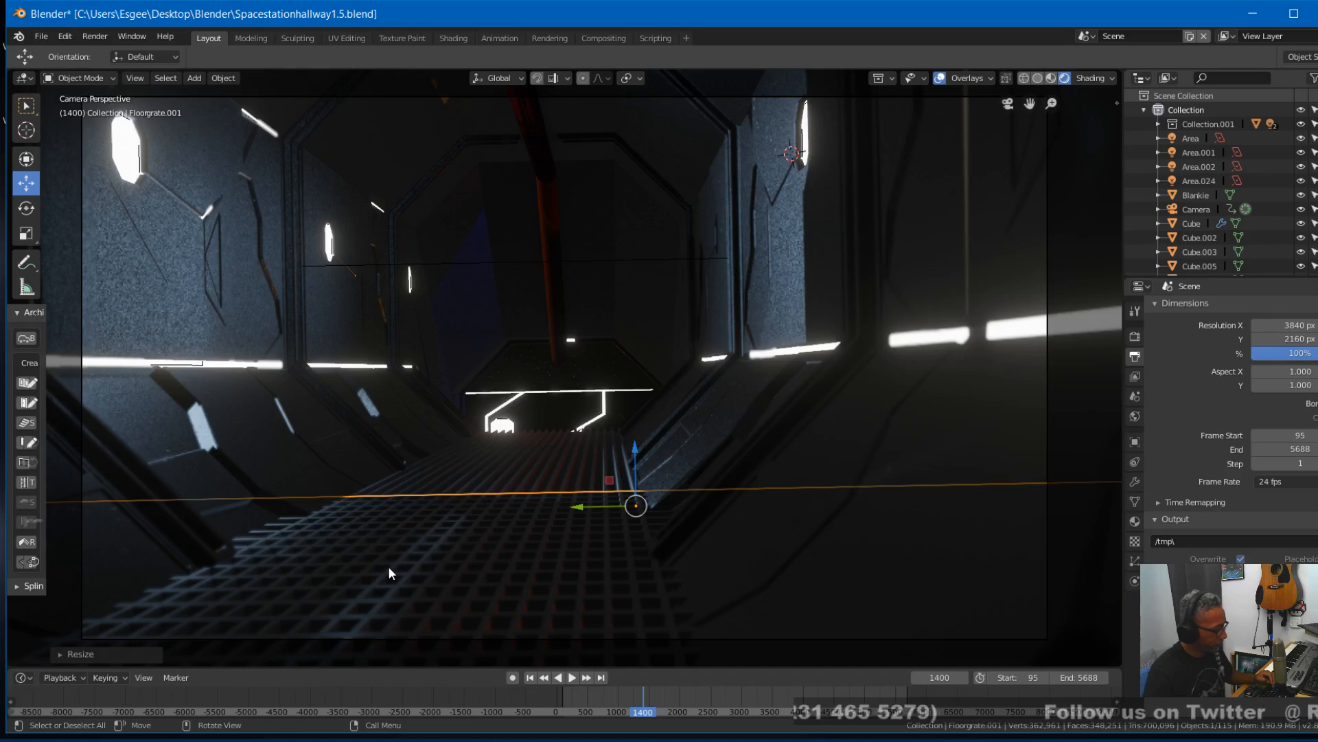
- Narrow the crosswise grate along Y to roughly the walkway's width and move it about 0.27 m sideways onto the walkway
key(s)
key(y)
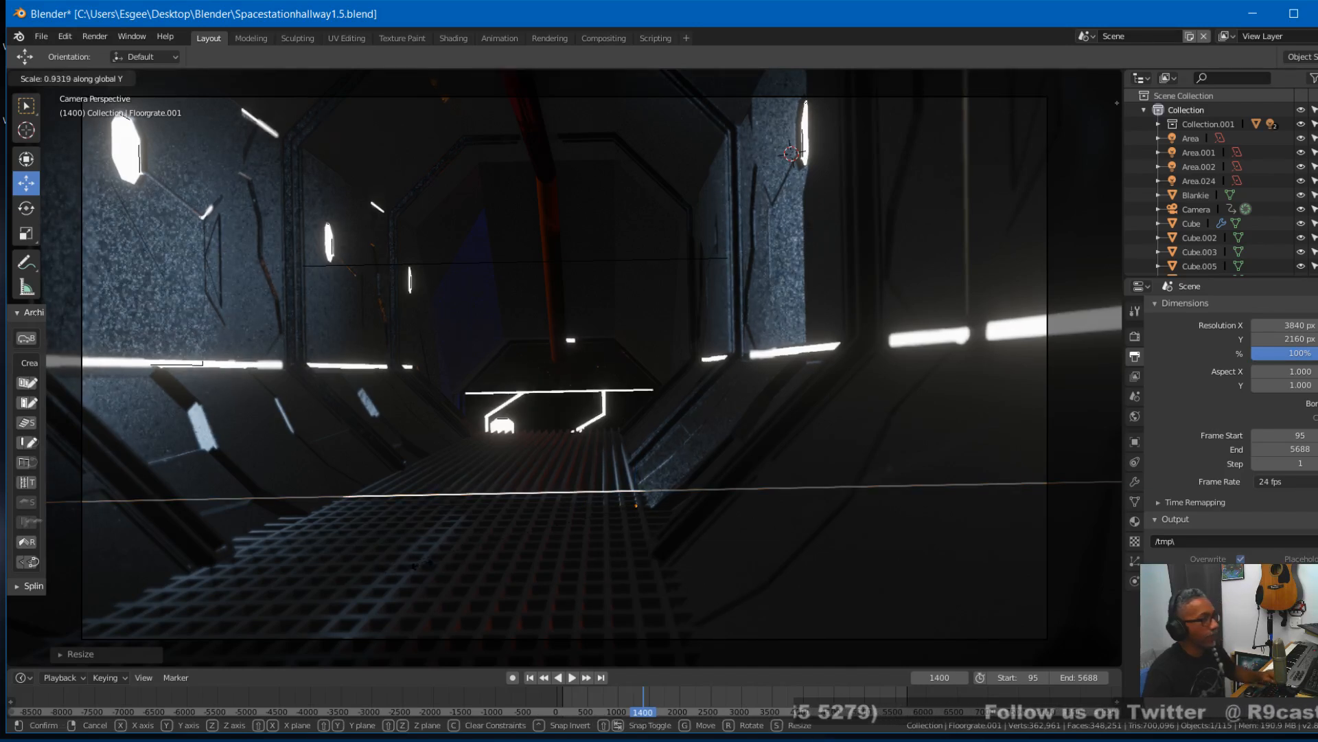
click(620, 546)
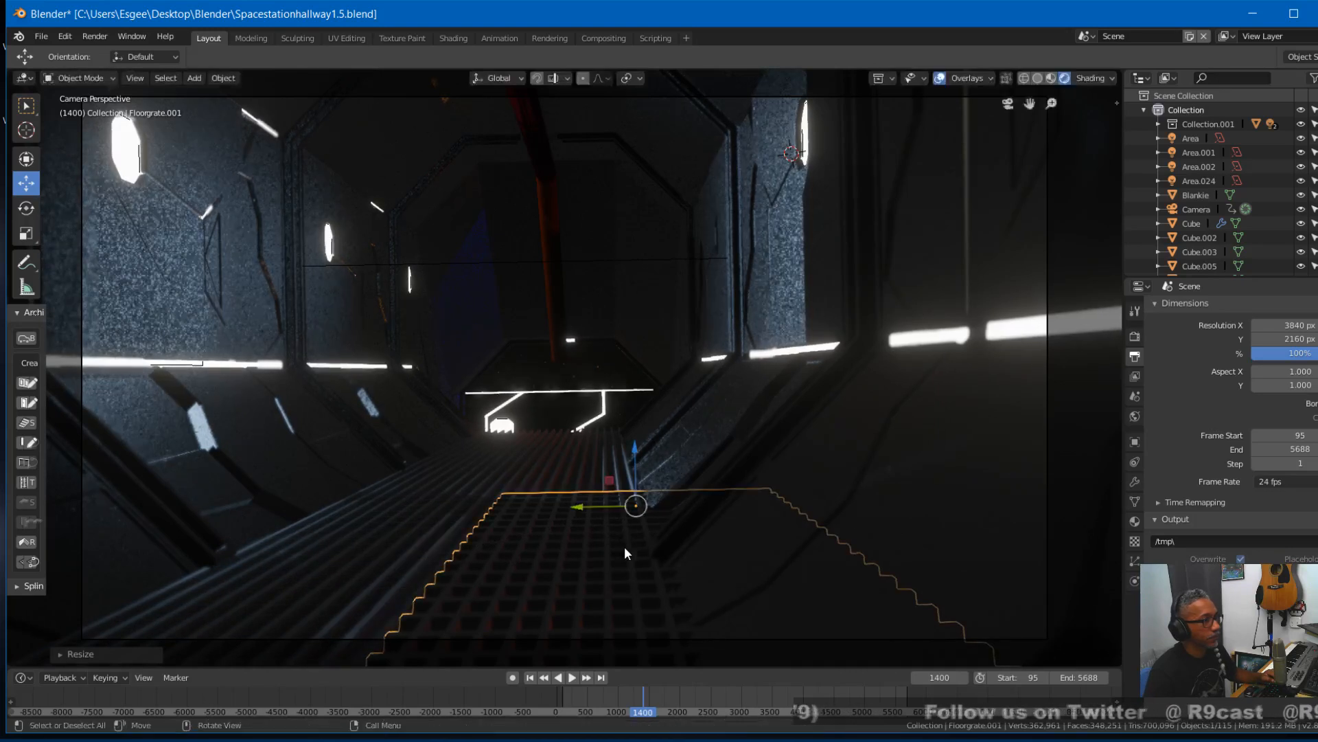
key(g)
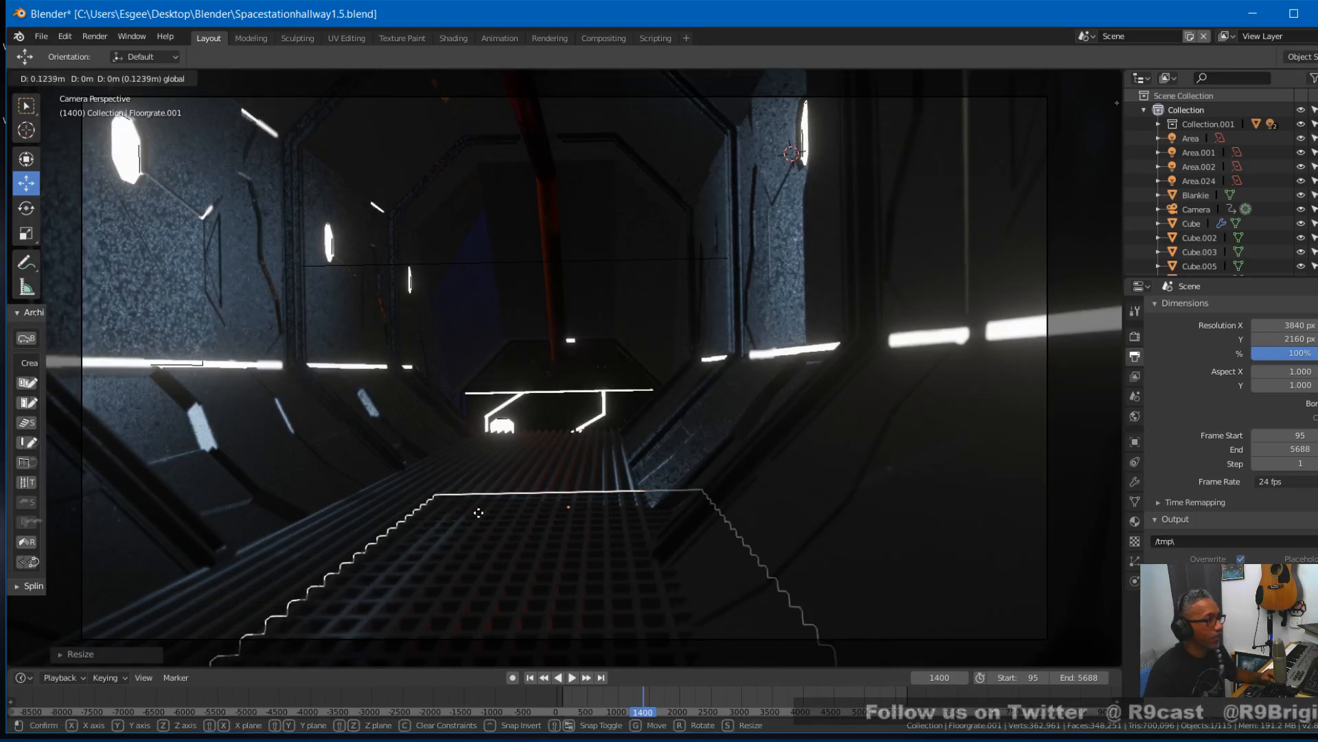
click(432, 516)
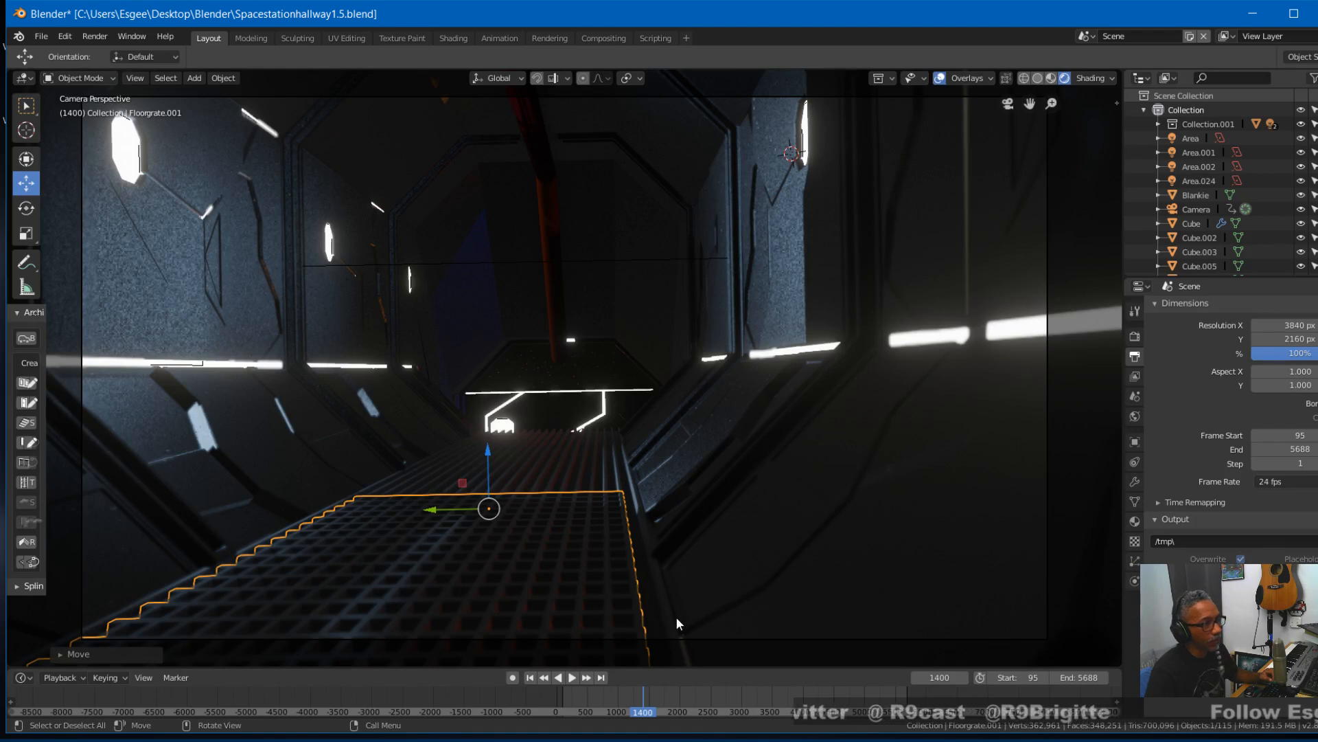
- Inspect the crosswise grate and the surrounding hallway floor from several angles, then return to the camera view
middle_drag(440, 582, 442, 584)
key(KP_5)
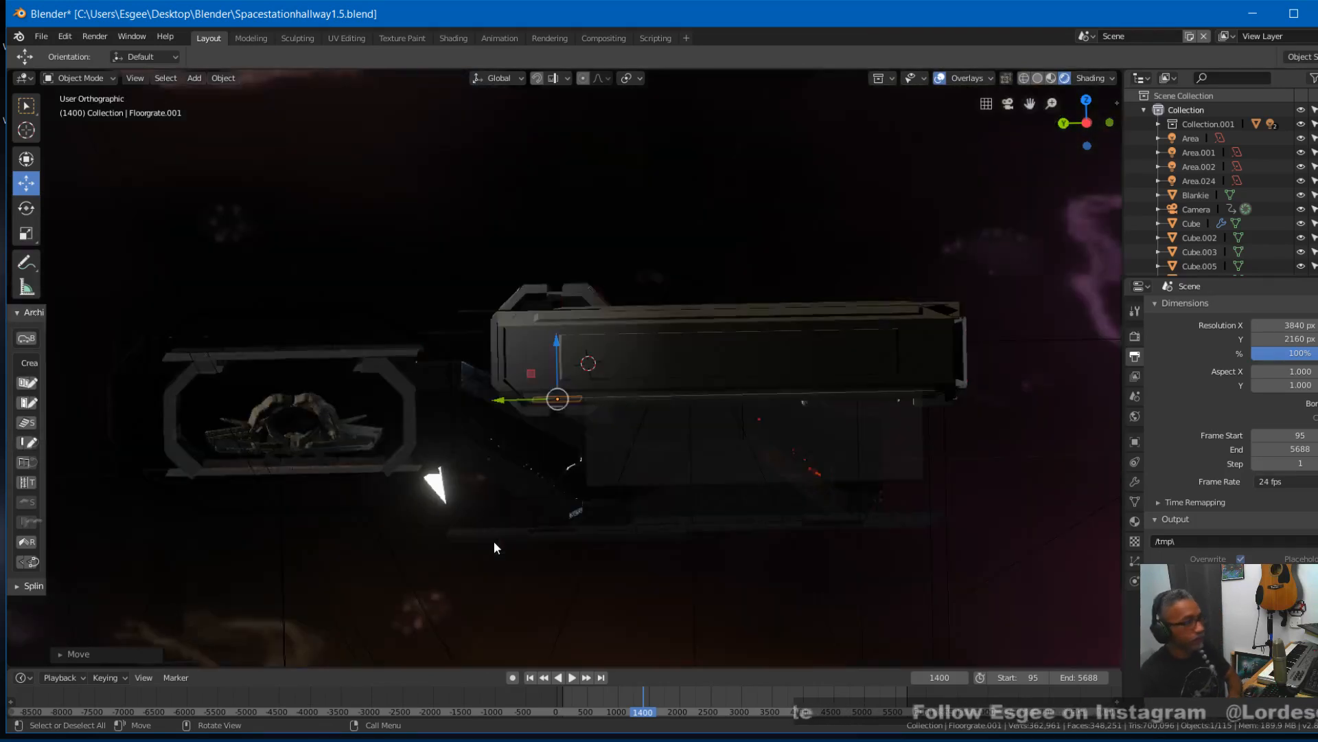
key(KP_5)
middle_drag(493, 541, 513, 620)
scroll(522, 602, up, 8)
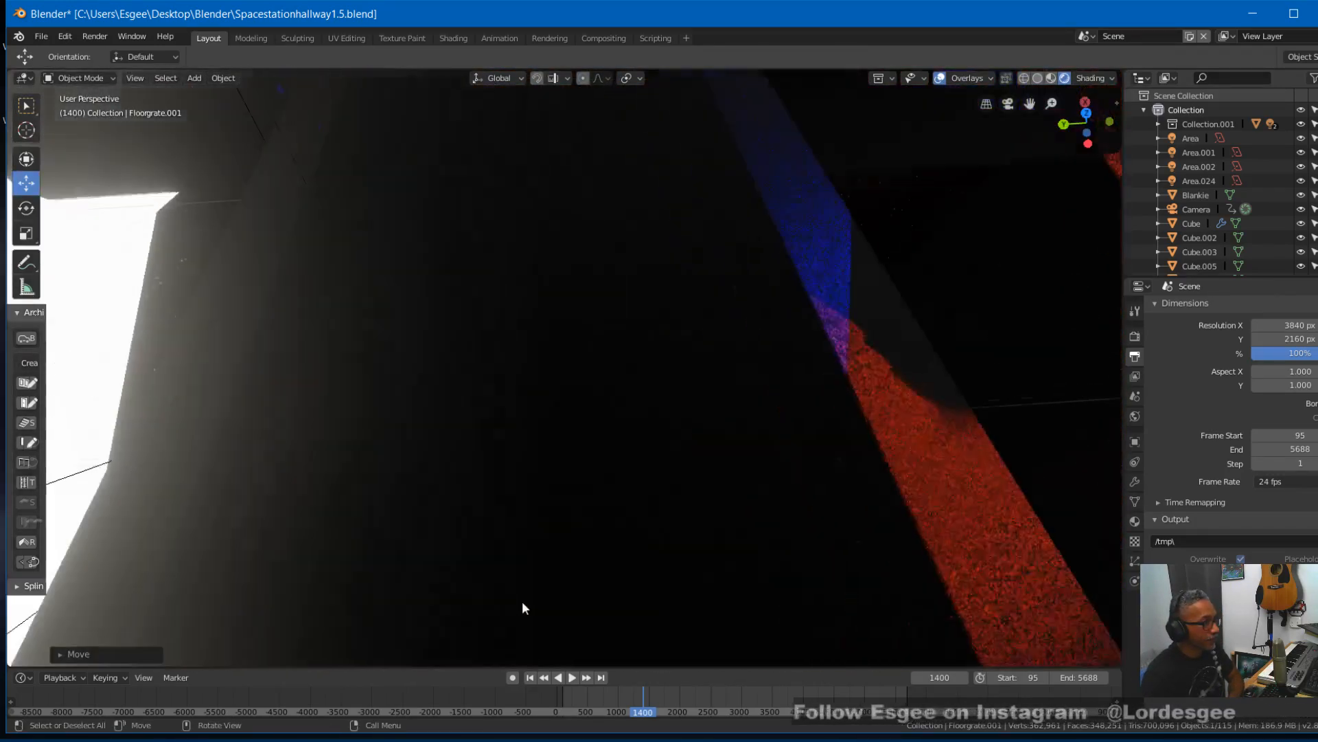
middle_drag(525, 602, 504, 681)
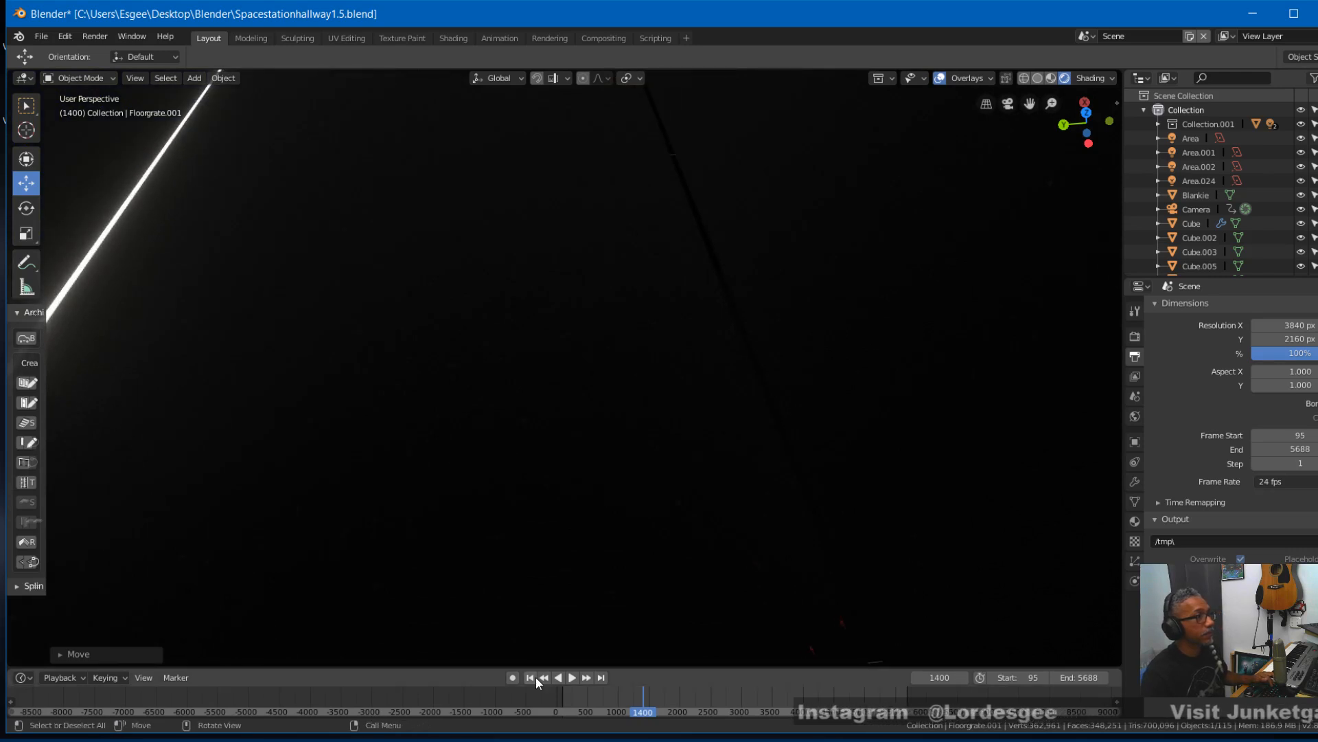
middle_drag(529, 589, 556, 83)
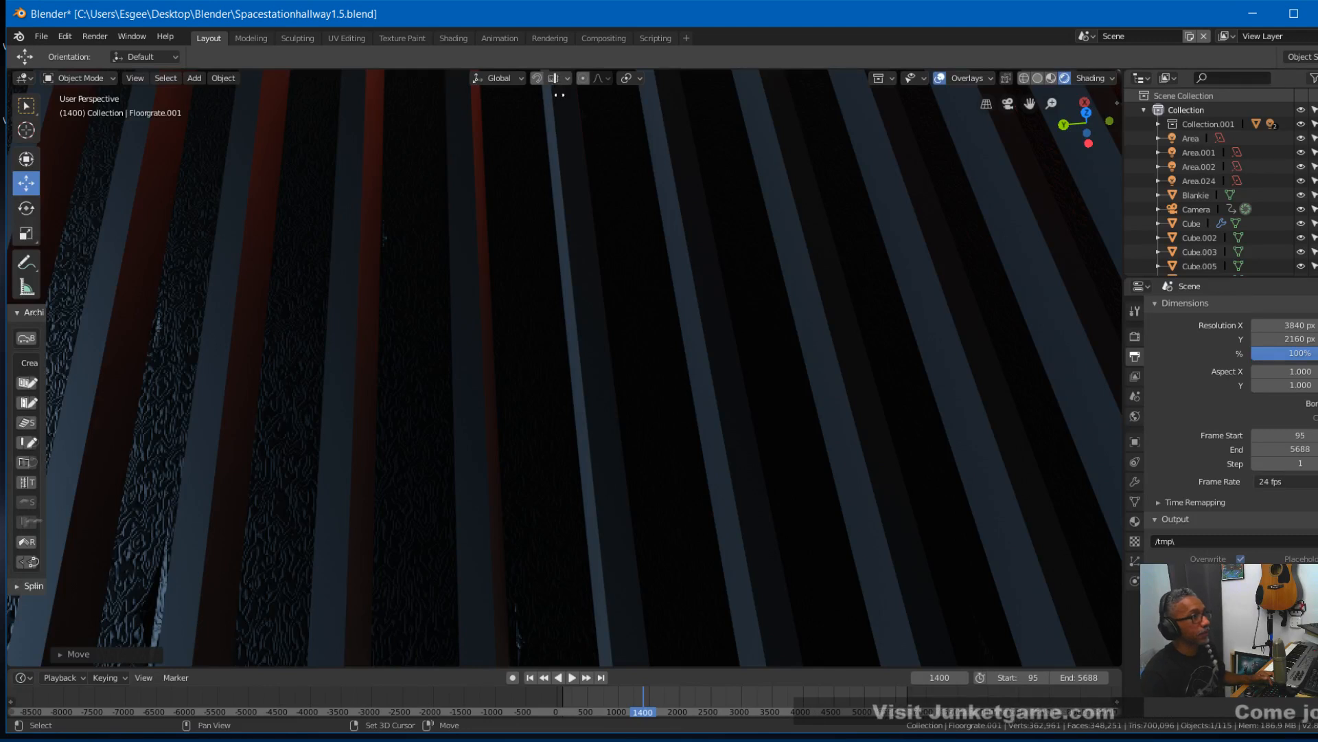
middle_drag(528, 241, 533, 284)
key(KP_5)
key(KP_5)
scroll(533, 276, down, 3)
key(KP_5)
key(KP_5)
scroll(532, 275, down, 2)
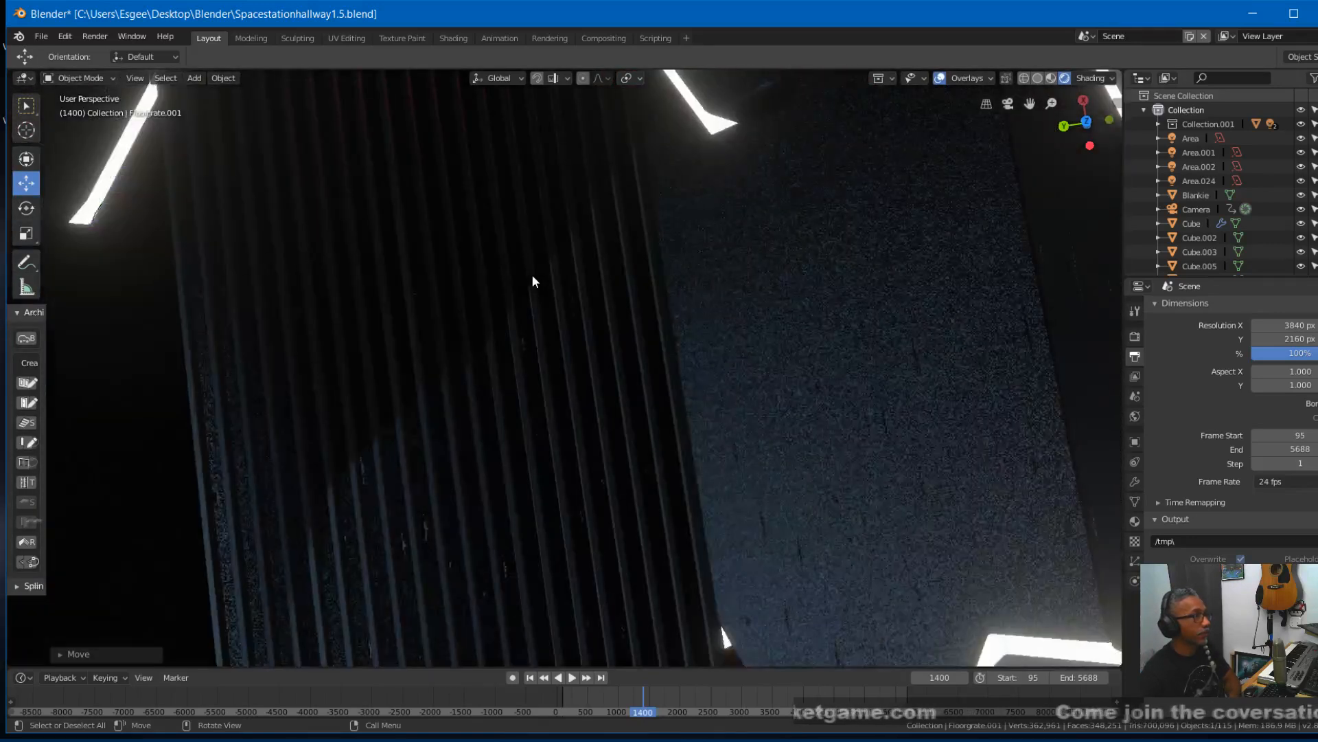
middle_drag(532, 276, 468, 159)
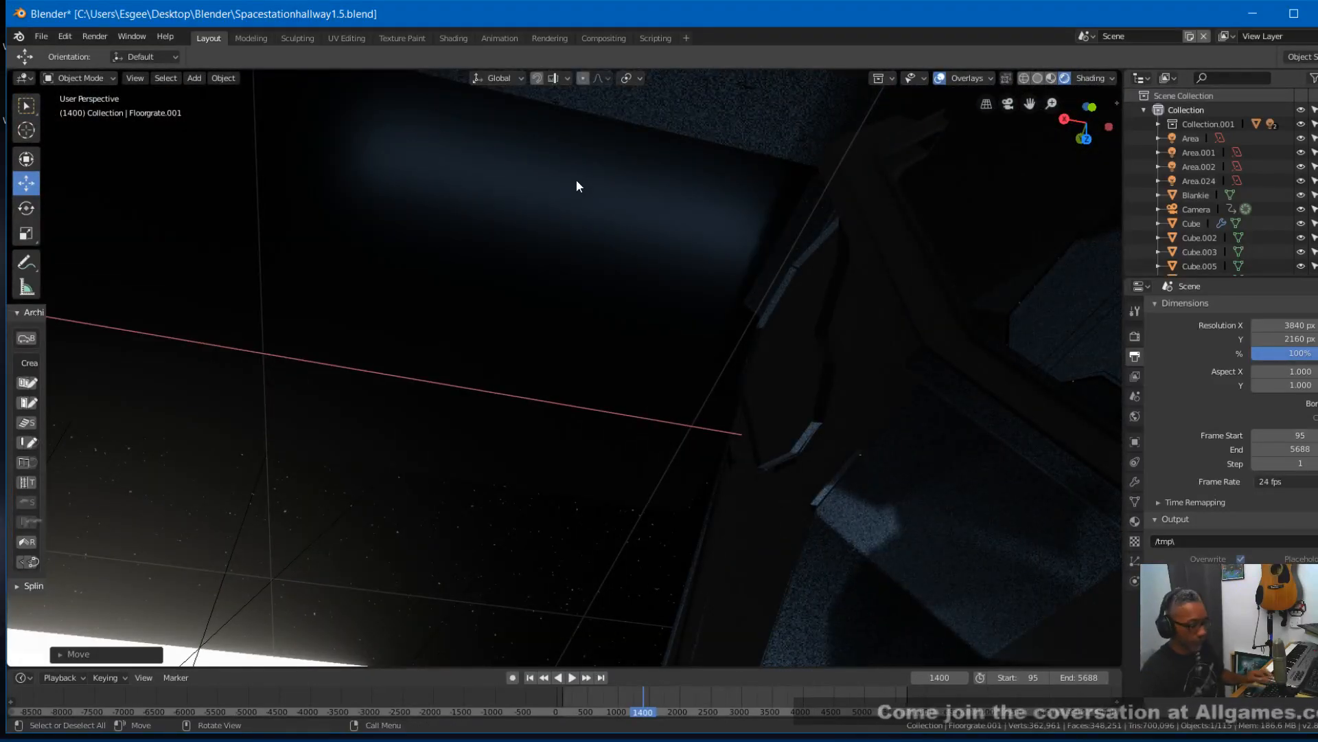
key(KP_0)
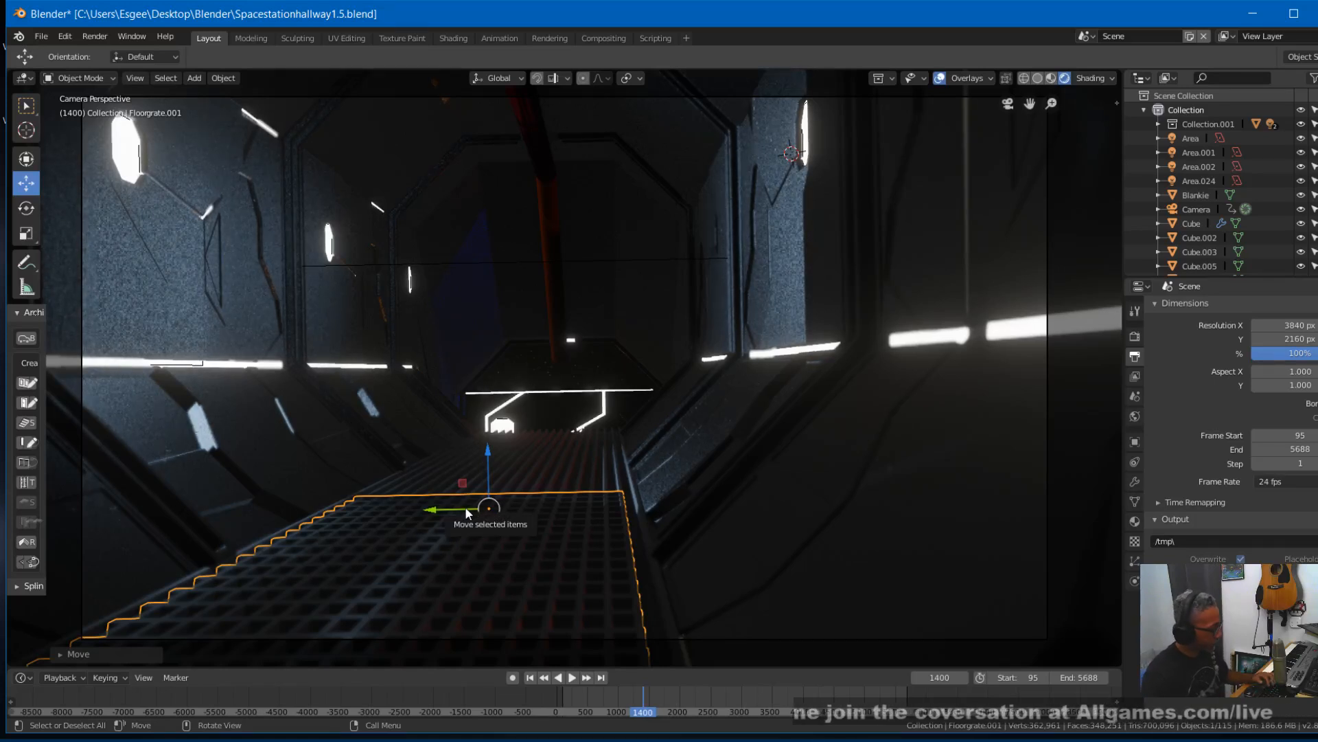
- Narrow the crosswise grate slightly along Y to about 0.98 of its width and nudge it sideways to fit the walkway
key(s)
key(y)
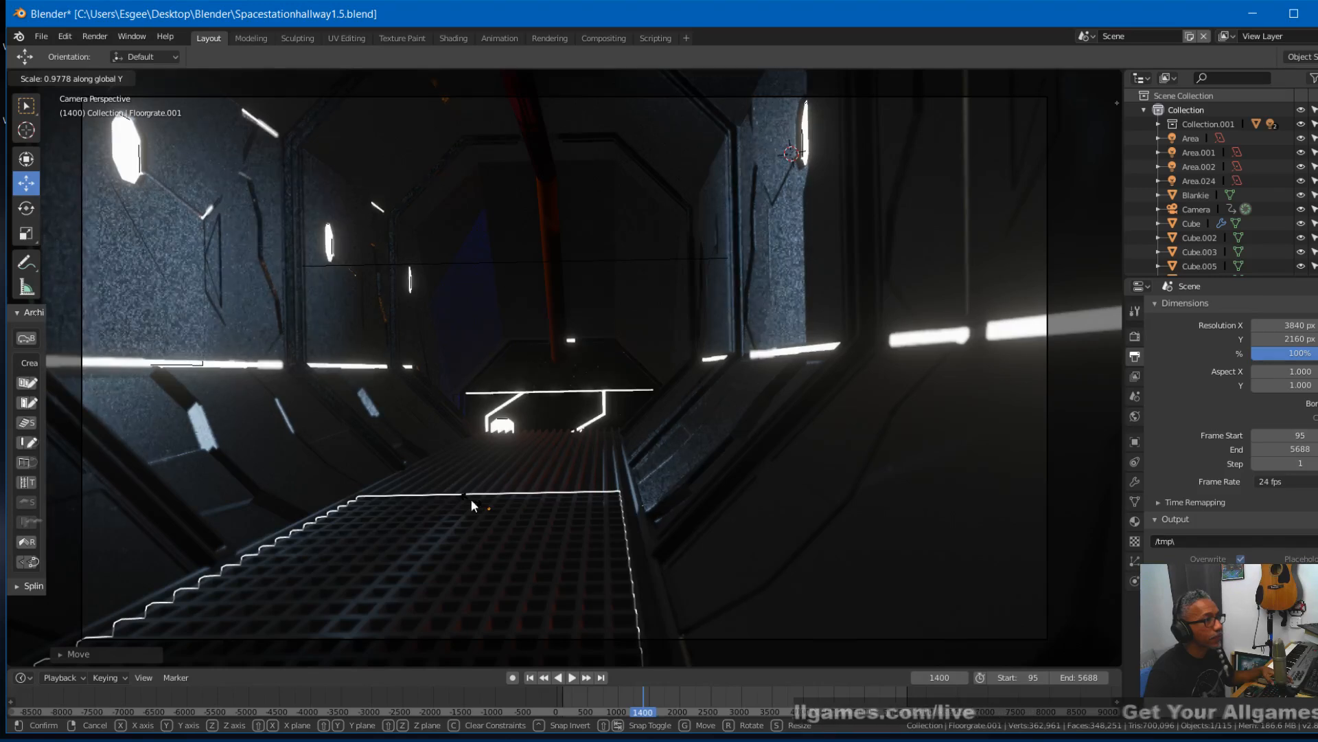
click(454, 514)
middle_drag(454, 514, 463, 516)
- Stretch the crosswise grate along X to about 2.2 times its length down the hallway
drag(506, 432, 506, 432)
middle_drag(581, 536, 573, 538)
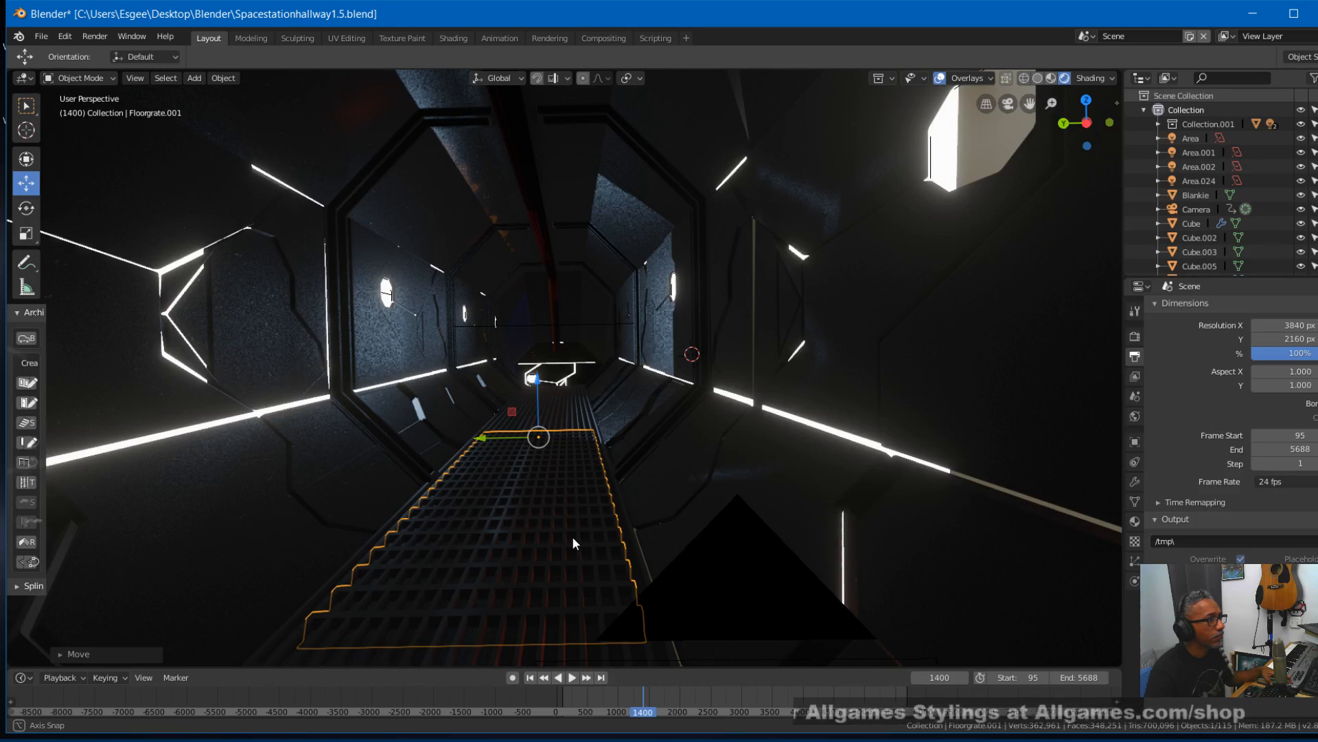
middle_drag(571, 537, 572, 536)
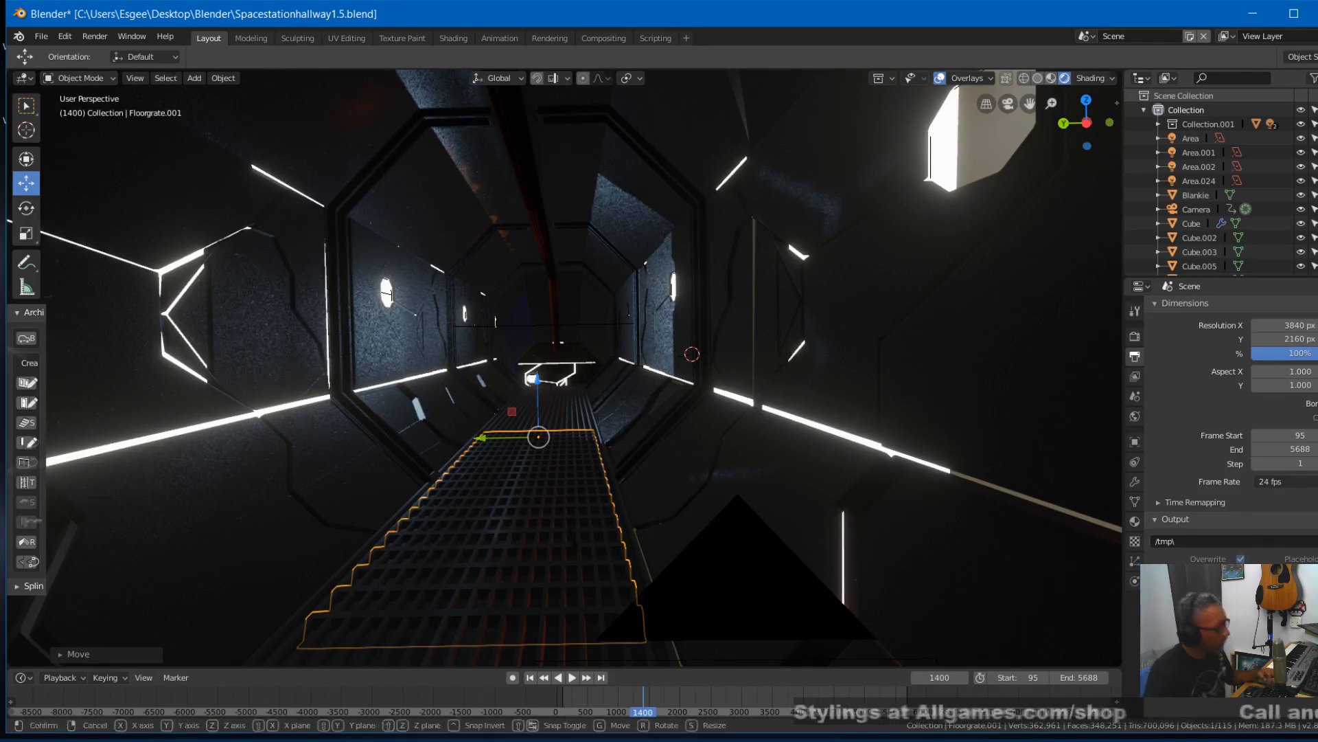
key(s)
key(x)
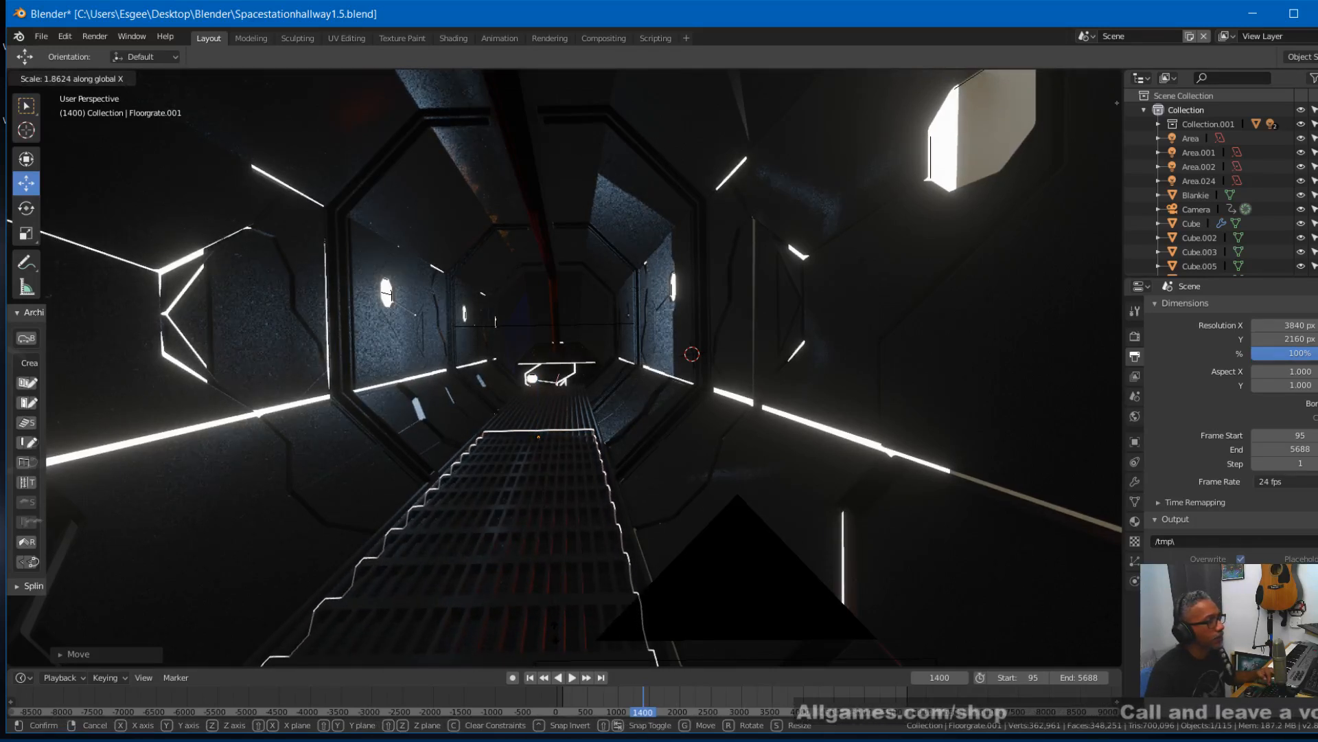
click(554, 80)
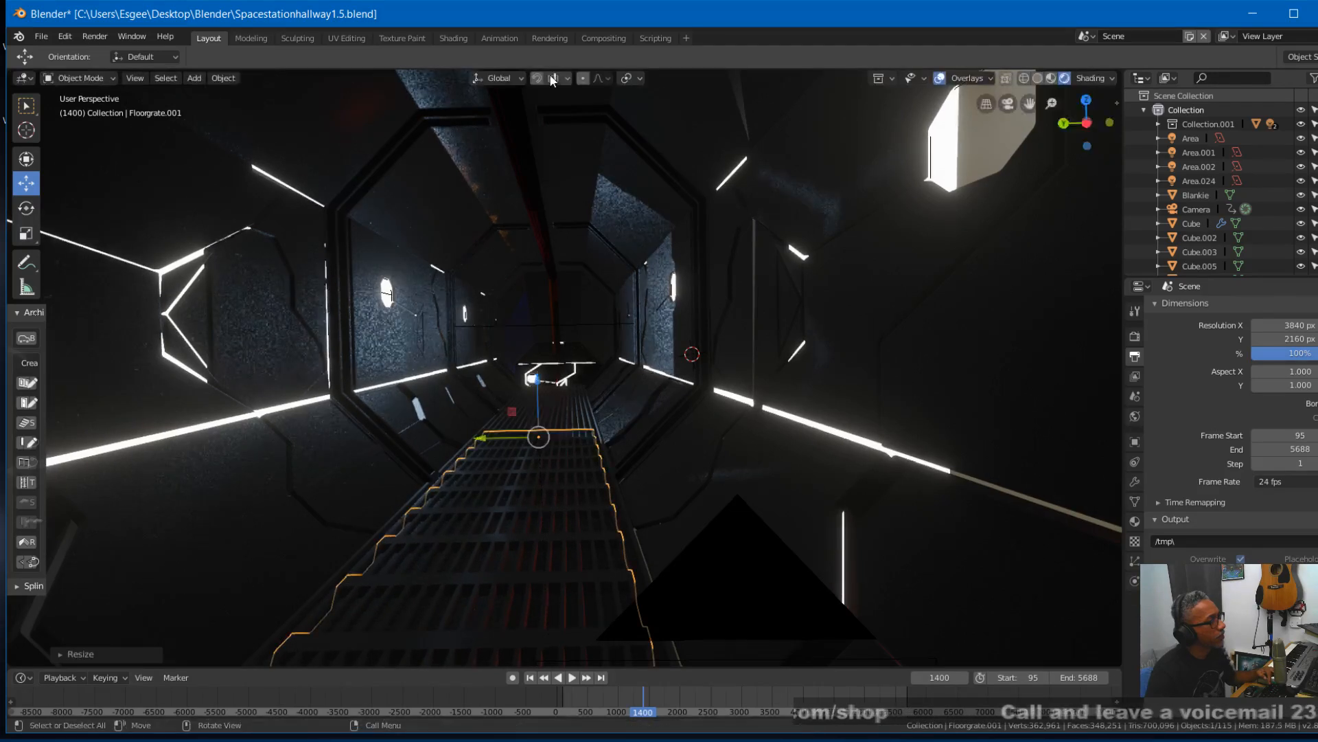
scroll(558, 442, down, 2)
scroll(557, 442, up, 2)
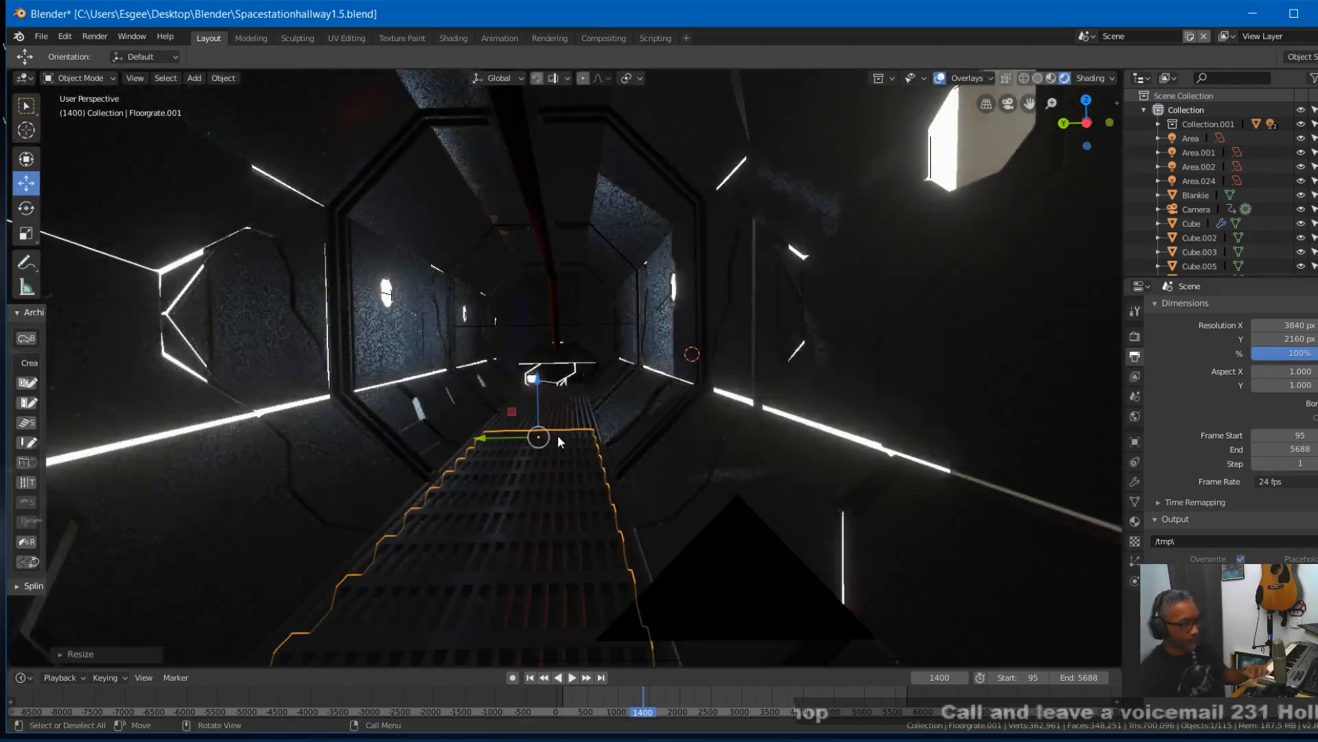
key(KP_0)
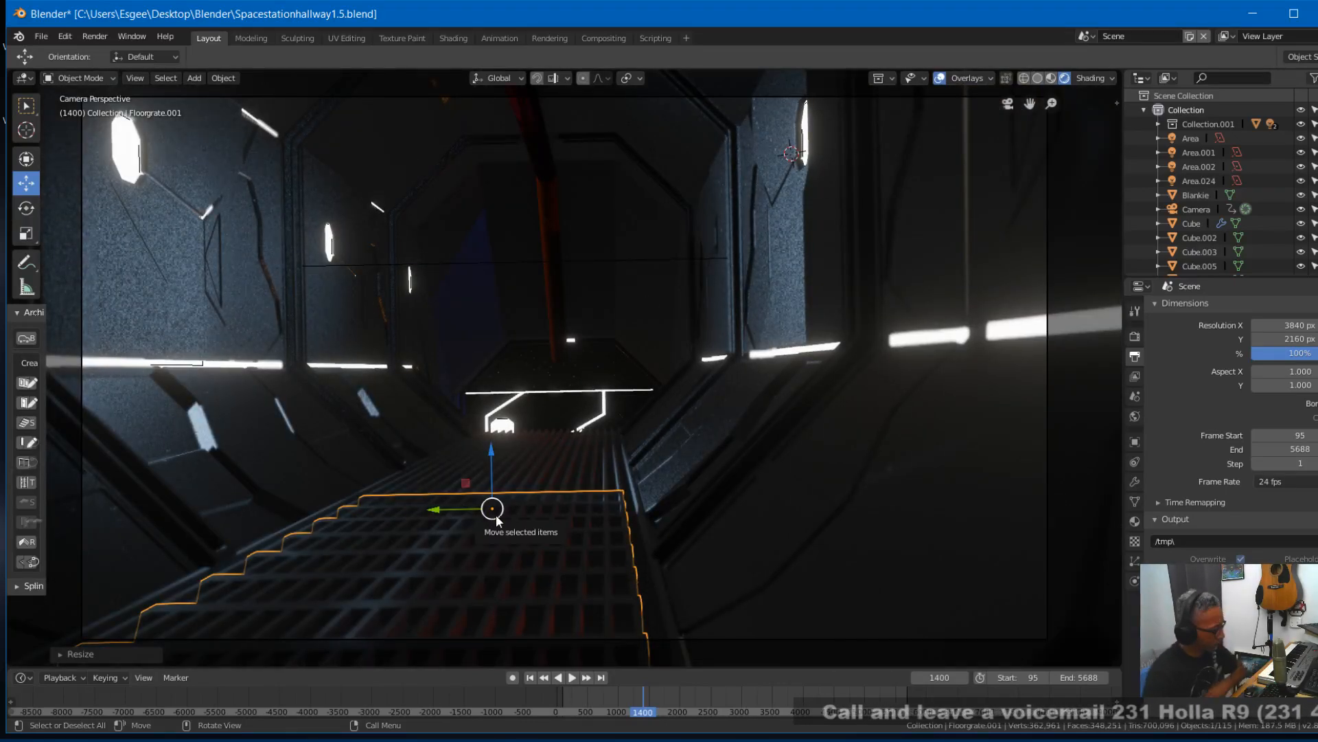
- Move the crosswise grate about 3.6 m along X toward the far end of the hallway
key(g)
key(x)
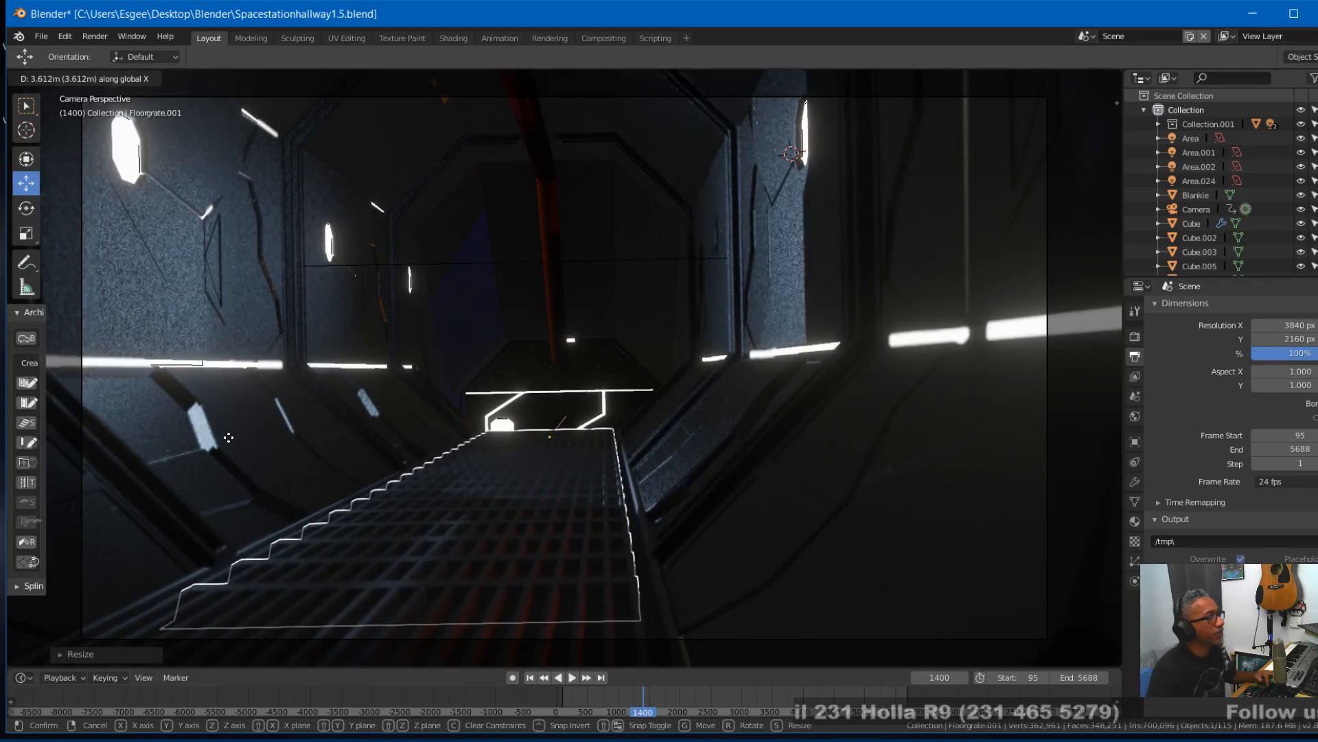
click(228, 437)
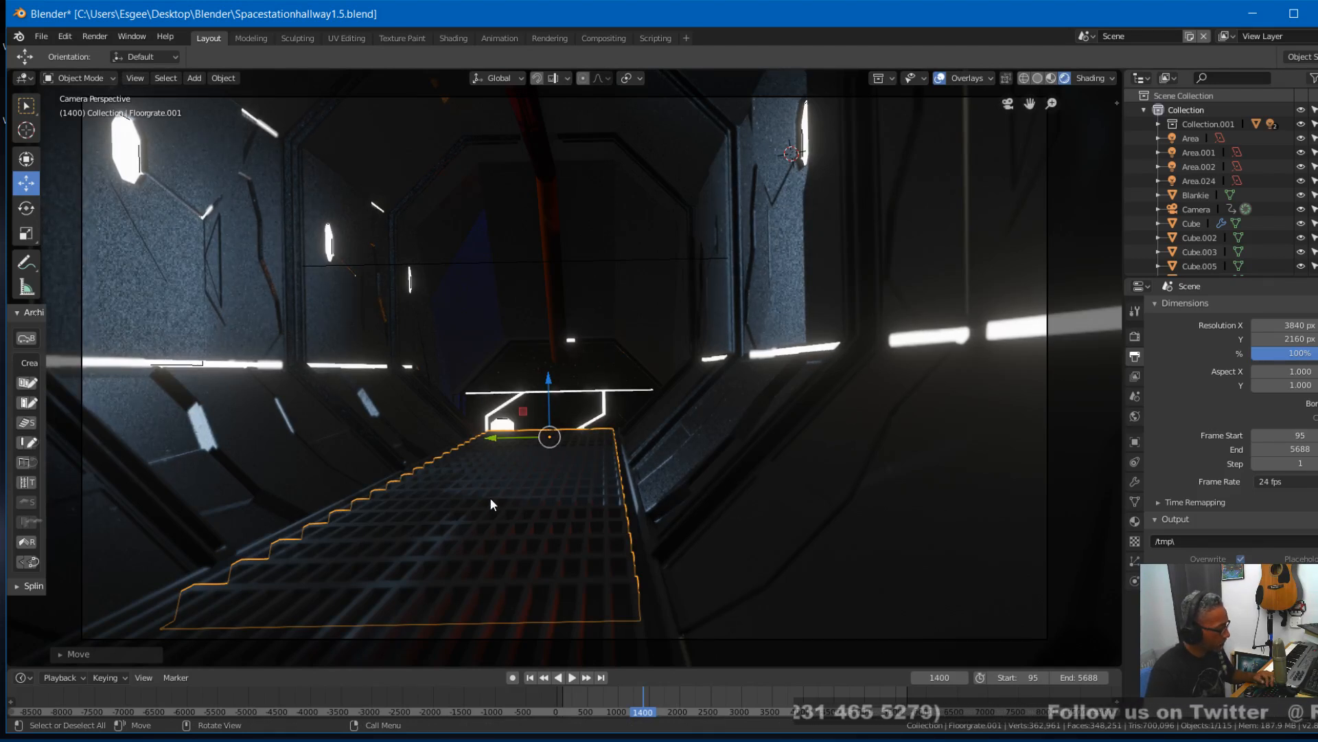
- Shorten the crosswise grate along X so it covers only the far part of the walkway, and save the file
key(s)
key(x)
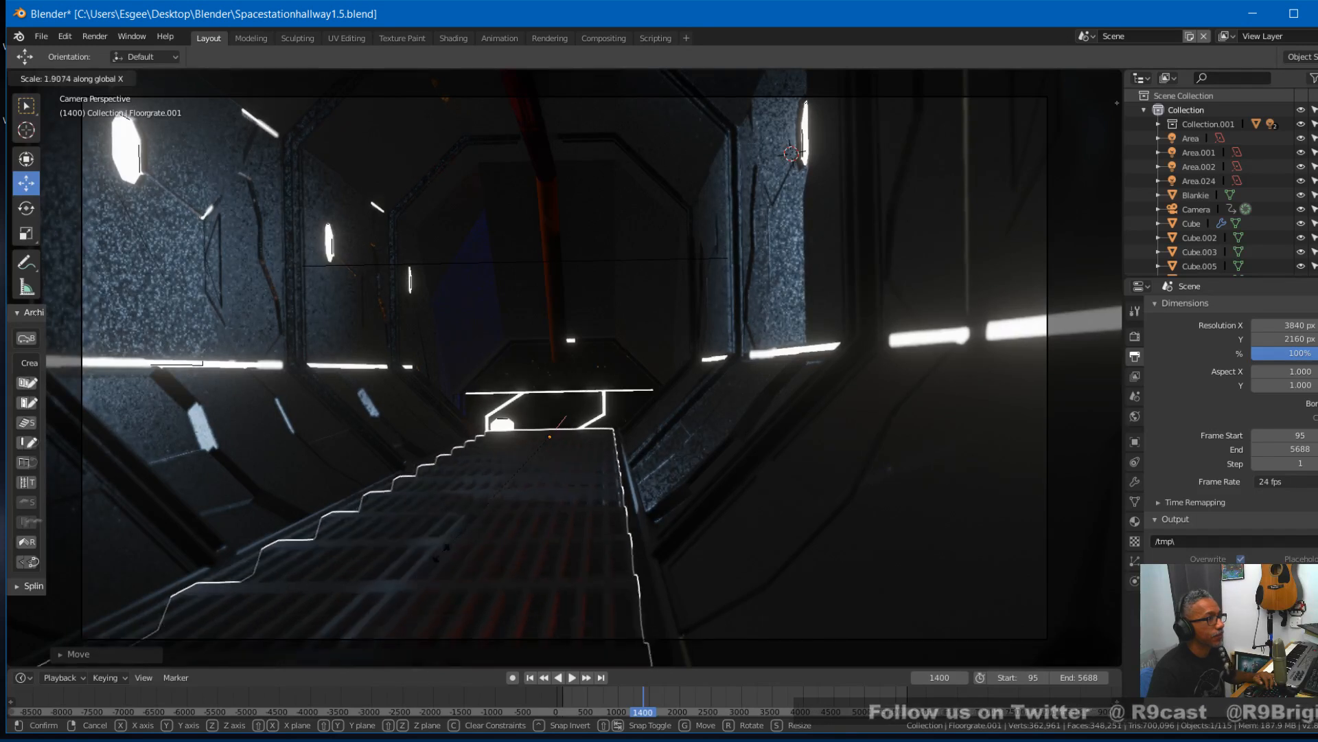
click(496, 483)
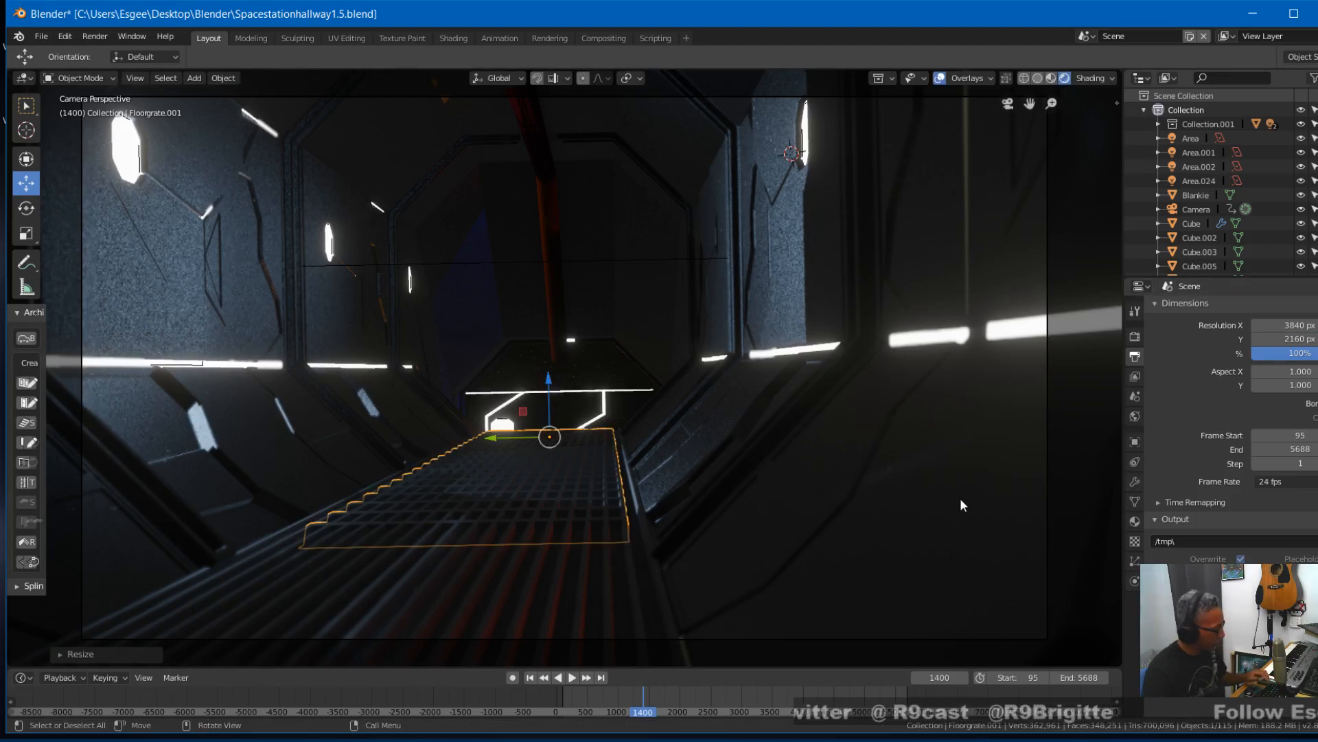
key(ctrl+s)
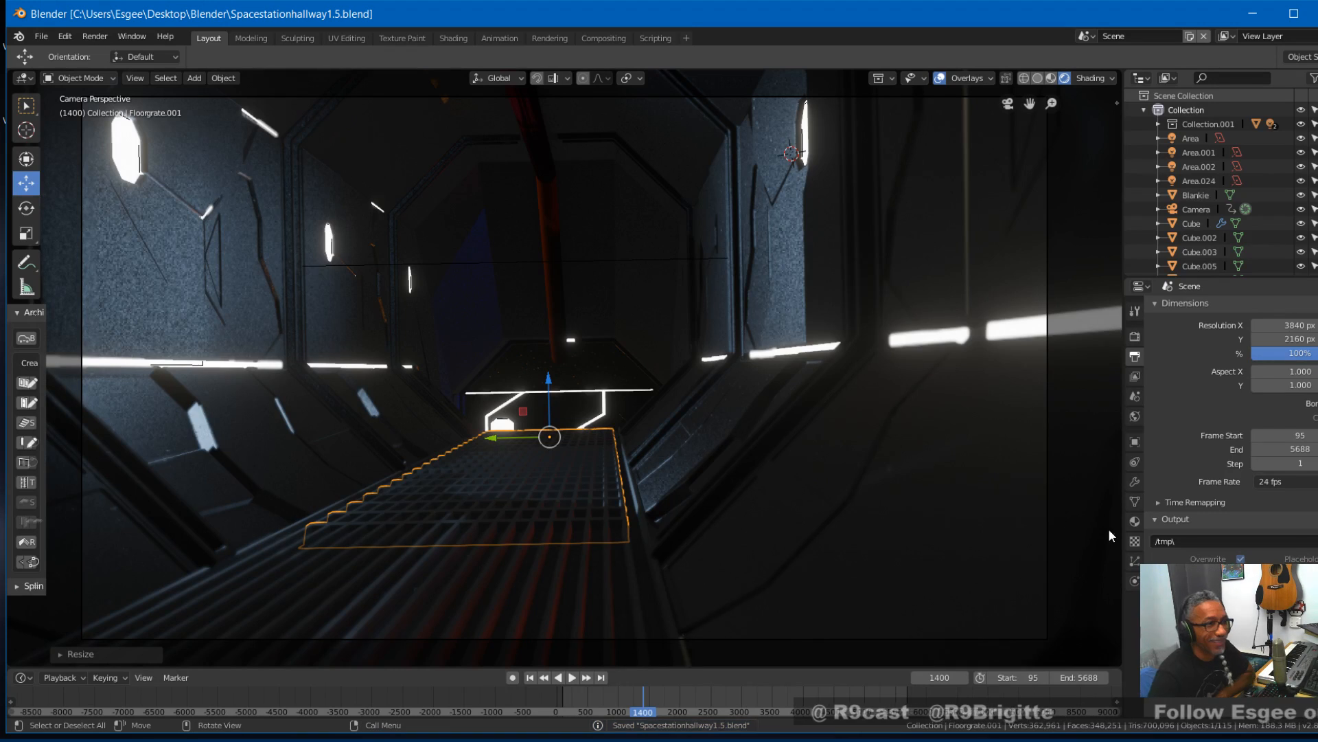
- Apply the crosswise grate's existing Array modifier and add a new Array modifier to it
click(1134, 481)
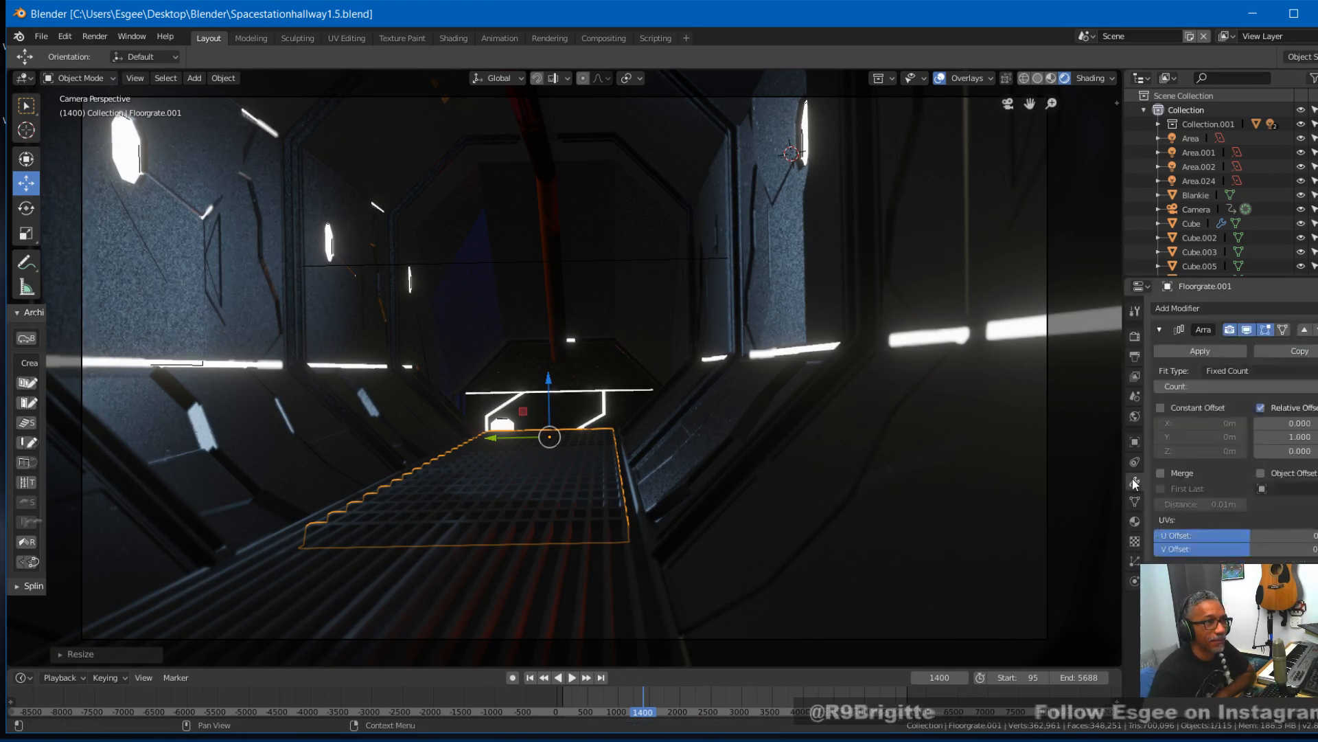
click(1208, 348)
click(1224, 310)
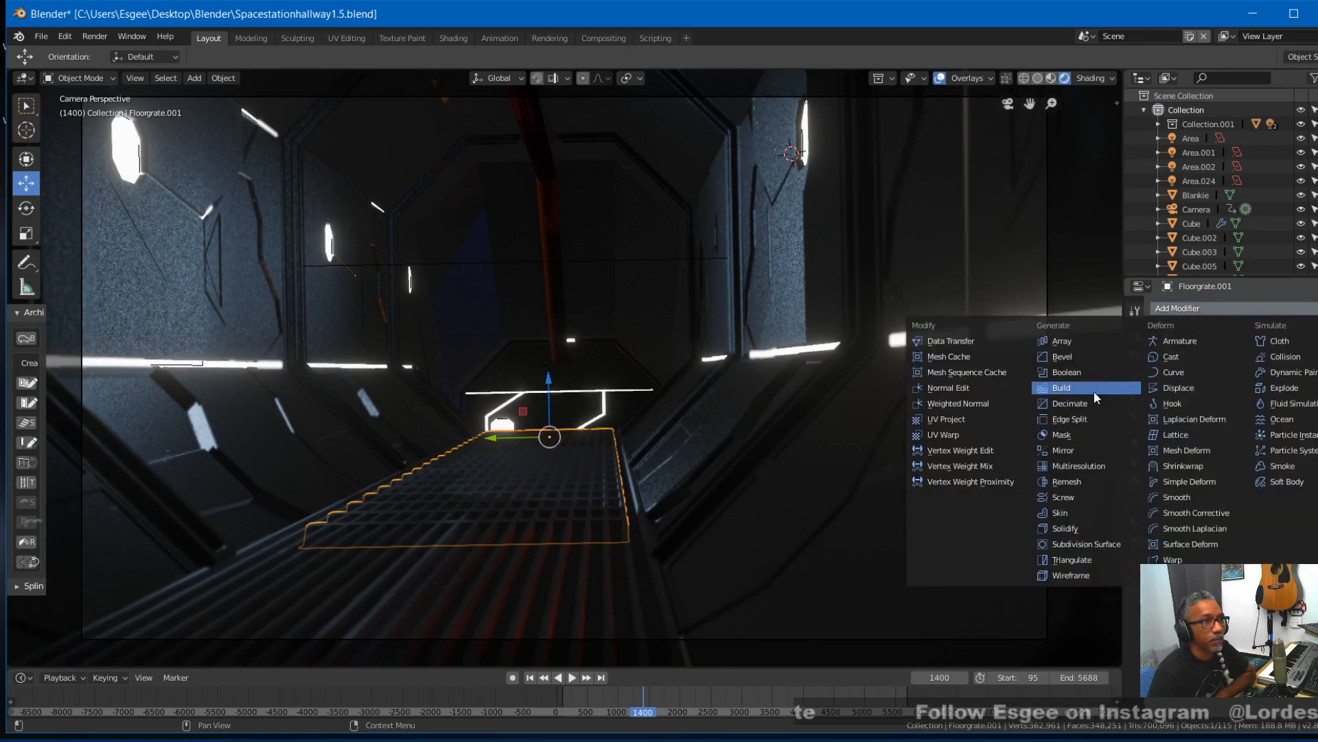
click(1082, 344)
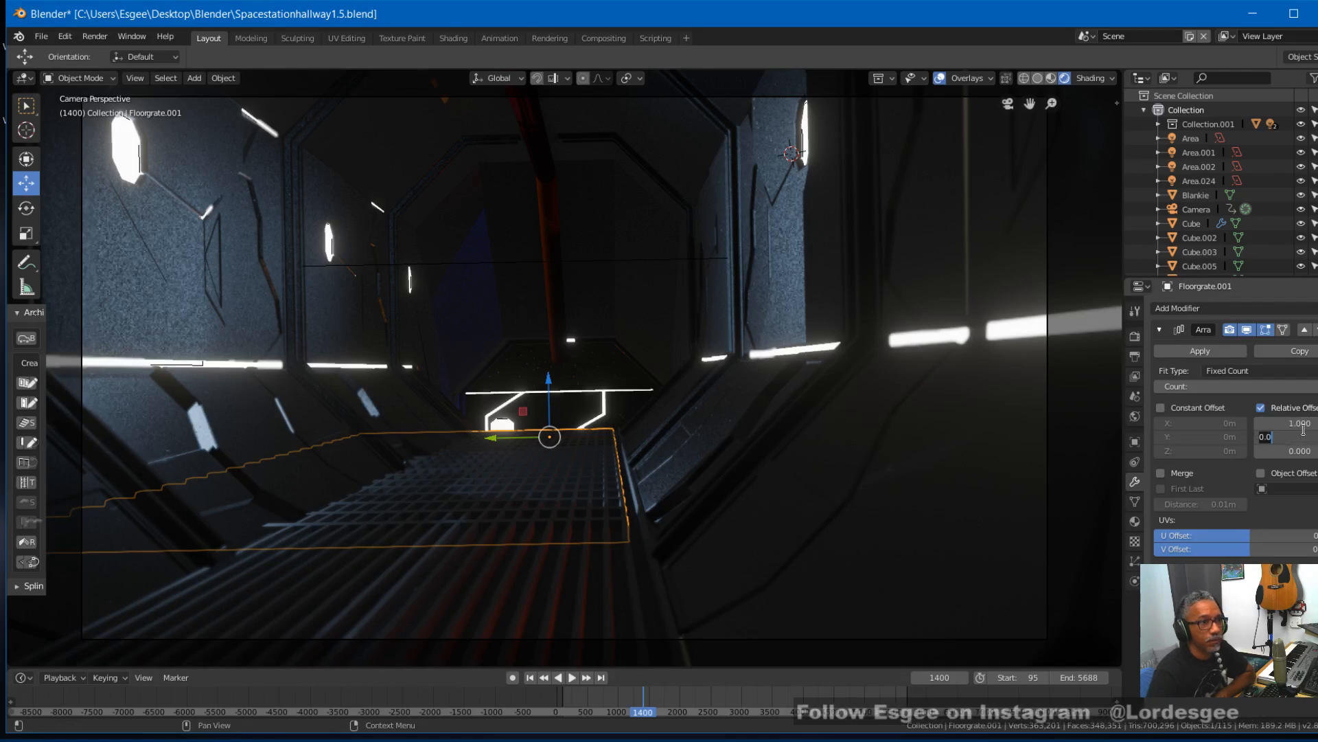
- Set the new array's relative offset to 0 in X and 1 in Y so the copy continues the crosswise bars along the walkway
key(Return)
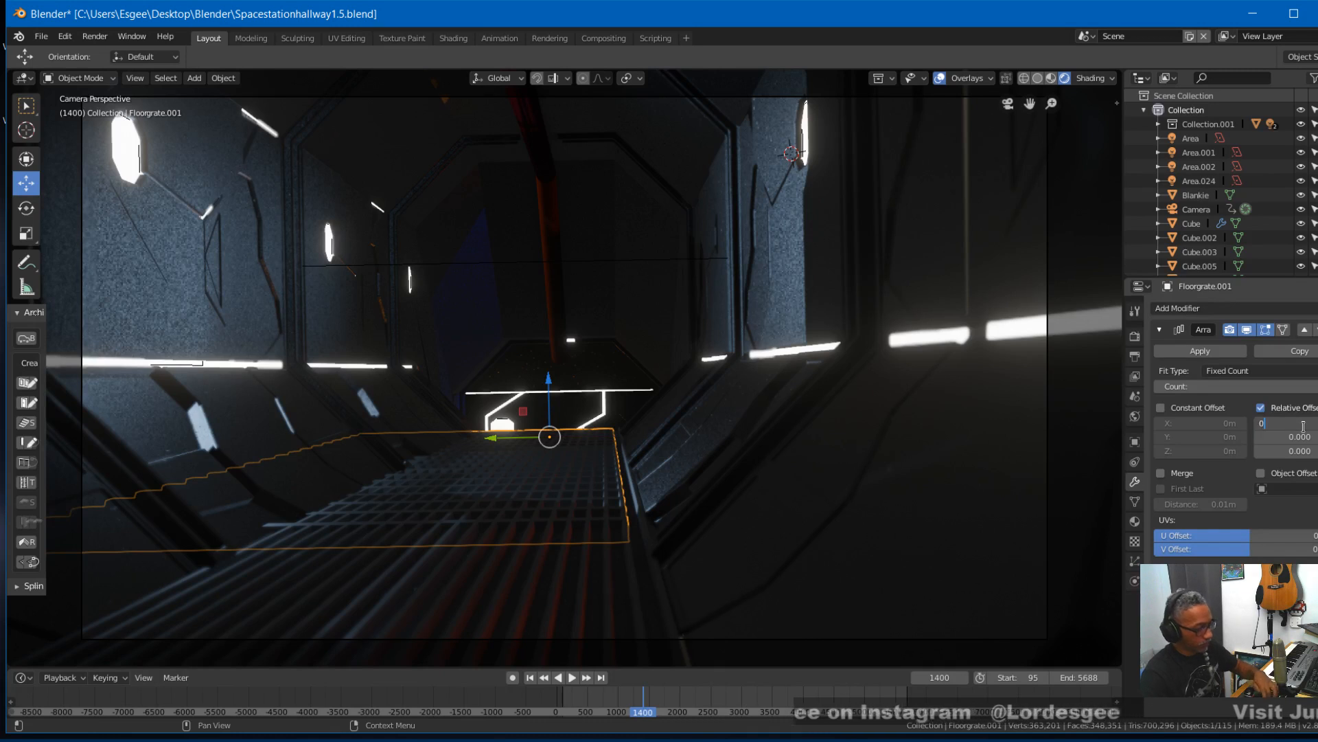
click(1303, 426)
text(0)
key(Return)
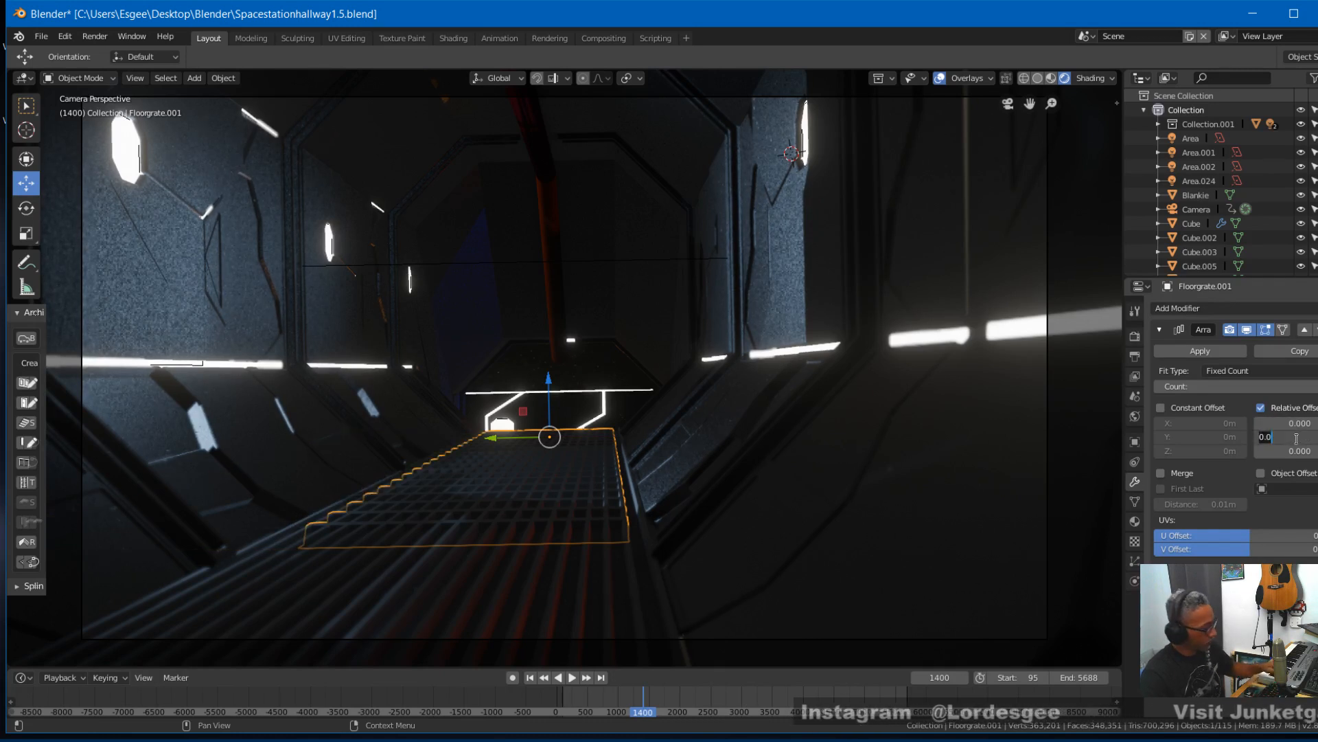
click(1296, 438)
text(1)
key(Return)
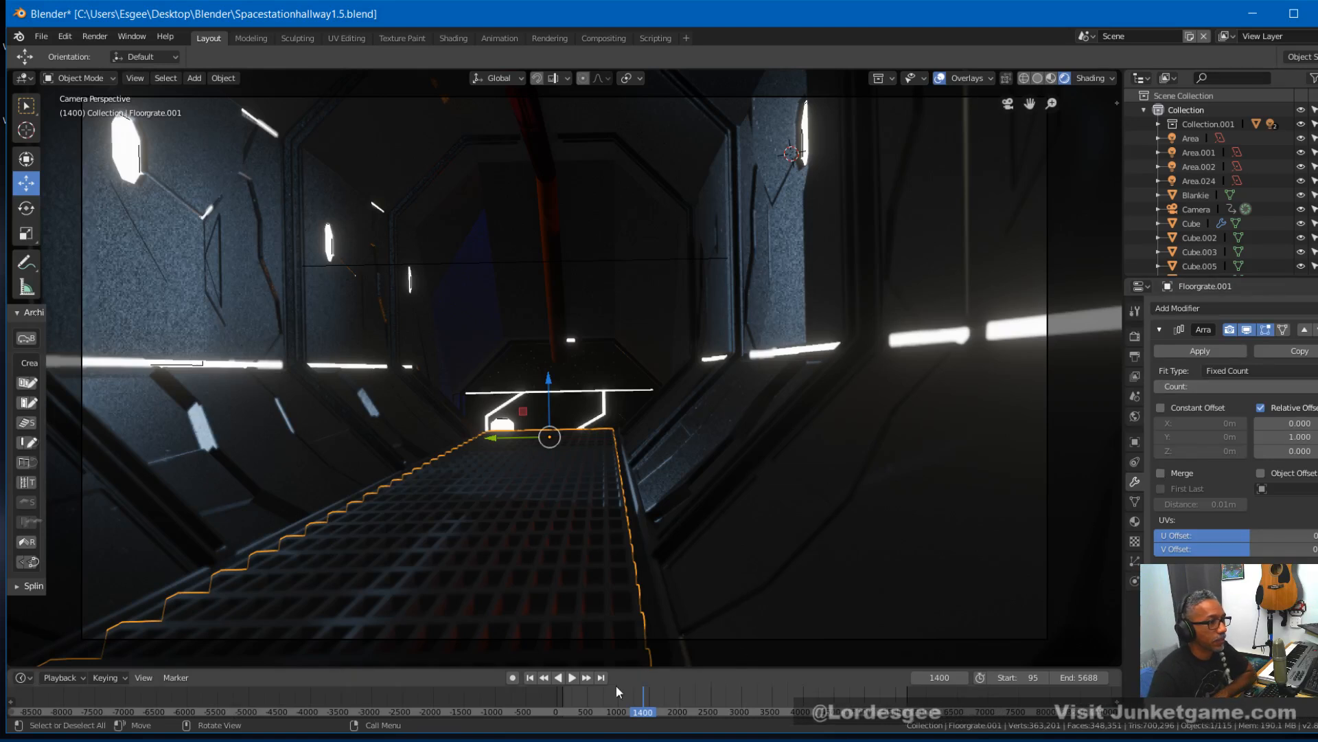
- Play the camera animation through the hallway with the viewport overlays hidden to check the new grating
mouse_move(628, 694)
right_down()
mouse_move(641, 692)
mouse_move(613, 710)
mouse_move(625, 711)
right_up()
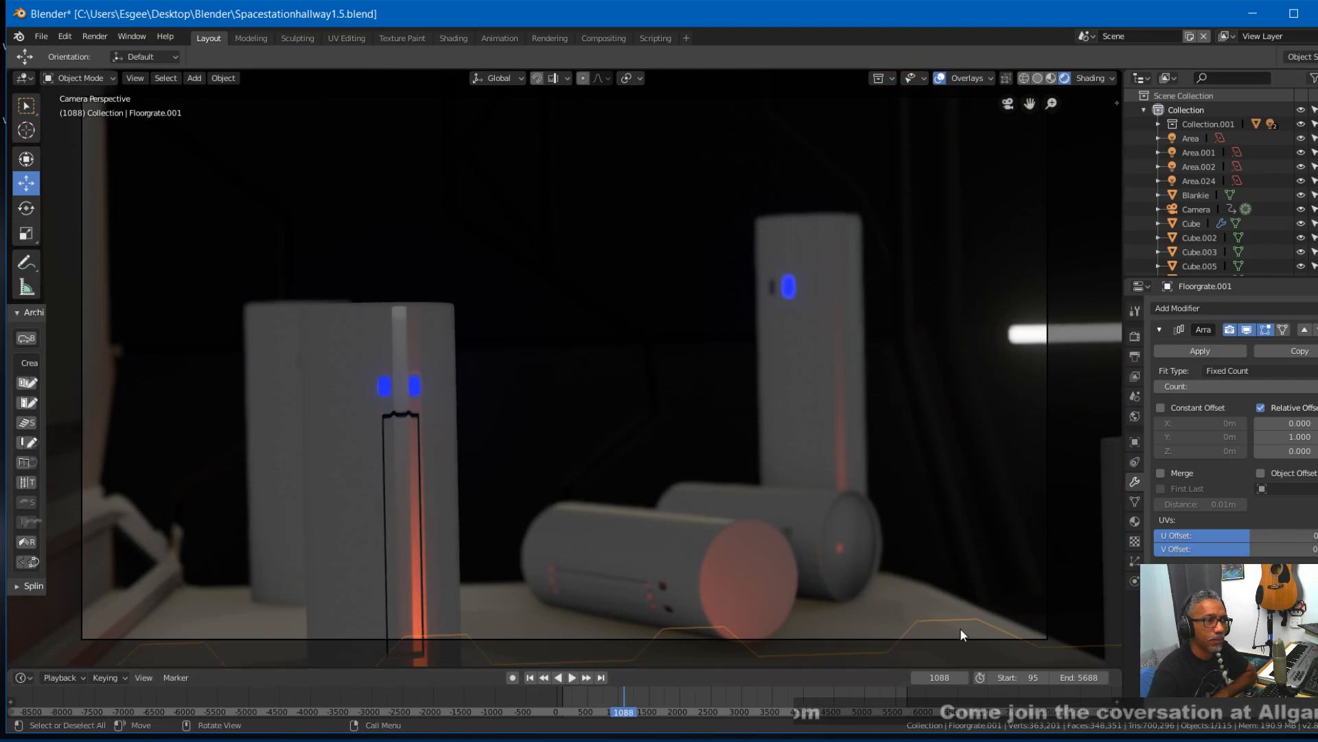
key(space)
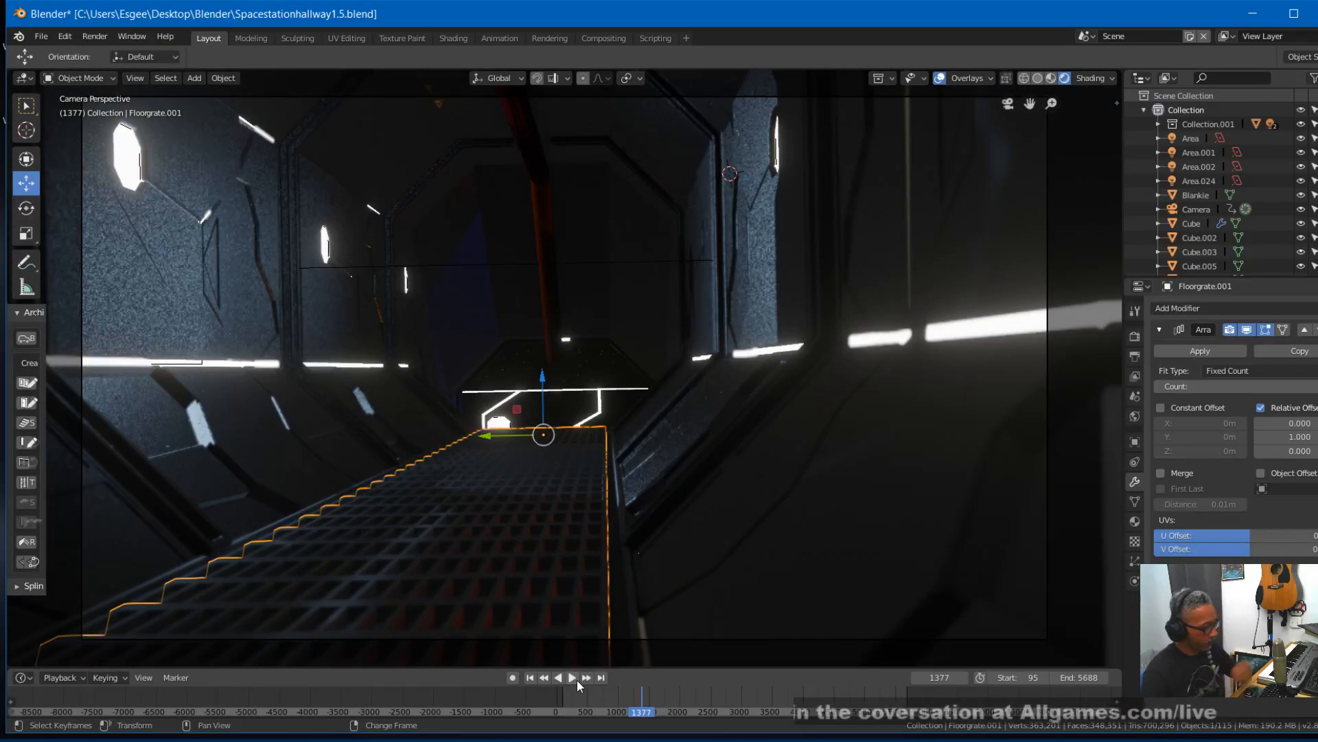
click(576, 678)
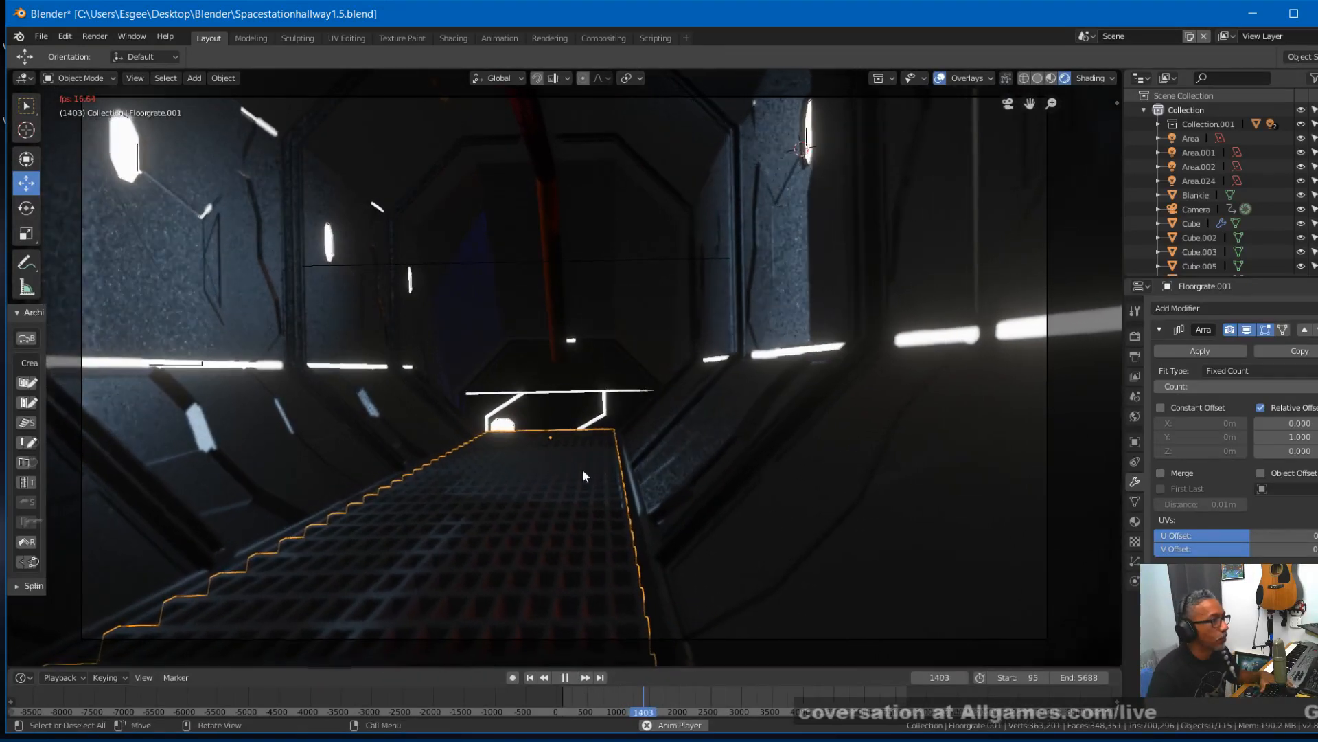
click(611, 360)
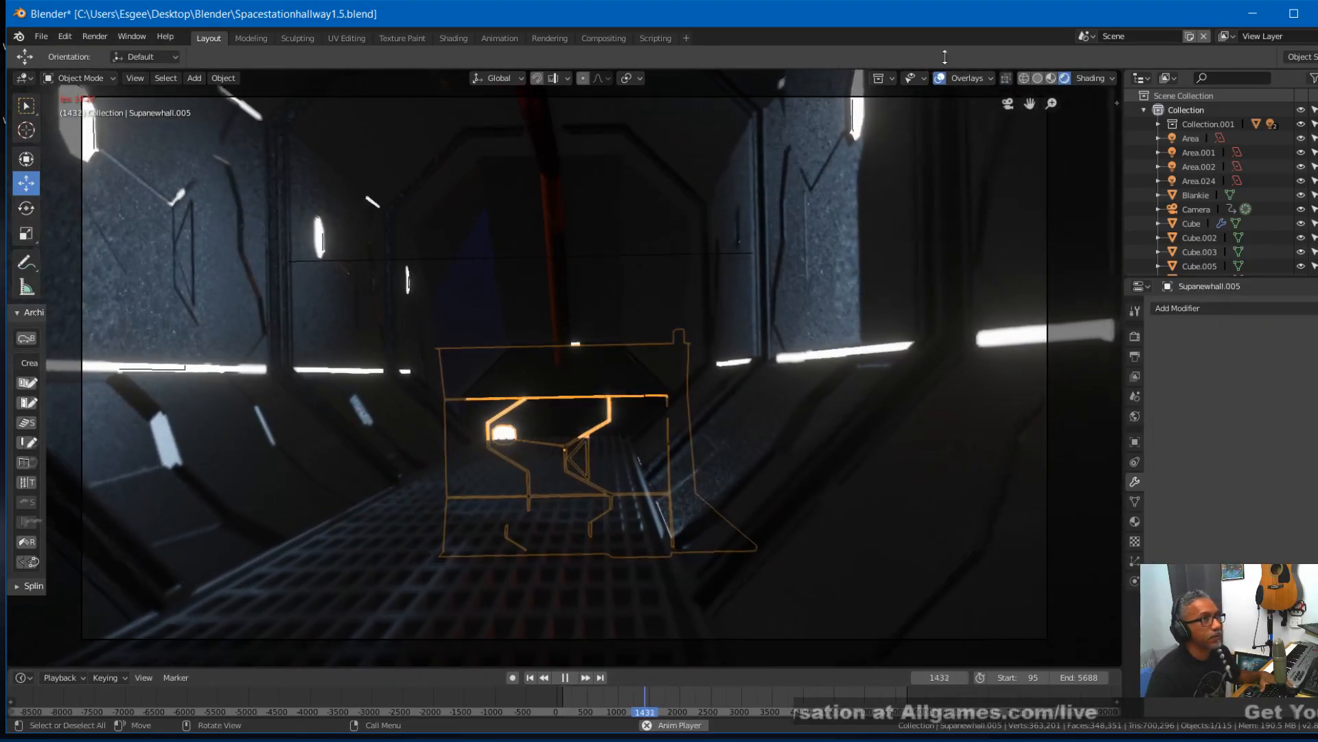
click(939, 79)
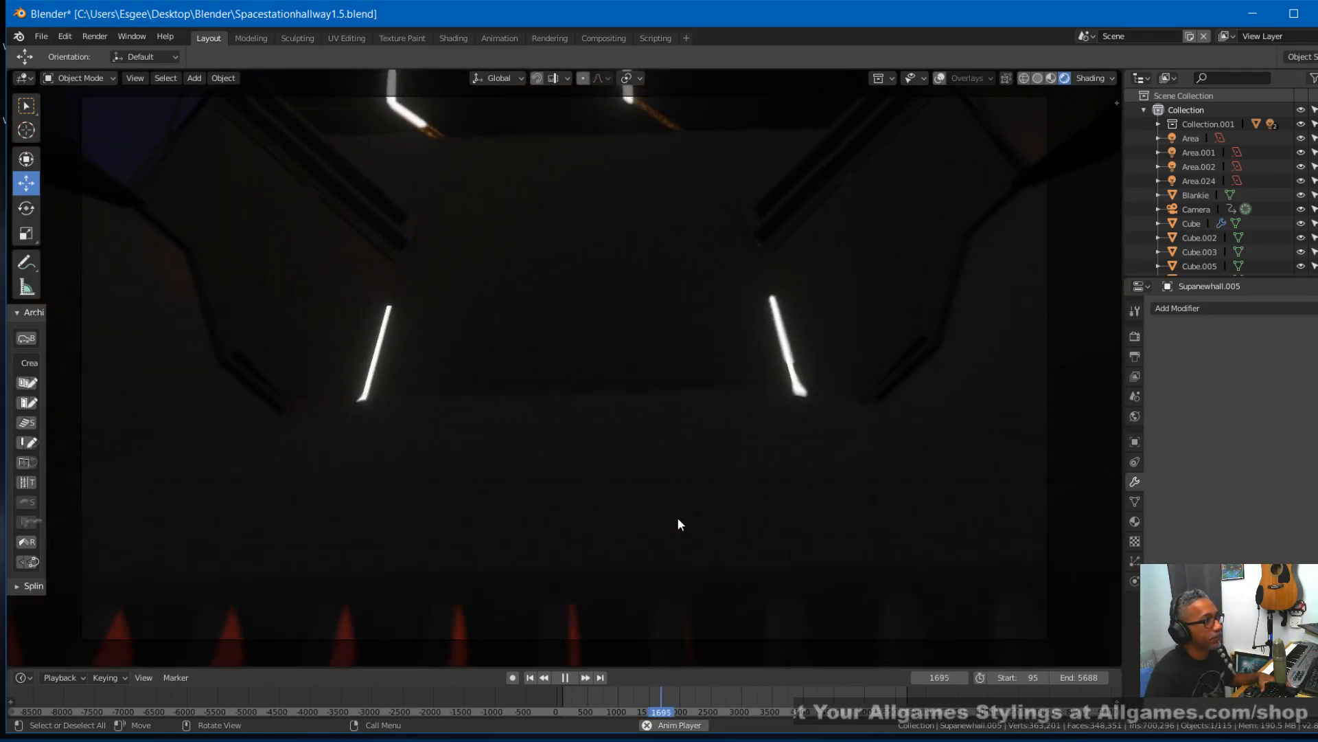
key(space)
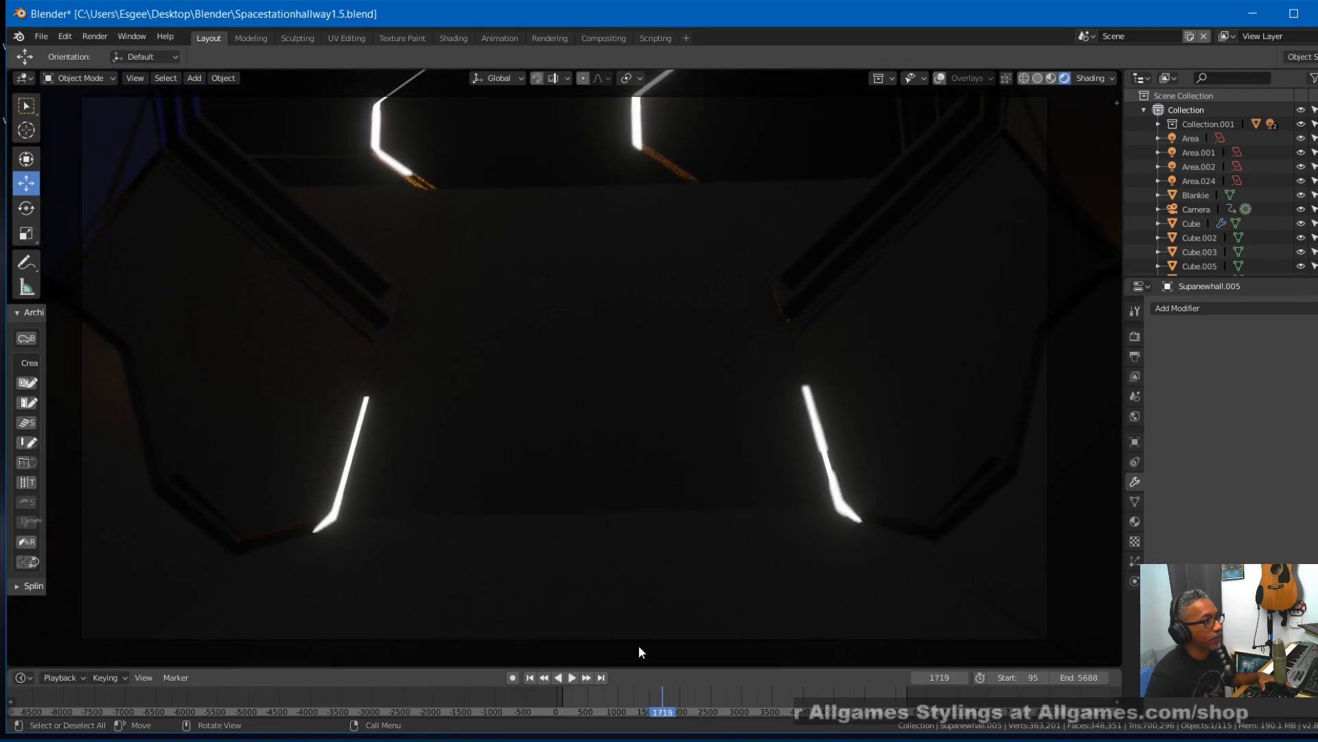
- At frame 1424, select the lengthwise floor grate and turn the viewport overlays back on
scroll(654, 692, up, 3)
middle_drag(725, 694, 524, 699)
click(490, 701)
key(space)
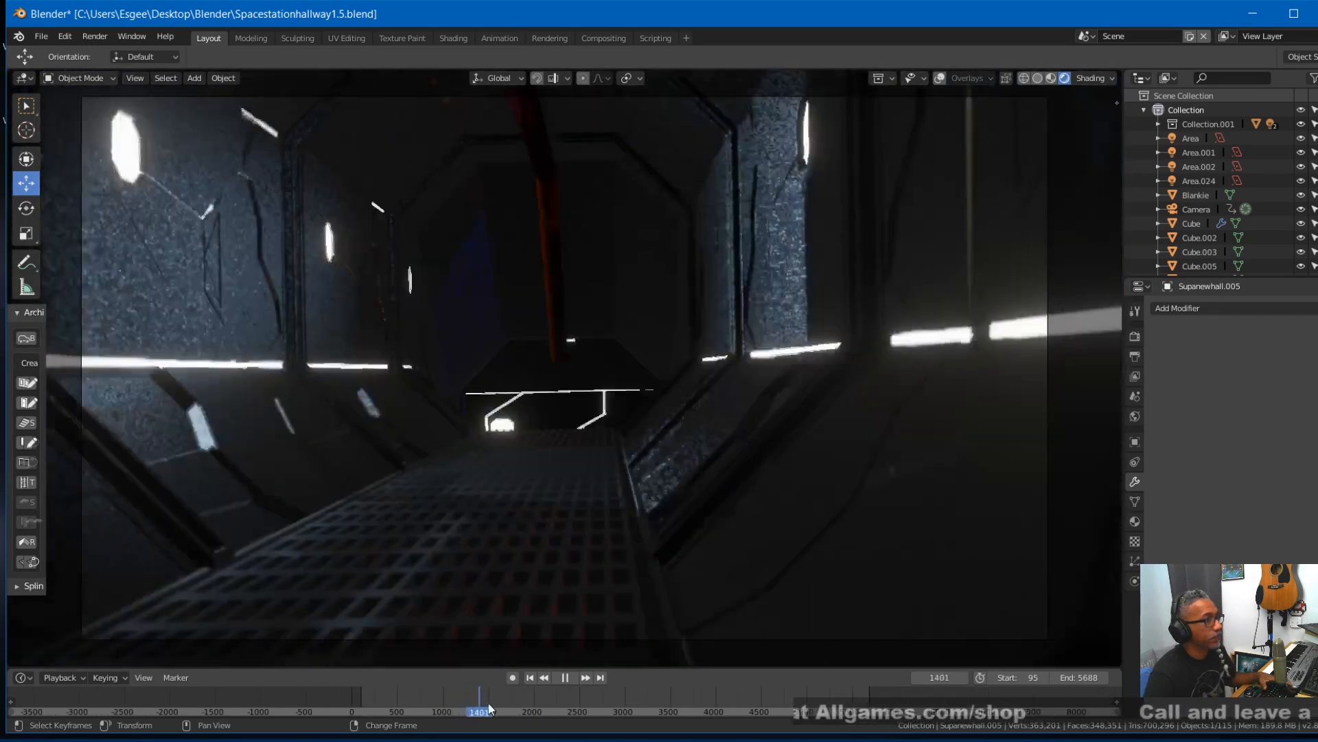
mouse_move(489, 705)
mouse_down()
mouse_move(508, 705)
mouse_move(481, 712)
mouse_up()
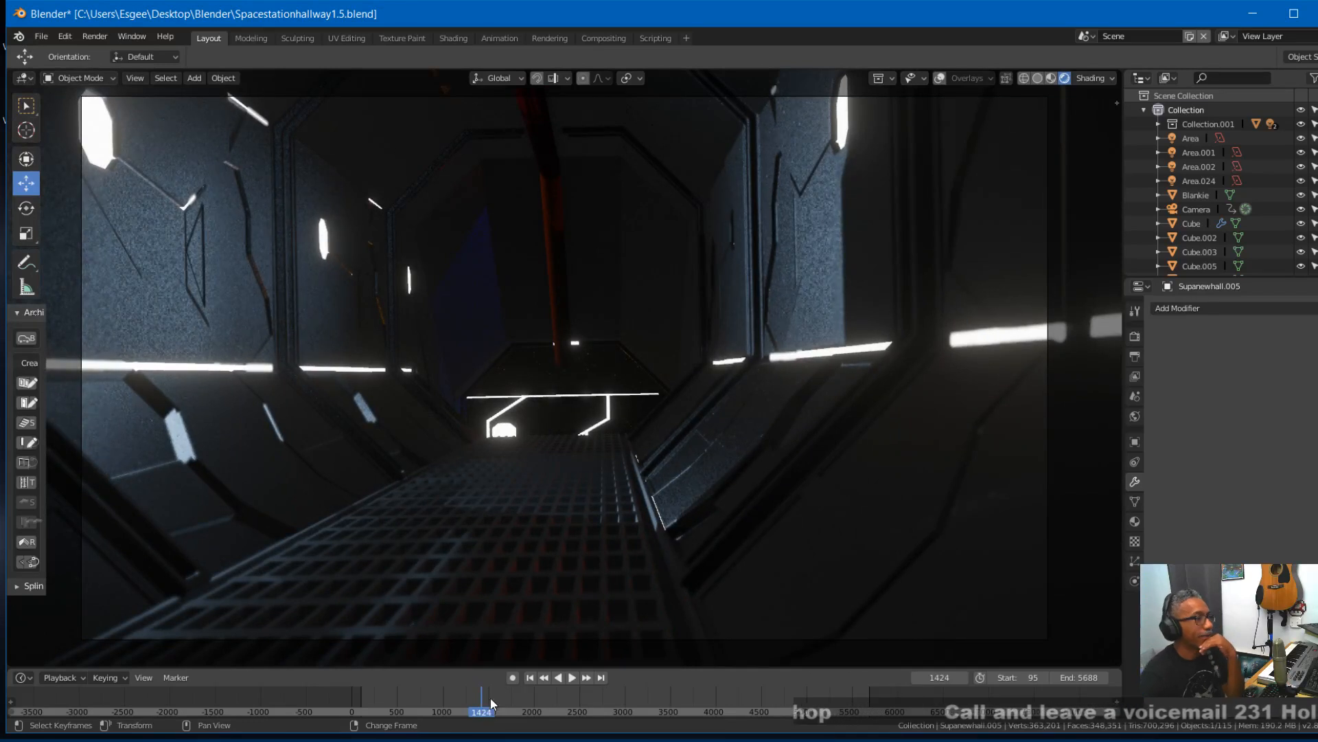
click(551, 574)
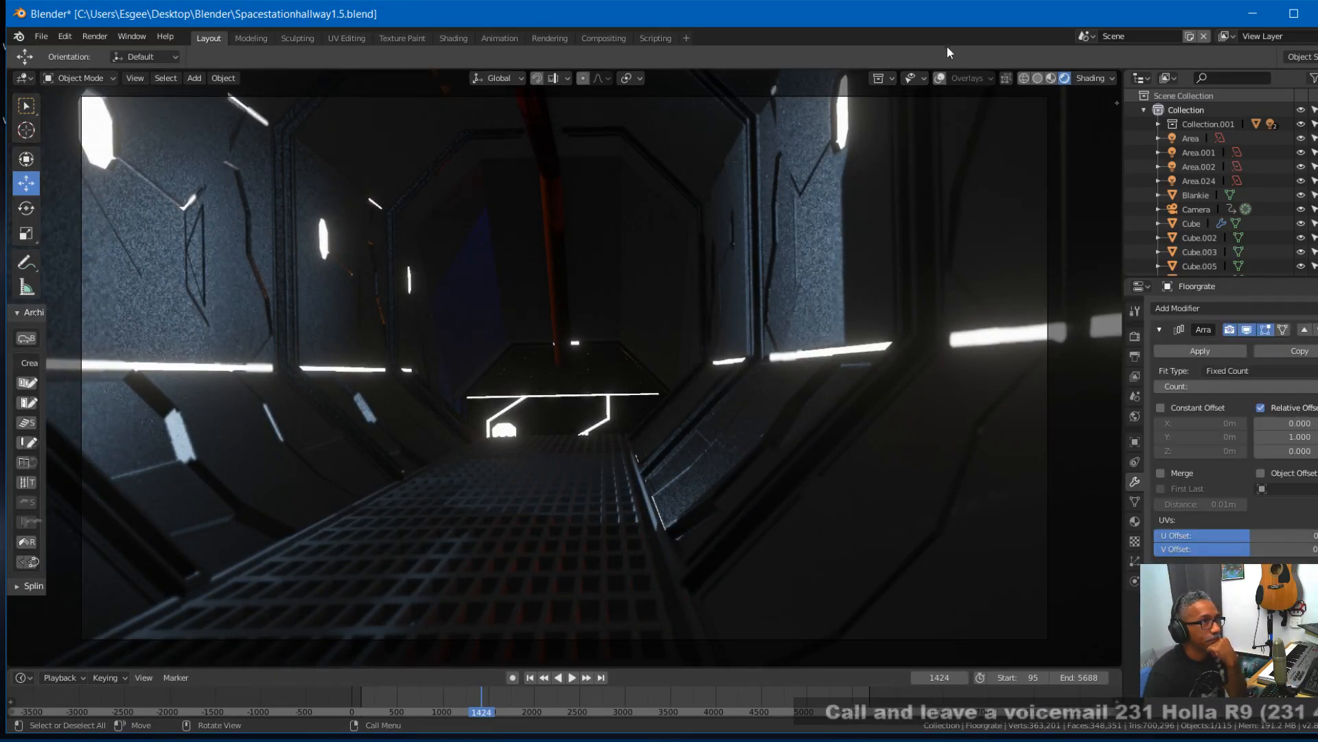
click(938, 78)
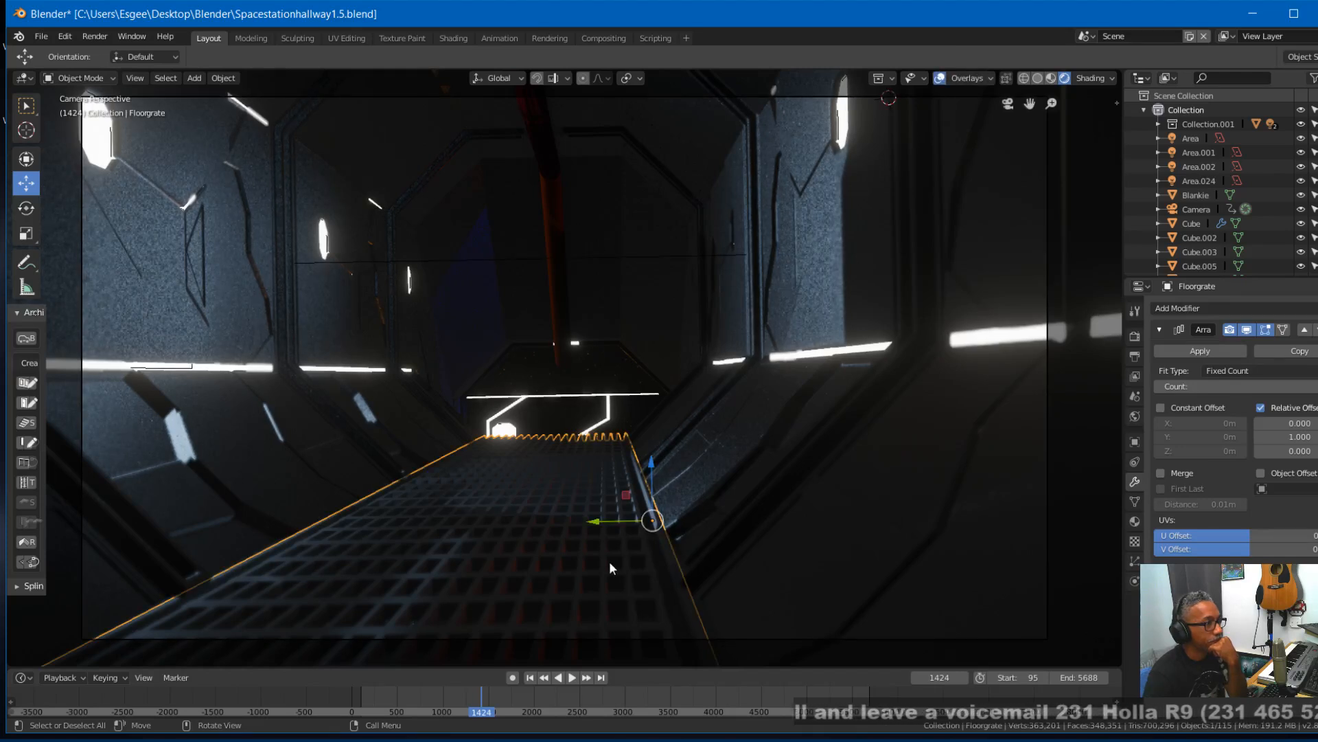
- Select the crosswise floor grate and raise it slightly along Z
click(564, 564)
click(537, 564)
click(537, 563)
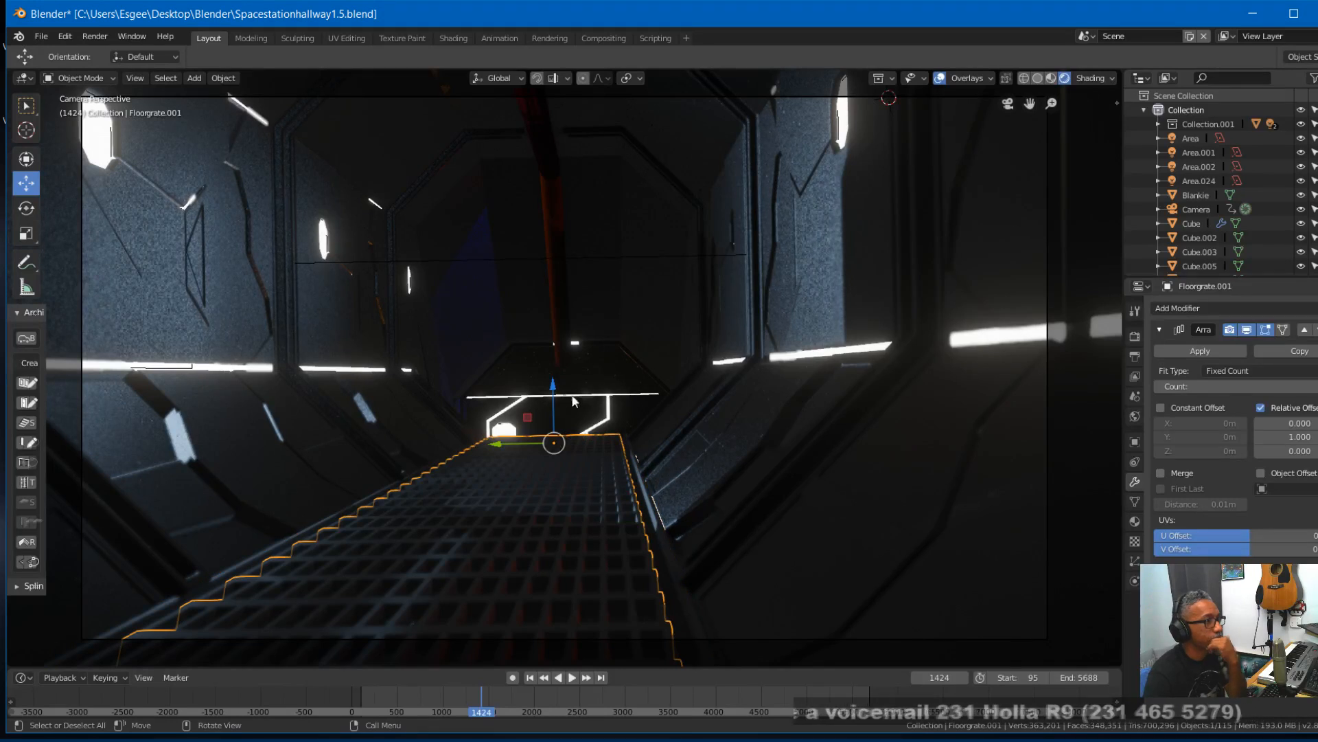
drag(556, 391, 553, 385)
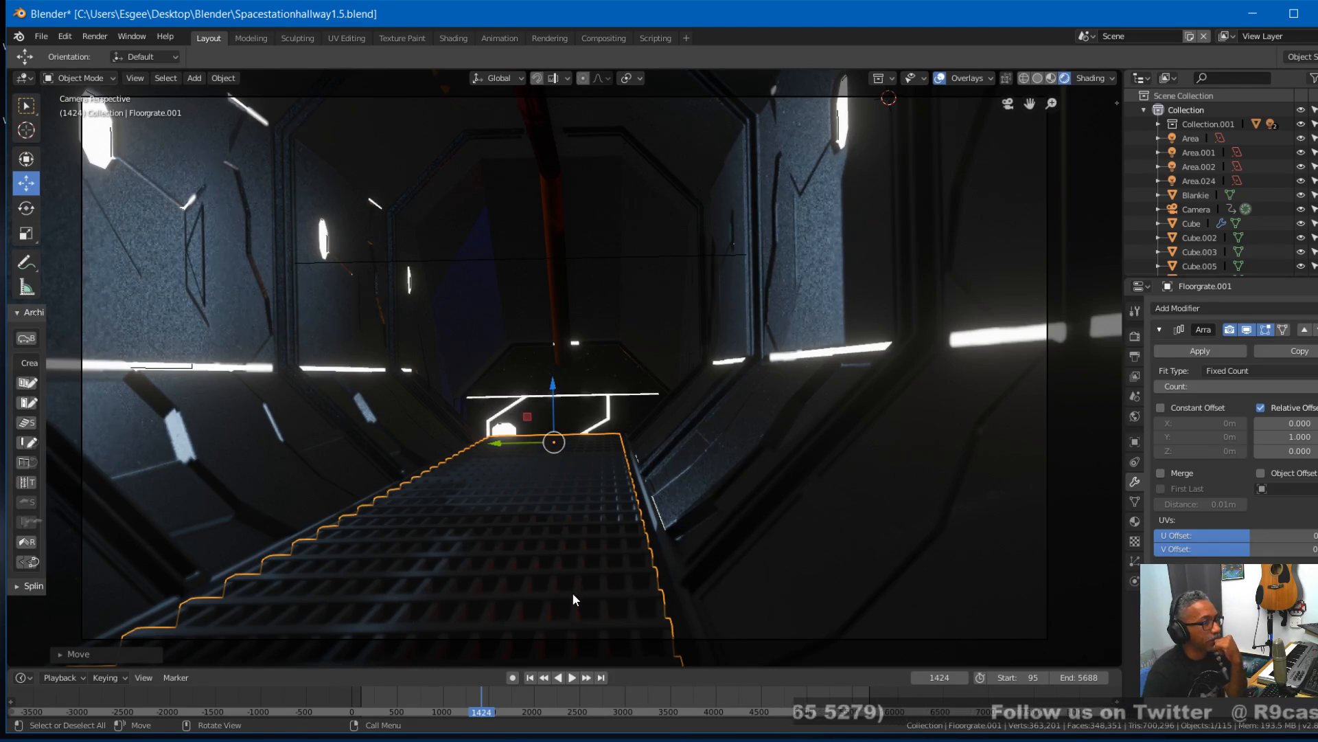
- Play the camera animation from frame 1354 to check the crosswise grate's height along the walkway
right_drag(480, 697, 473, 696)
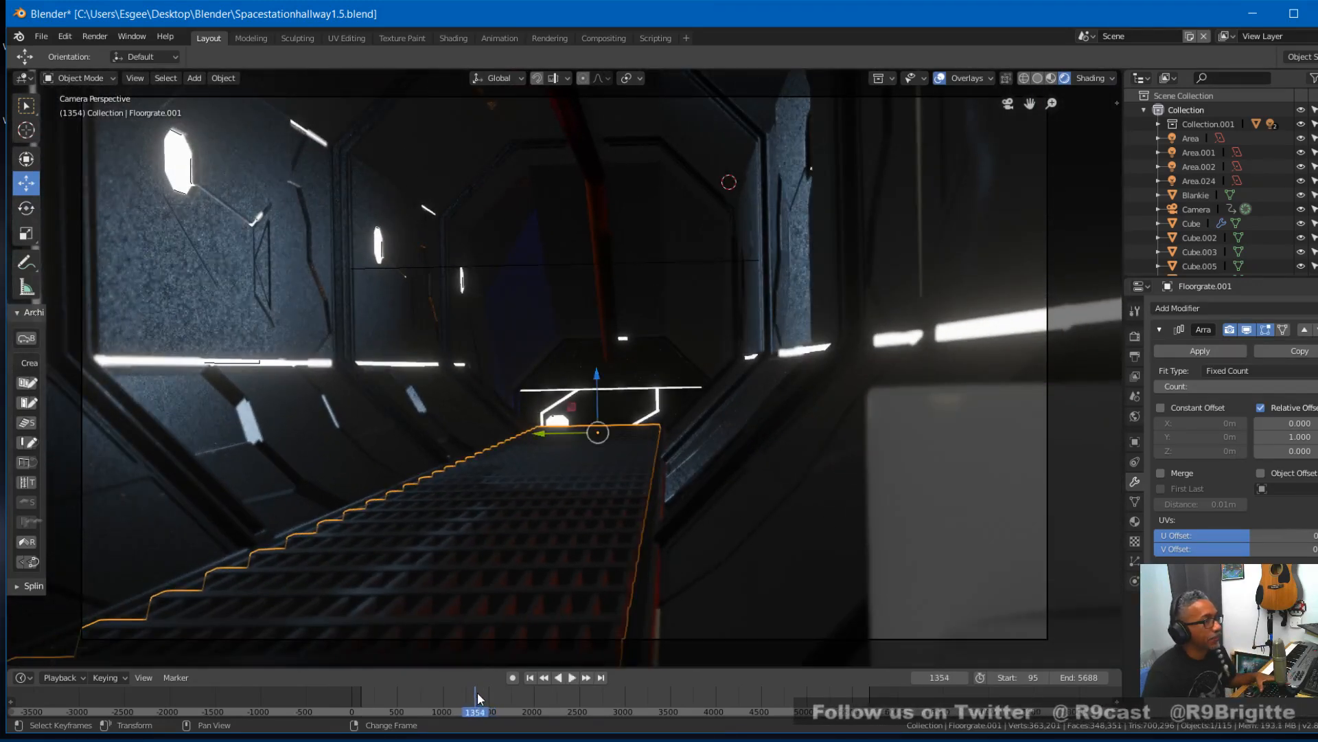
key(space)
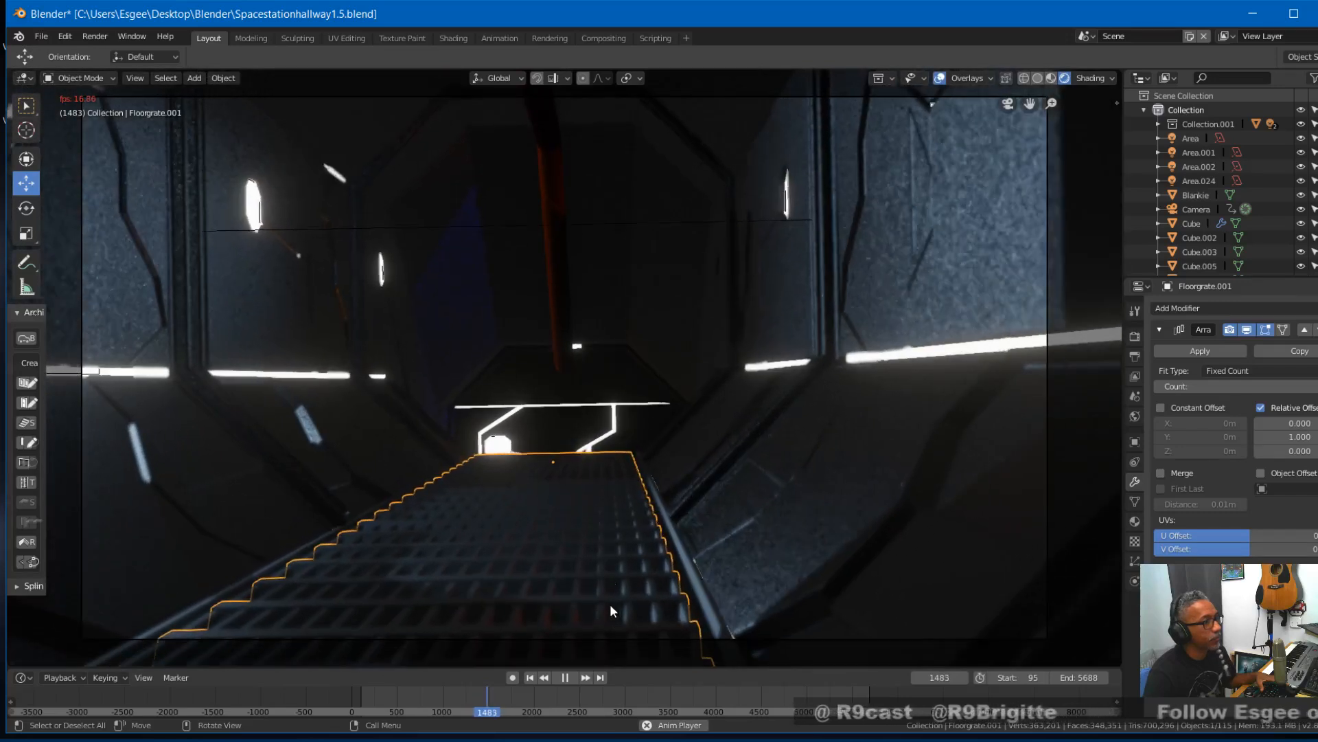
key(space)
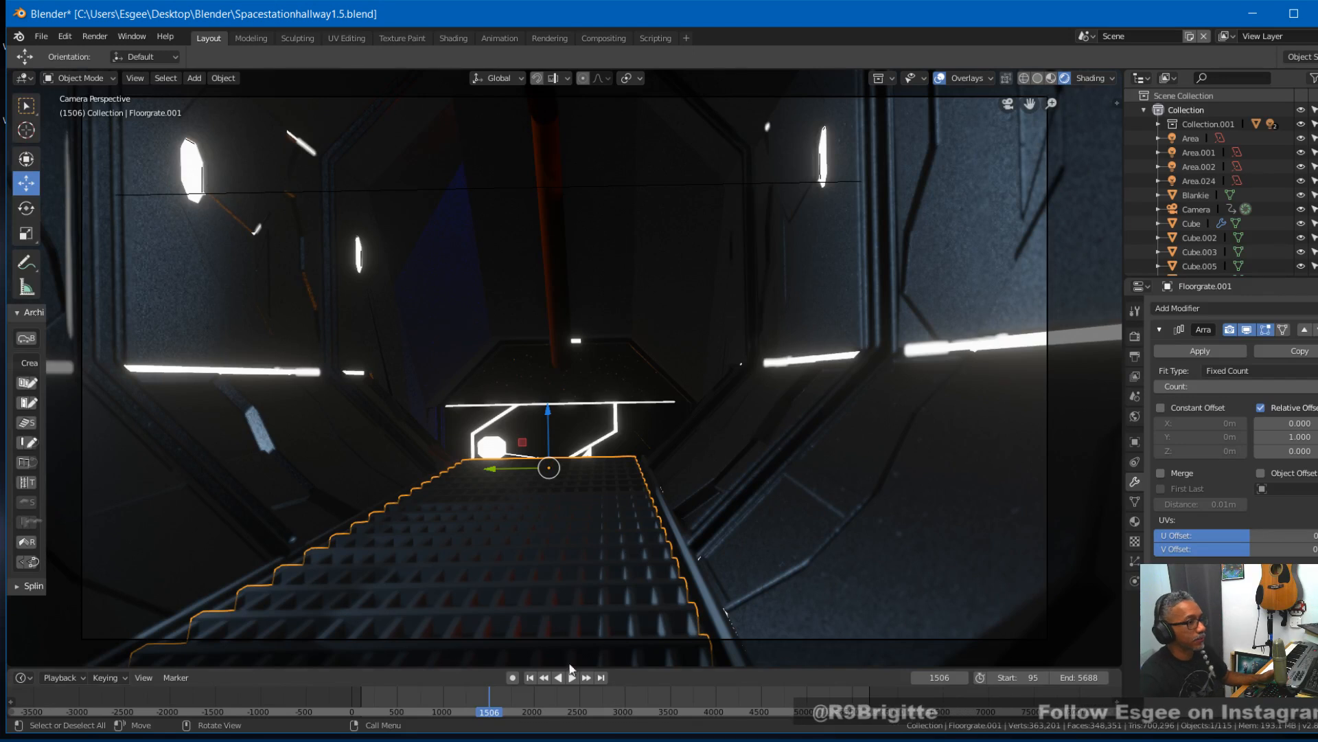
- At frame 1635, duplicate the floor grates and move the copies about 8.3 m along the global X axis
drag(488, 696, 501, 696)
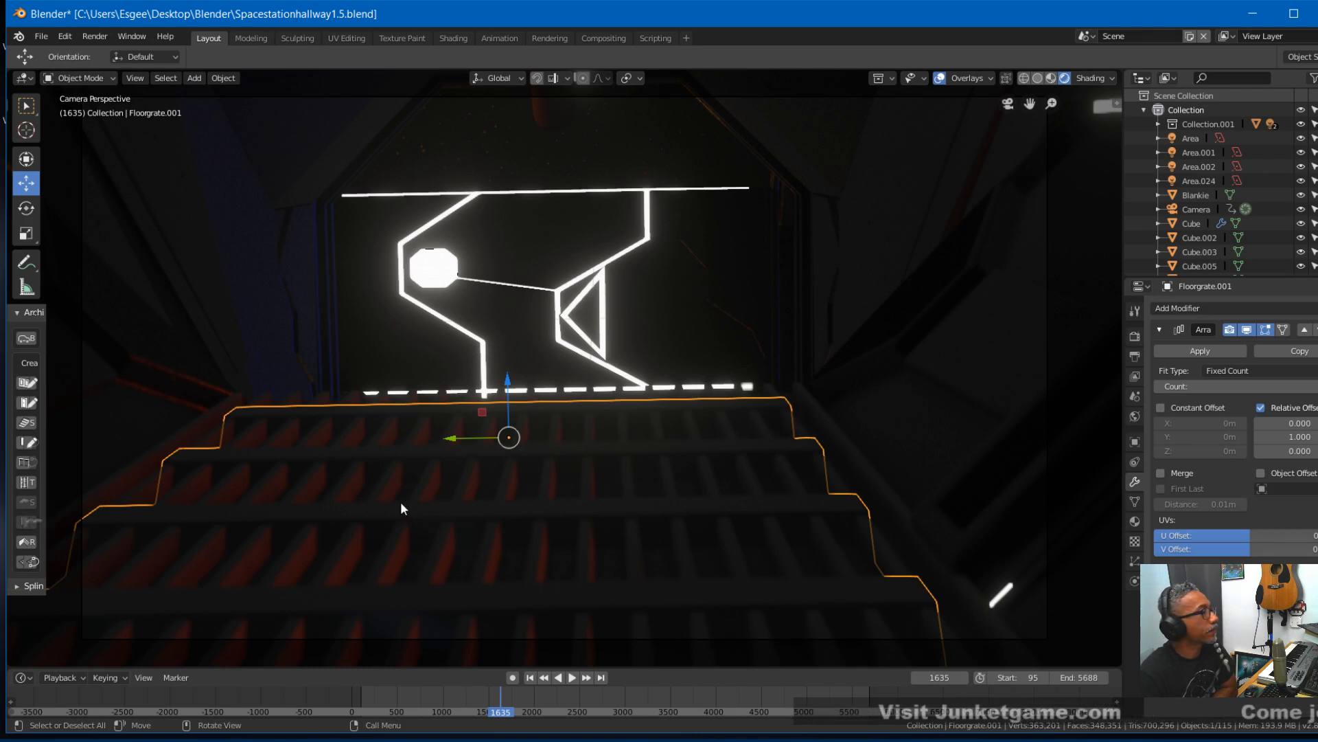
shift+click(521, 465)
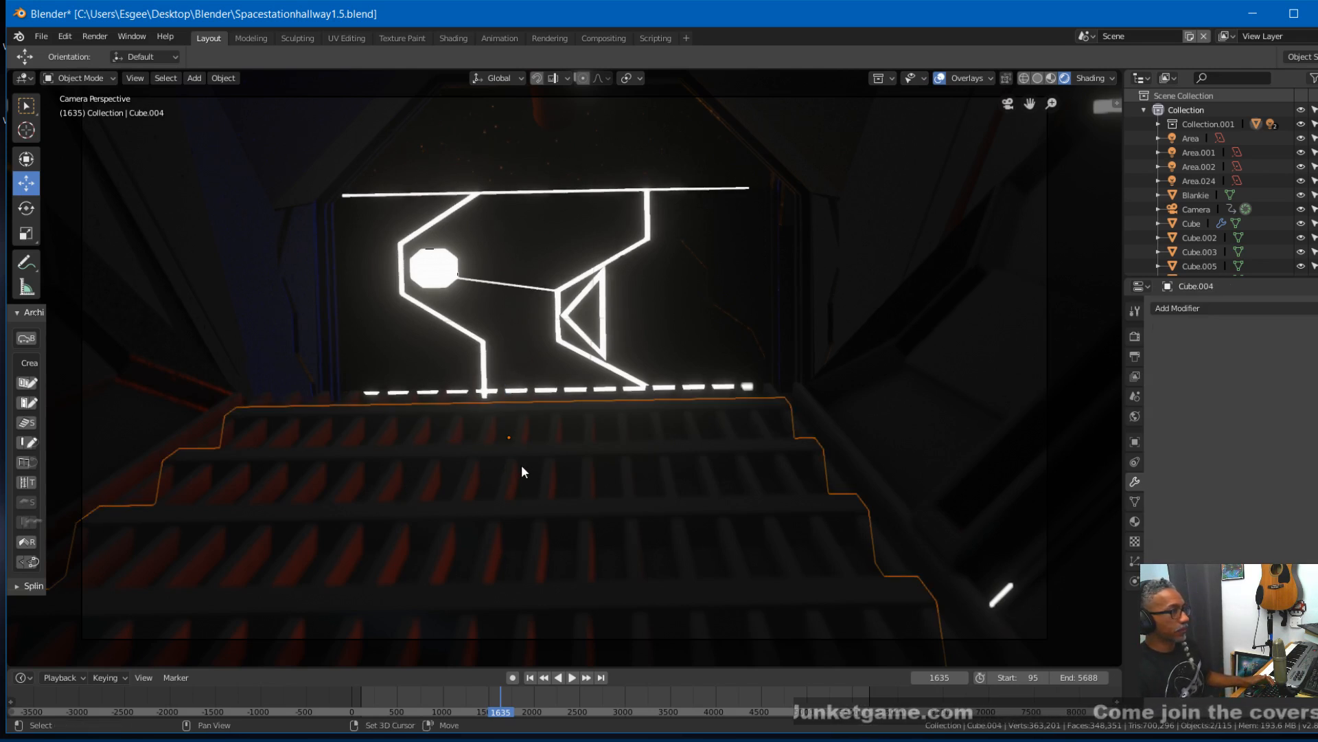
shift+click(560, 389)
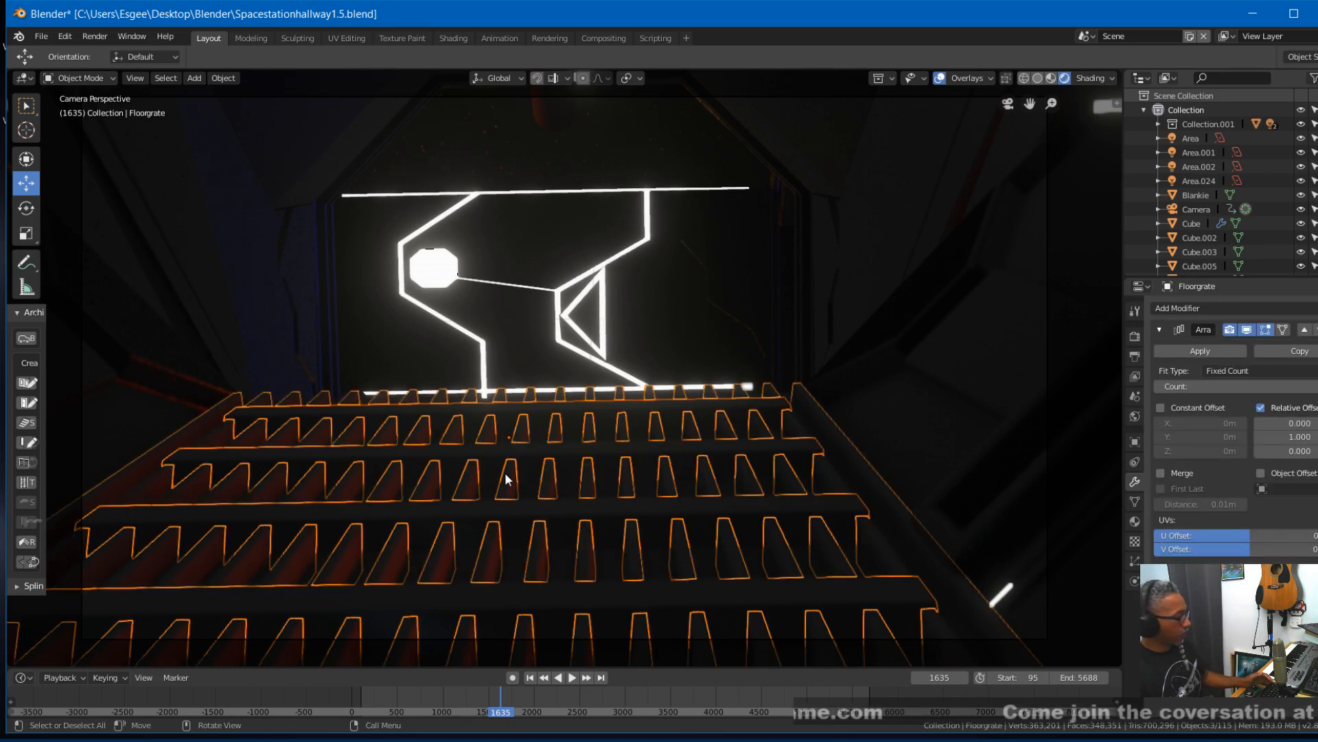
key(shift+d)
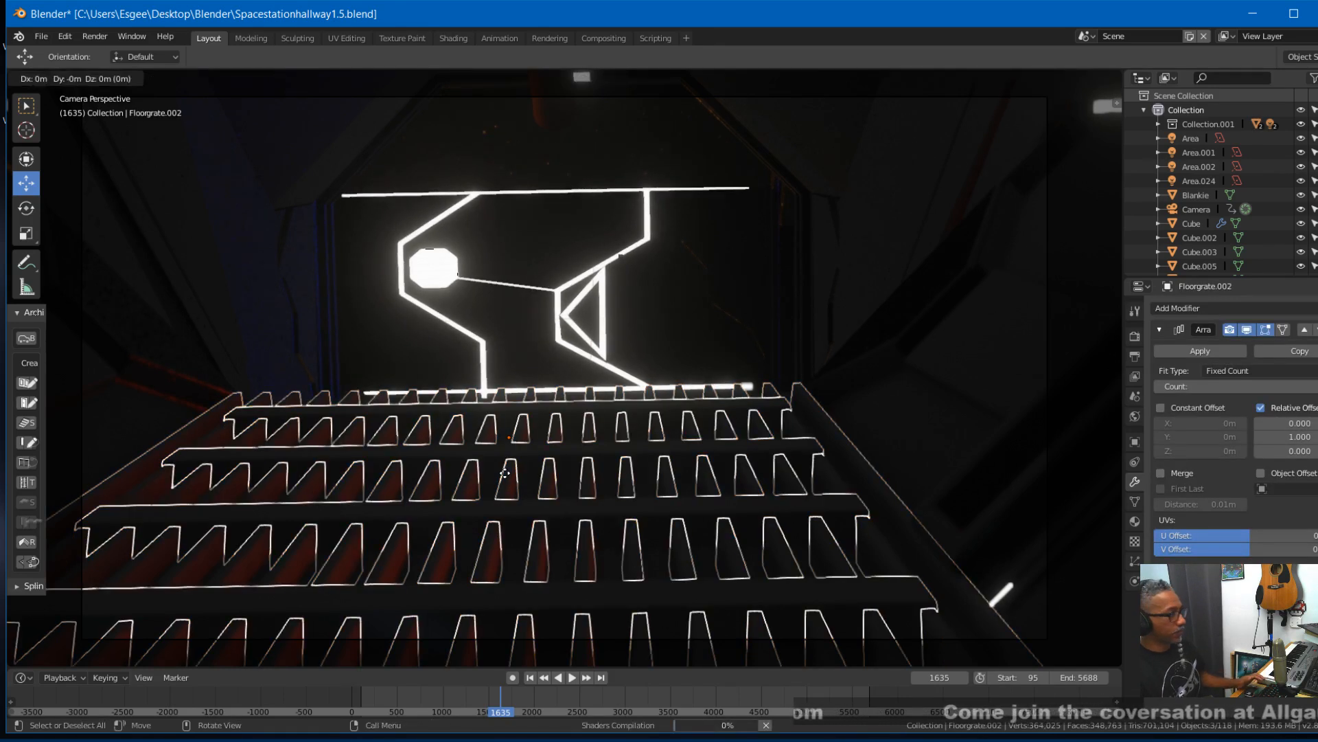
key(x)
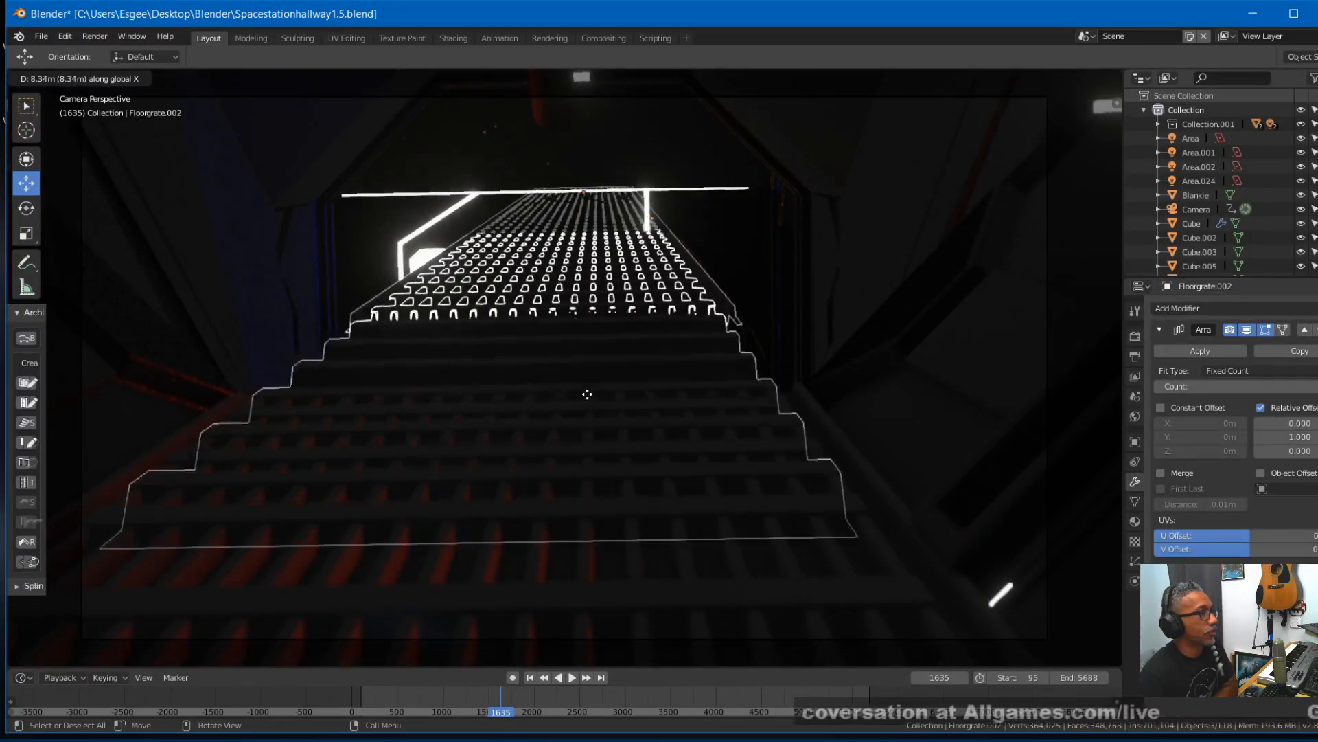
click(587, 394)
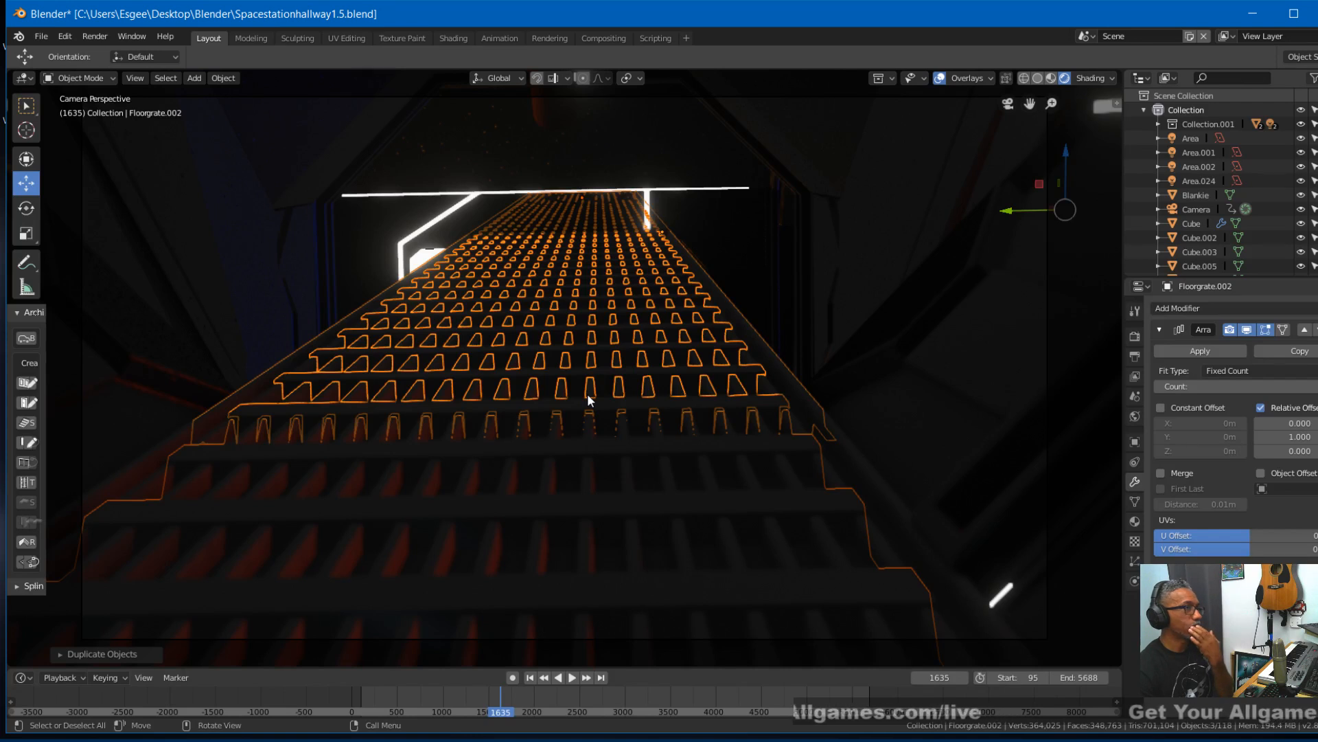
- Try rotating the duplicated grates 180° about the global Z axis, and undo the rotation
text(r)
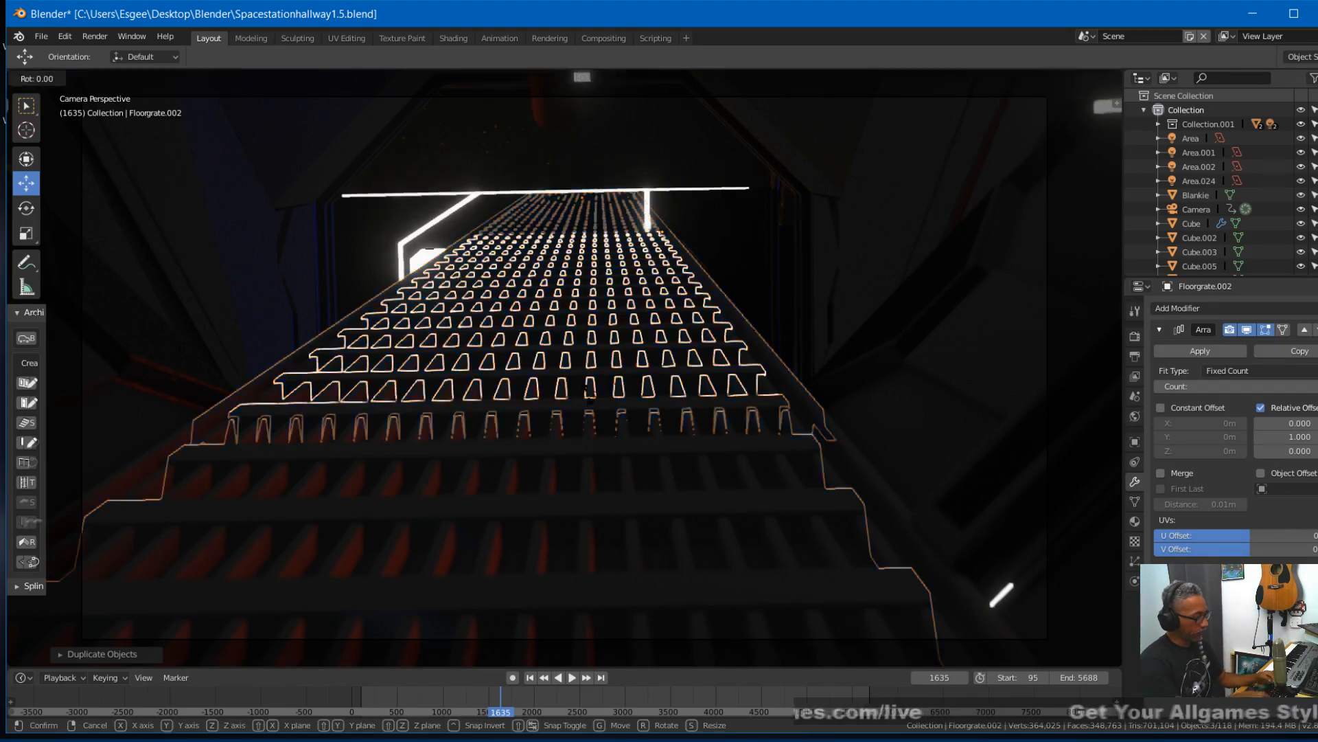
text(180)
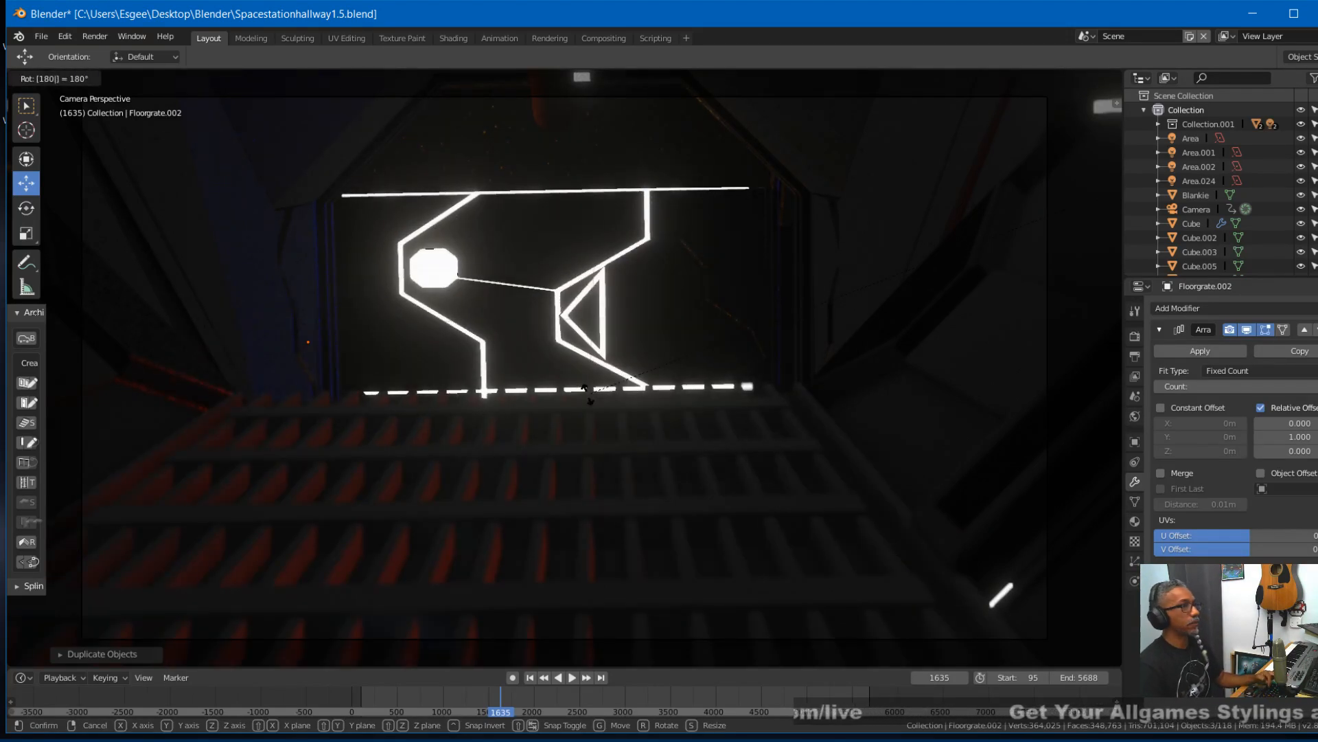
text(z)
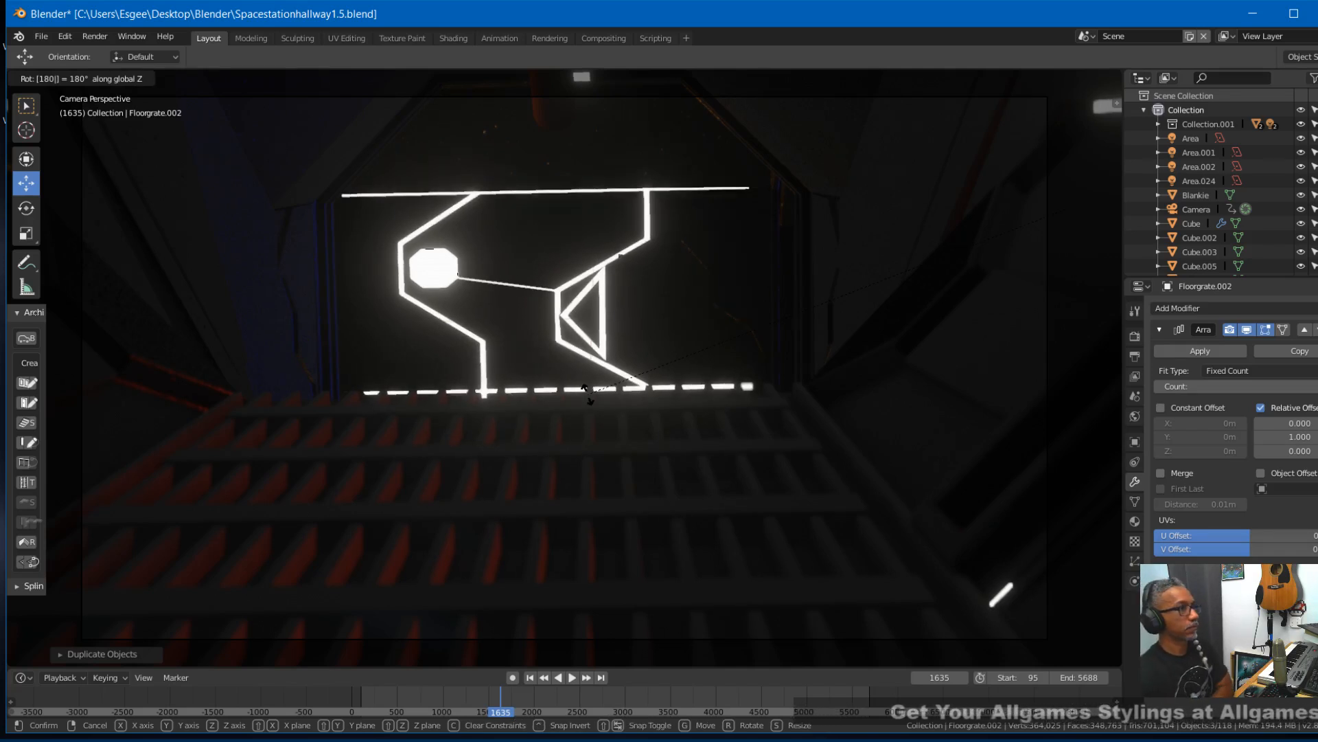
key(Return)
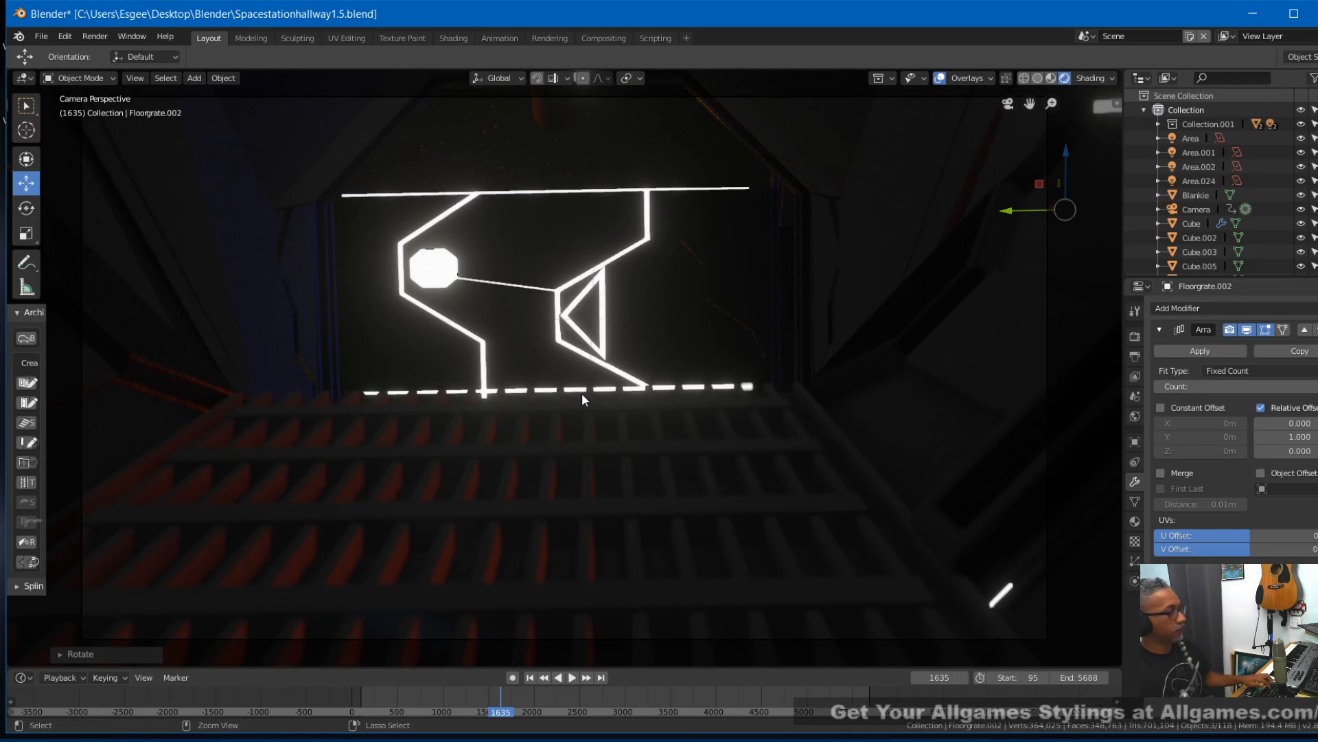
key(ctrl+z)
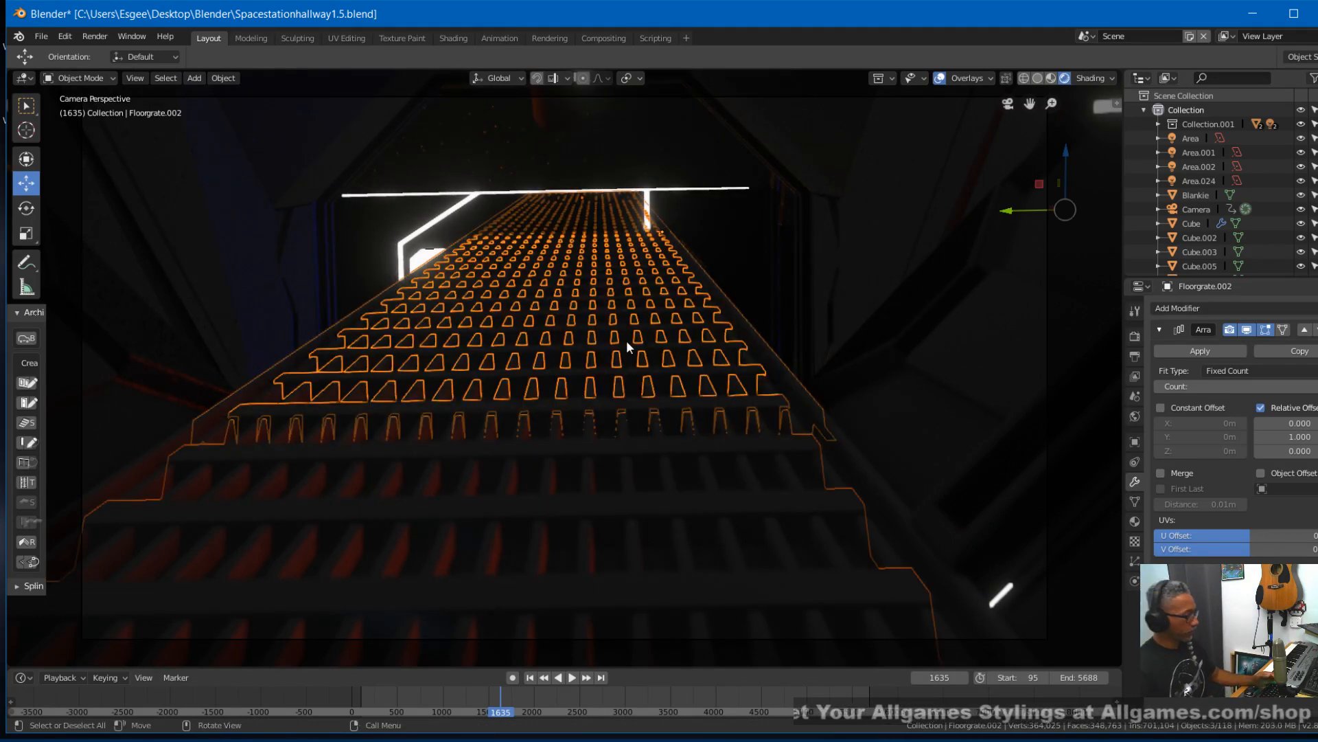
- Rotate the duplicated floor grates by 180° about the global Z axis once more
text(r)
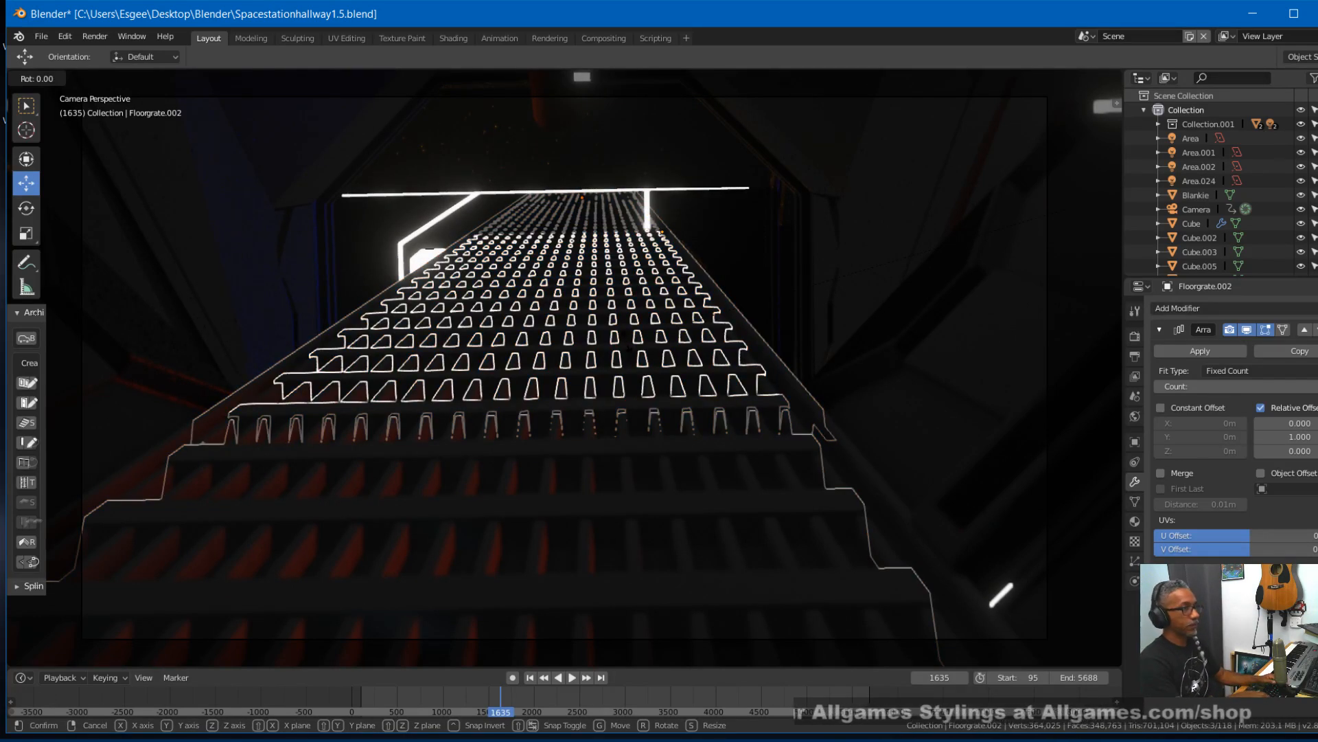
text(180)
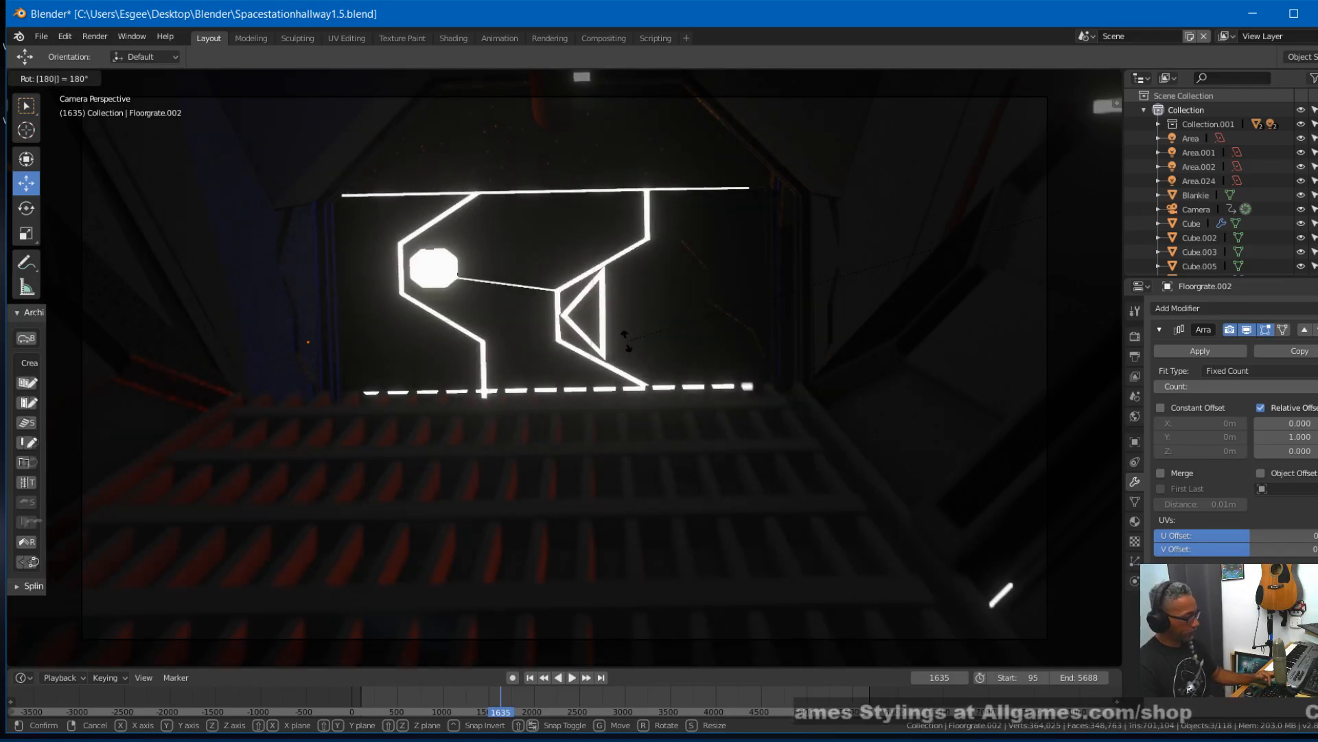
text(z)
key(Return)
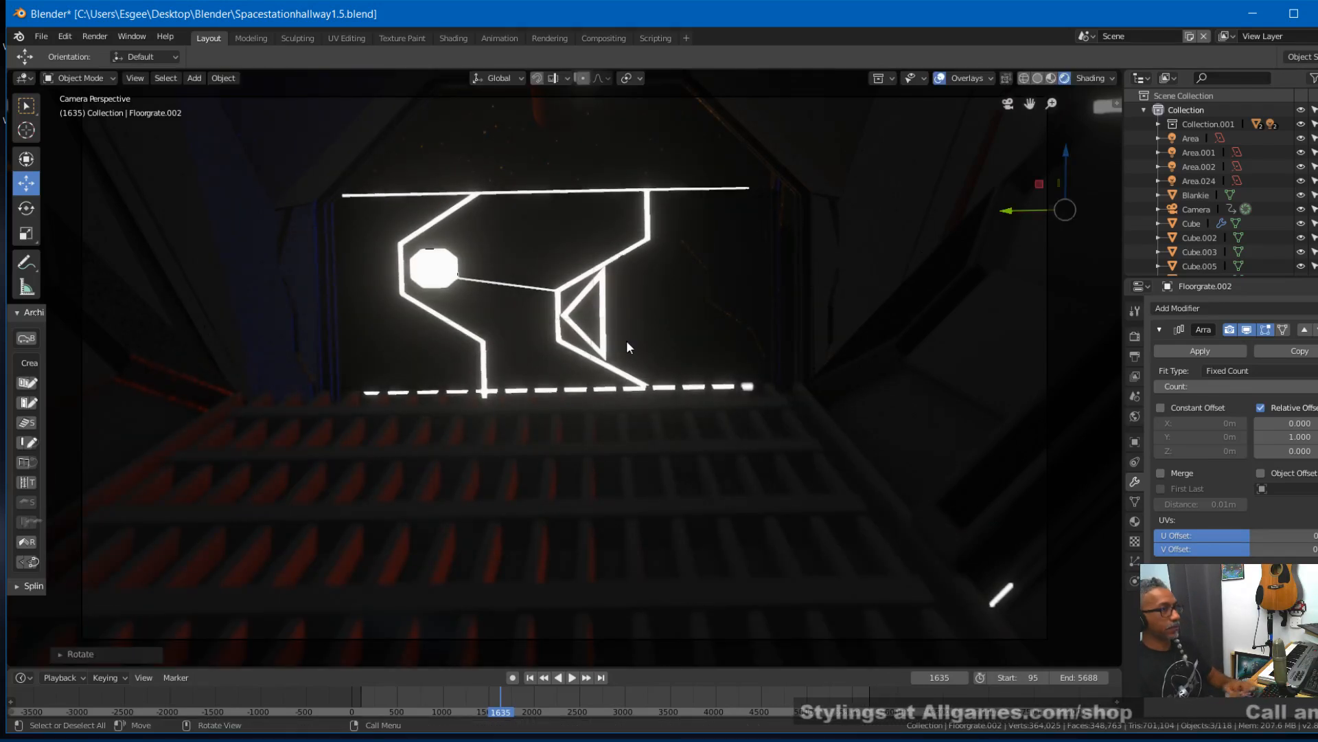
- Switch the viewport to solid shading outside the hallway and undo the rotation and duplication of the grates
scroll(625, 339, down, 4)
scroll(621, 332, up, 4)
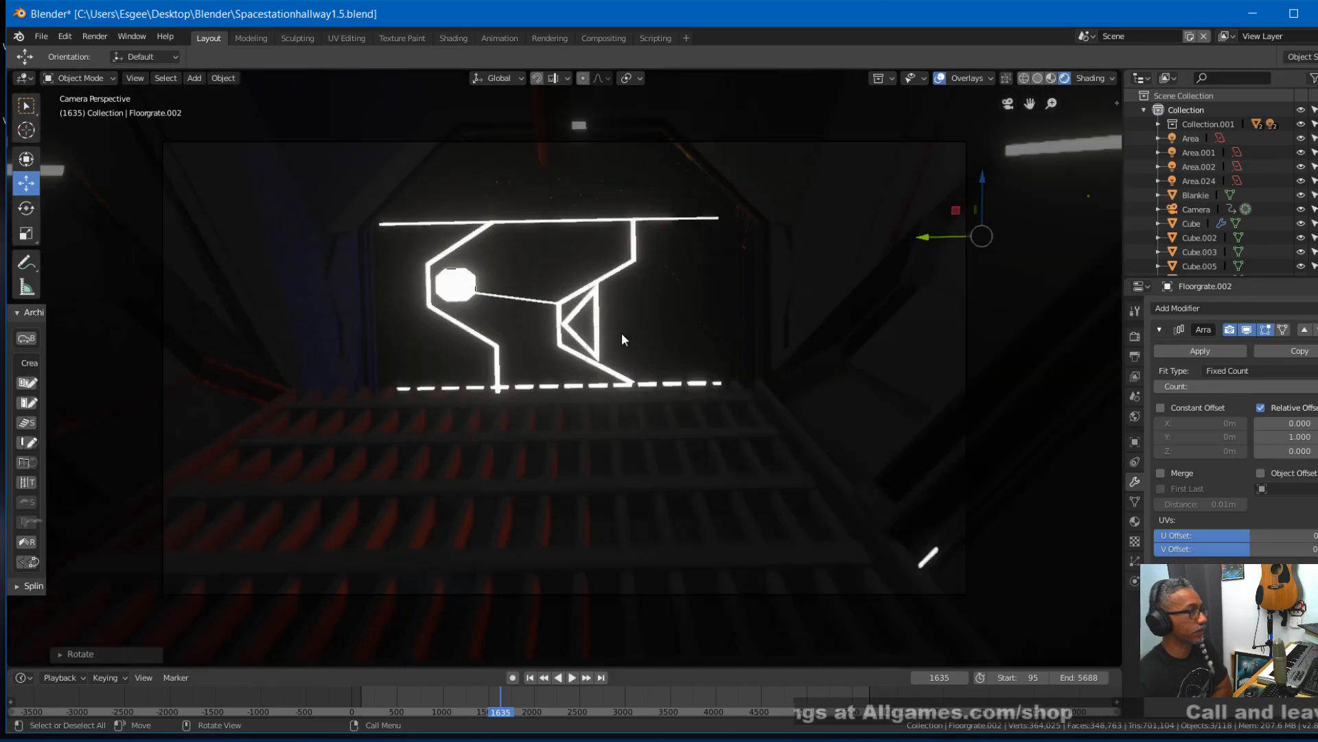
middle_drag(621, 333, 602, 377)
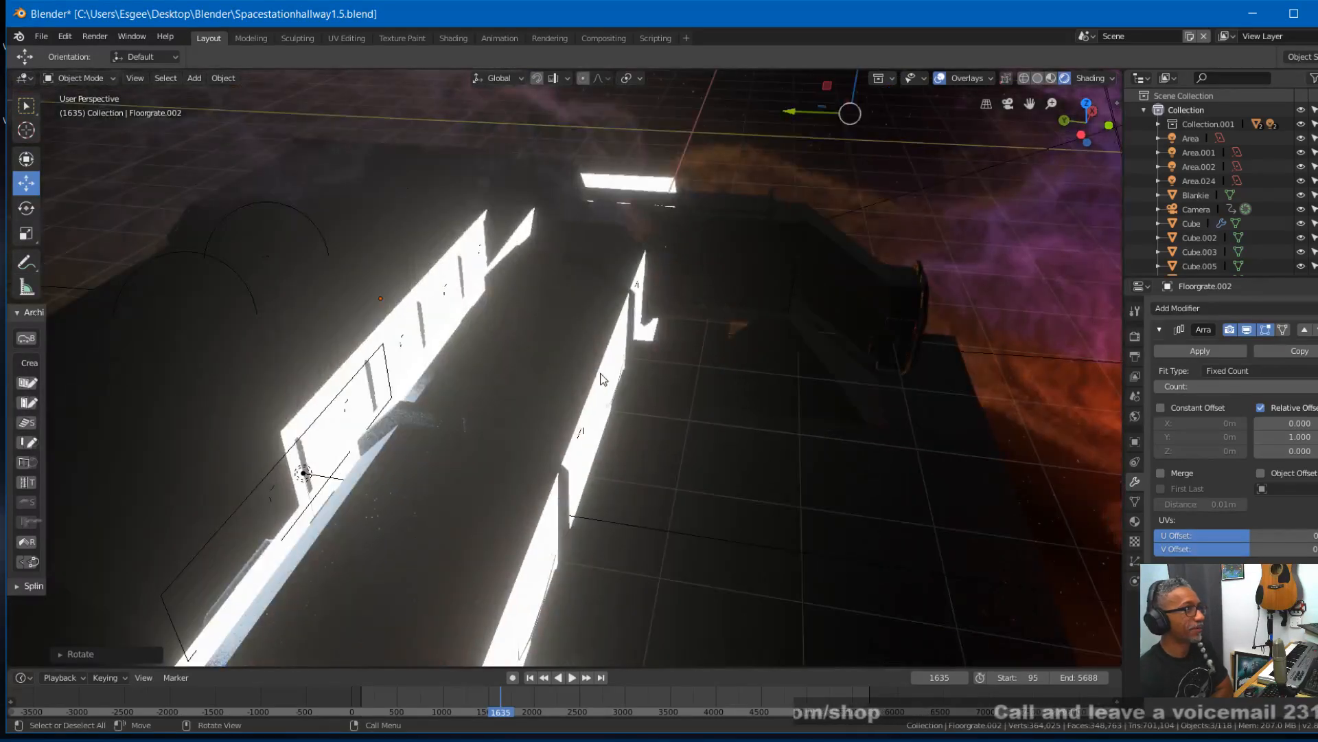
scroll(600, 374, down, 3)
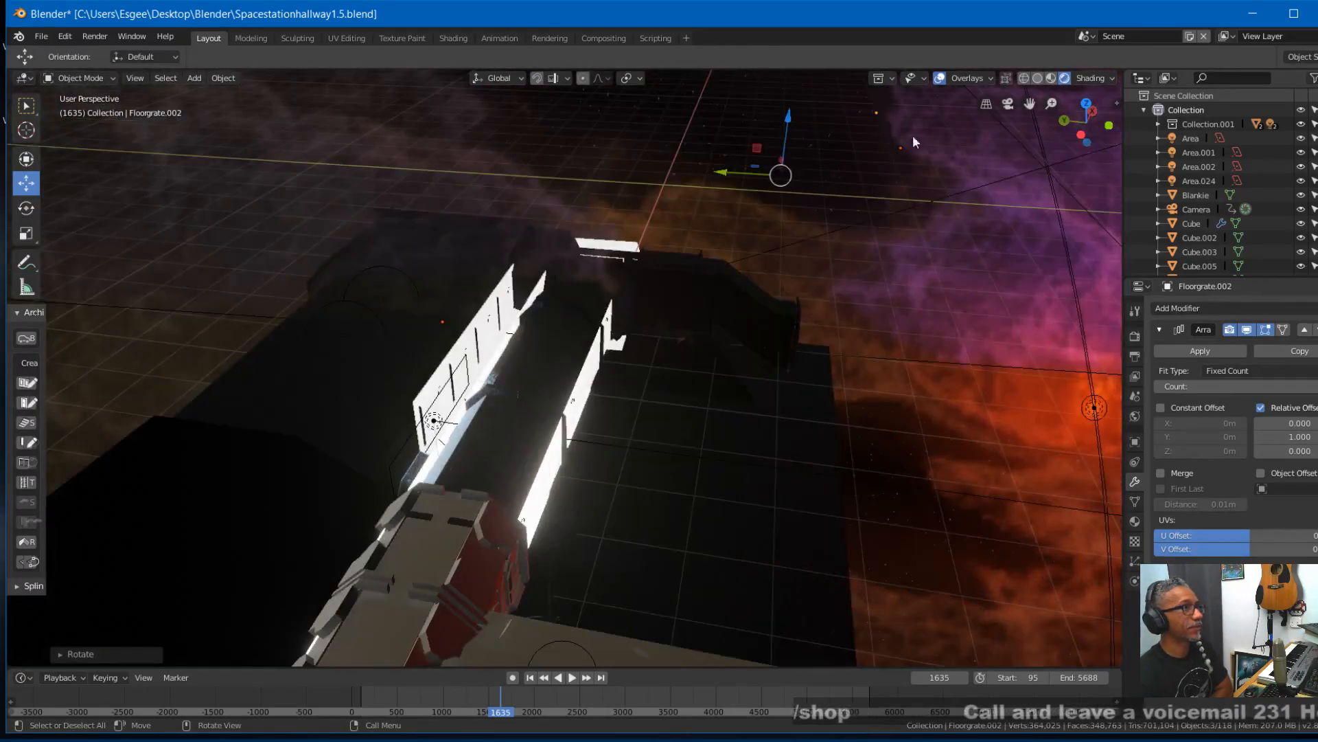
click(1038, 78)
mouse_move(742, 333)
middle_down()
mouse_move(730, 303)
mouse_move(789, 332)
mouse_move(776, 305)
mouse_move(694, 298)
mouse_move(805, 274)
mouse_move(740, 321)
mouse_move(739, 293)
middle_up()
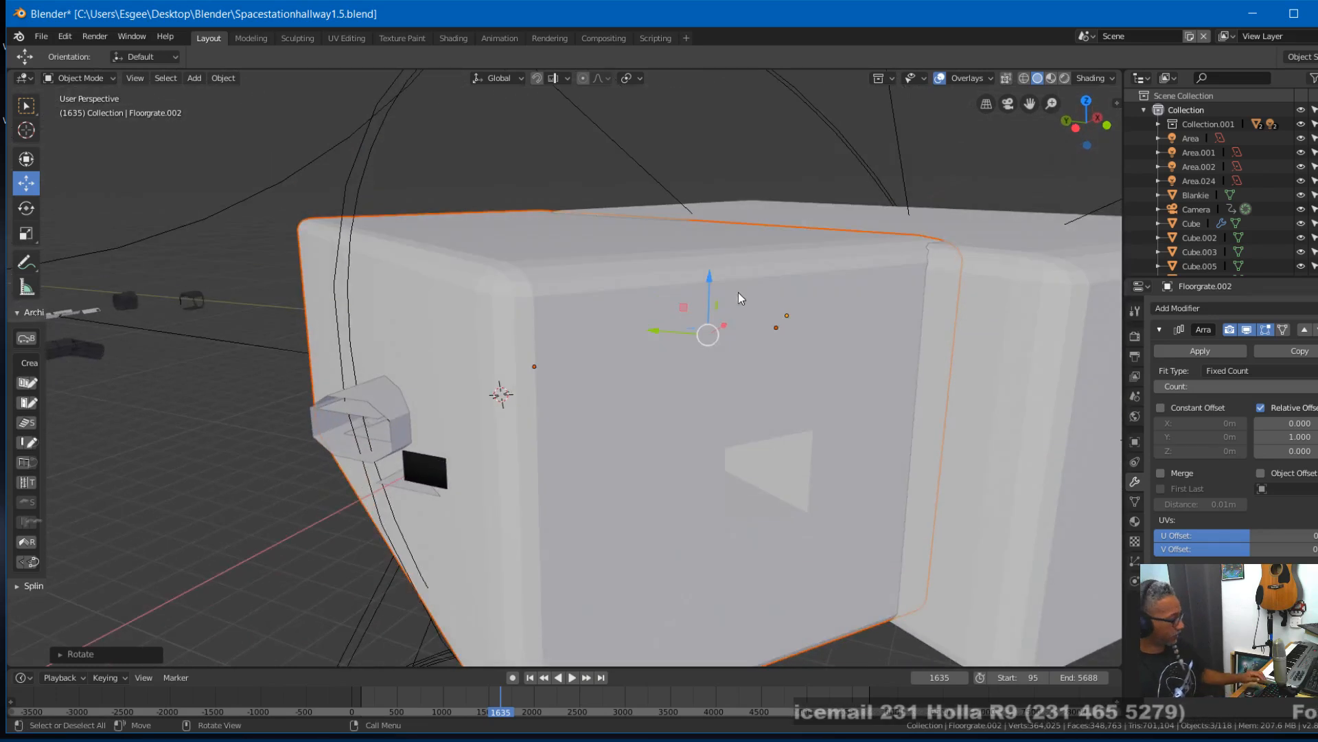
key(ctrl+z)
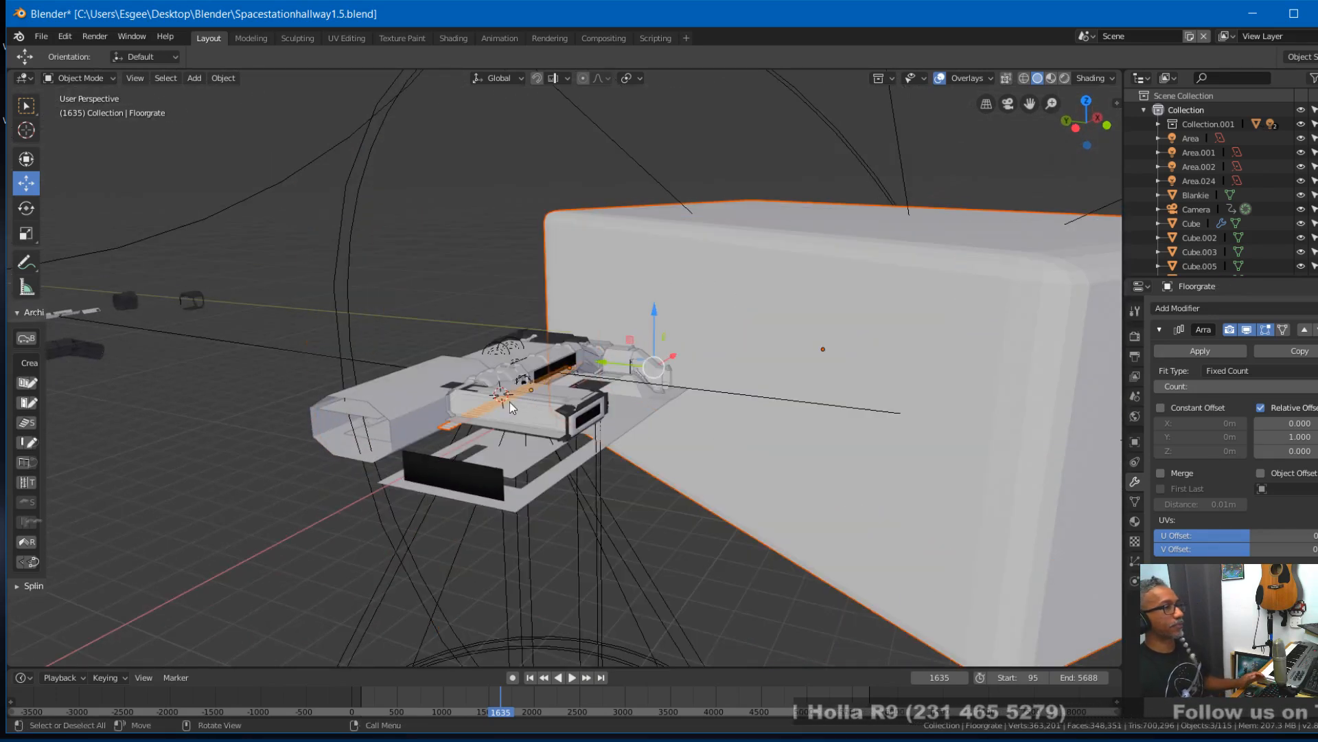
- Lower the array count of the crosswise floor grate and check its coverage through the camera at frame 1401
scroll(480, 410, up, 4)
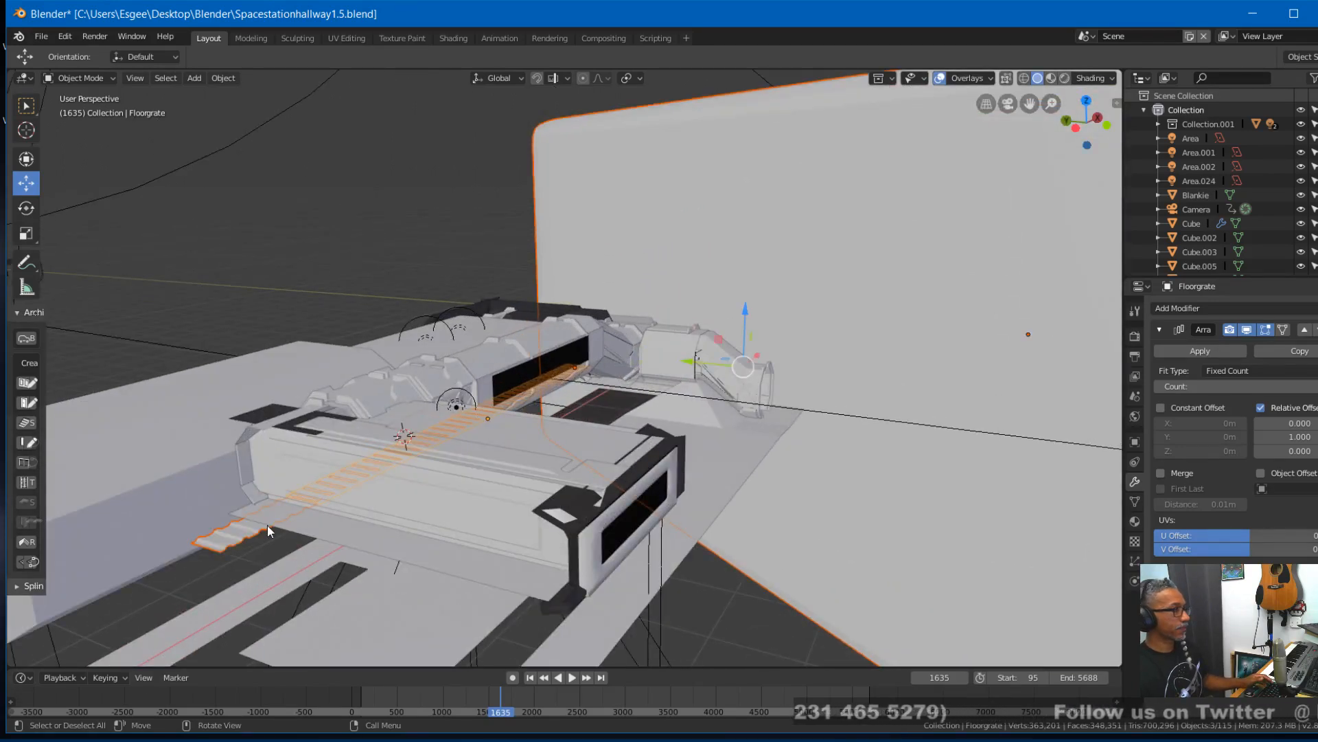
click(274, 526)
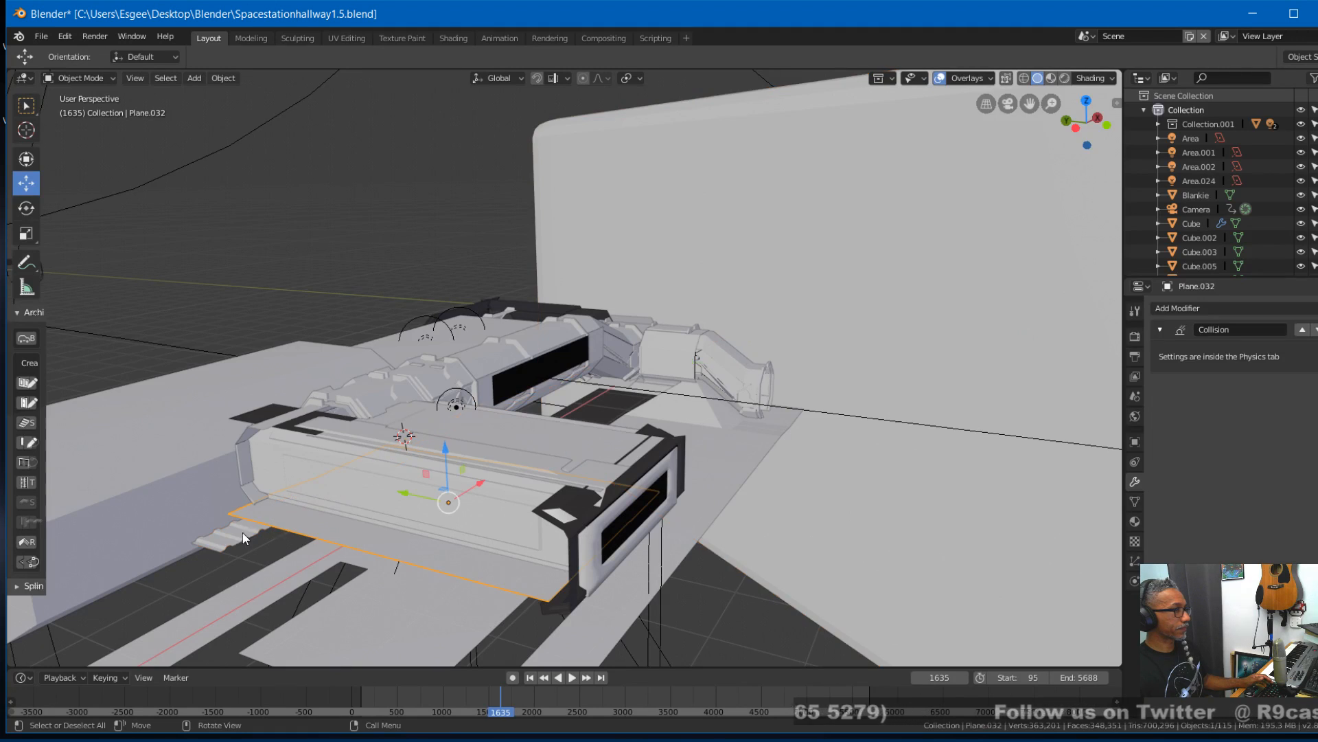
click(242, 533)
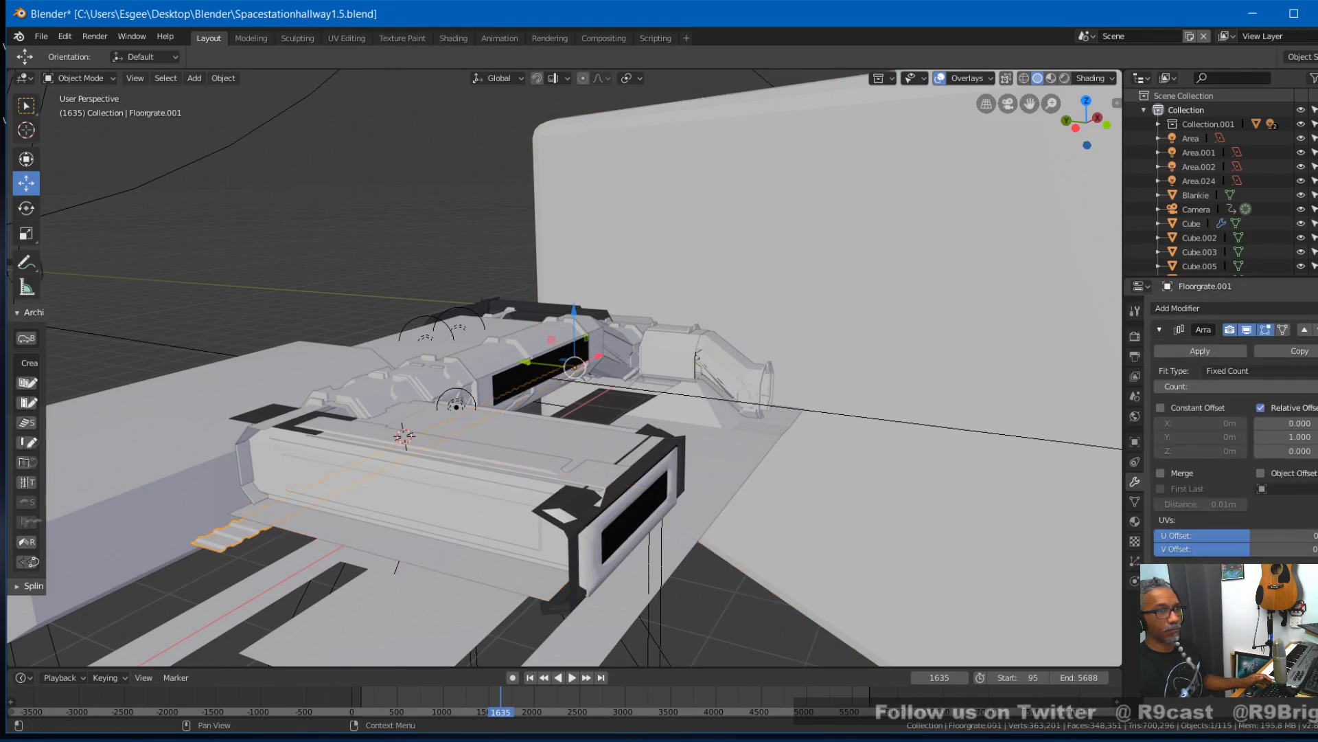
click(1161, 387)
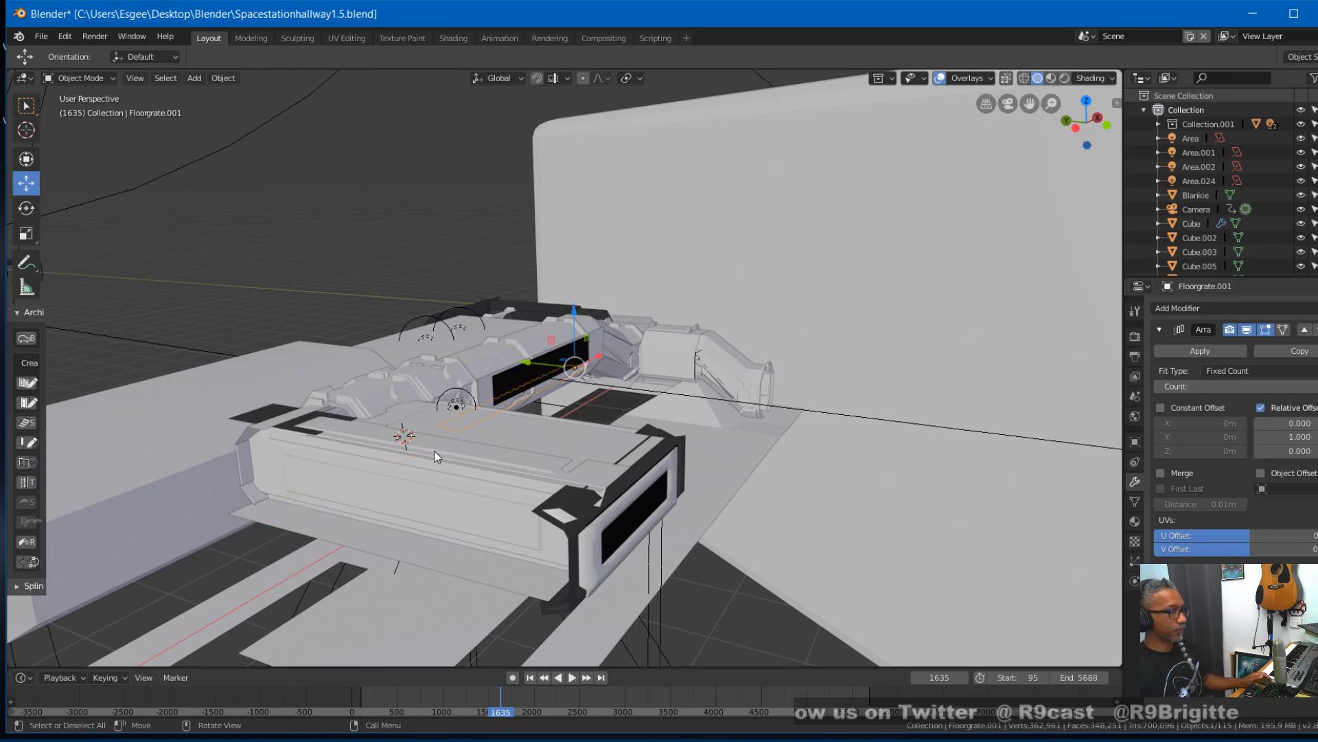
key(KP_0)
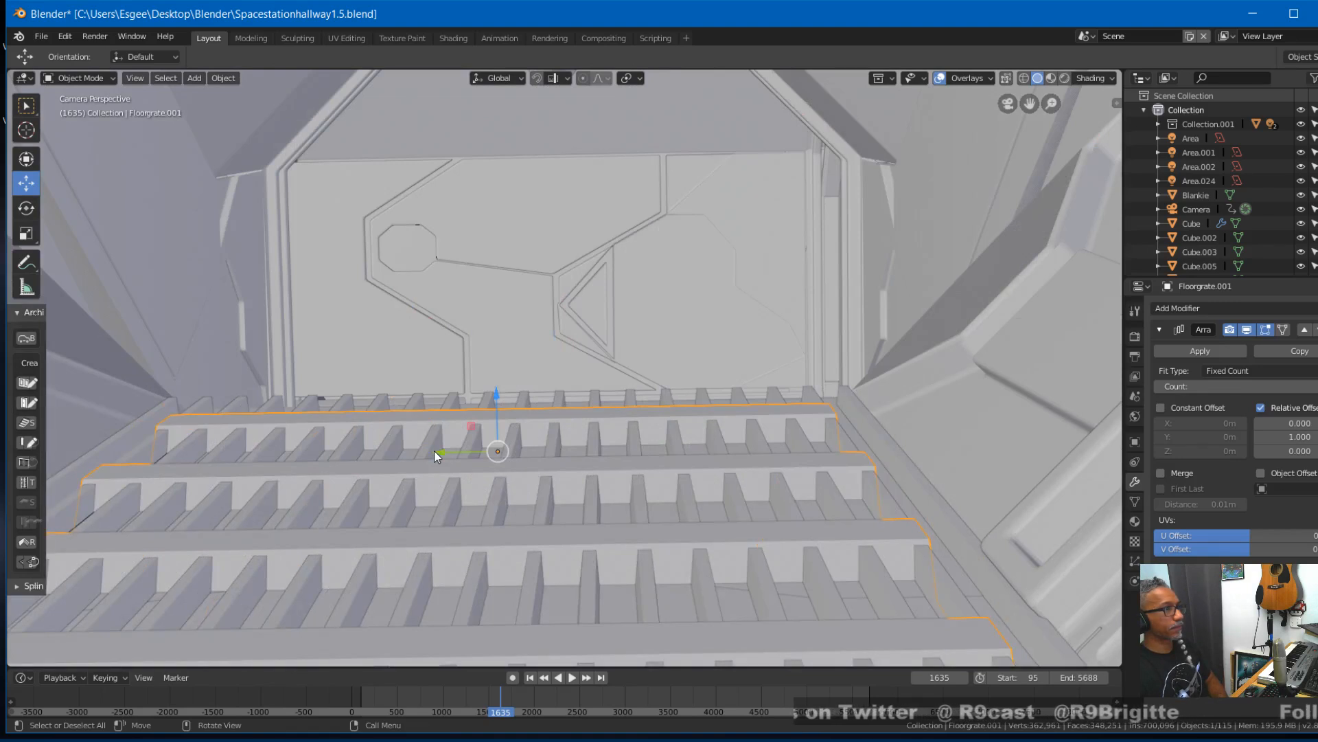
right_drag(507, 702, 474, 708)
key(space)
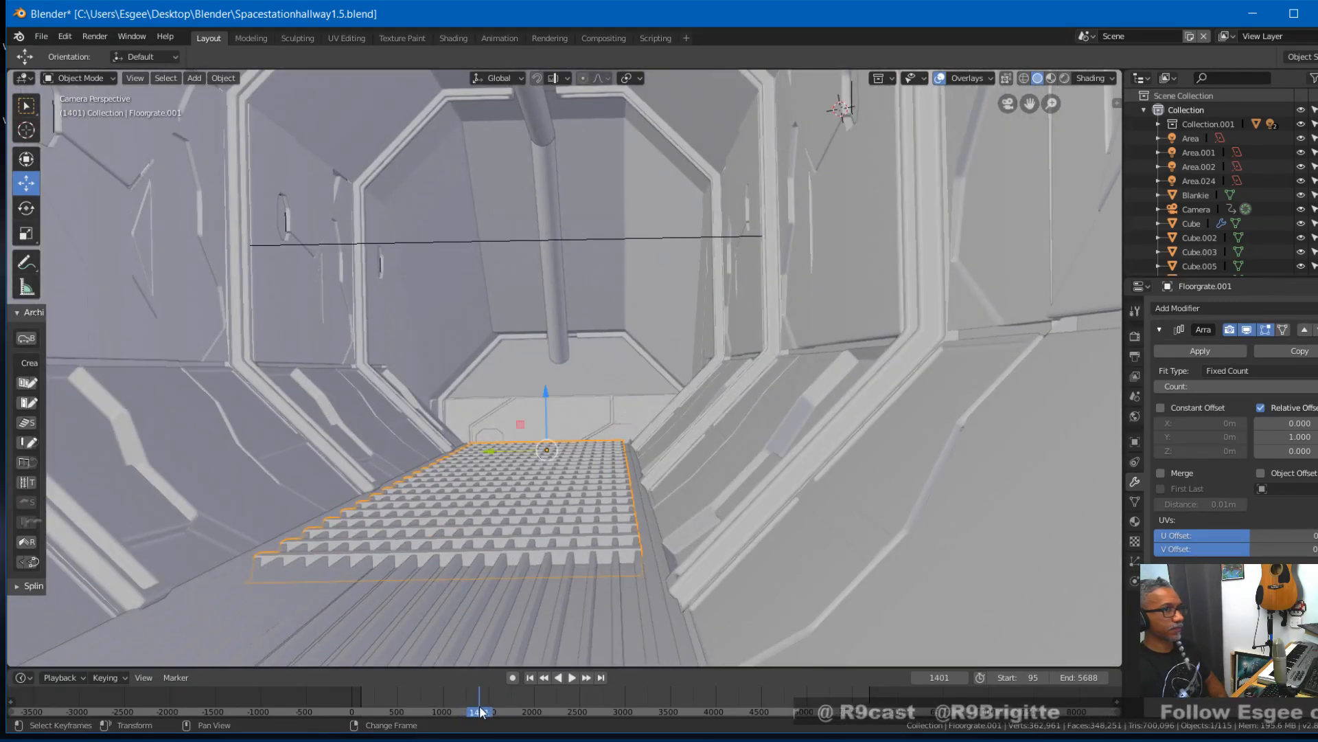
- Raise the crosswise grate's array count so it covers the walkway, and check it at frame 1378
drag(1283, 387, 1290, 387)
key(space)
mouse_move(482, 706)
mouse_down()
mouse_move(457, 706)
mouse_move(491, 707)
mouse_move(479, 709)
mouse_up()
key(space)
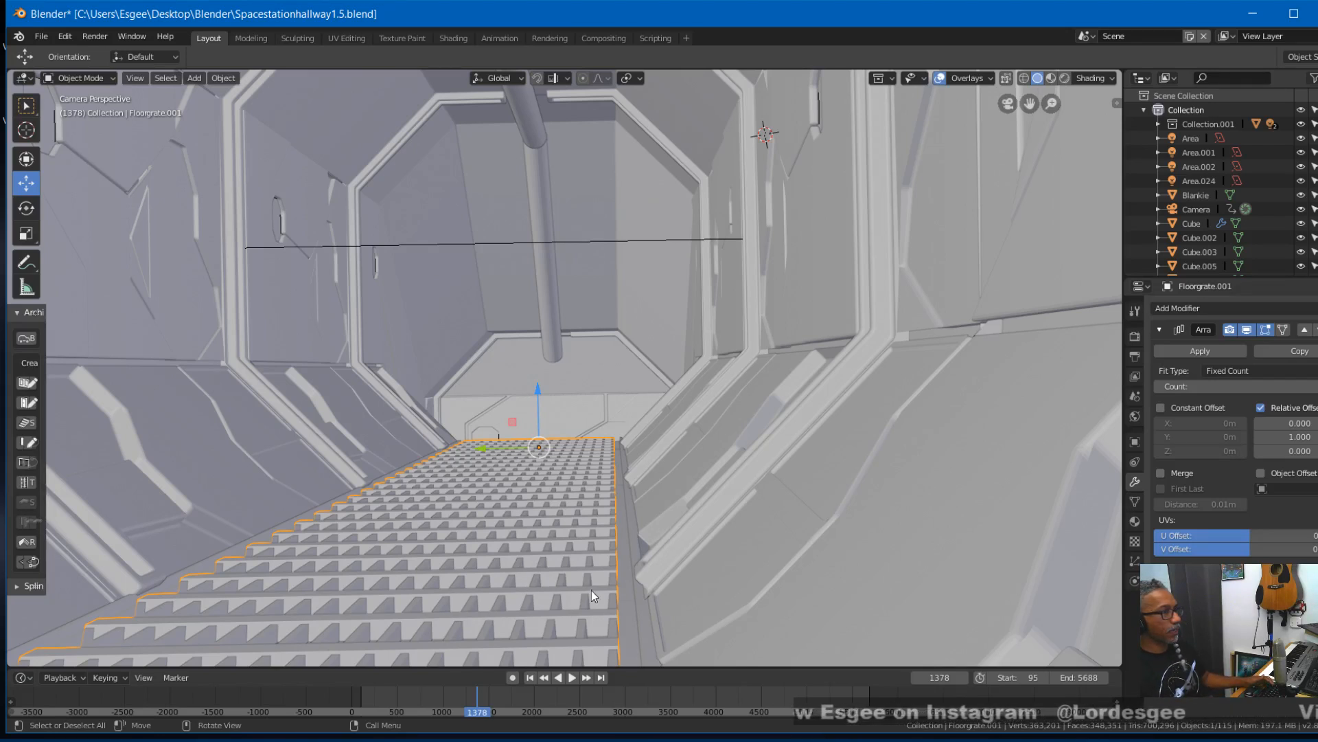
- Select both floor grates and duplicate them, moving the copies about 2.5 m along the global X axis
click(520, 629)
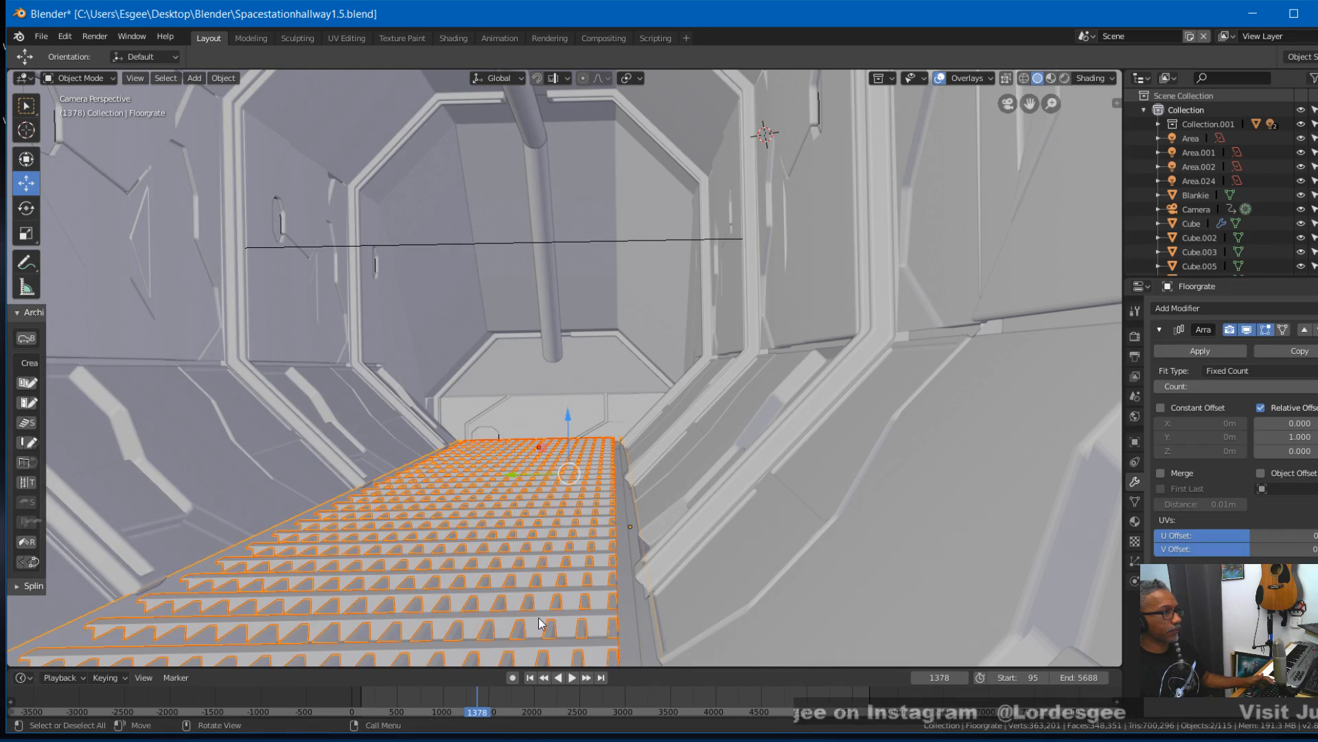
scroll(554, 603, down, 4)
middle_drag(554, 603, 552, 606)
scroll(554, 603, down, 5)
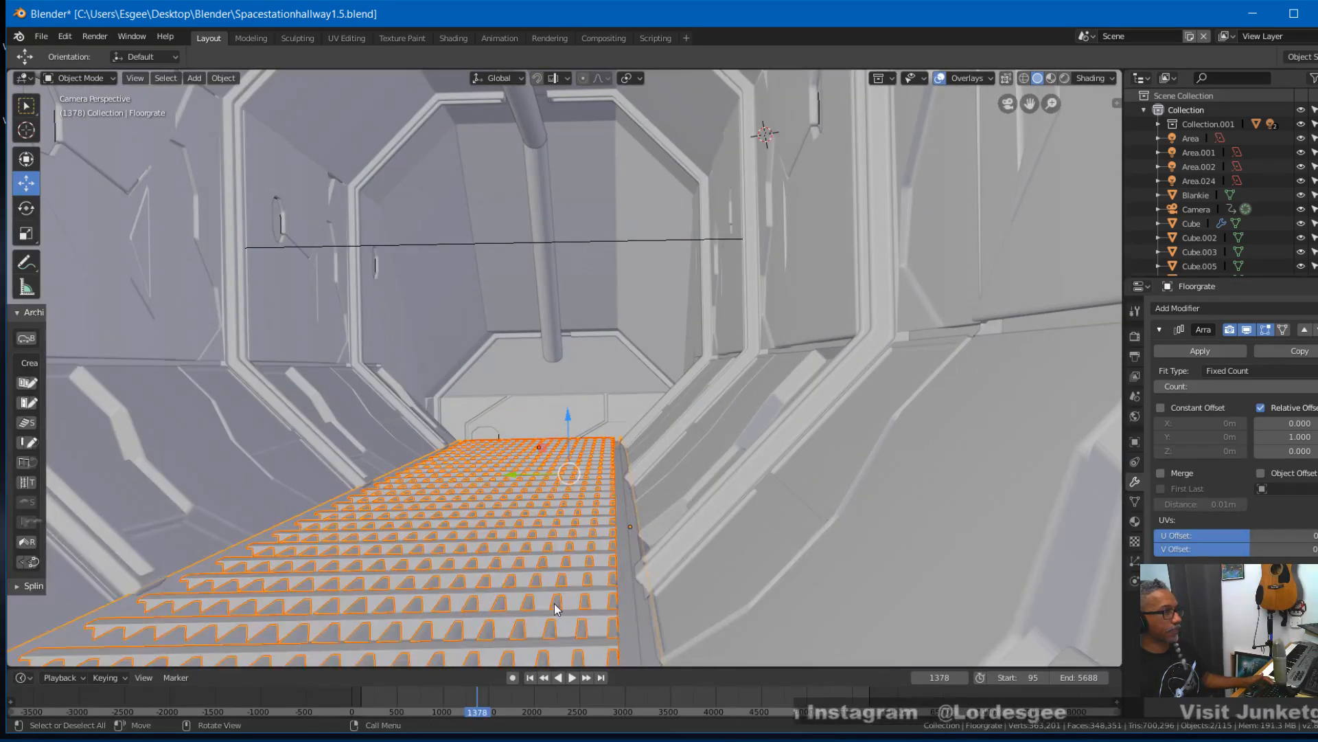
scroll(626, 553, down, 8)
middle_drag(614, 559, 583, 581)
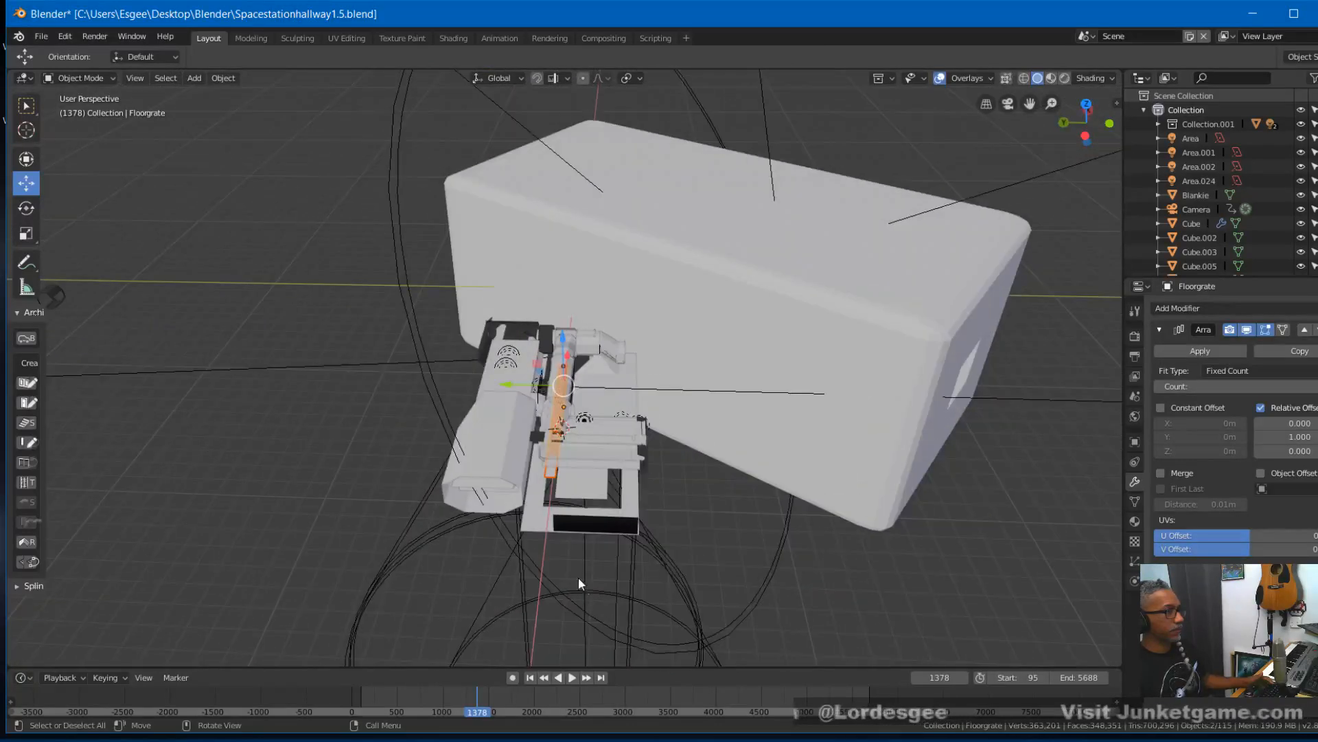
scroll(579, 575, up, 5)
scroll(582, 583, up, 3)
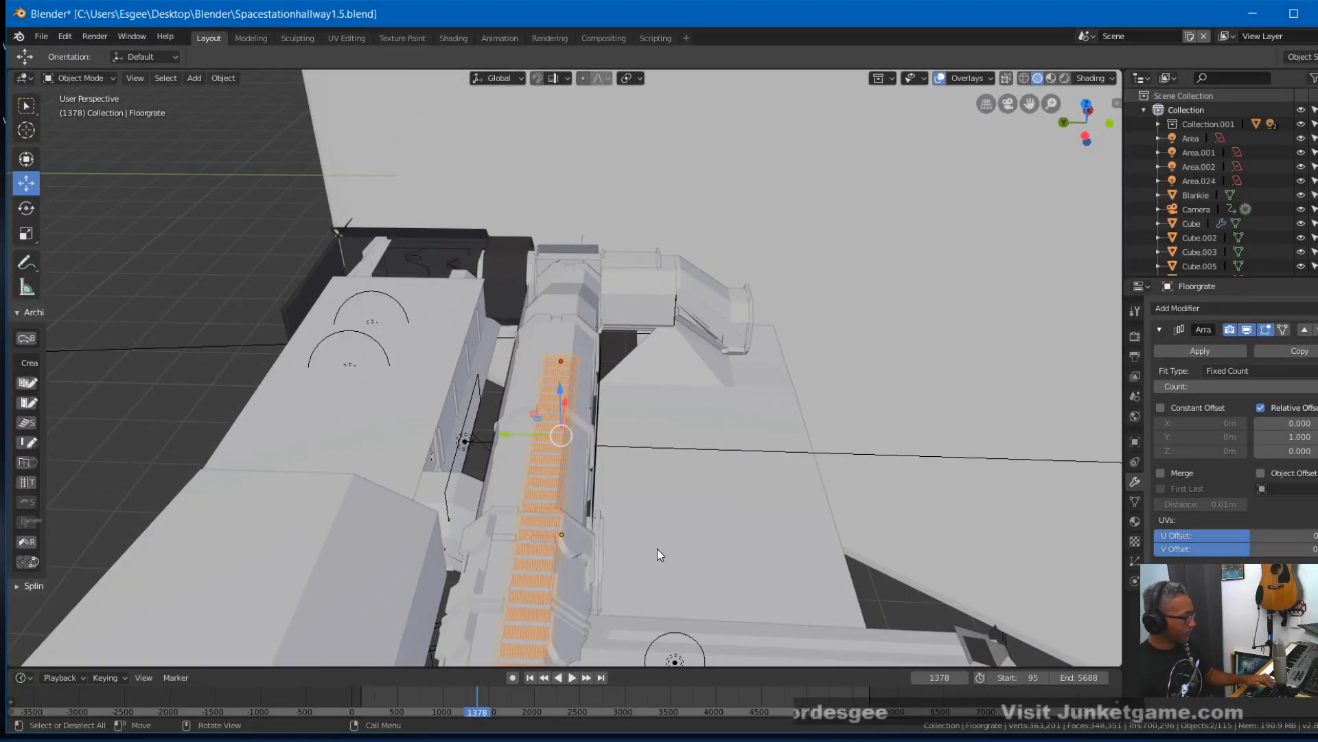
key(shift+d)
key(x)
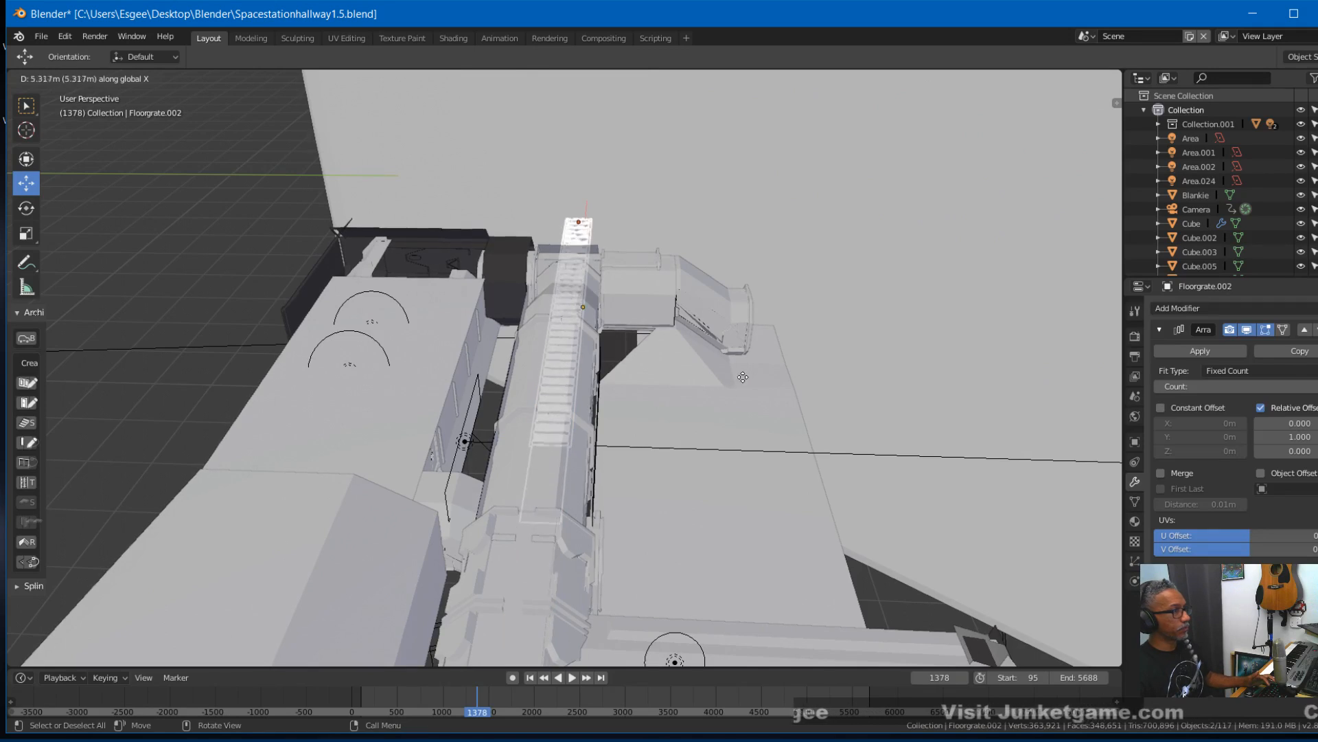
click(685, 453)
middle_drag(686, 455, 704, 413)
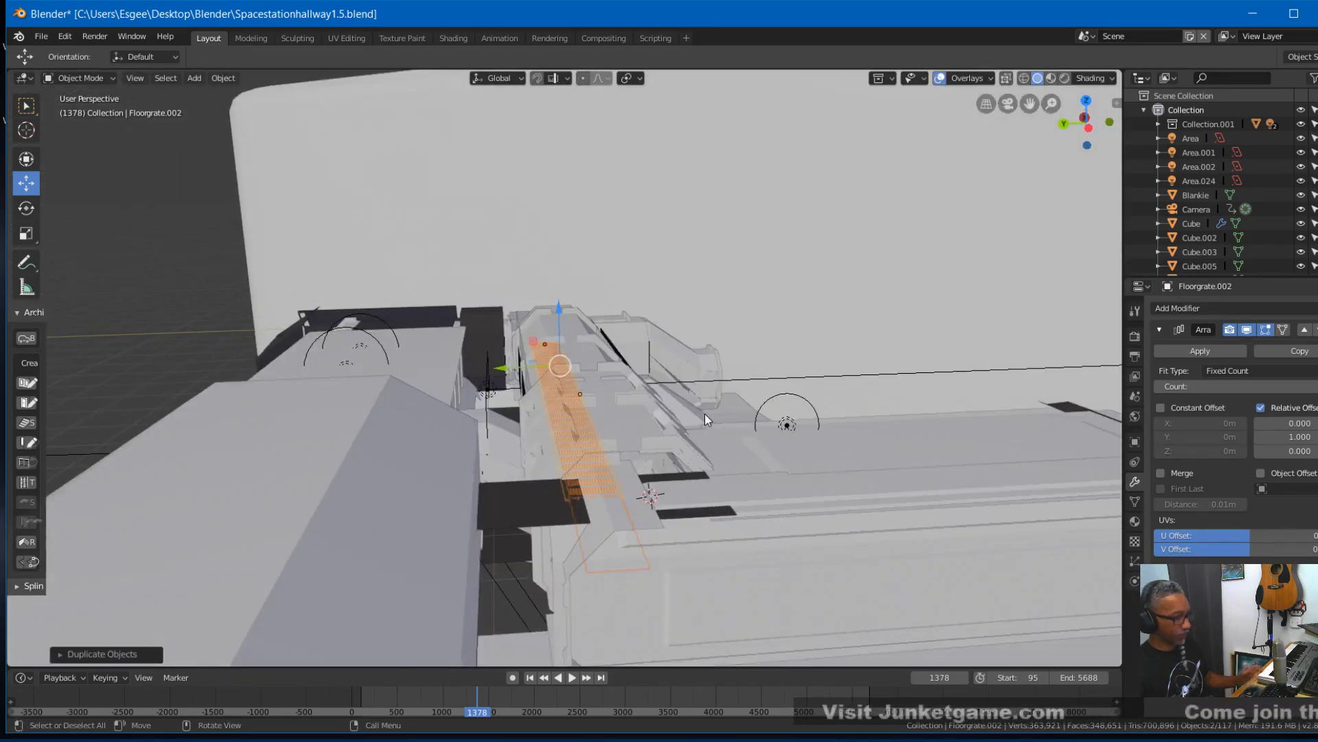
- Rotate the duplicated floor grates 180° about the global Z axis
key(KP_0)
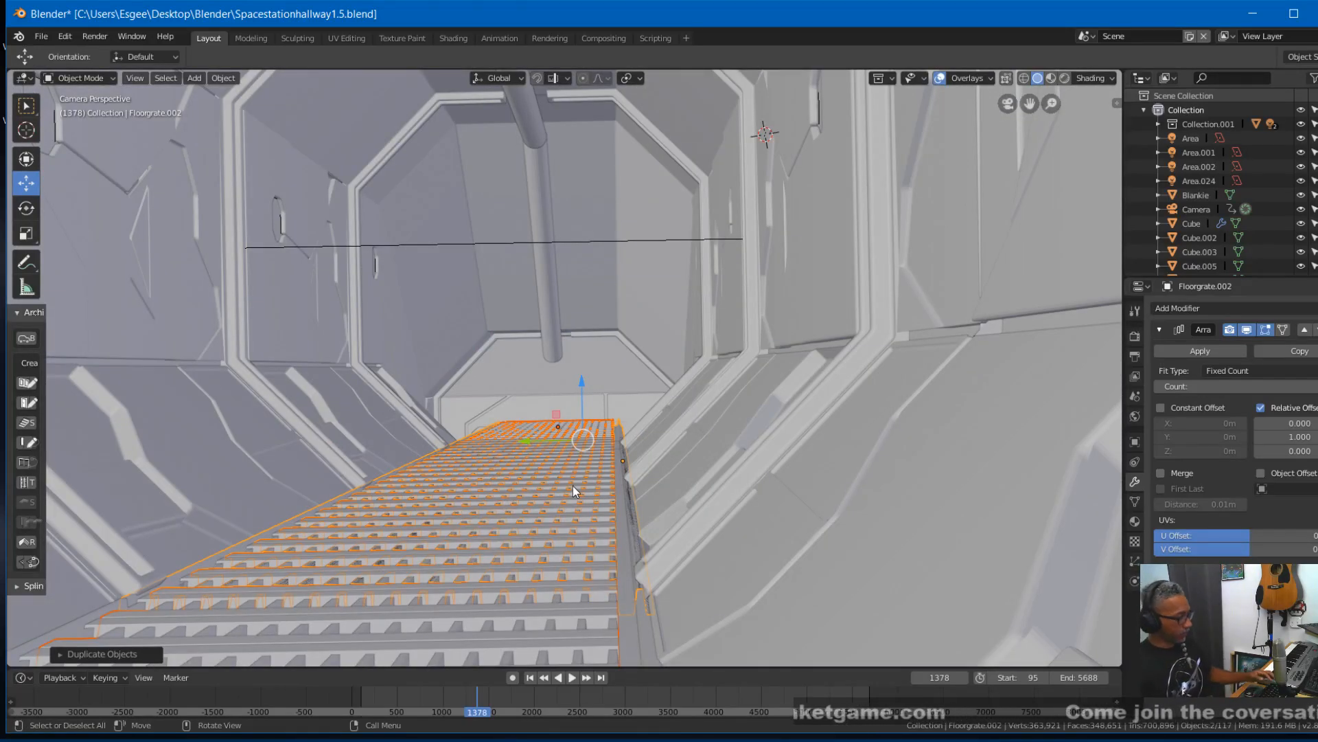
key(KP_0)
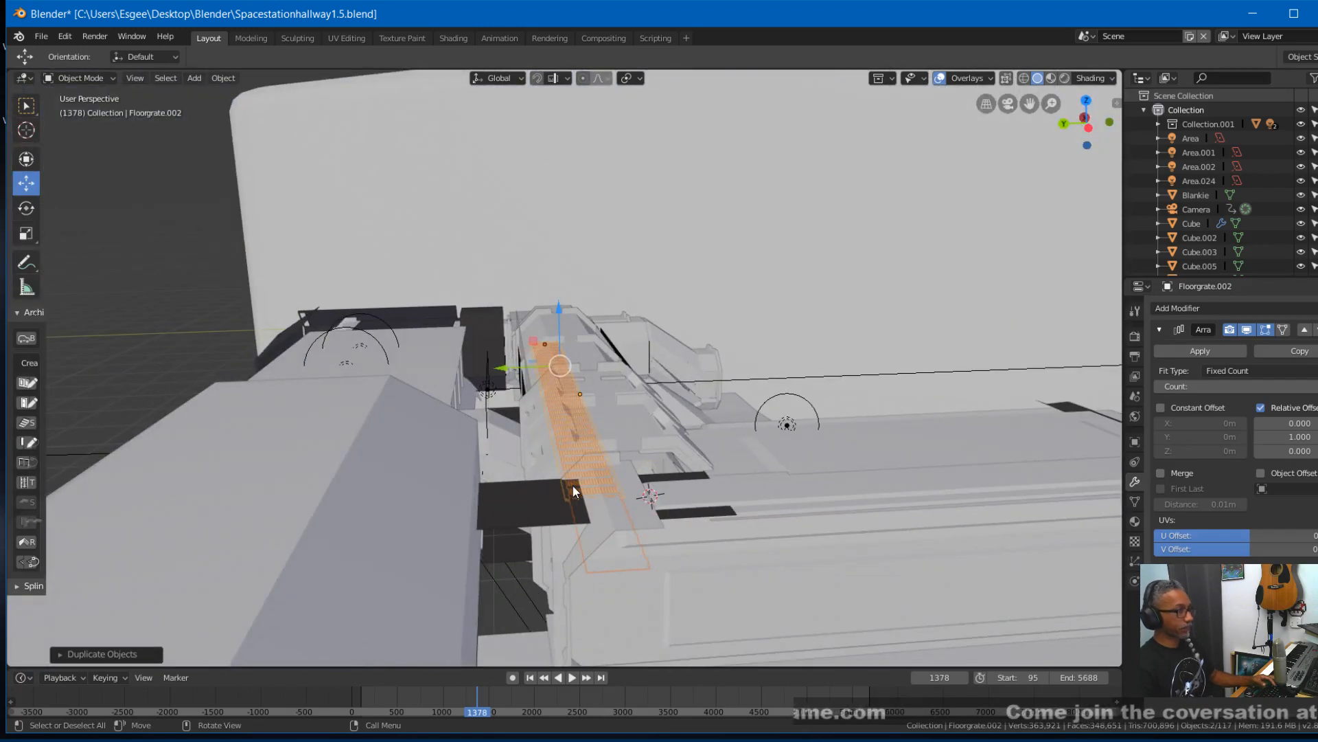
text(r)
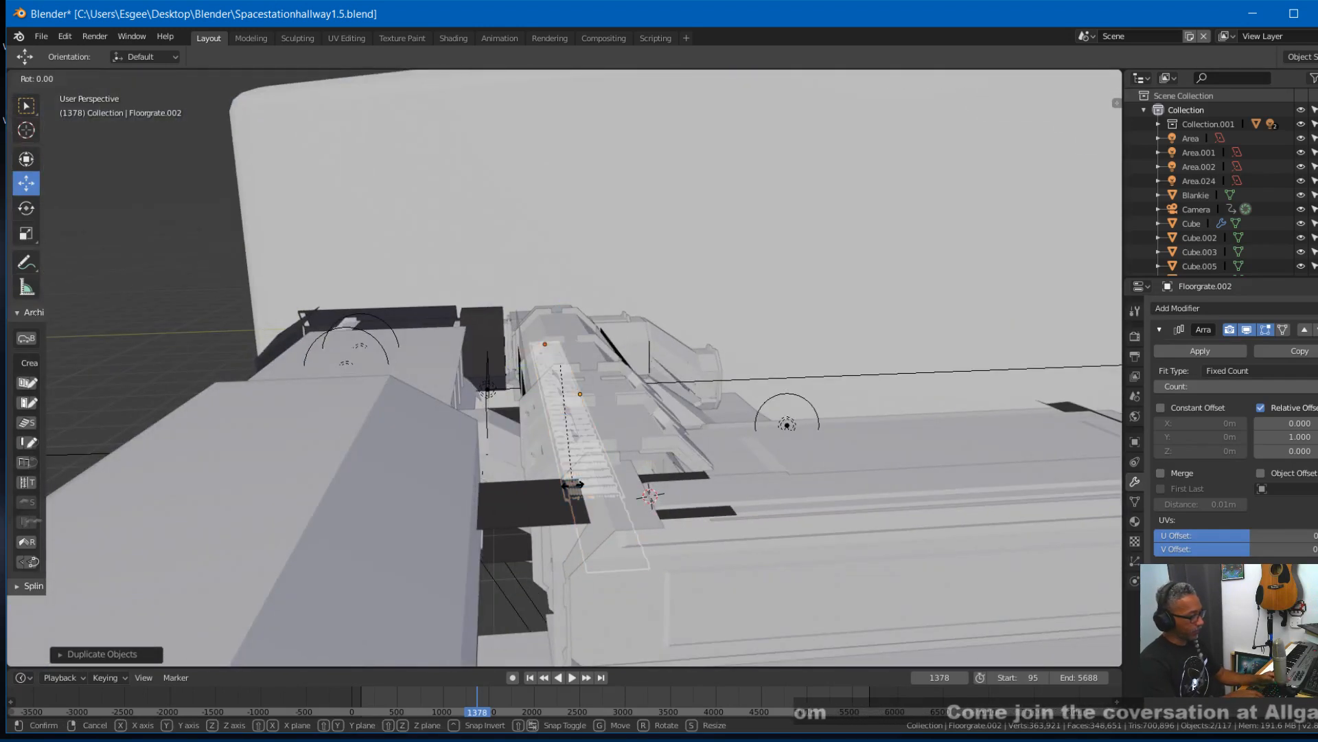
text(z180)
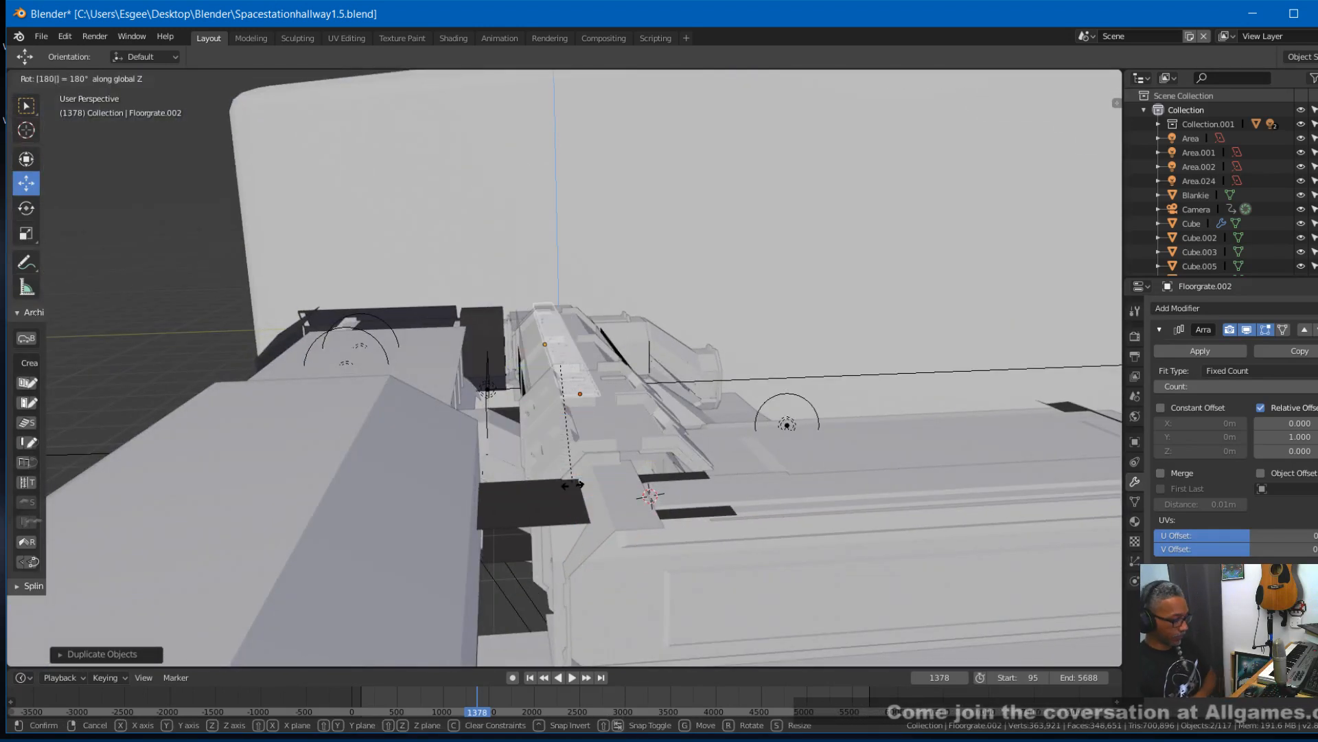
key(Return)
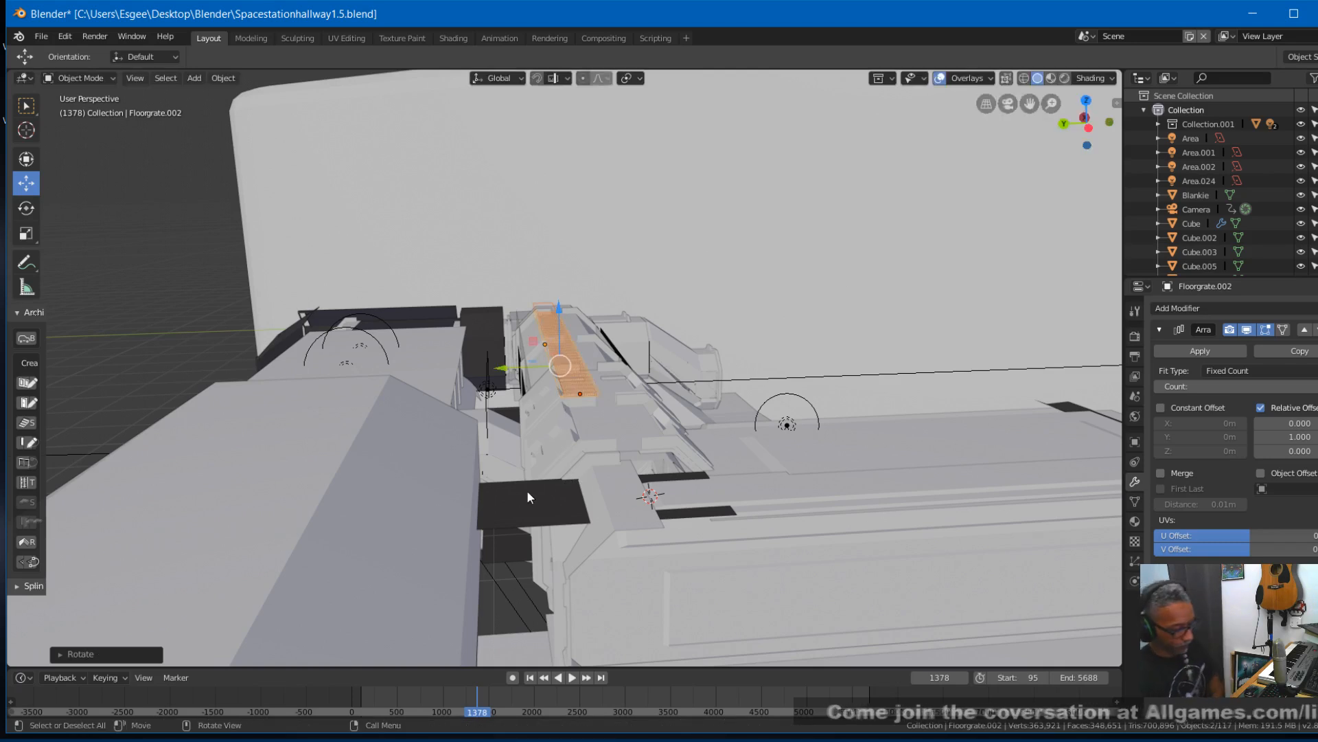
- Move the duplicated grates sideways along the global Y axis to line up with the walkway, fine-tuning the position at frame 1596
key(KP_0)
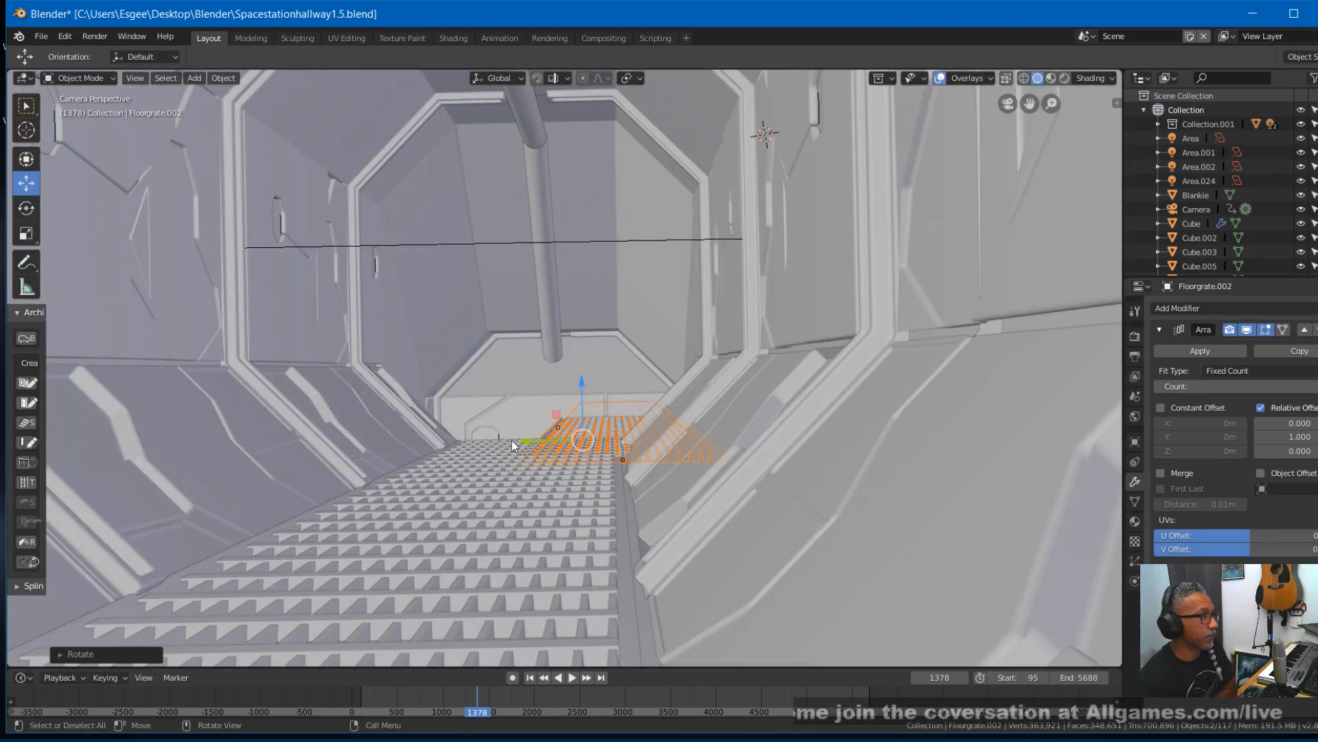
drag(520, 442, 440, 442)
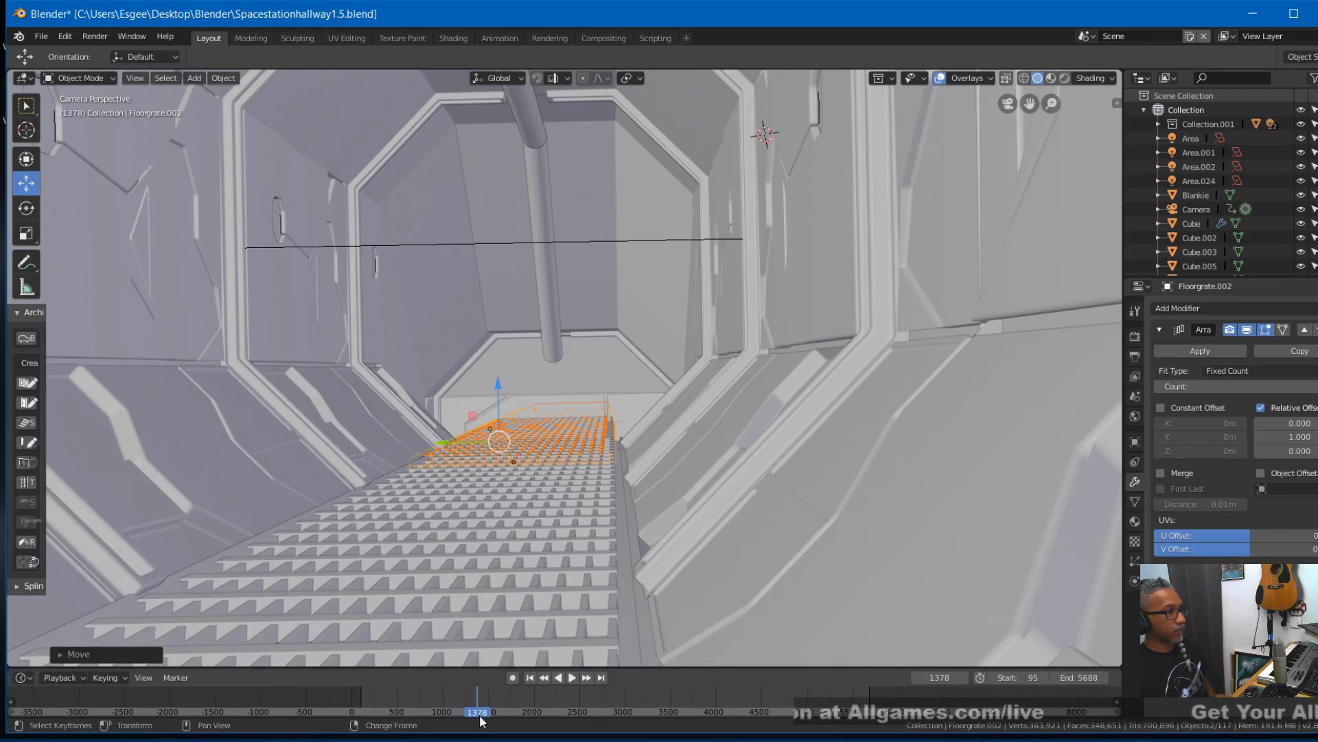
right_drag(497, 697, 497, 697)
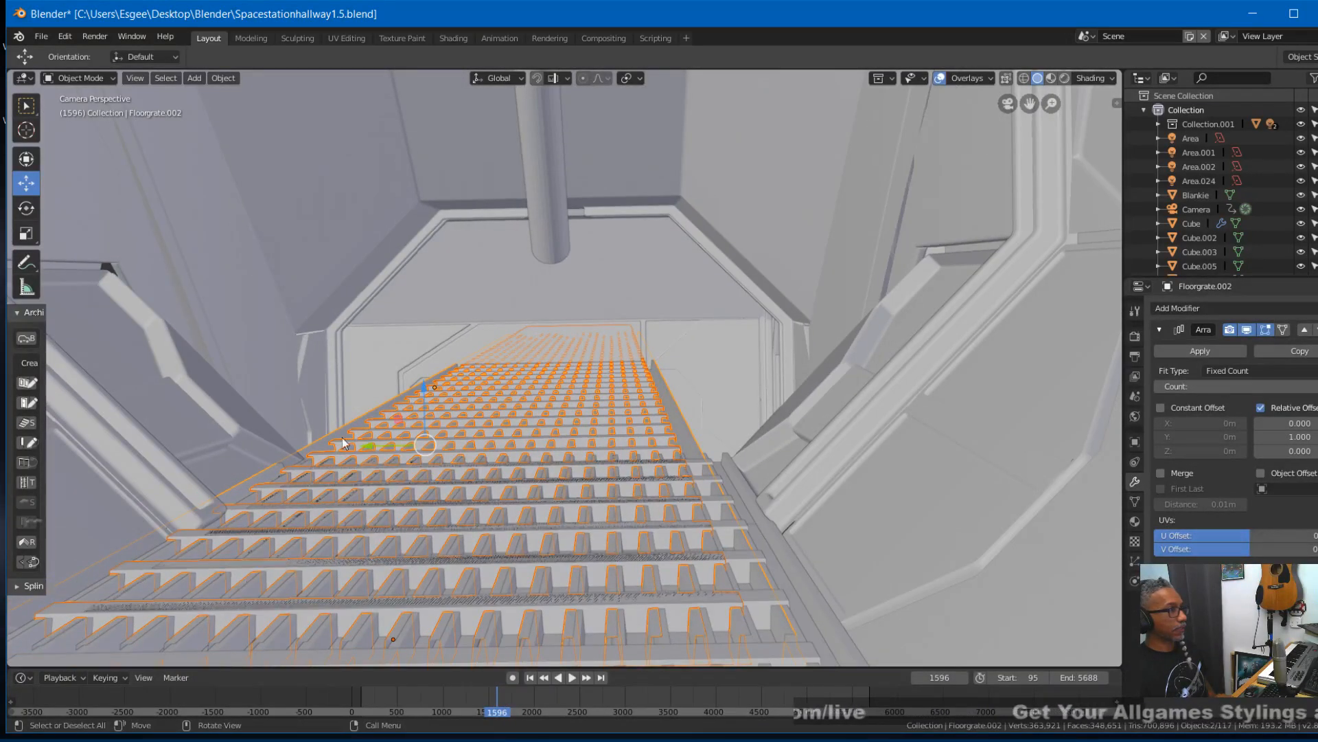
key(g)
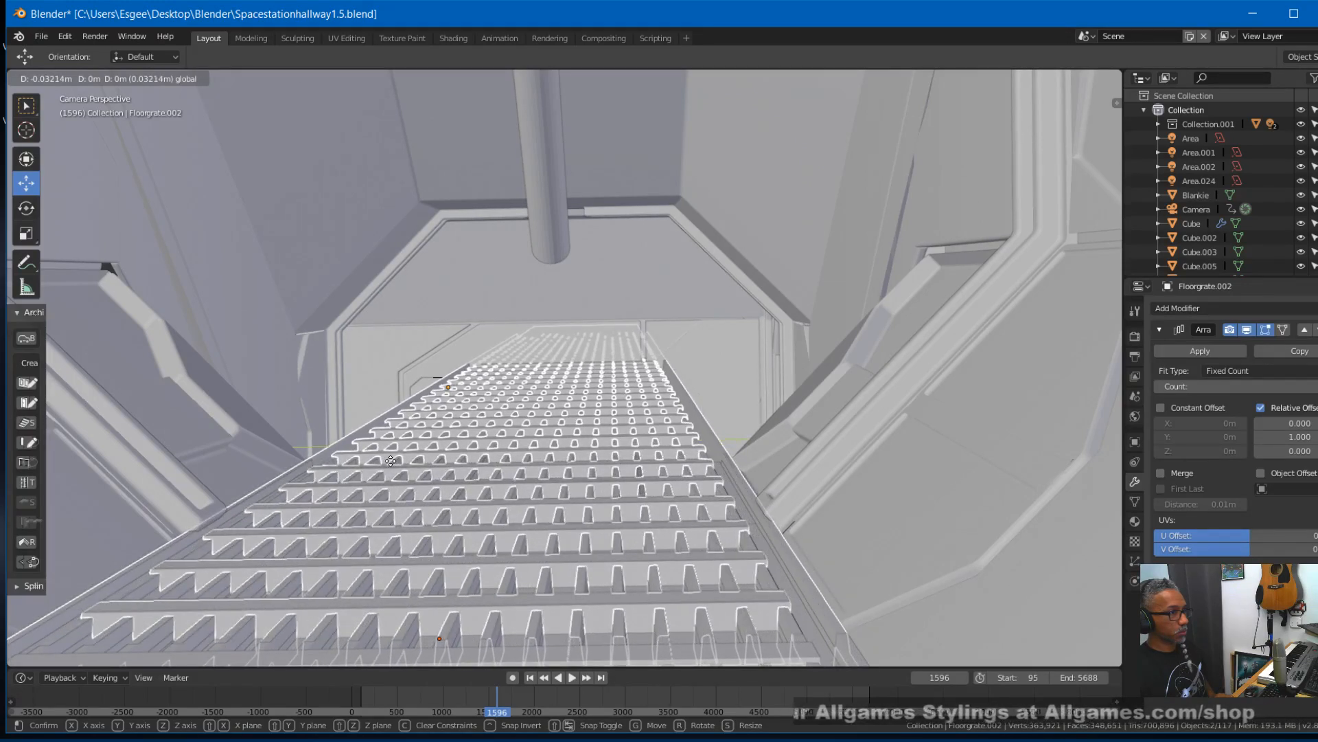
click(390, 461)
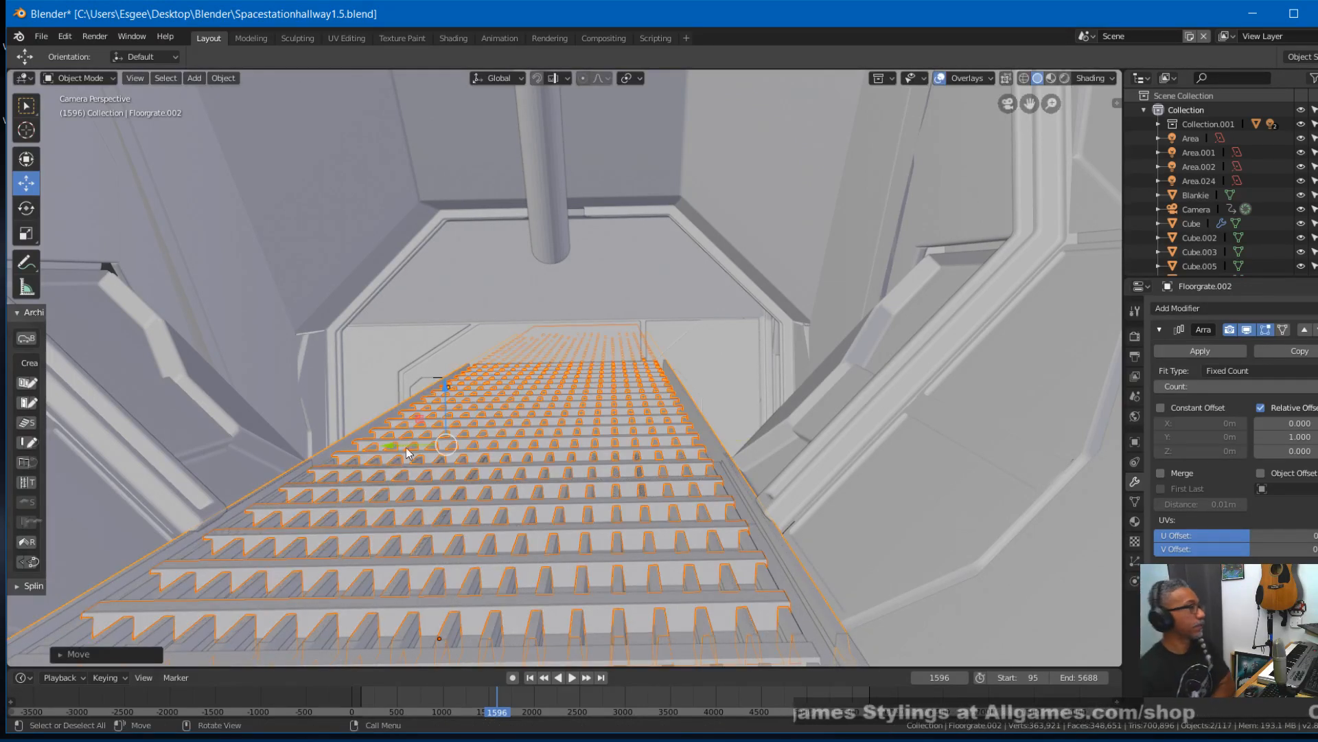
- Set the viewport to wireframe shading with an orthographic side view of the duplicated grates and the hallway's sloping section
middle_drag(377, 382, 465, 420)
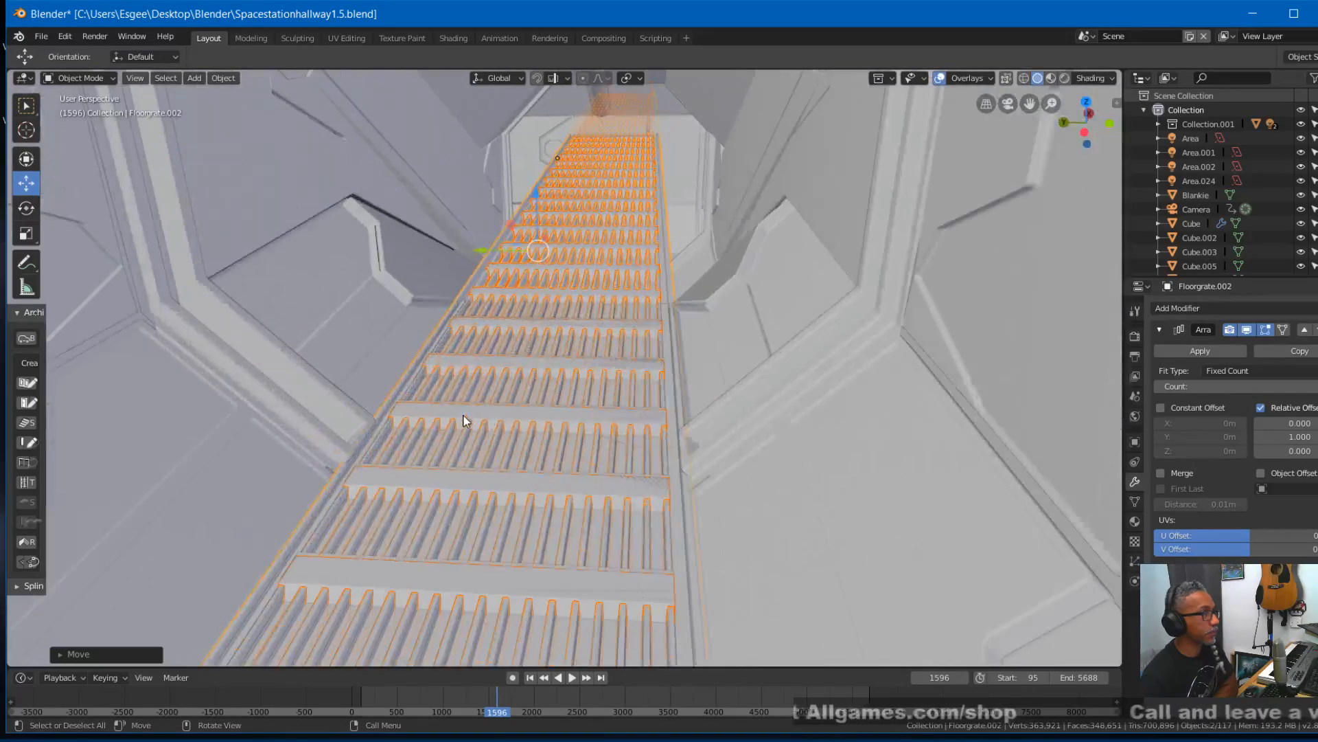
middle_drag(547, 410, 400, 376)
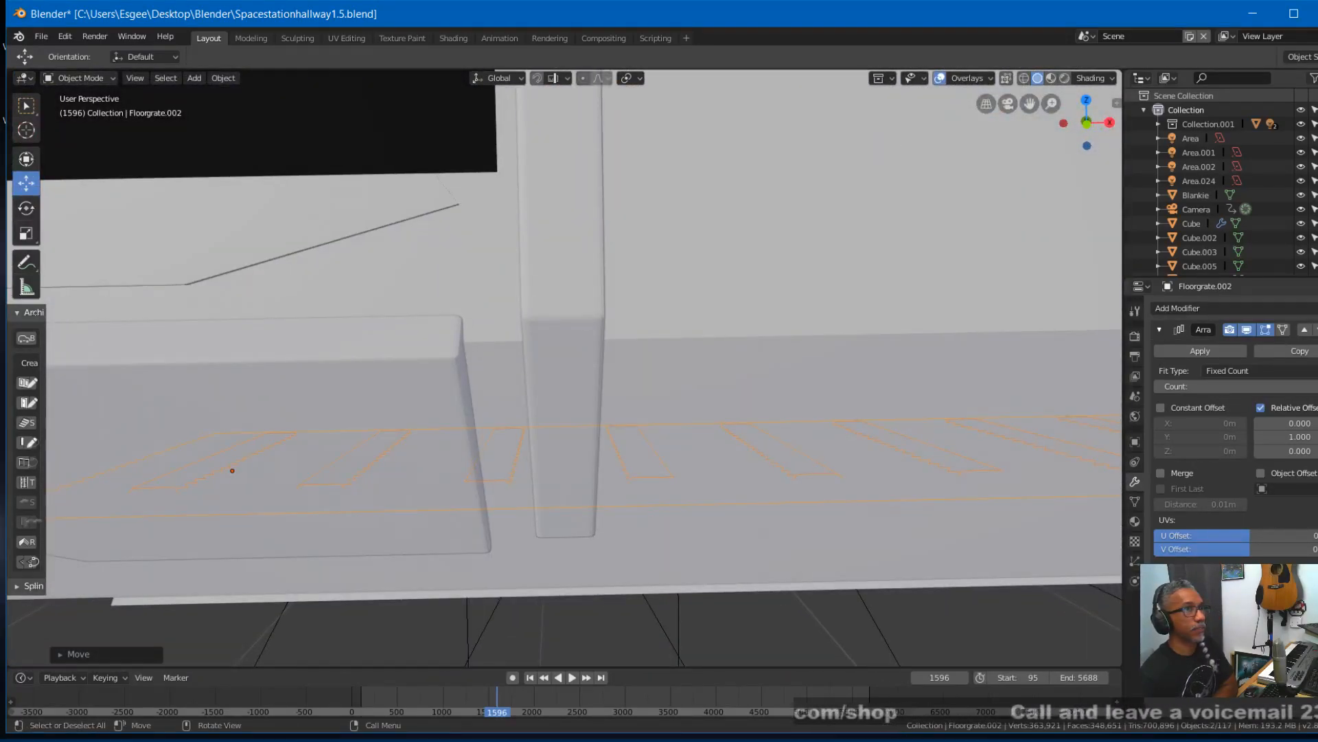
click(1024, 79)
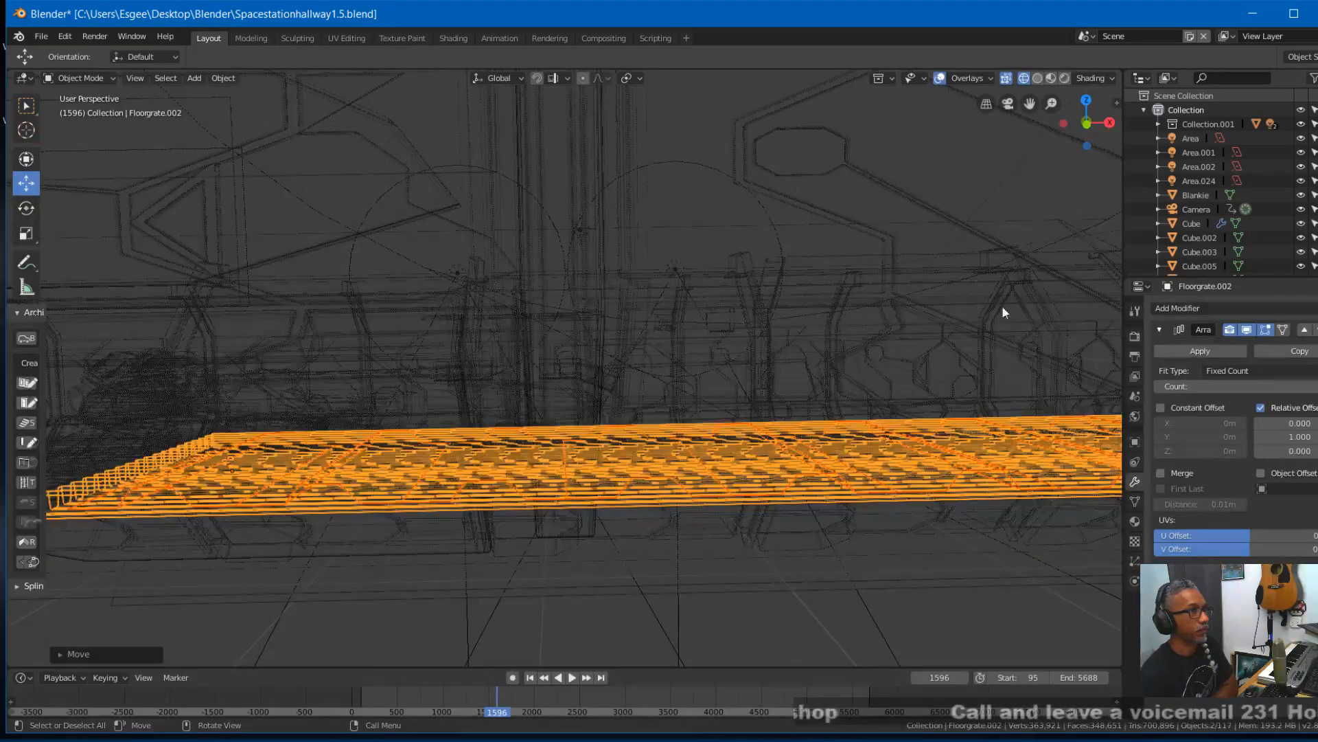
shift+middle_drag(893, 430, 663, 383)
key(KP_5)
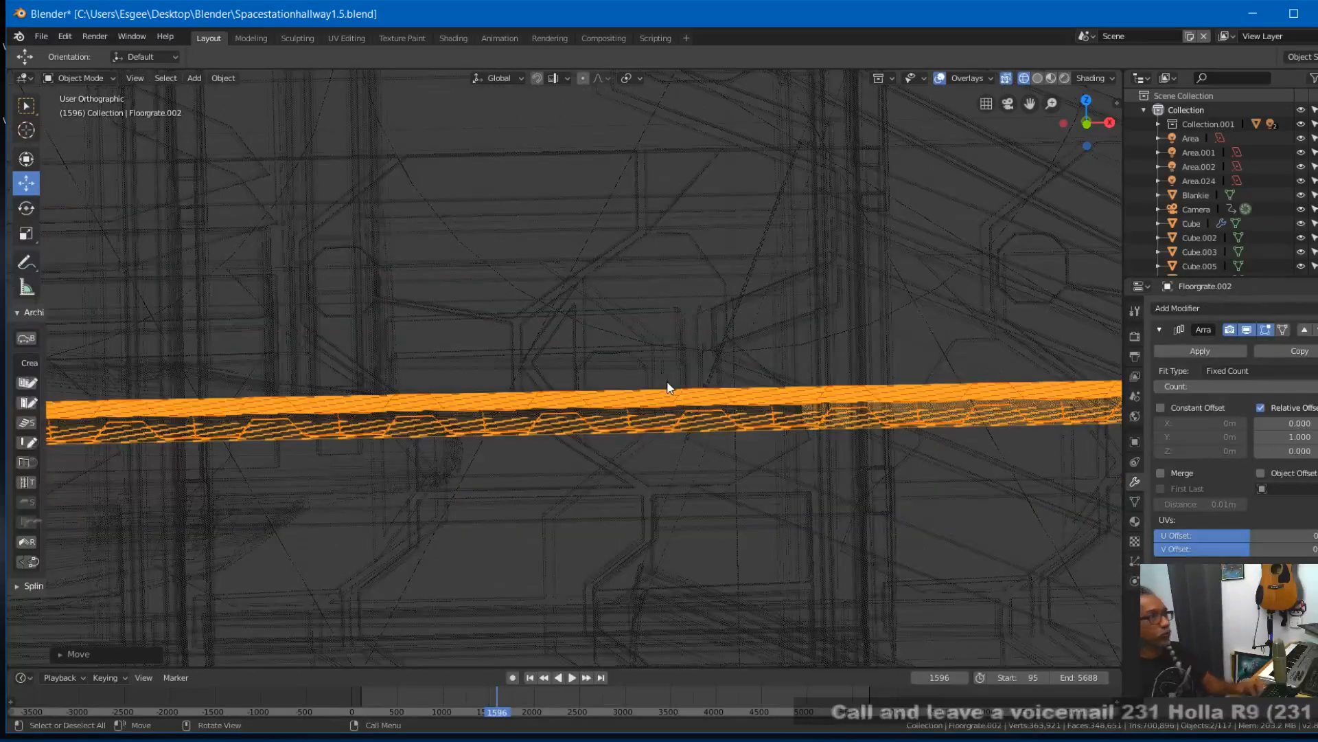
shift+middle_drag(860, 470, 423, 373)
scroll(437, 374, down, 7)
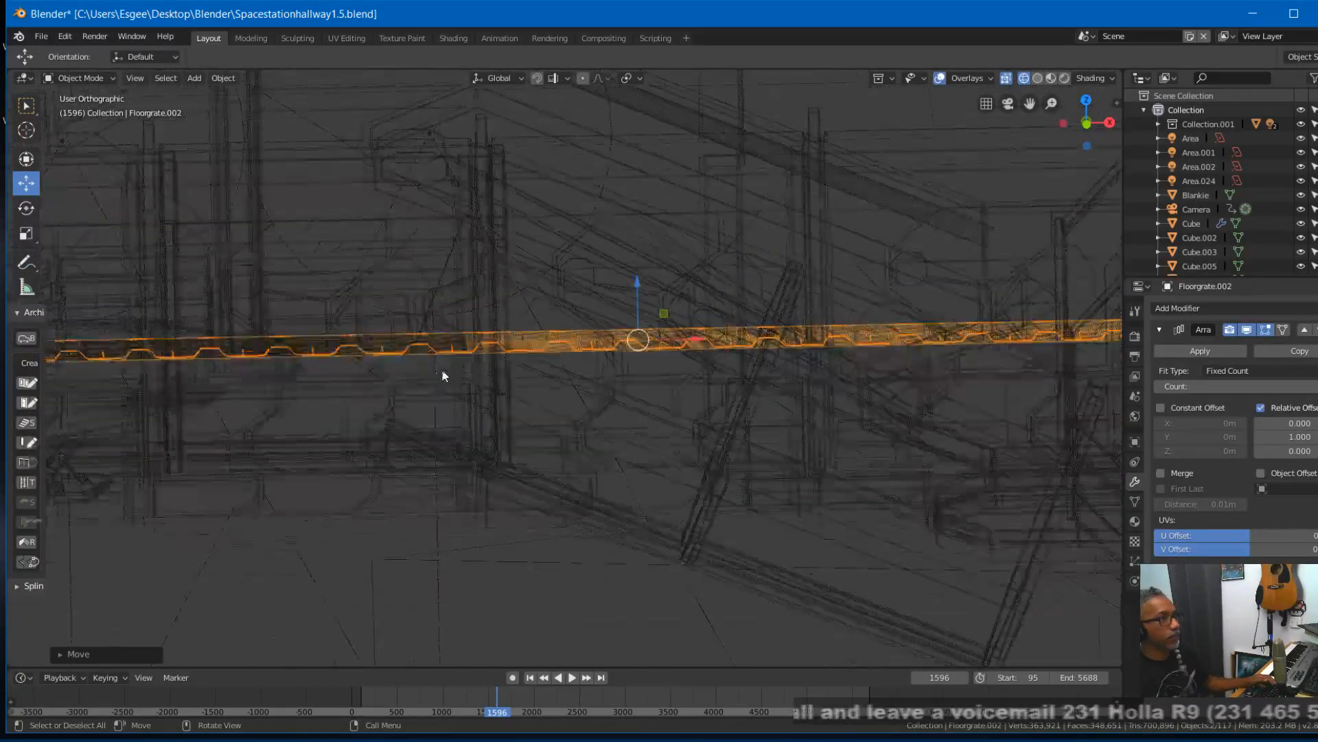
scroll(450, 373, down, 3)
scroll(450, 372, down, 2)
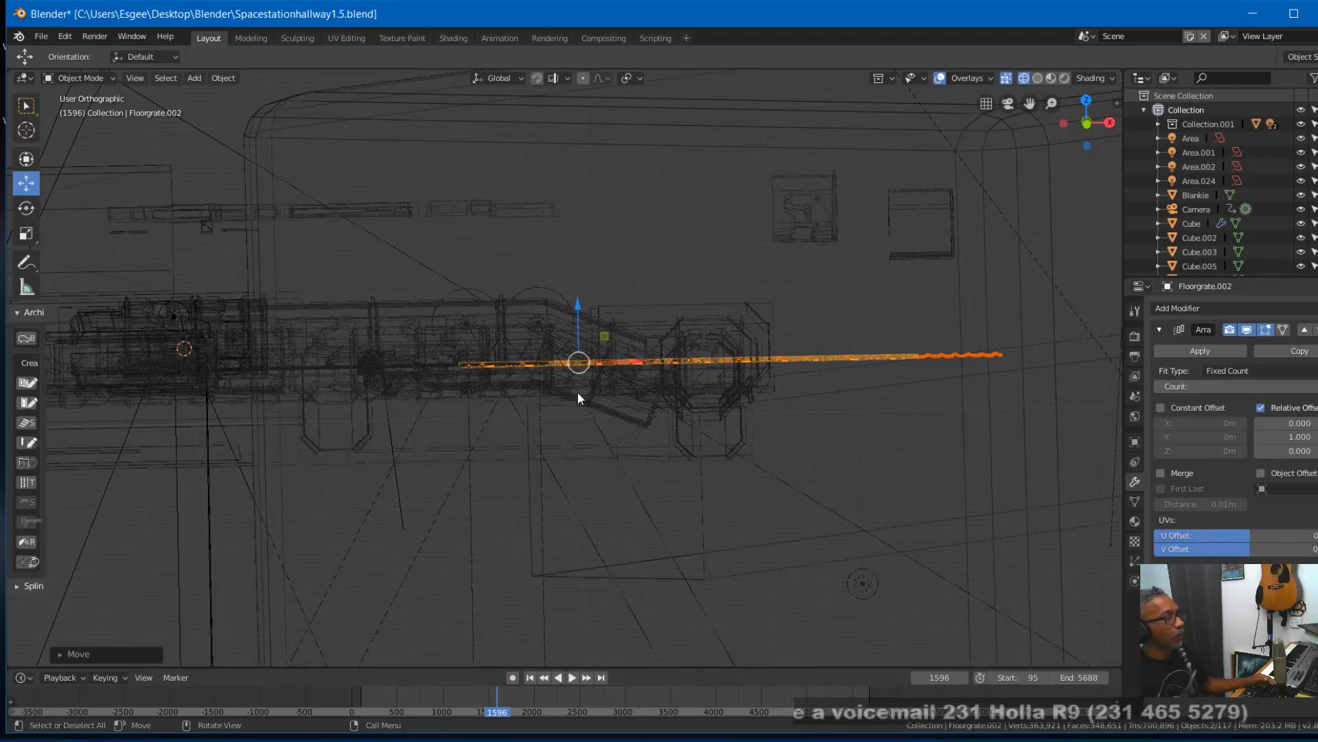
scroll(553, 436, up, 5)
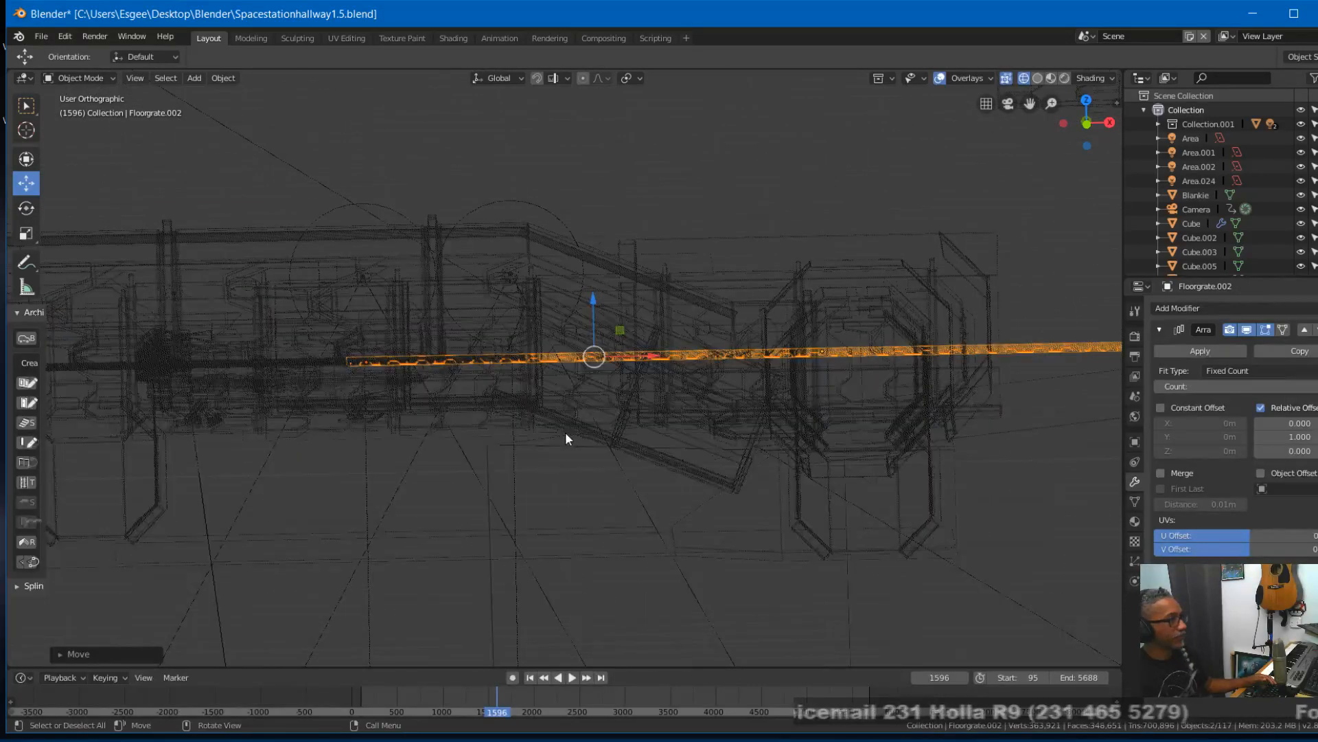
scroll(603, 485, down, 3)
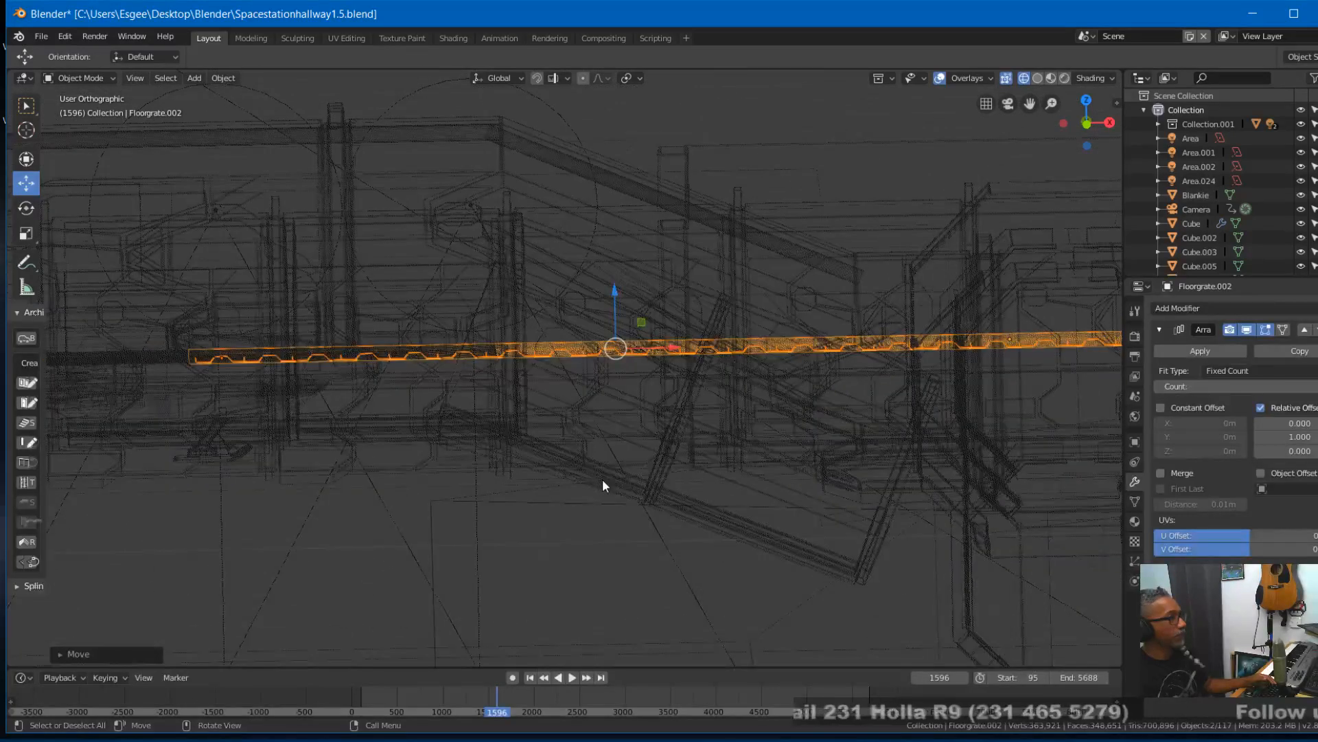
scroll(604, 485, up, 1)
scroll(603, 484, up, 1)
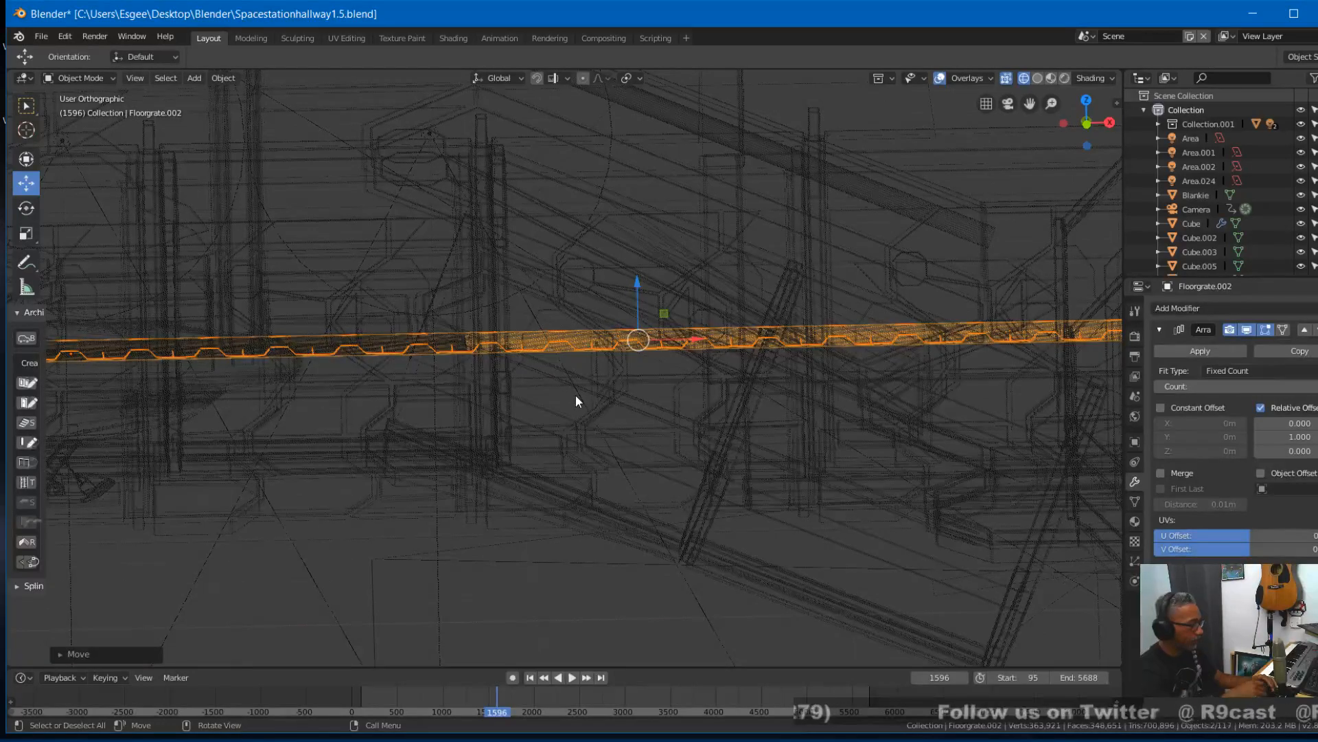
- Rotate the duplicated grates 22° about the global Y axis to match the hallway's downward slope
key(r)
key(y)
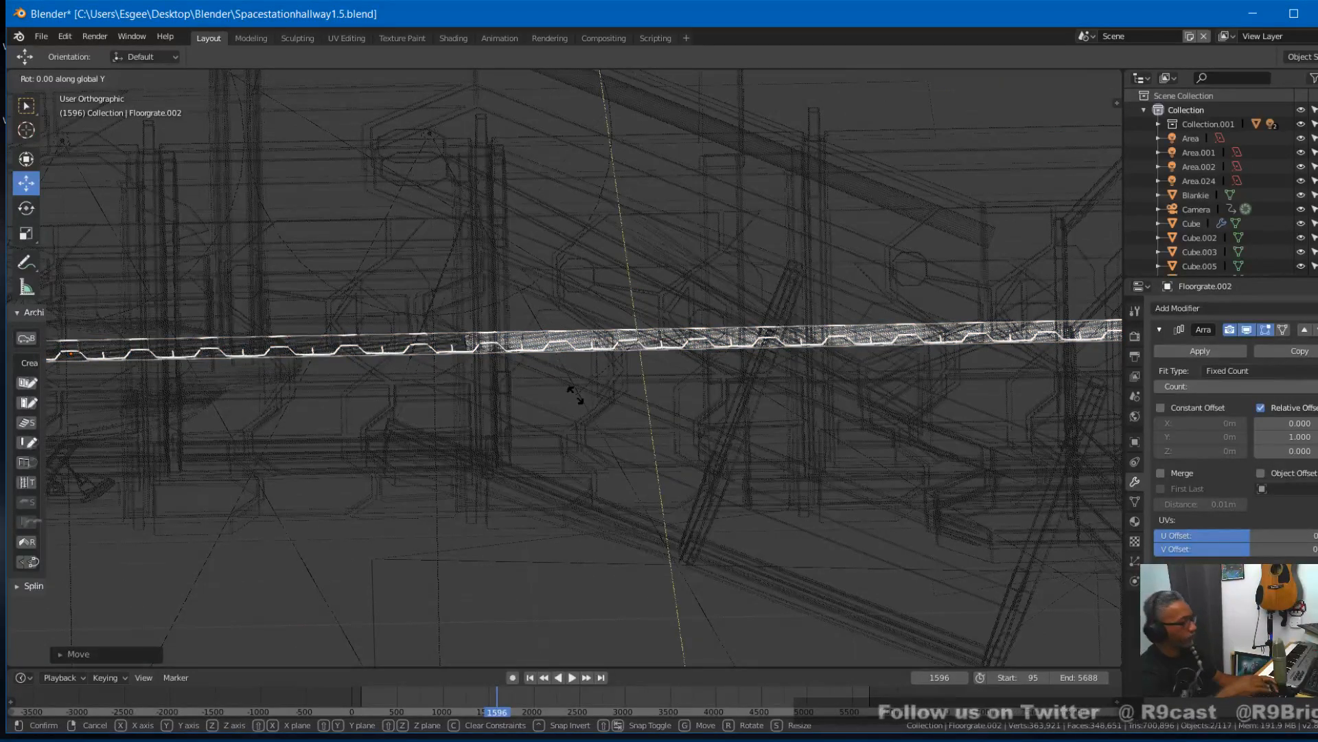
key(4)
key(5)
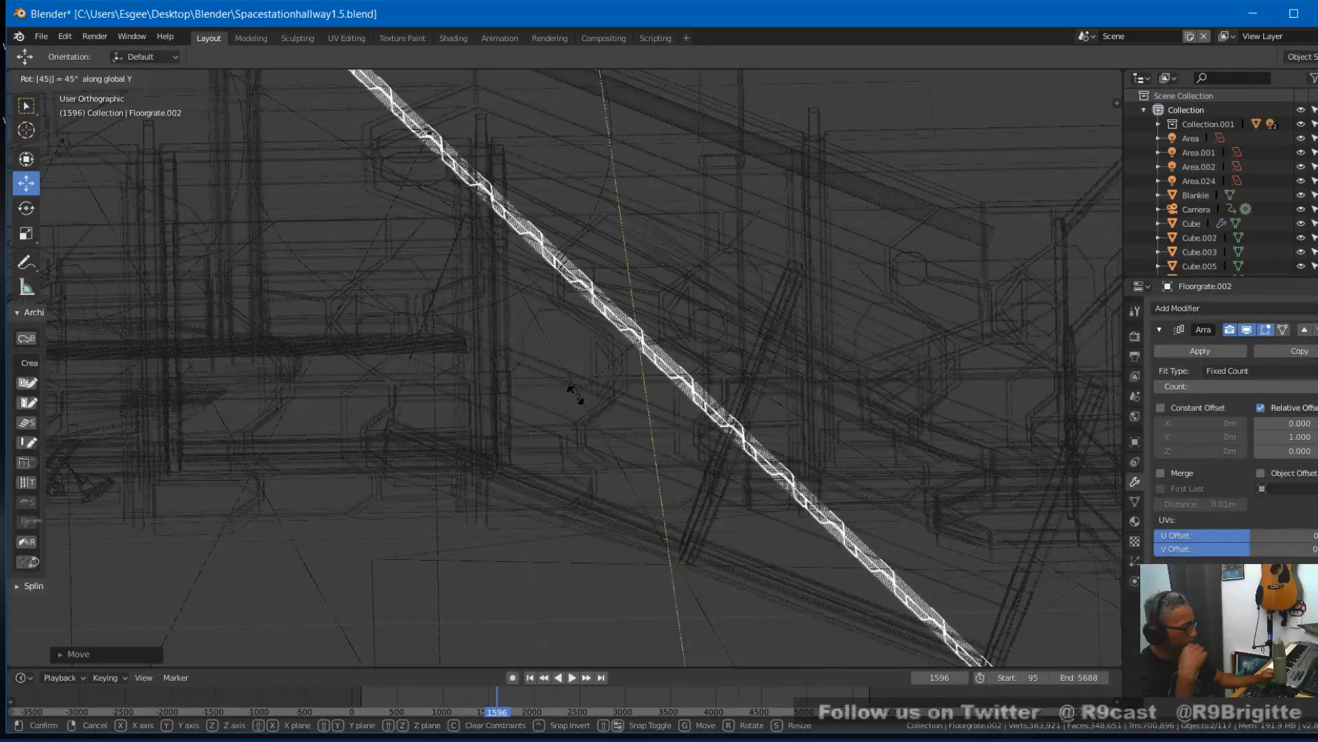
key(BackSpace)
key(BackSpace)
key(2)
key(2)
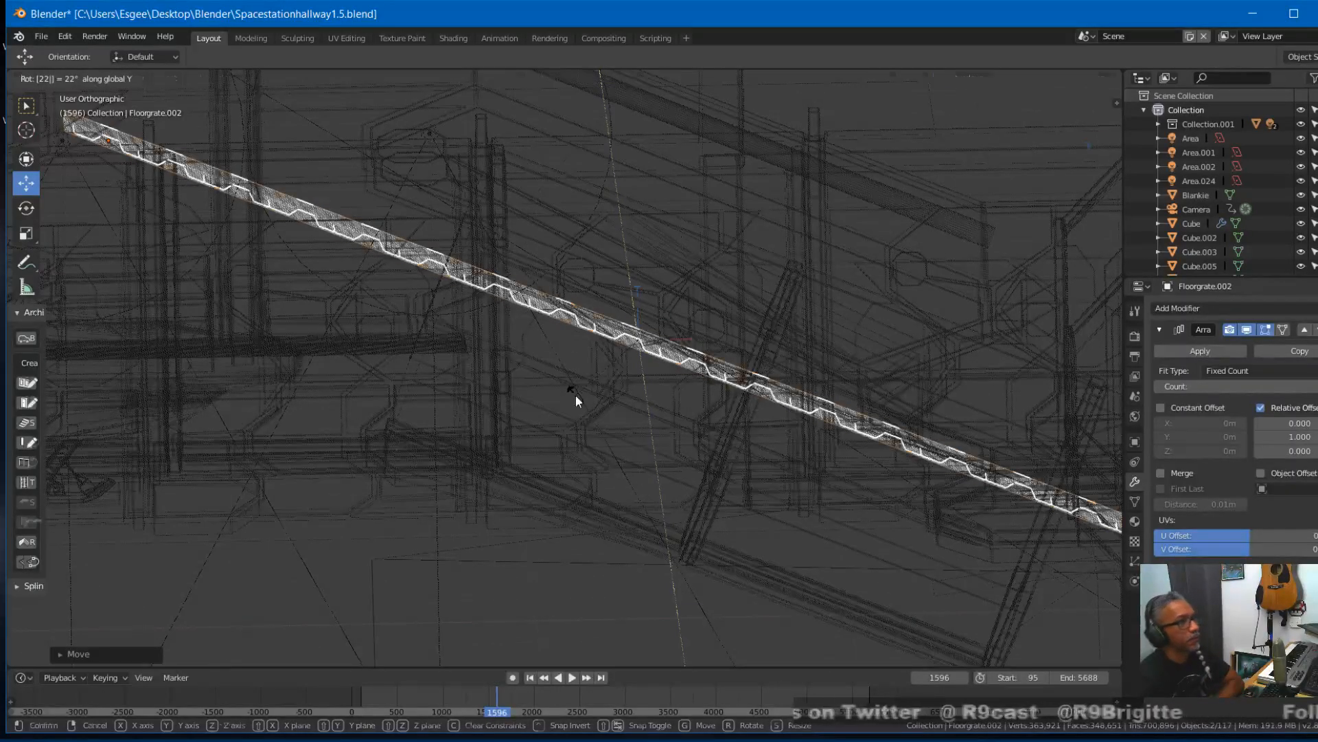
key(Return)
- Move the tilted grates down about 0.23 m and about 1.15 m along the global X axis
key(g)
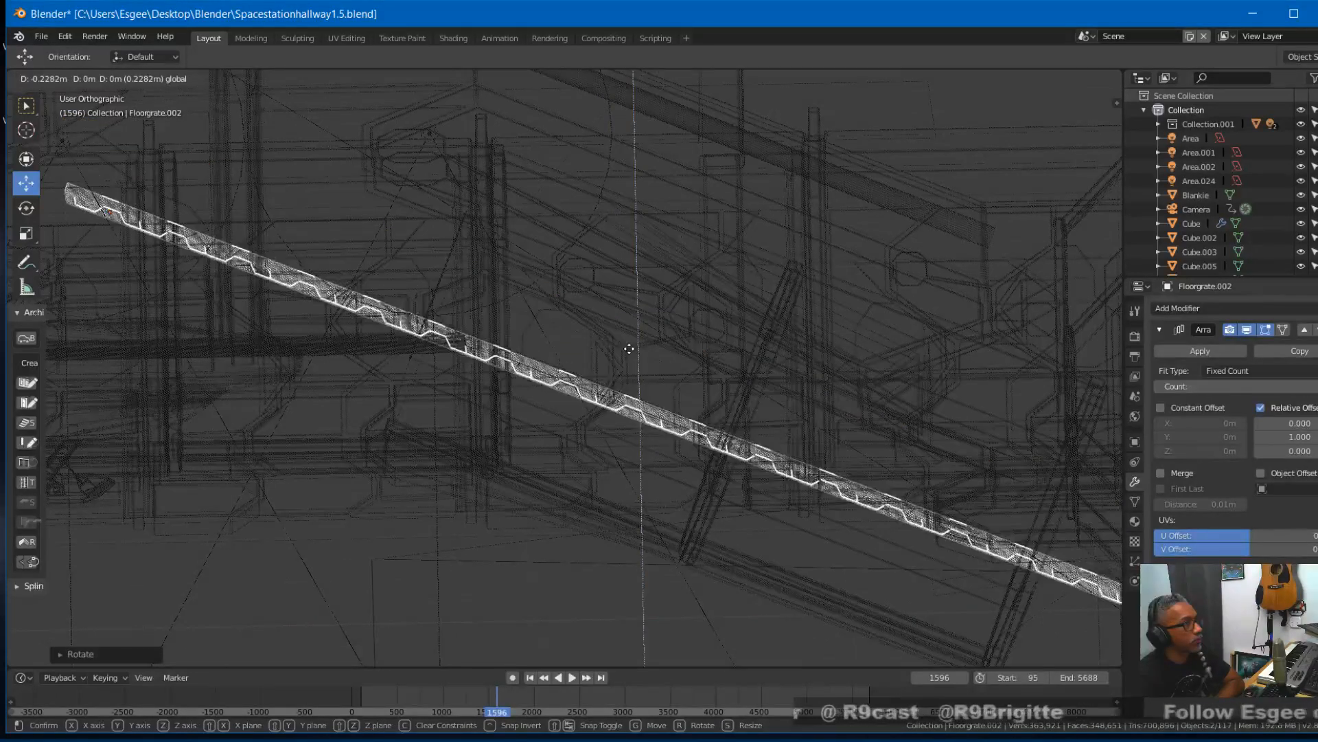
click(629, 348)
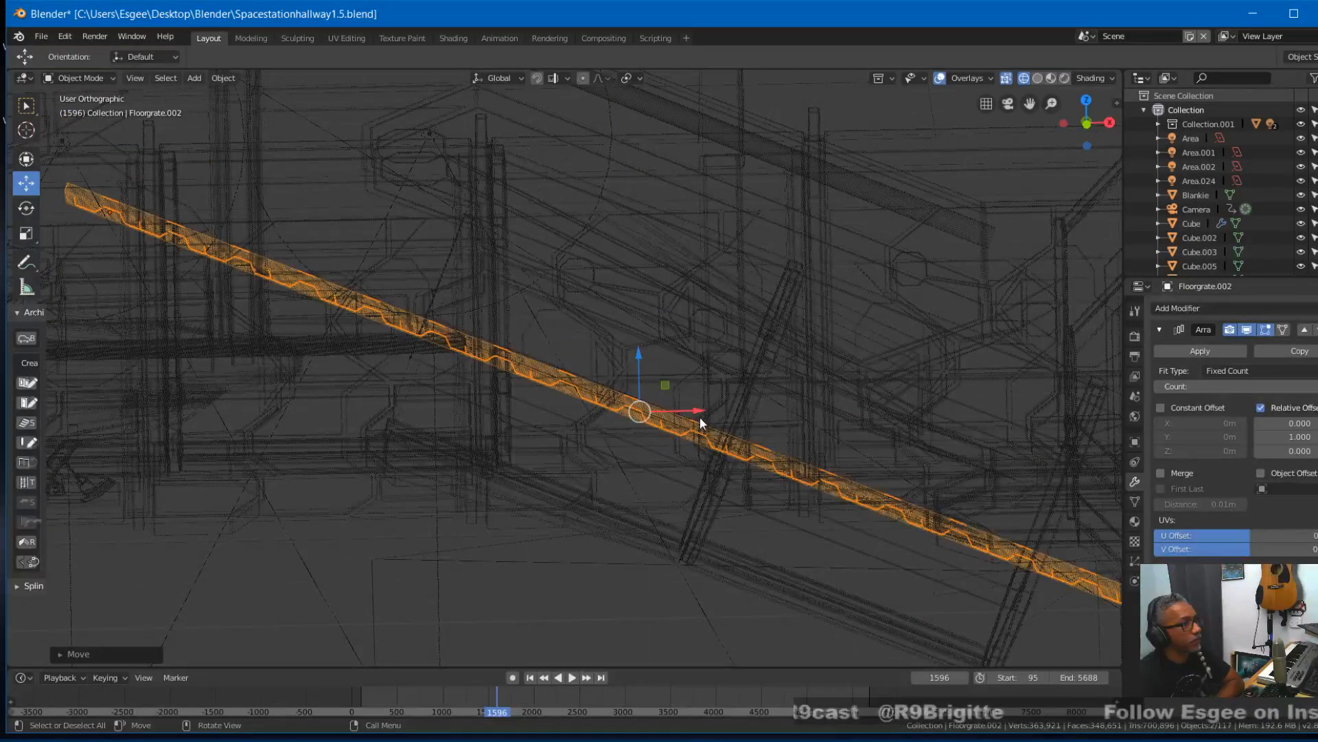
key(g)
key(x)
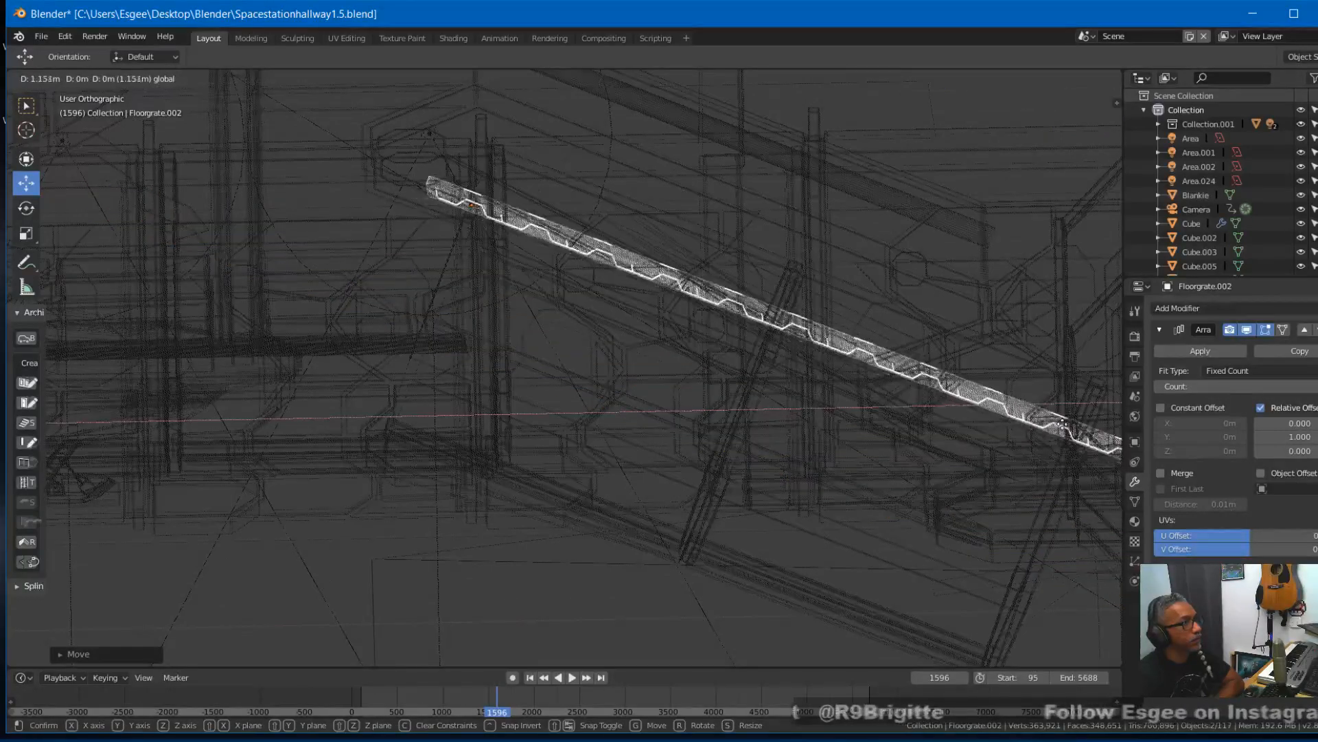
click(1055, 424)
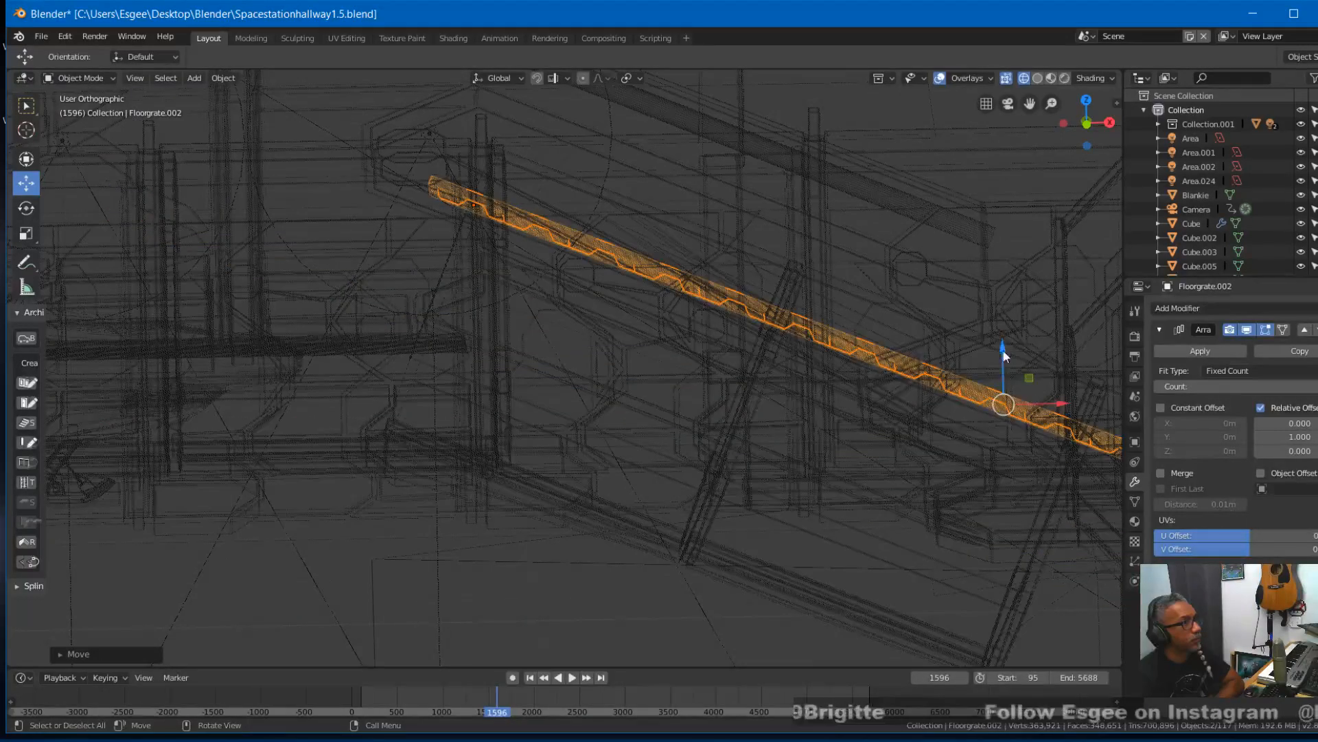
- Fine-tune the tilted grates along the X and Z axes so their upper end meets the end of the level grating
drag(1060, 411, 1102, 398)
drag(1048, 351, 1043, 508)
drag(1100, 568, 1038, 505)
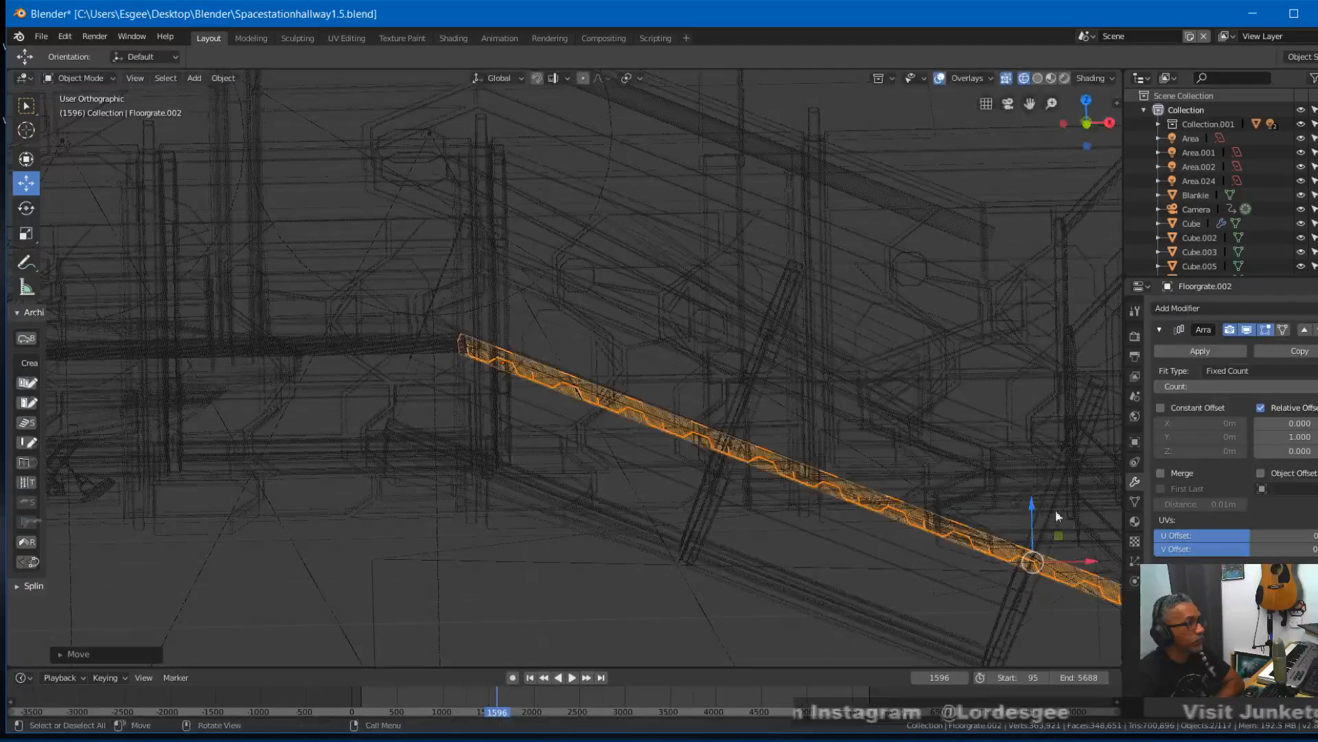
drag(1086, 559, 1087, 561)
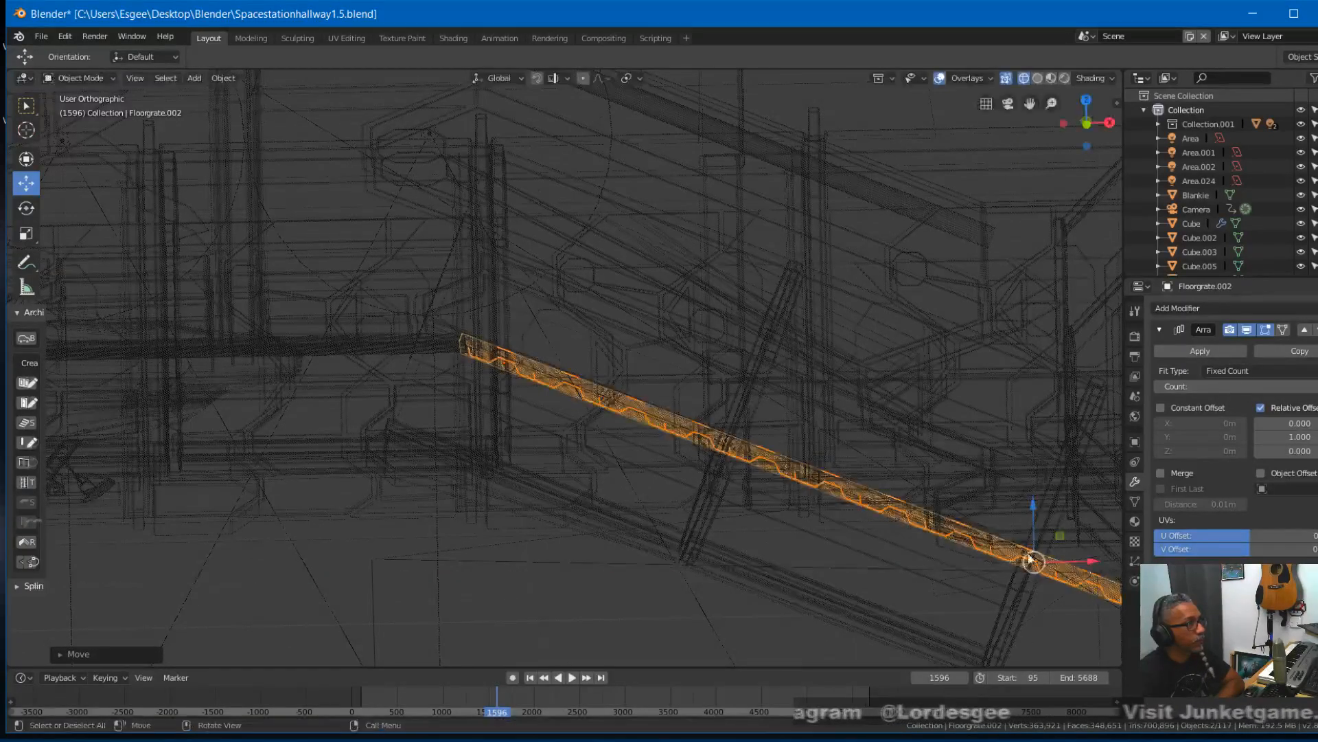
drag(1035, 504, 1034, 503)
- Examine the sloped grates through the camera in rendered shading, and return to material preview
key(KP_0)
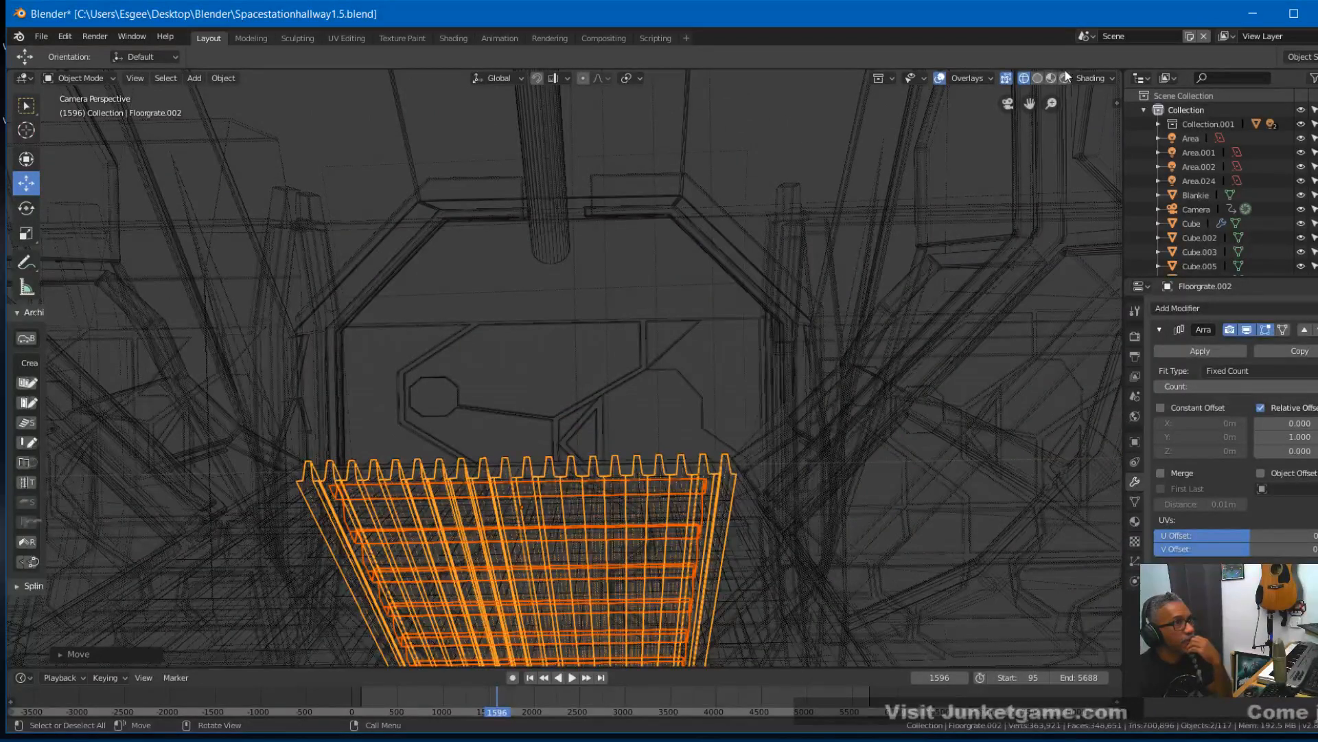
click(1050, 78)
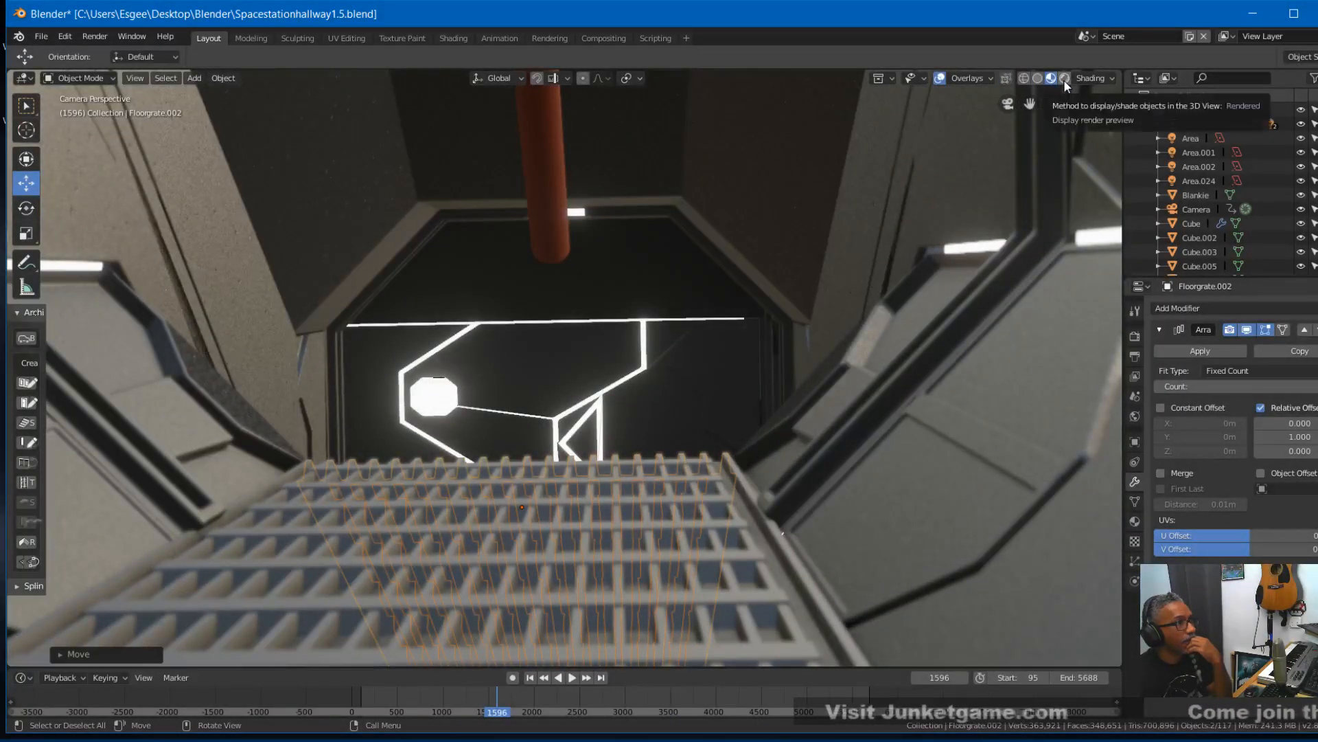
click(1064, 78)
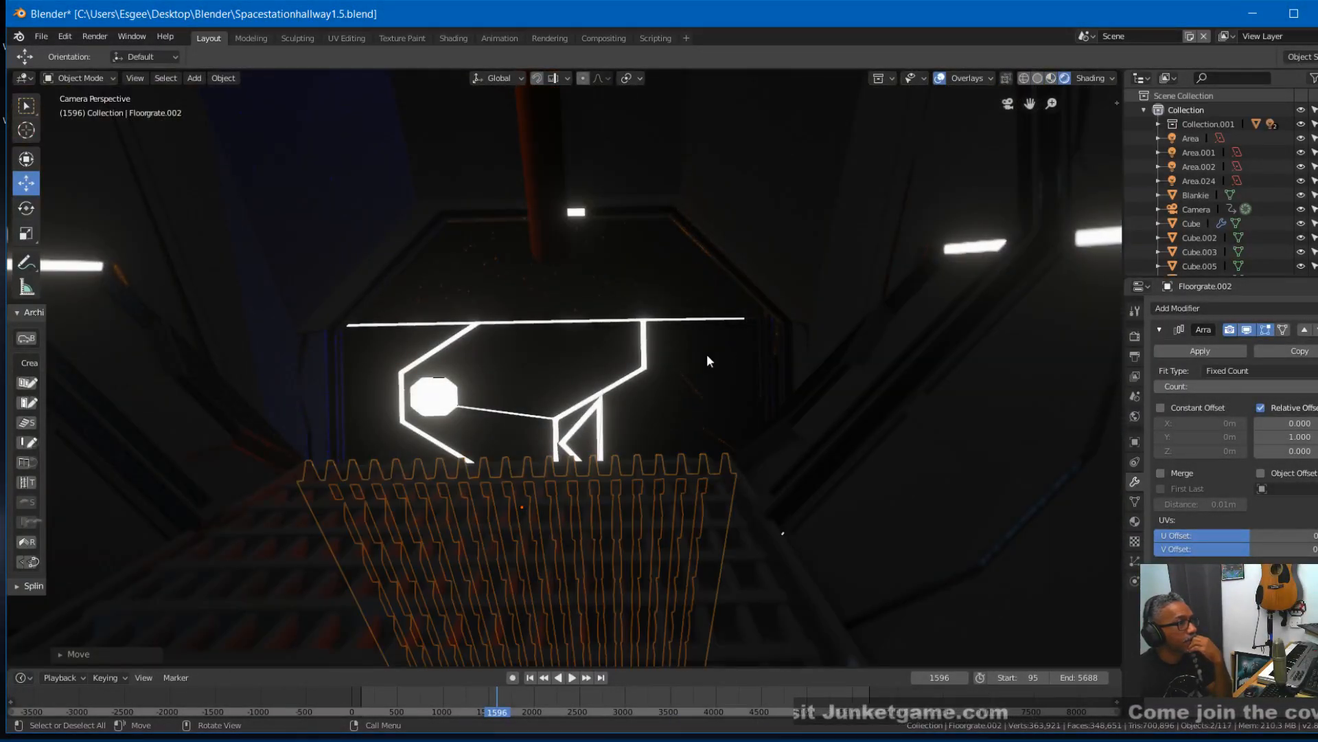
click(1051, 78)
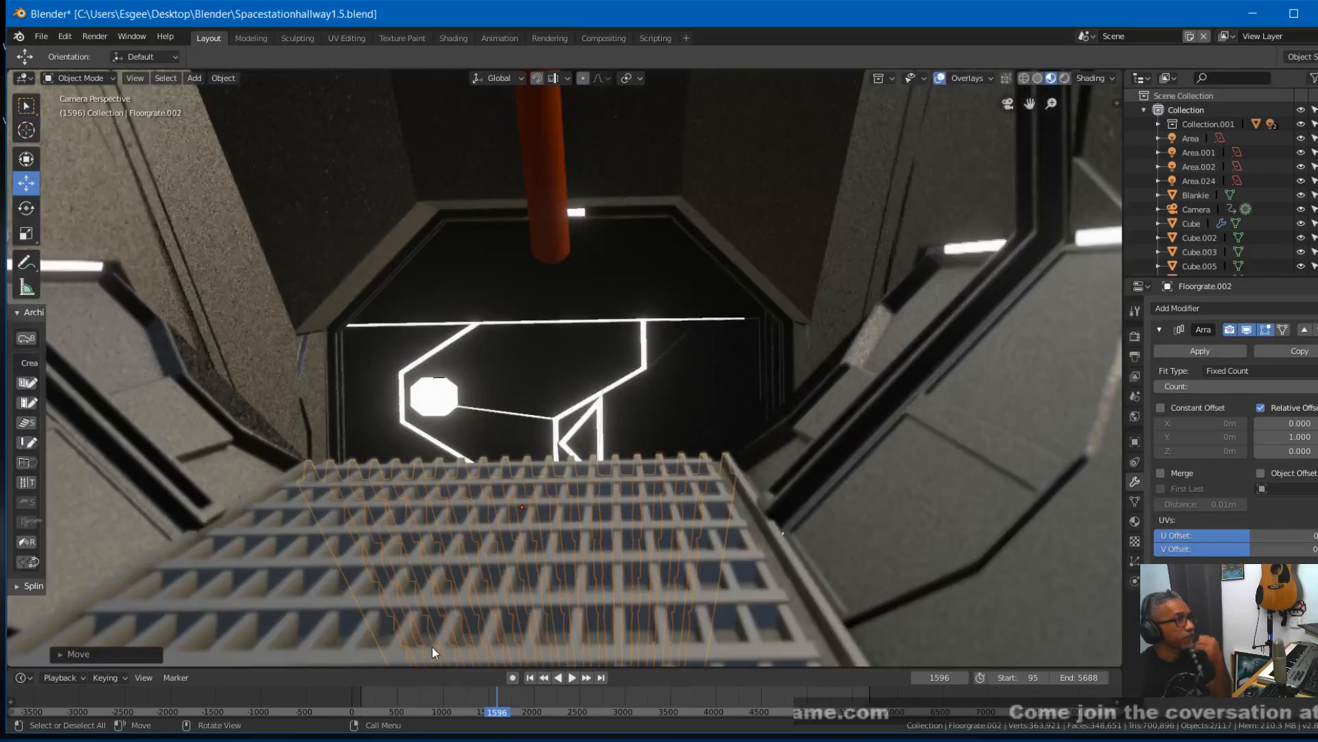
- Scrub the animation to frames 1698 and 1737 to check the sloped grates against the ramp floor
click(492, 701)
key(space)
mouse_move(492, 700)
mouse_down()
mouse_move(461, 695)
mouse_move(509, 698)
mouse_up()
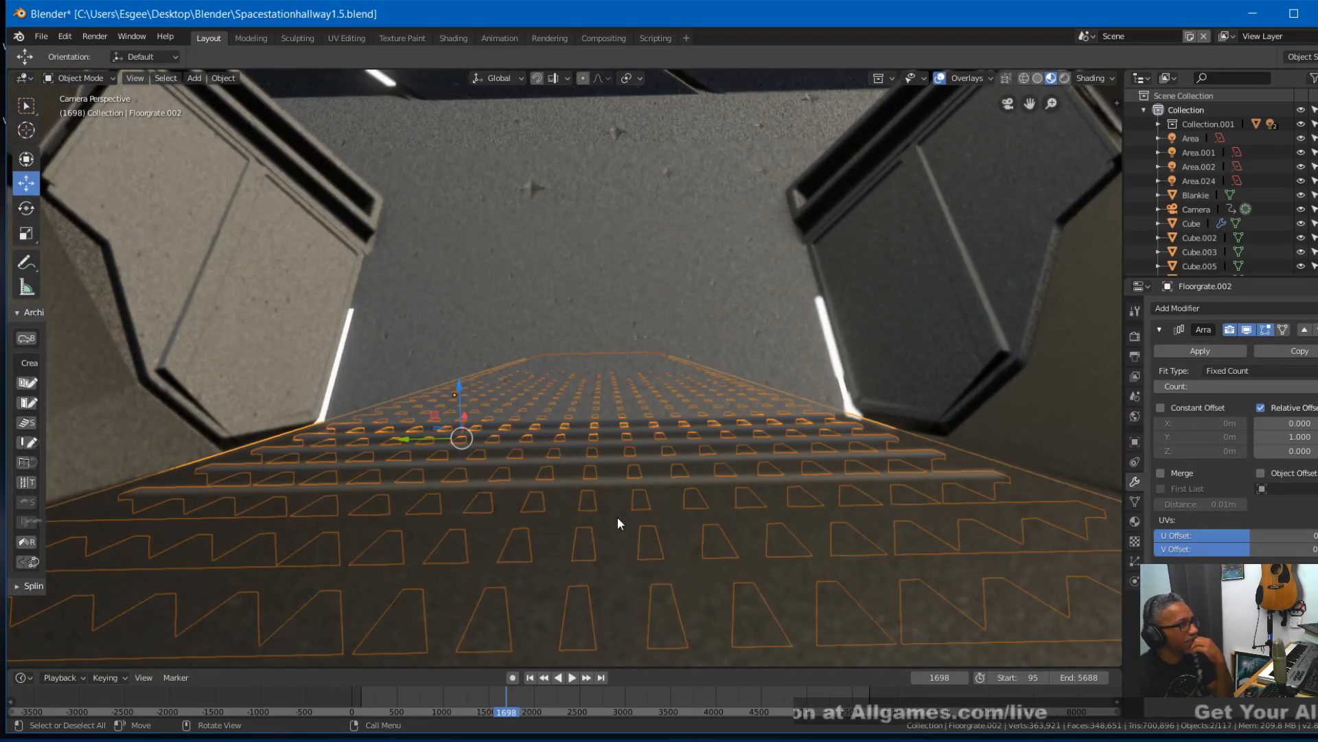
key(space)
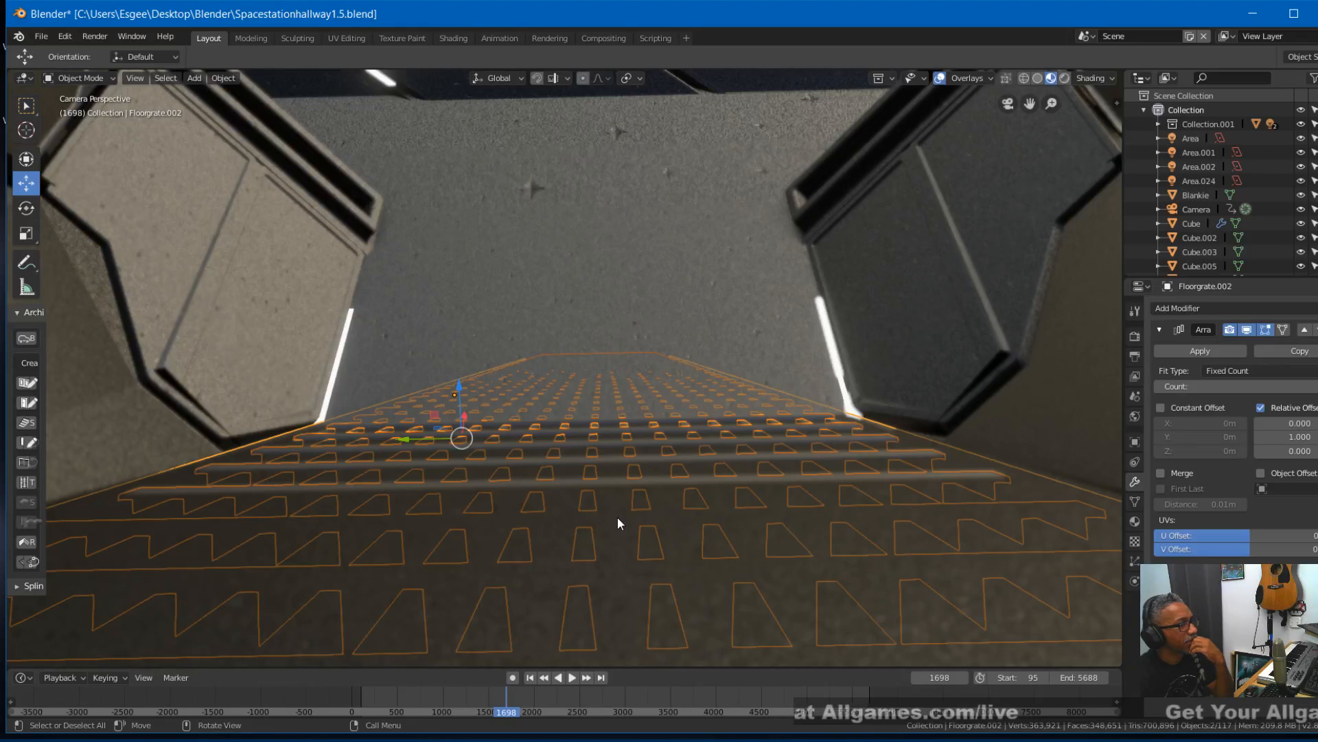
click(520, 691)
drag(520, 692, 510, 691)
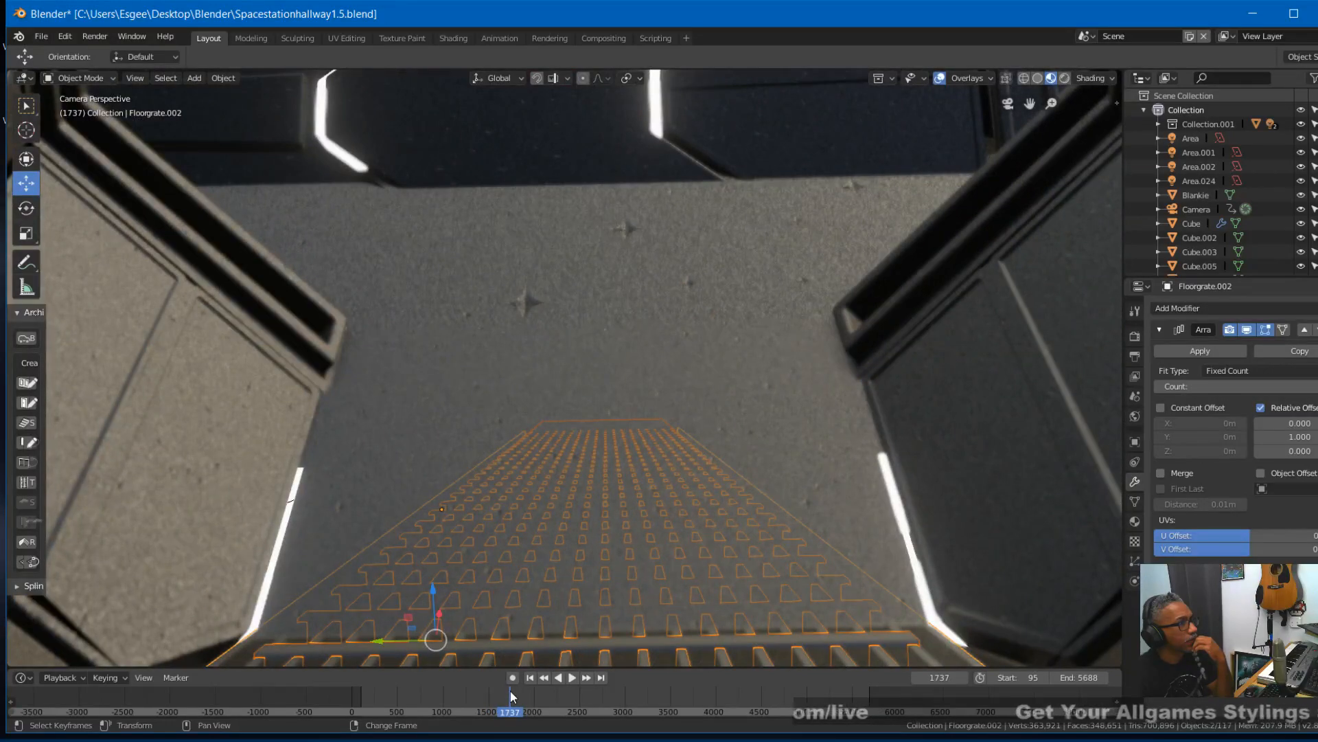
- Go to frame 1713 in camera view and raise the sloped grates slightly along the global Z axis
middle_drag(533, 636, 513, 596)
mouse_move(510, 705)
mouse_down()
mouse_move(519, 697)
mouse_move(510, 704)
mouse_up()
key(KP_0)
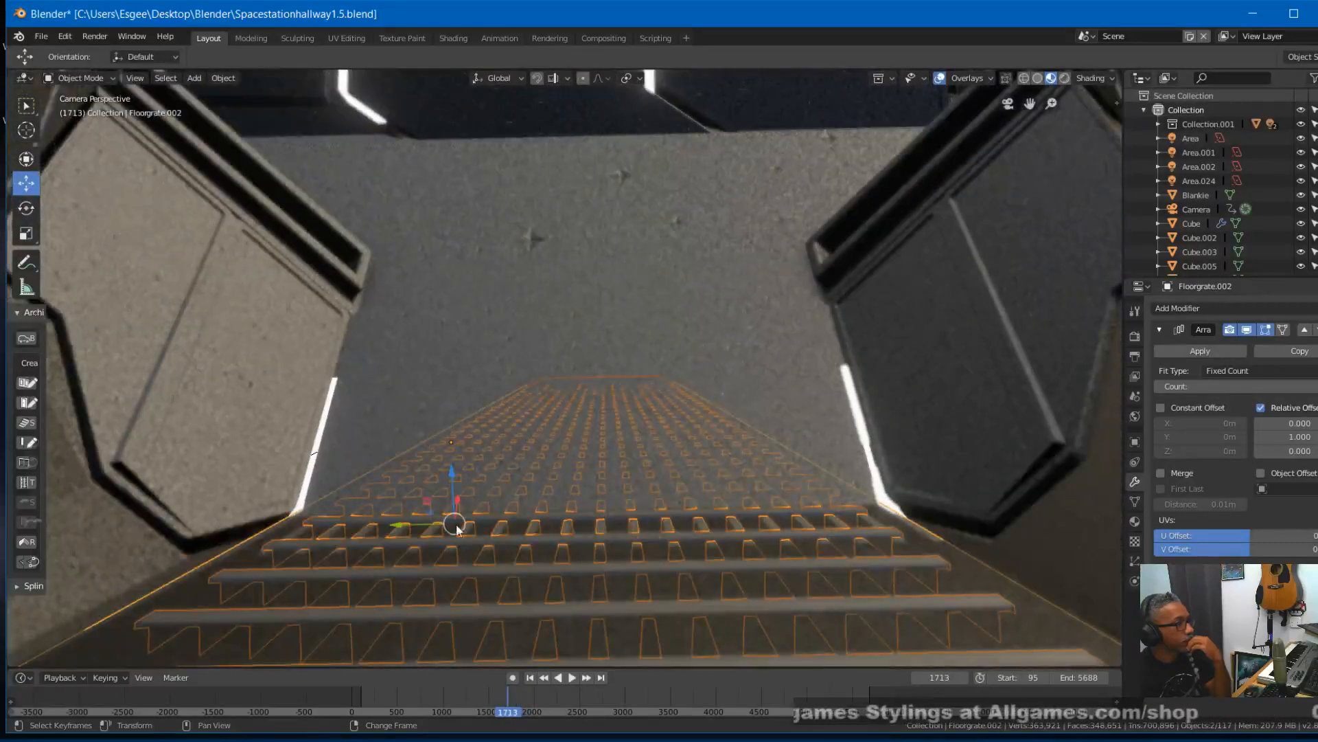
drag(452, 478, 455, 456)
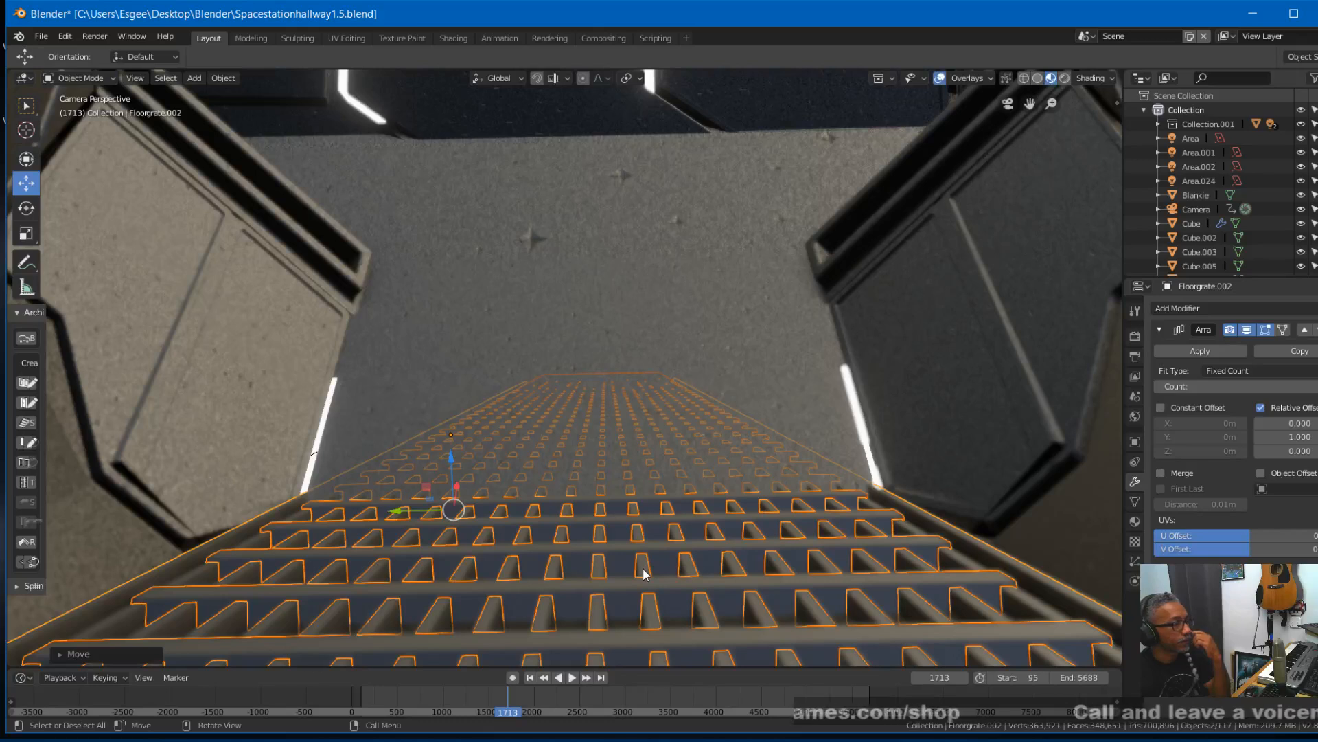
- Compare the raised grates at frame 1698, return to frame 1713, and nudge the sloped grates slightly
right_drag(501, 692, 499, 691)
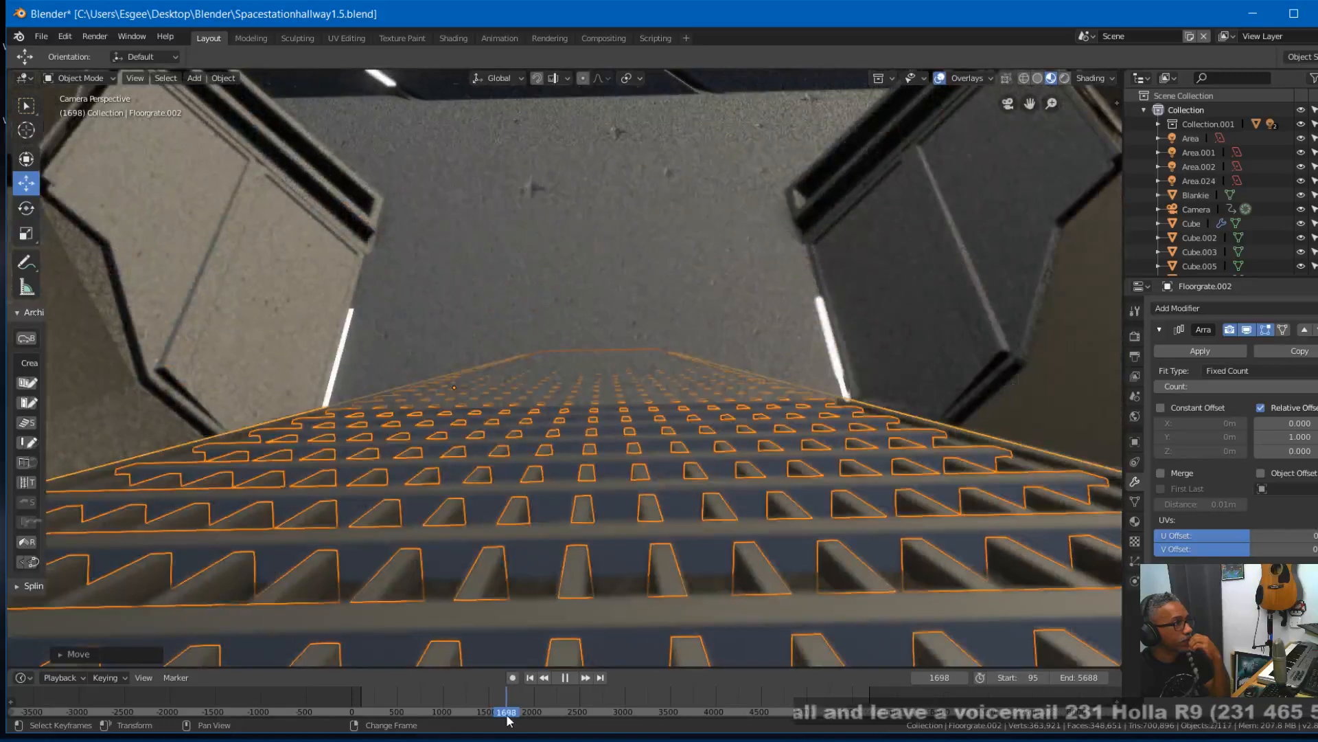
key(space)
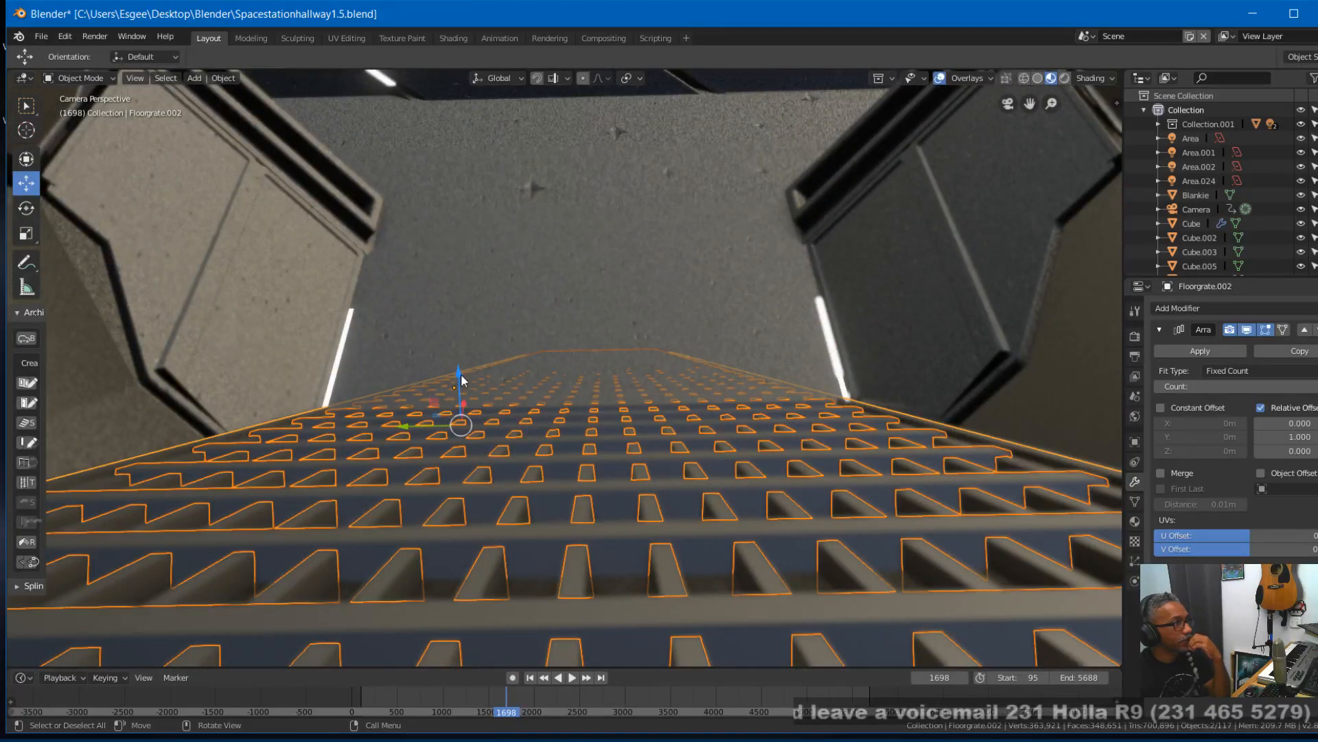
key(ctrl+z)
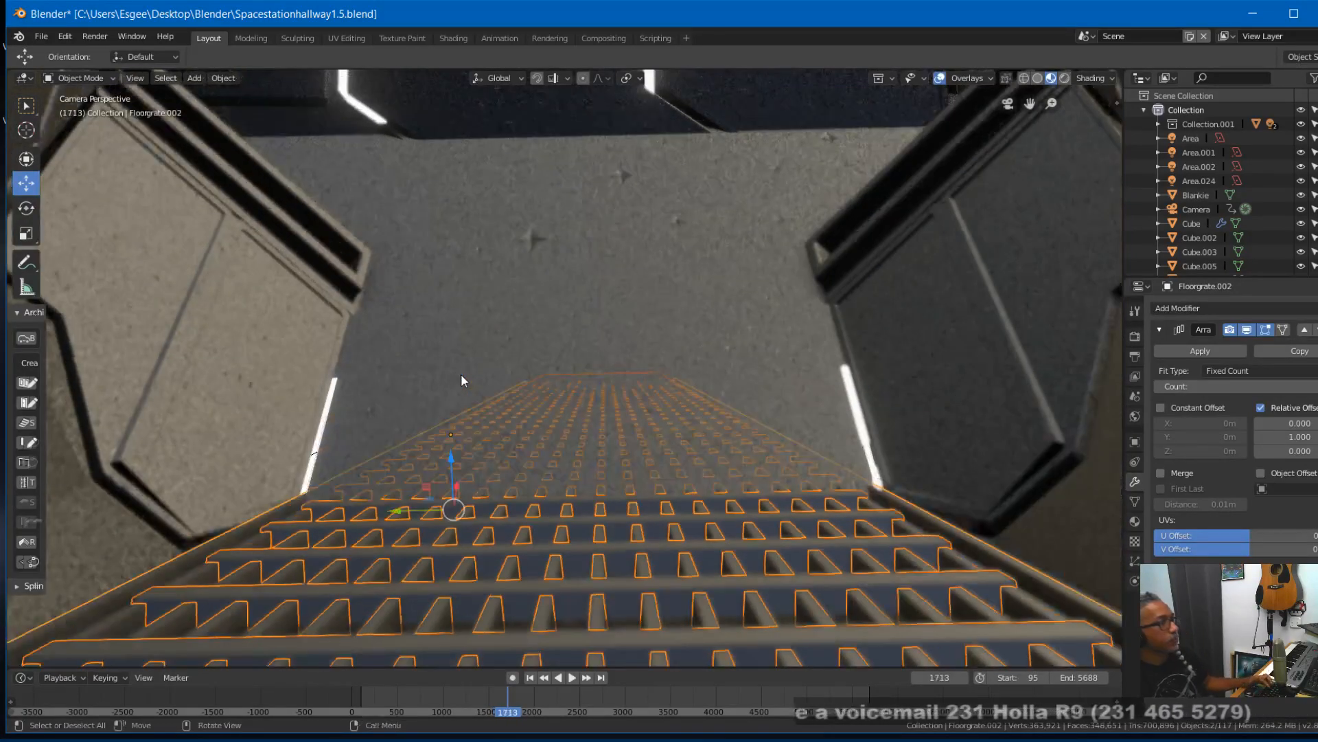
key(g)
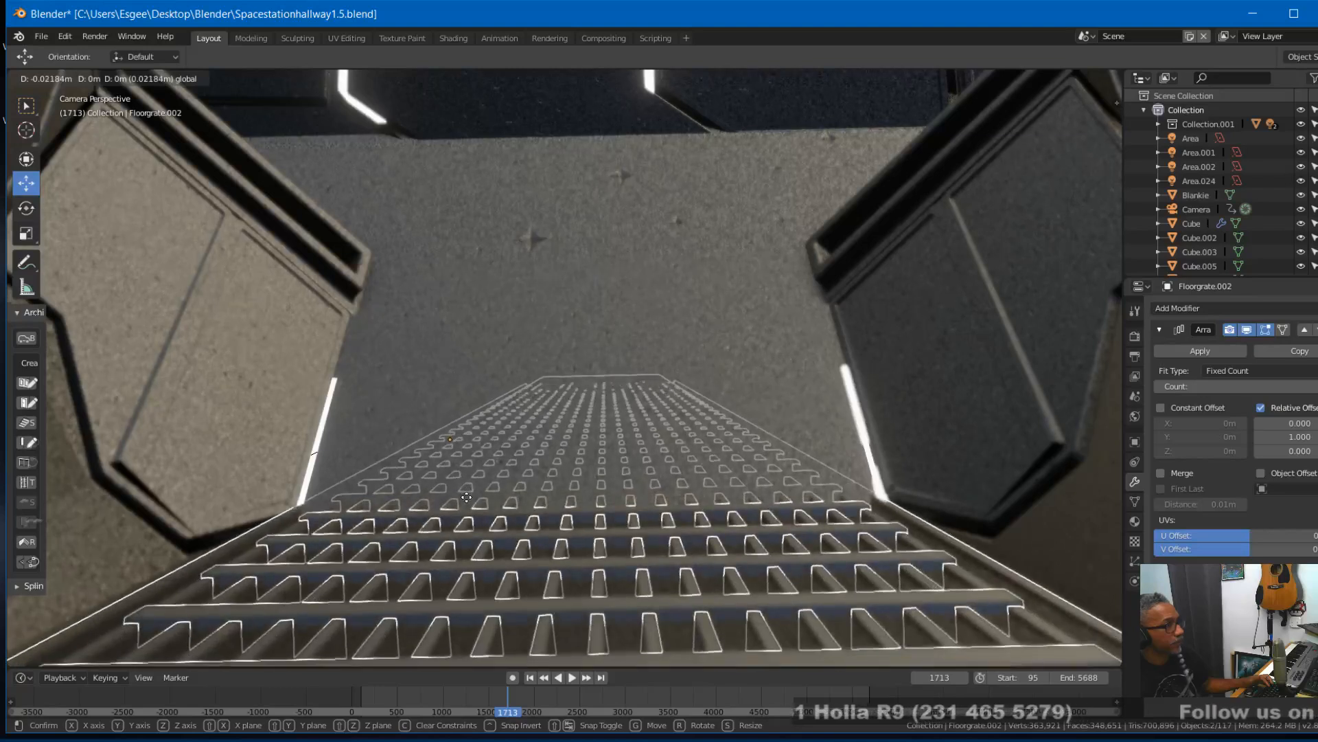
click(479, 483)
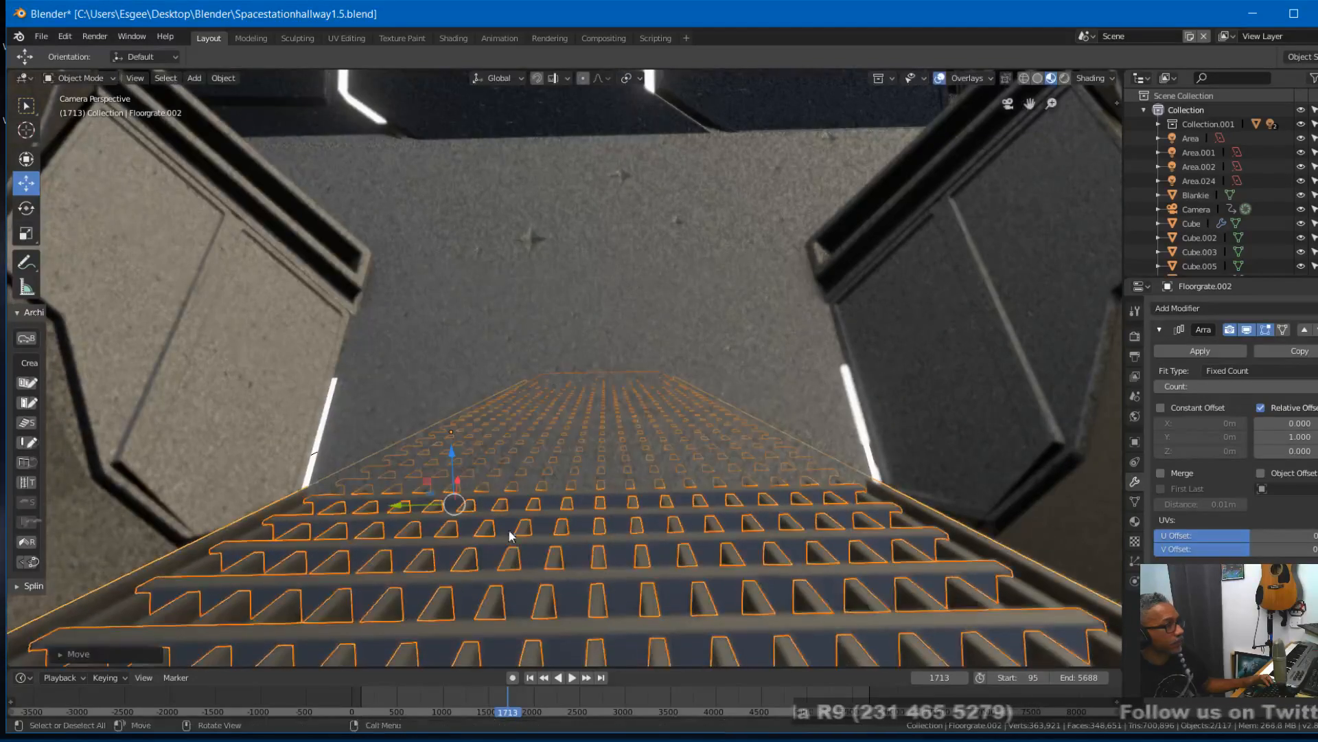
- Scrub the animation to frame 1674 to check where the level and sloped grates meet
click(484, 691)
key(space)
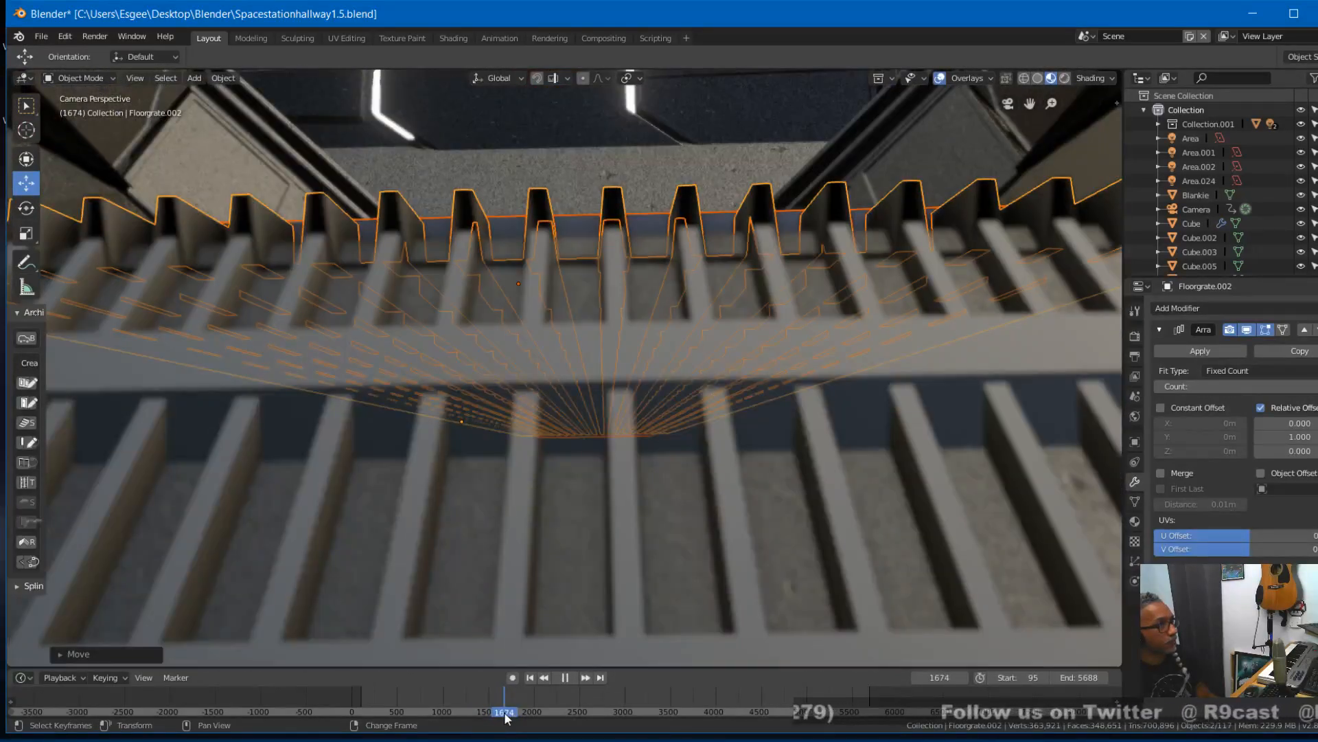
key(space)
- Lower the sloped grates slightly along the Z axis in the front view with wireframe shading
key(KP_7)
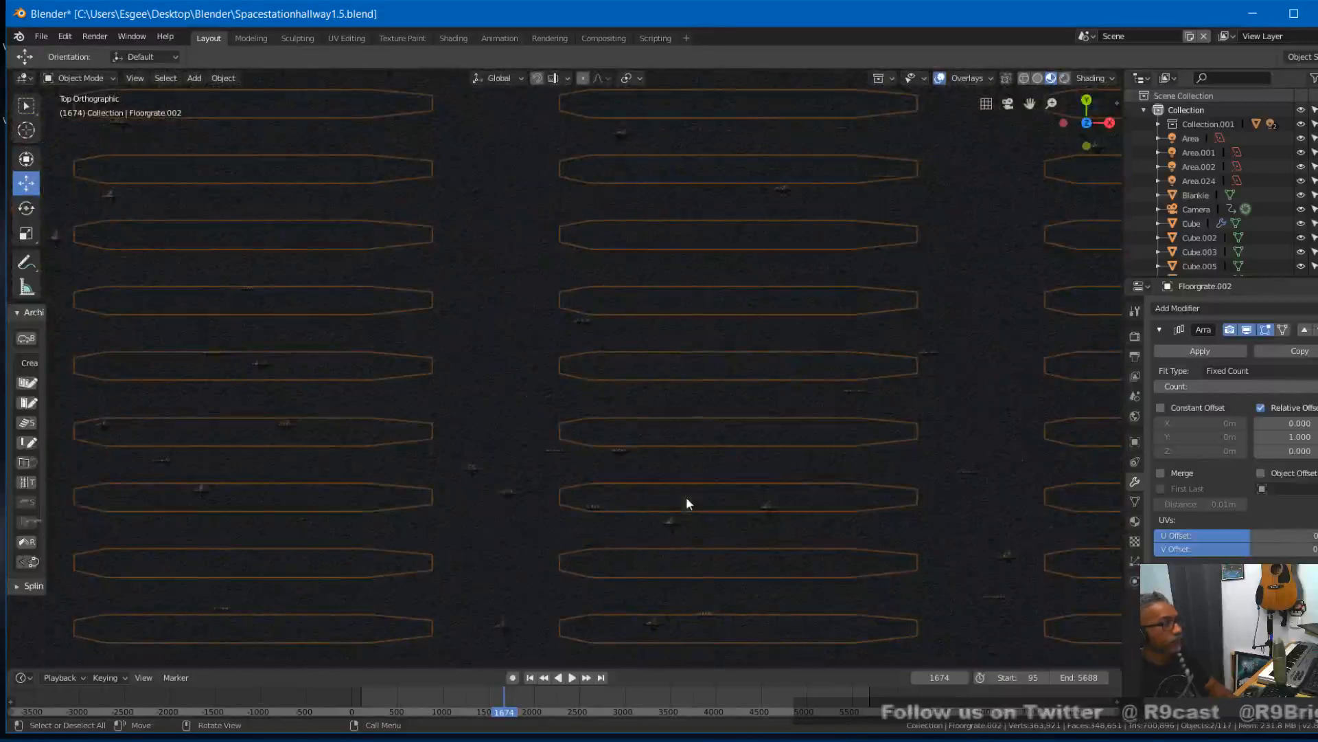
scroll(687, 499, down, 6)
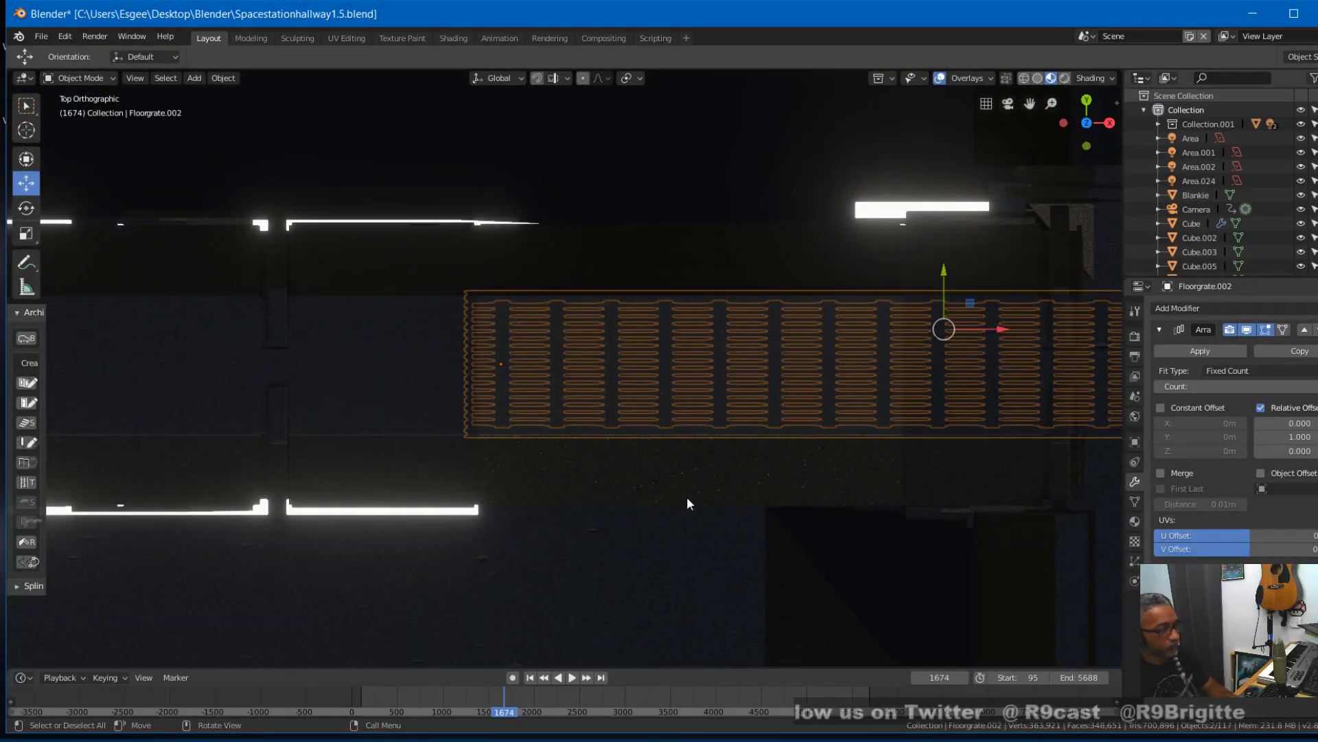
key(KP_1)
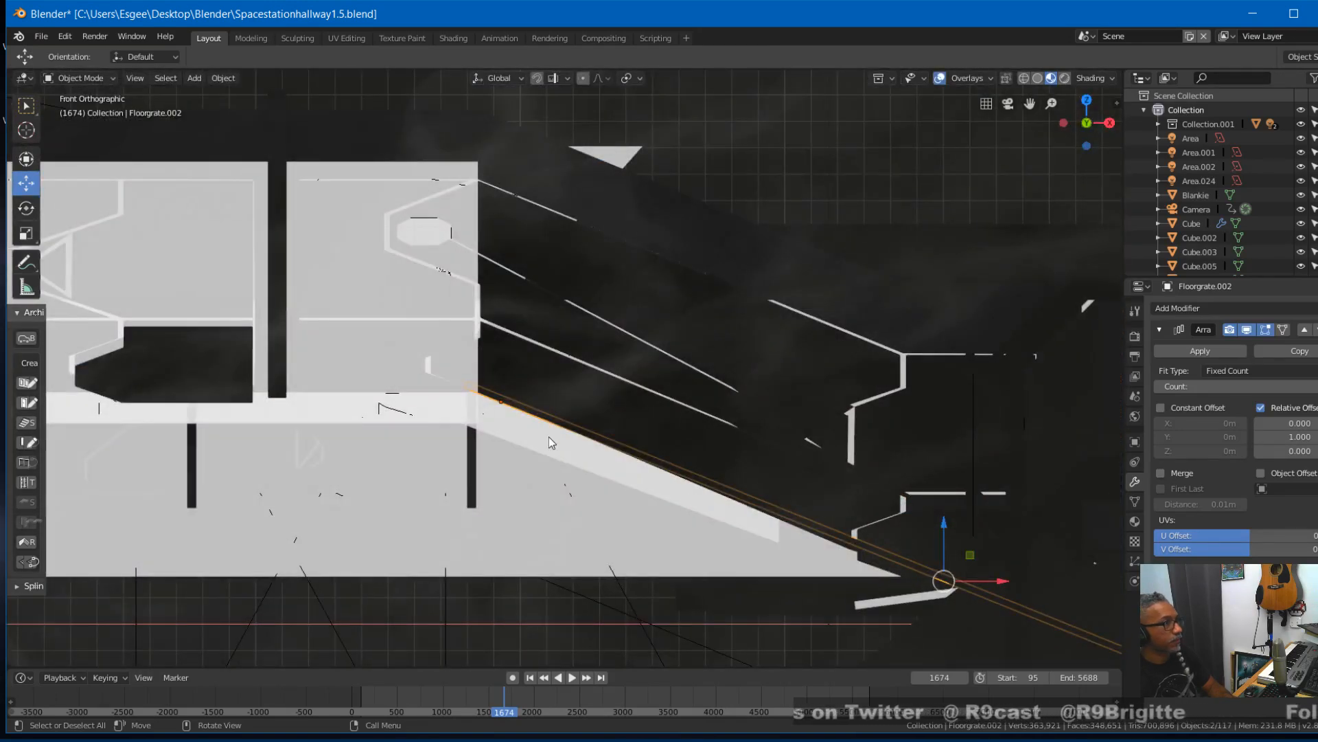
click(1024, 74)
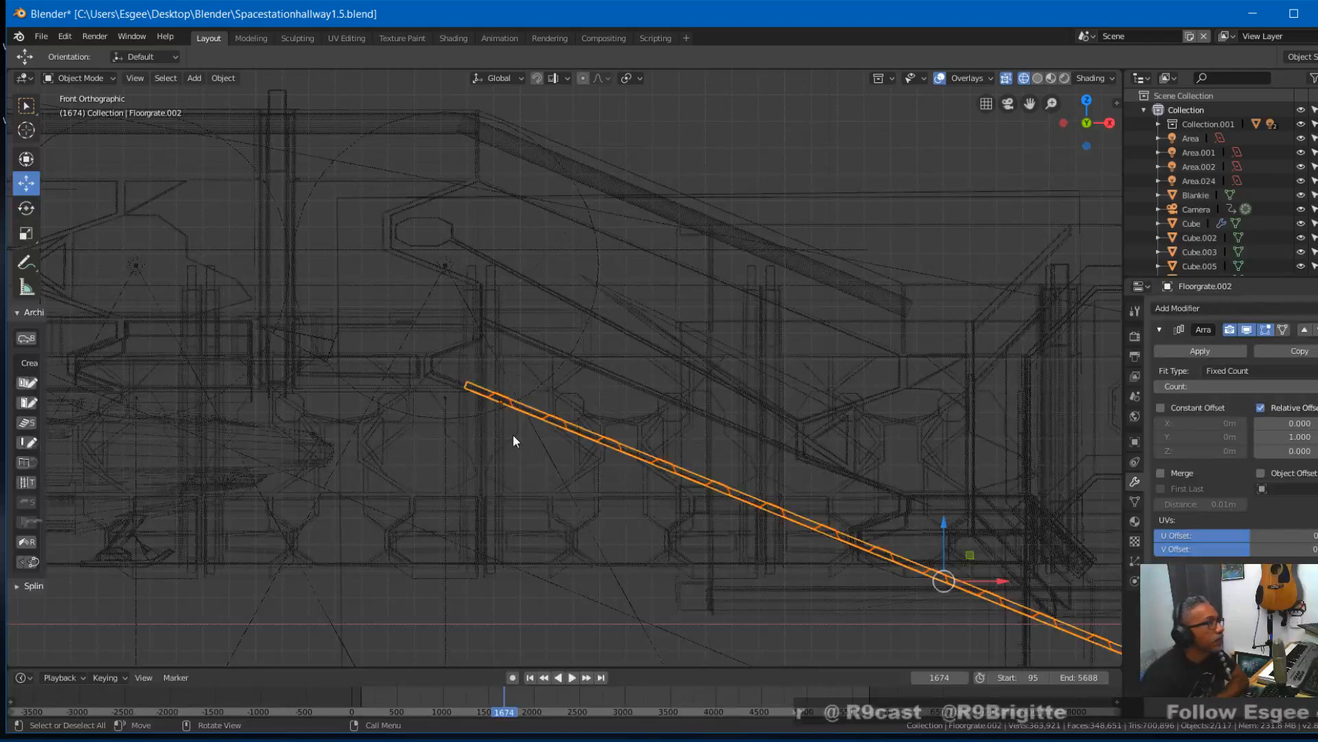
scroll(514, 439, up, 2)
scroll(512, 435, up, 2)
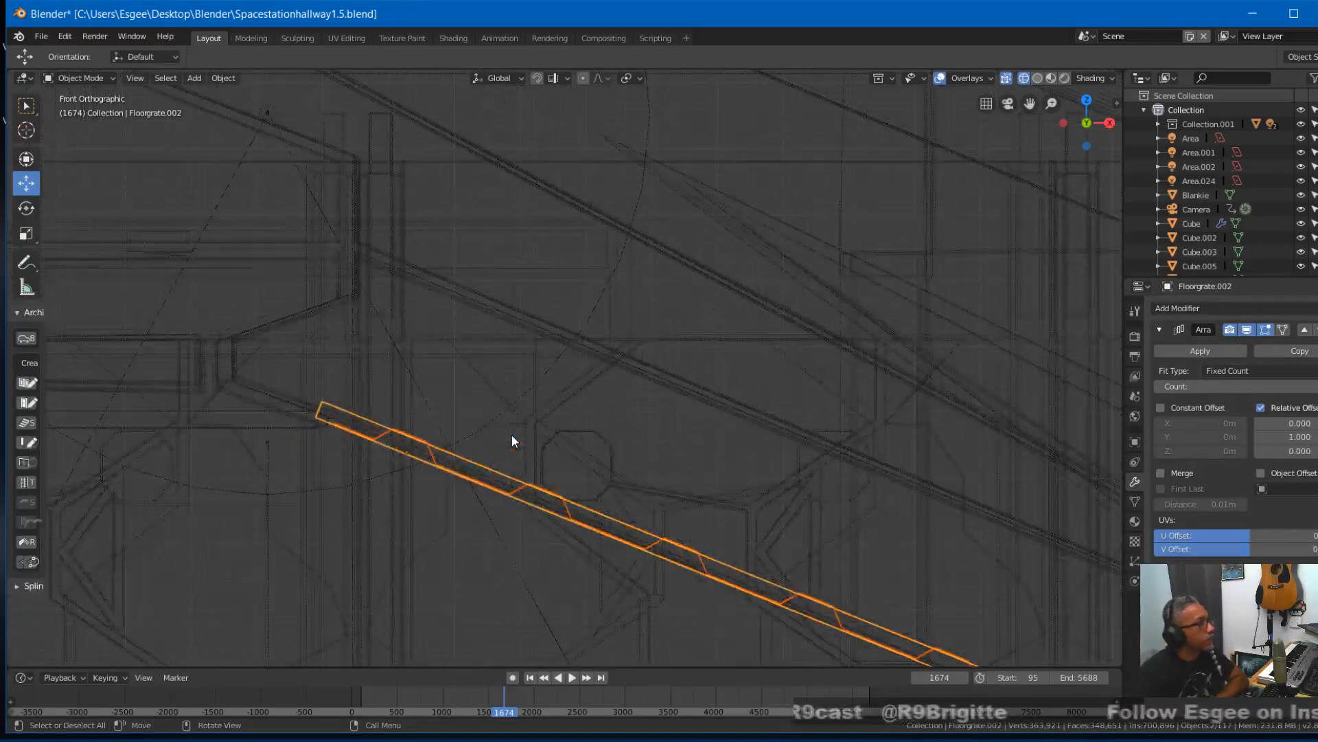
scroll(825, 507, down, 3)
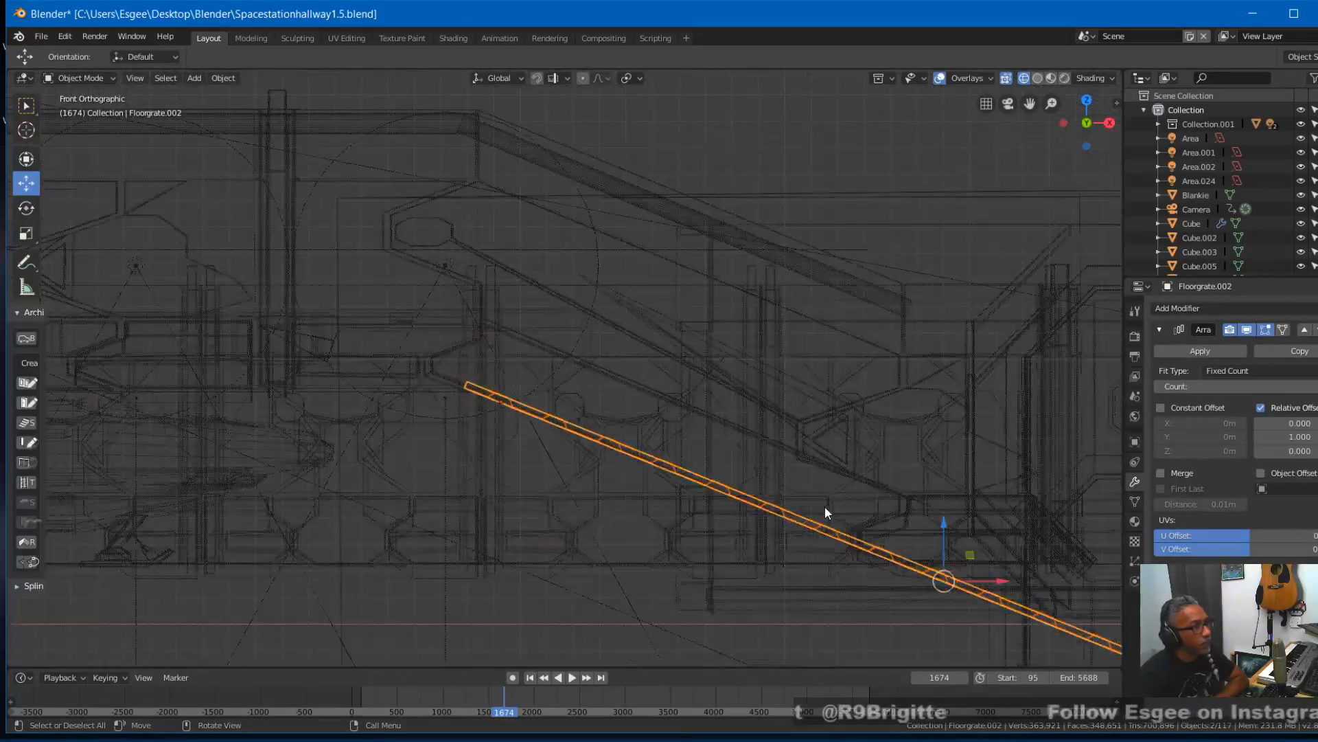
drag(943, 527, 943, 535)
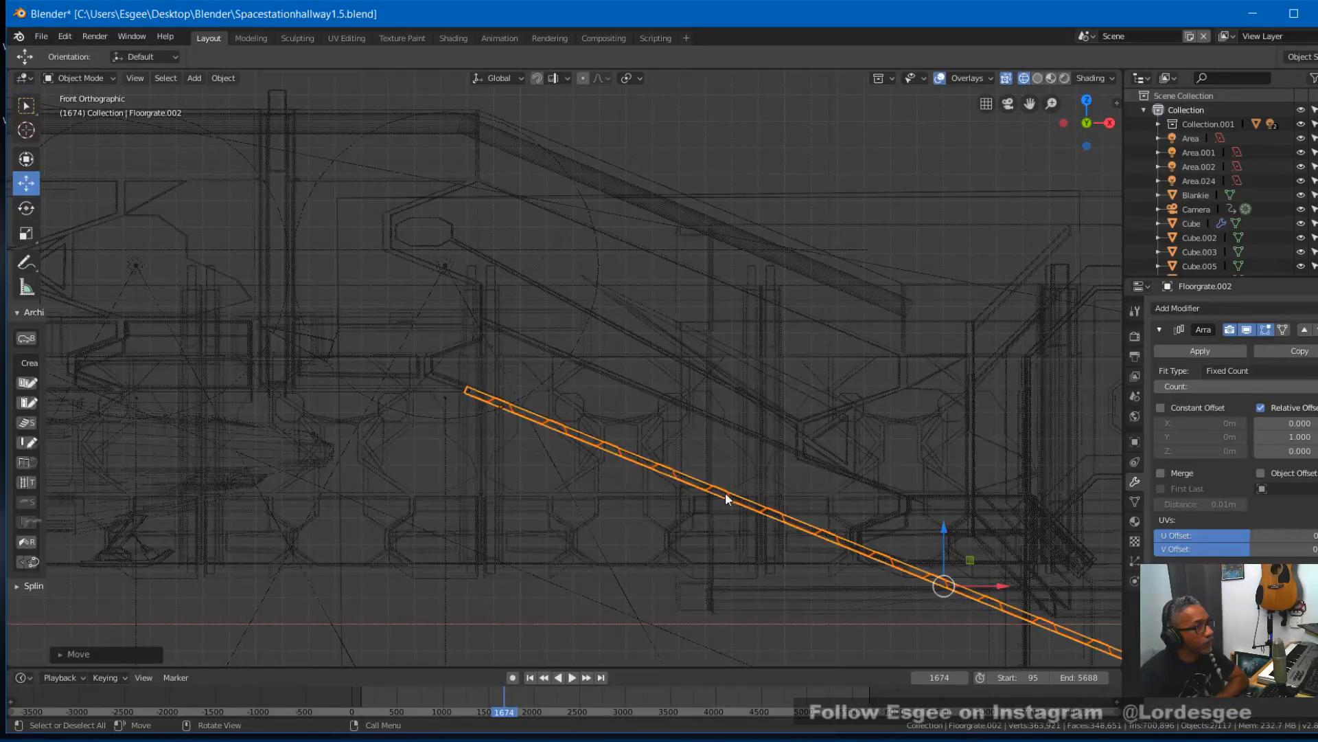
- Select the sloping hallway section Supanewhall.003 and enter Edit Mode
middle_drag(619, 413, 693, 346)
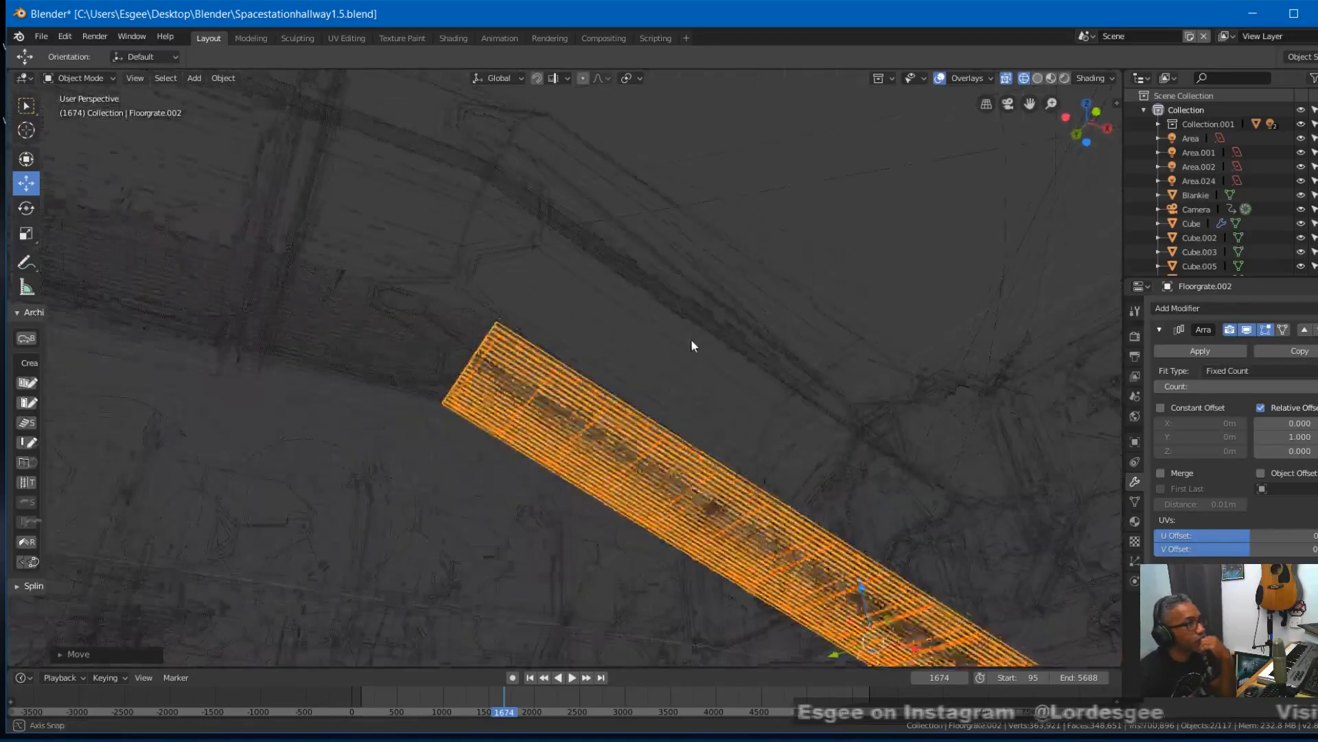
click(562, 463)
click(554, 426)
click(554, 425)
click(554, 425)
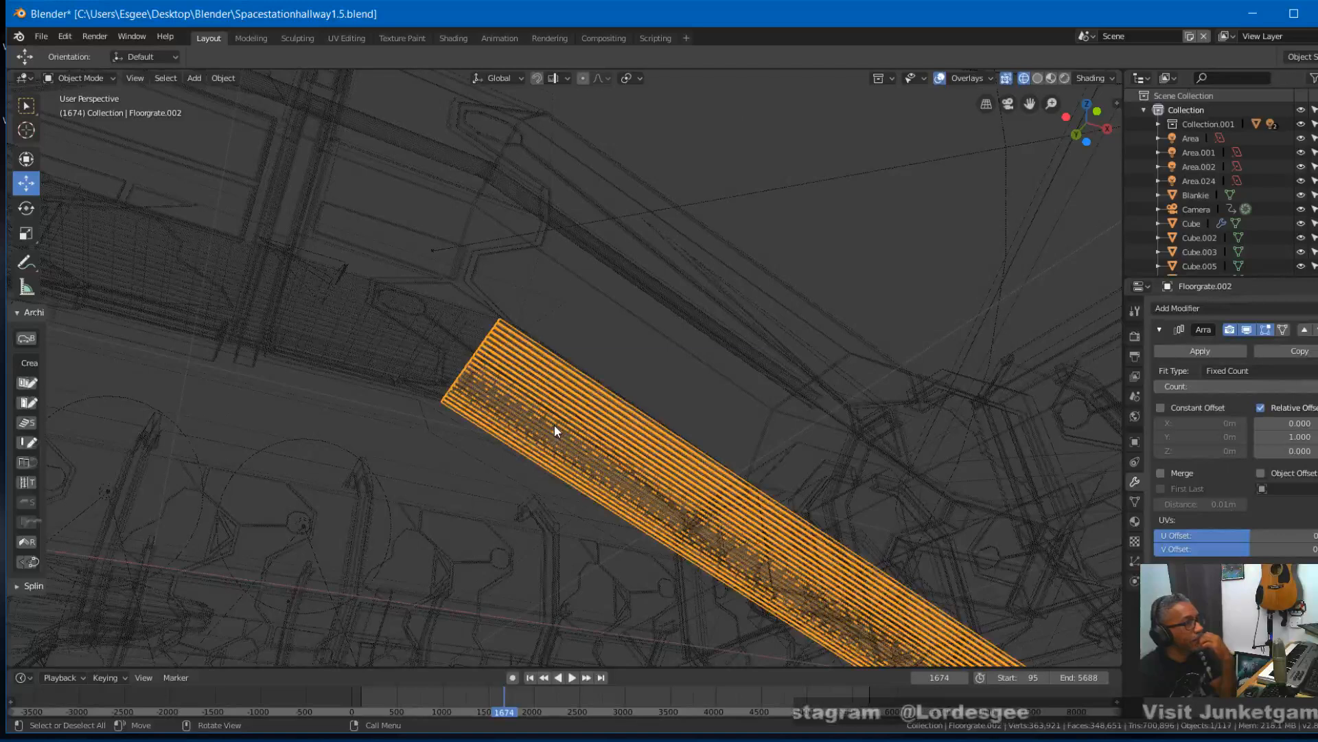
click(667, 341)
click(102, 81)
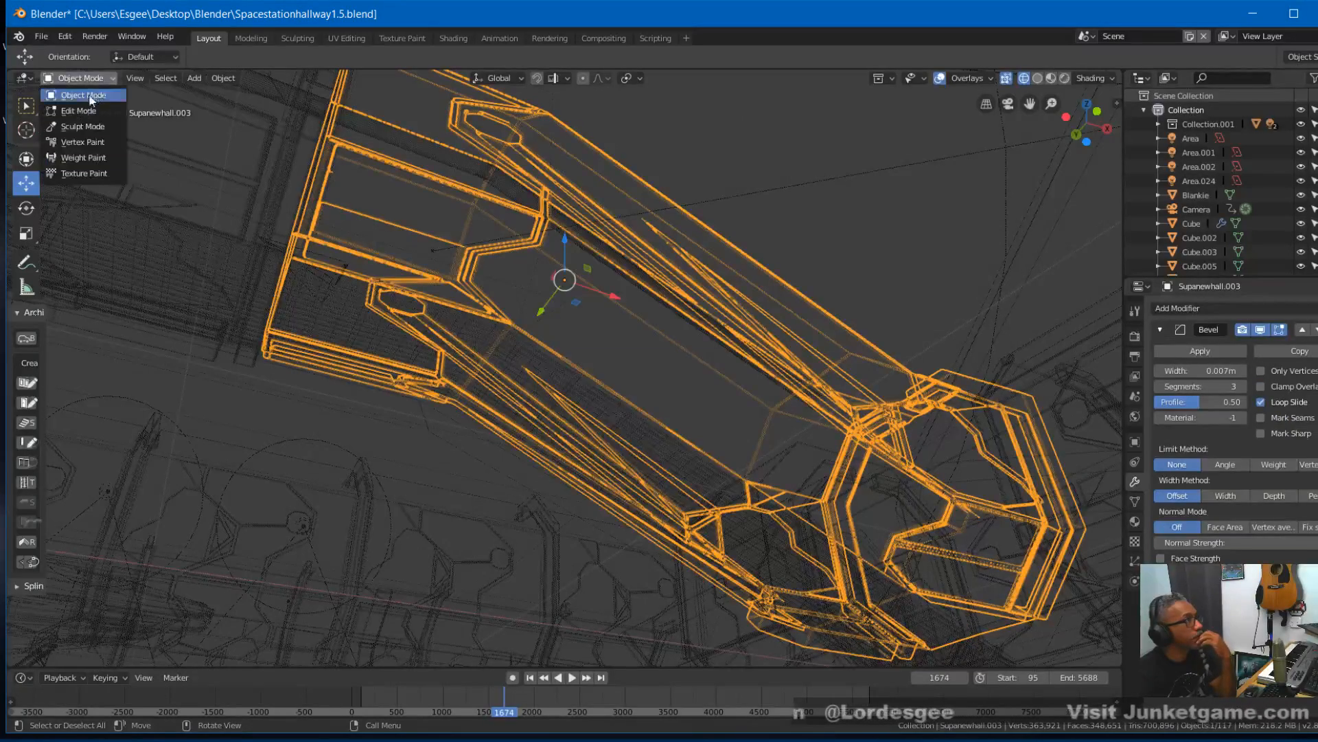
click(81, 105)
- Select the two adjoining floor faces of the hallway ramp beneath the sloped grates
alt+click(571, 441)
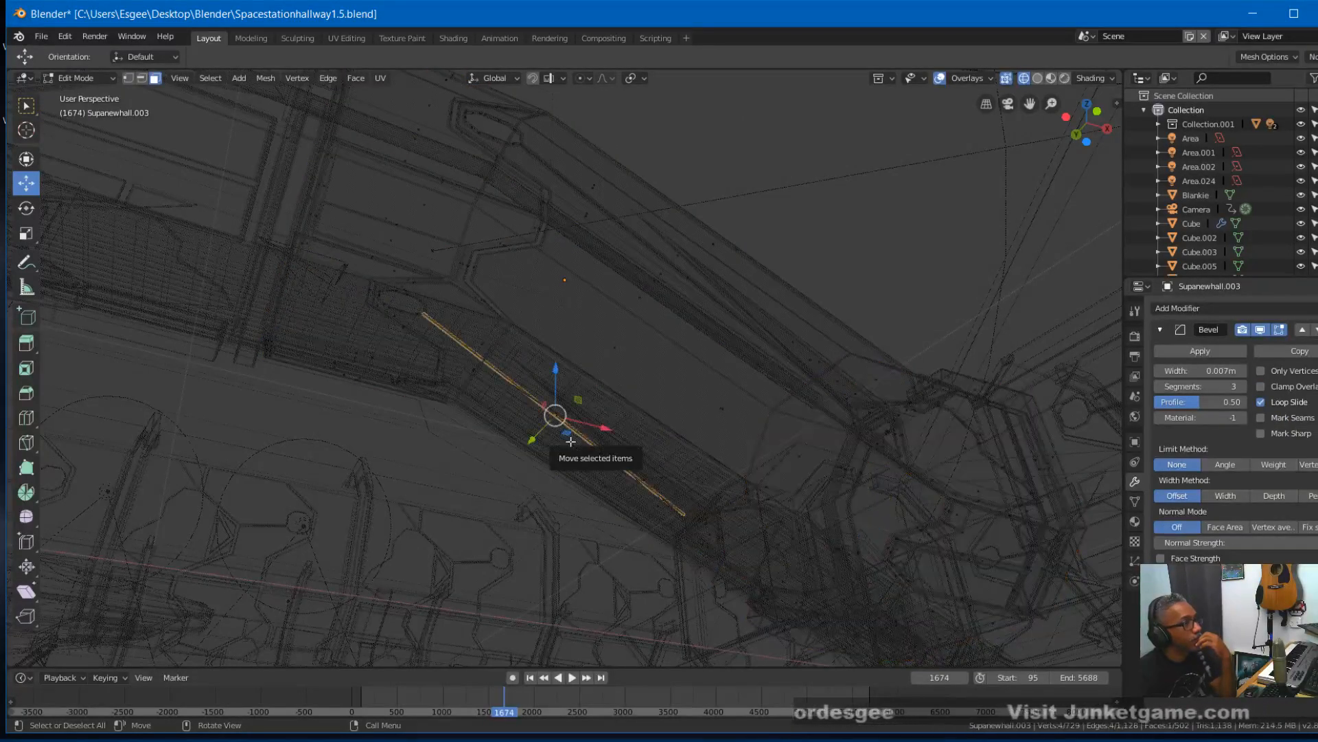
click(567, 444)
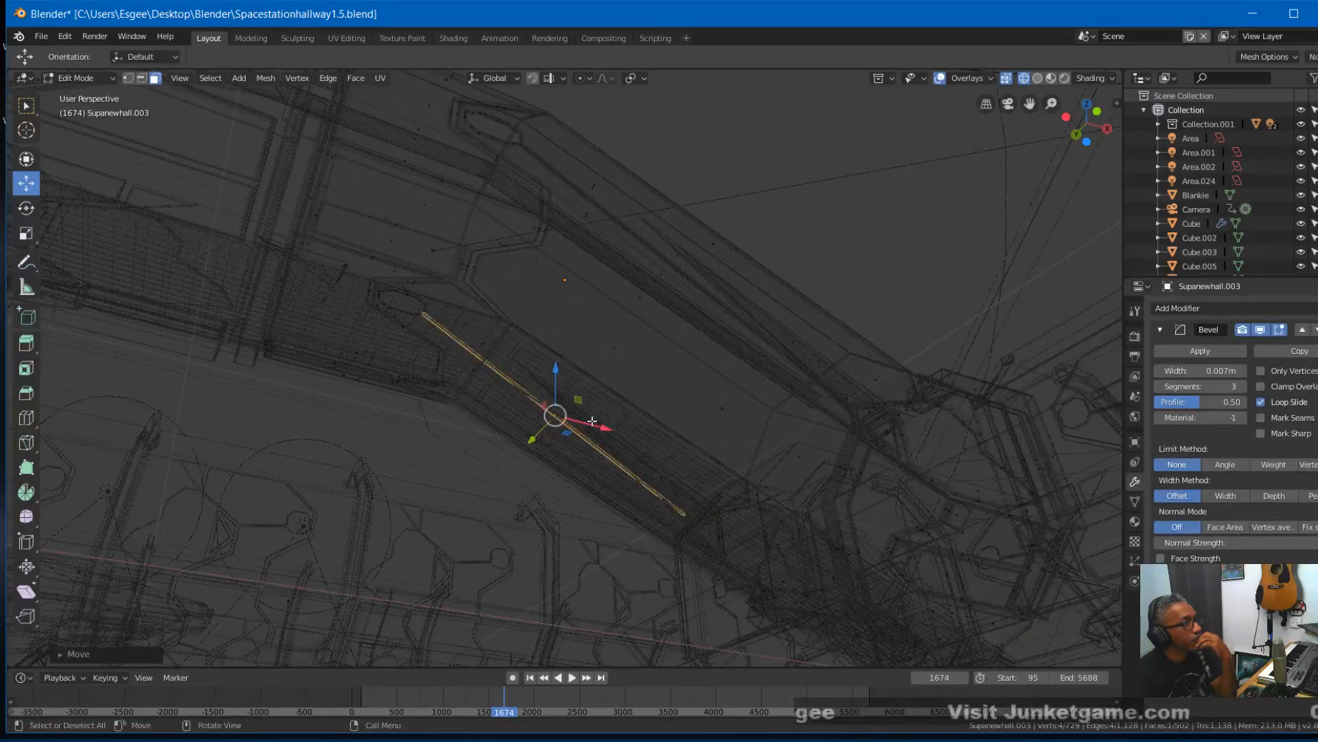
middle_drag(603, 412, 700, 521)
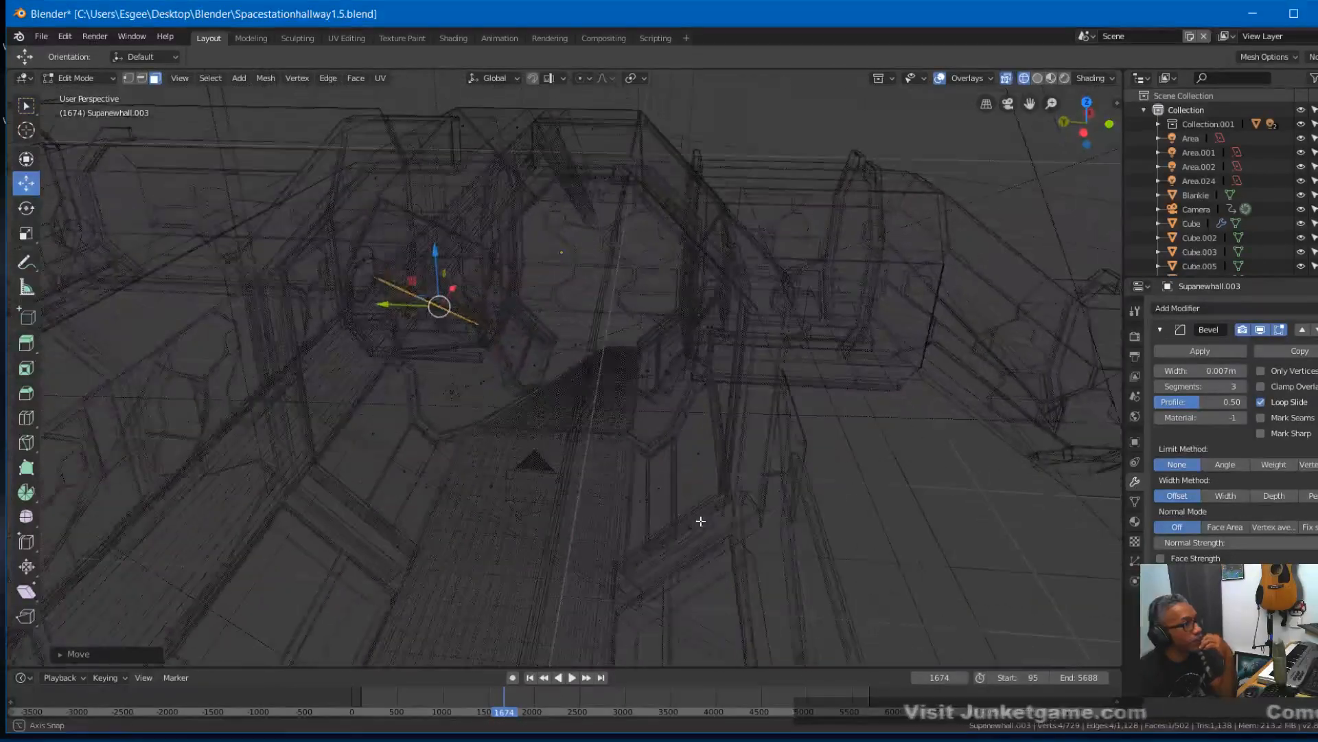
click(627, 401)
click(595, 404)
click(539, 405)
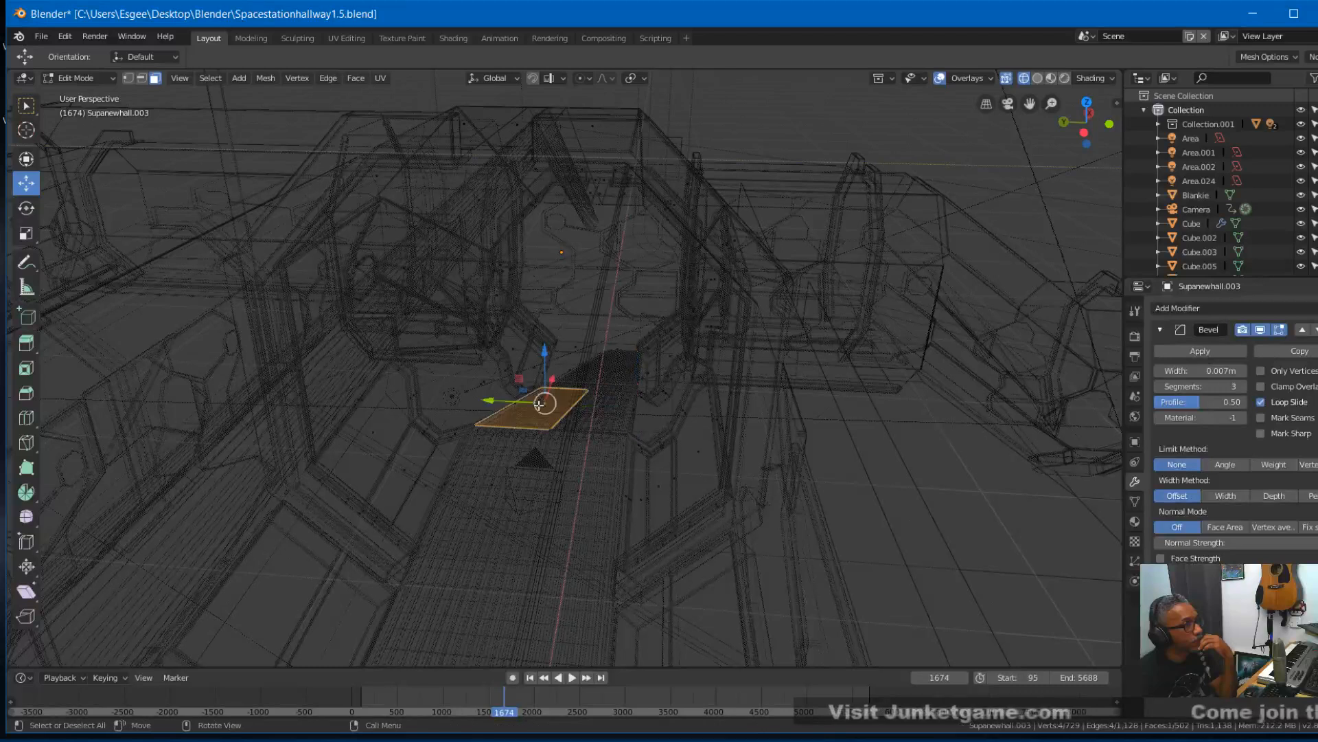
click(603, 410)
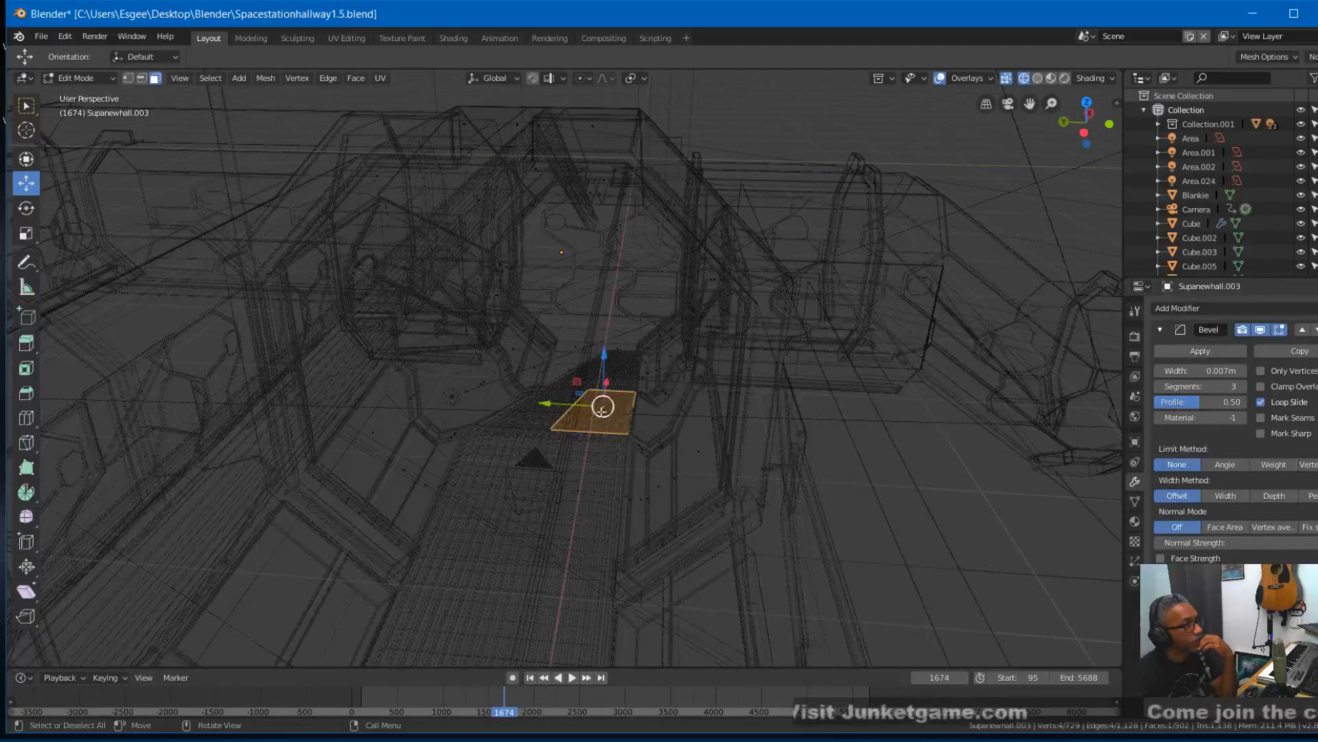
click(549, 412)
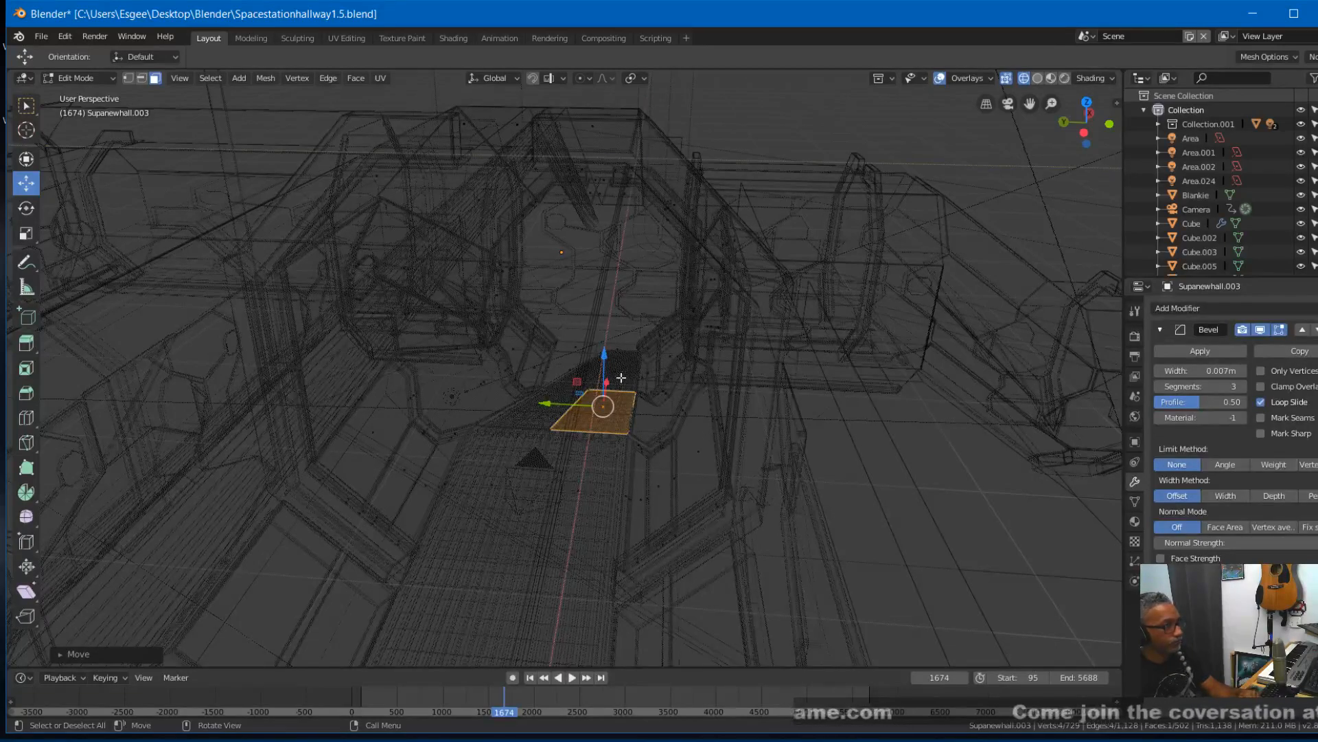
middle_drag(872, 399, 842, 417)
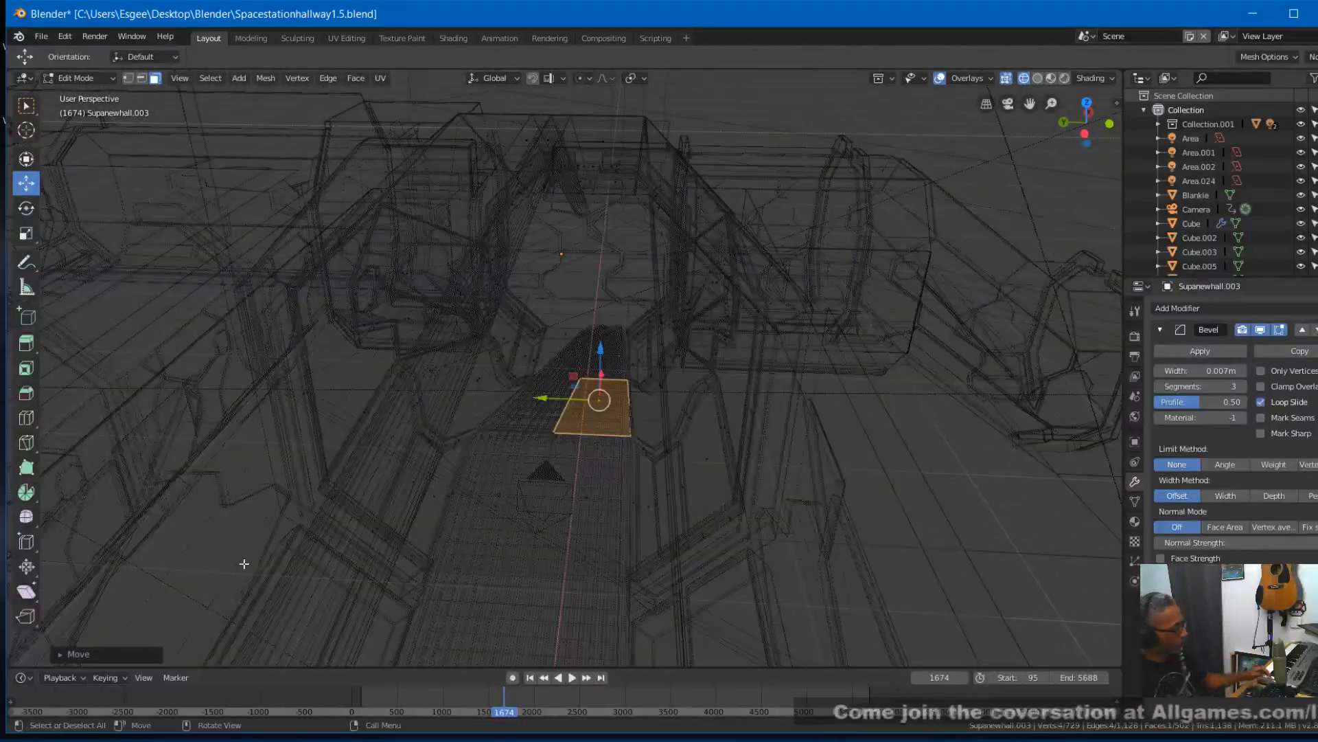
shift+click(530, 419)
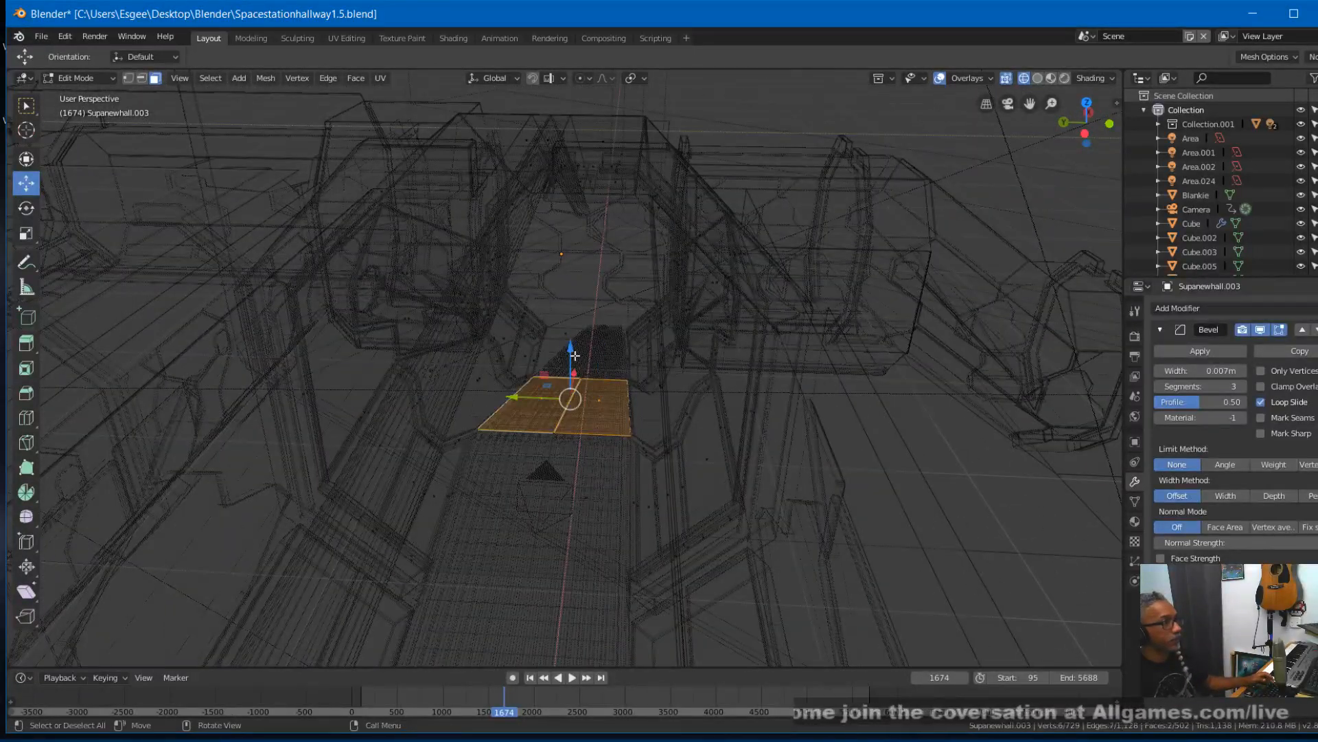
- Lower the two ramp floor faces slightly along the Z axis and return to Object Mode
drag(571, 347, 568, 357)
middle_drag(569, 357, 578, 407)
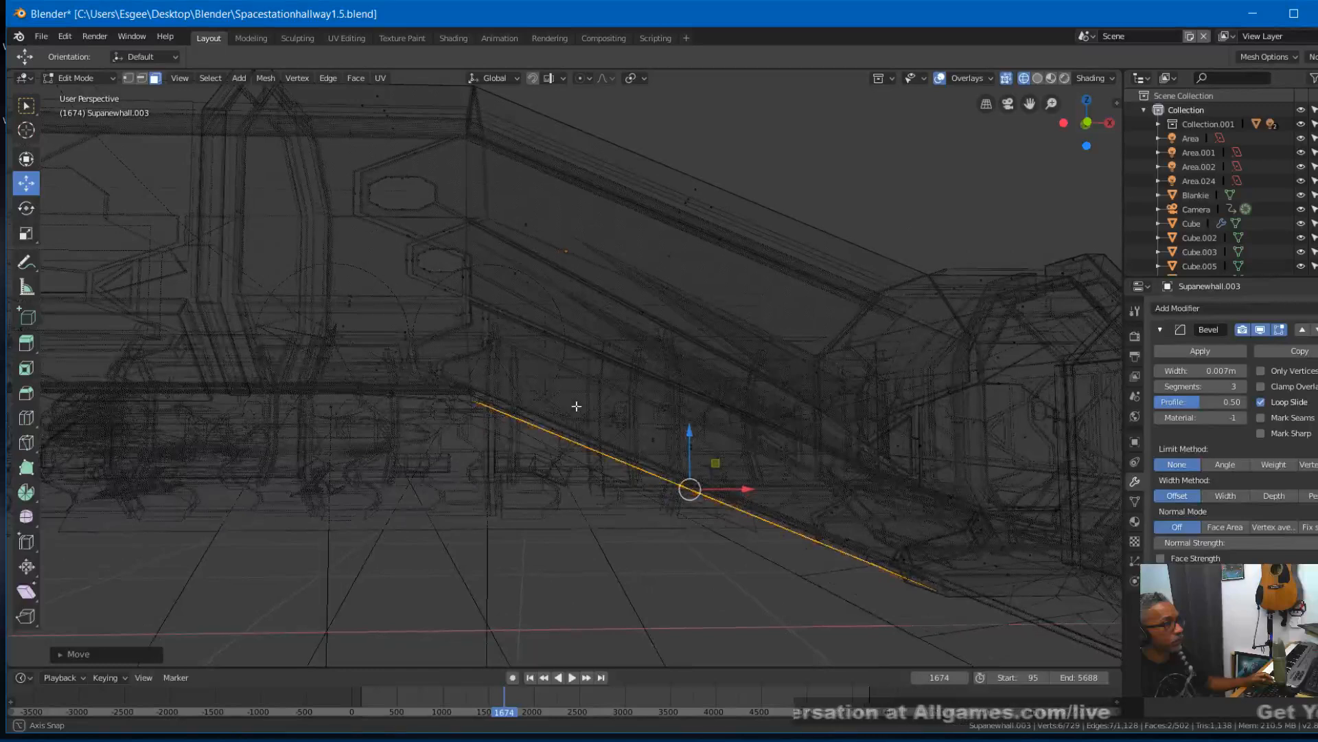
drag(688, 431, 686, 435)
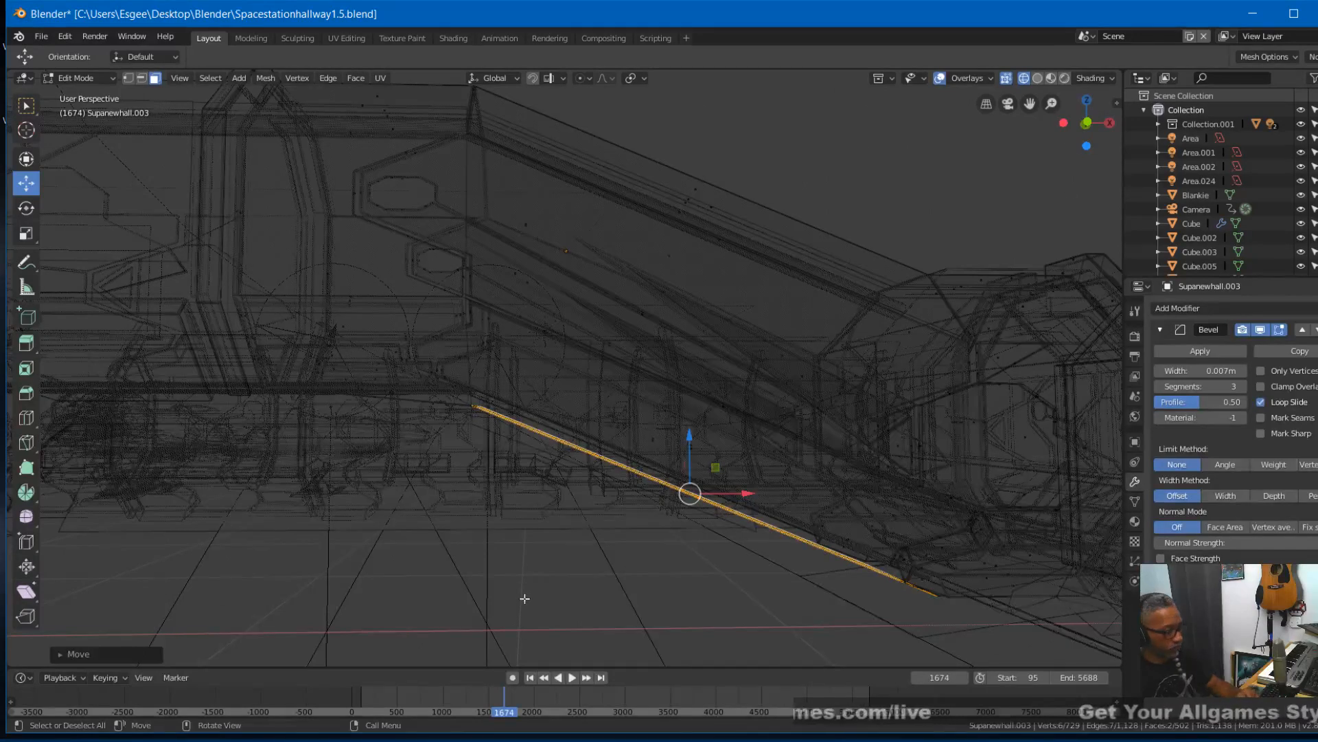
click(92, 81)
click(75, 94)
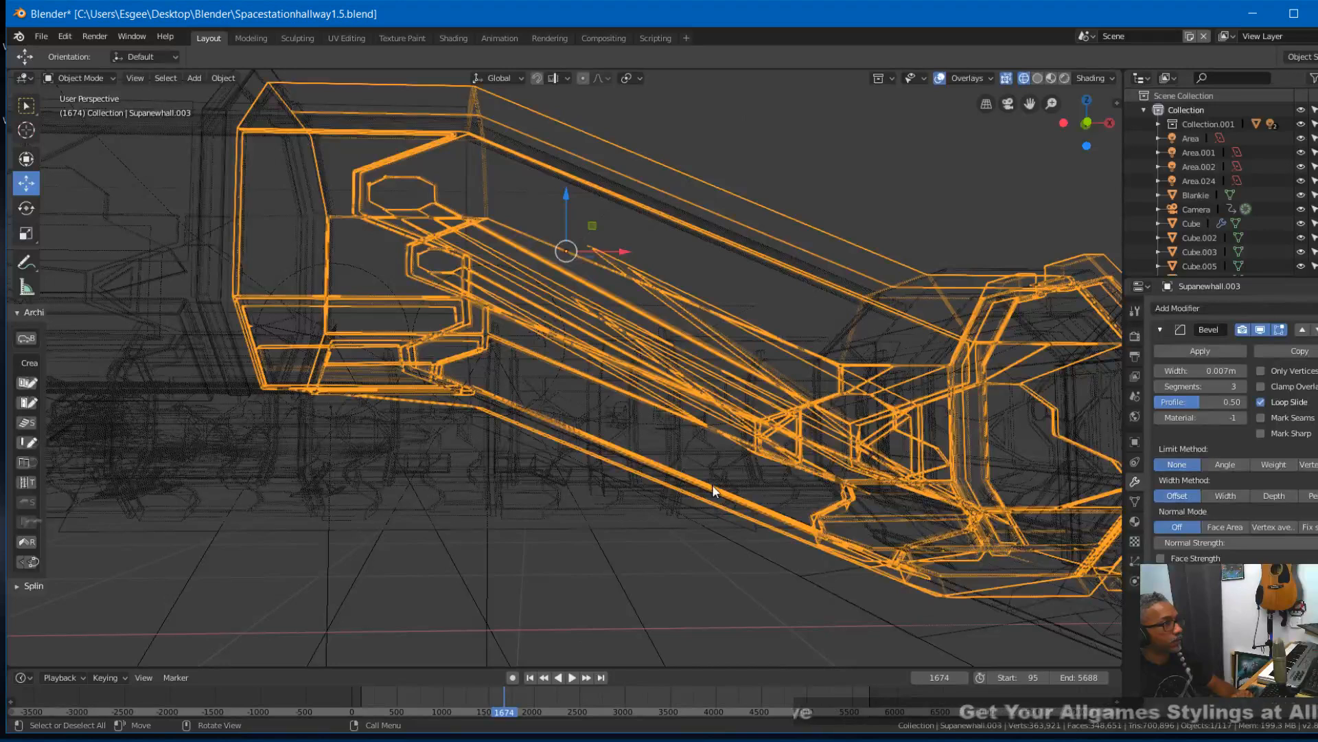
- Select both sloped floor grates, Floorgrate.002 and Floorgrate.003, and view them from the side
click(700, 457)
click(699, 456)
middle_drag(595, 596, 597, 442)
click(575, 418)
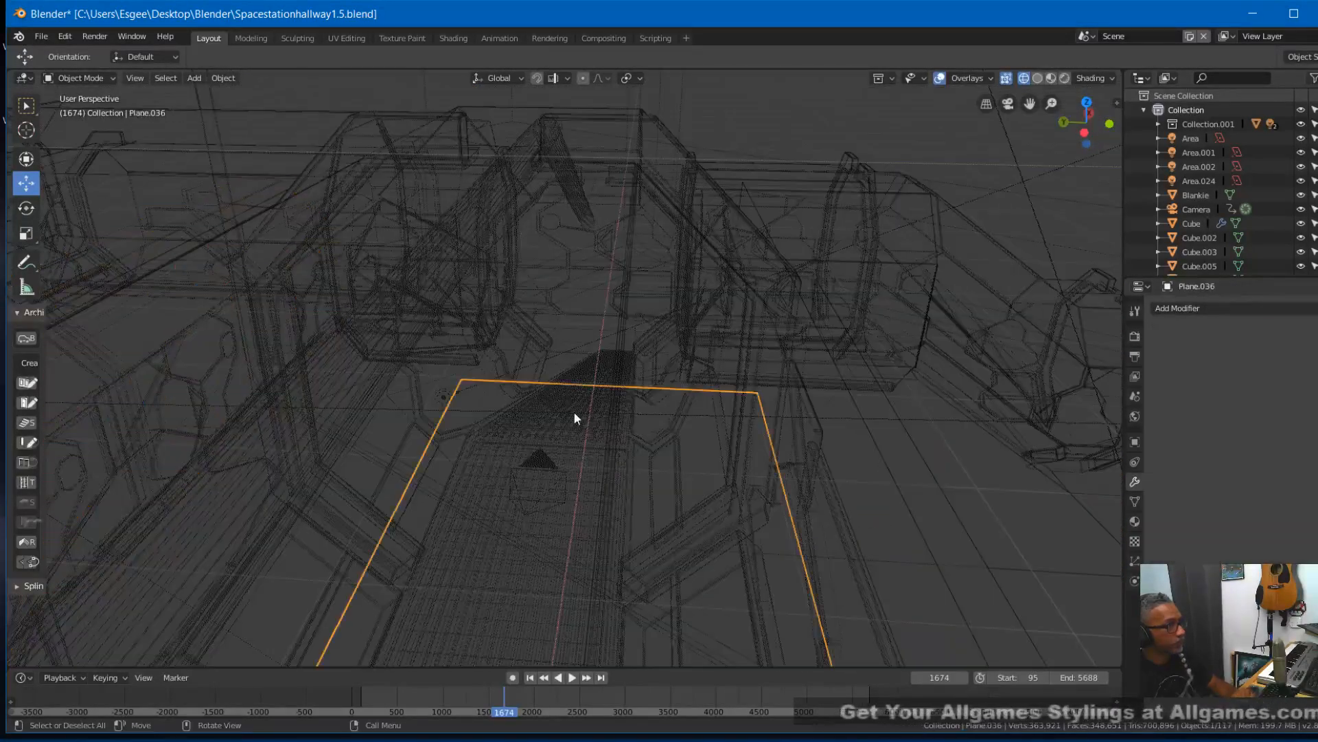
click(575, 418)
click(574, 412)
middle_drag(574, 412, 549, 395)
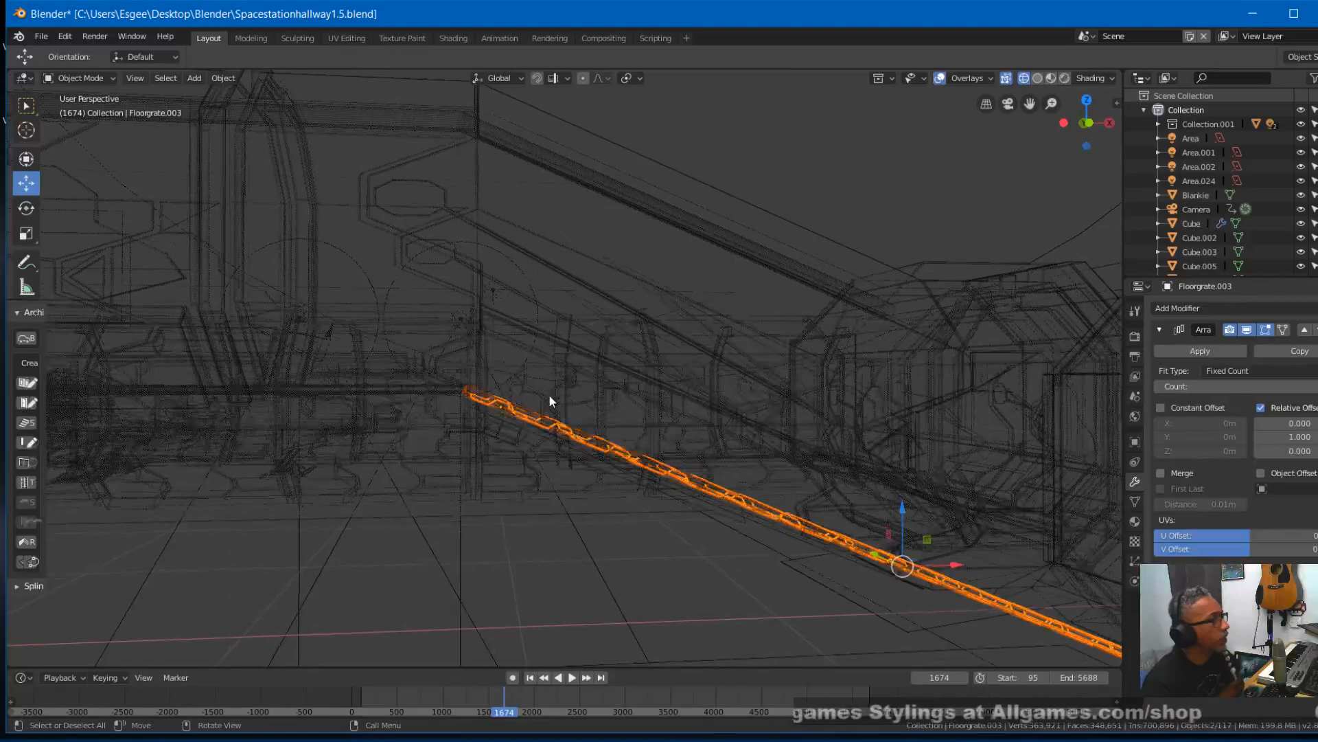
- Examine the joint between level and sloped grates through the camera in material preview, scrubbing to around frame 1671
scroll(549, 395, up, 2)
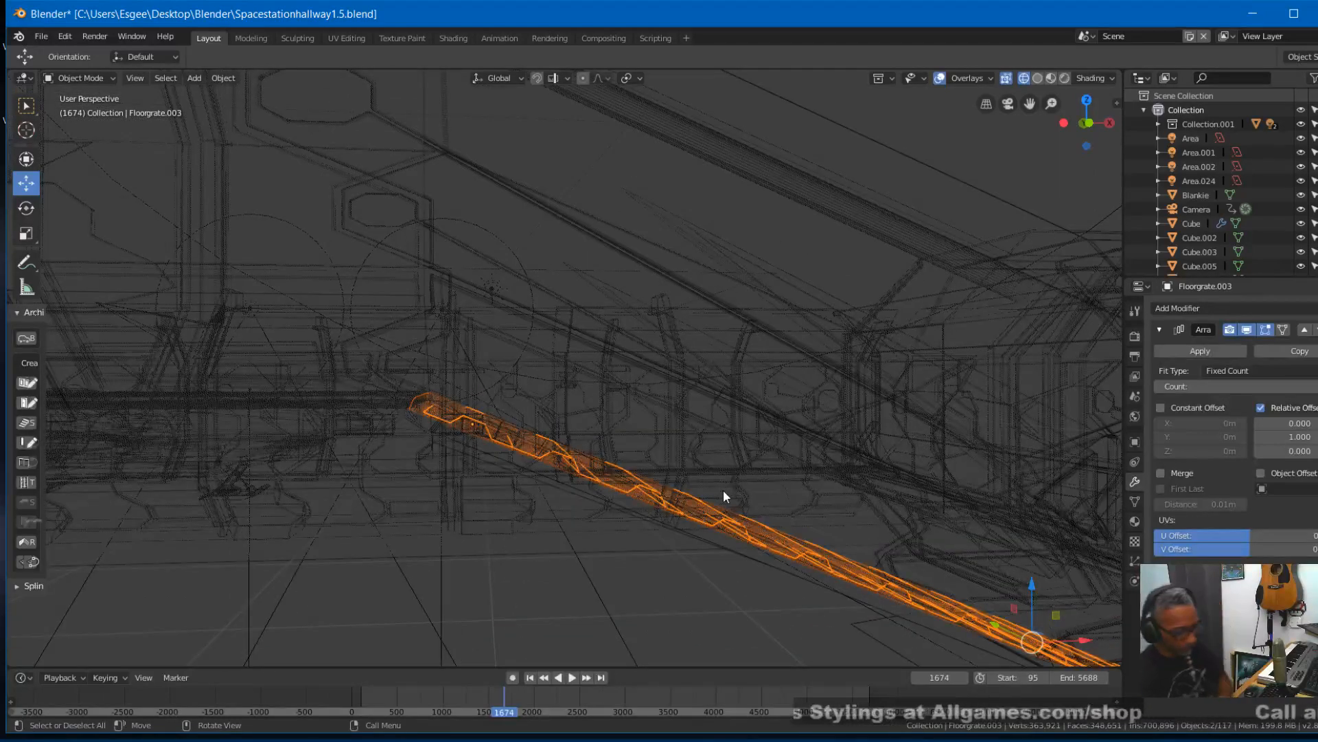
key(KP_0)
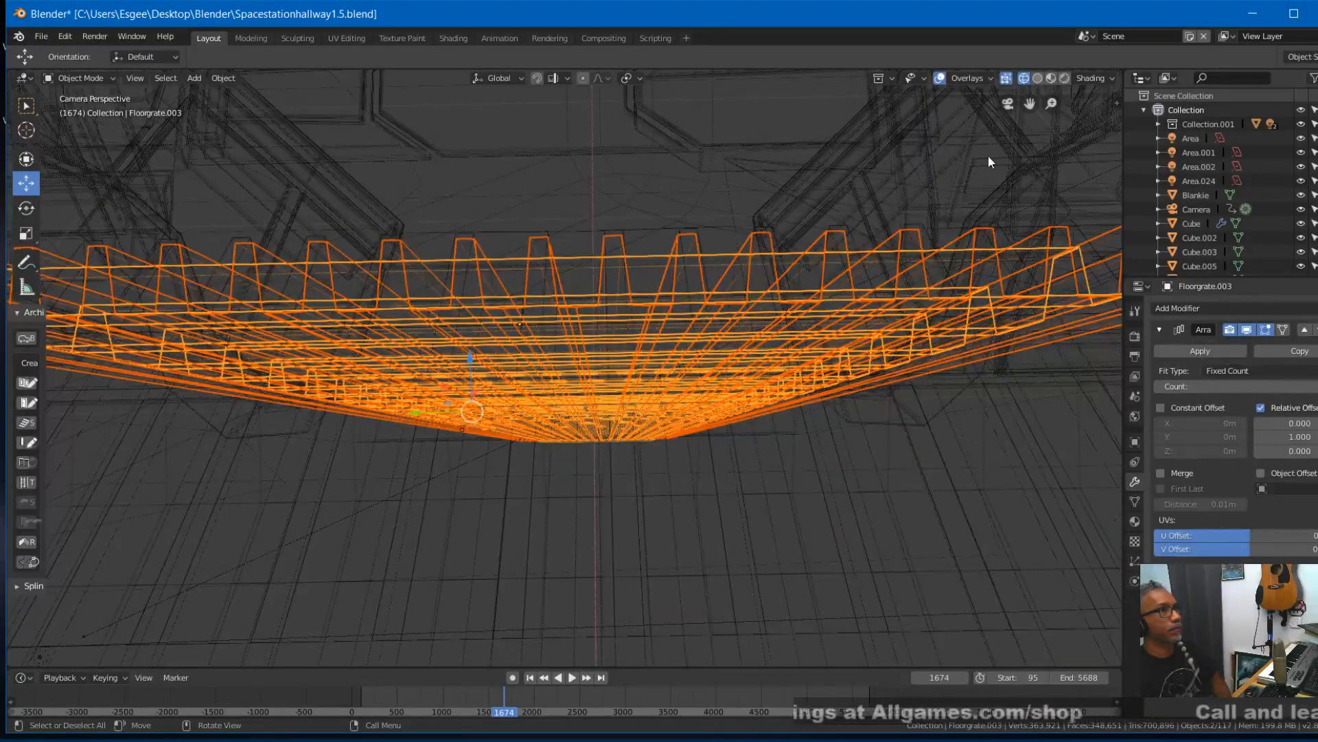
click(1052, 77)
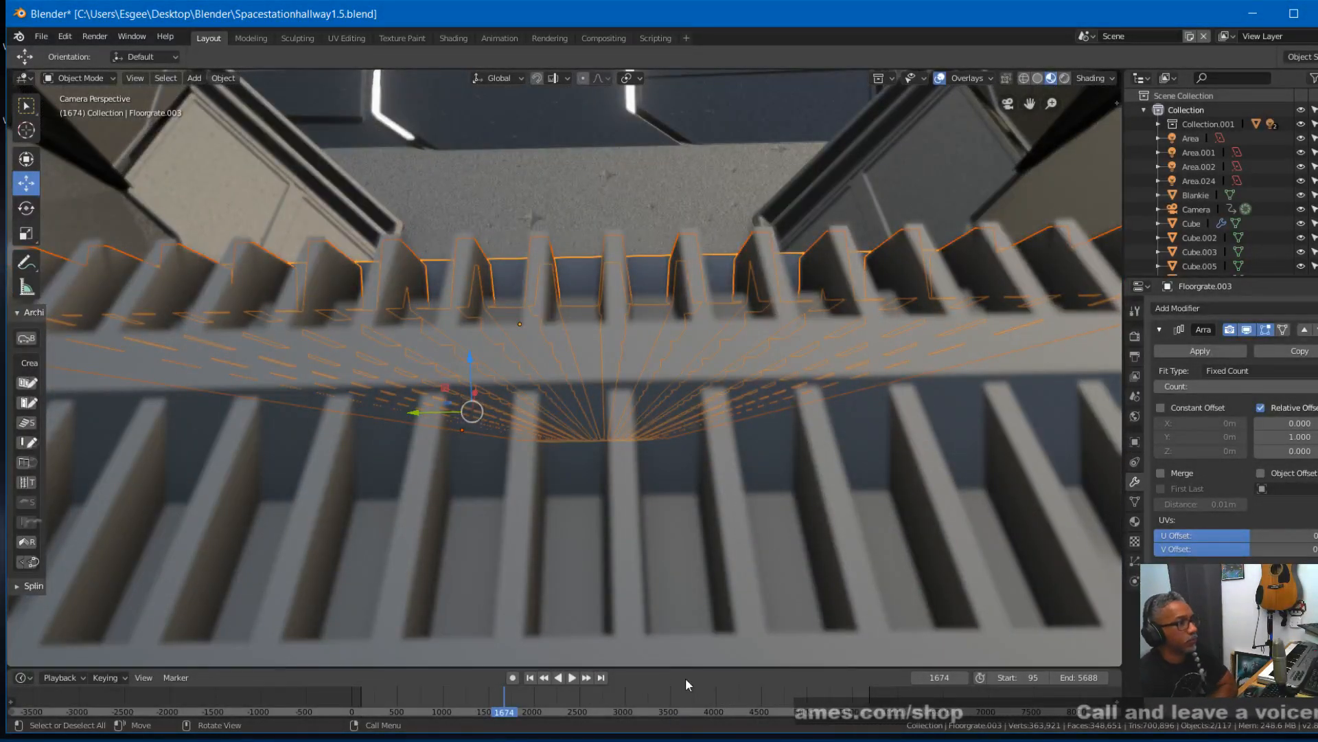
right_click(496, 698)
right_drag(496, 698, 504, 693)
key(Right)
key(Right)
- Advance the camera animation to frame 1692 and examine where the level grate meets the sloped grates
key(Right)
key(Right)
key(Right)
key(Right)
key(Right)
key(Right)
key(Right)
key(Right)
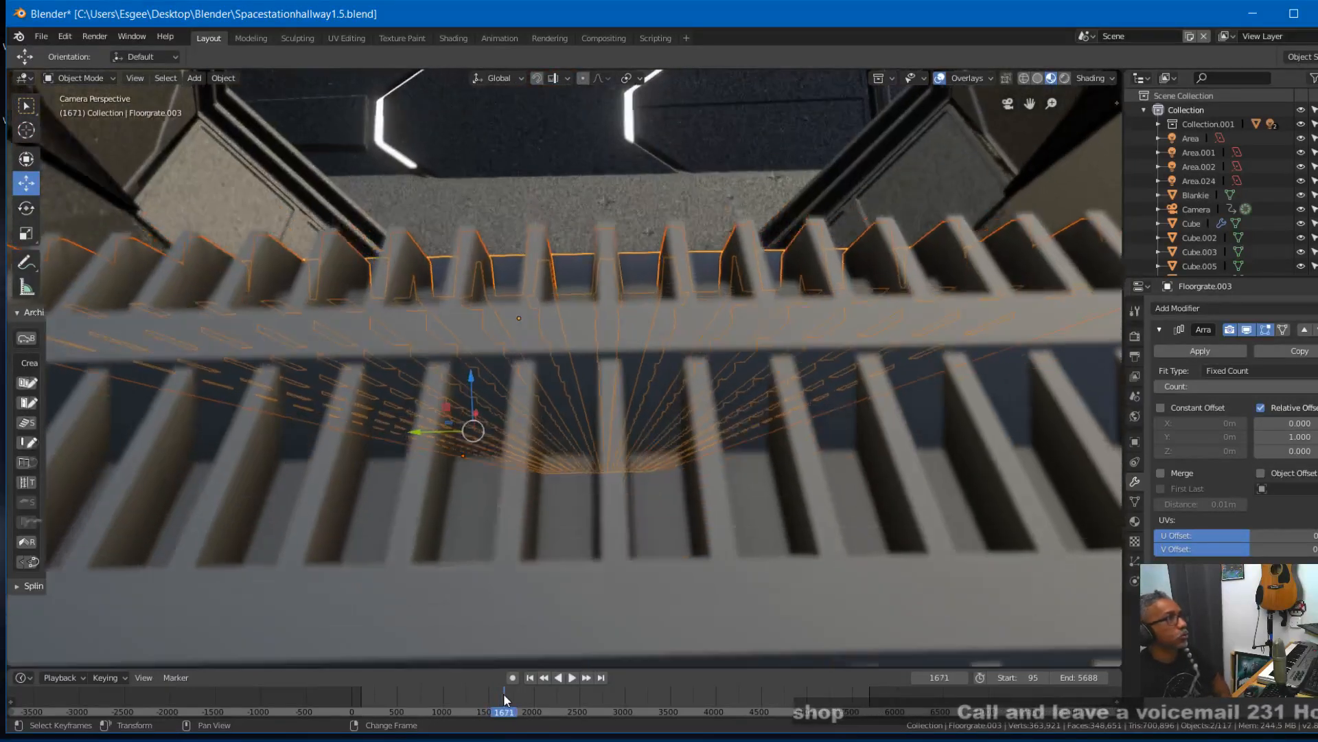
key(Right)
key(Right)
key(Right)
key(Right)
key(Right)
key(Right)
key(Right)
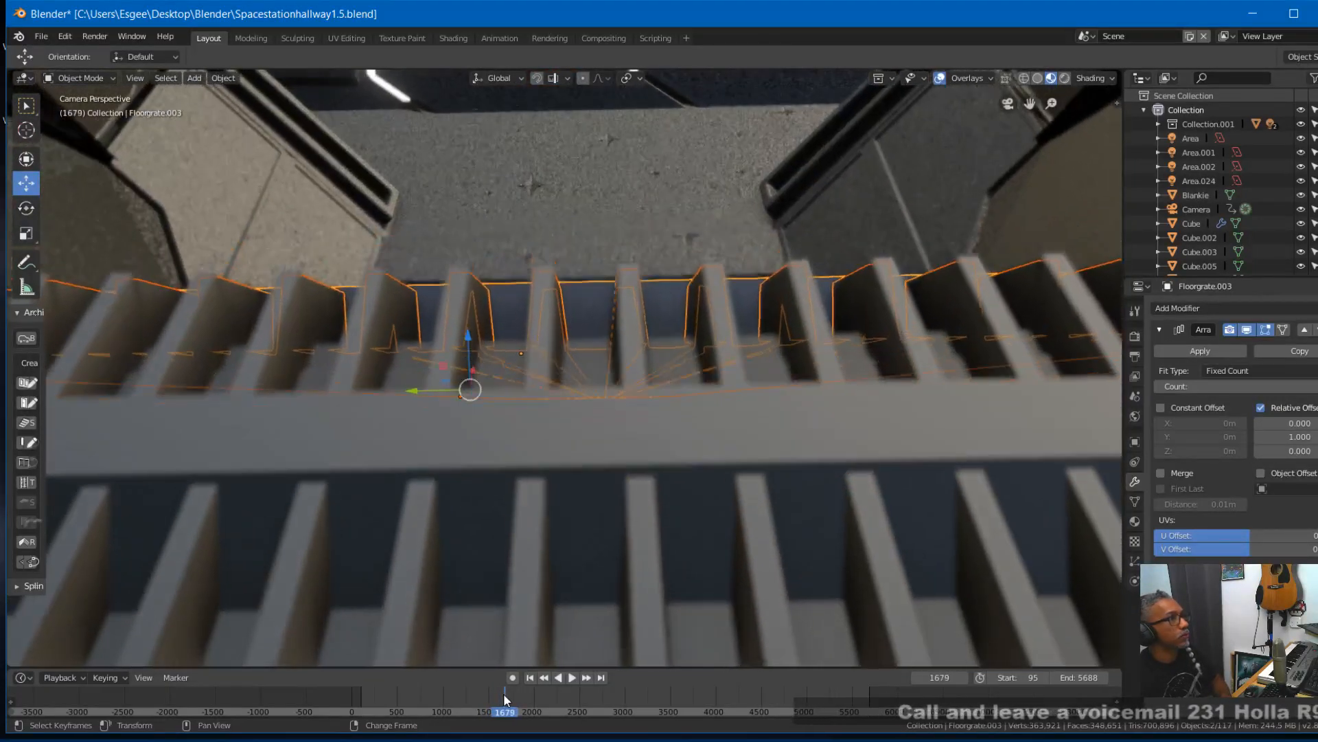
key(Right)
key(Right)
key(Right)
key(Right)
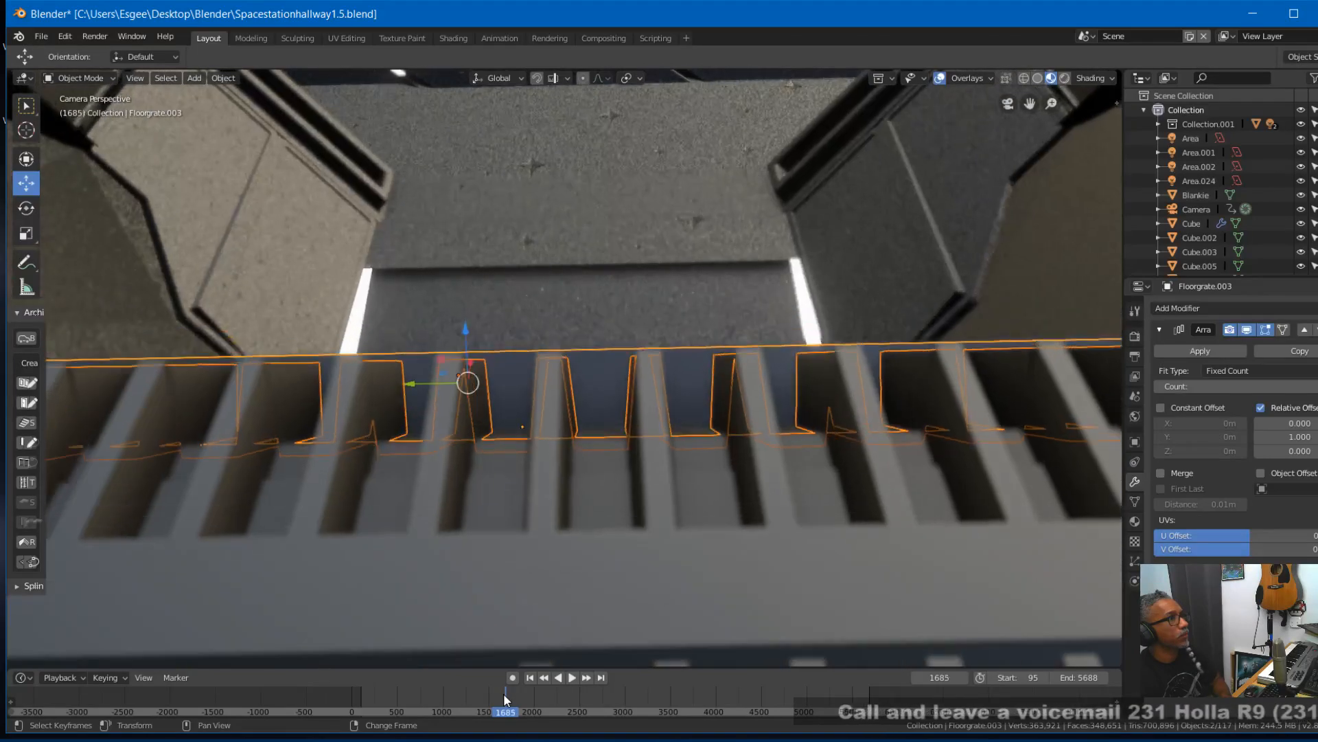
key(Right)
key(Right)
key(Right)
key(Right)
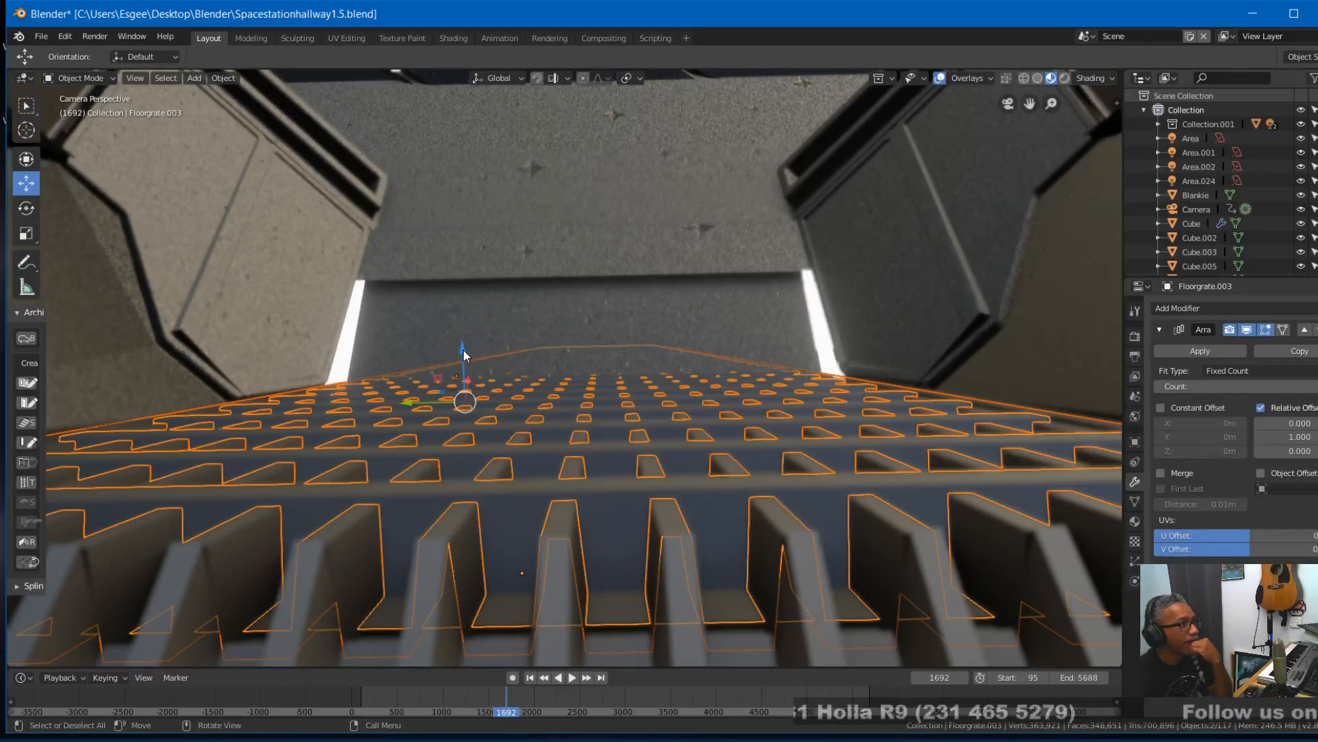
- Nudge both selected sloped grates slightly in height and along X to line them up with the level grate
drag(463, 349, 461, 349)
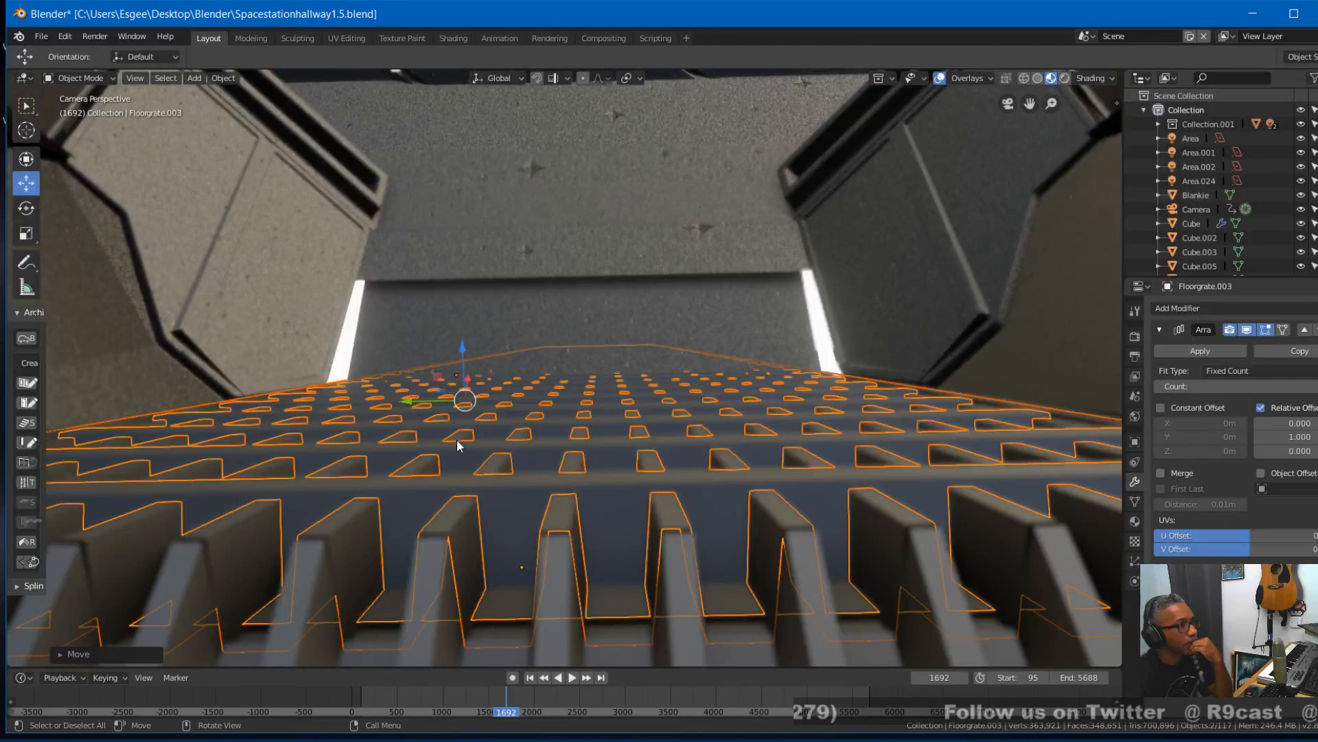
drag(468, 376, 462, 349)
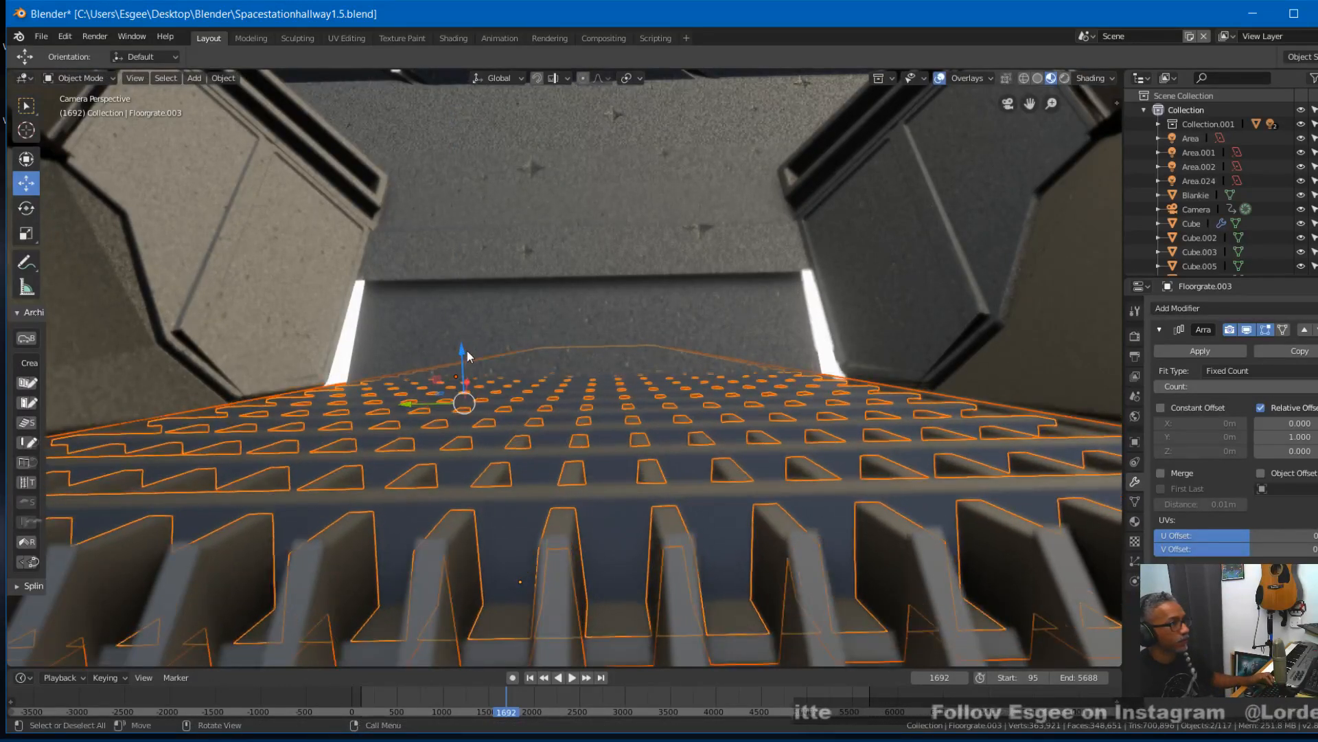
drag(463, 351, 477, 332)
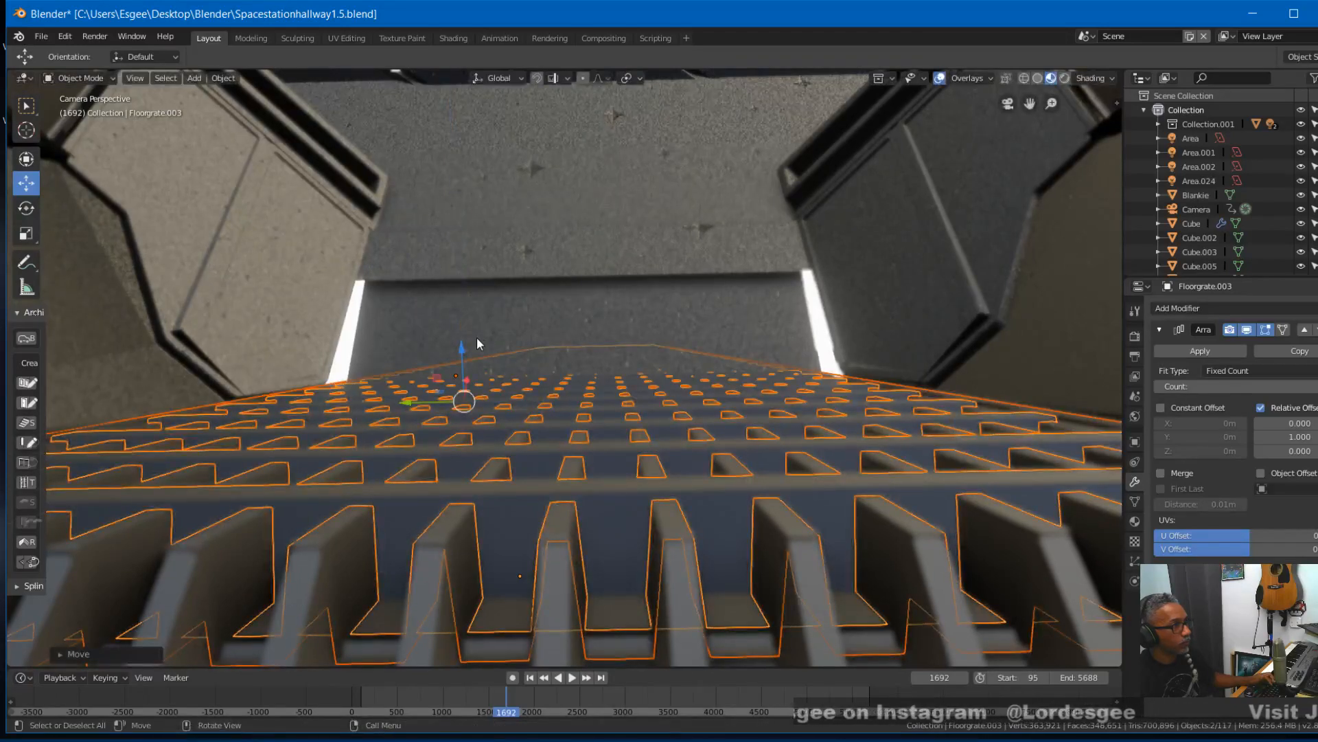
drag(465, 381, 460, 379)
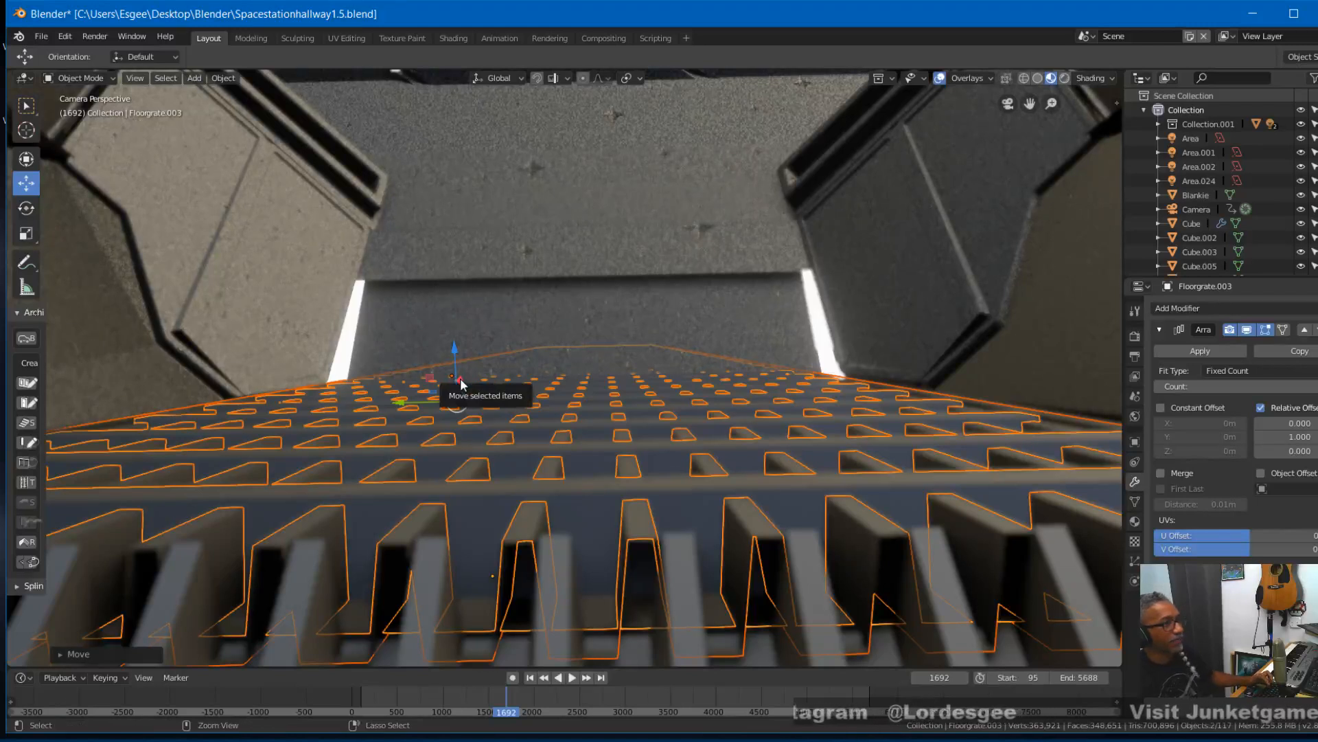
key(ctrl+z)
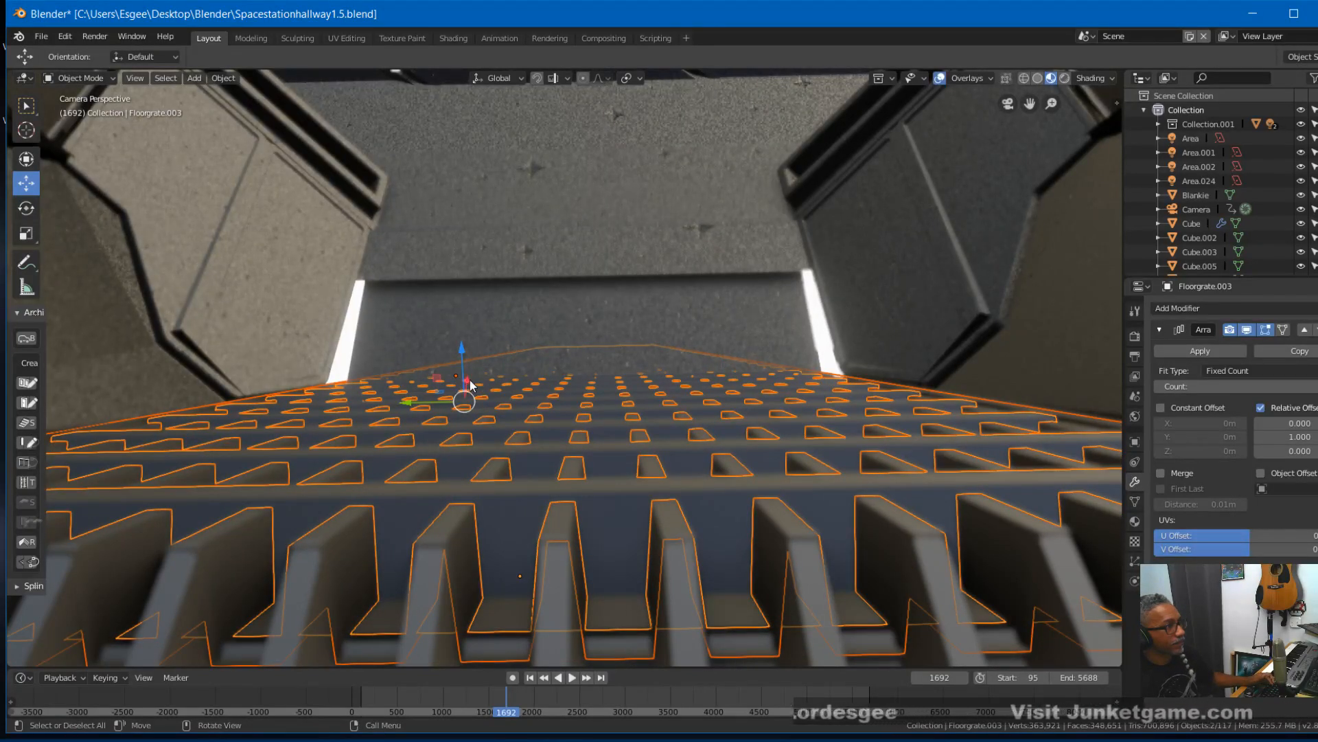
drag(466, 381, 480, 367)
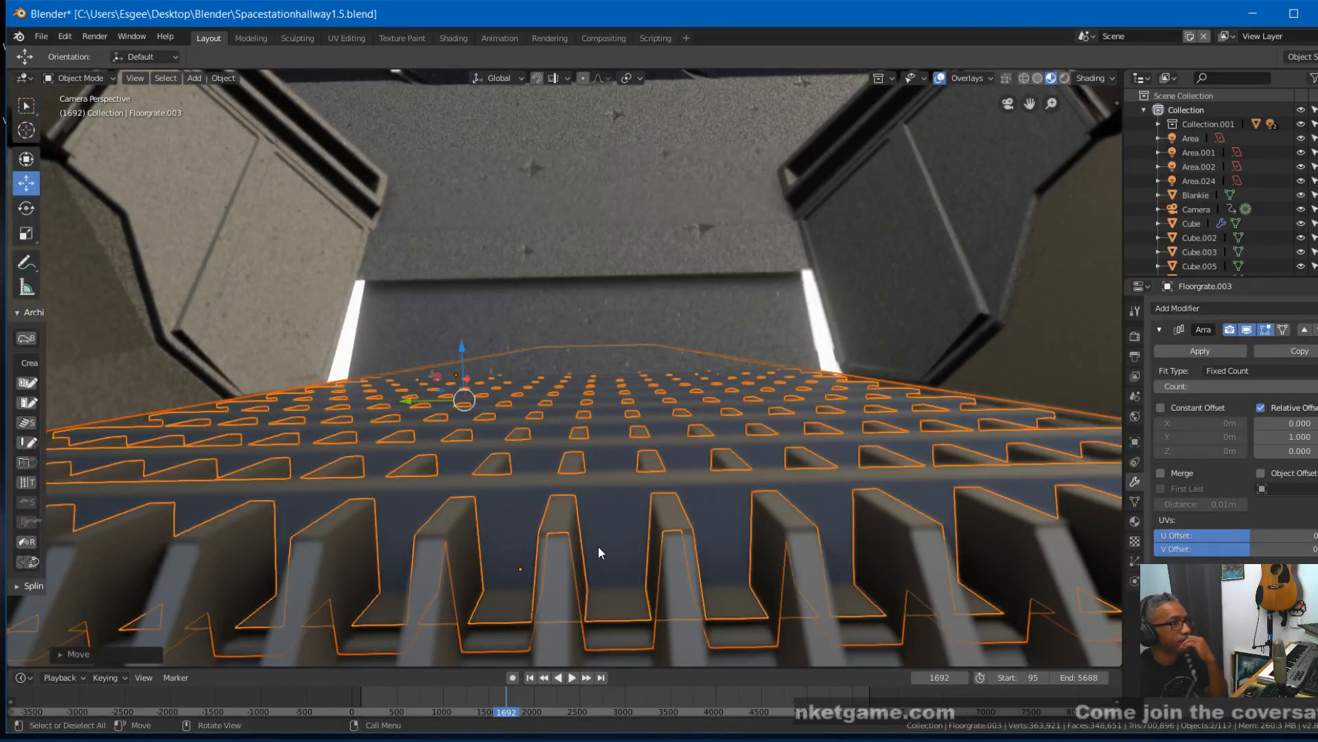
- Hide the viewport overlays and review the grate joint through the camera animation between about frames 1674 and 1706
right_drag(505, 694, 507, 701)
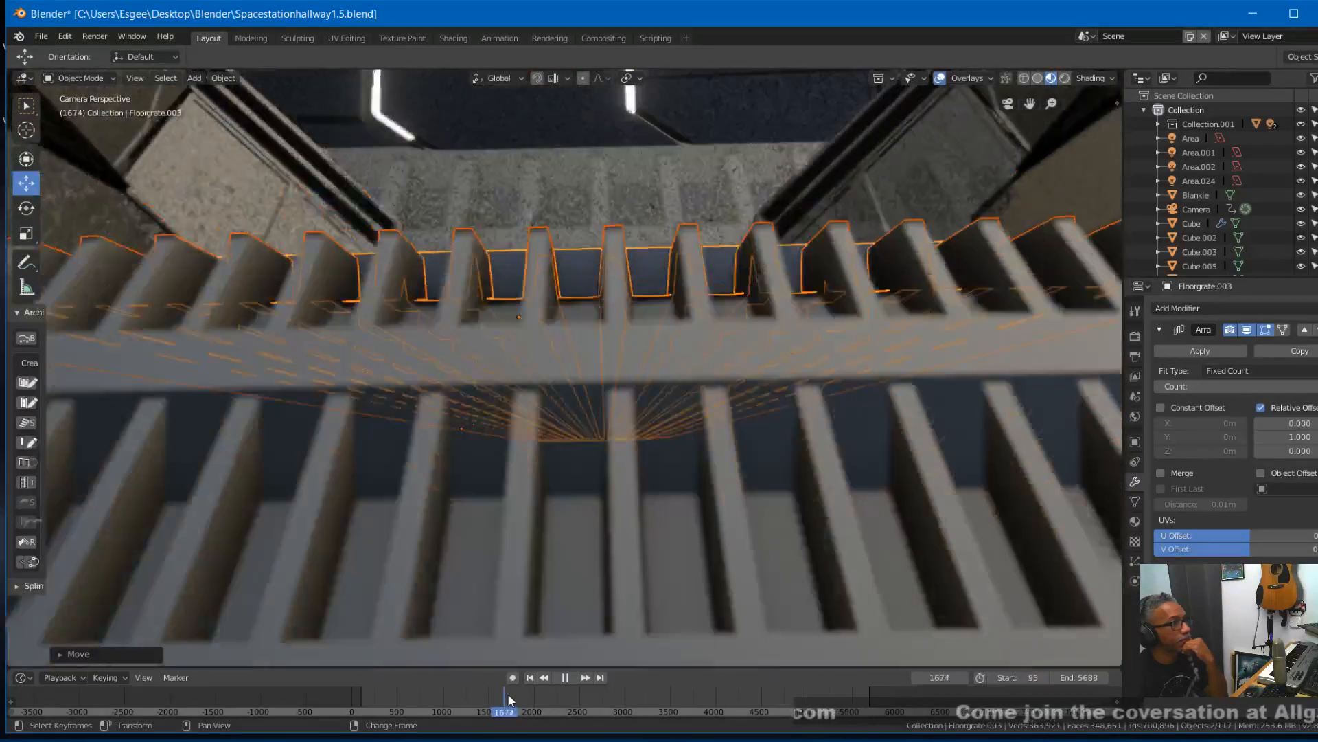
key(space)
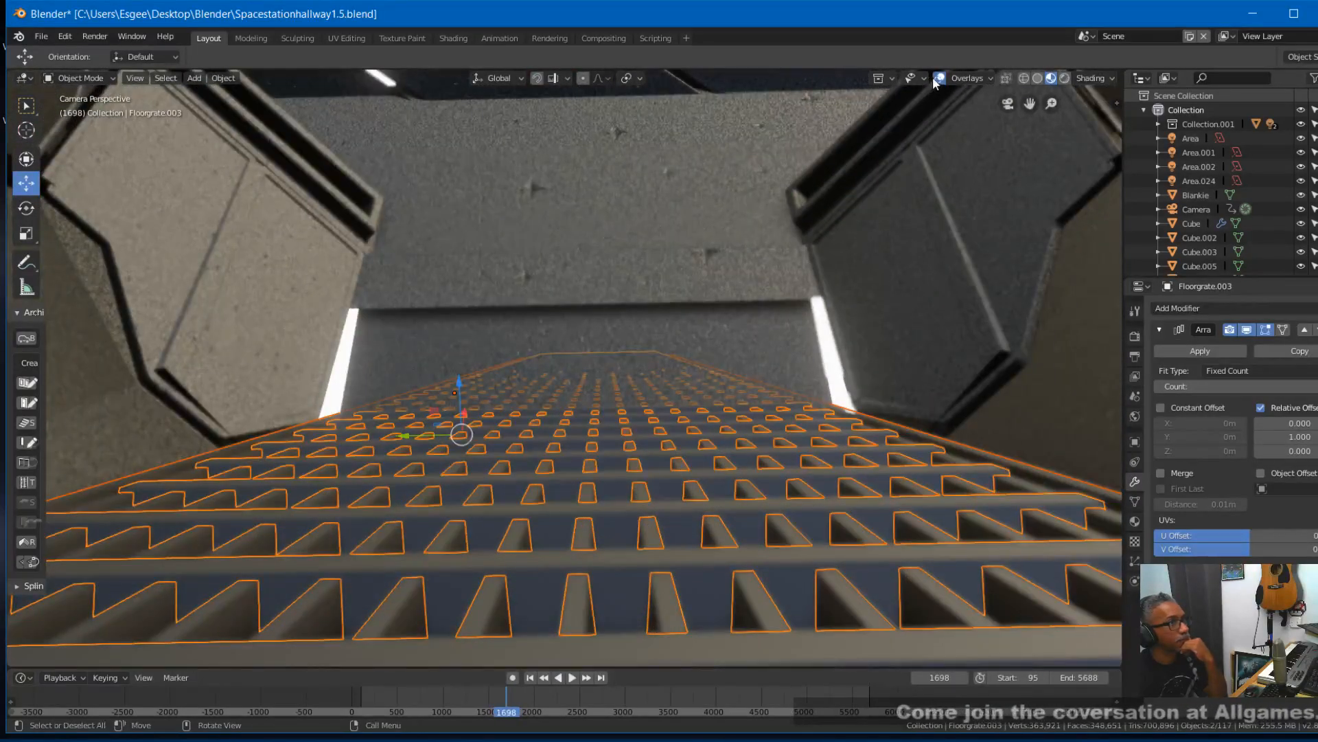
click(939, 78)
right_drag(506, 695, 497, 690)
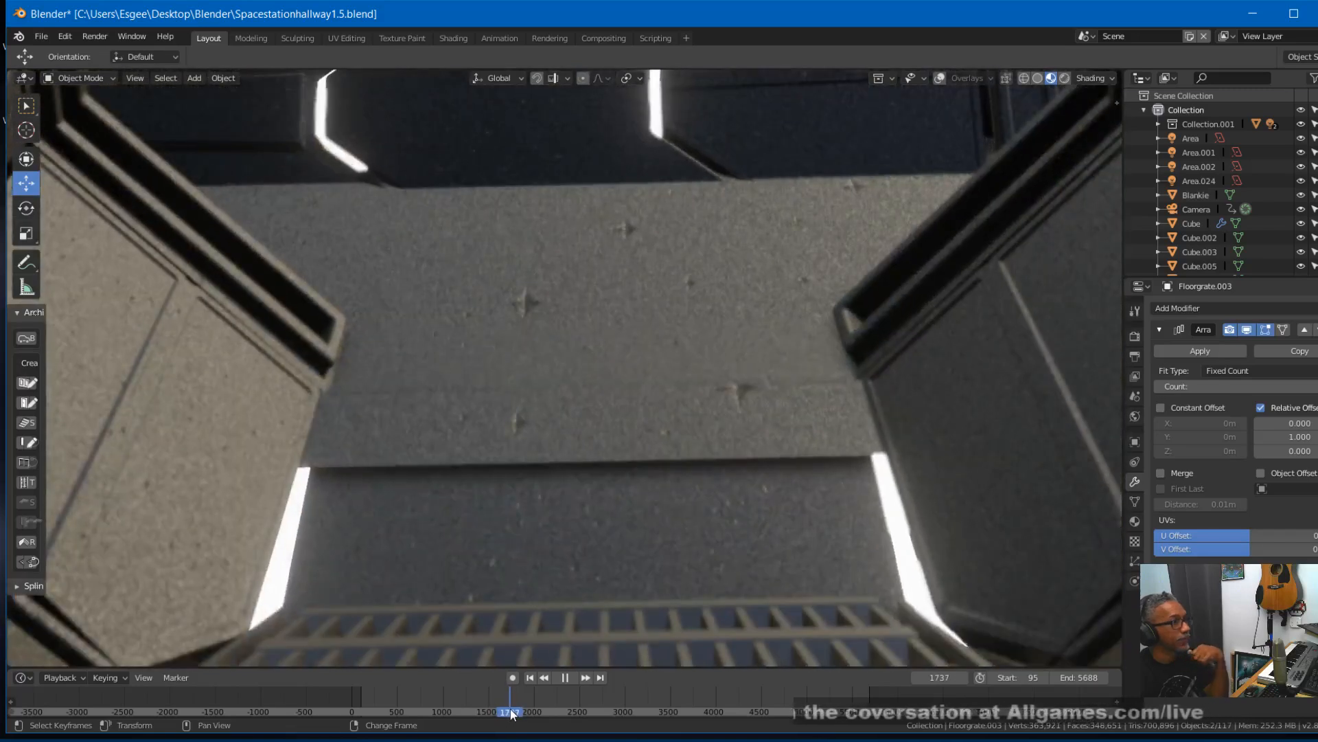
drag(510, 710, 508, 708)
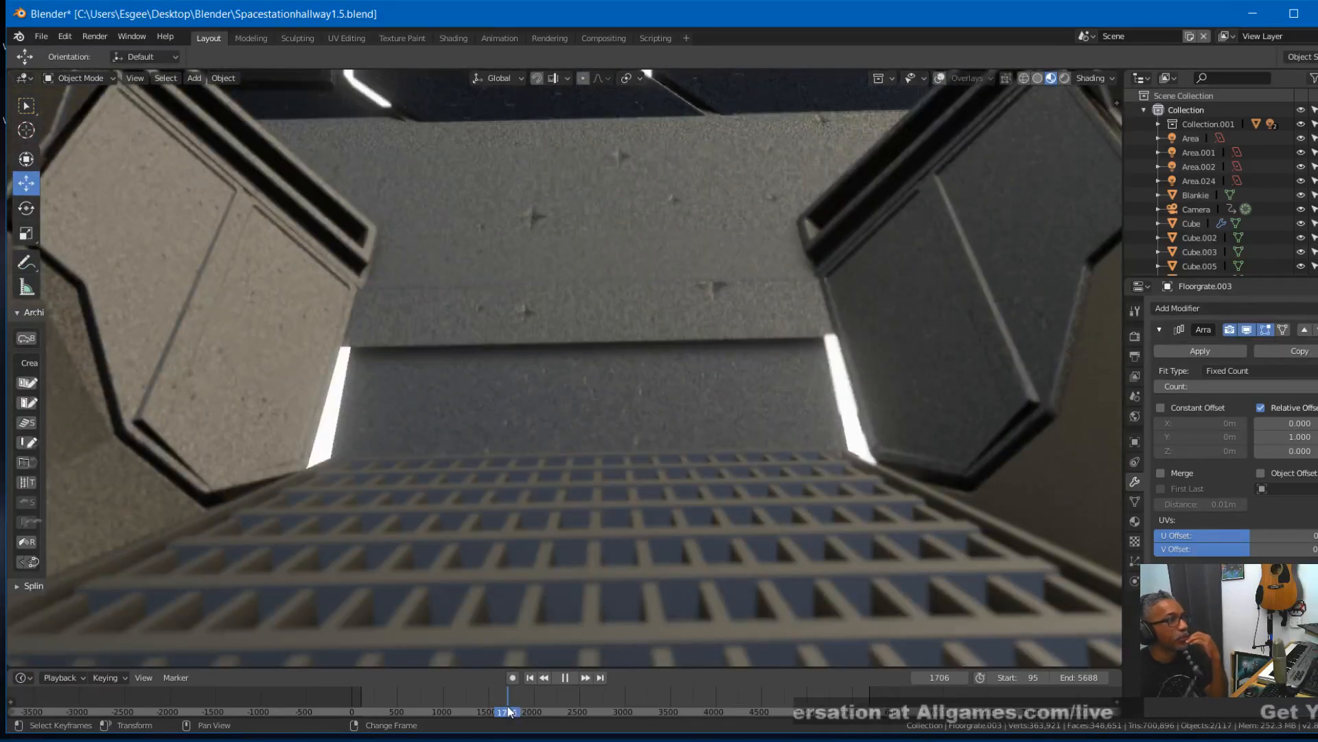
key(space)
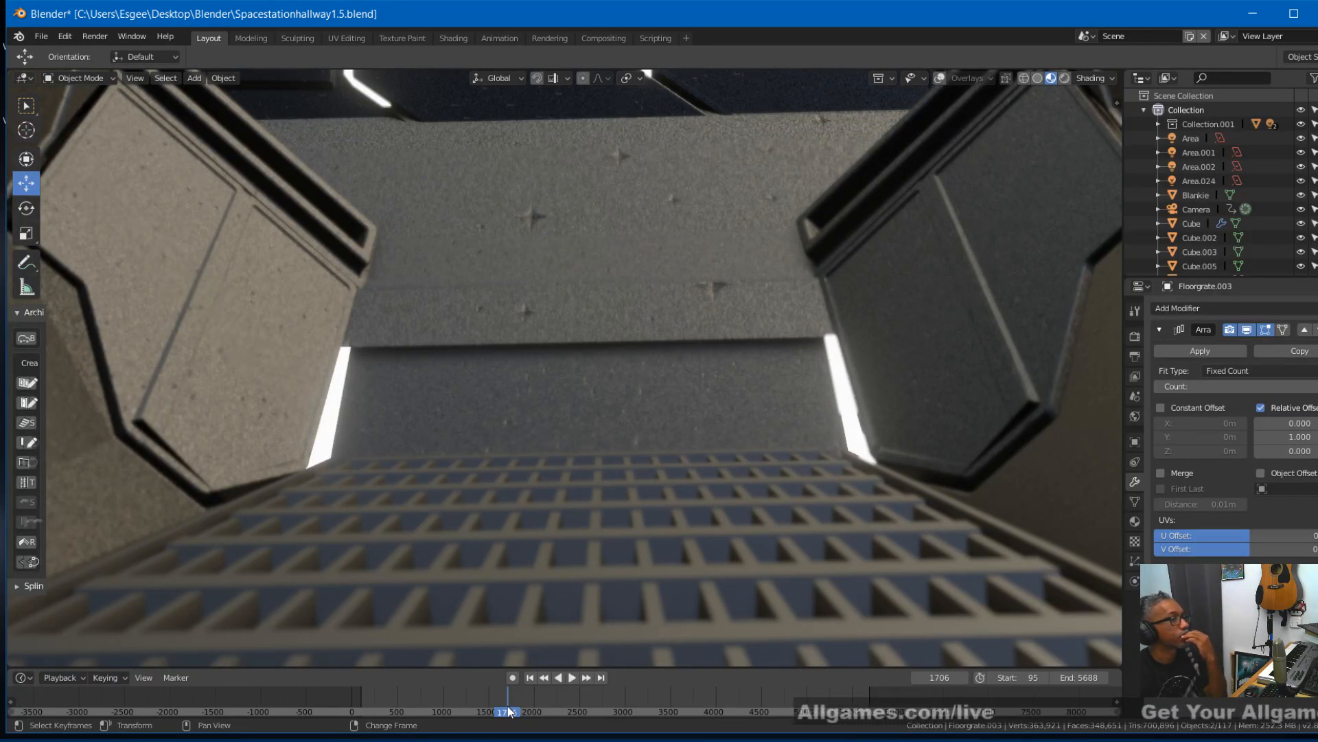
click(558, 677)
right_drag(515, 693, 506, 693)
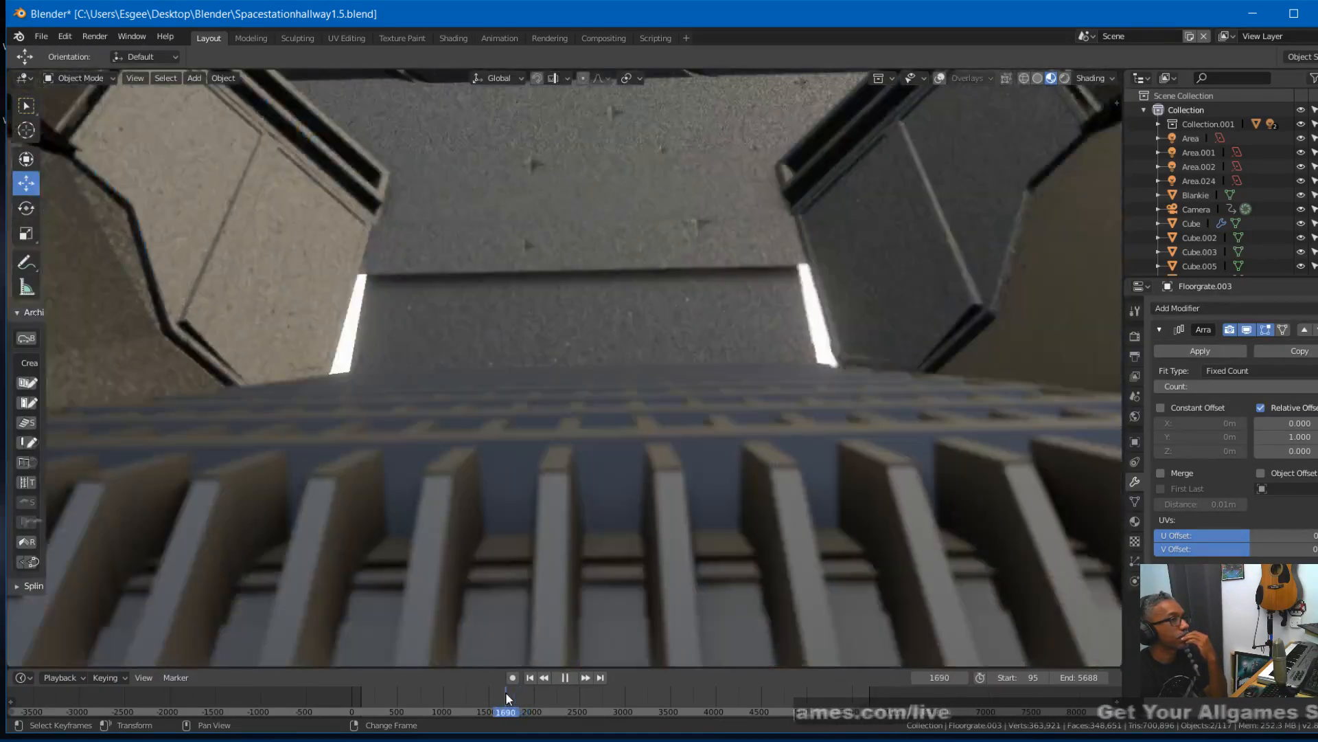
- Switch the viewport to rendered shading and replay the grate joint under final lighting, stopping at frame 1688
click(1068, 79)
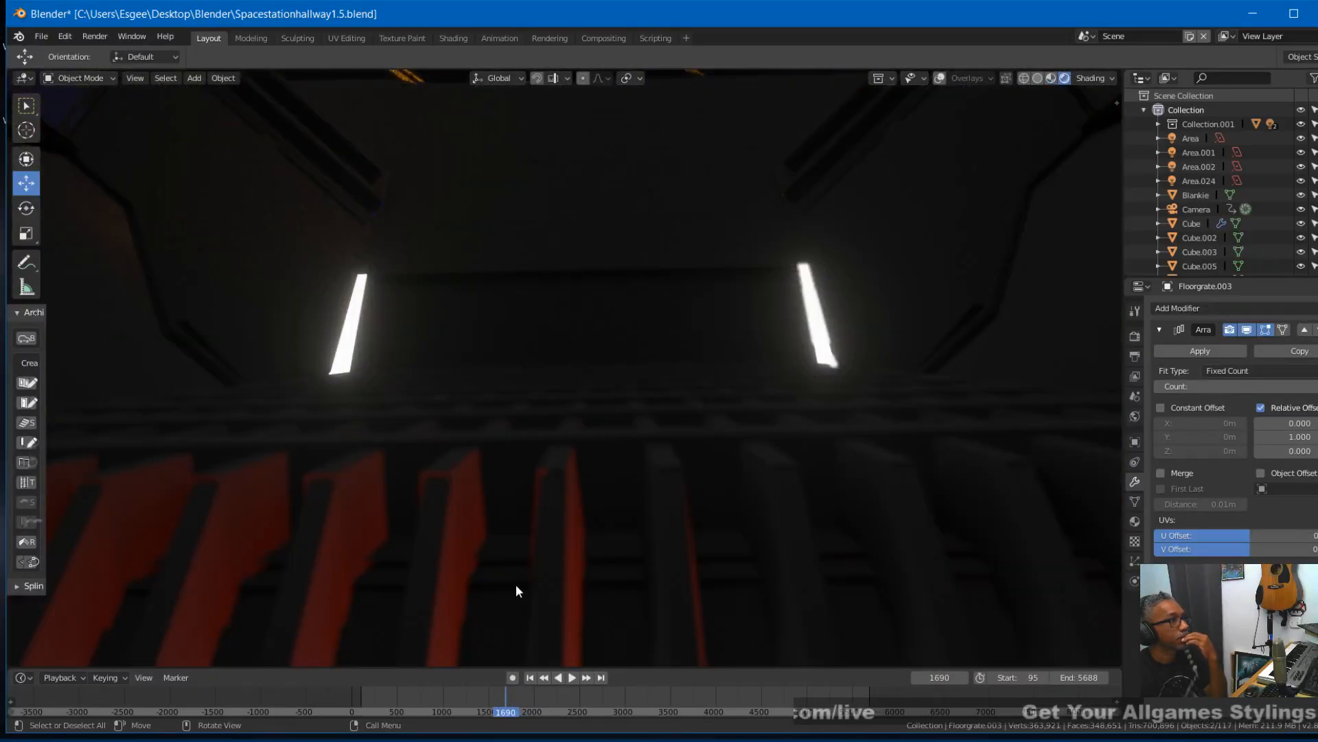
right_drag(492, 702, 505, 701)
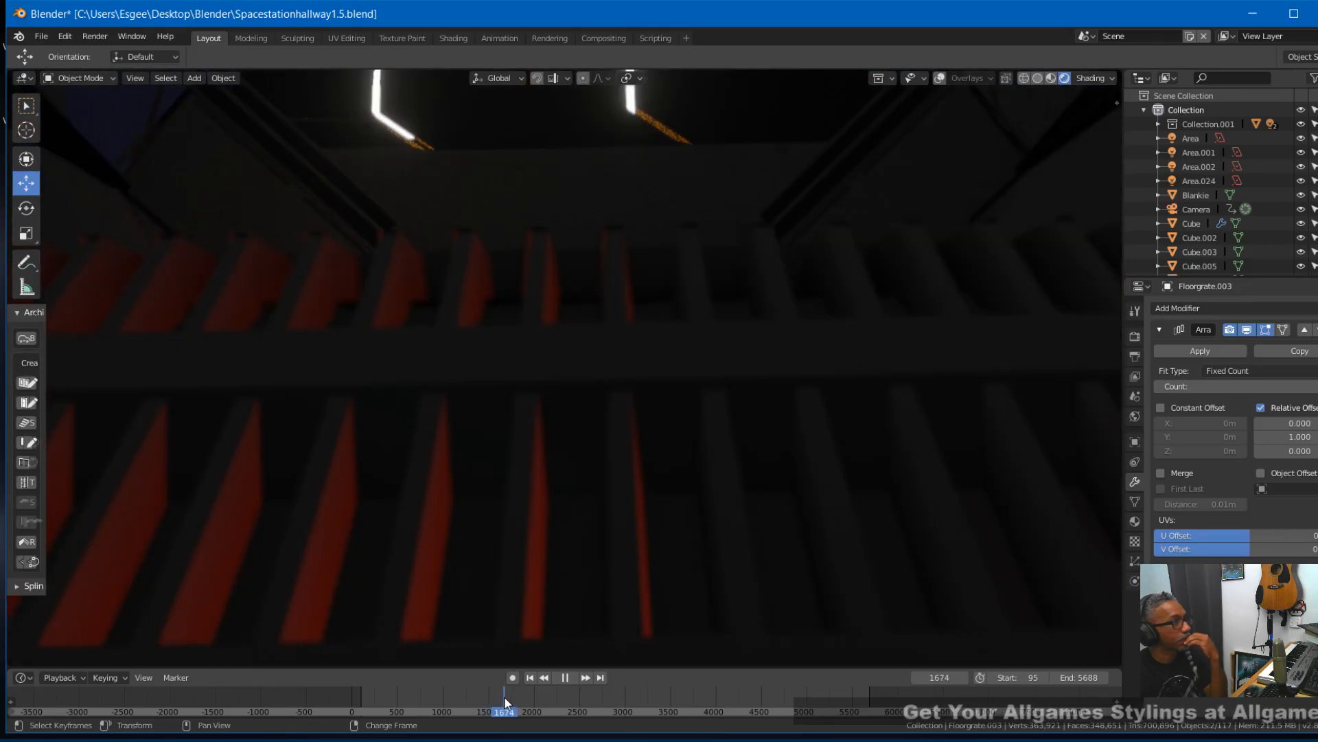
key(space)
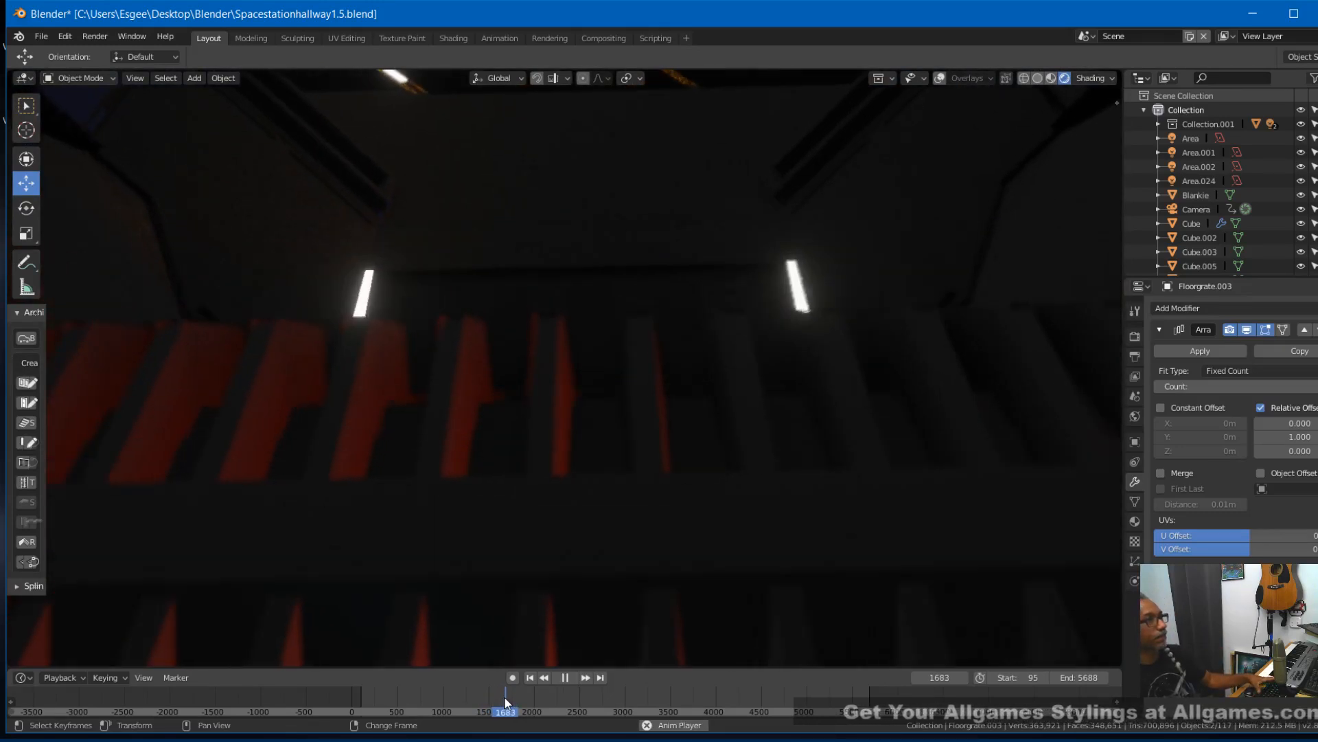
key(space)
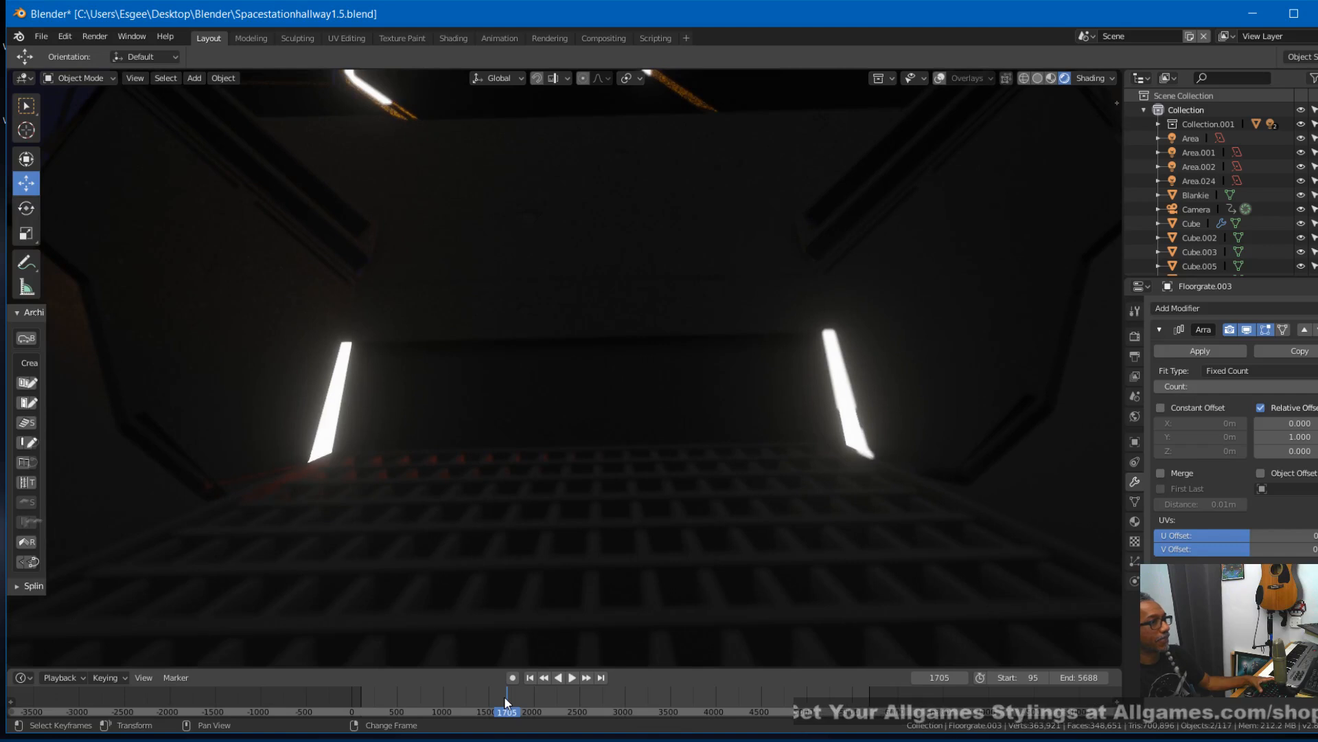
right_click(492, 698)
key(space)
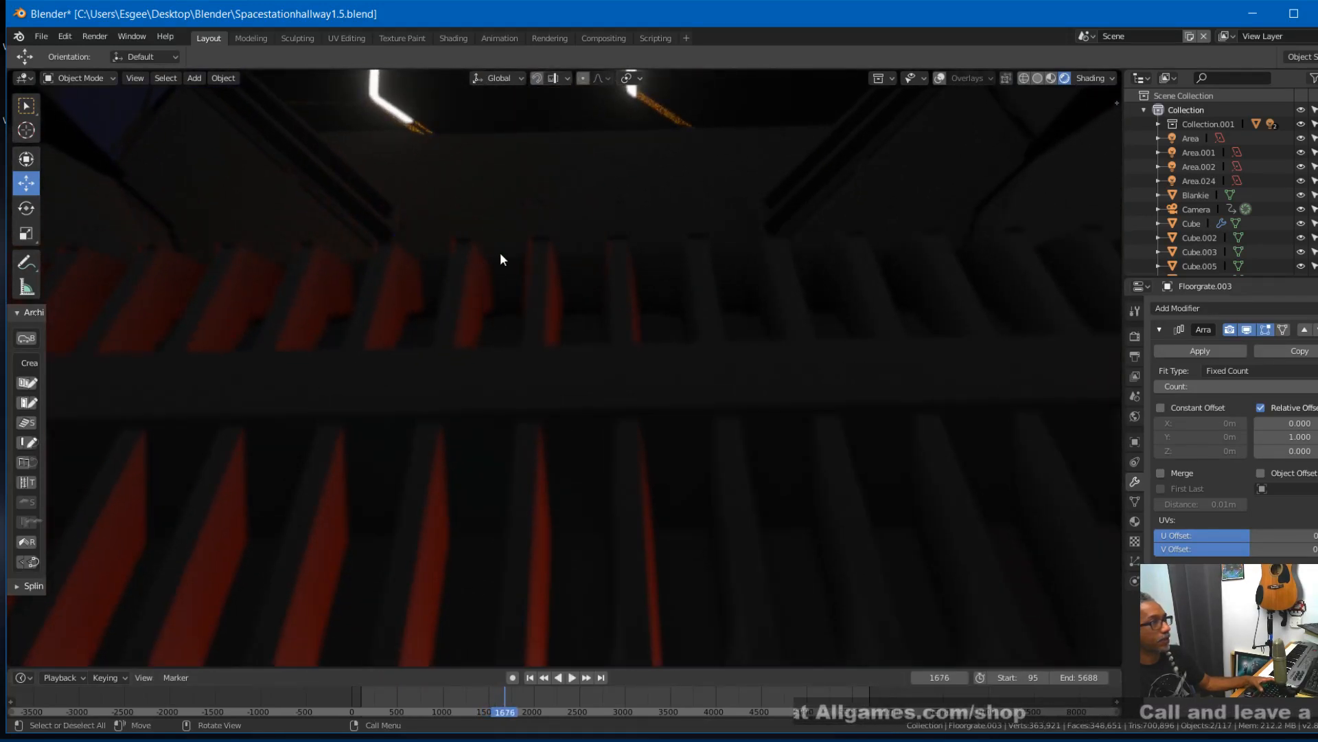
key(space)
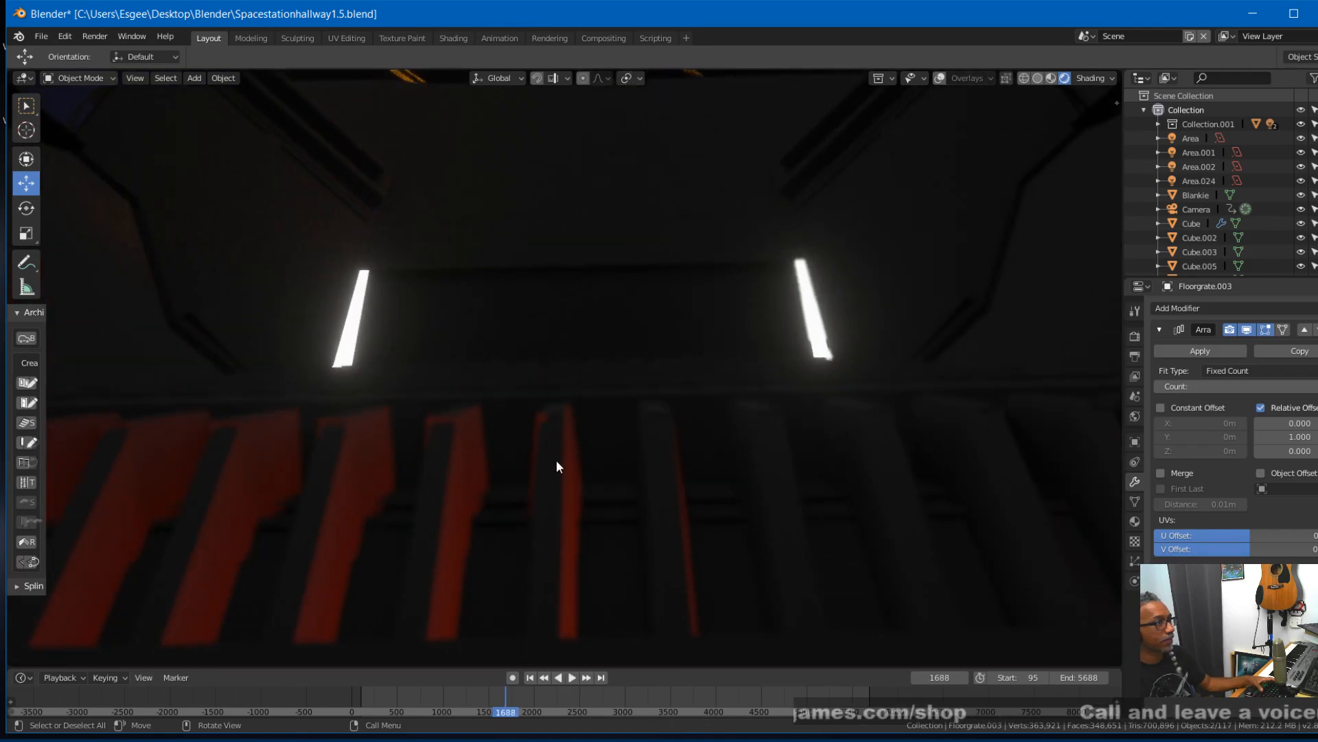
- Reselect both sloped grates with overlays shown and shift them about -0.0008 m along Y and -0.0019 m along X
click(484, 408)
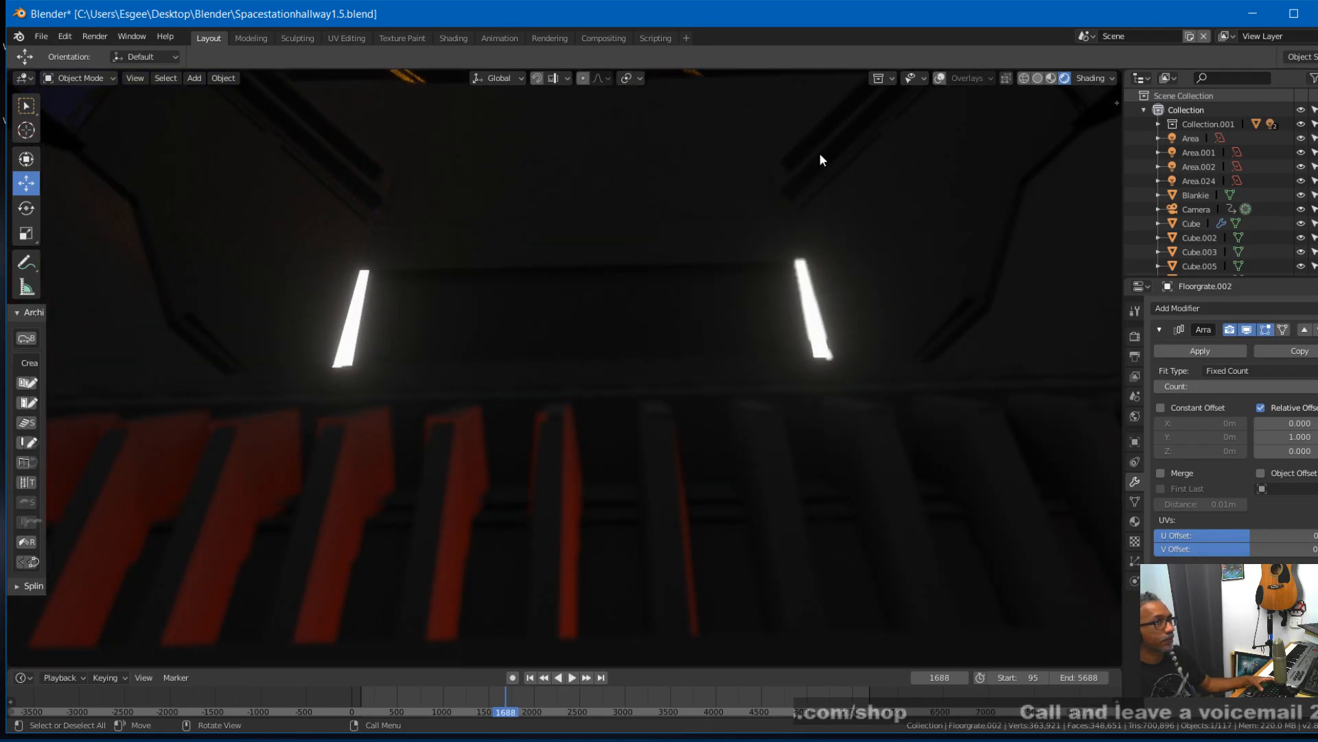
click(940, 78)
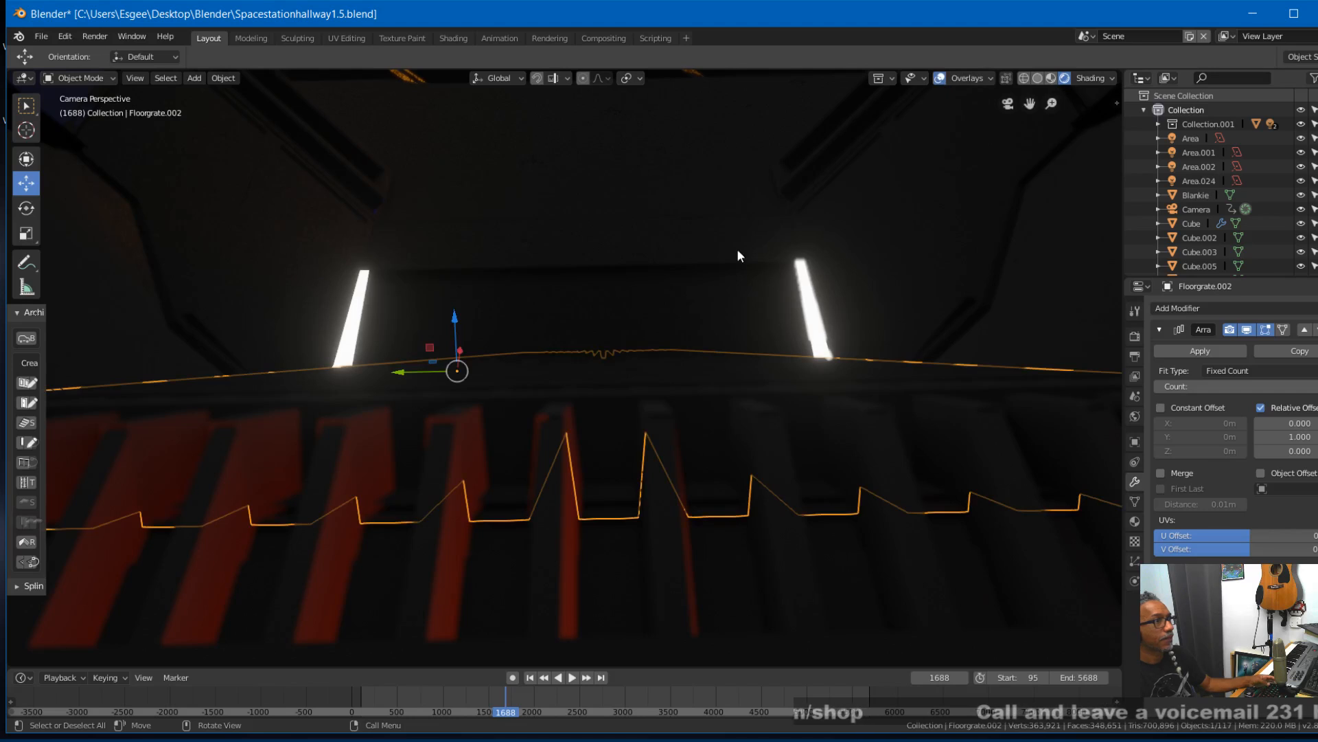
shift+click(542, 383)
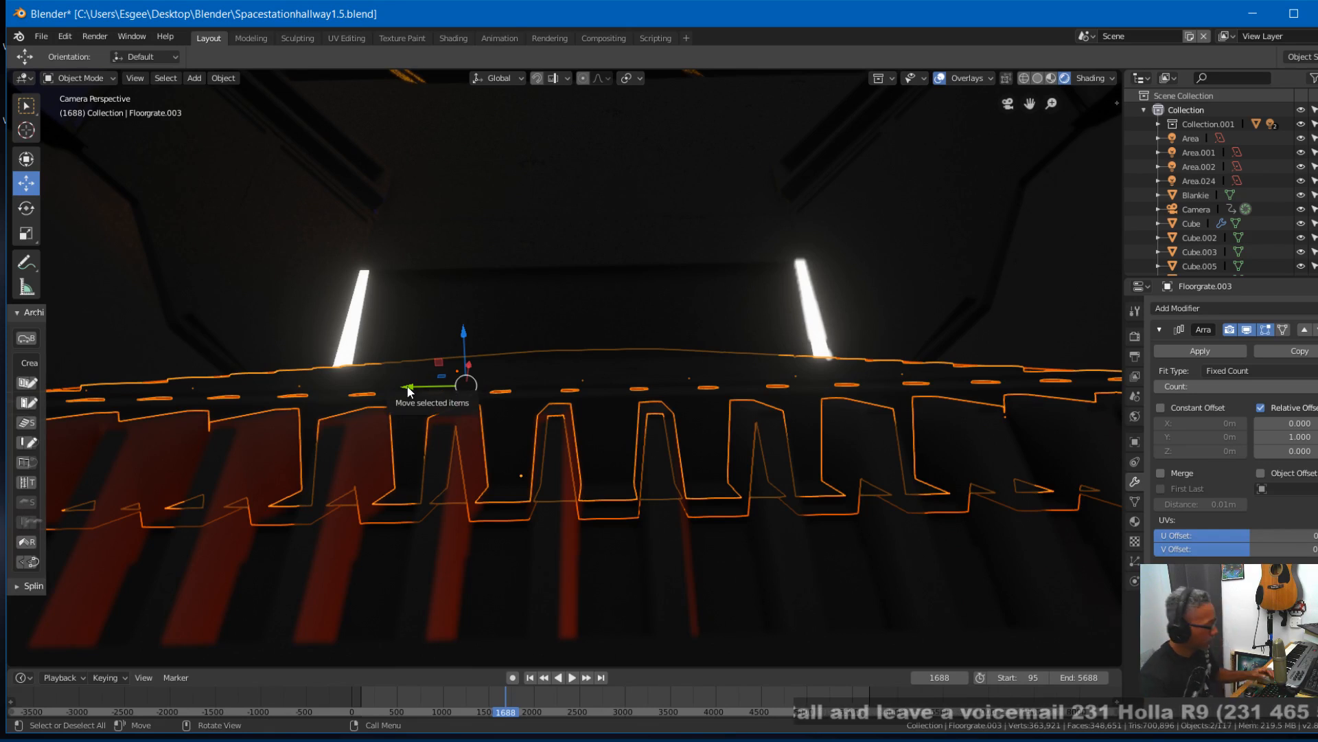
key(g)
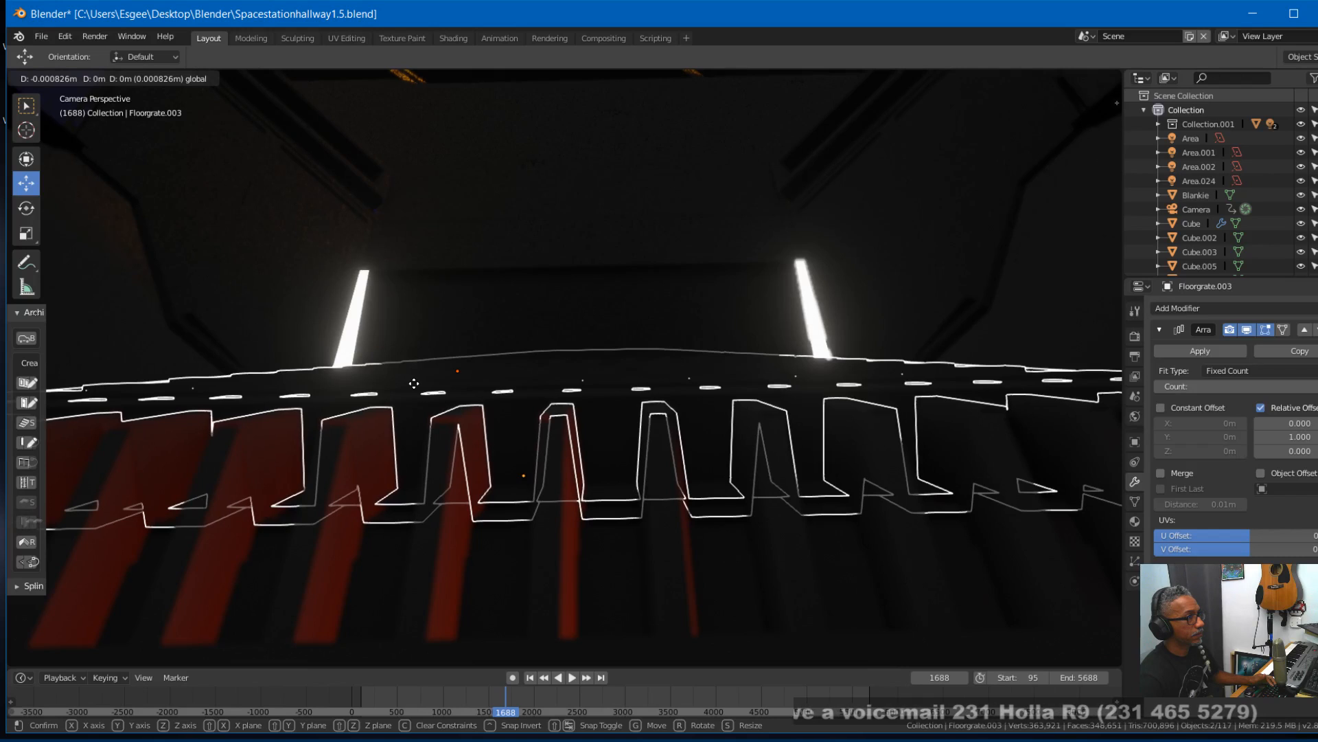
click(414, 383)
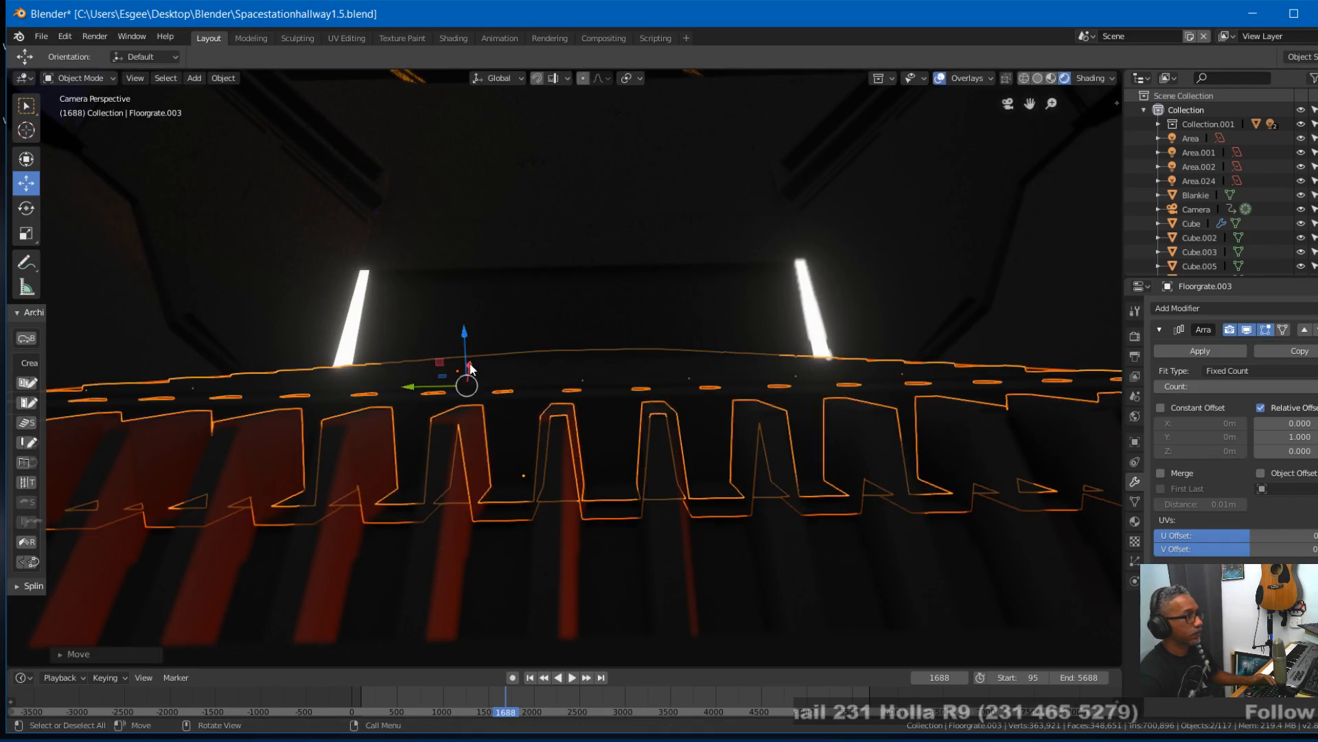
key(g)
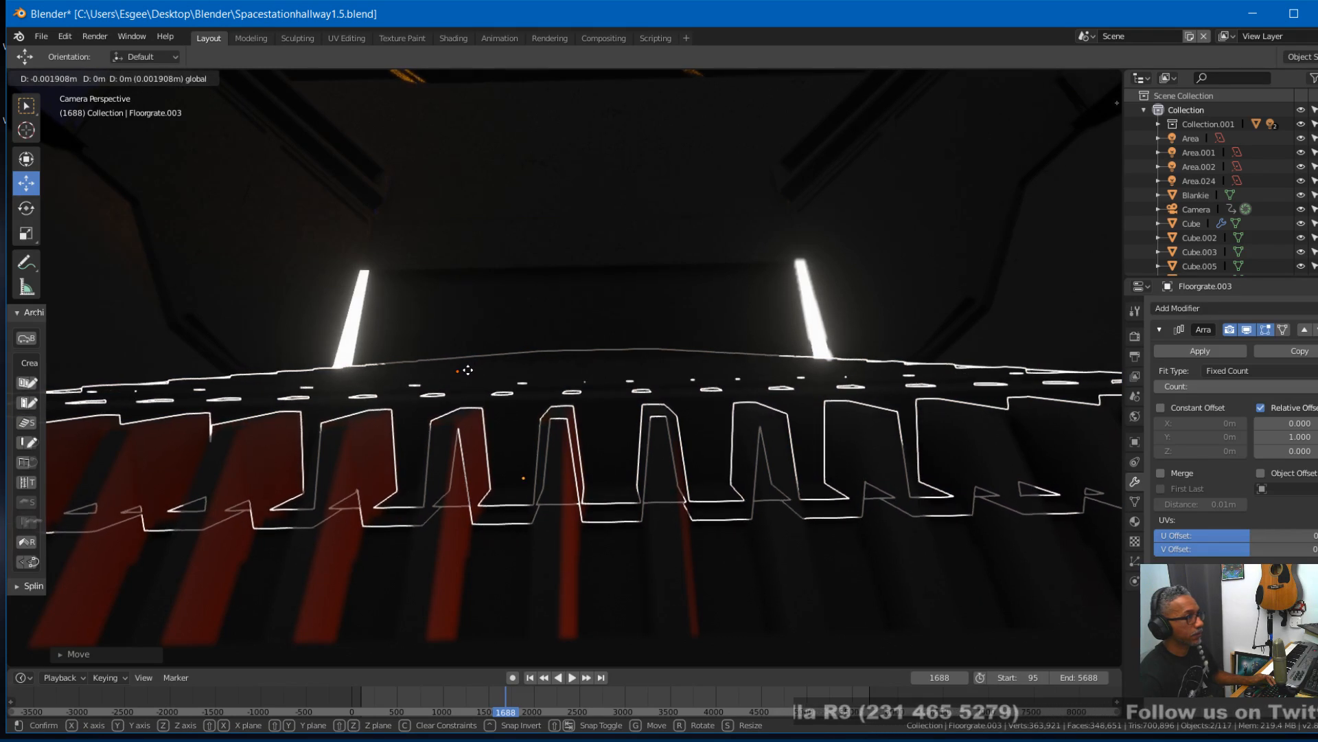
click(467, 370)
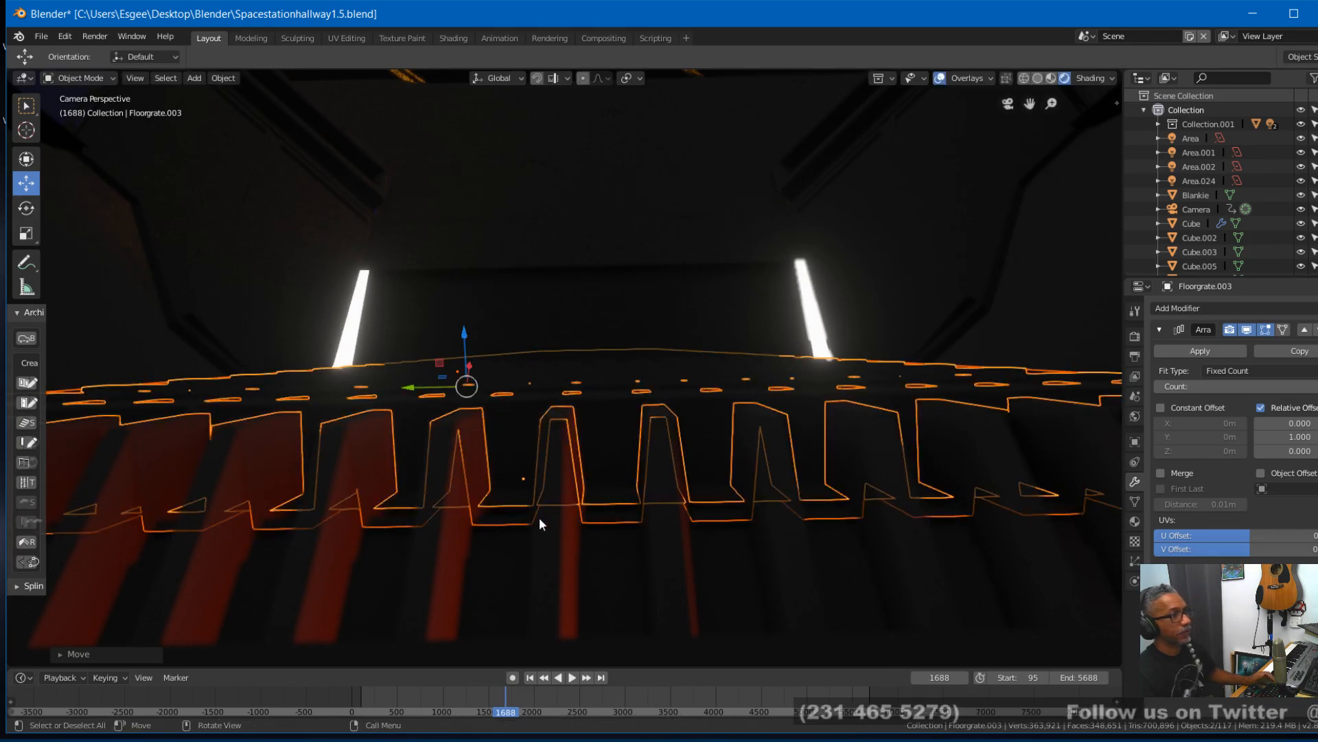
- Hide the overlays and play the animation from around frame 1664 to 1715 to inspect the adjusted grate joint
click(939, 79)
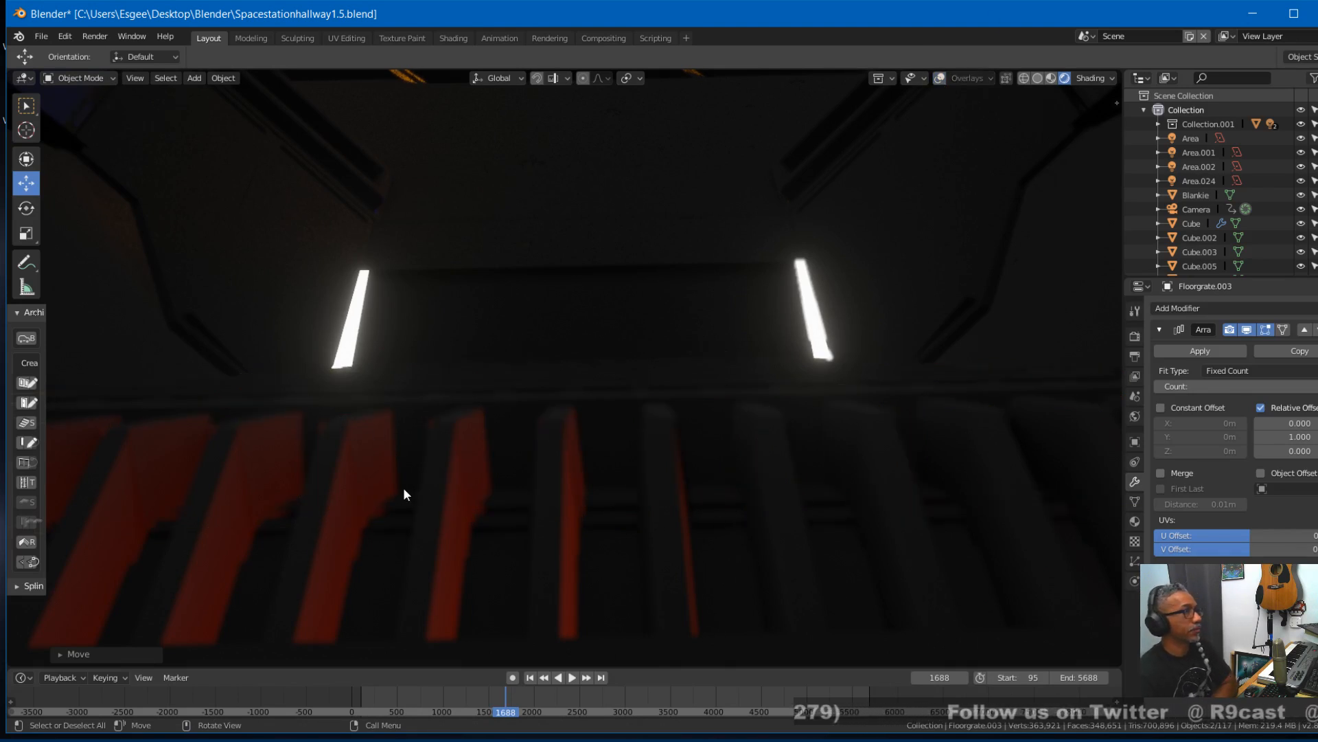
right_drag(489, 694, 504, 690)
key(space)
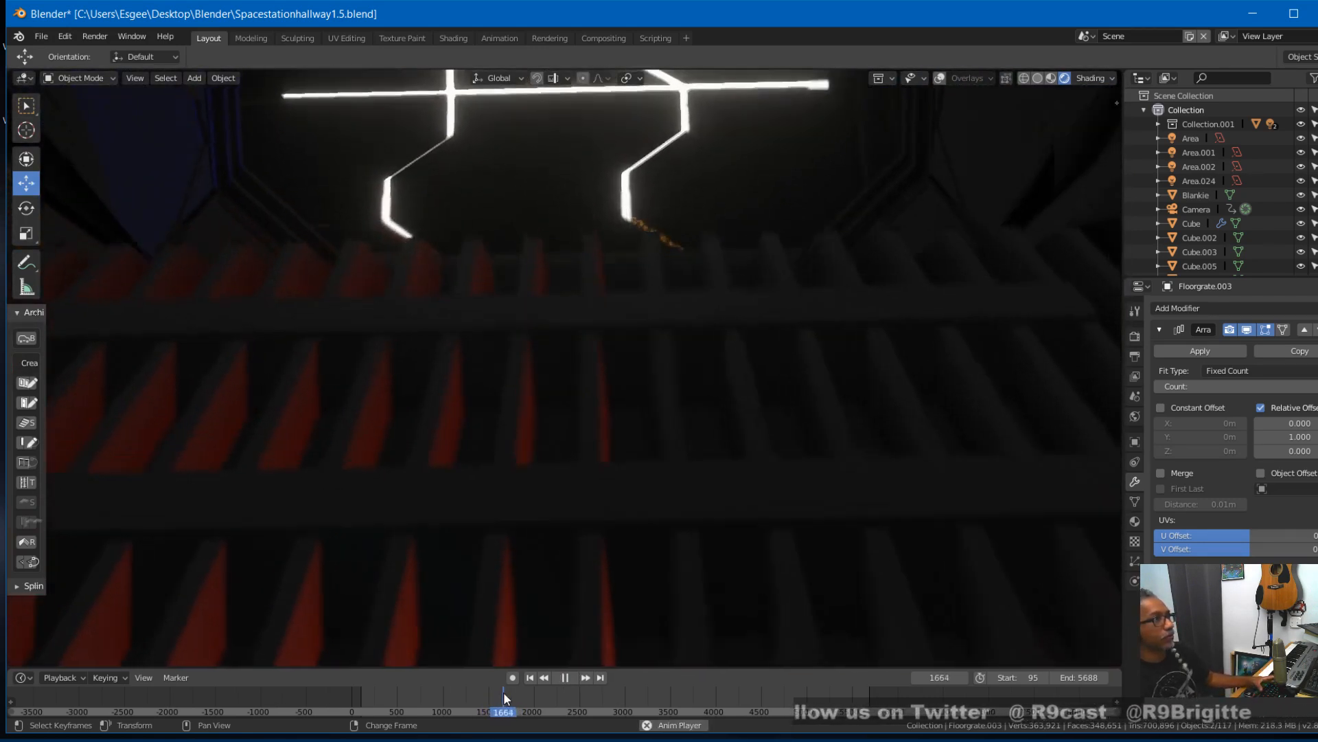
key(space)
key(space)
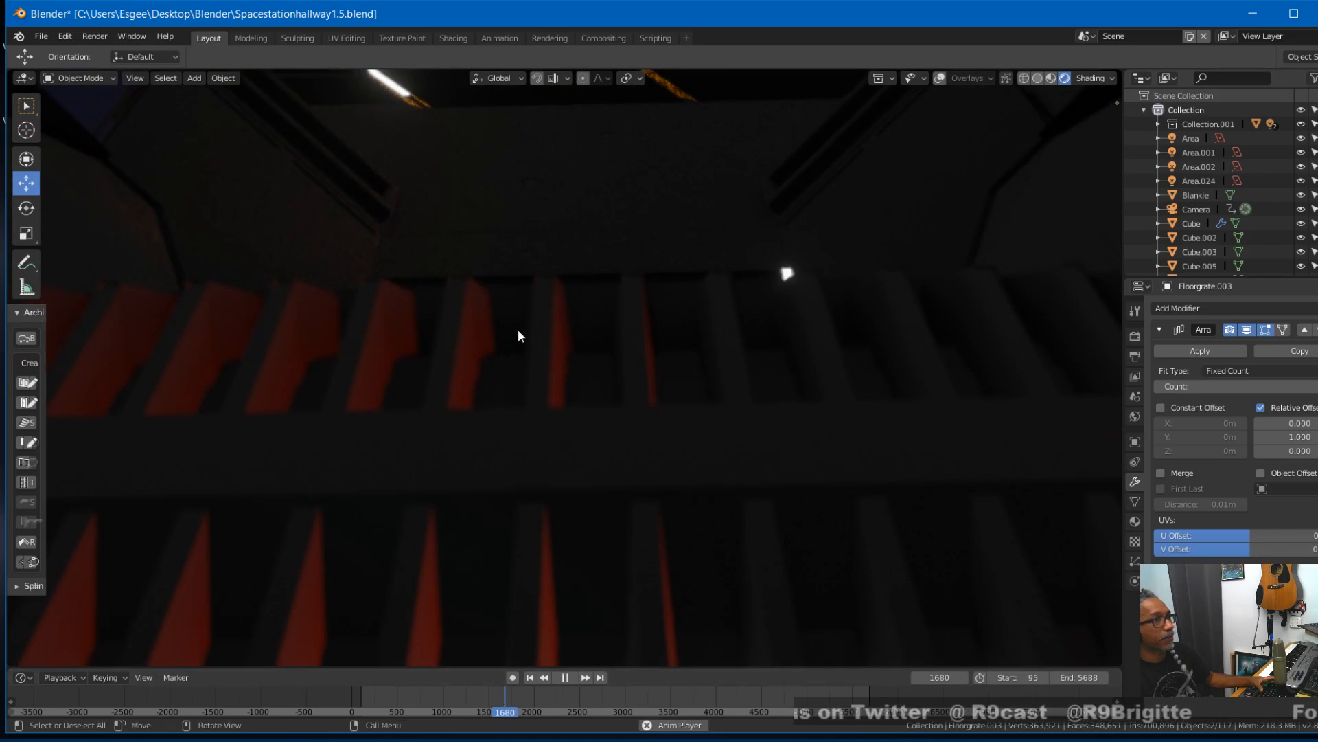
key(space)
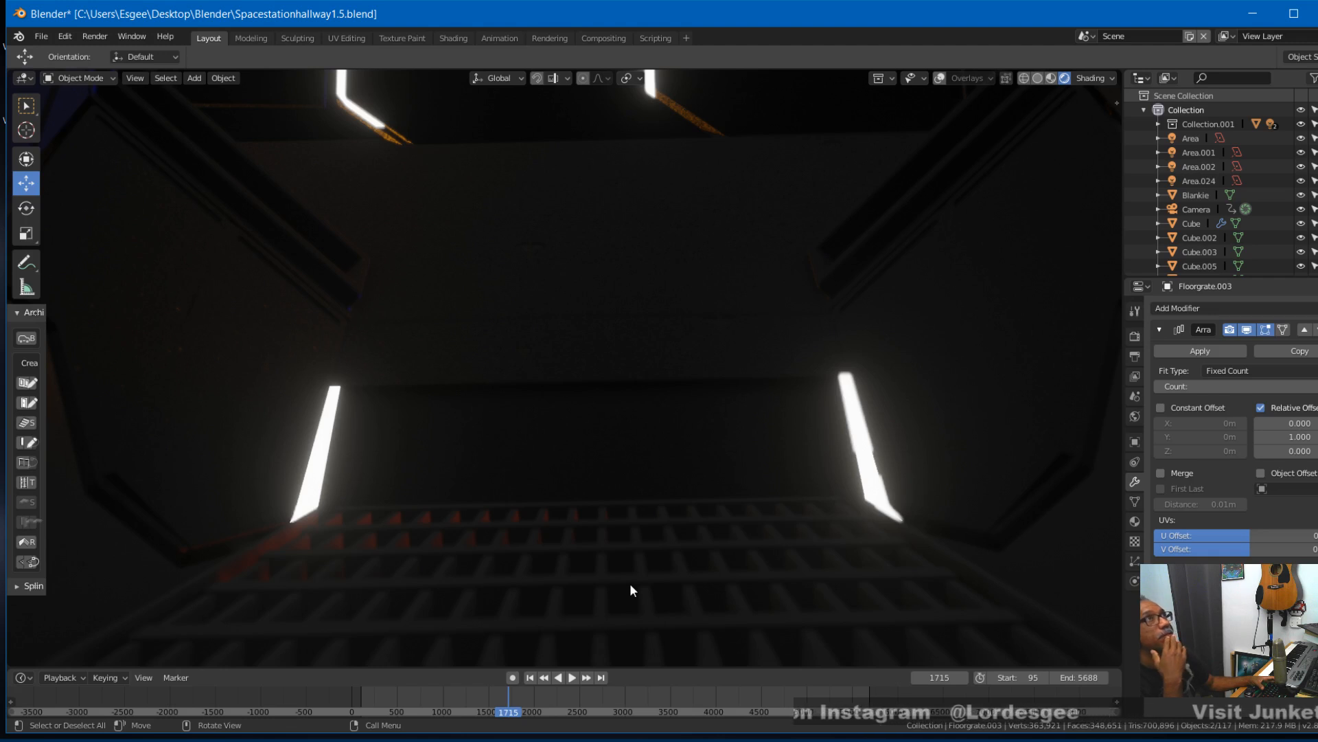
- Play the animation from around frame 1095 to frame 2084 and save the file during playback
click(472, 707)
click(448, 708)
key(space)
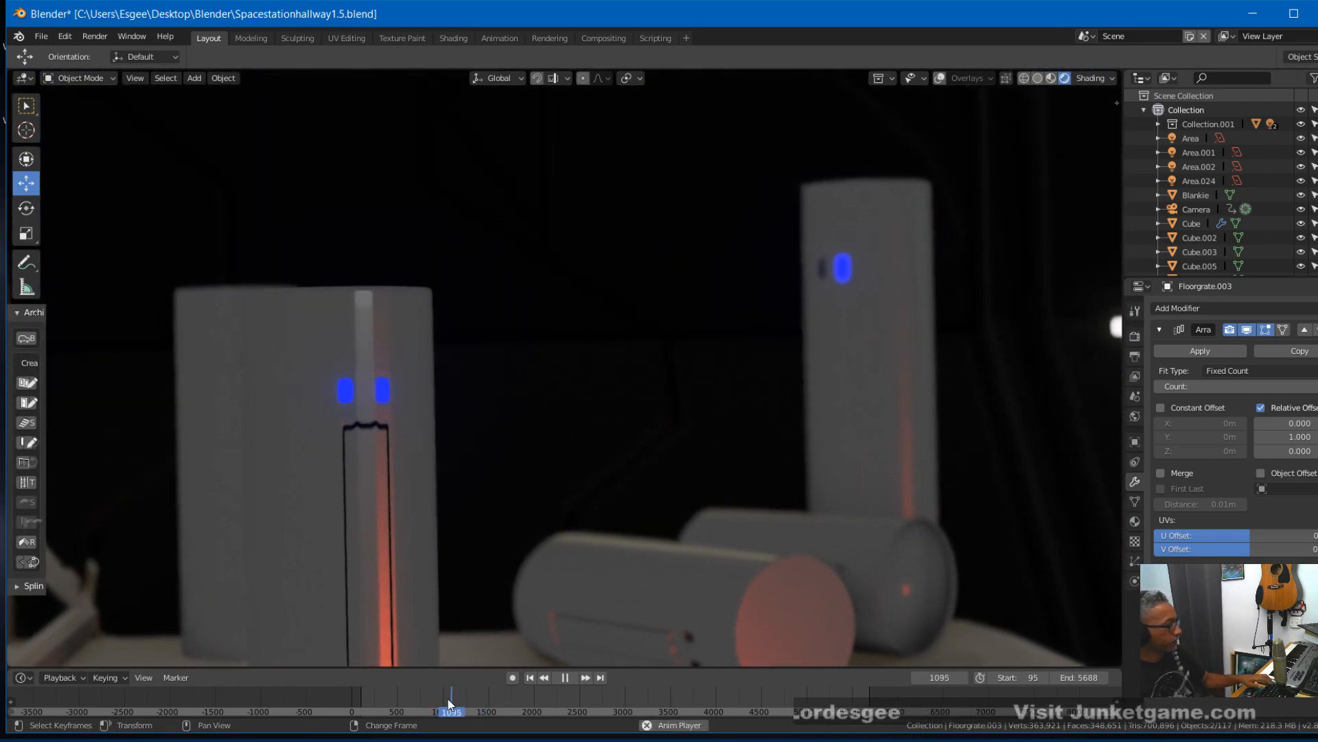
key(ctrl+s)
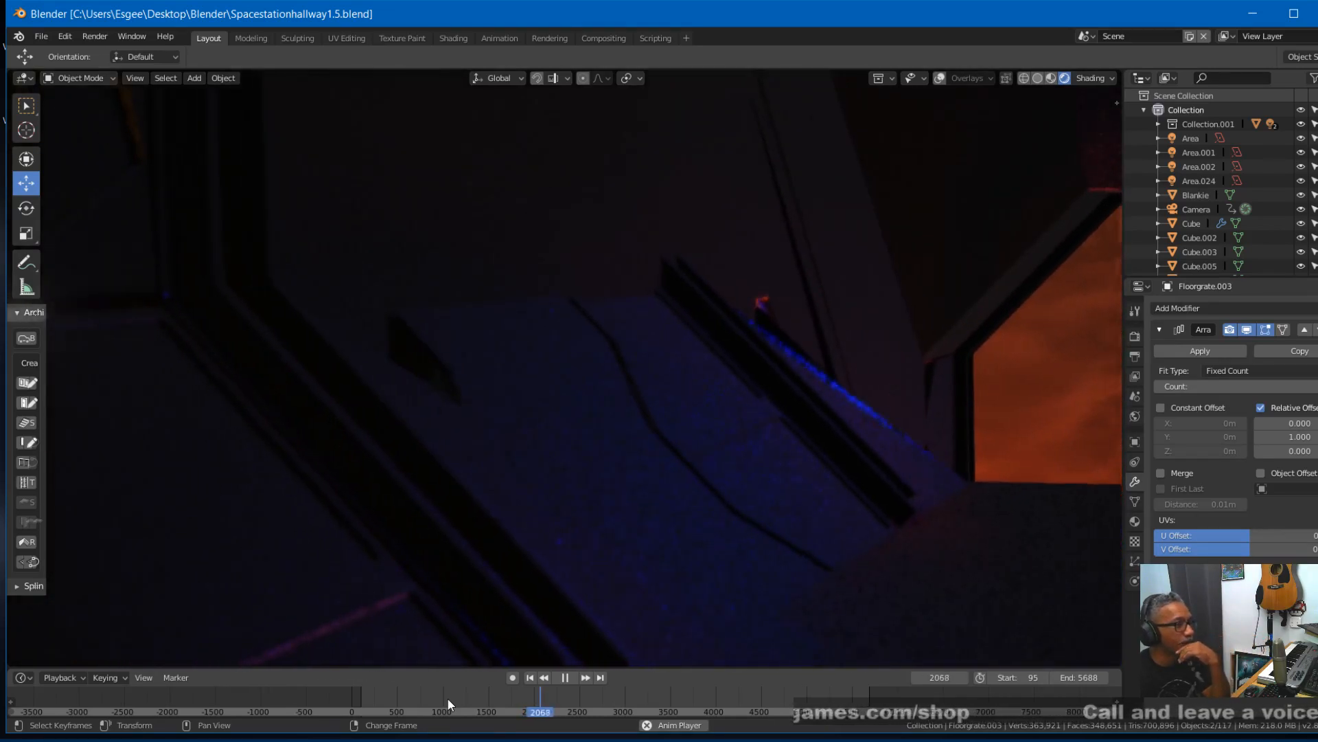
key(space)
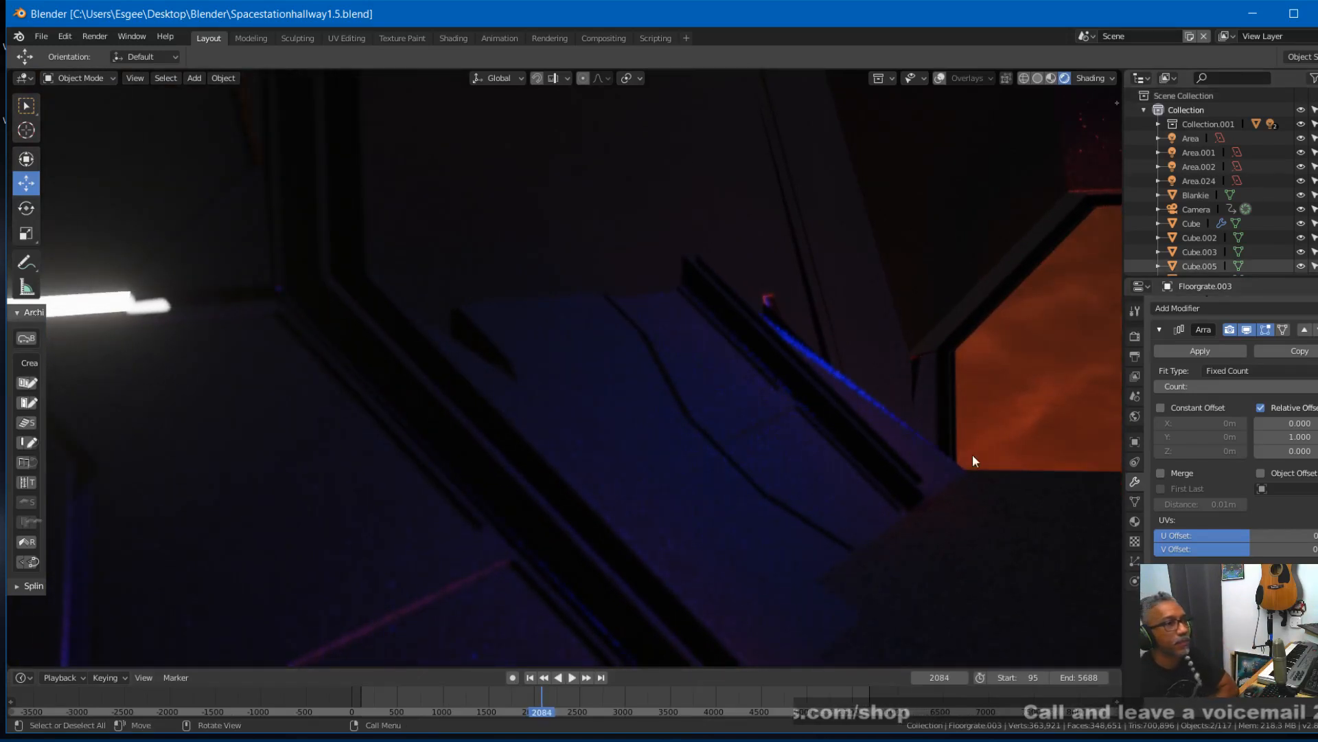
- Set the render output resolution percentage to 50%
click(1135, 355)
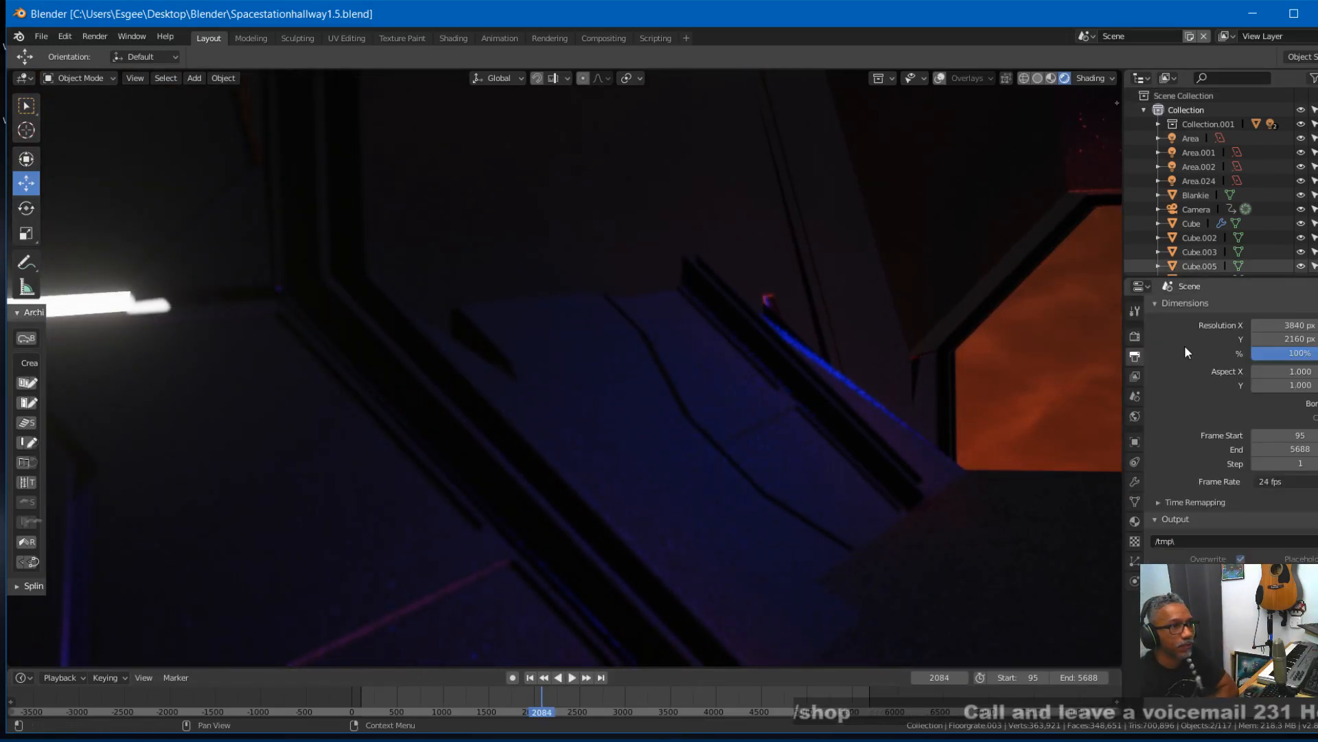
click(1306, 353)
text(50)
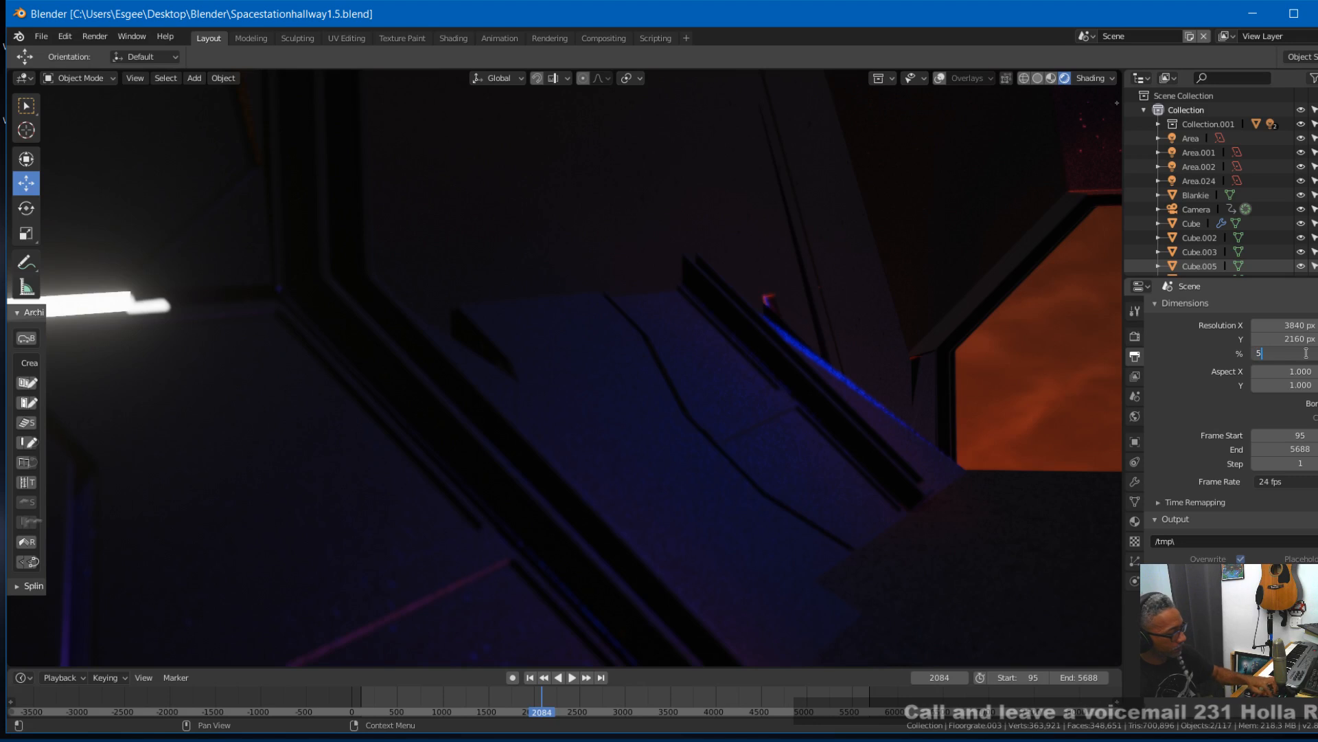
key(Return)
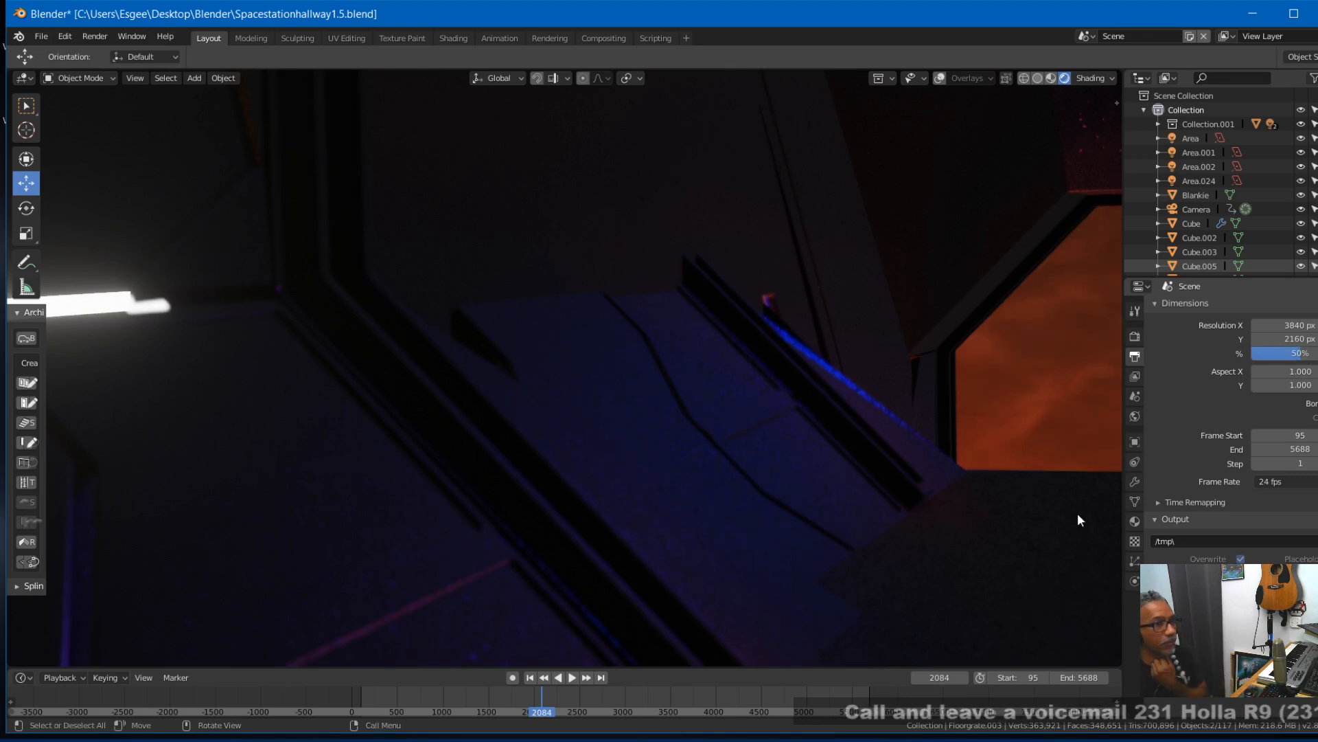
- Go back to frame 1393 for the camera view along the grated hallway
click(496, 702)
key(space)
drag(493, 701, 479, 701)
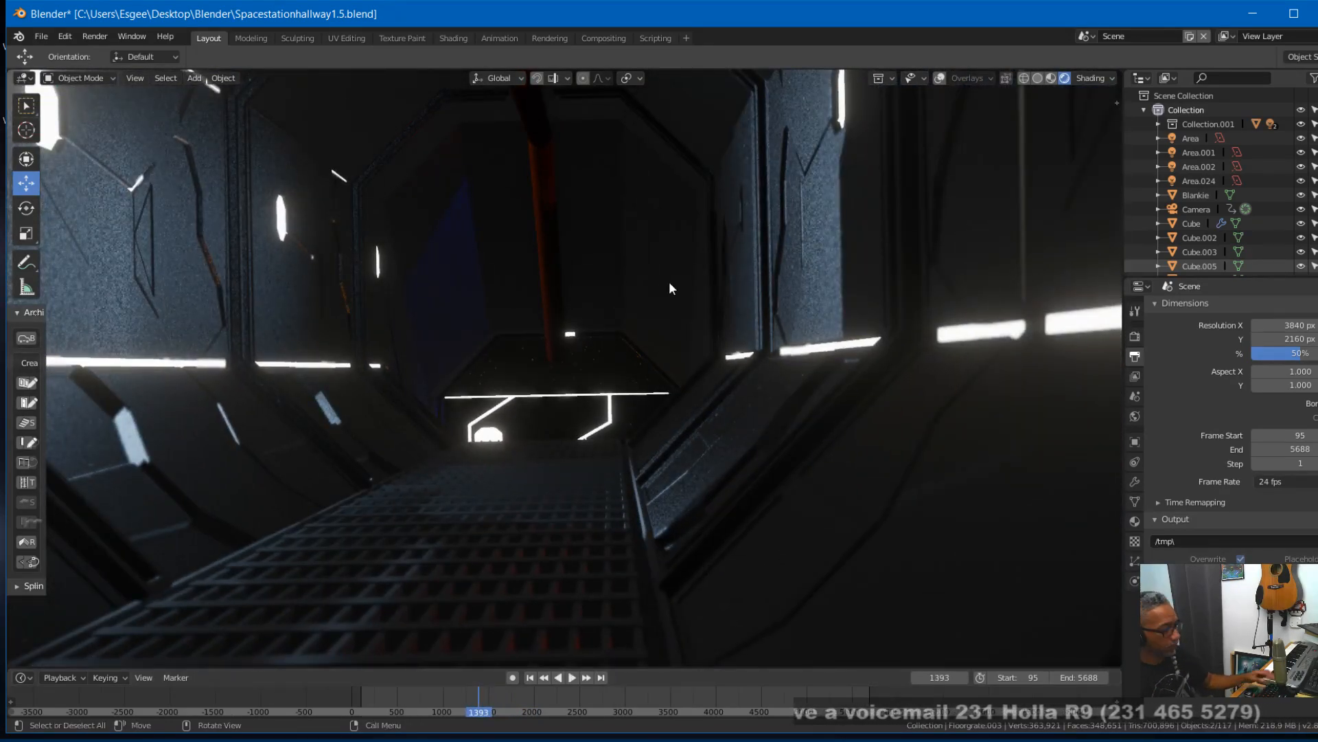
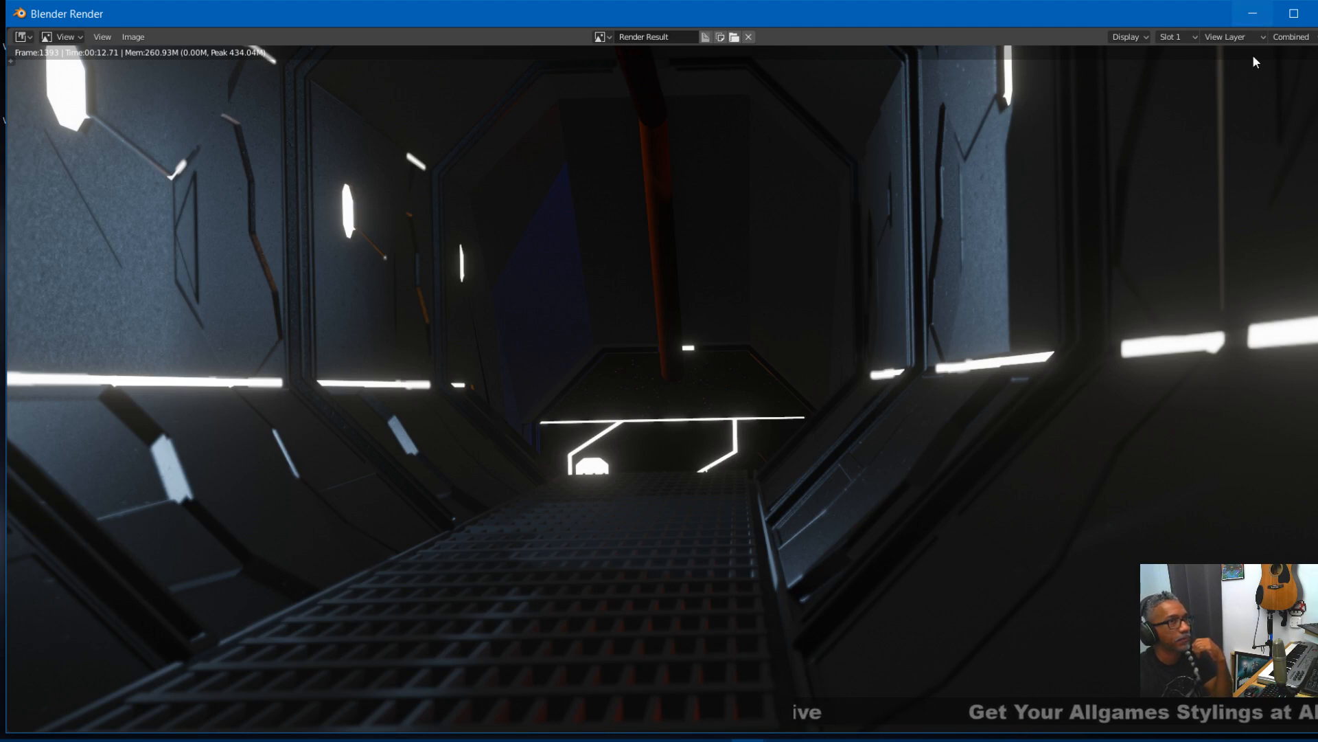
- Close the render result and inspect the camera animation between about frames 948 and 1167
key(Escape)
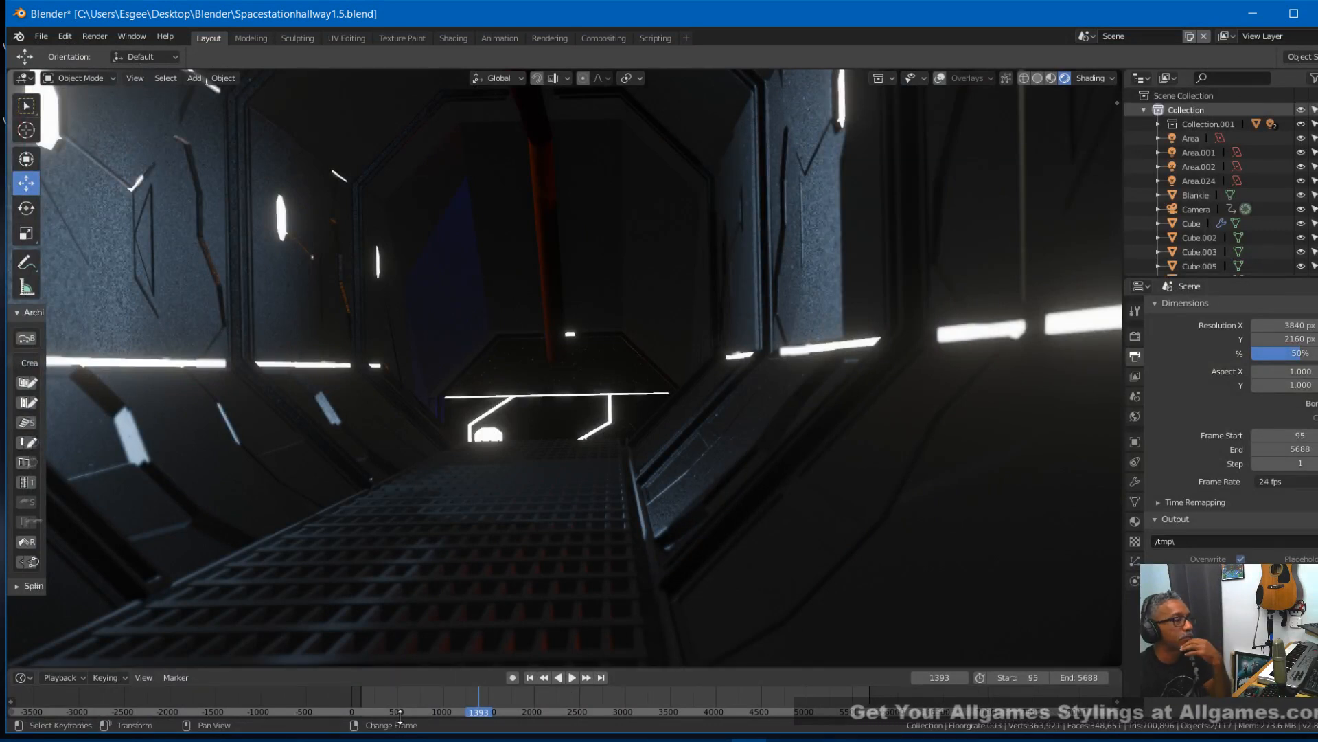
drag(478, 702, 438, 709)
mouse_move(432, 716)
mouse_down()
mouse_move(390, 705)
mouse_move(434, 695)
mouse_move(440, 718)
mouse_up()
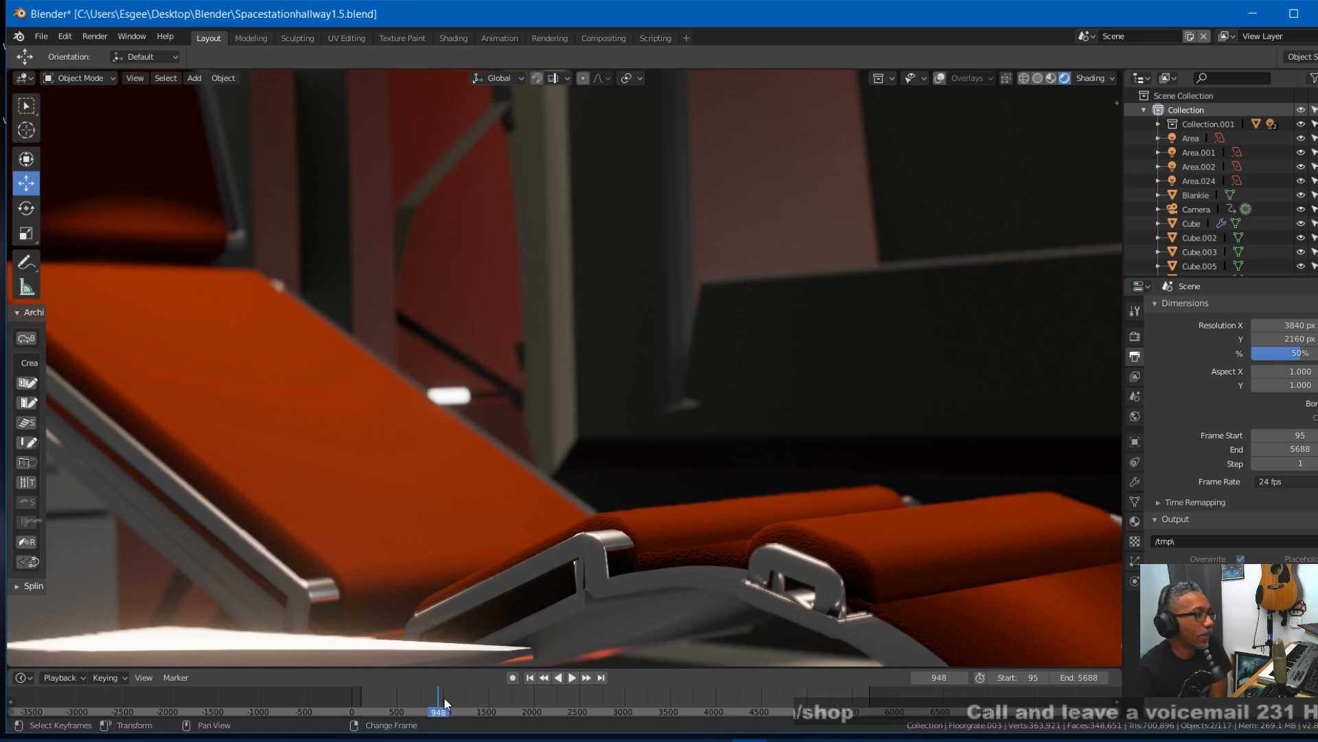
click(453, 699)
key(space)
key(space)
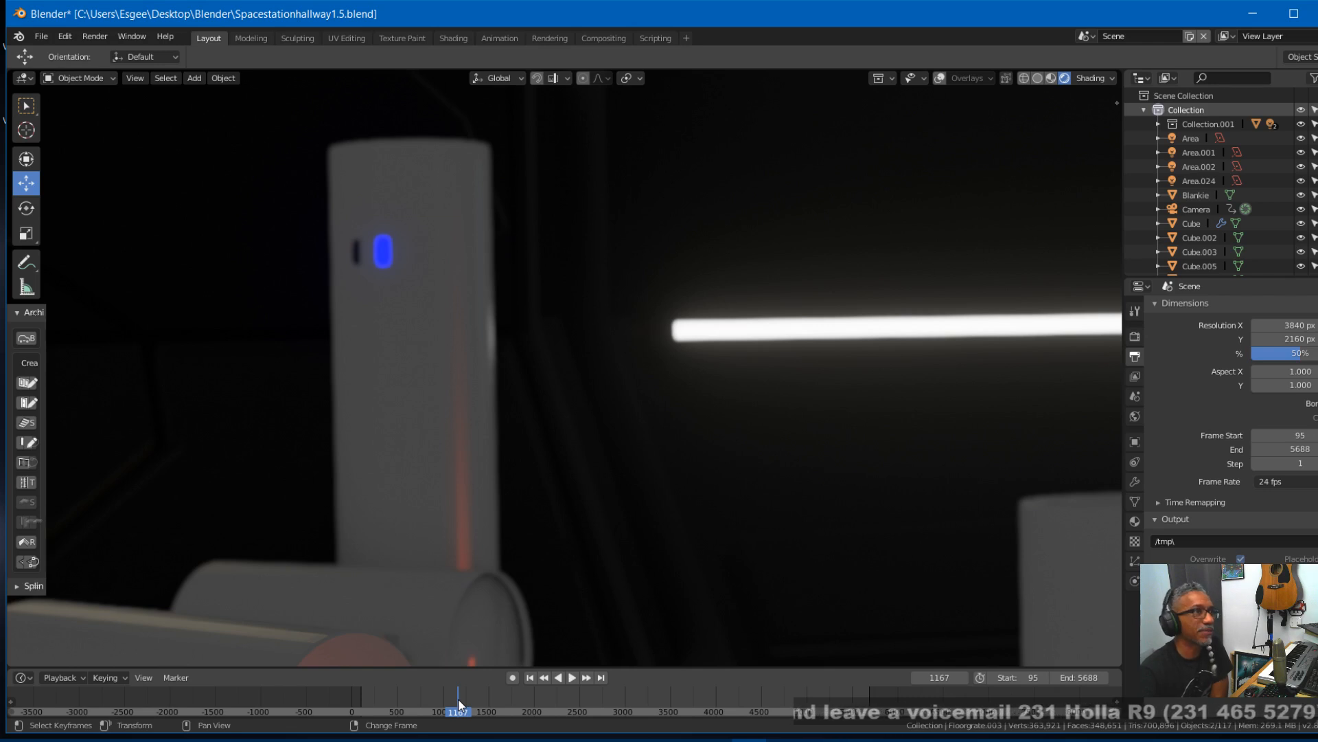
- Scrub and play the grated hallway part of the animation up to frame 1667 and save the file
drag(458, 703, 485, 714)
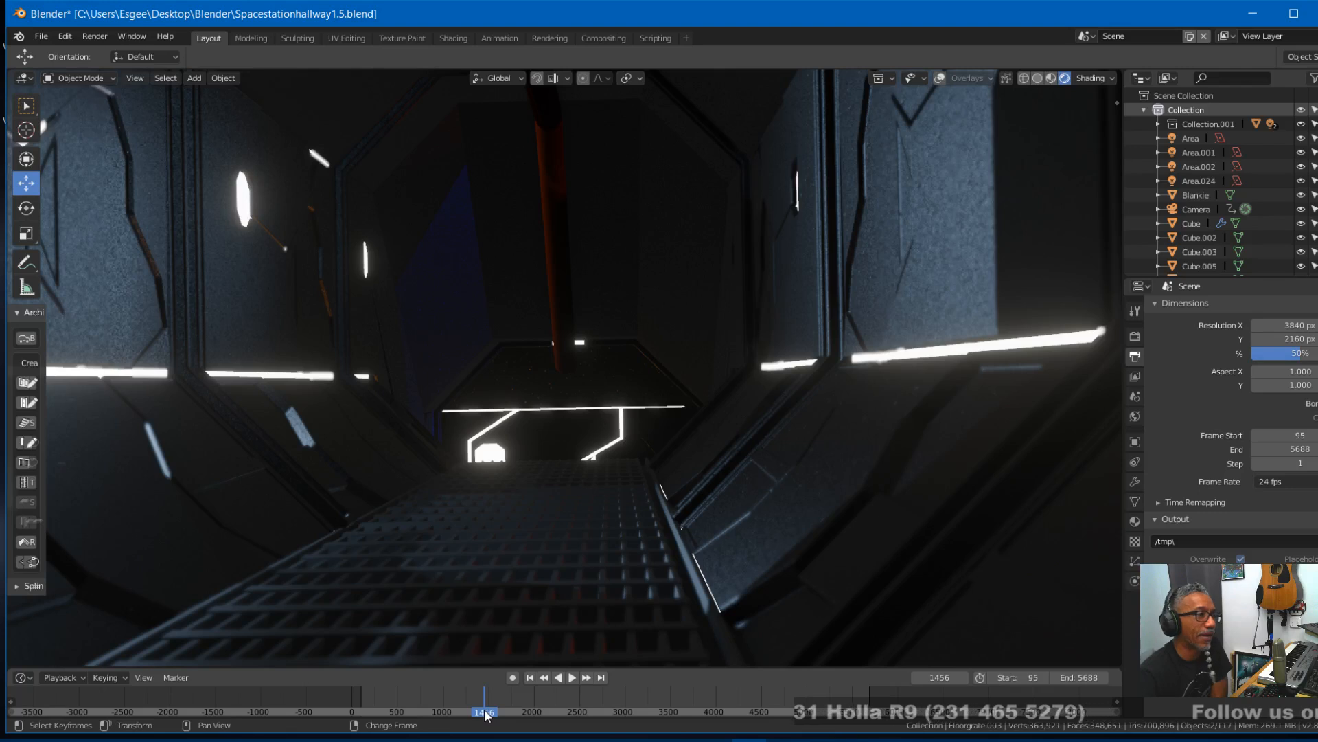
click(471, 704)
key(space)
drag(472, 703, 505, 711)
key(space)
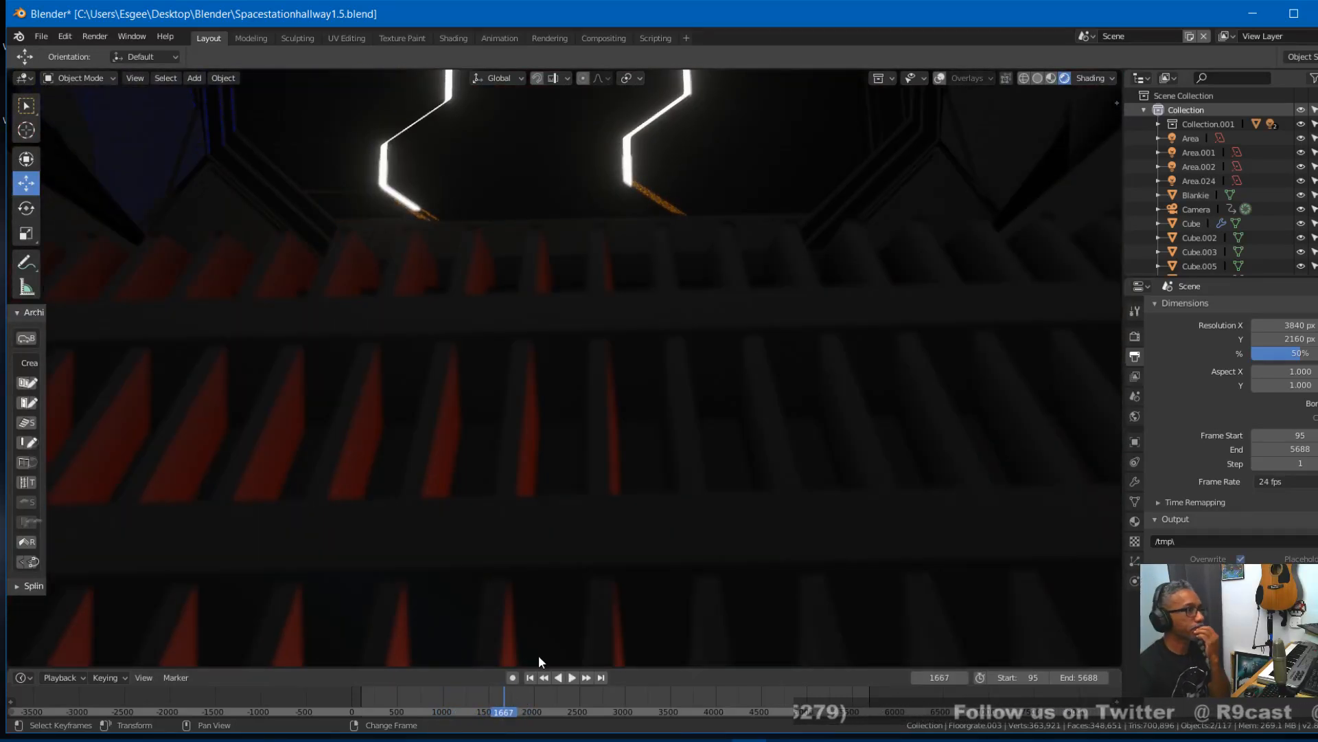
right_click(665, 563)
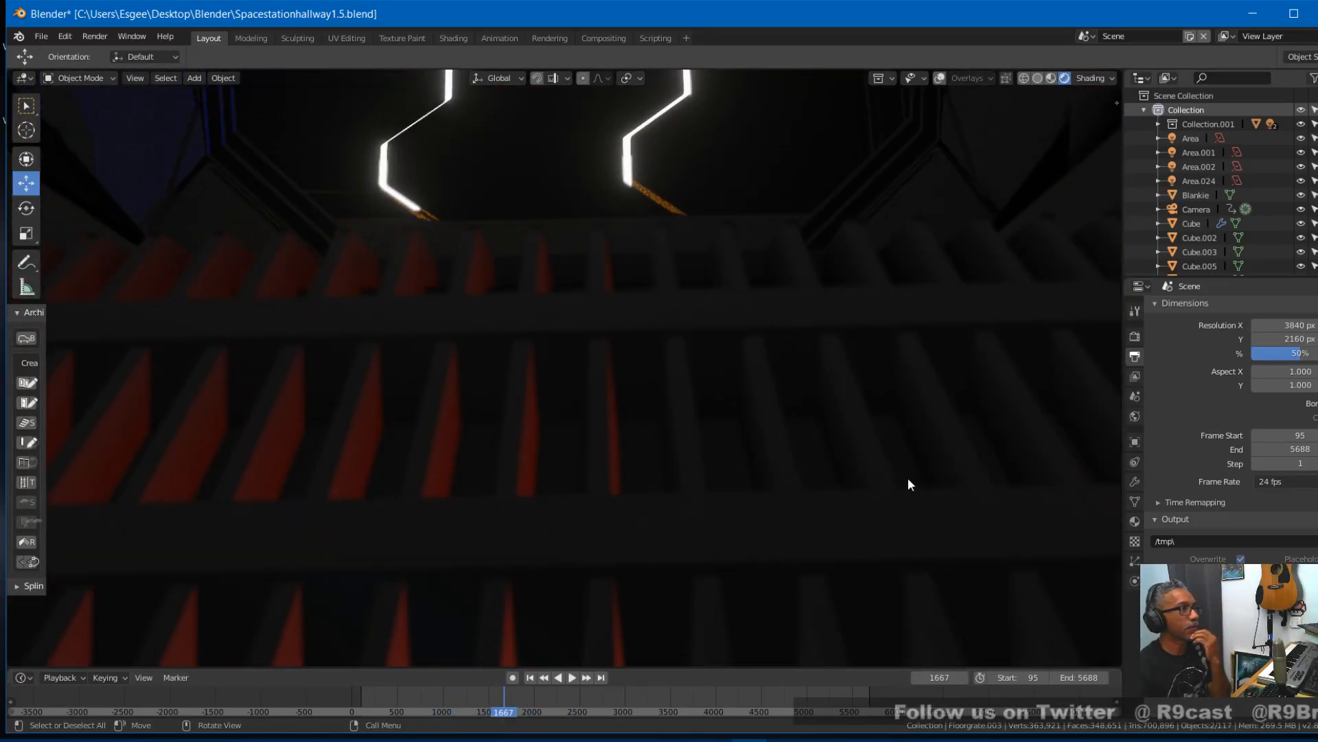
key(ctrl+s)
- Go to frame 1495 and show the hallway in solid shading with overlays enabled
click(484, 698)
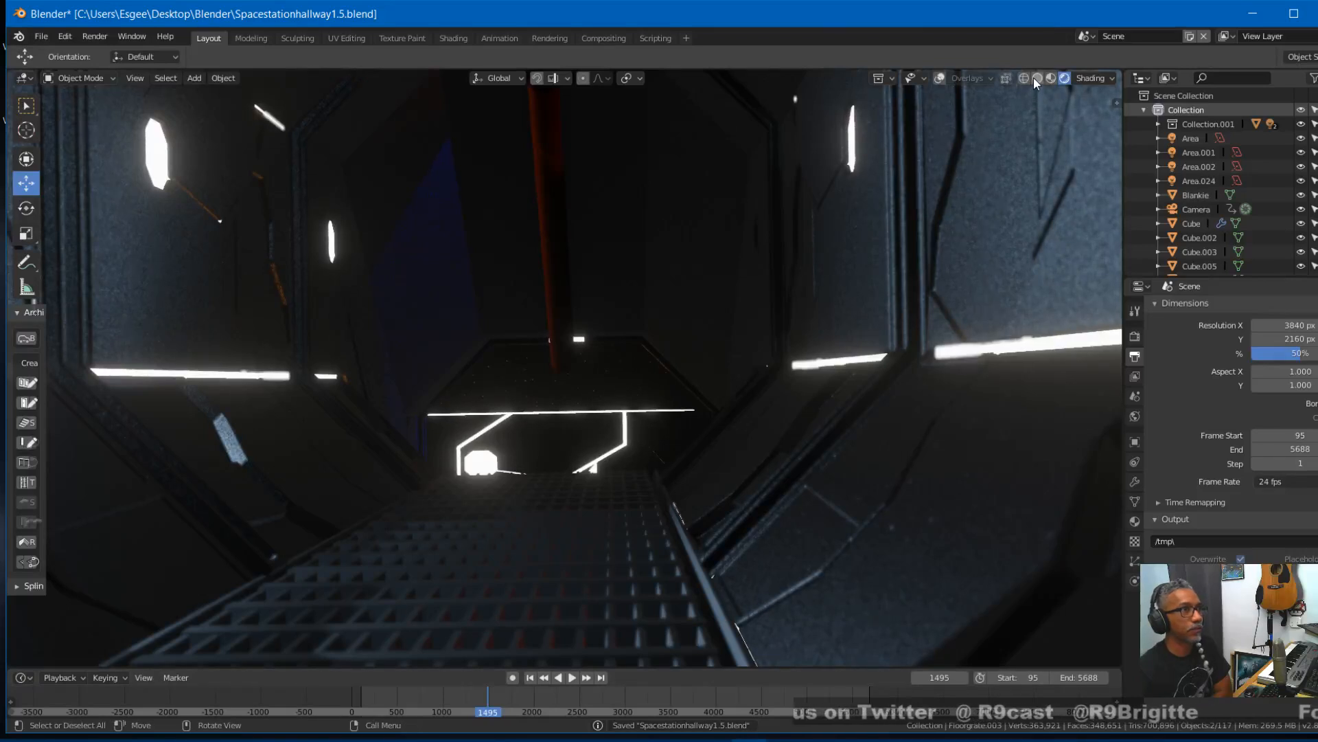
click(1036, 79)
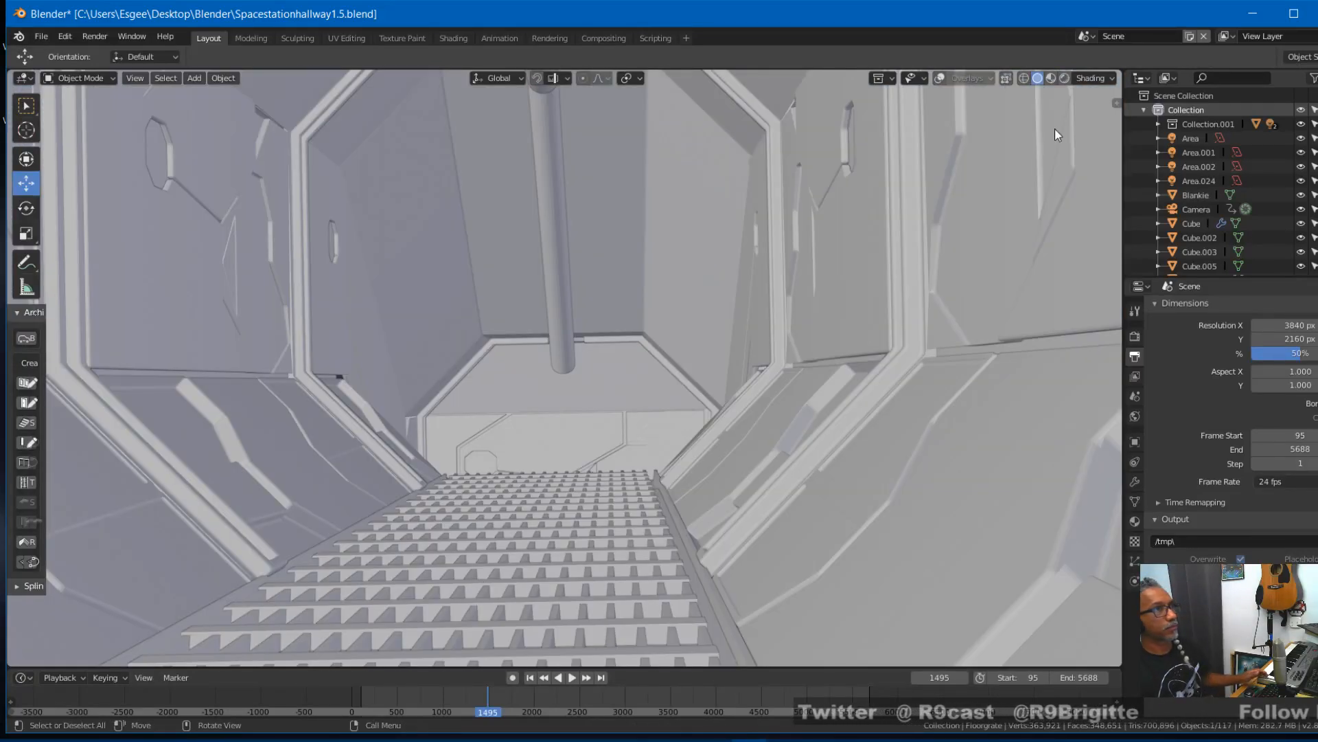
click(940, 78)
- Try to select the hallway's floor grating from the camera view
click(467, 555)
click(469, 549)
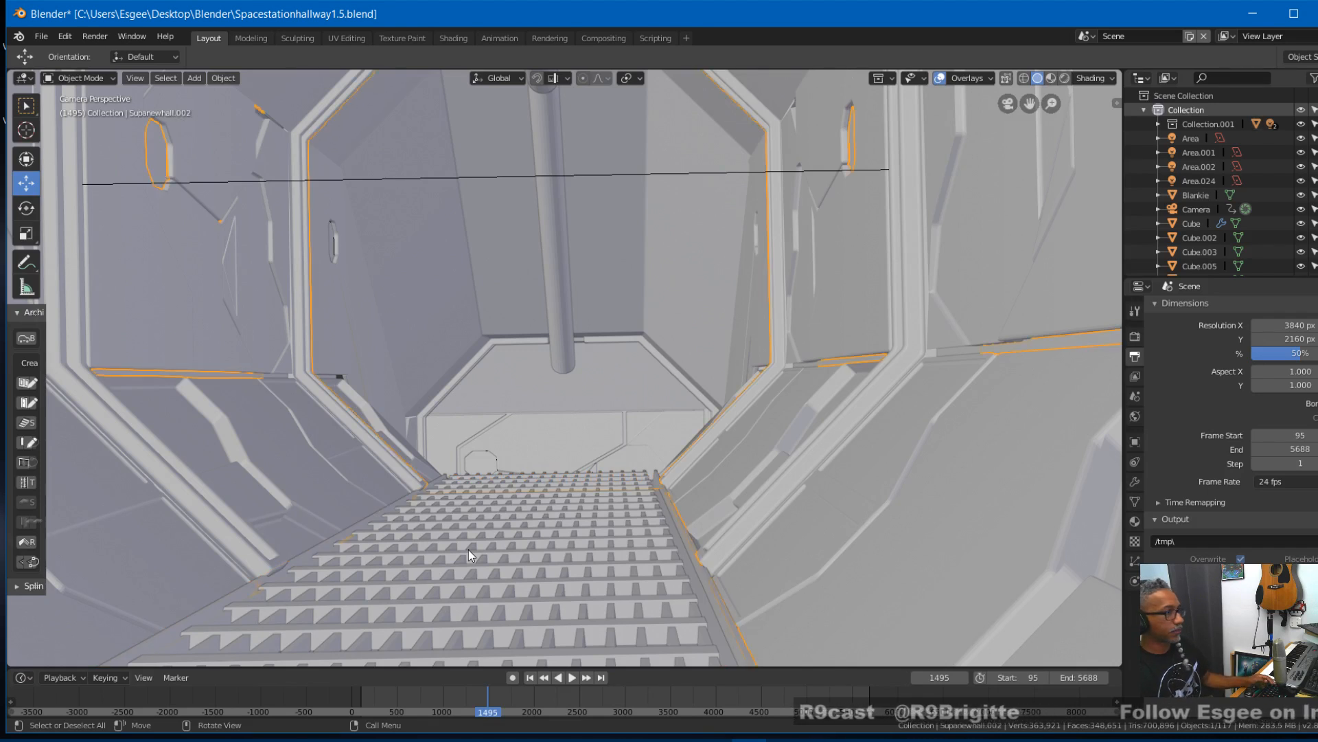
click(493, 556)
shift+click(493, 556)
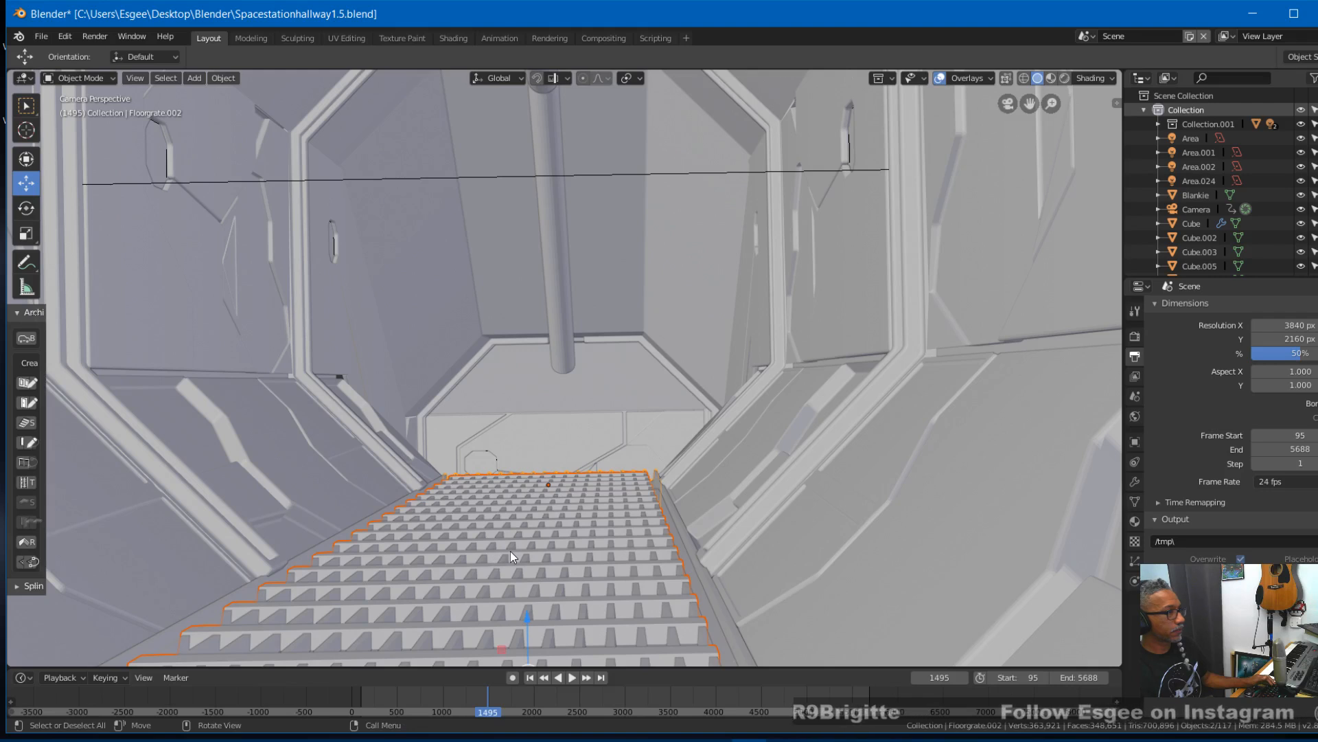
- Try to pick the hallway's floor grates together from a free perspective view inside the hallway
middle_drag(509, 550, 522, 577)
click(527, 590)
click(527, 583)
click(528, 584)
click(529, 584)
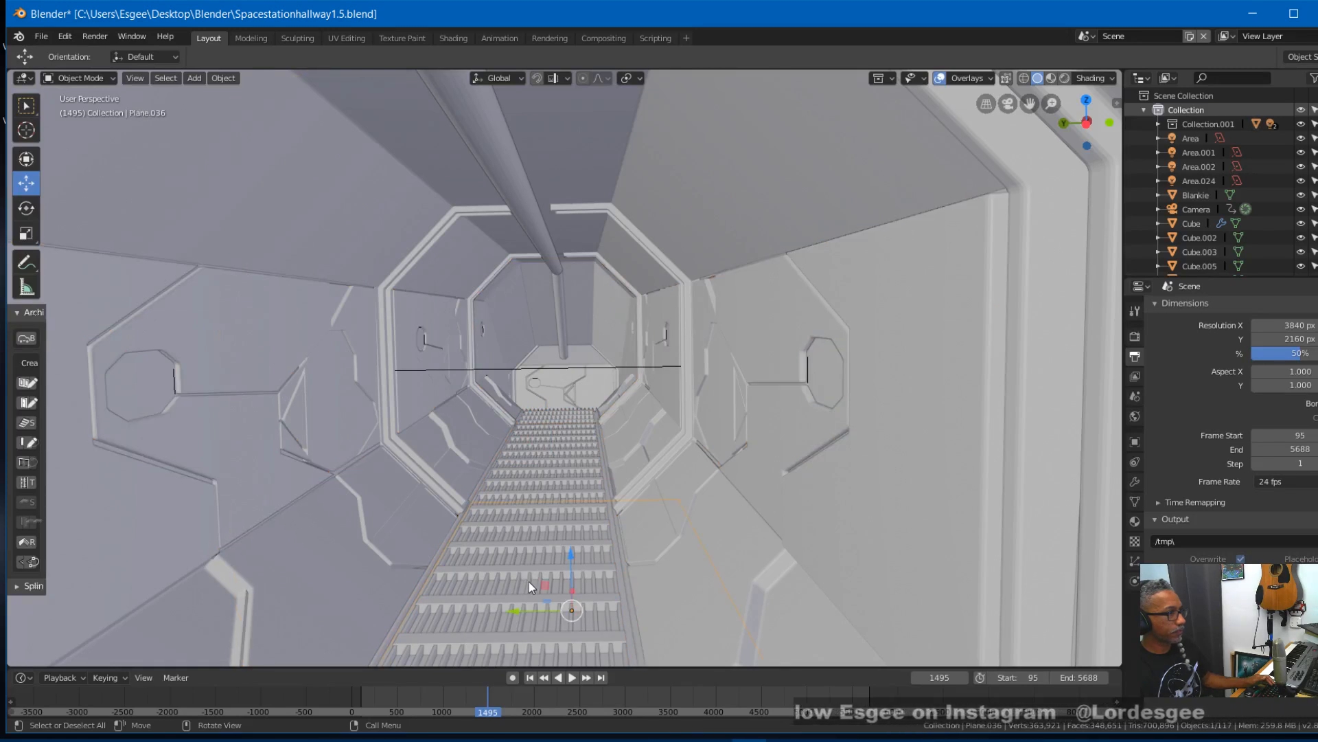
click(529, 583)
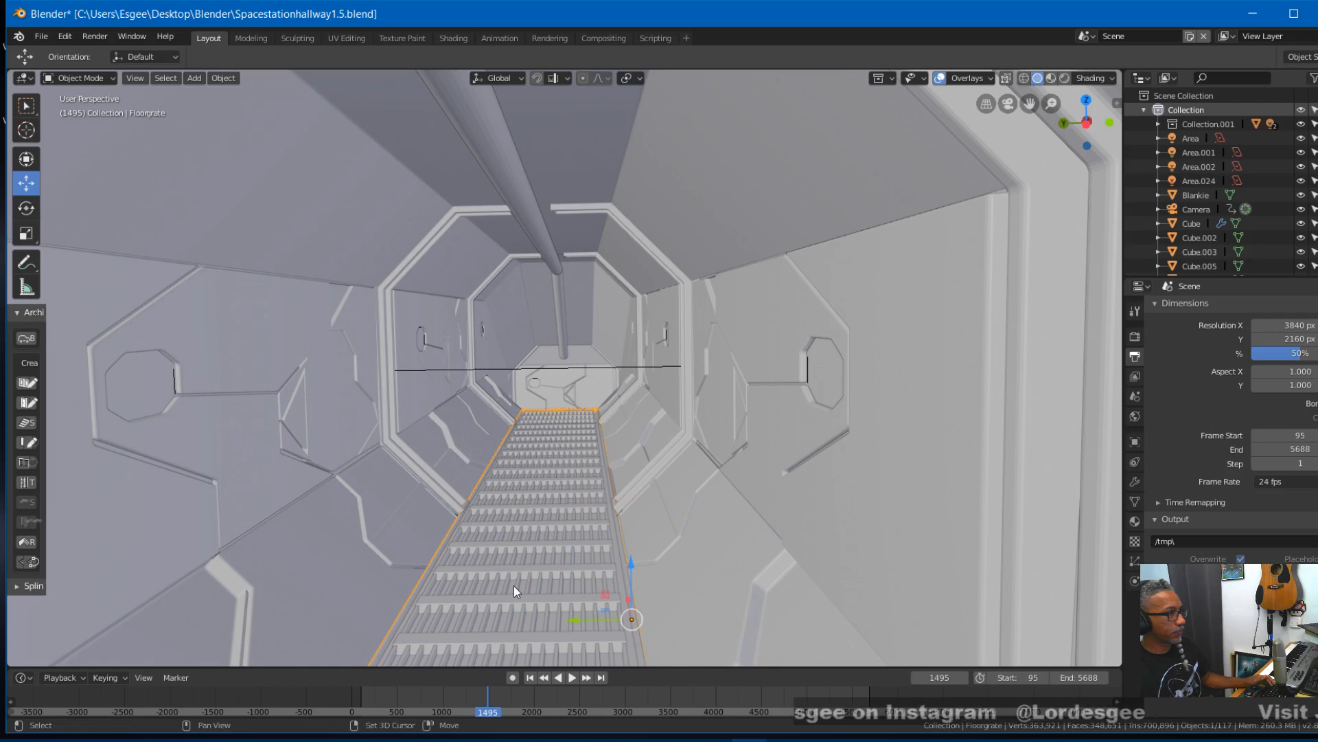
click(533, 569)
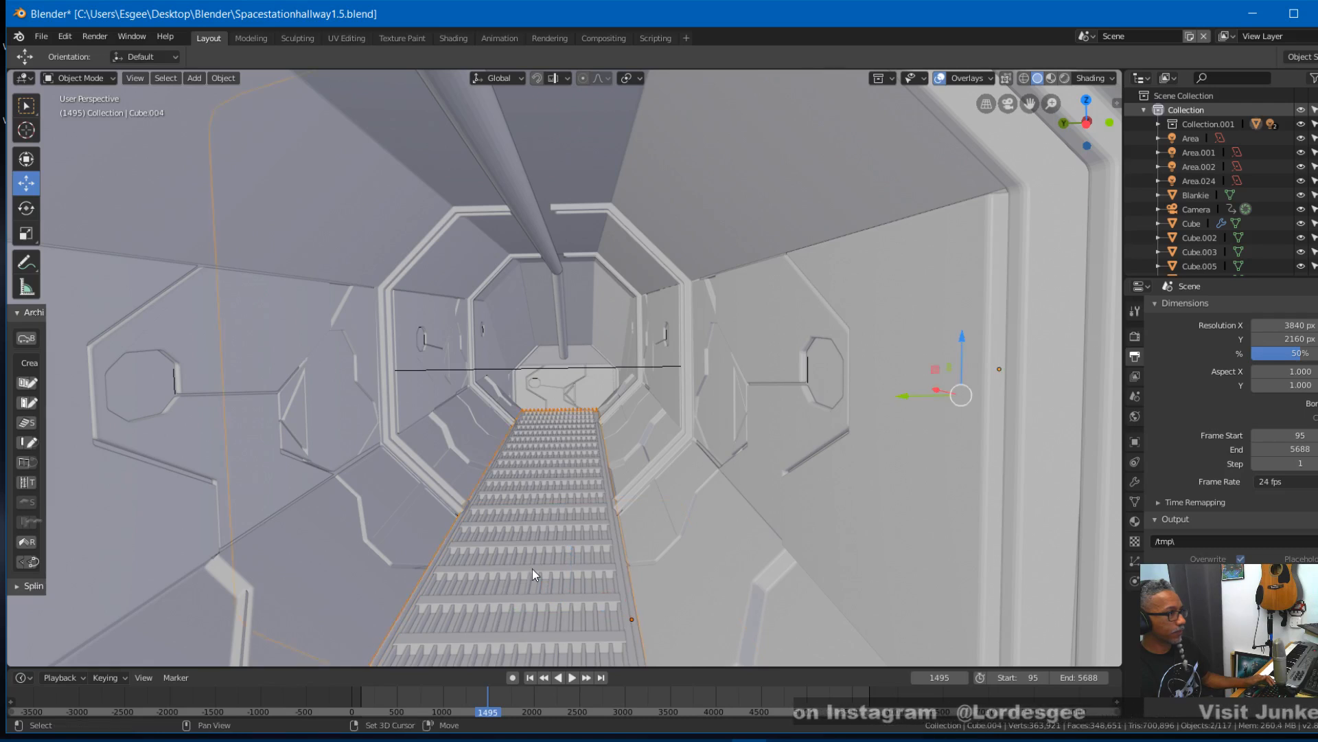
click(533, 569)
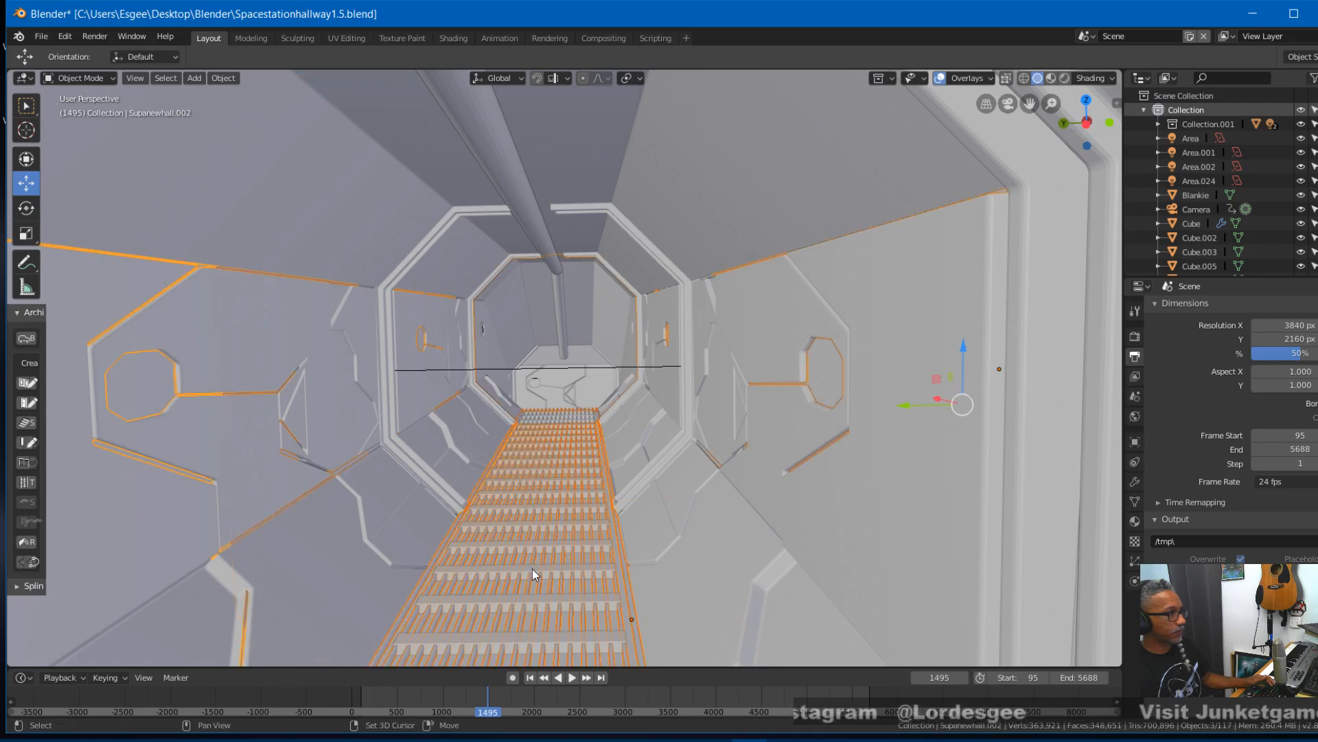
click(533, 569)
click(533, 569)
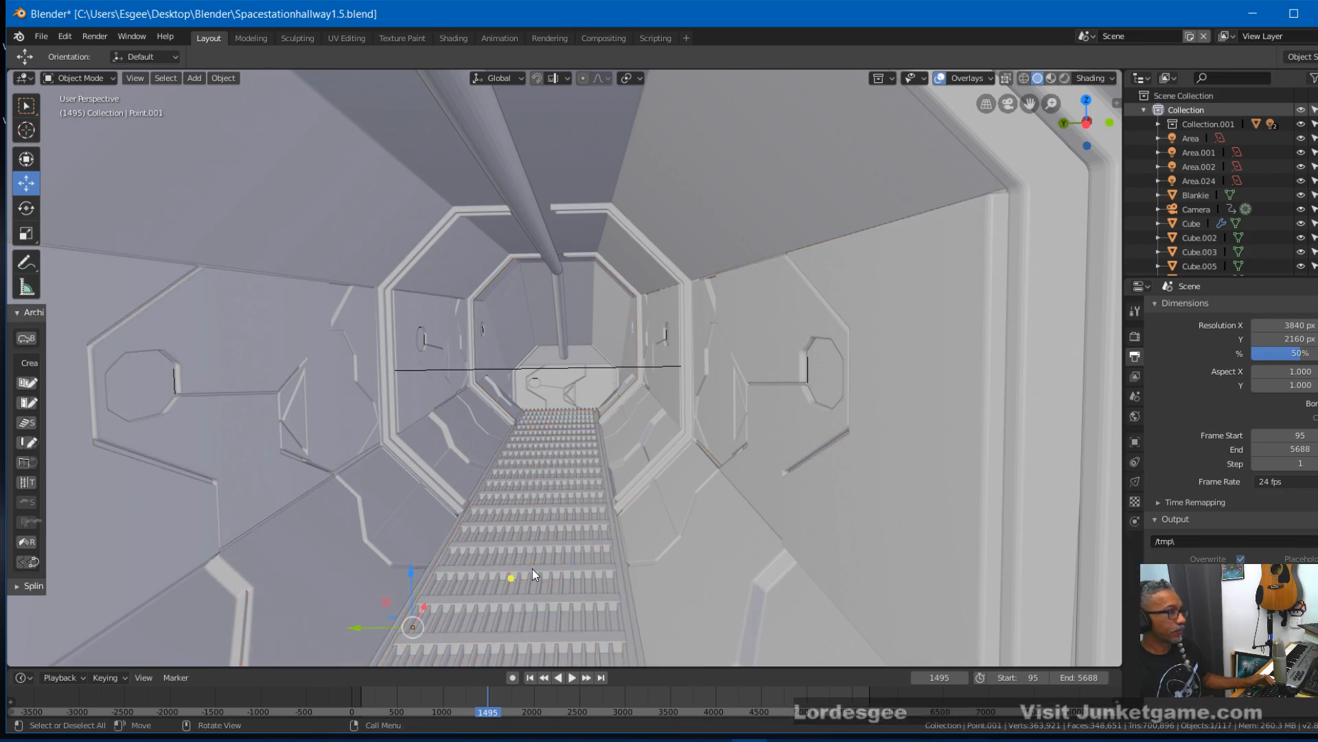
scroll(533, 568, down, 6)
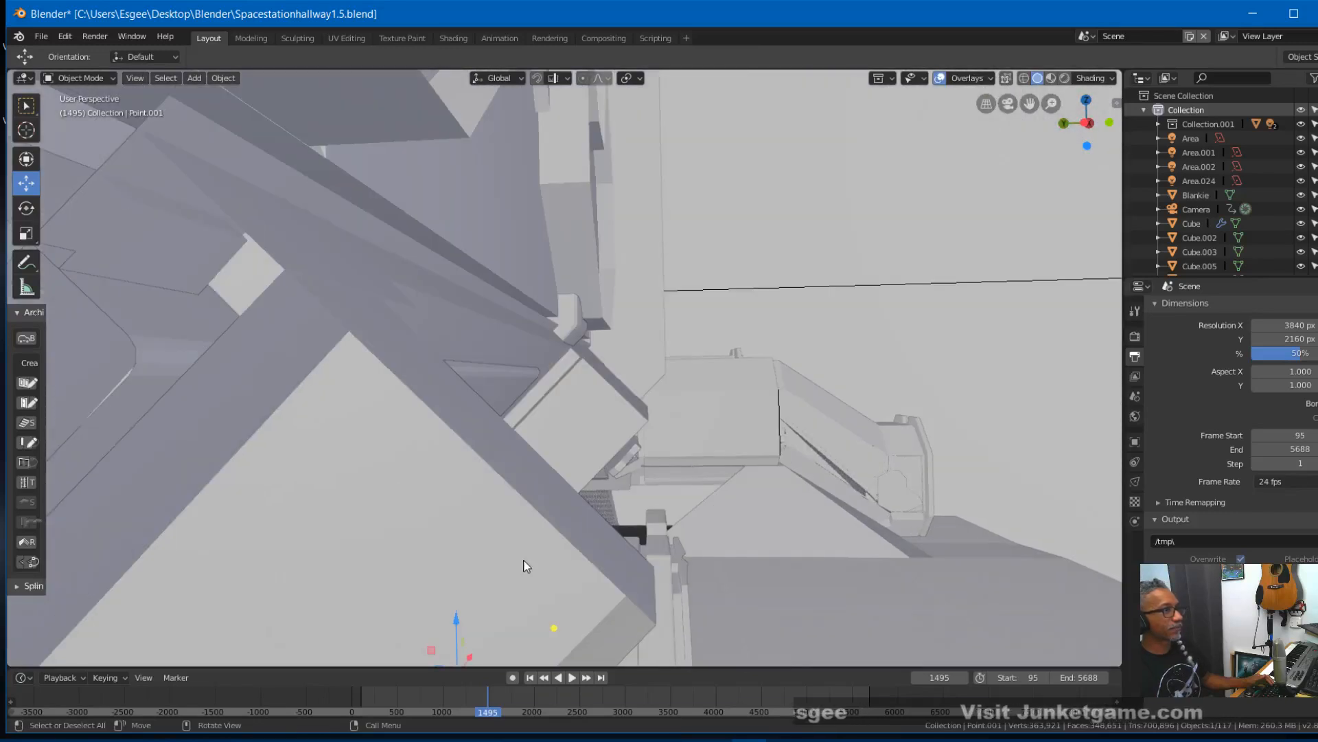
scroll(523, 559, up, 8)
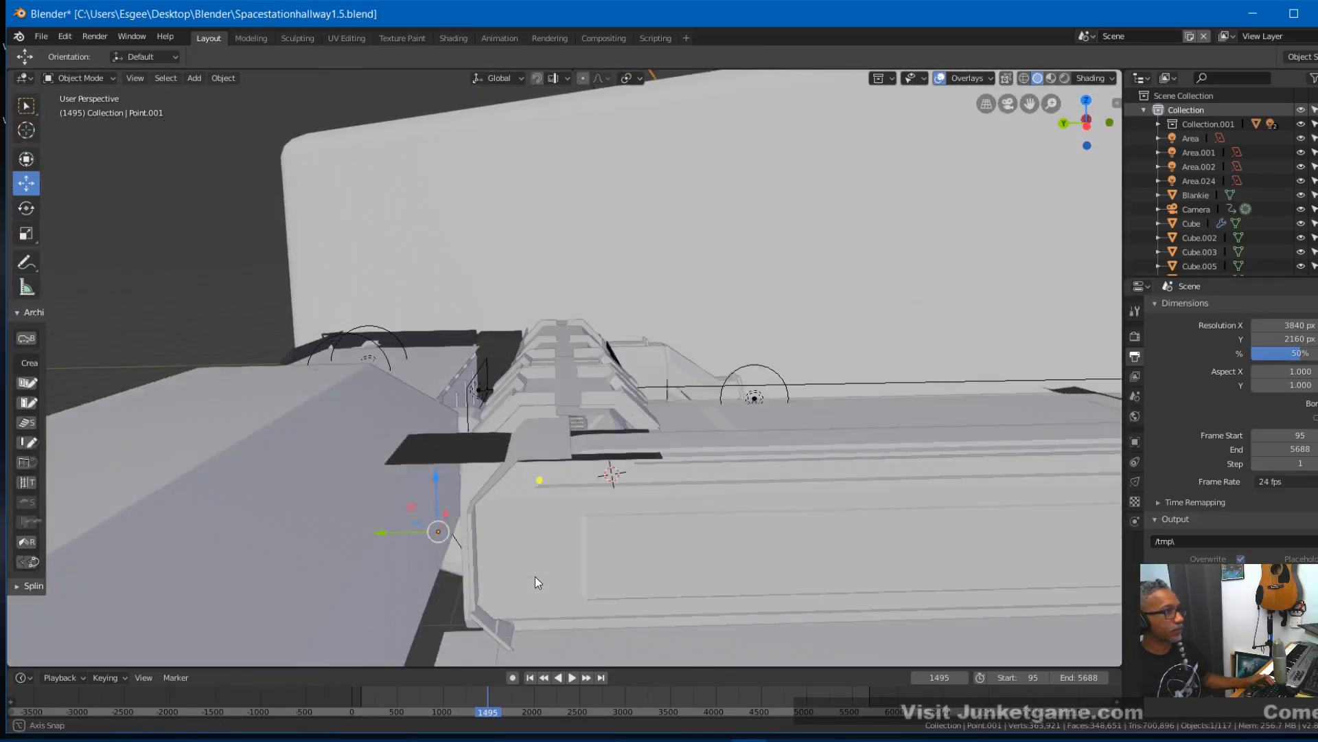
scroll(535, 578, up, 8)
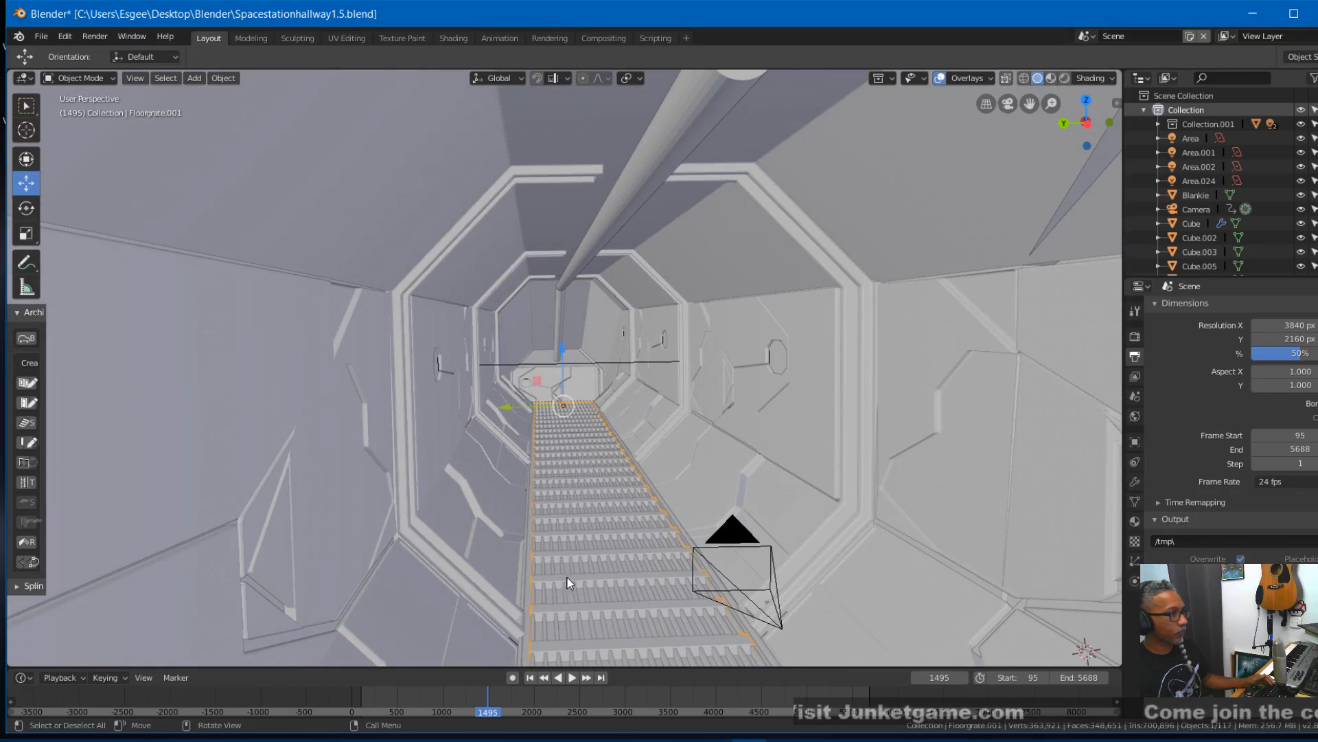
- Try to add the second floor grate to the selection without picking the surrounding walls and planes
shift+click(574, 567)
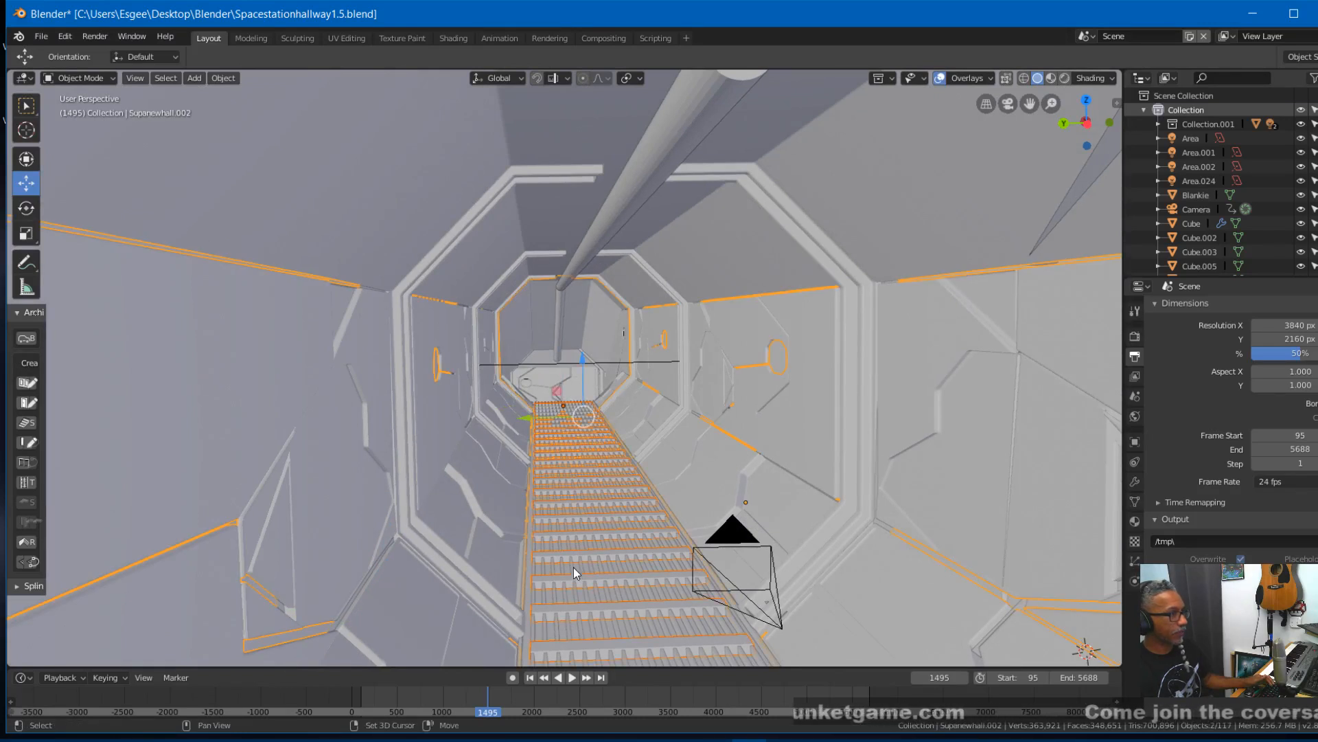
shift+click(574, 567)
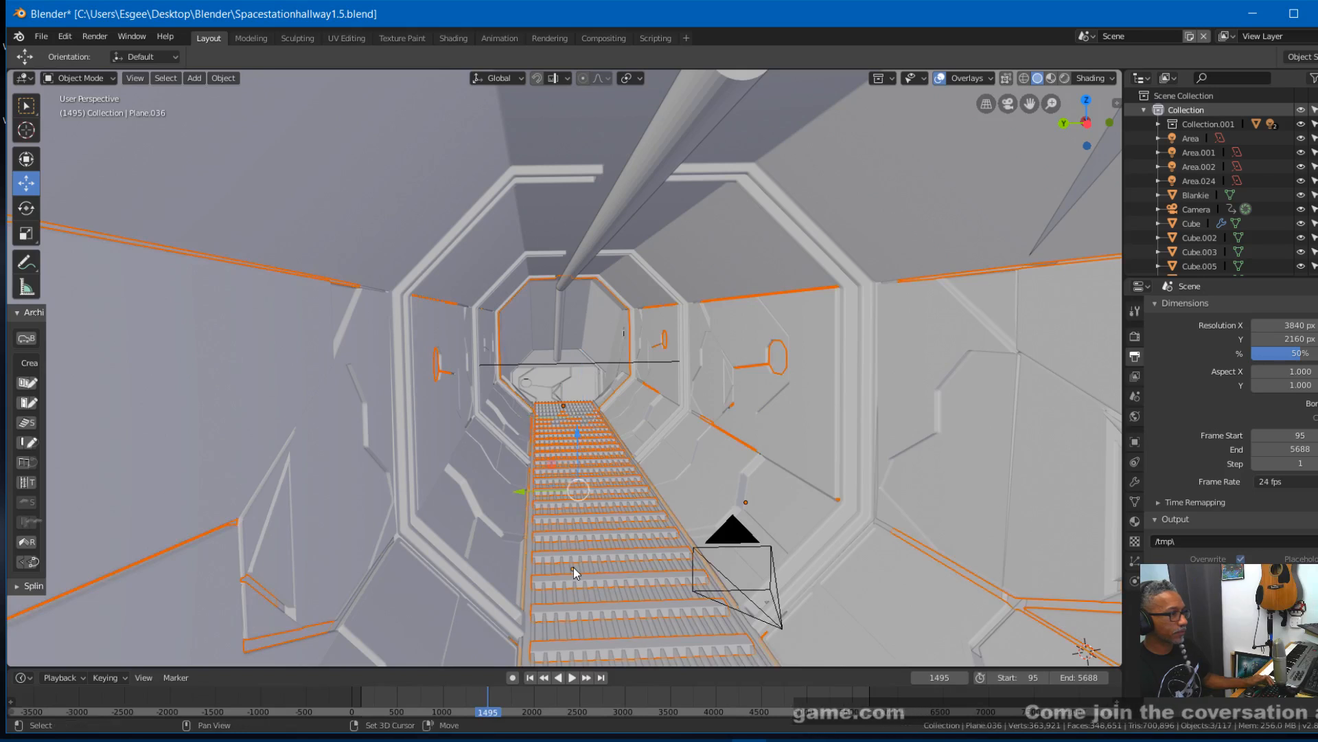
shift+click(574, 567)
shift+click(572, 563)
shift+click(571, 563)
shift+click(752, 456)
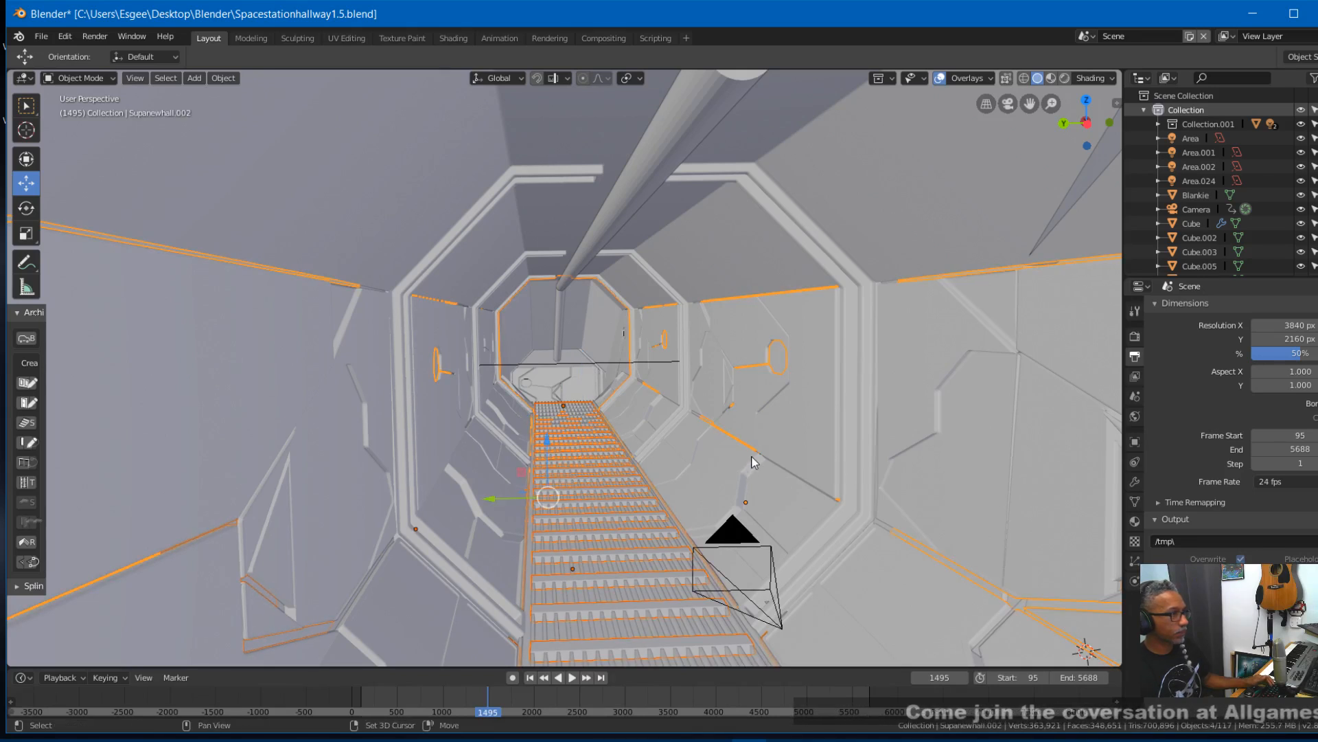
click(752, 458)
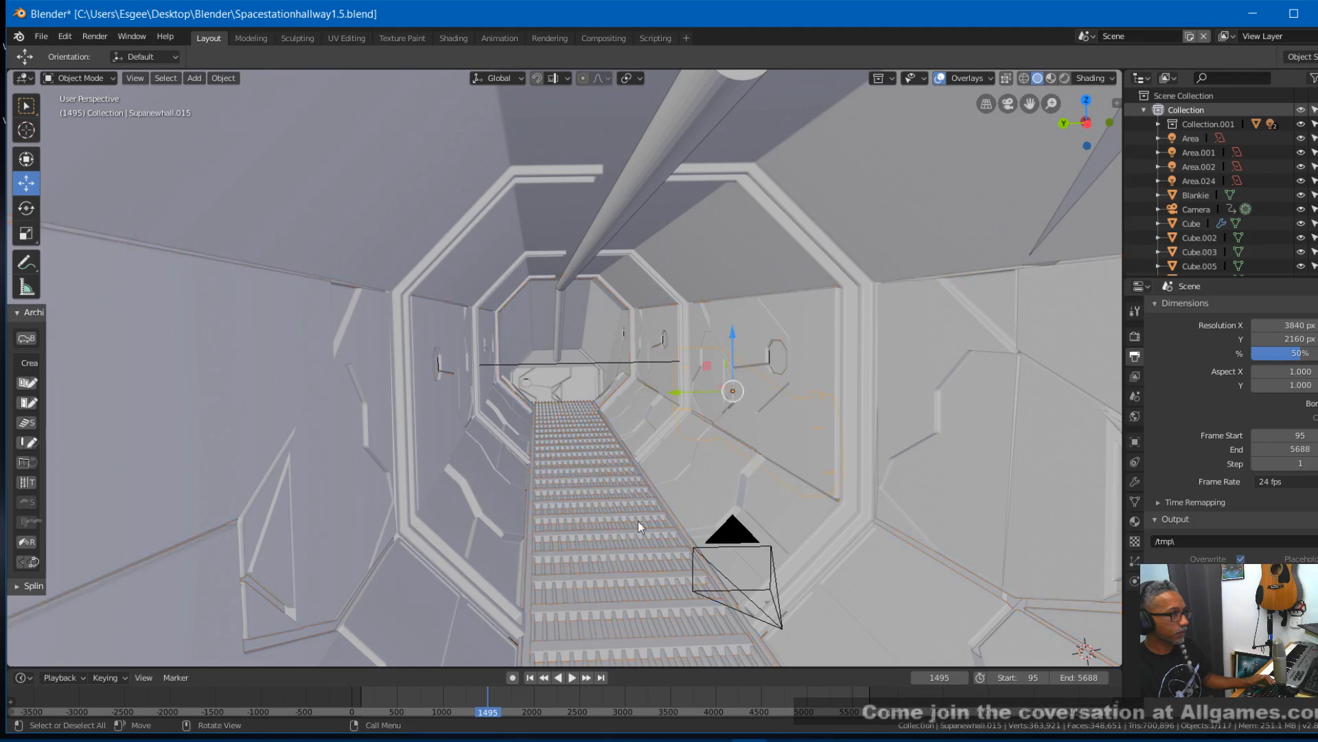
click(559, 575)
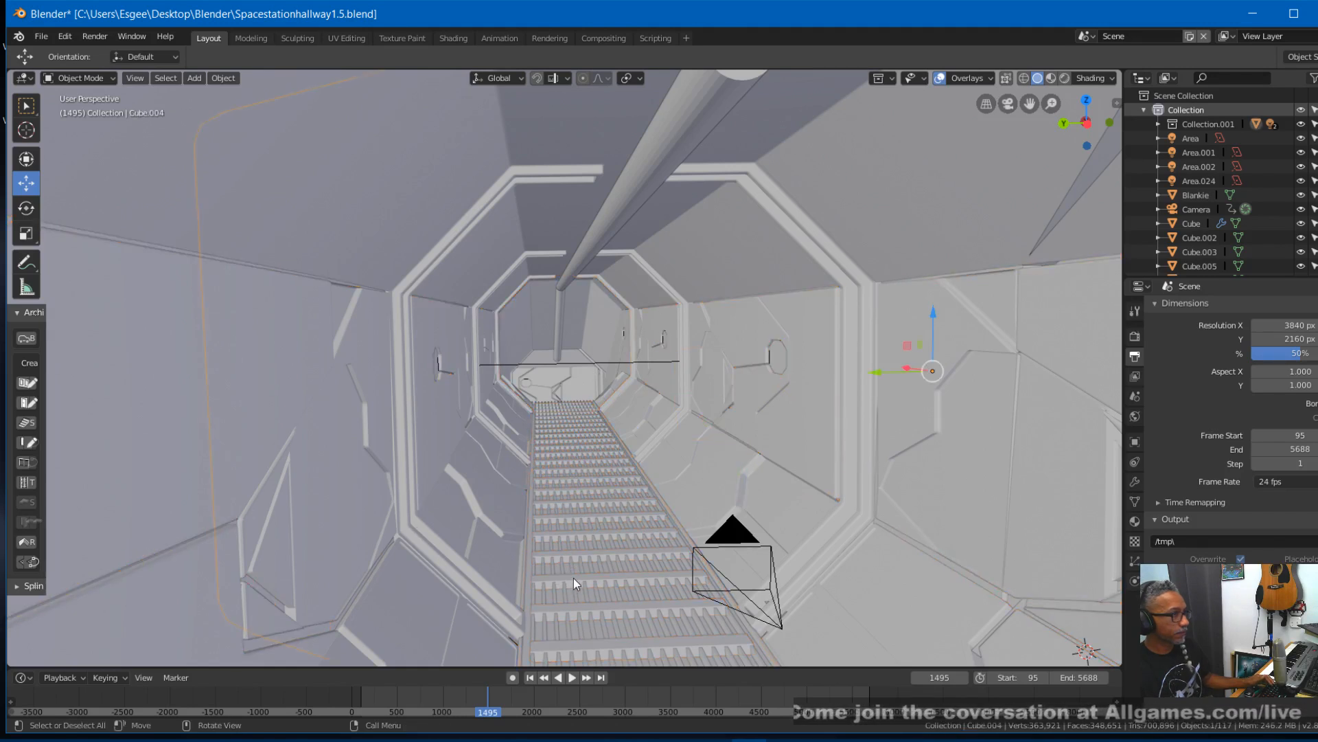
shift+click(576, 592)
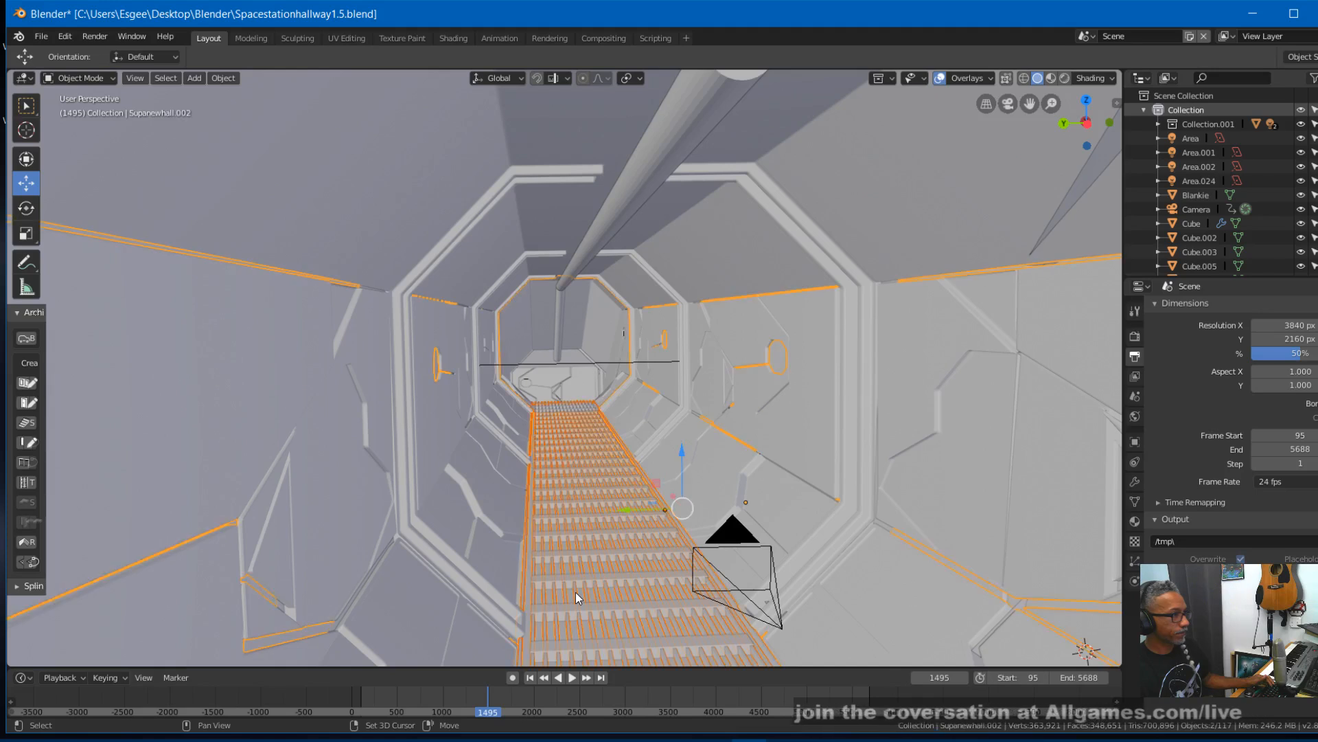
- Select the two hallway floor grates, Floorgrate.001 and Floorgrate, and duplicate them in place
middle_drag(587, 592, 583, 576)
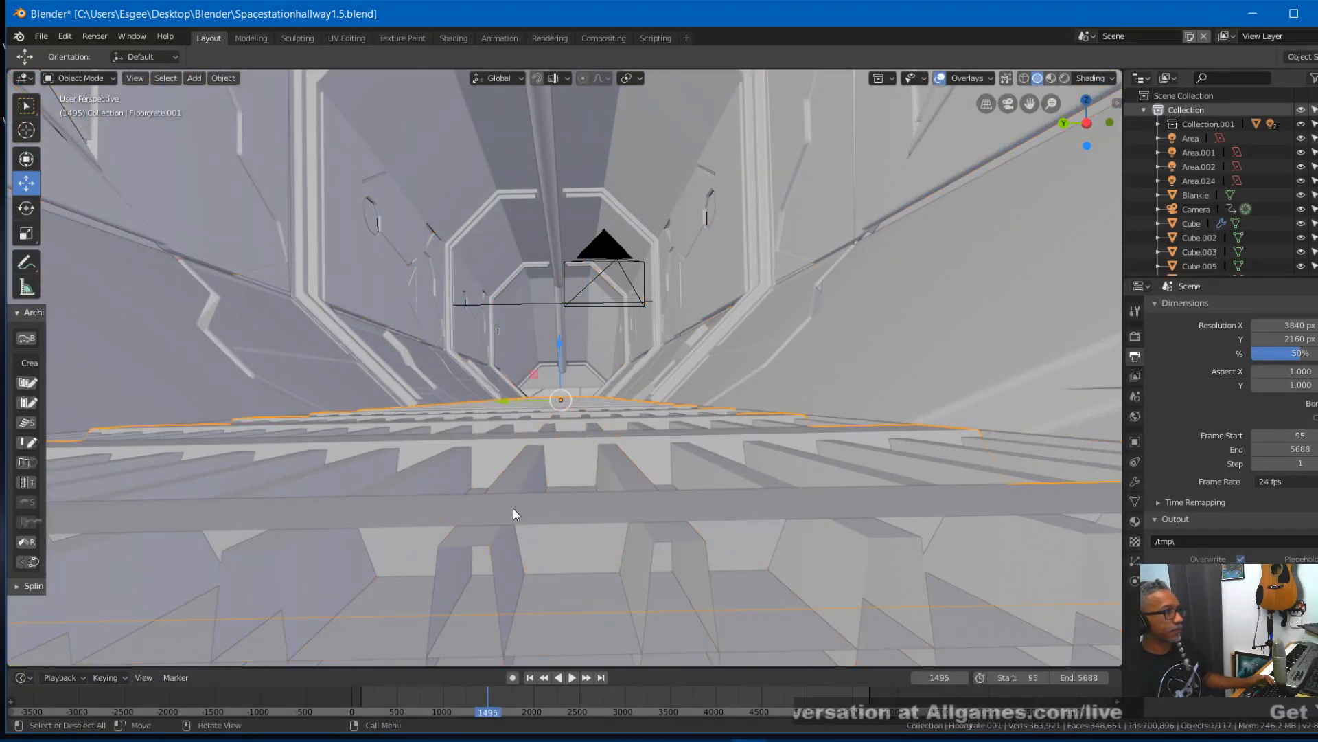
shift+click(489, 548)
mouse_move(521, 526)
middle_down()
mouse_move(479, 546)
mouse_move(532, 532)
mouse_move(524, 538)
middle_up()
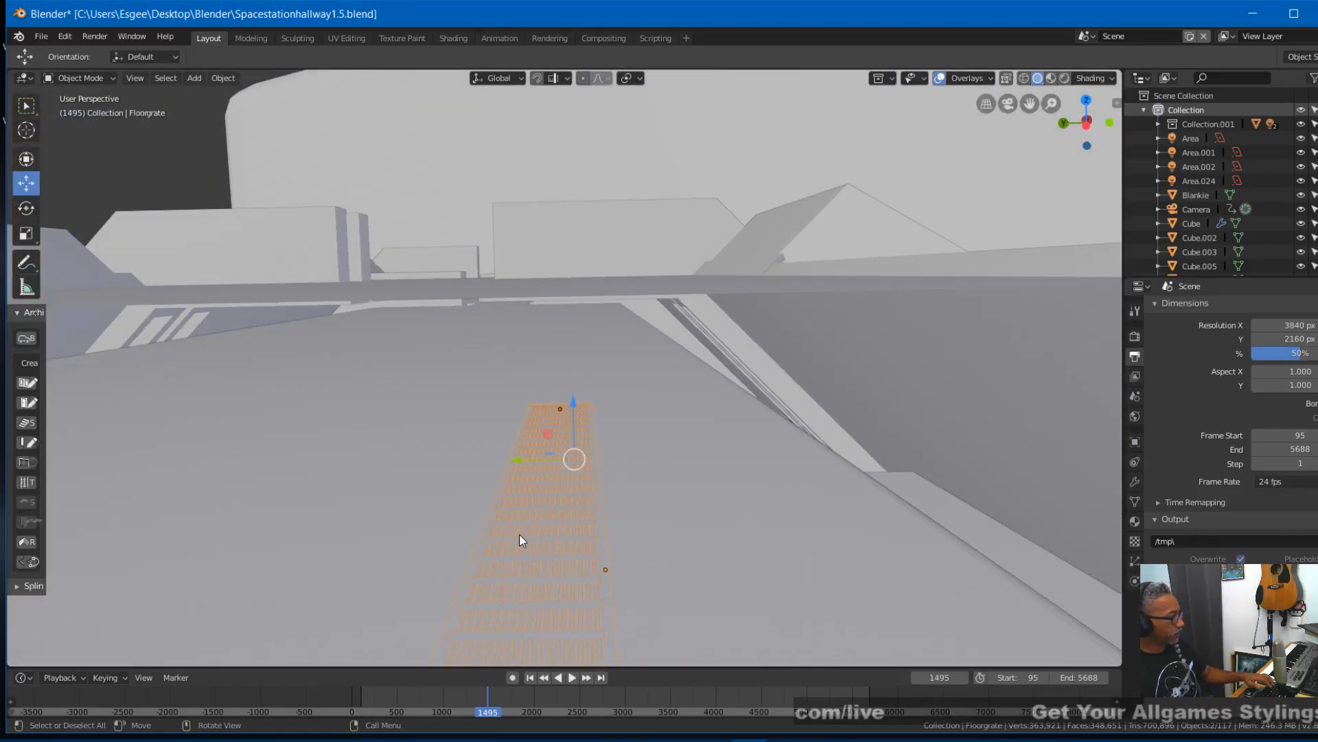
key(shift+d)
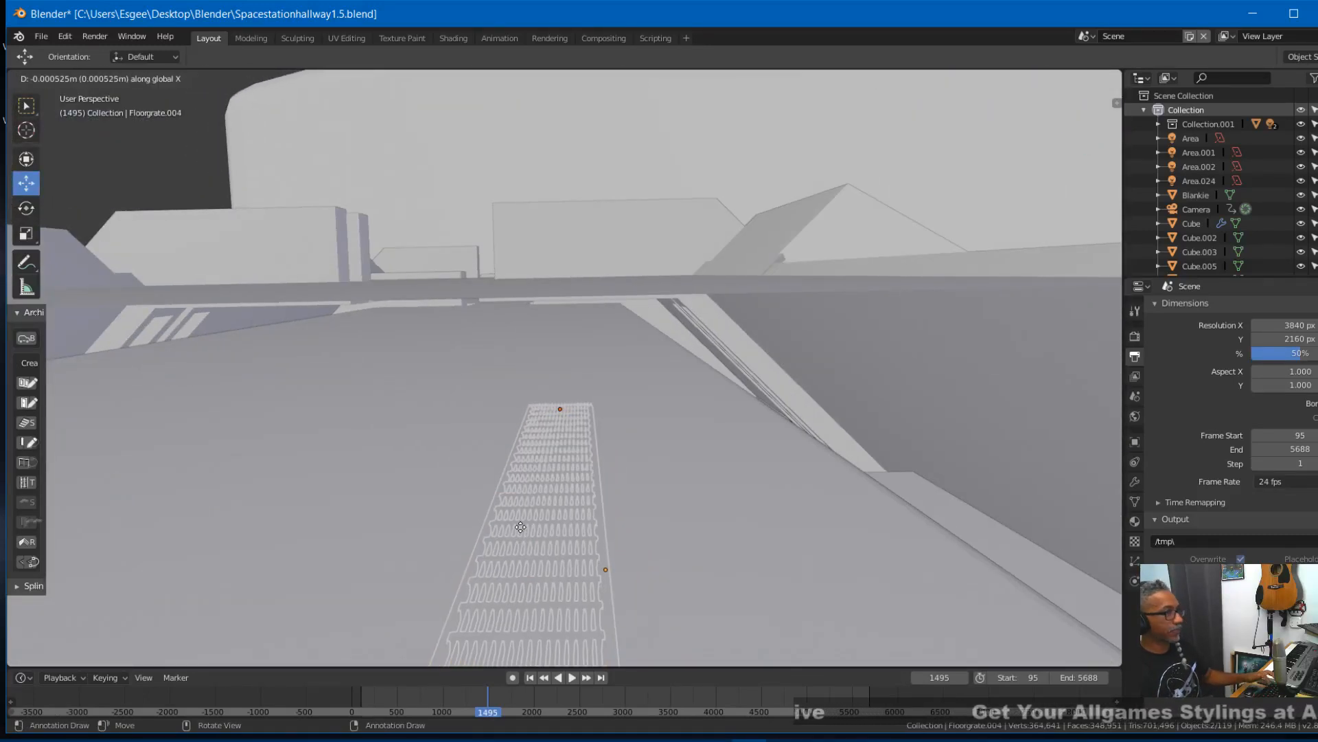
click(550, 420)
- Rotate the duplicated floor grates 90 degrees about the vertical axis so they run across the hallway
mouse_move(550, 420)
middle_down()
mouse_move(880, 439)
mouse_move(782, 493)
mouse_move(858, 490)
middle_up()
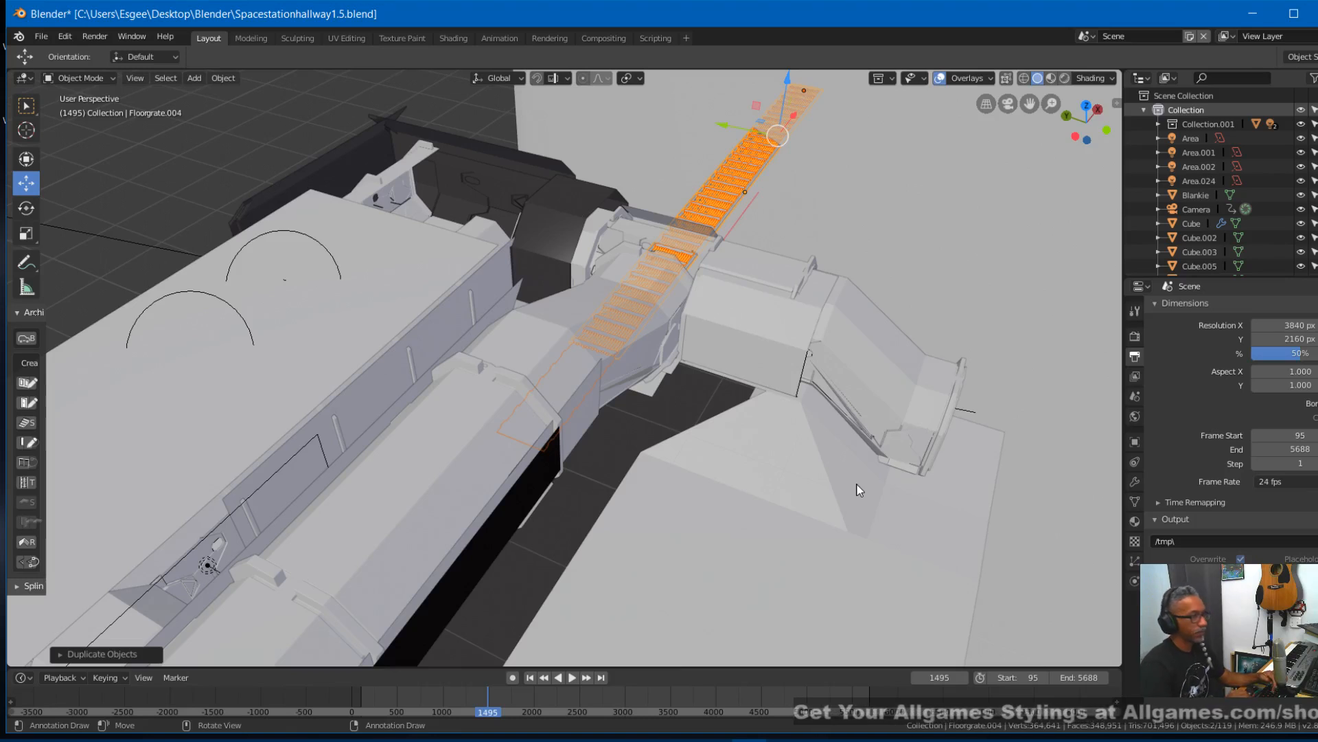
text(r)
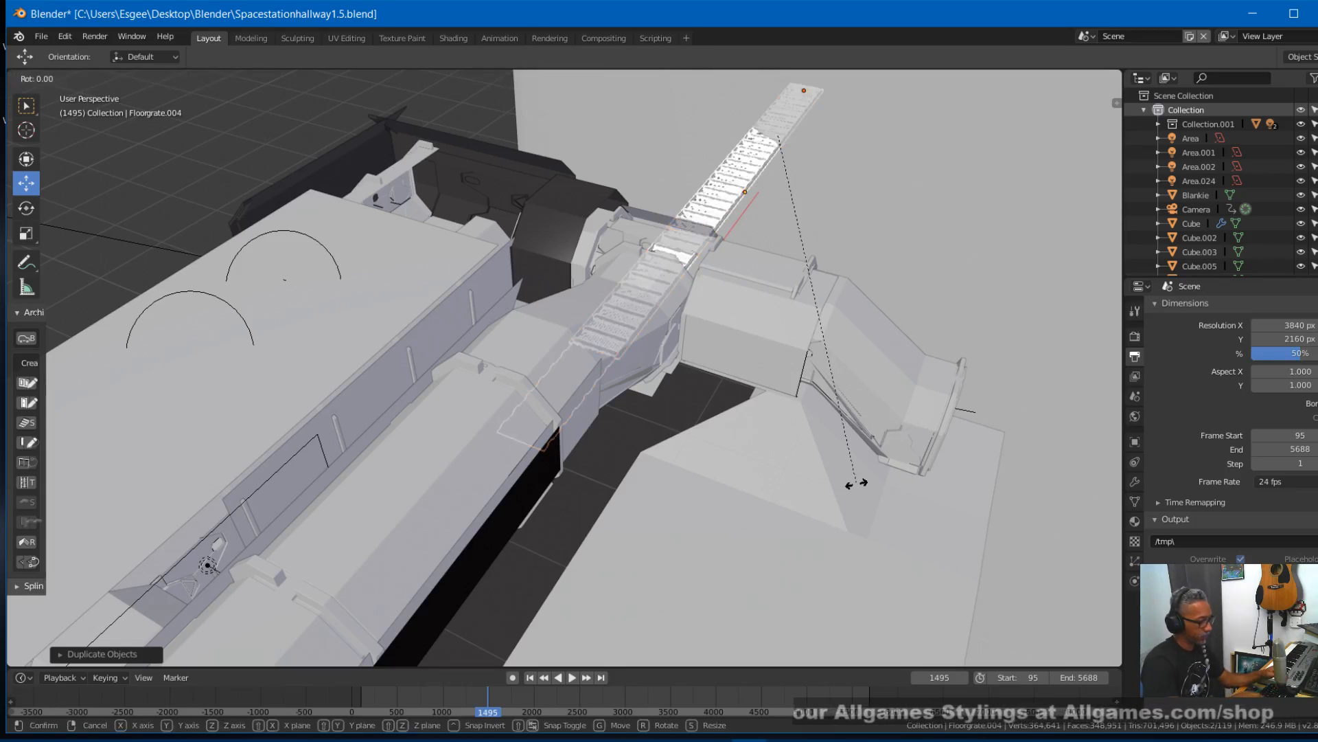
text(90)
key(Return)
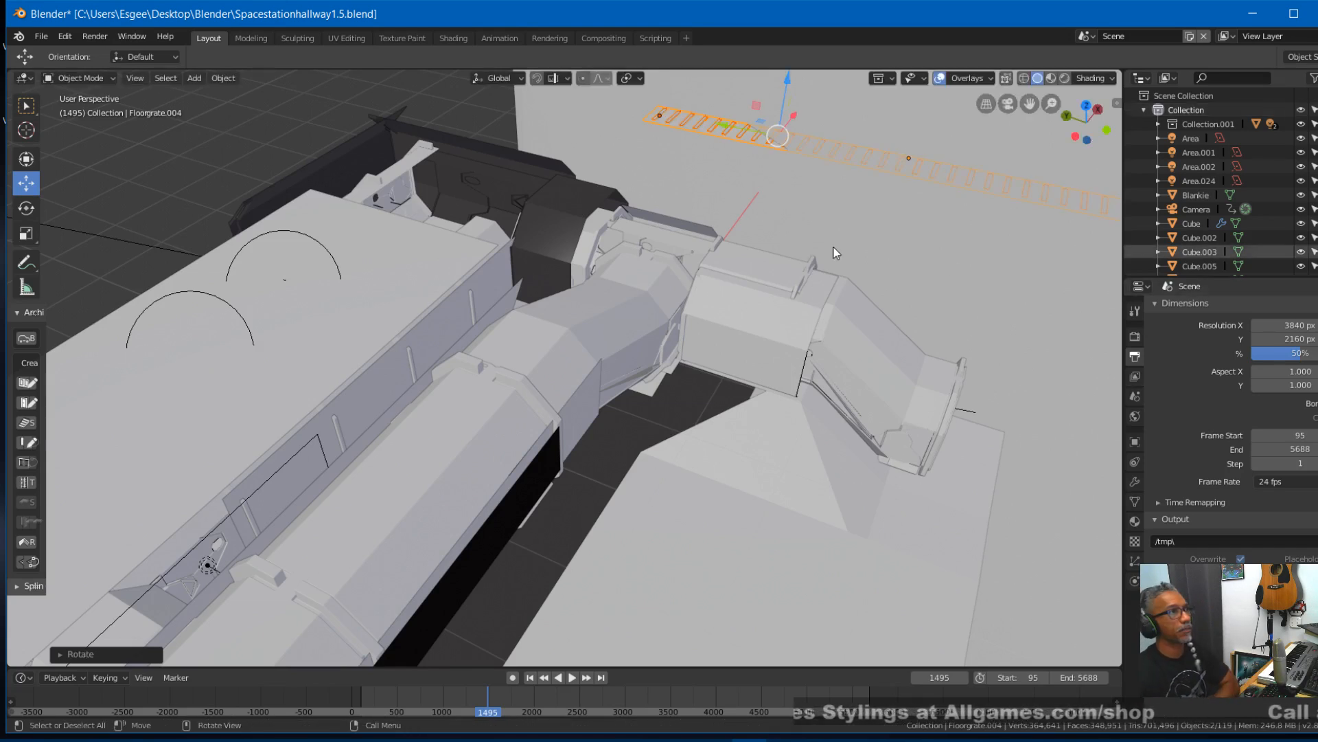
- Move the rotated grates along X, down in Z and along Y to place them through the crossing corridor
shift+middle_drag(1026, 314, 559, 413)
scroll(518, 421, down, 2)
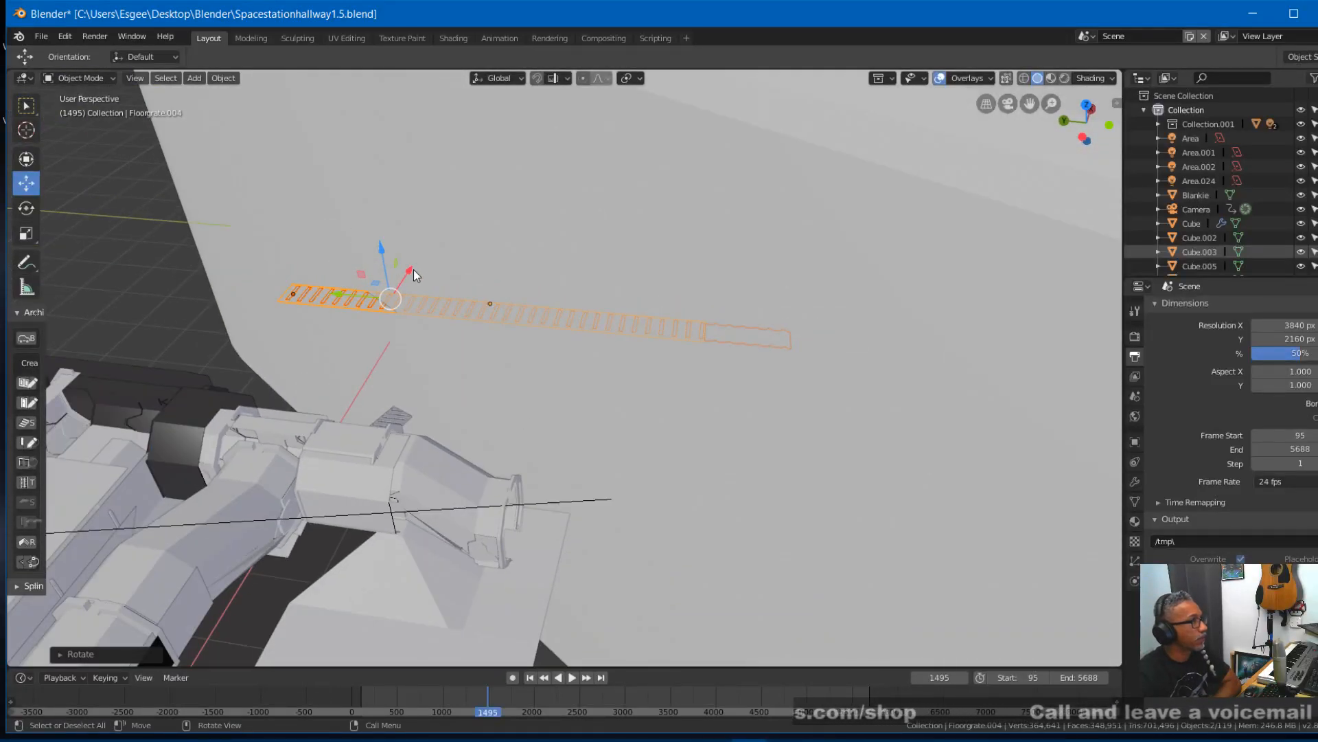
drag(412, 268, 311, 371)
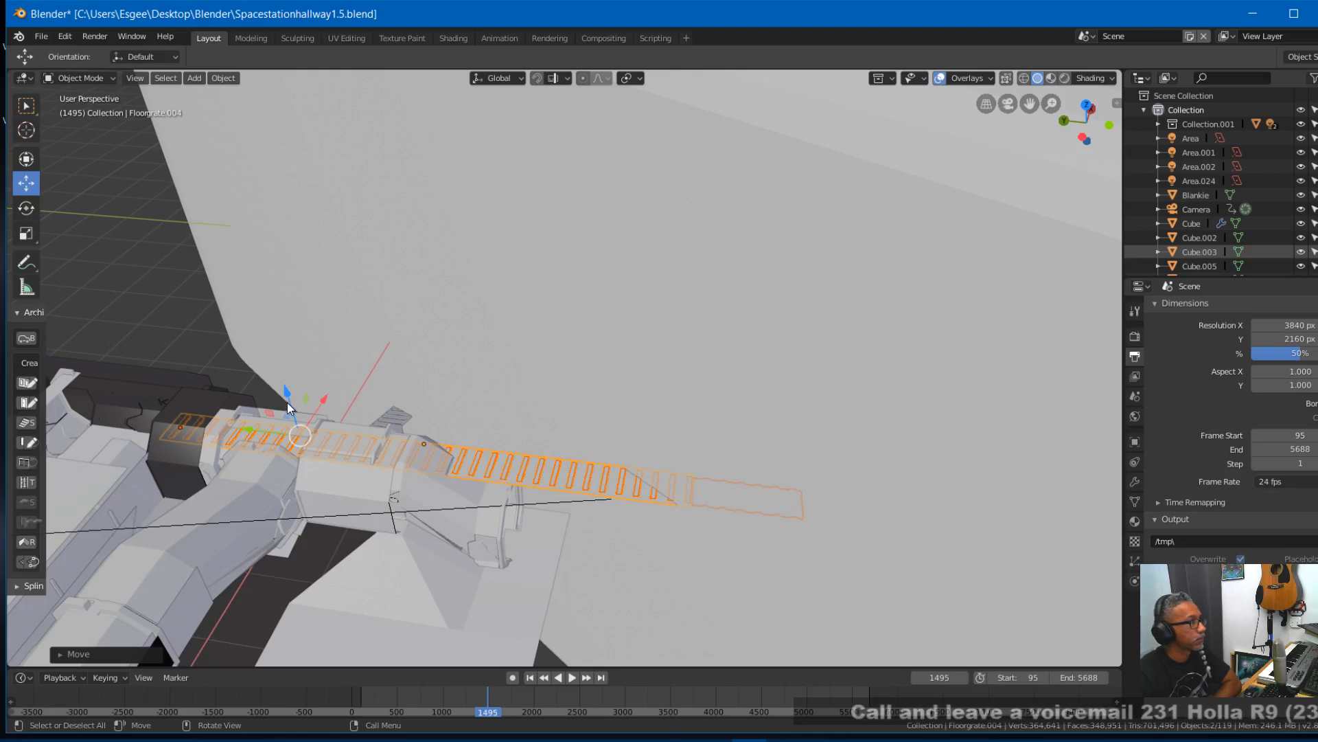
drag(289, 409, 289, 438)
middle_drag(375, 412, 857, 303)
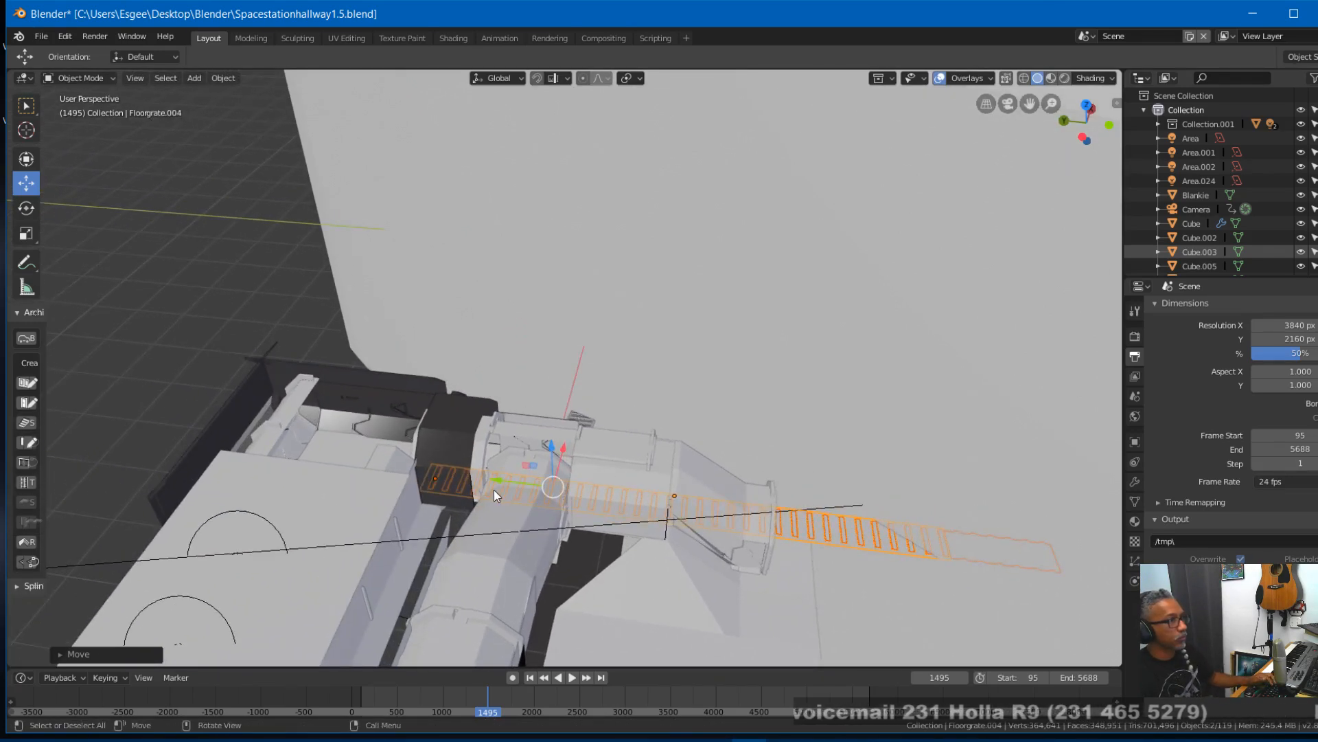
drag(499, 480, 289, 462)
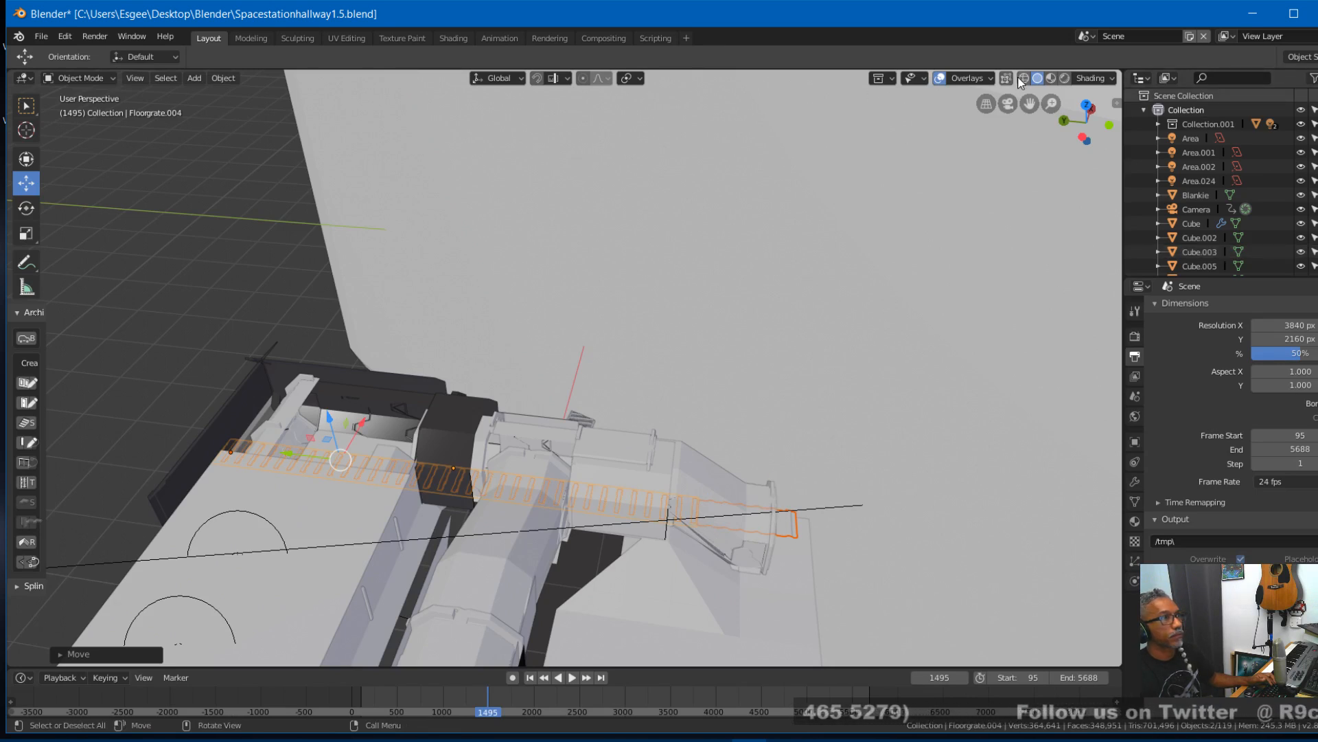
- Slide the rotated floor grates along Y in wireframe toward the far end of the crossing corridor and check their reach
key(shift+z)
key(KP_7)
middle_drag(587, 417, 780, 377)
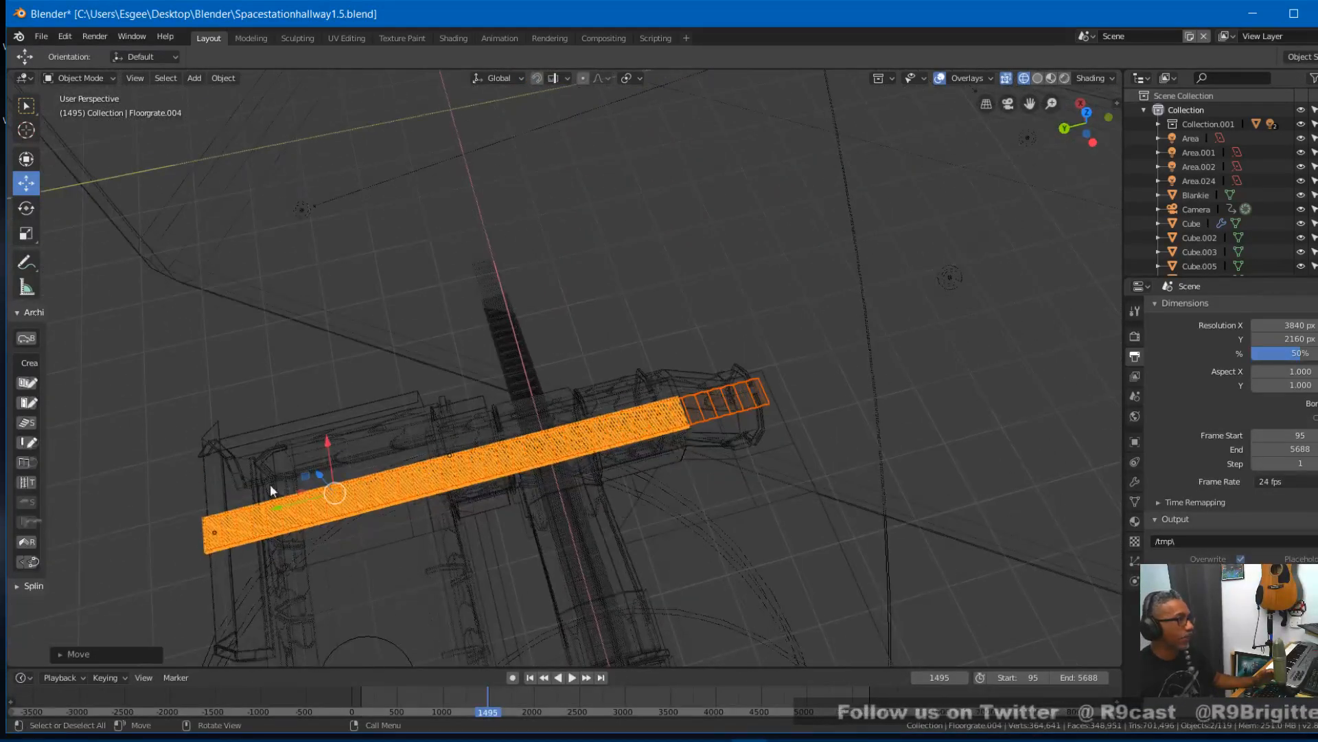
drag(282, 513, 351, 509)
middle_drag(406, 519, 649, 408)
drag(759, 514, 771, 490)
middle_drag(772, 541, 612, 551)
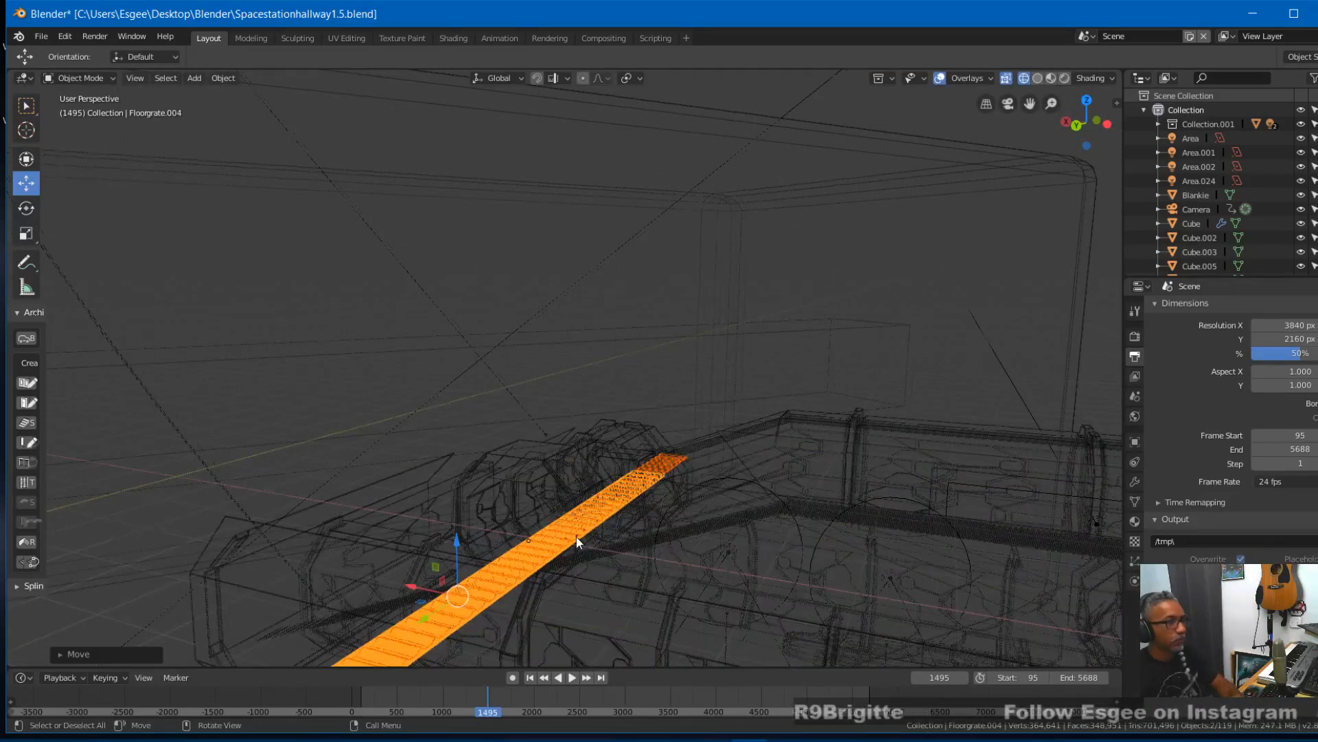
- Go to frame 1752 in solid camera view and raise the crossing floor grates about 0.1 m along Z
key(KP_0)
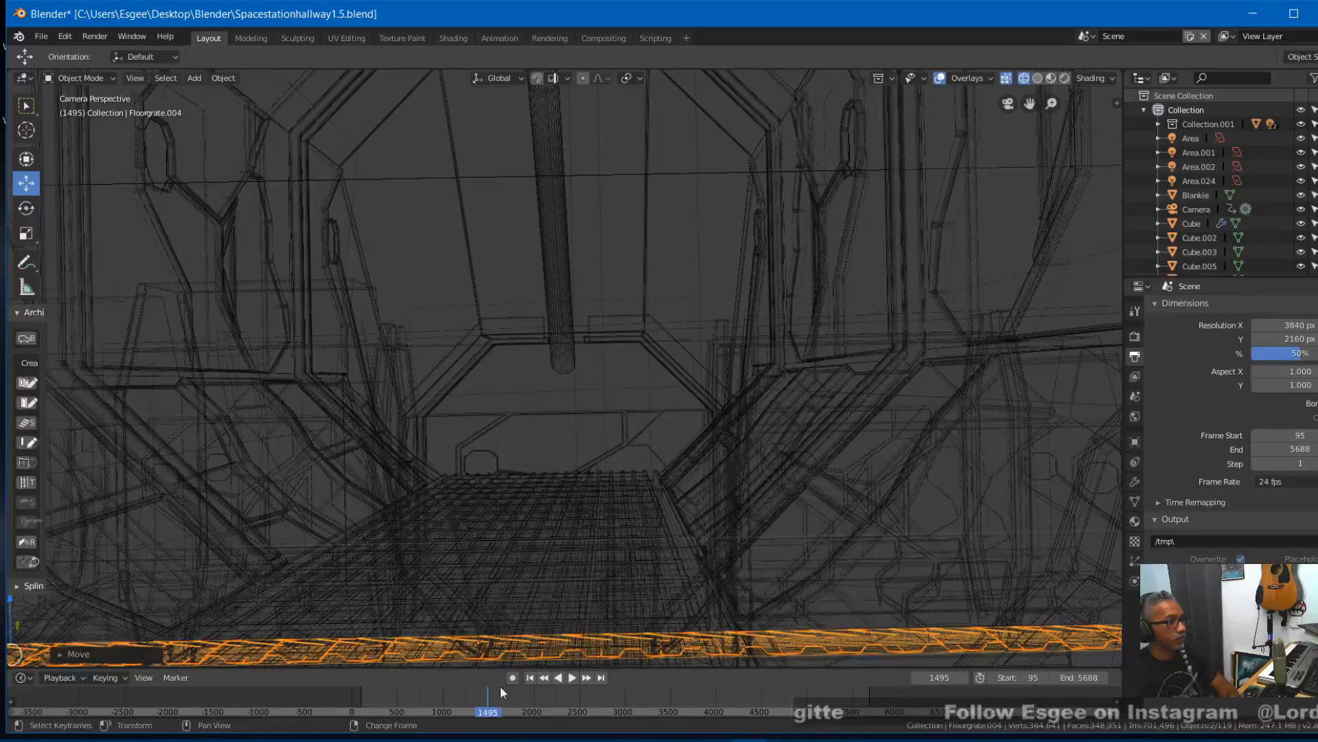
mouse_move(502, 699)
right_down()
mouse_move(523, 690)
mouse_move(505, 690)
mouse_move(512, 715)
right_up()
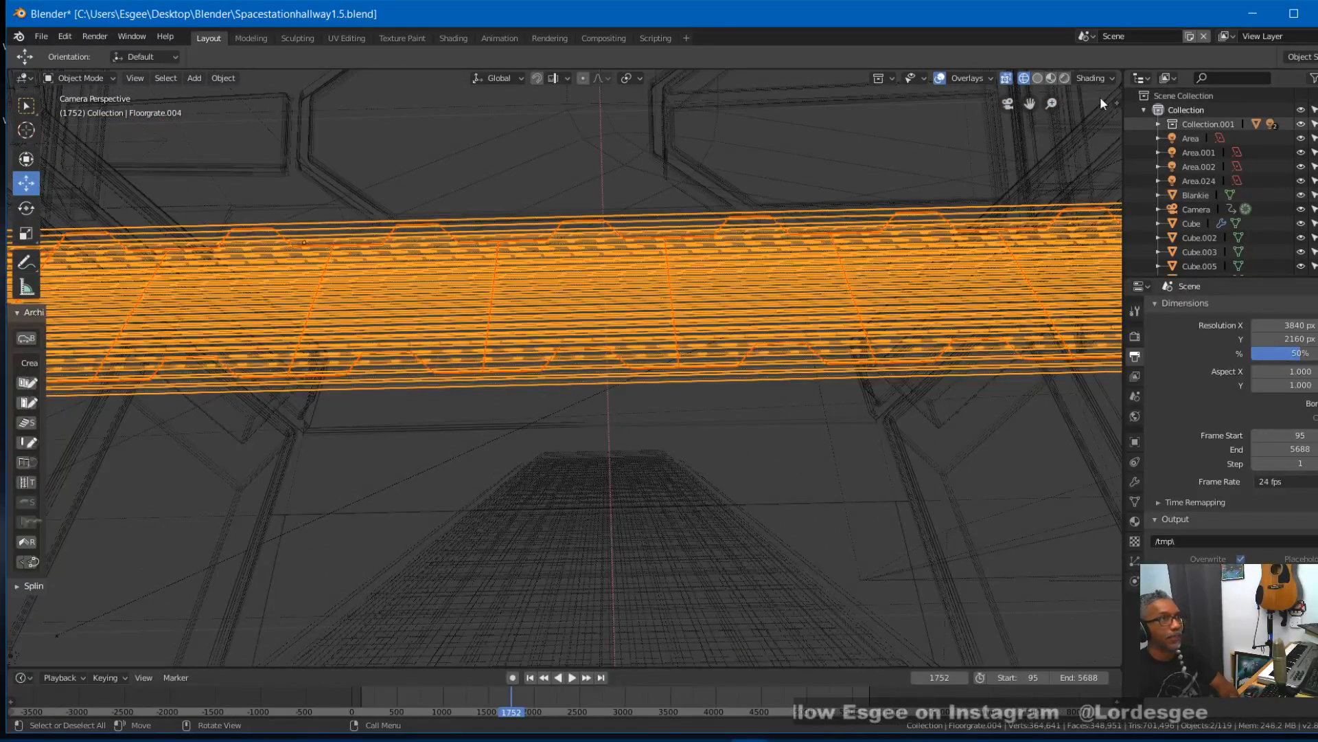
click(1038, 78)
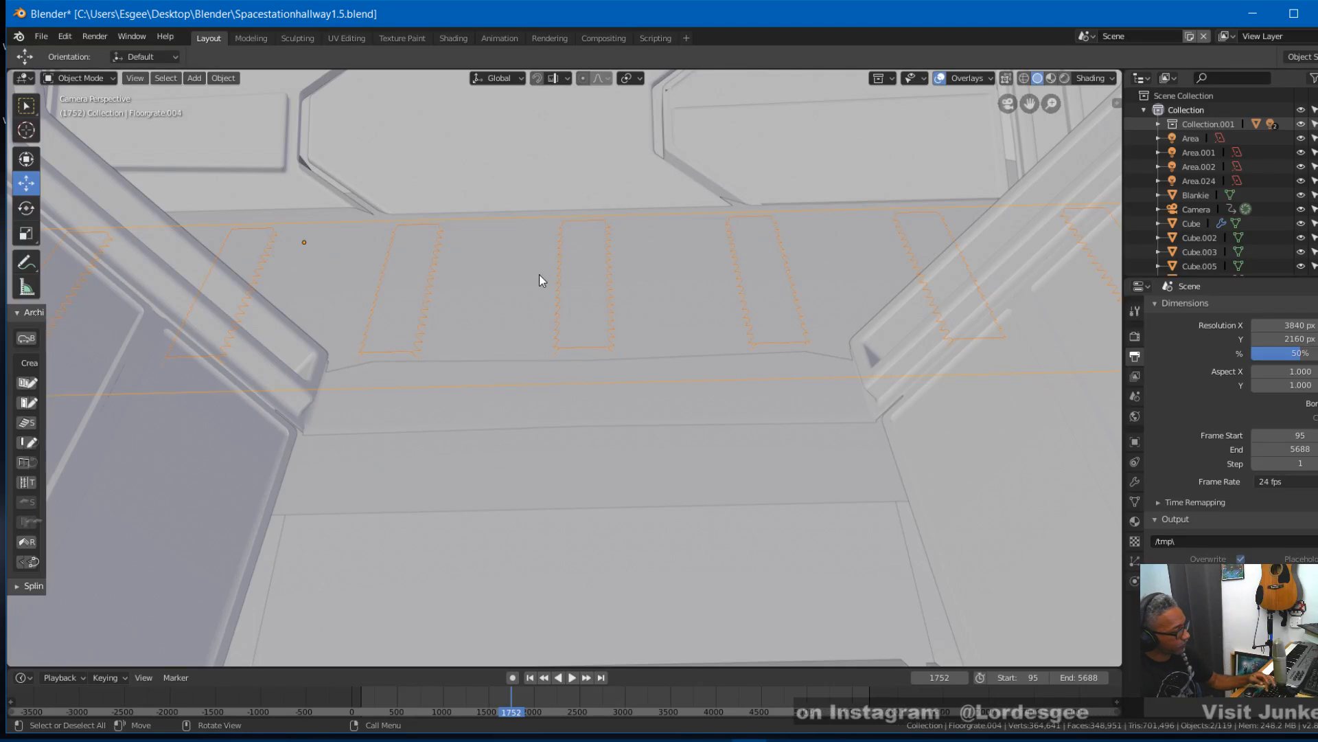
key(g)
key(z)
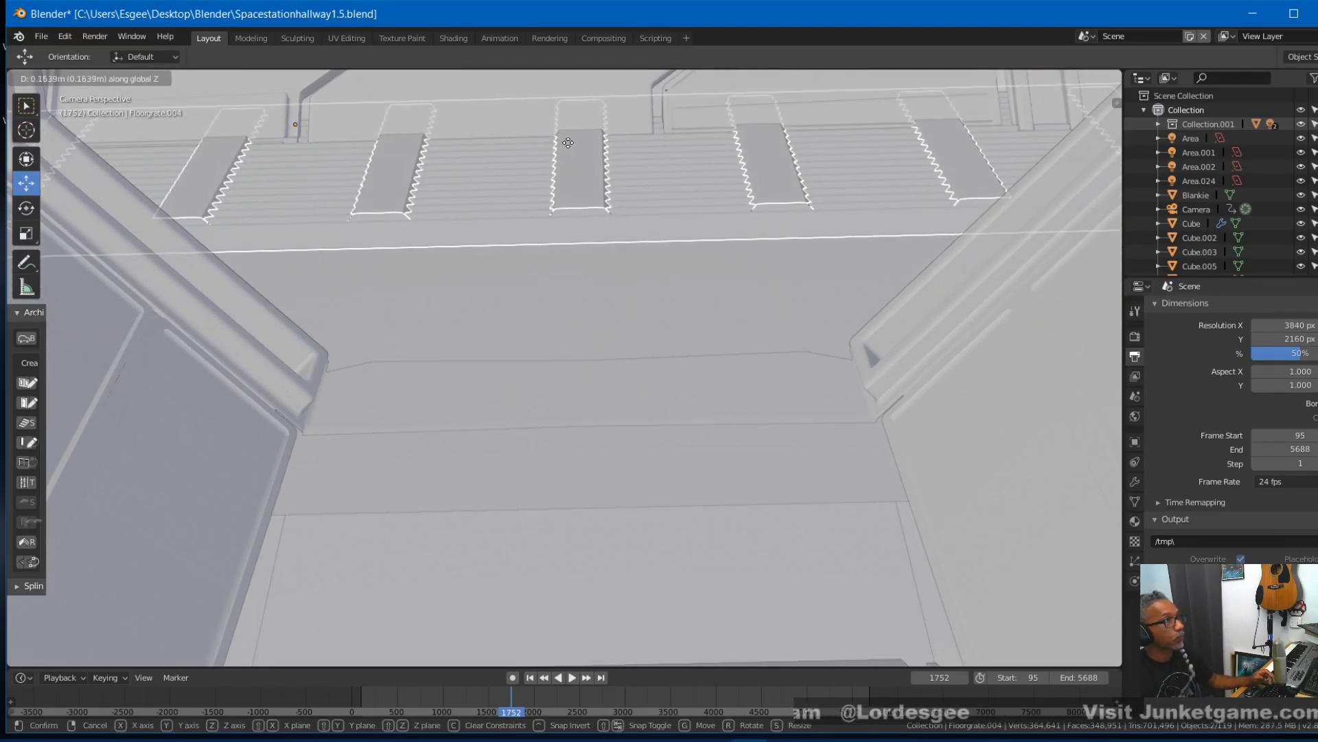
click(565, 191)
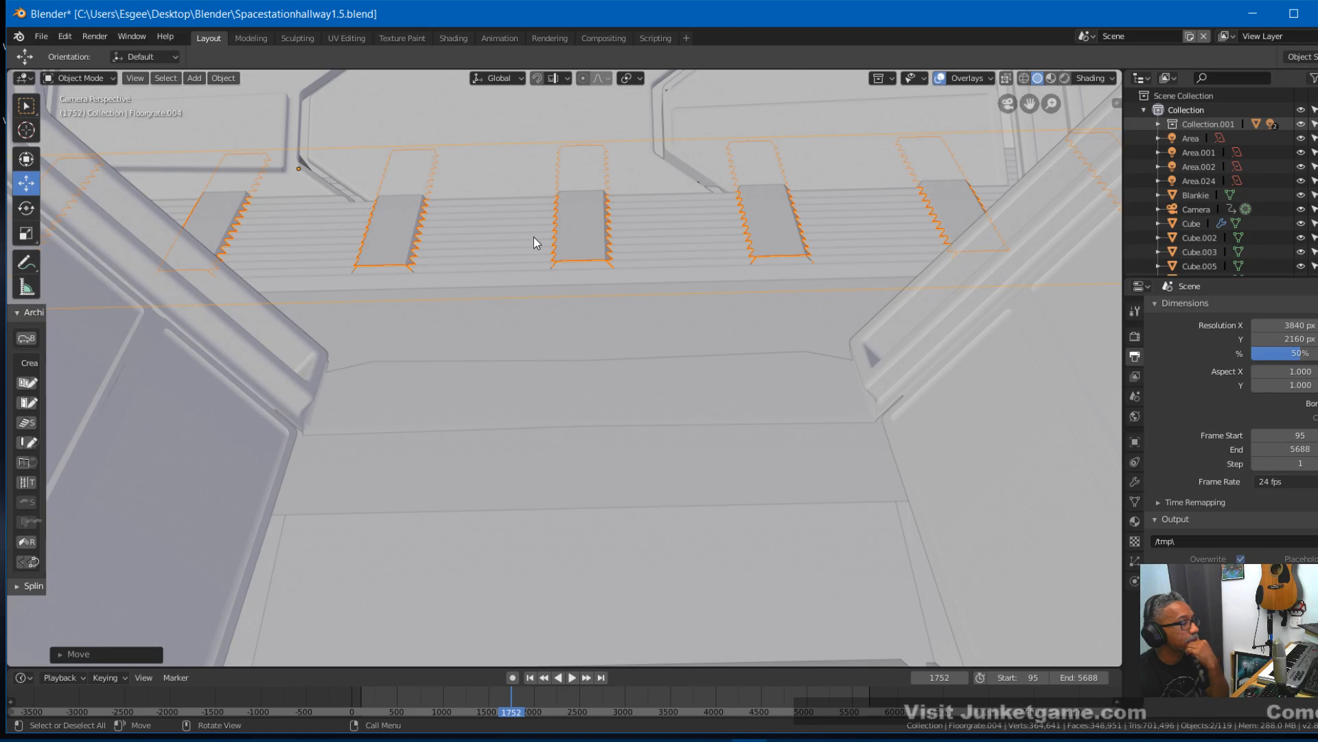
- Move the crossing floor grates about -0.25 m along X to line them up with the corridor floor at the junction
key(g)
key(x)
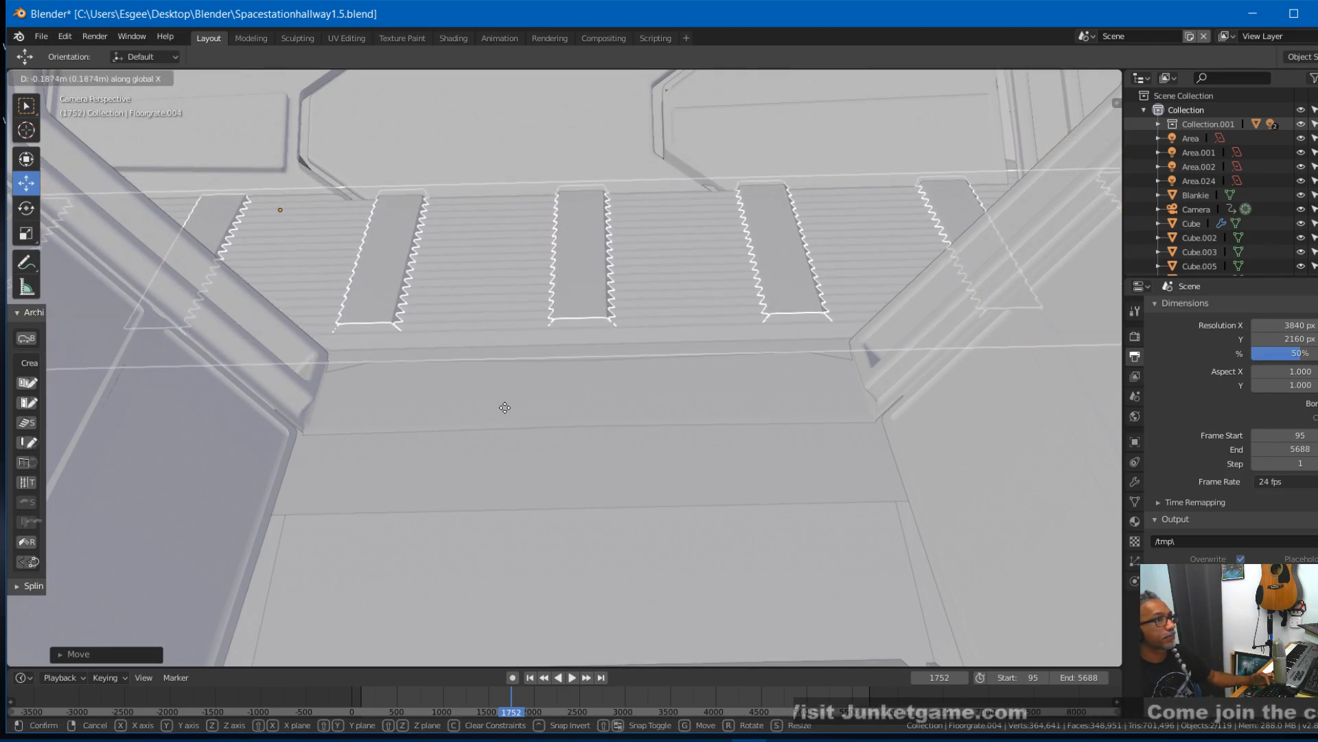
click(509, 463)
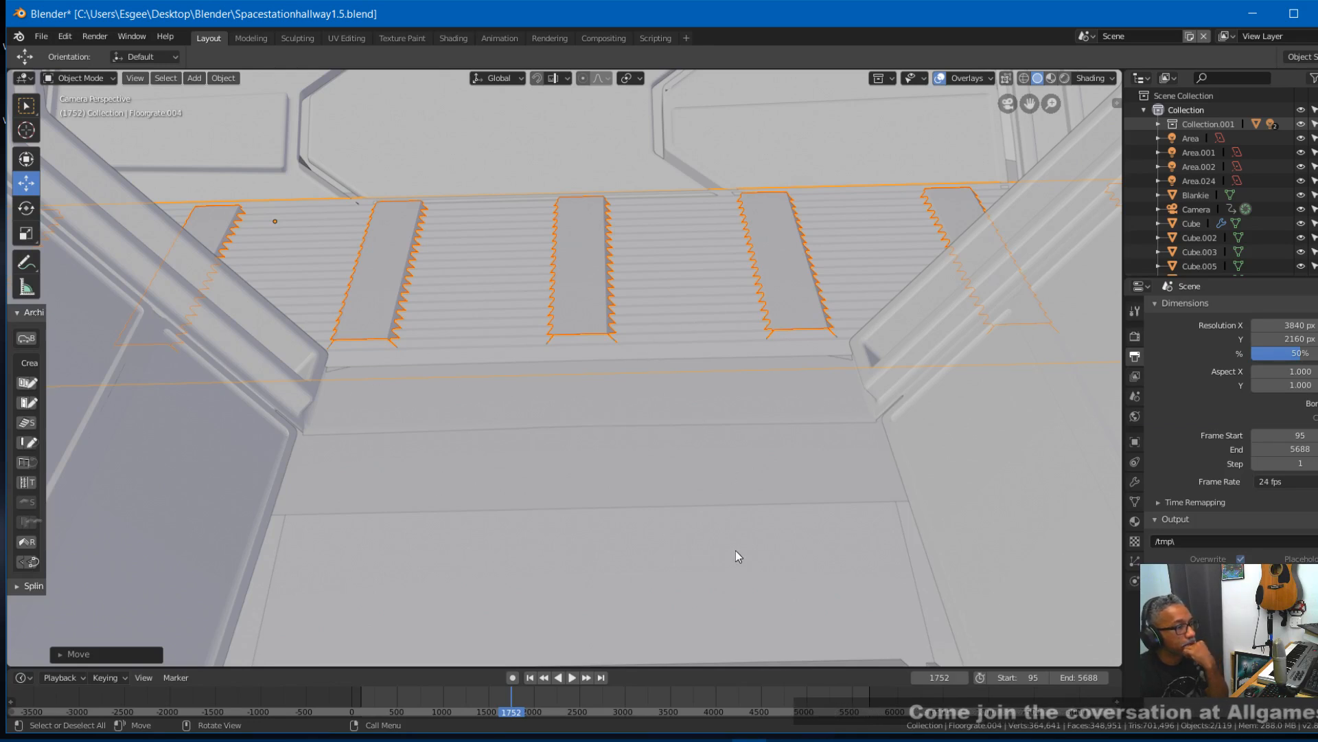
- Go to frame 2198 and narrow the crossing floor grates to about 0.85 along X so they fit between the walls
right_drag(510, 701, 552, 690)
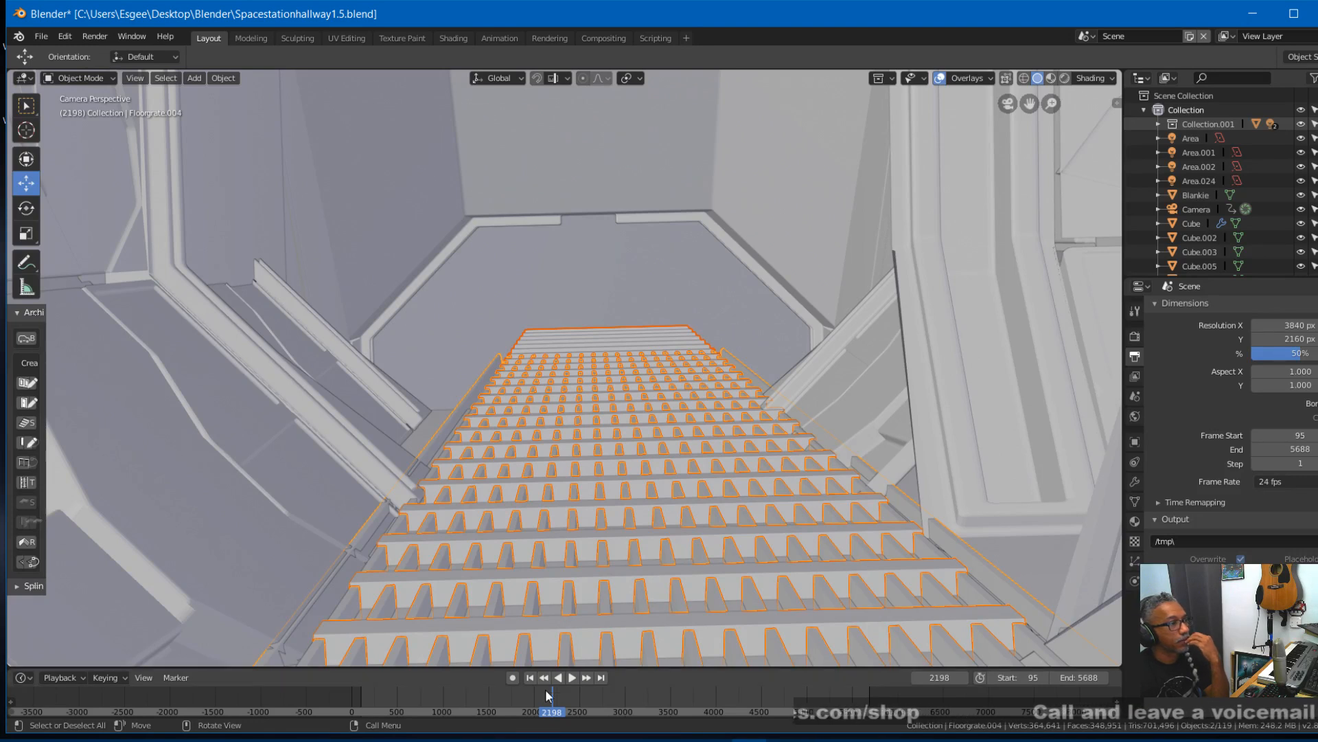
right_drag(547, 696, 549, 702)
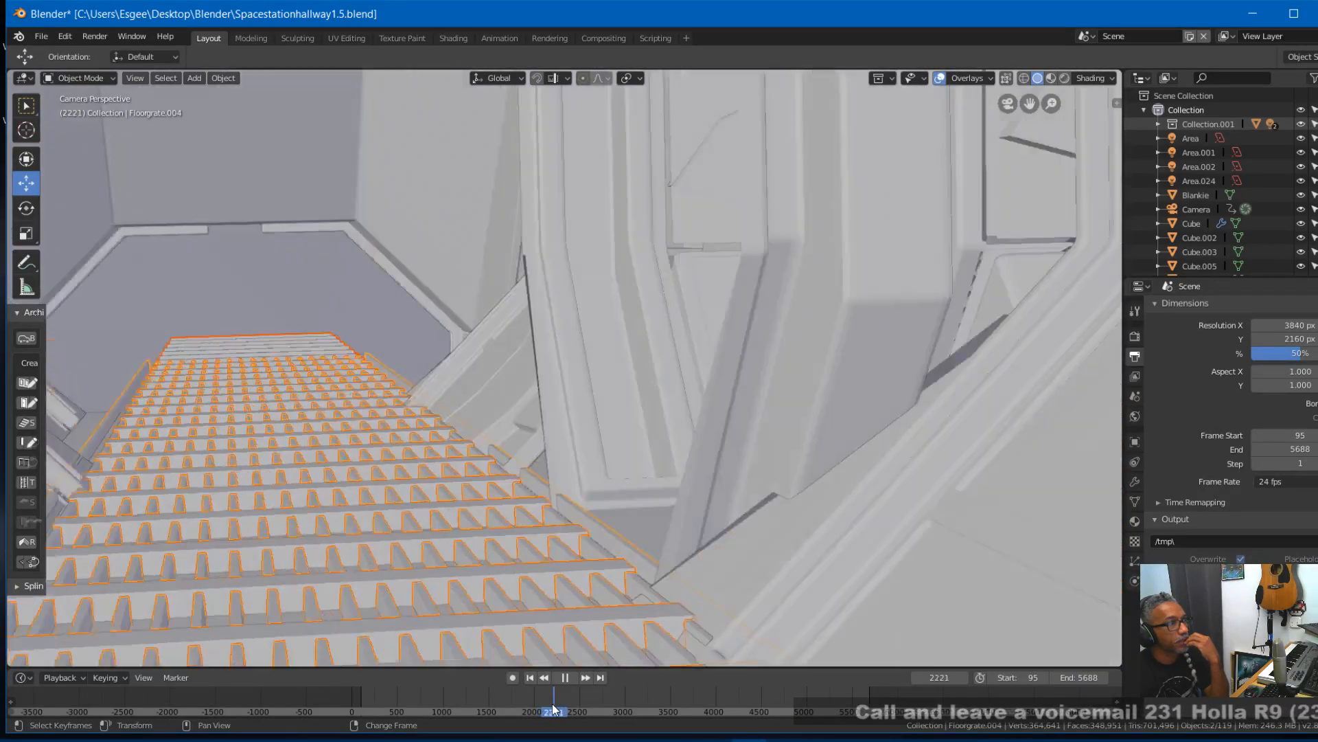
mouse_move(553, 705)
right_down()
mouse_move(570, 690)
mouse_move(553, 694)
right_up()
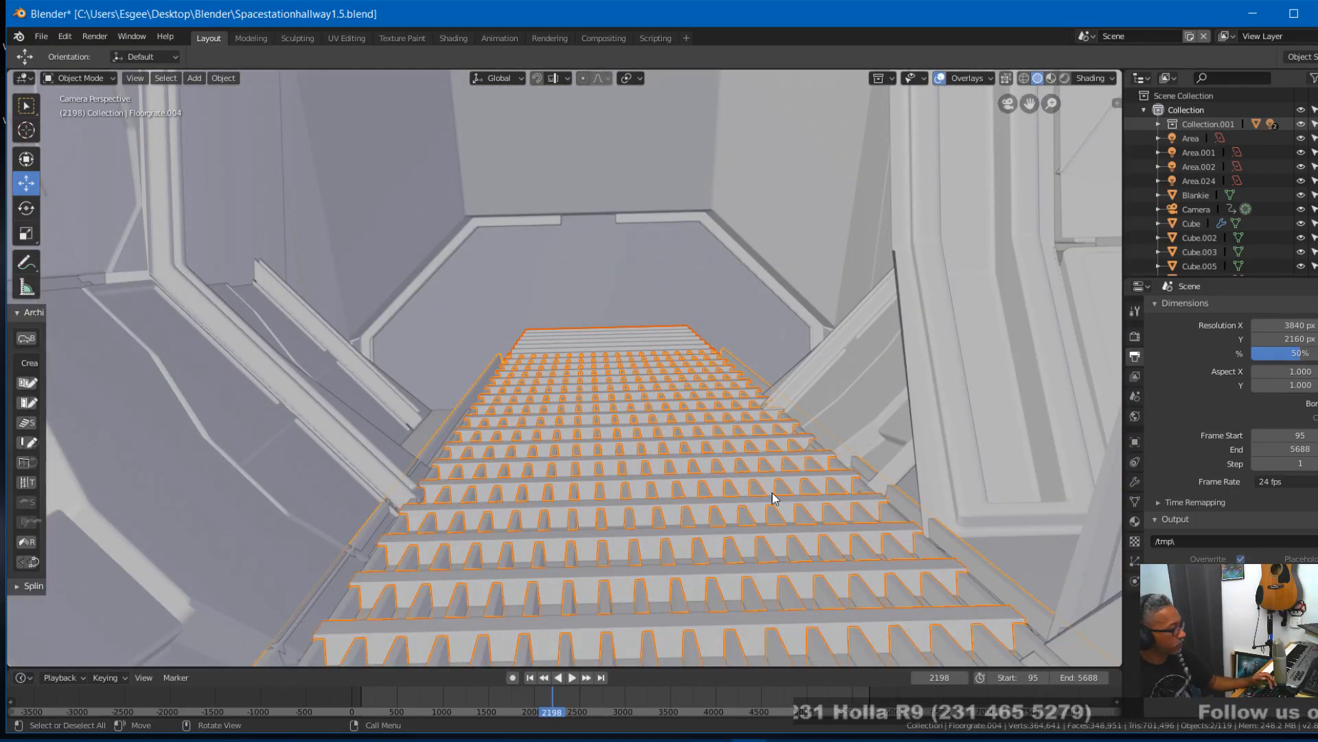
key(s)
key(x)
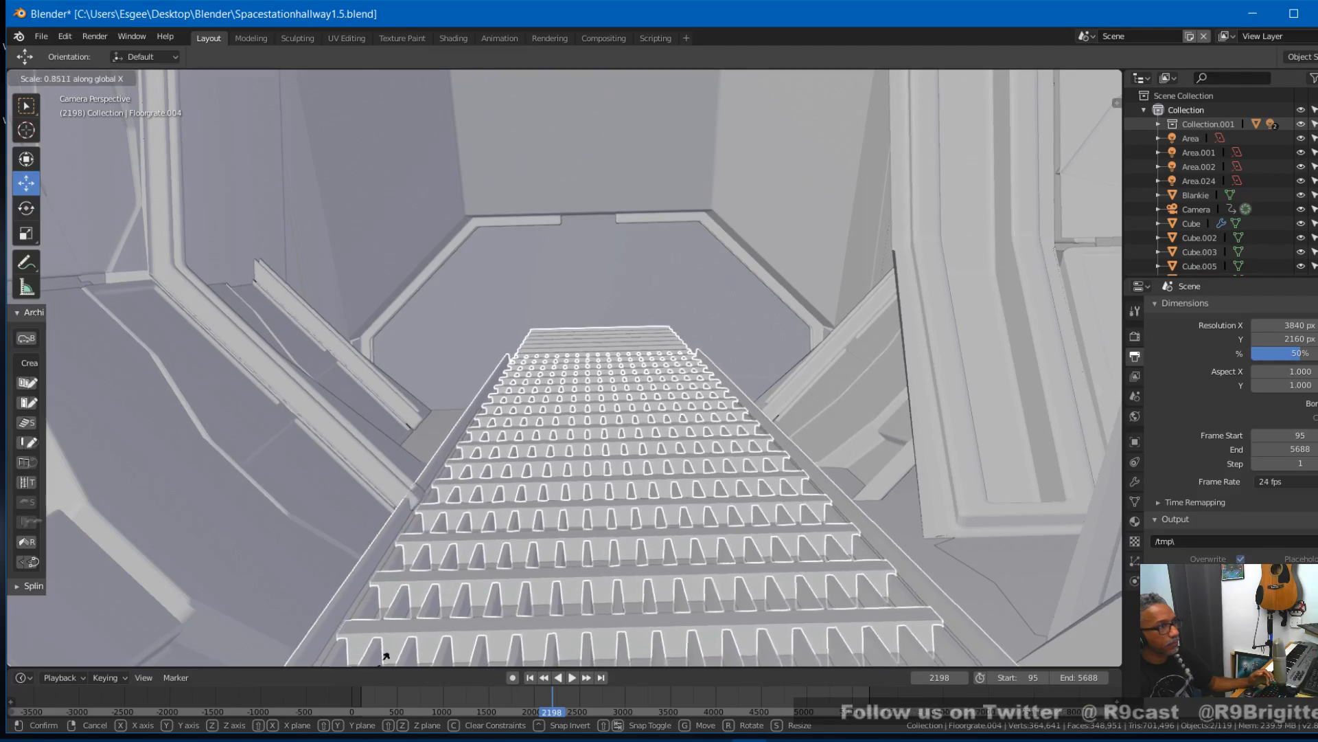
click(465, 649)
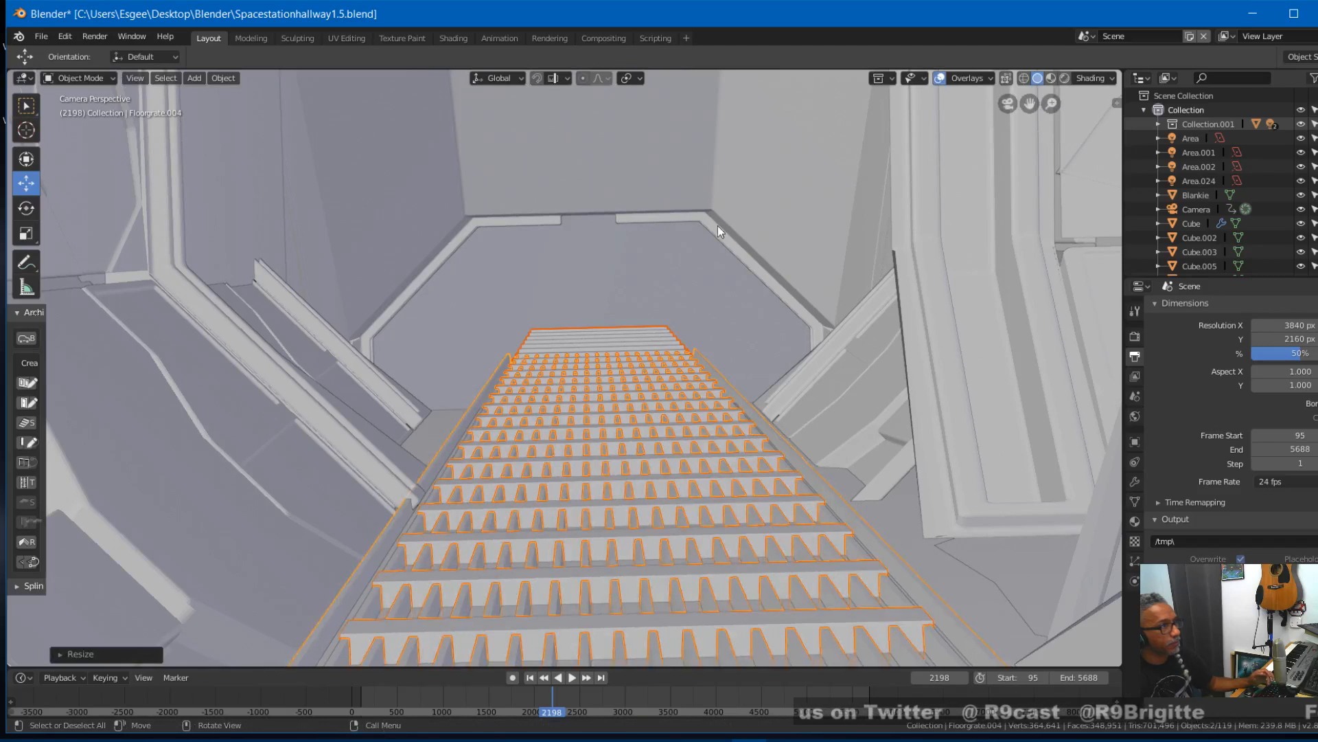
- Shift the narrowed crossing grates about -0.011 m along X to centre them in the corridor
key(x)
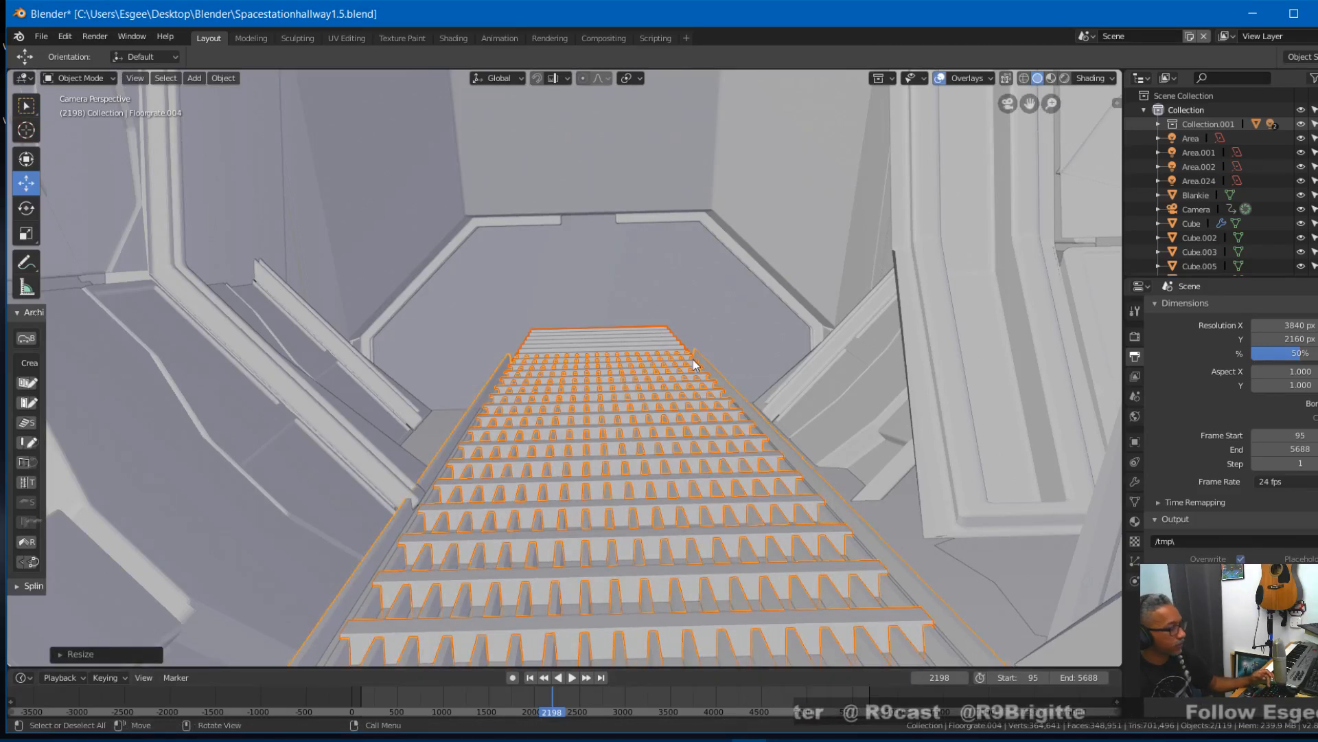
key(g)
key(x)
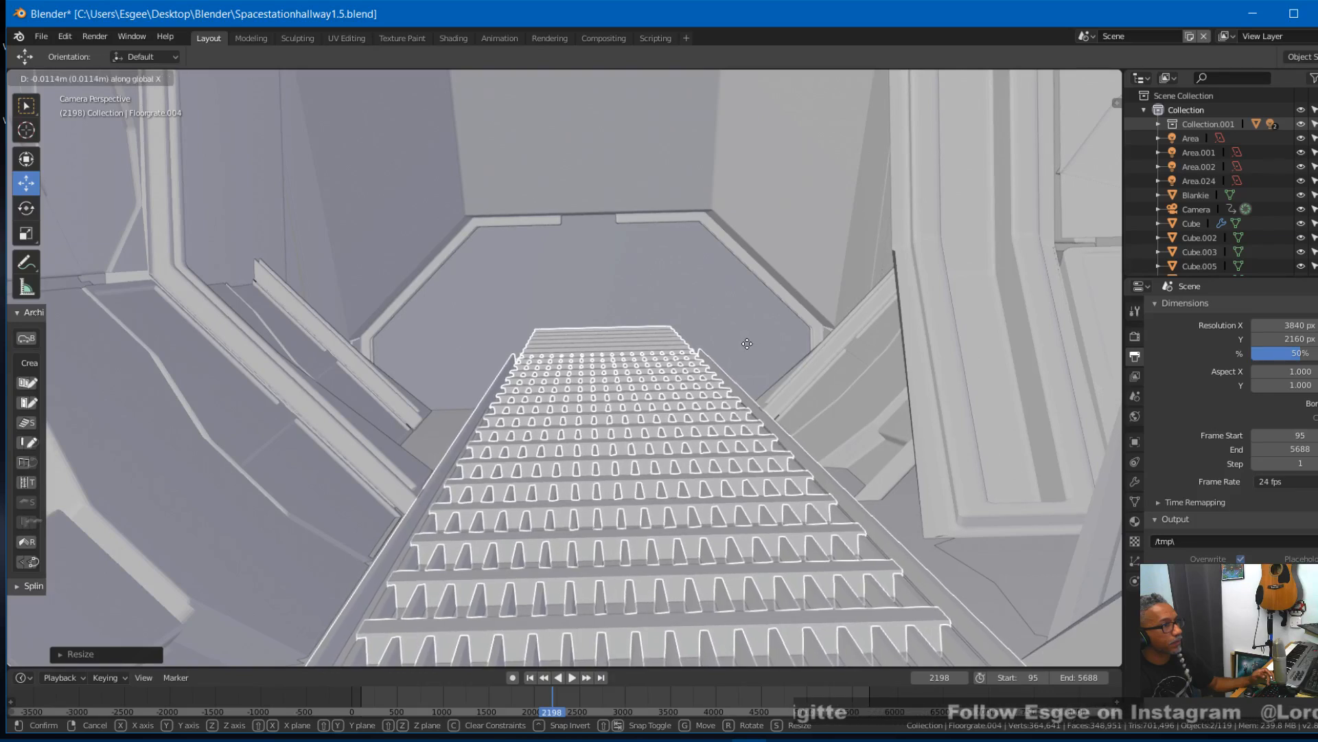
click(747, 344)
- Scale the crossing grates to about 0.99 along X and fine-tune their X position between the corridor walls
key(s)
key(x)
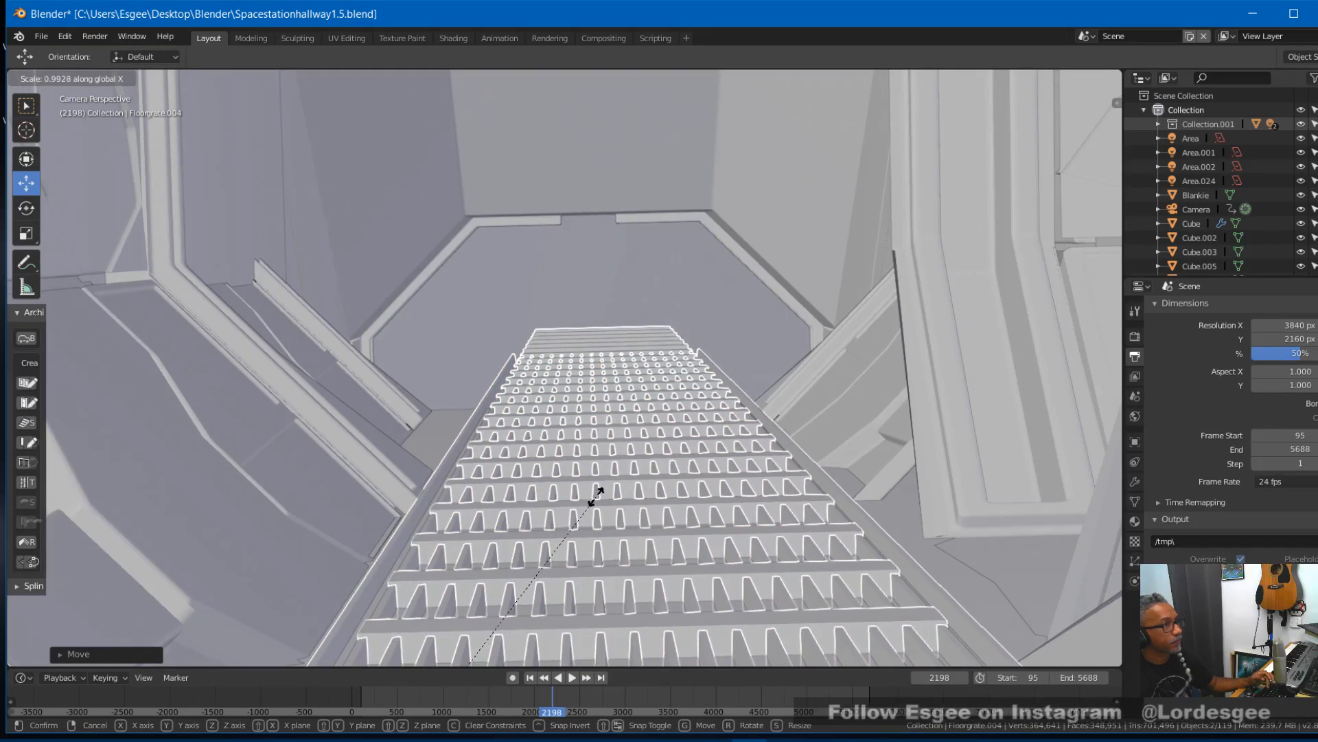
click(586, 508)
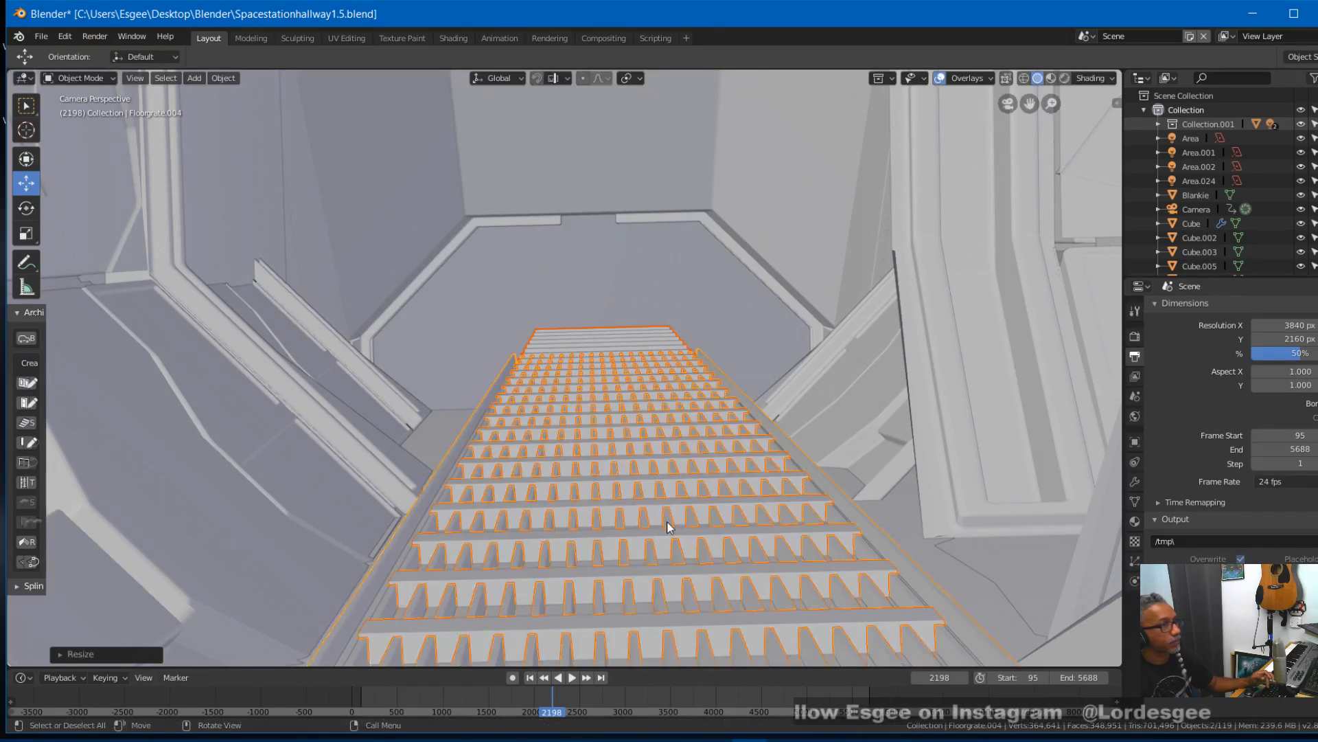
key(g)
key(x)
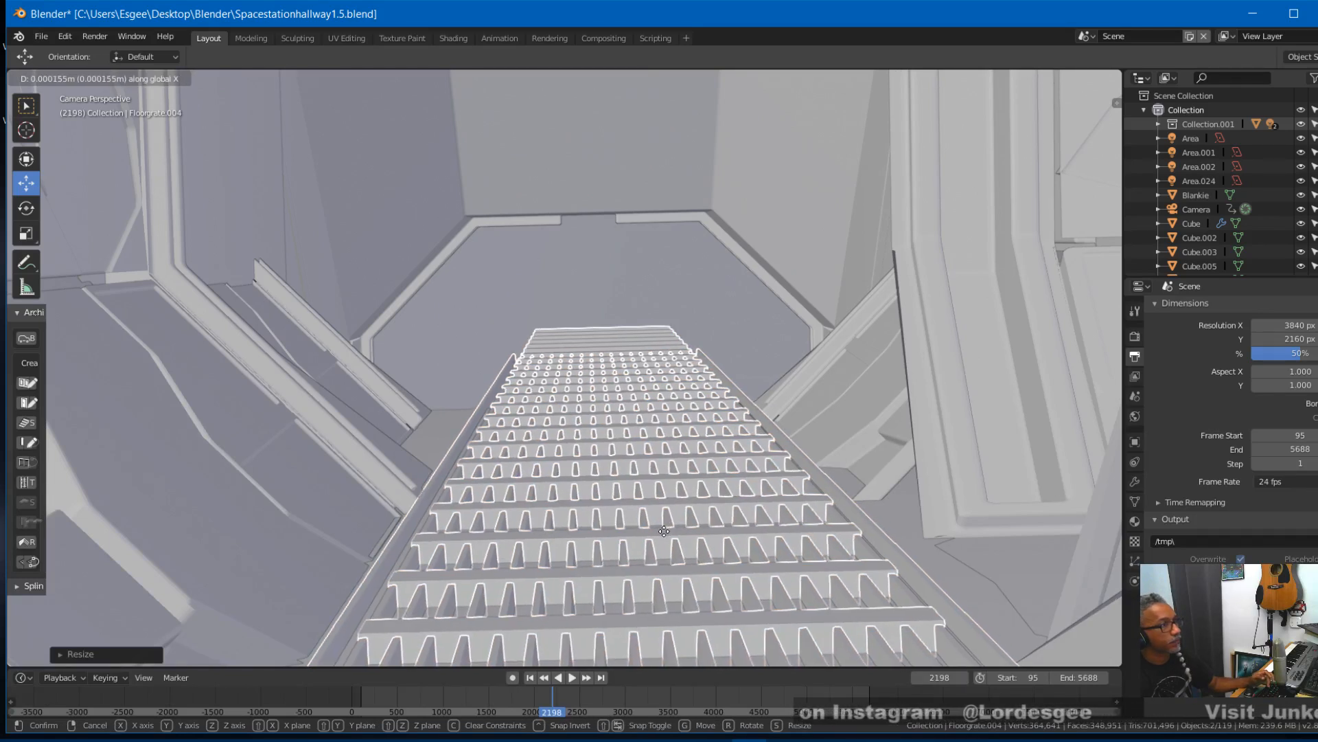
click(664, 531)
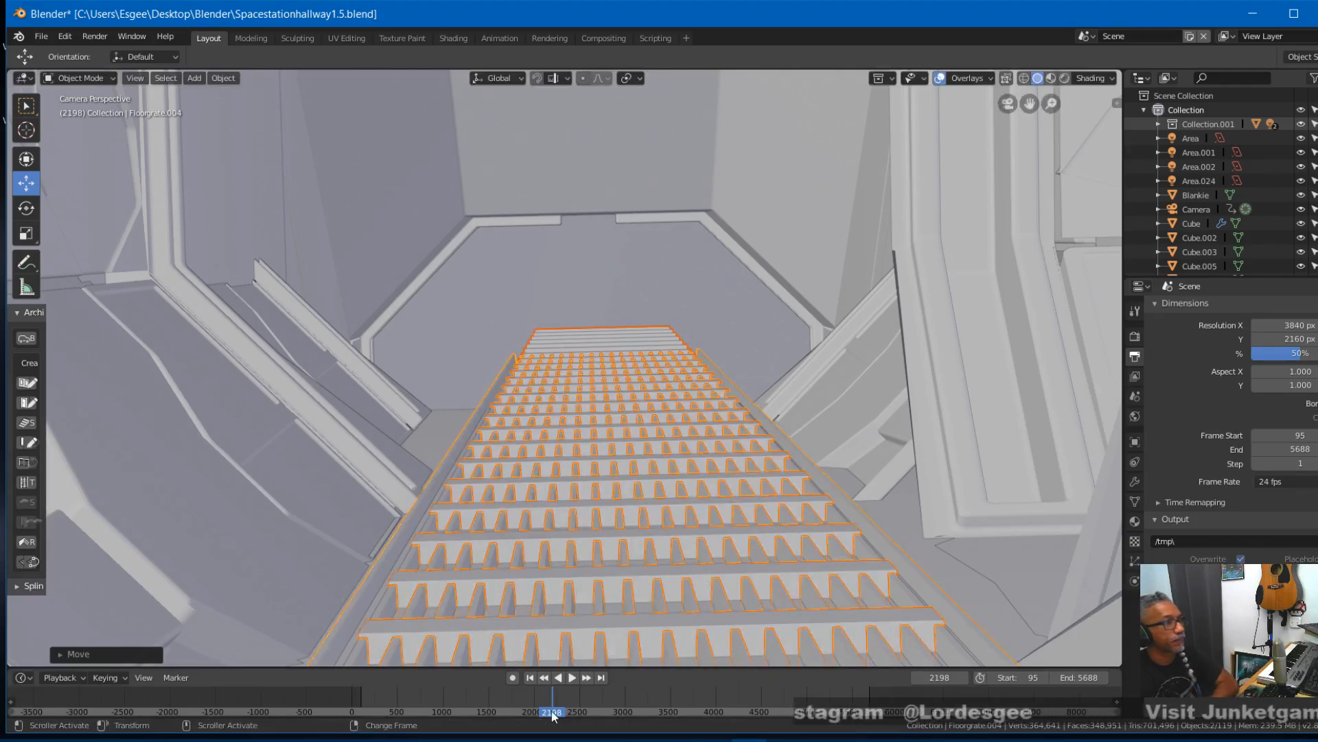
- Inspect the crossing grates in the rendered camera view with overlays hidden, moving between about frames 1690 and 1807
drag(553, 710, 519, 716)
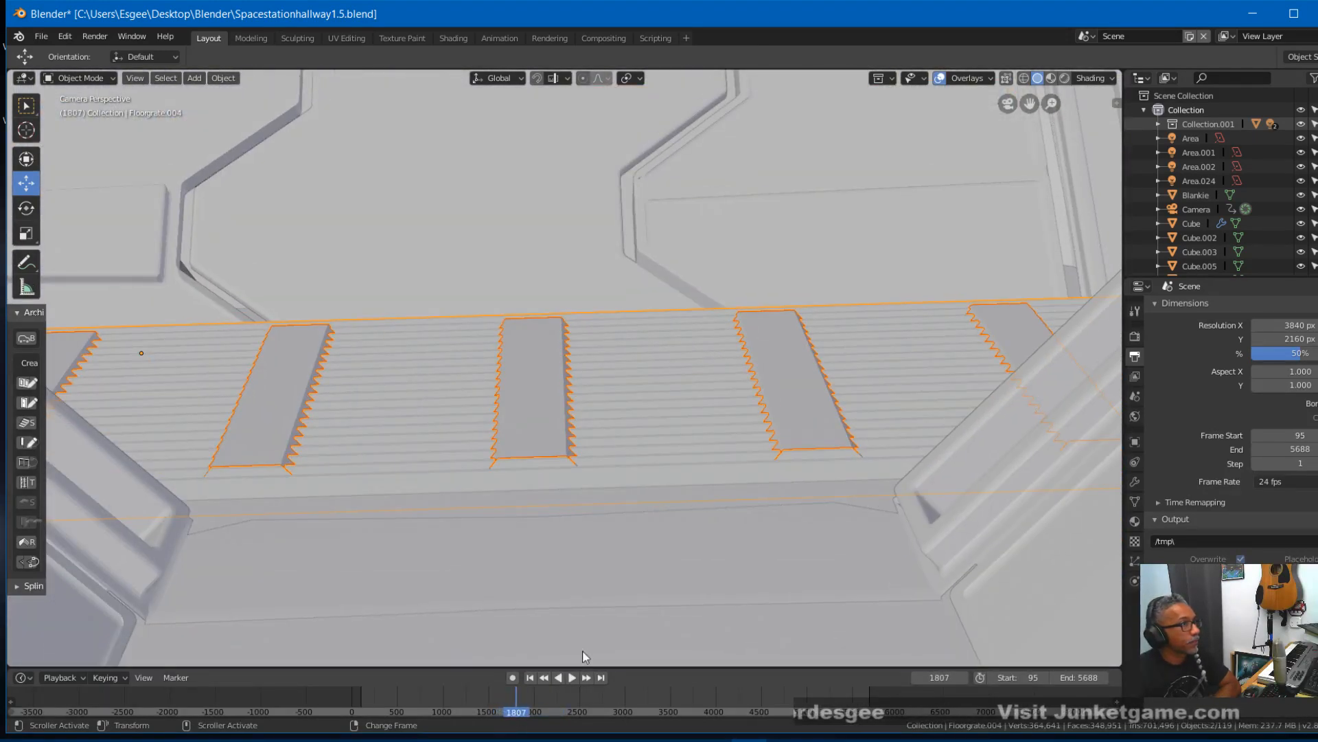
click(1068, 78)
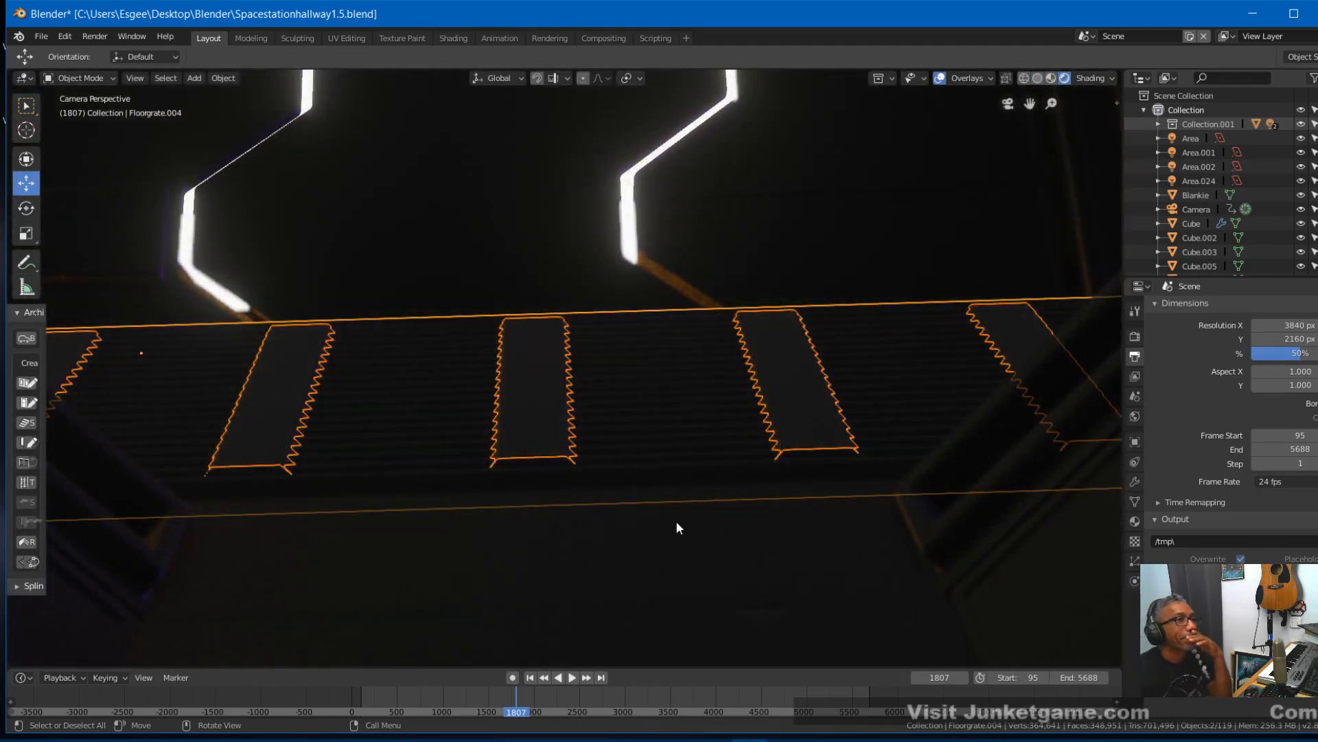
click(939, 79)
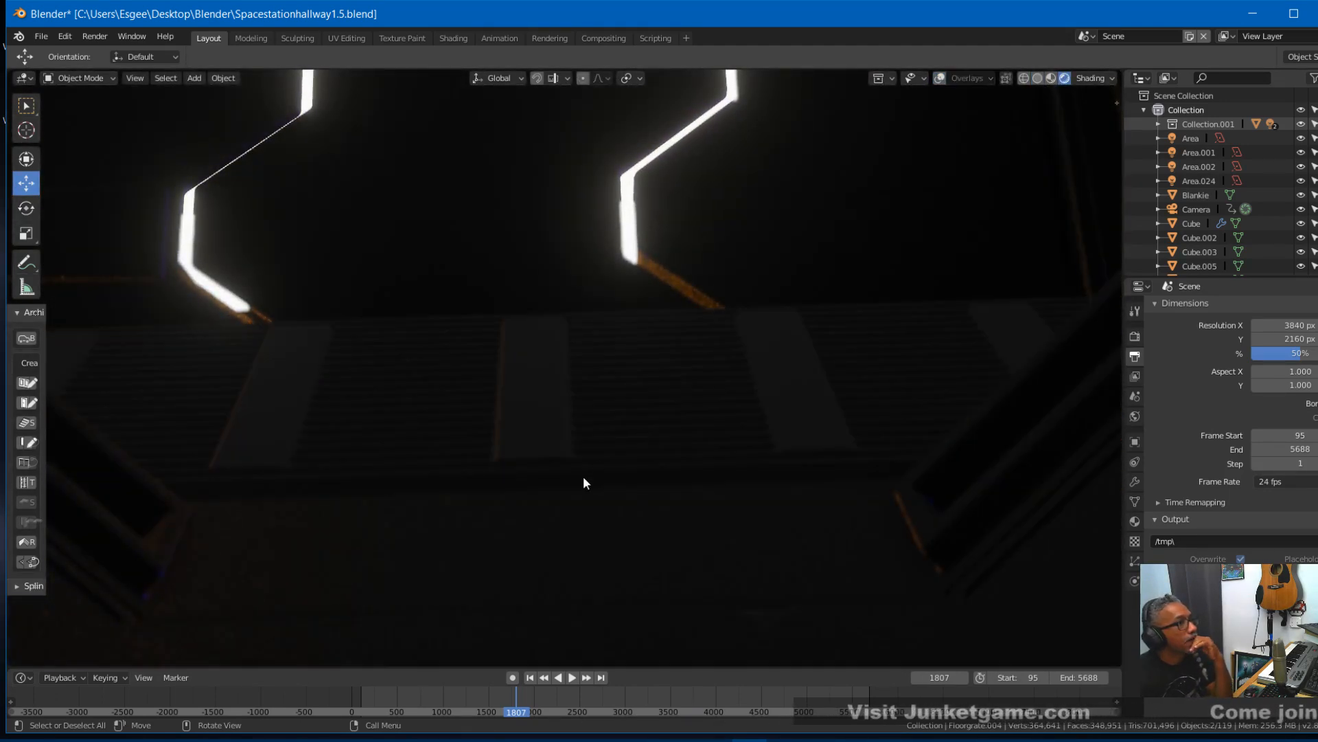
mouse_move(514, 712)
mouse_down()
mouse_move(497, 712)
mouse_move(540, 689)
mouse_move(550, 719)
mouse_move(550, 695)
mouse_move(584, 697)
mouse_move(536, 701)
mouse_move(513, 720)
mouse_move(507, 690)
mouse_up()
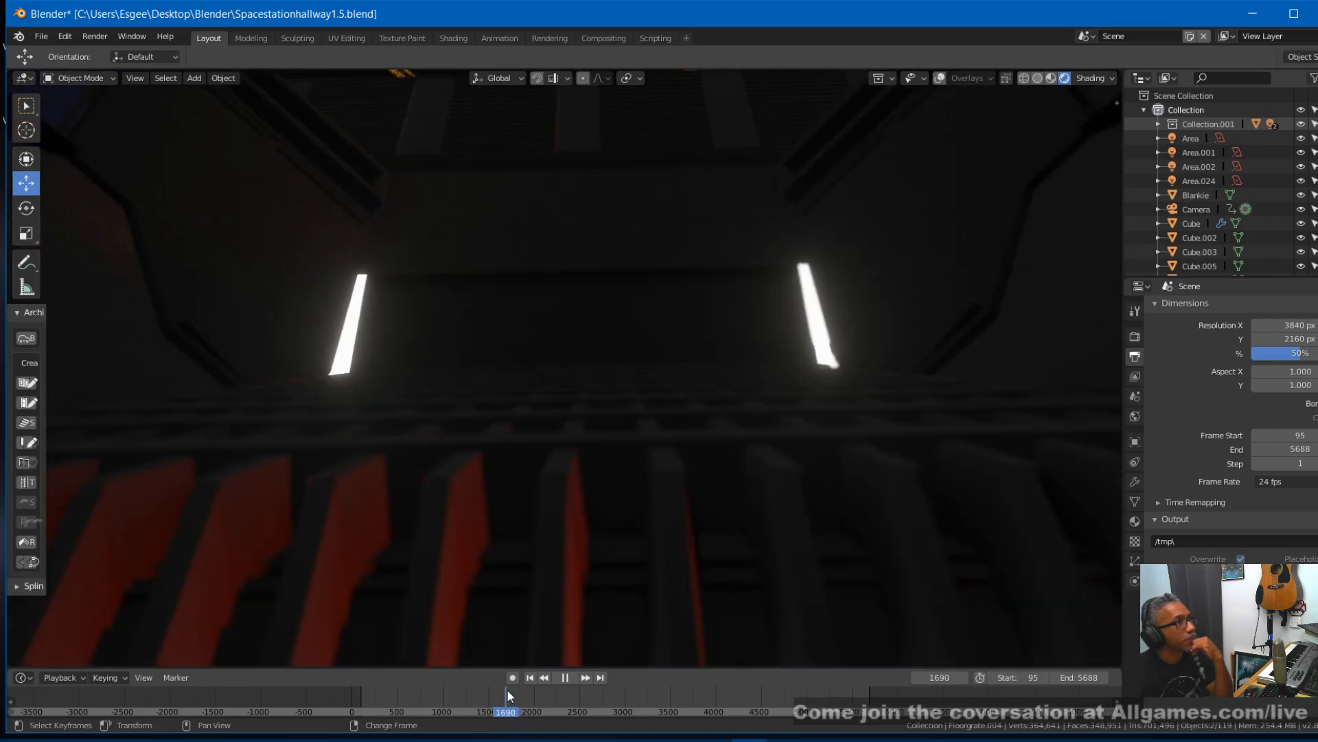
drag(509, 689, 513, 715)
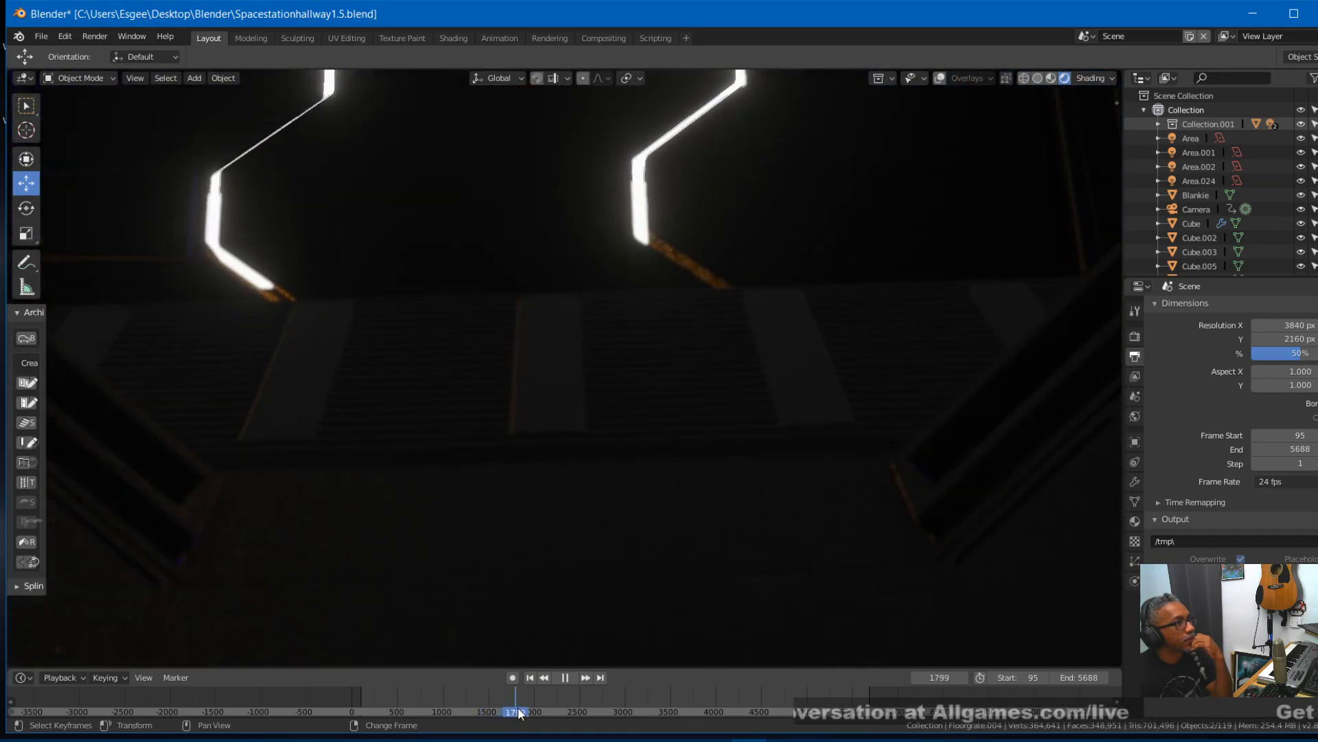
right_drag(513, 715, 491, 698)
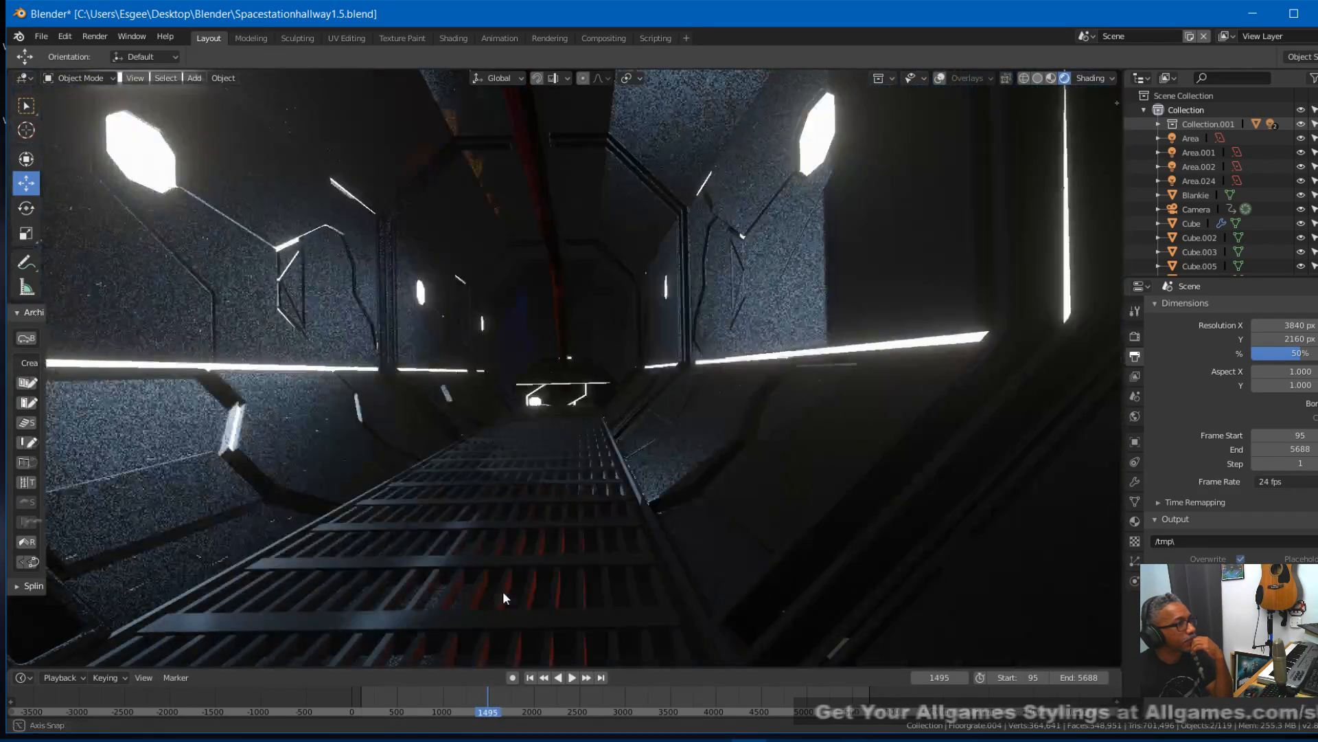
- Examine the station hallways and floor grates from above in the rendered top view
middle_drag(503, 590, 494, 113)
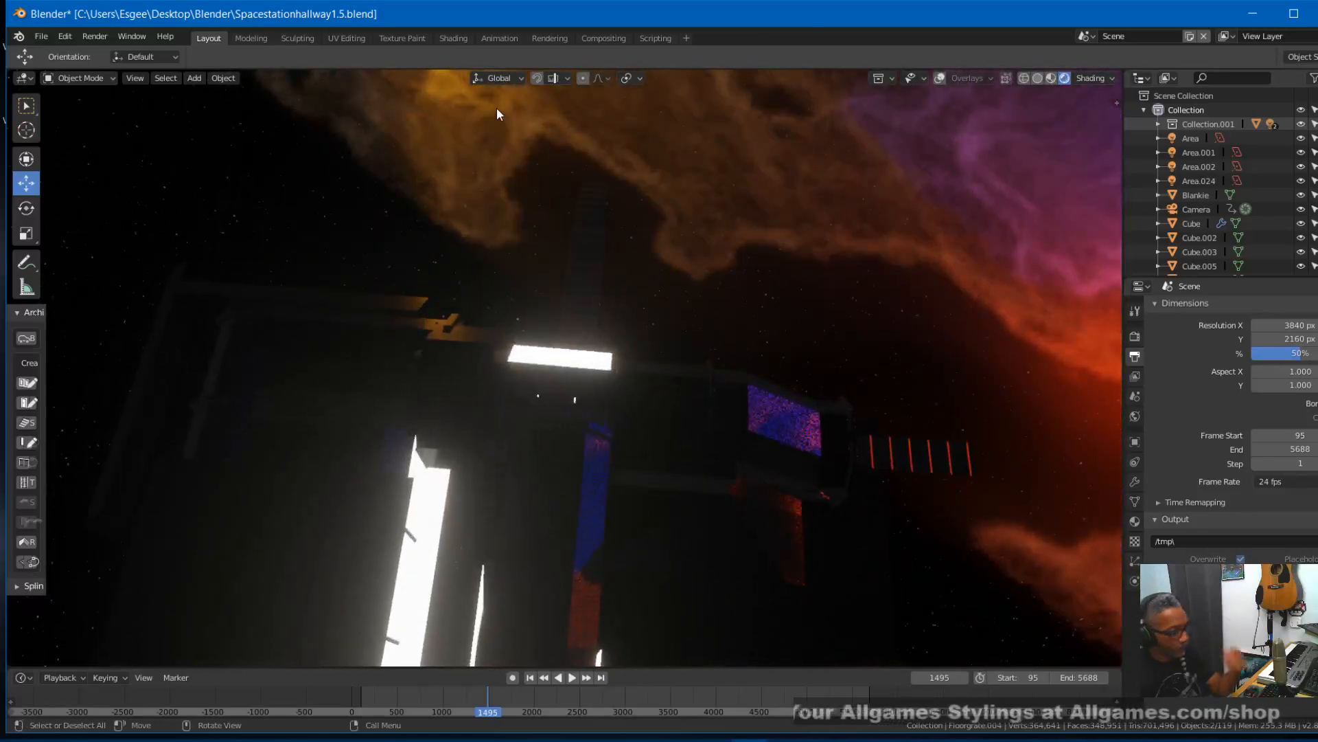
key(KP_7)
scroll(504, 102, up, 8)
scroll(507, 101, up, 3)
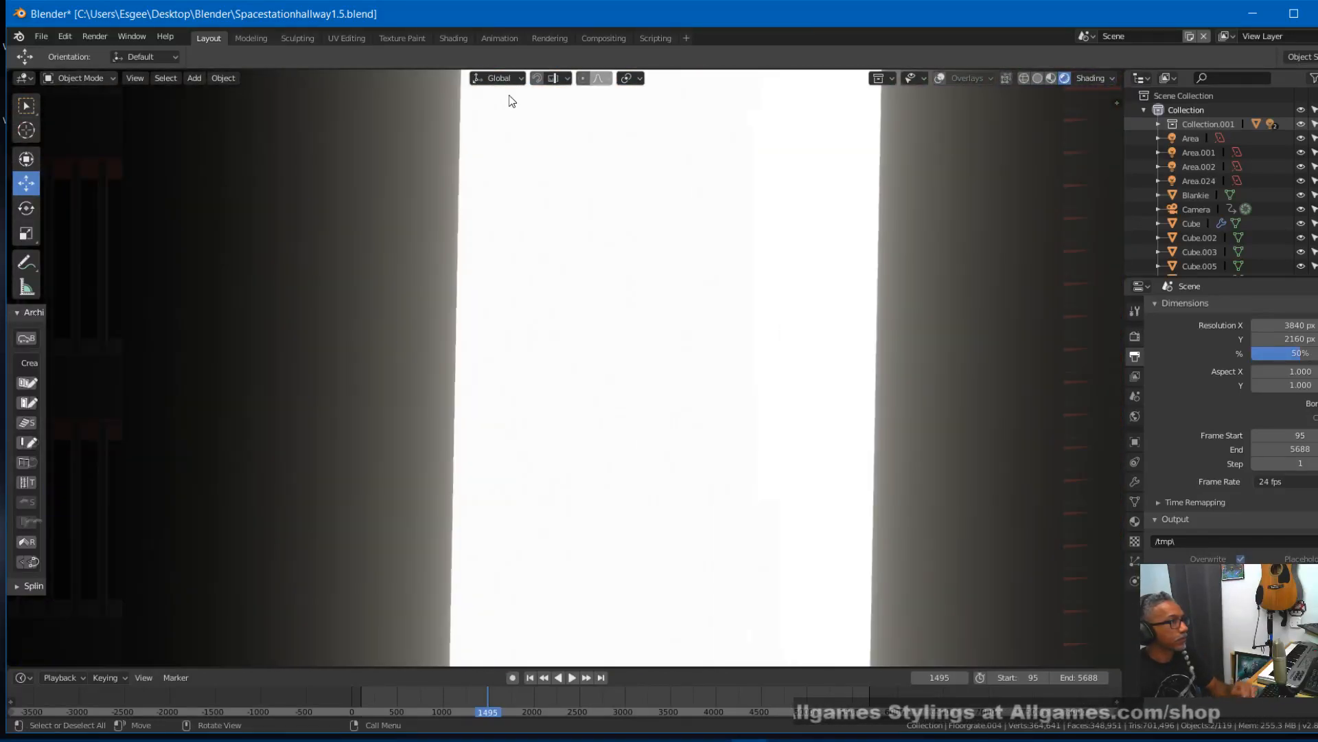
scroll(509, 101, down, 1)
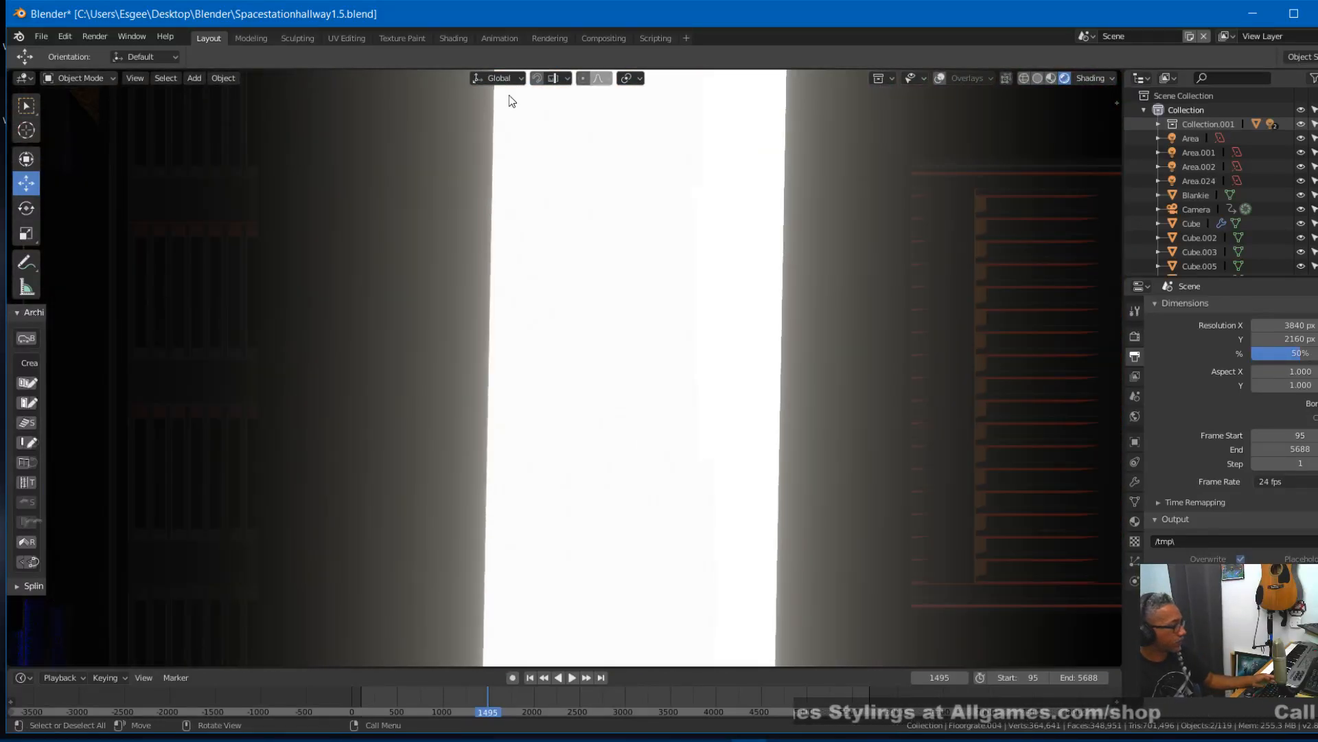
shift+middle_drag(509, 101, 419, 213)
scroll(440, 223, down, 5)
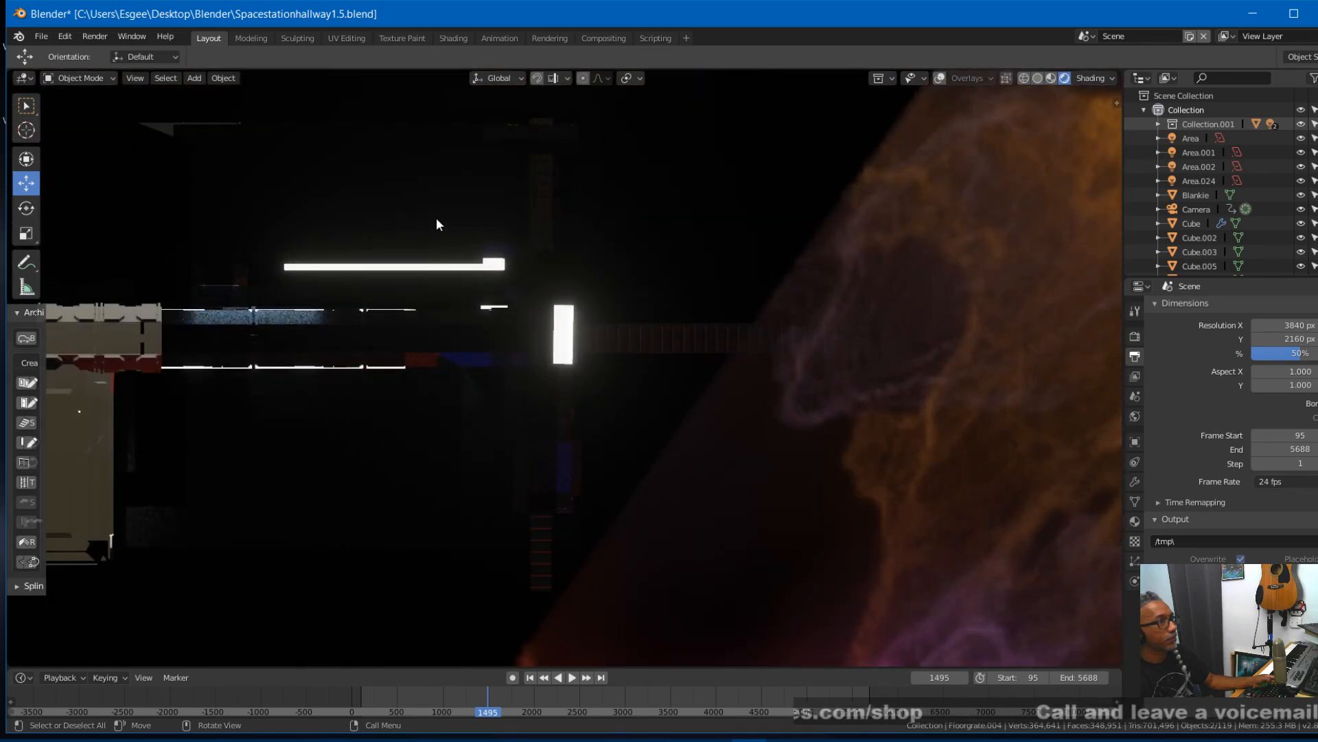
scroll(436, 220, up, 3)
shift+middle_drag(505, 217, 1086, 217)
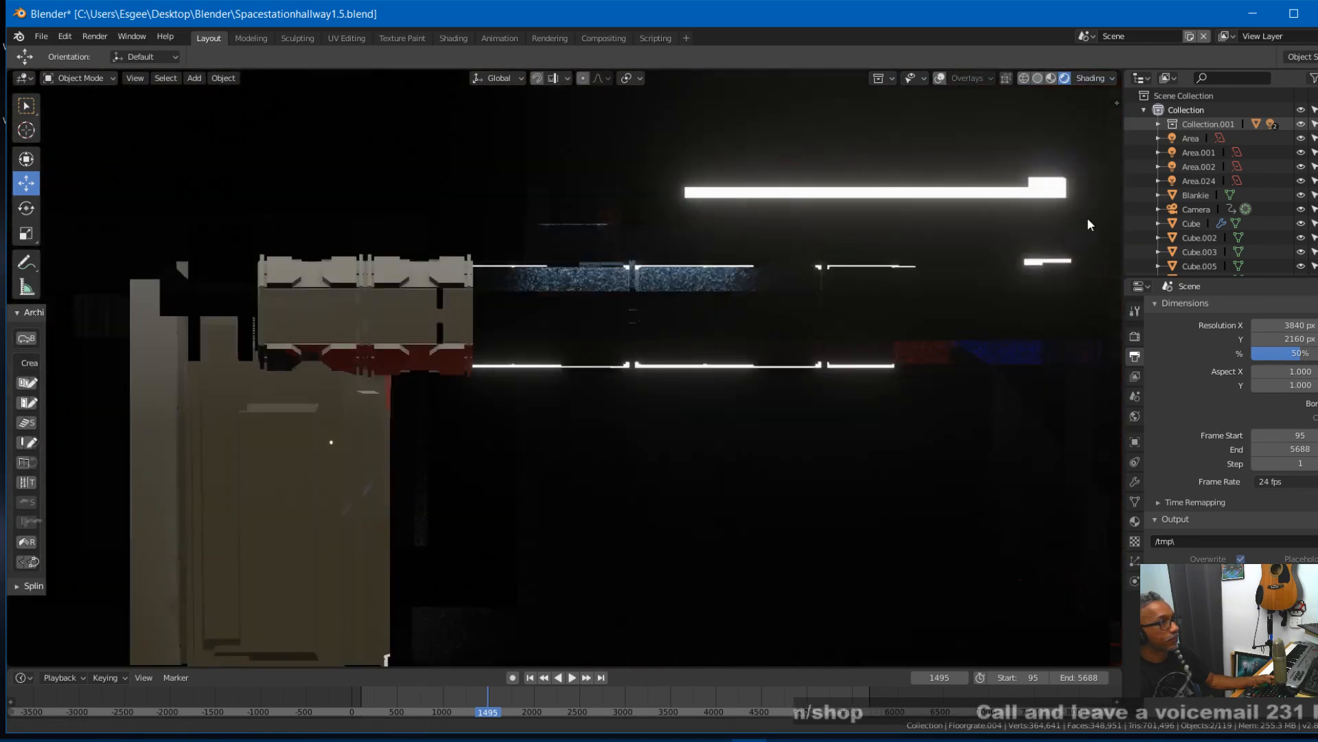
scroll(868, 312, up, 10)
shift+middle_drag(866, 323, 761, 561)
scroll(763, 493, up, 5)
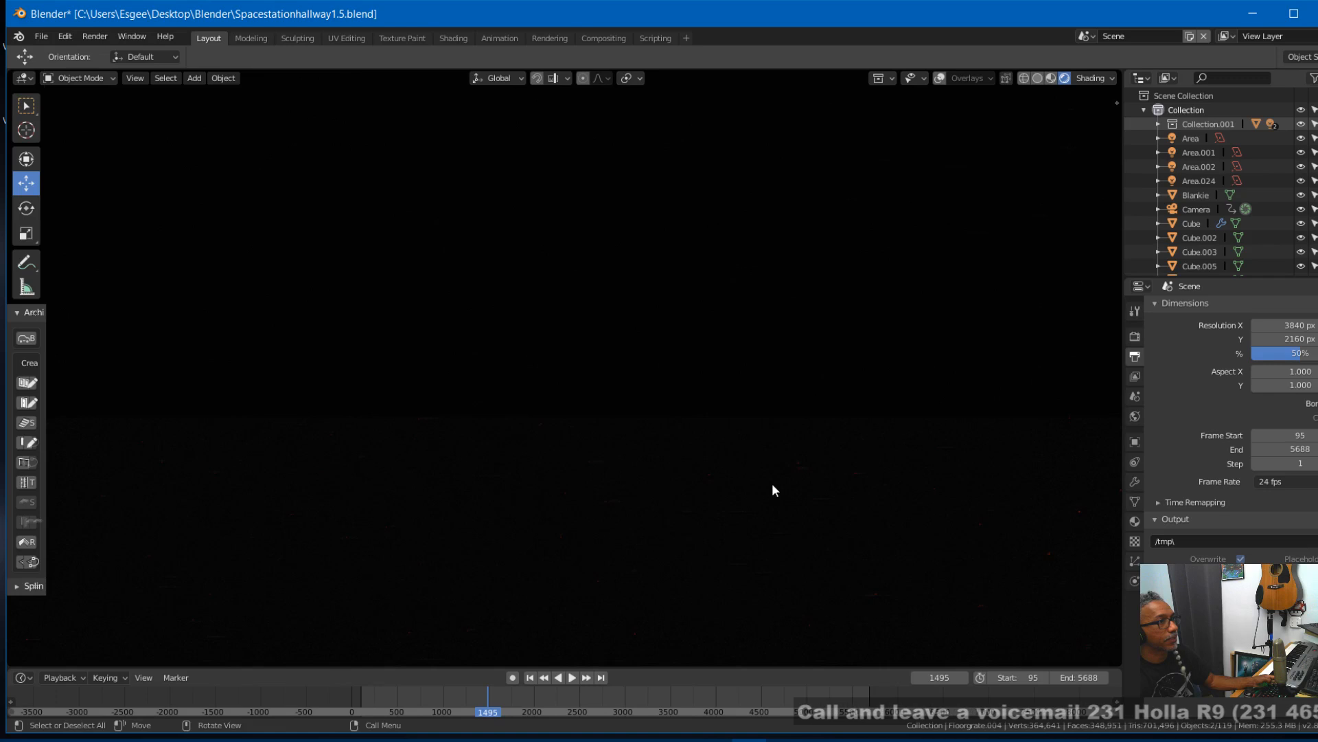
scroll(771, 484, down, 5)
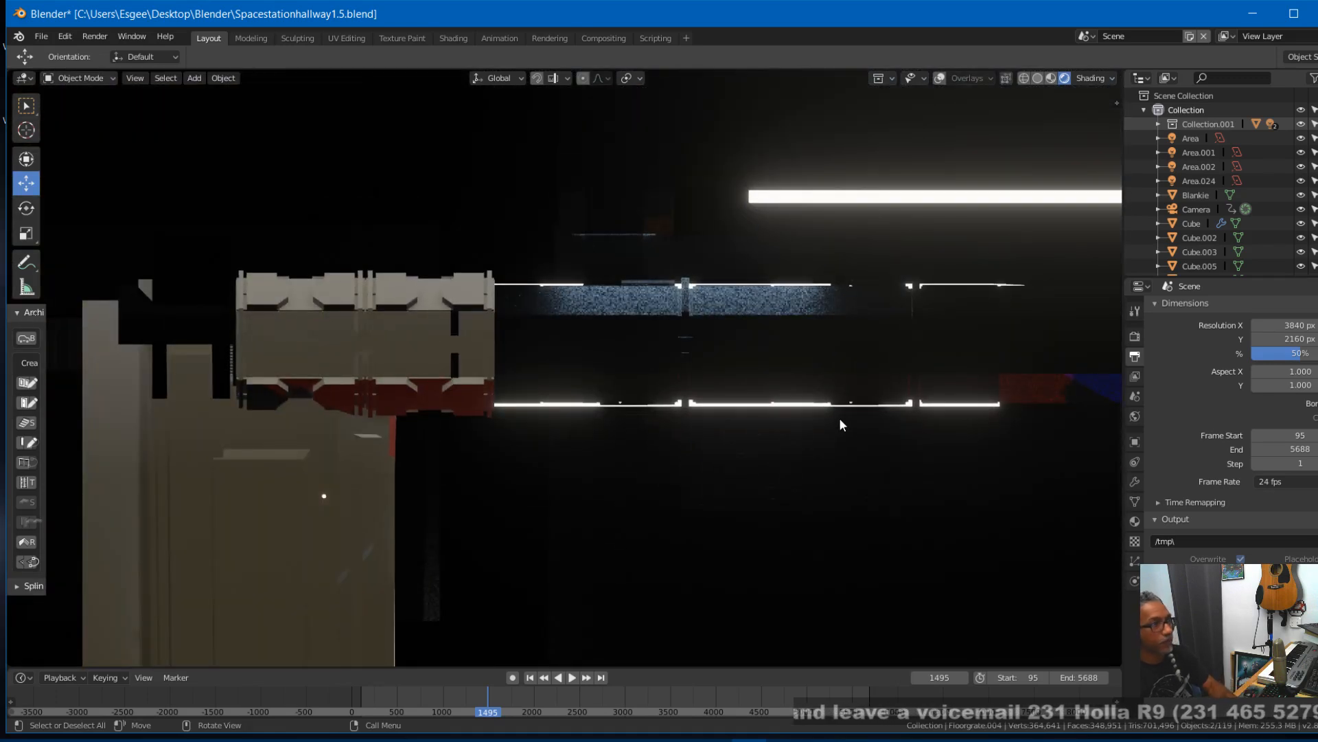
- Show the top view in wireframe and examine the junction where the hallway grates meet the crossing grates
click(1034, 78)
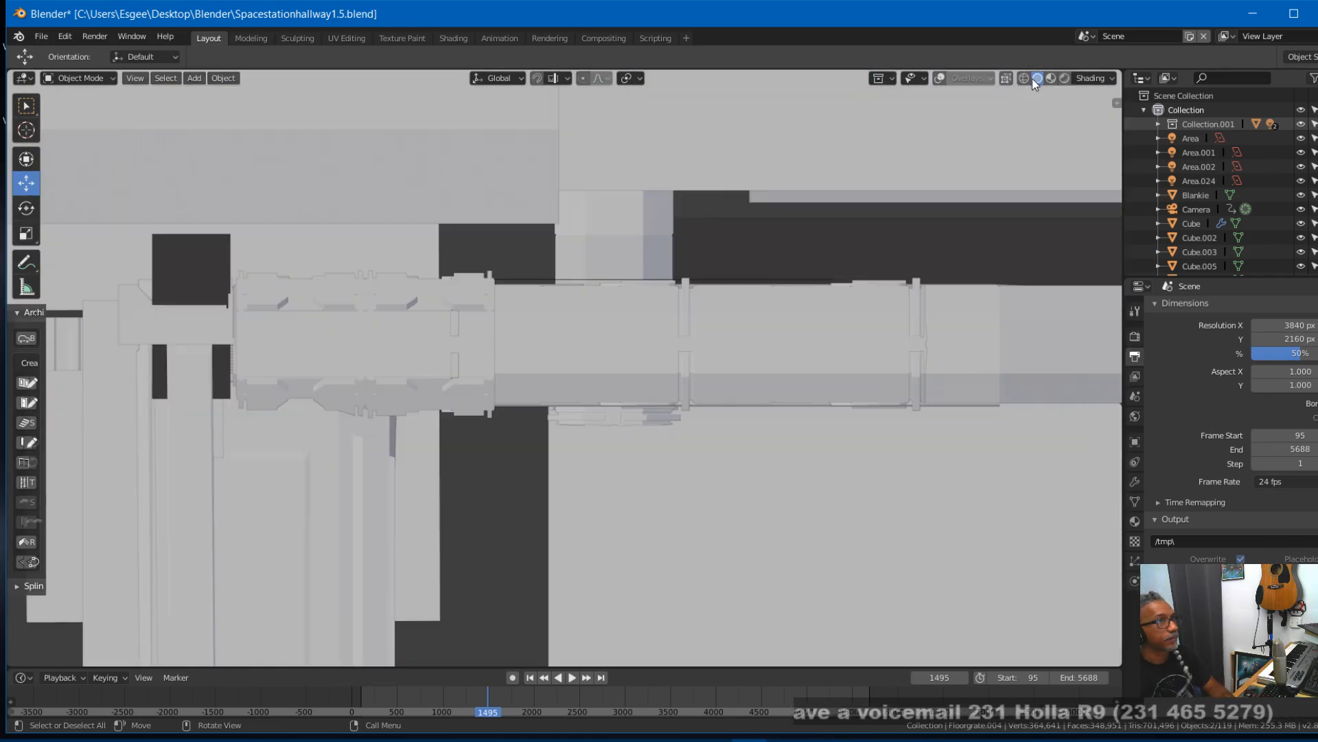
click(1023, 78)
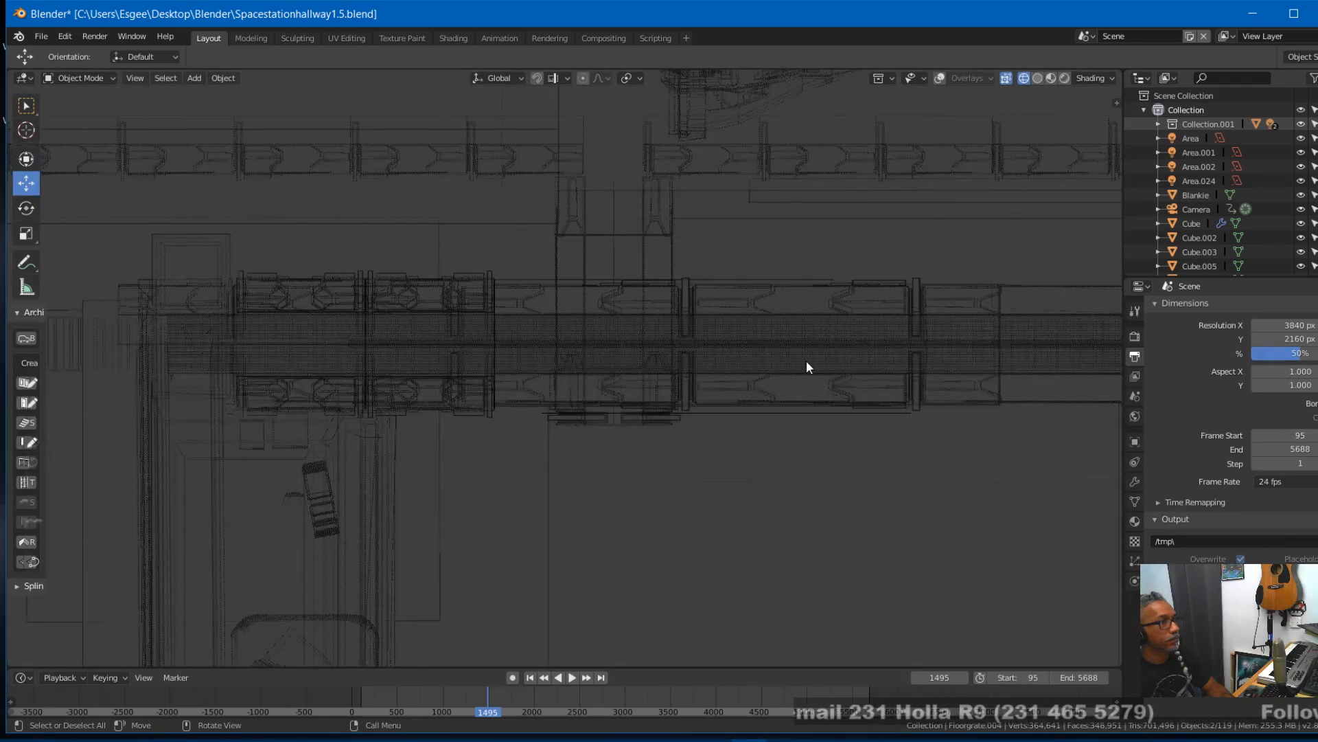
shift+middle_drag(919, 512, 398, 488)
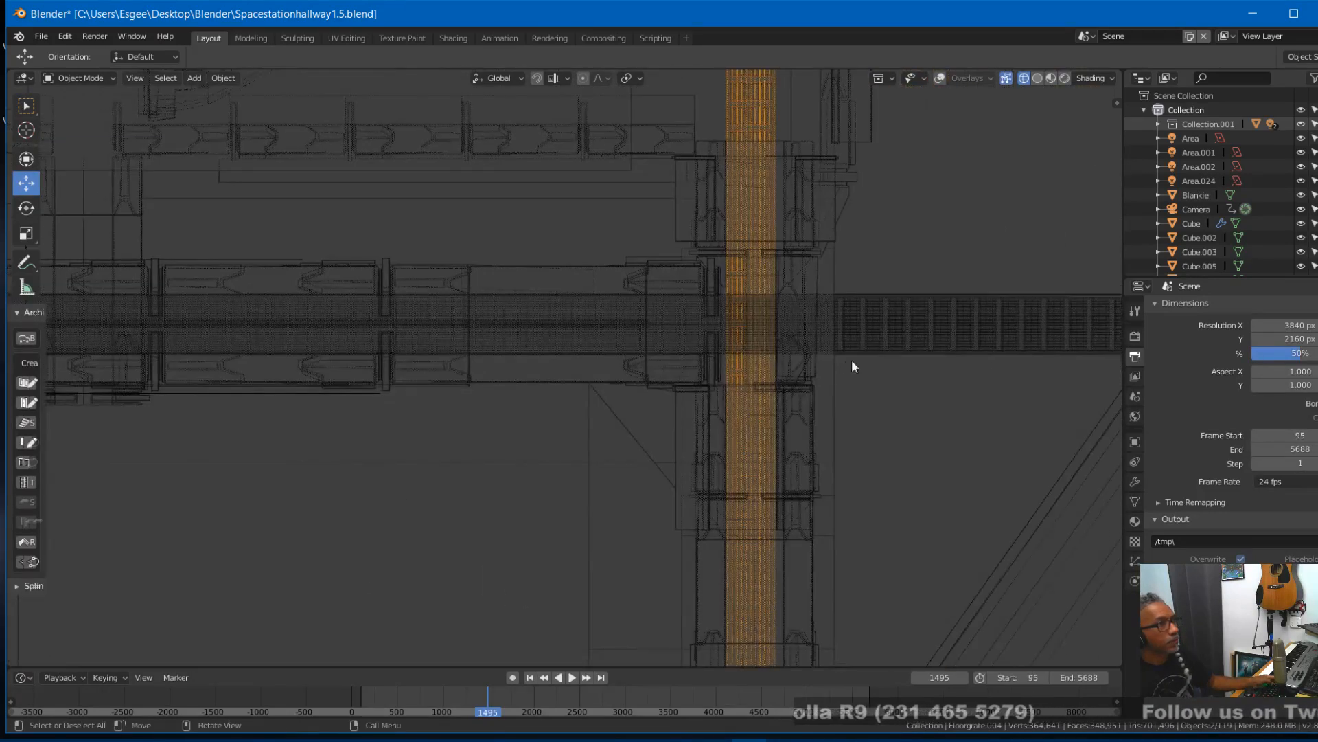
- Examine the corridor junction and its wall and floor pieces in wireframe from several angles and through the camera
click(872, 379)
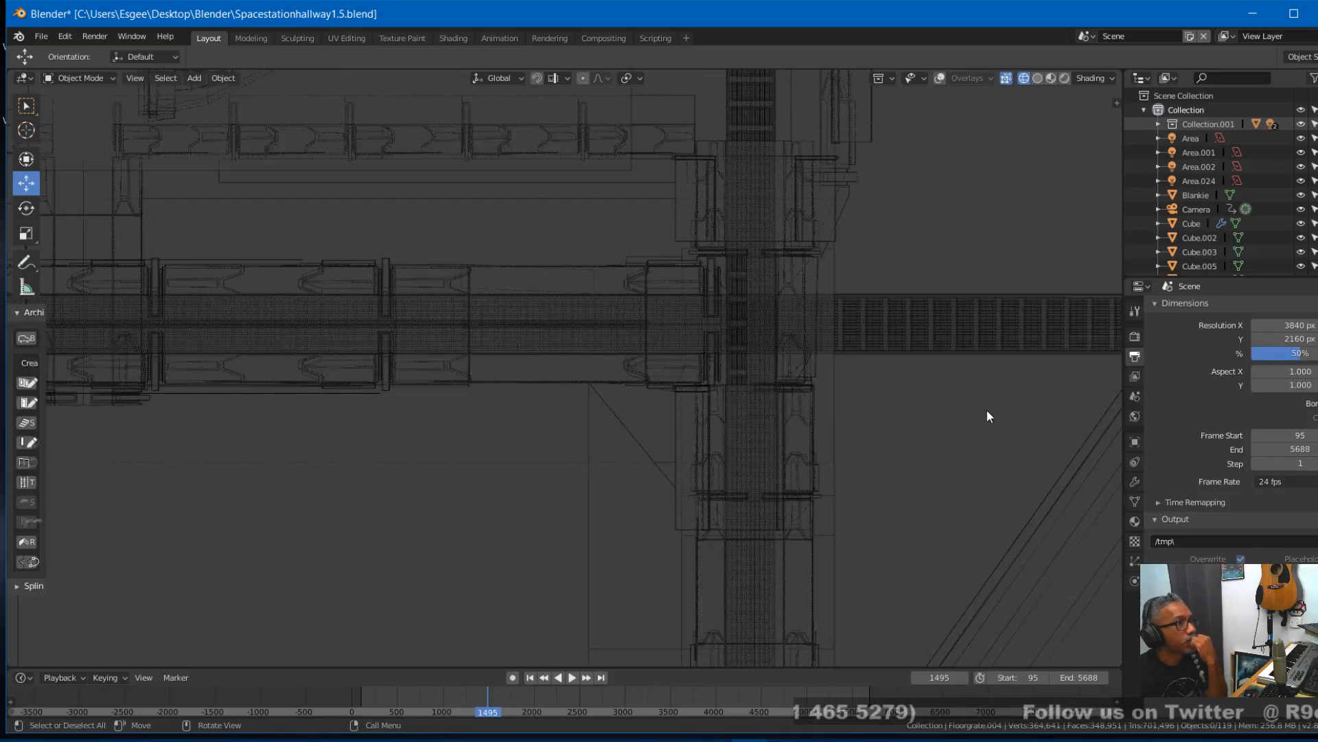
middle_drag(987, 409, 695, 496)
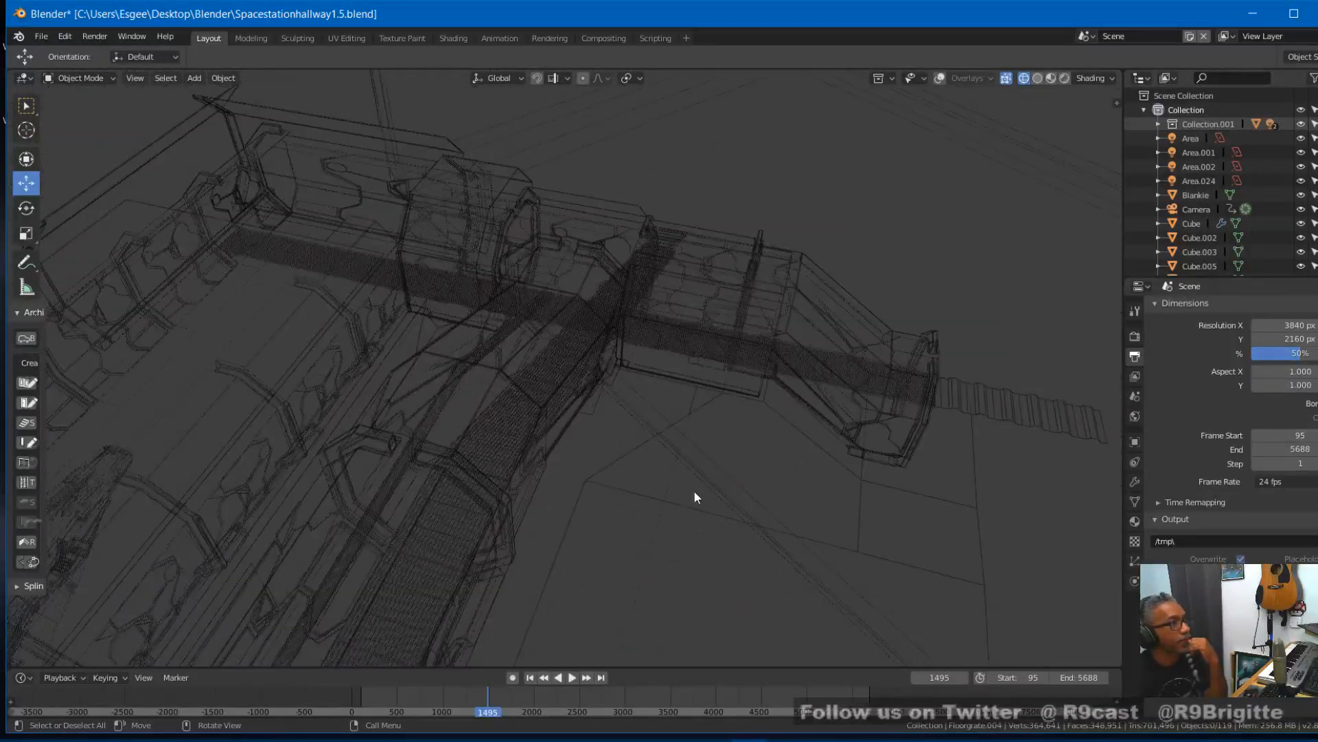
click(403, 596)
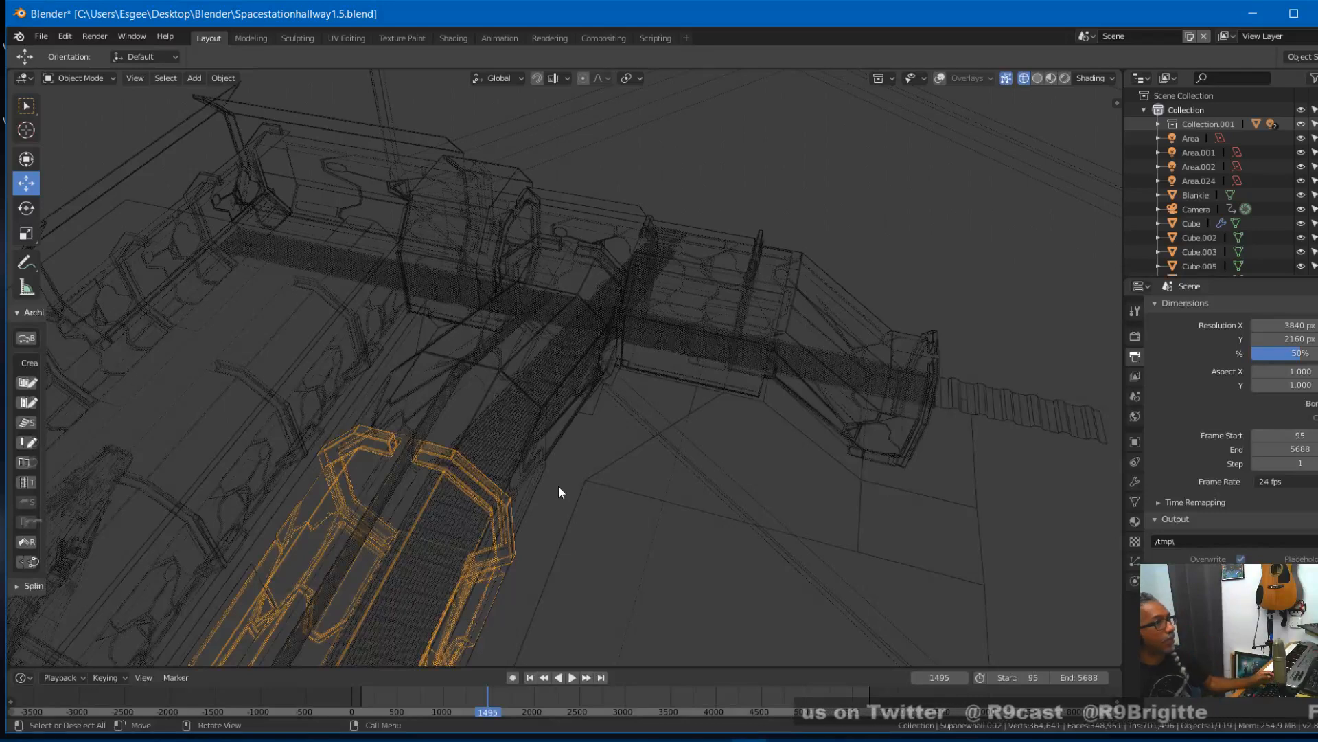
middle_drag(521, 270, 578, 342)
click(381, 238)
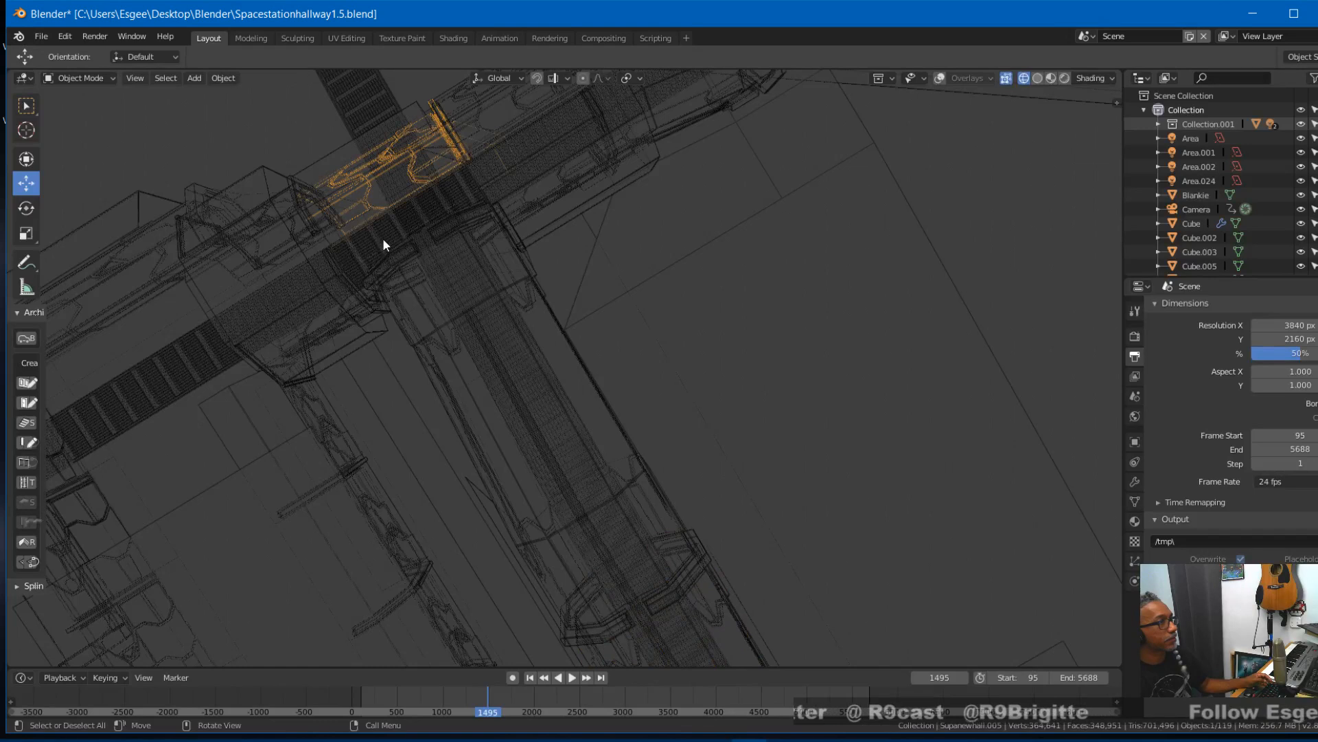
click(383, 239)
key(KP_0)
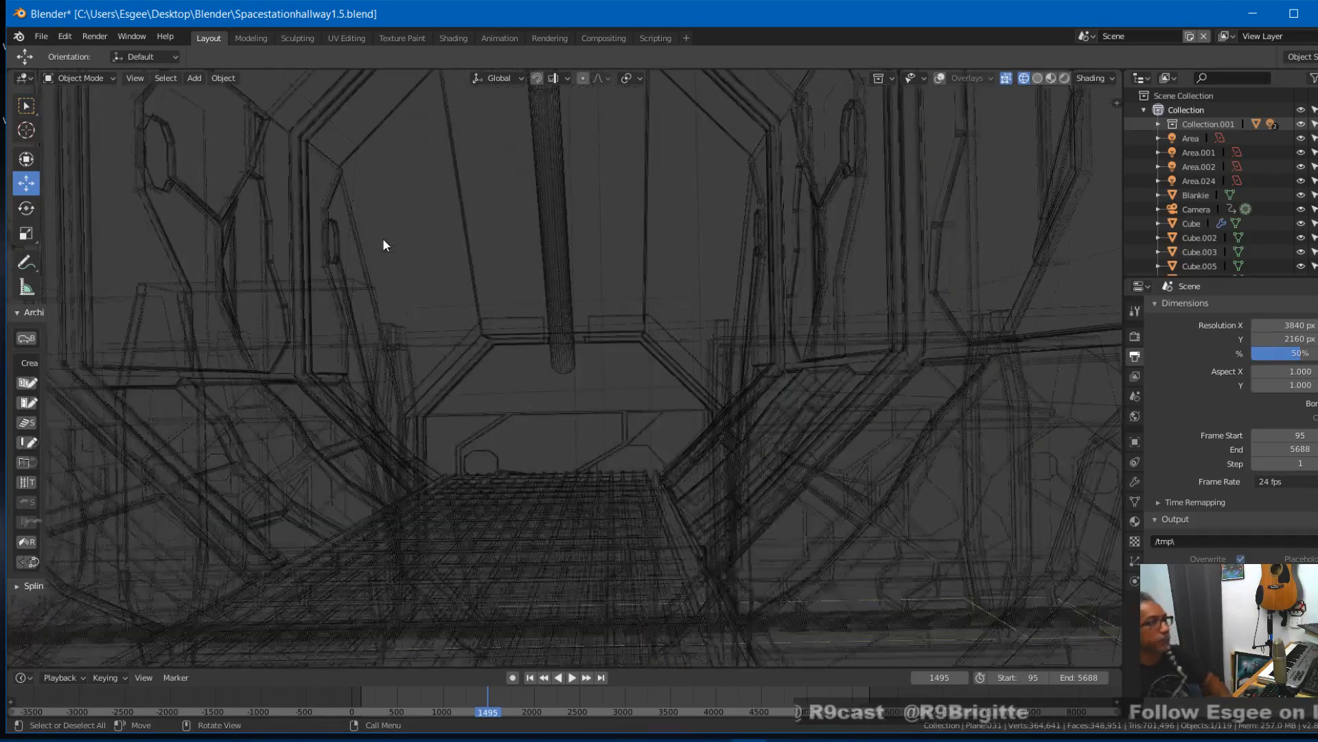
click(564, 433)
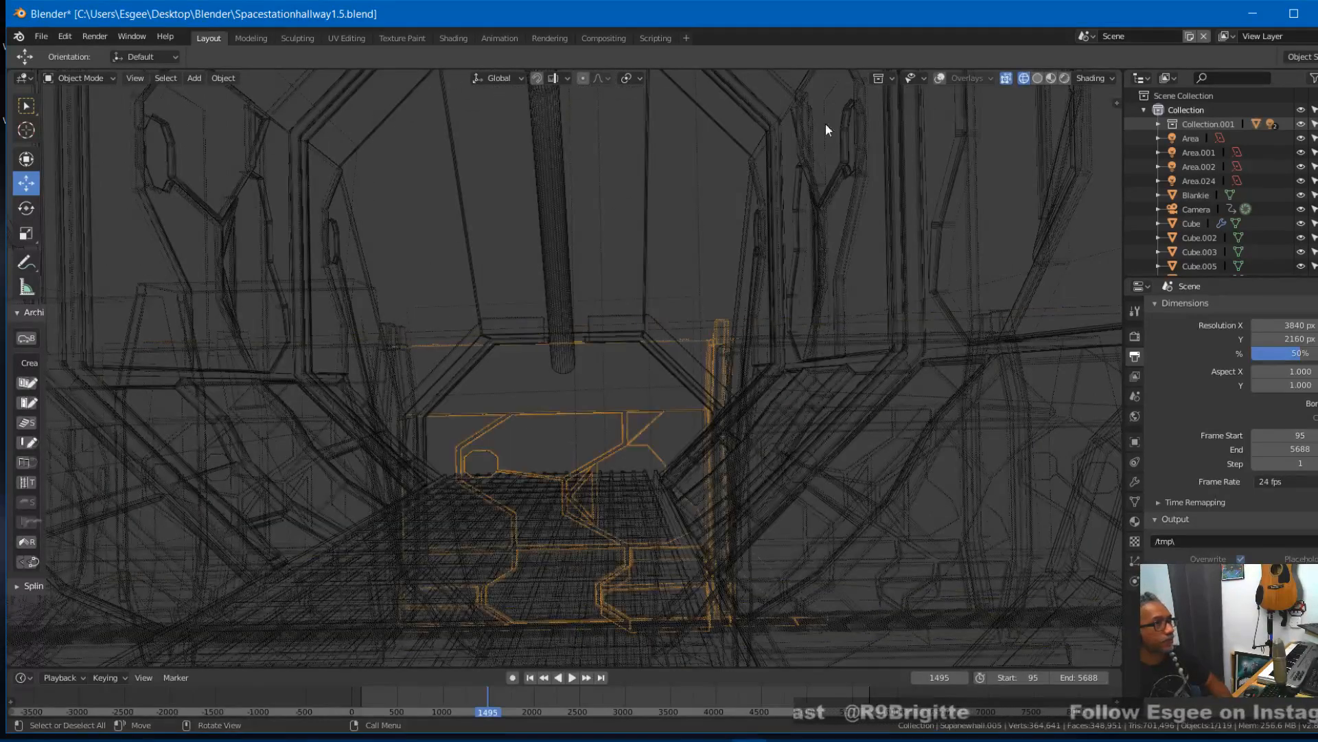
- Turn the viewport overlays back on, go to frame 1838 and select both crossing floor grates
click(941, 78)
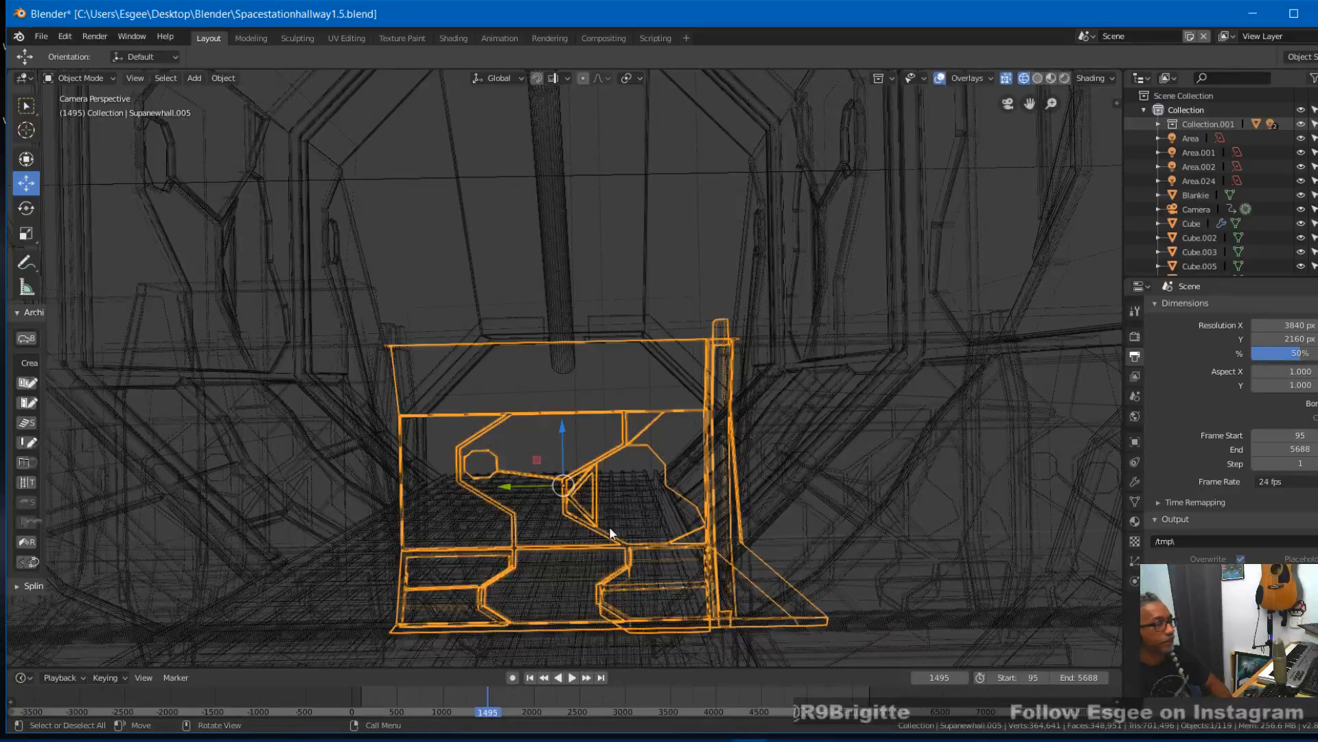
key(KP_0)
key(KP_0)
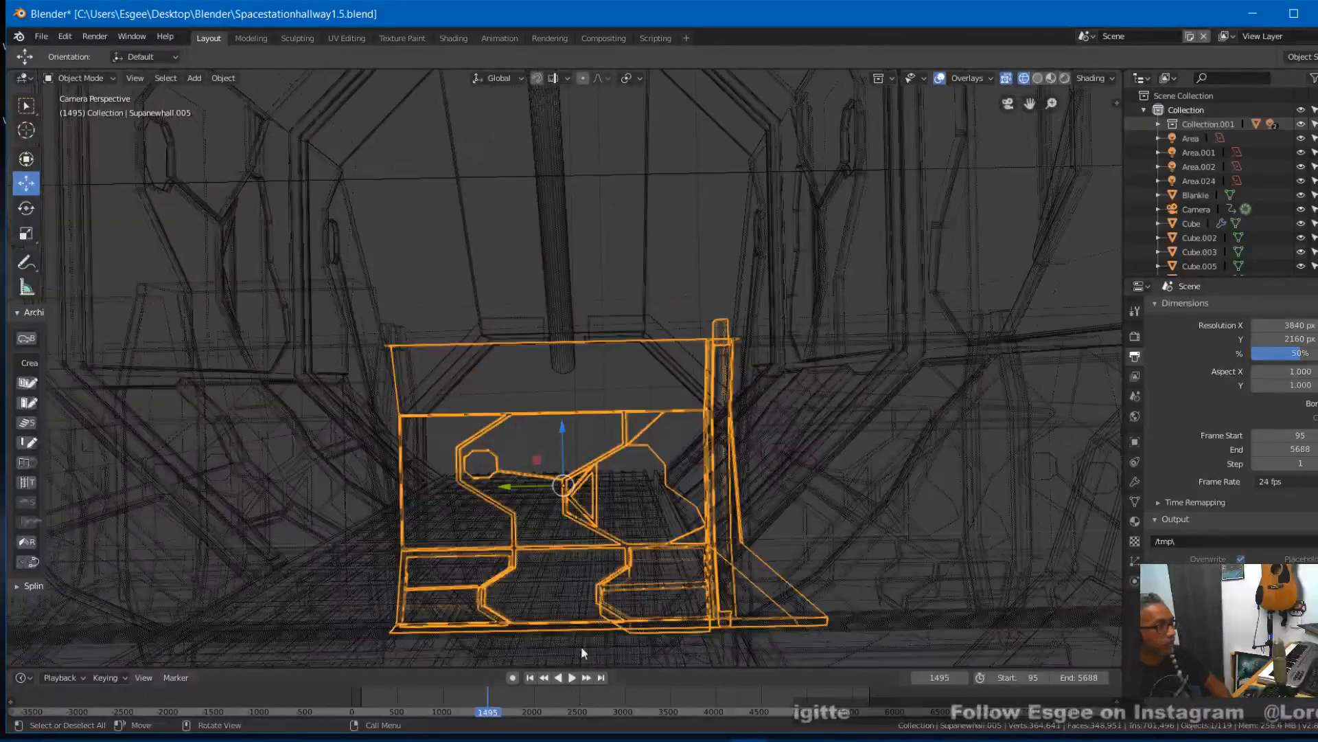
drag(497, 712, 519, 685)
click(454, 522)
click(454, 522)
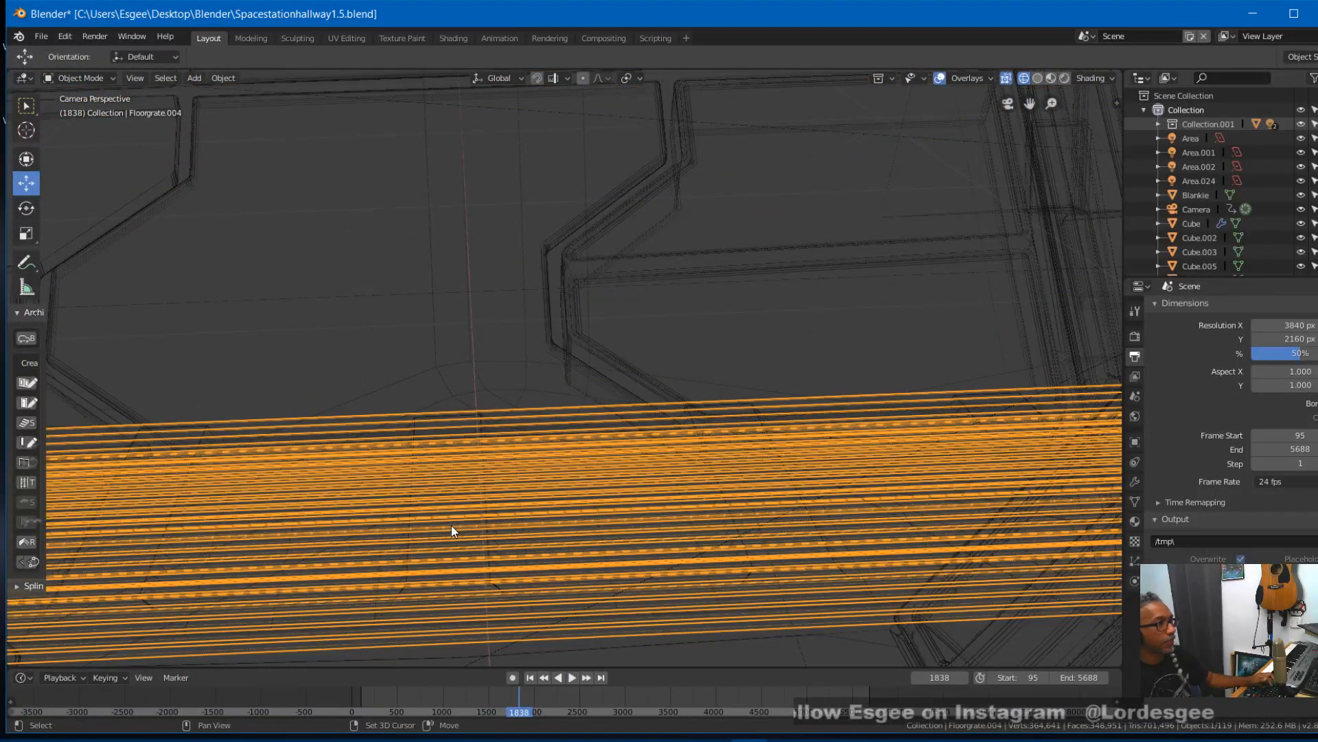
shift+click(451, 526)
- Examine how the selected crossing grates meet the main hallway grates in the camera and perspective views
scroll(478, 522, down, 8)
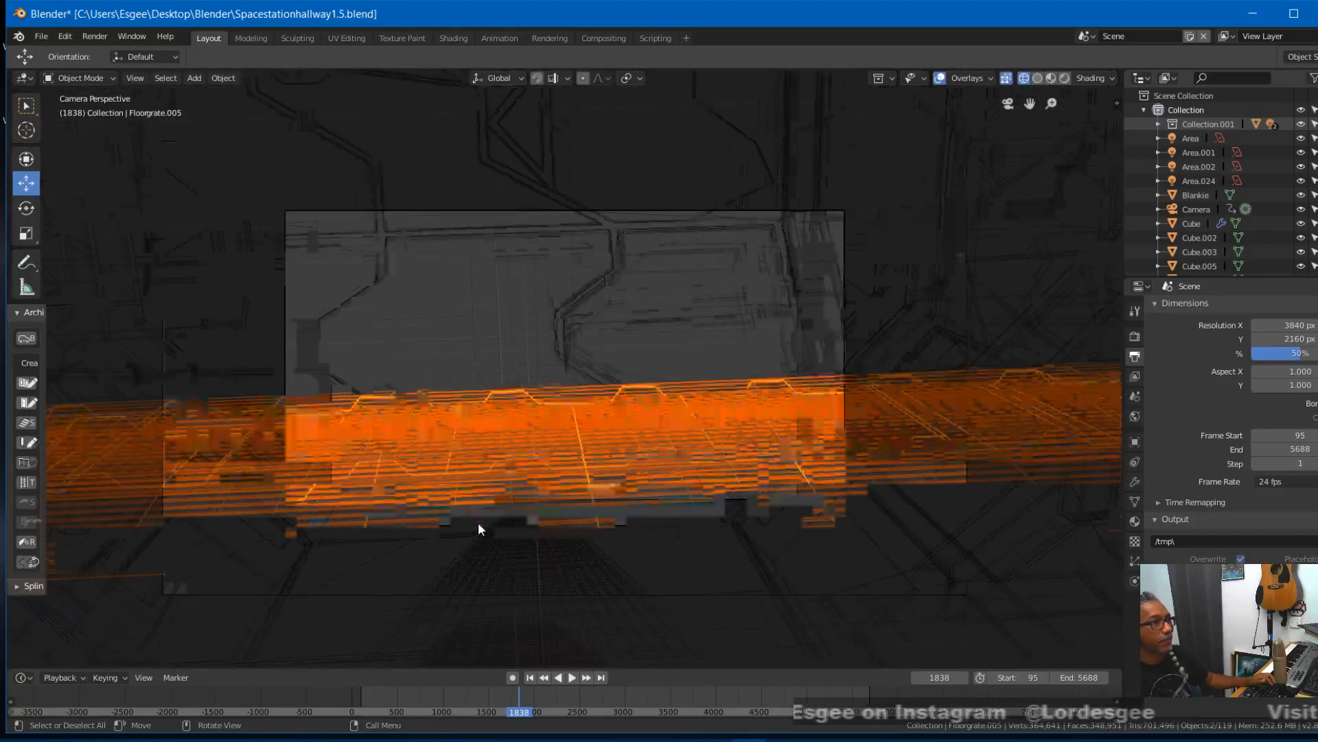
scroll(479, 522, up, 6)
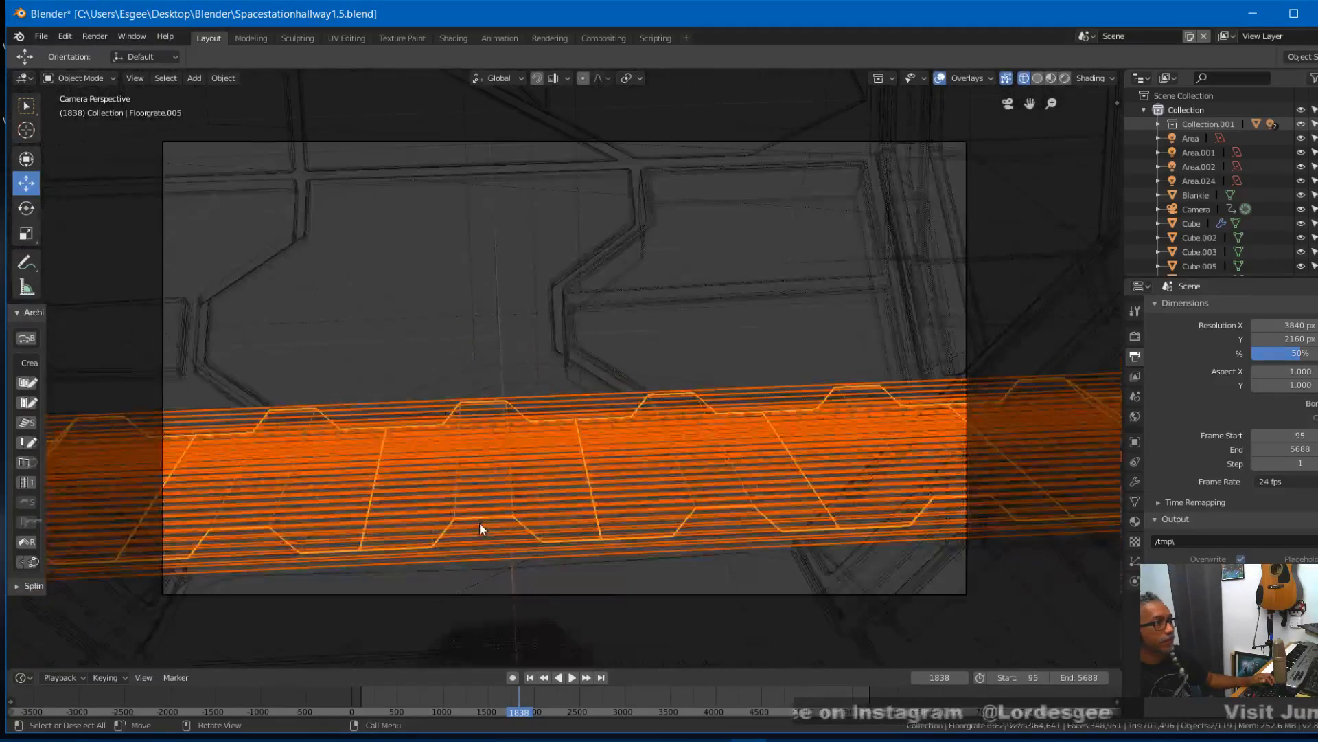
scroll(480, 522, up, 2)
middle_drag(479, 522, 476, 534)
scroll(476, 534, down, 4)
scroll(478, 534, down, 4)
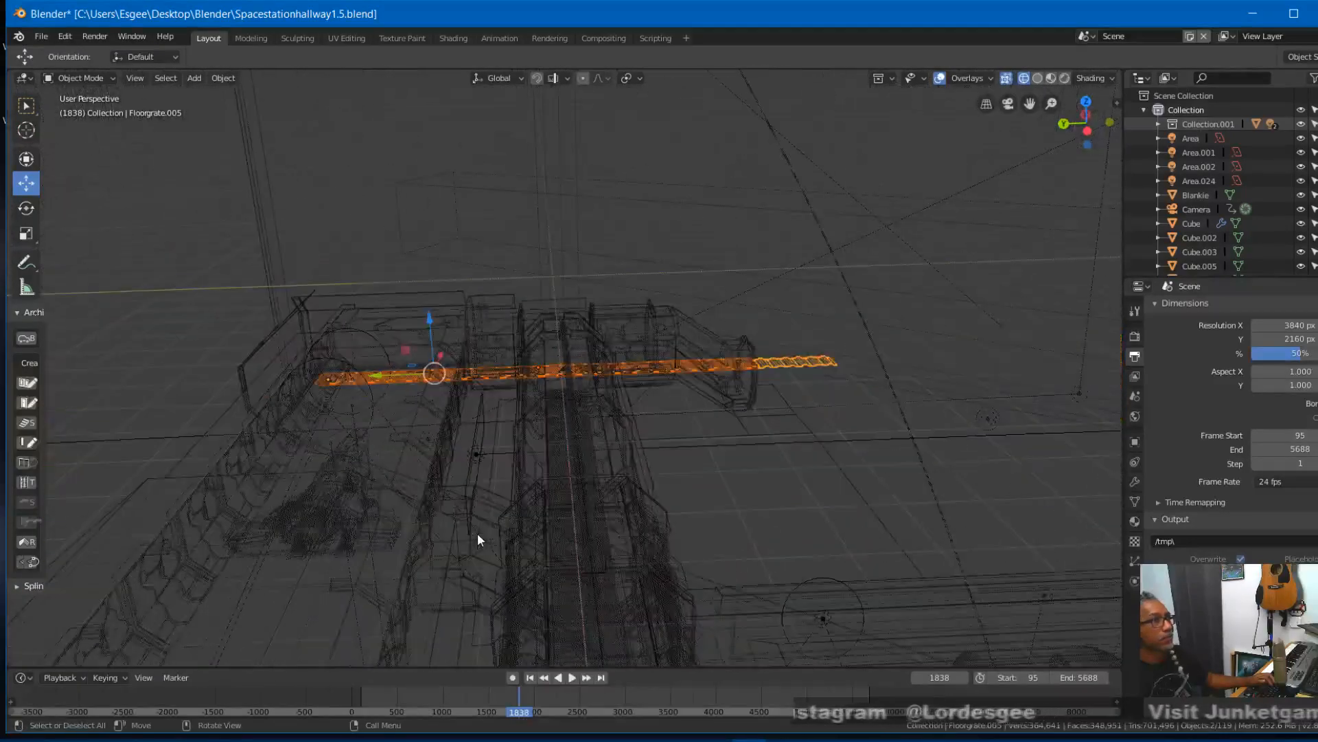
scroll(478, 534, up, 4)
scroll(478, 539, up, 4)
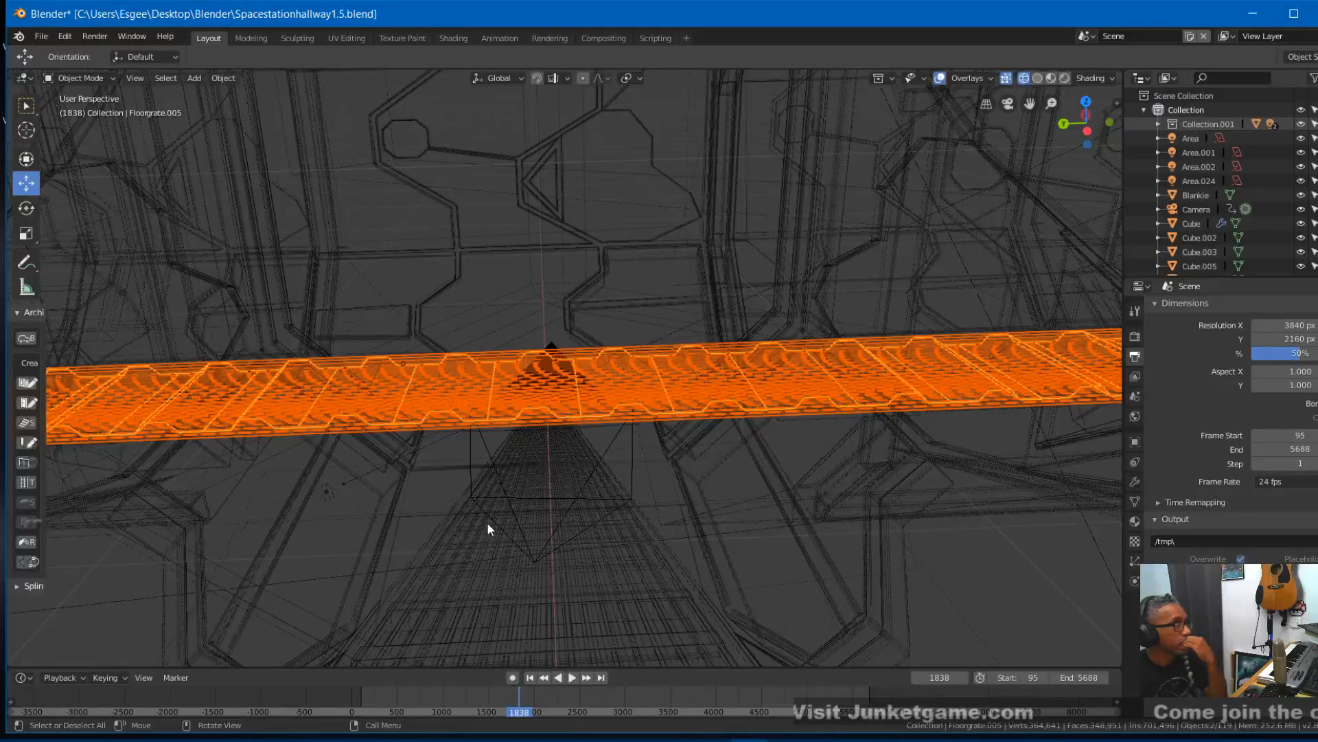
- In the top view, duplicate the two crossing grates and move the copies along negative X, beside the originals
key(KP_7)
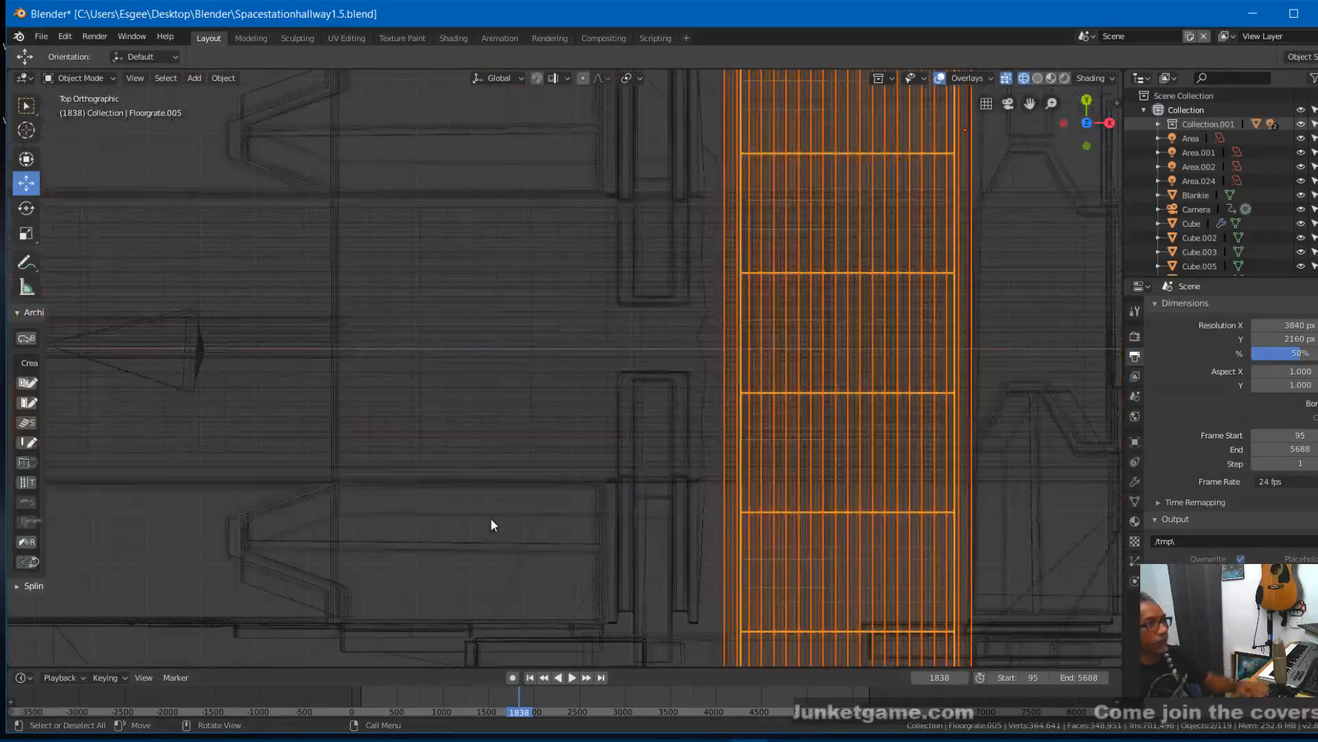
scroll(776, 497, down, 6)
scroll(776, 497, down, 4)
scroll(562, 535, up, 3)
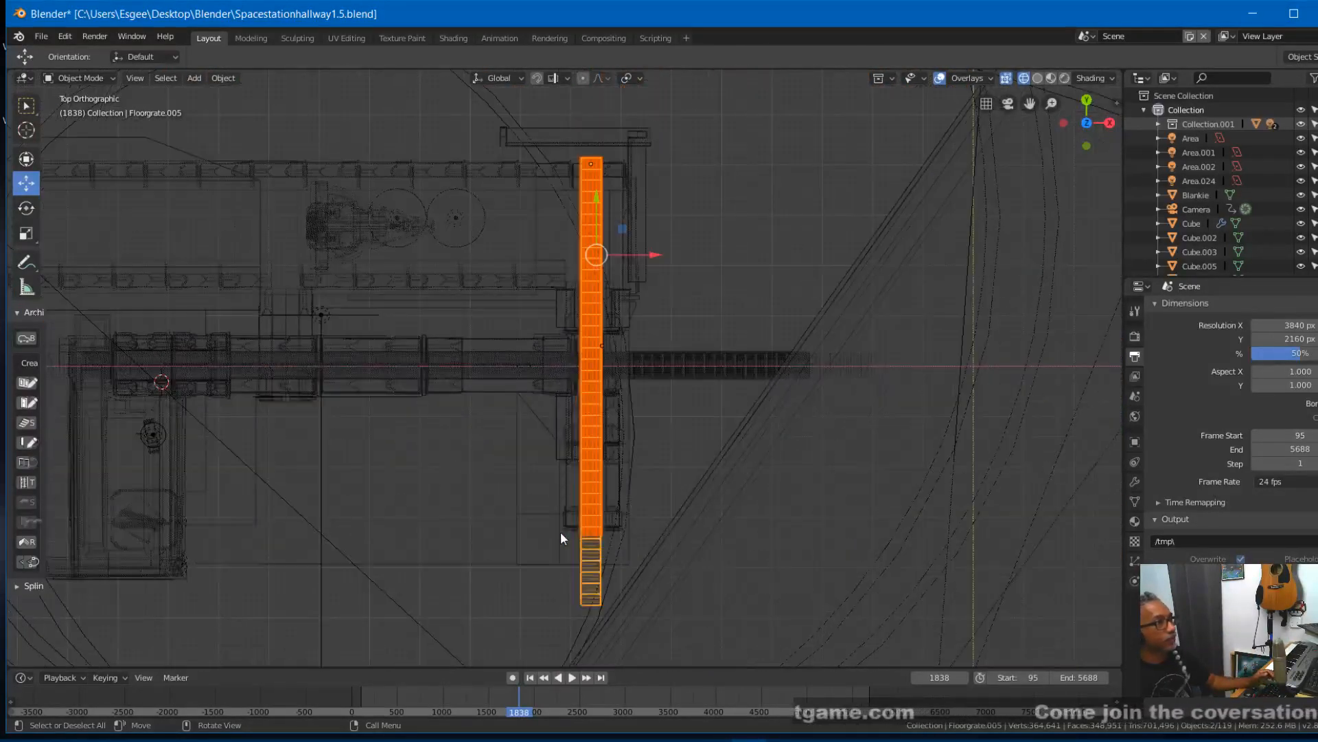
scroll(640, 522, up, 1)
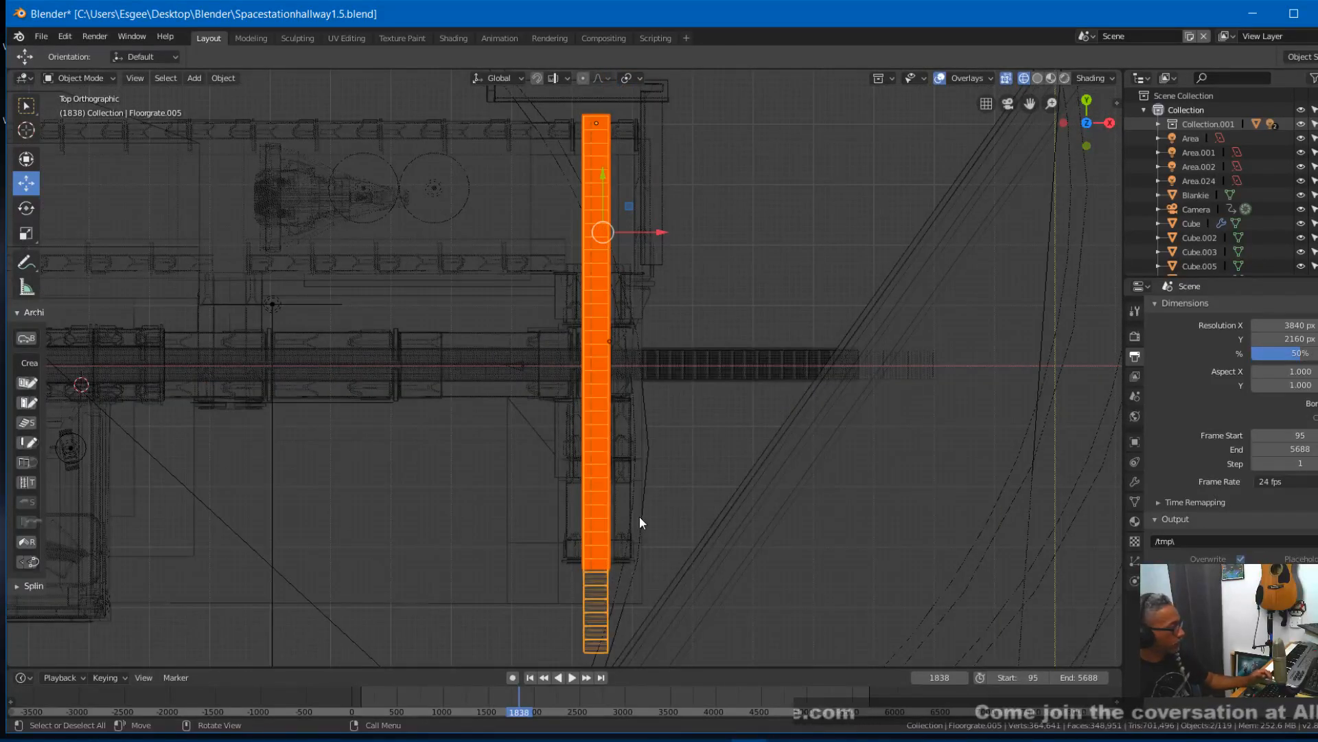
key(shift+d)
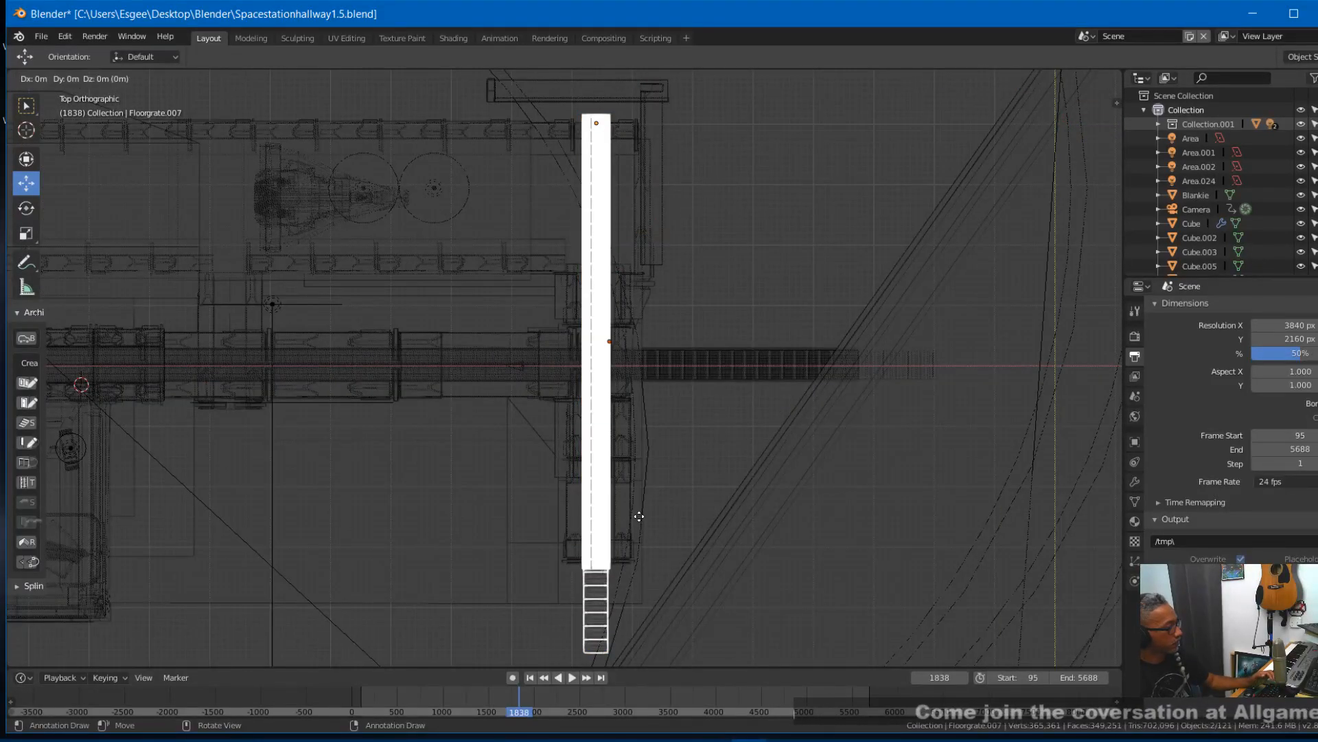
key(x)
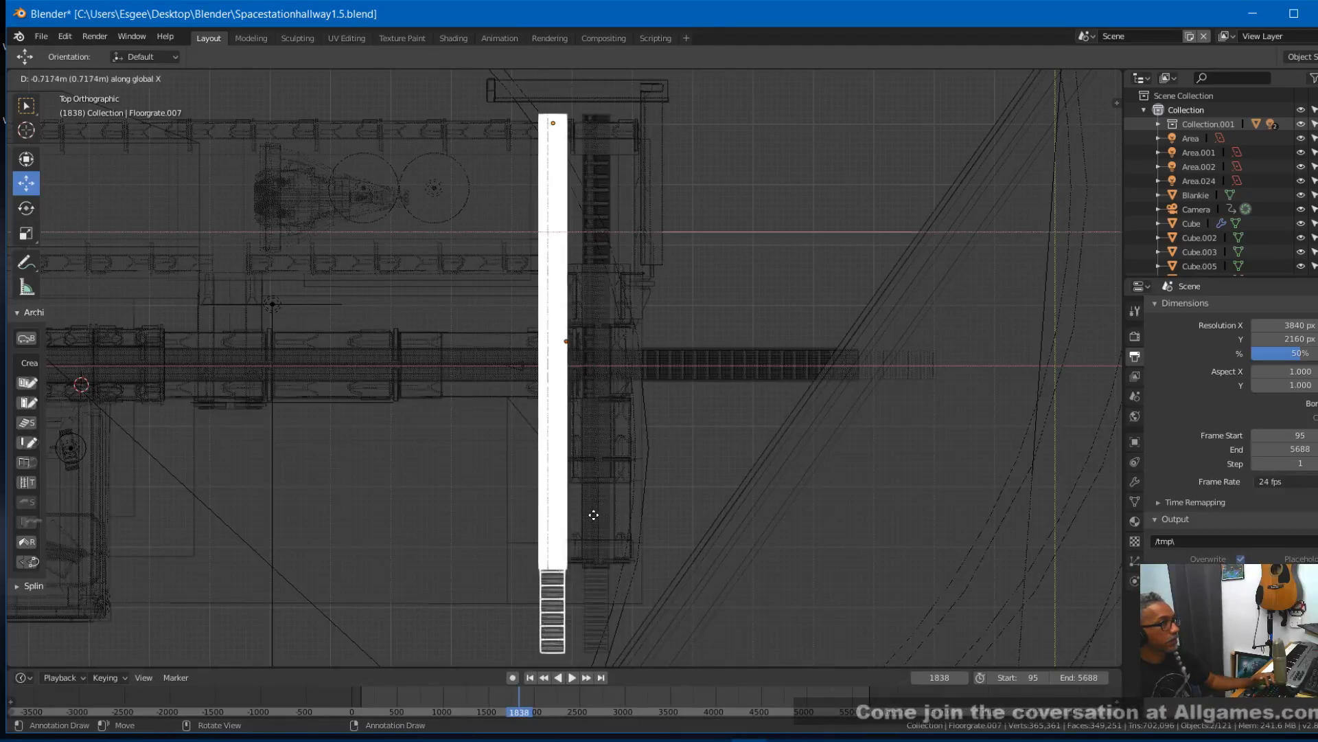
click(543, 514)
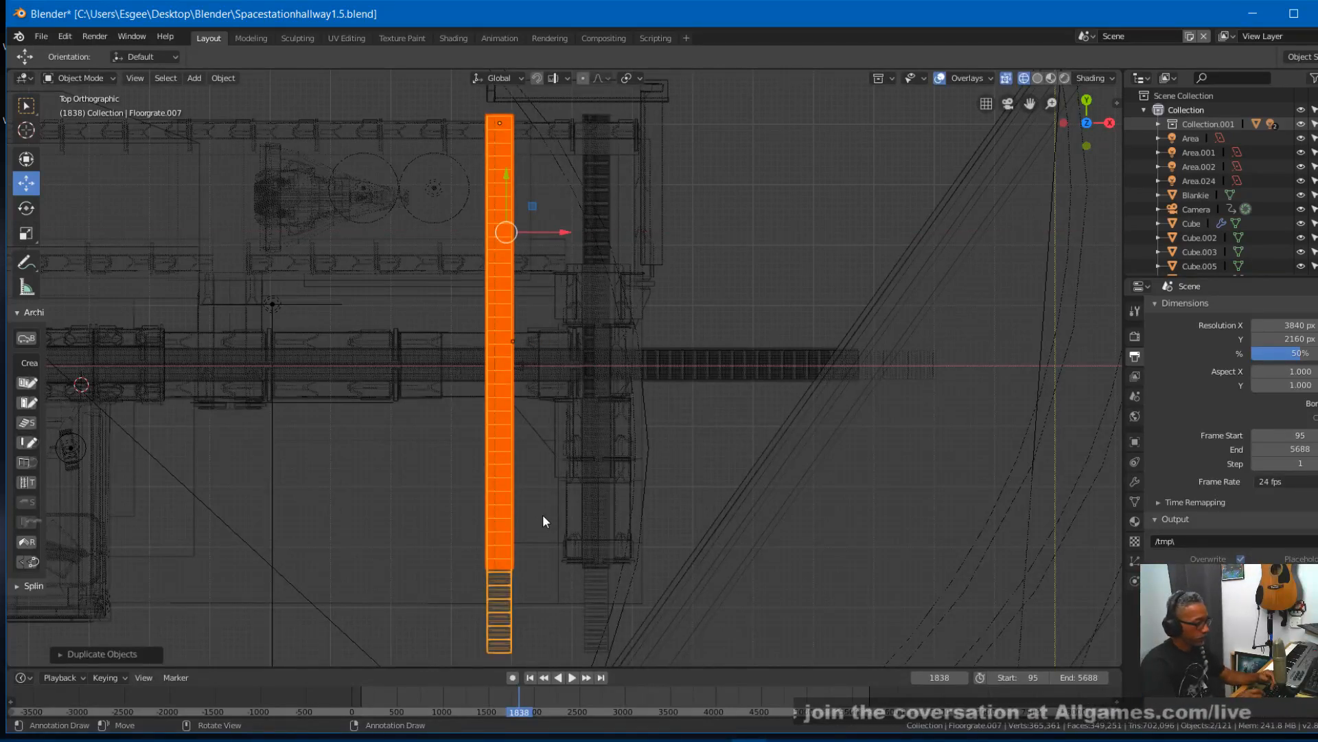
- Try to rotate the duplicated grates 90° about Z
text(rz90)
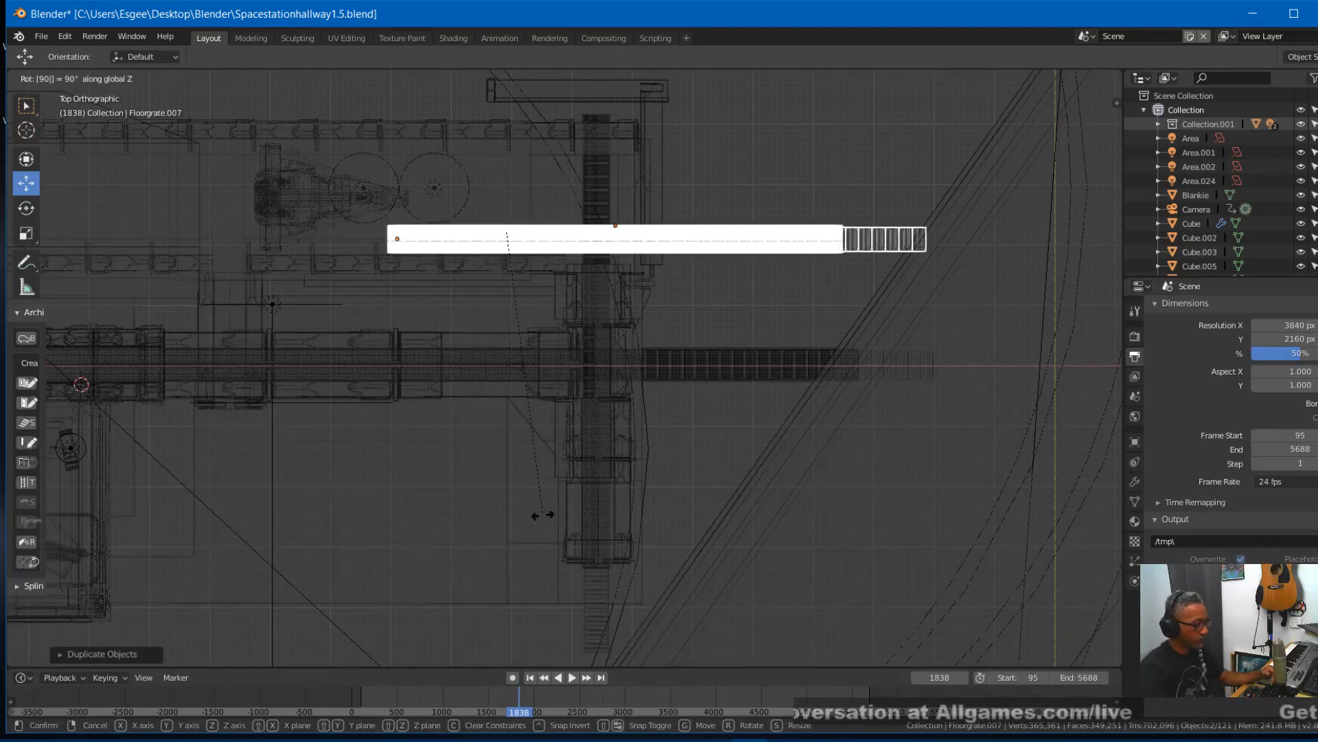
key(Return)
key(ctrl+z)
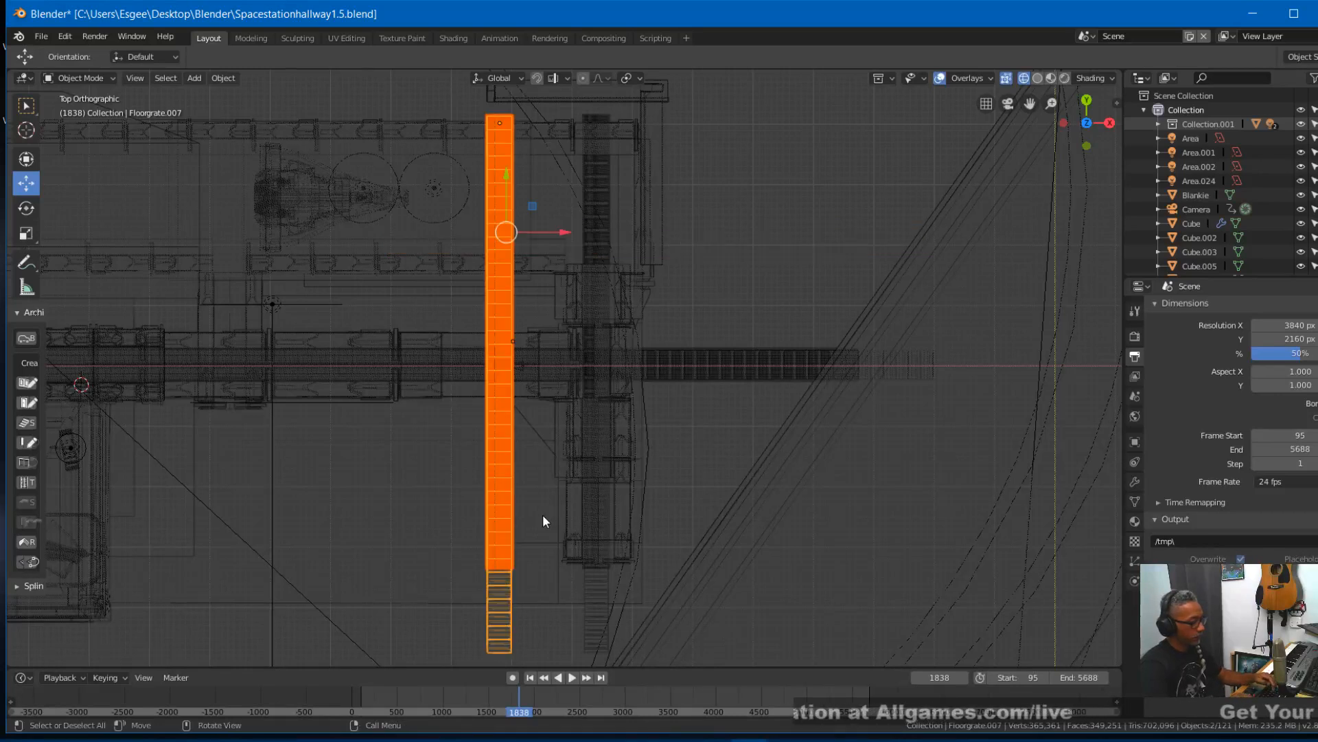
- Rotate the duplicated grates -90° about Z and move them along Y and X into the main hallway, ending at the crossing grates
text(rz90)
key(minus)
key(Return)
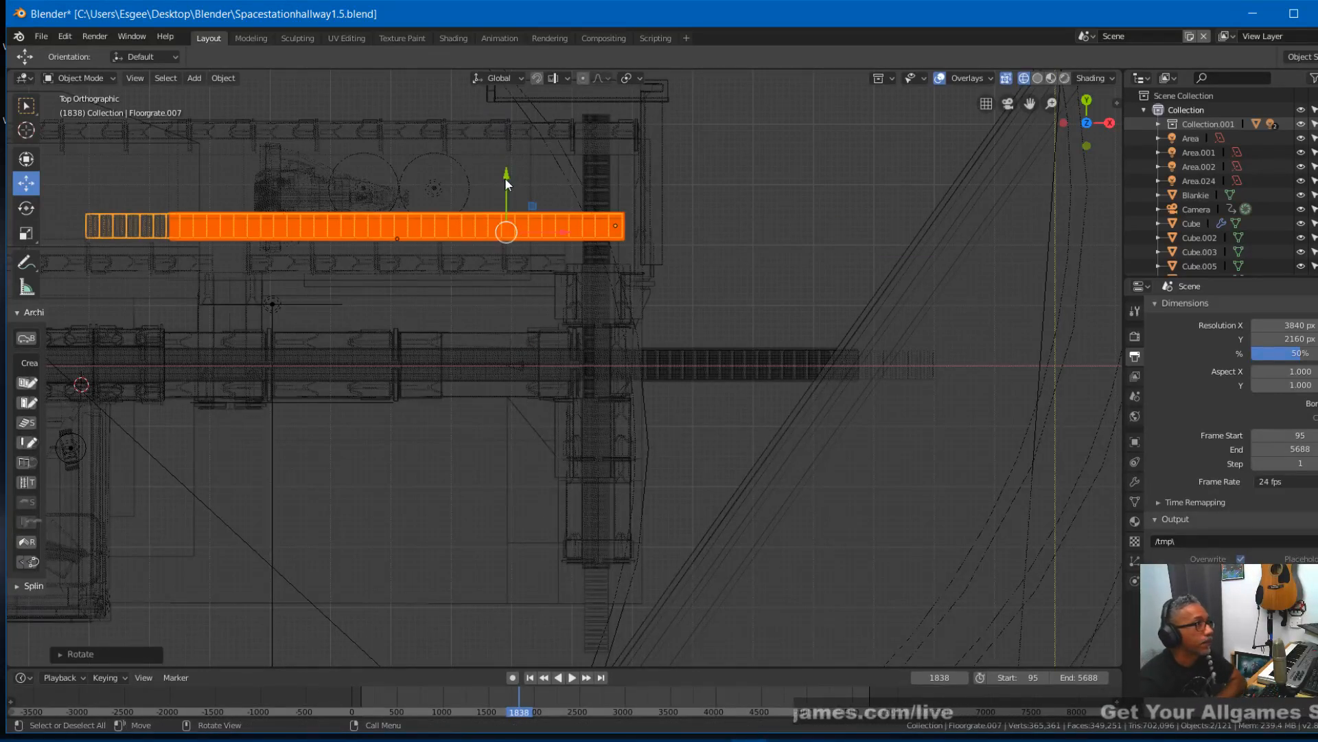
drag(510, 180, 502, 318)
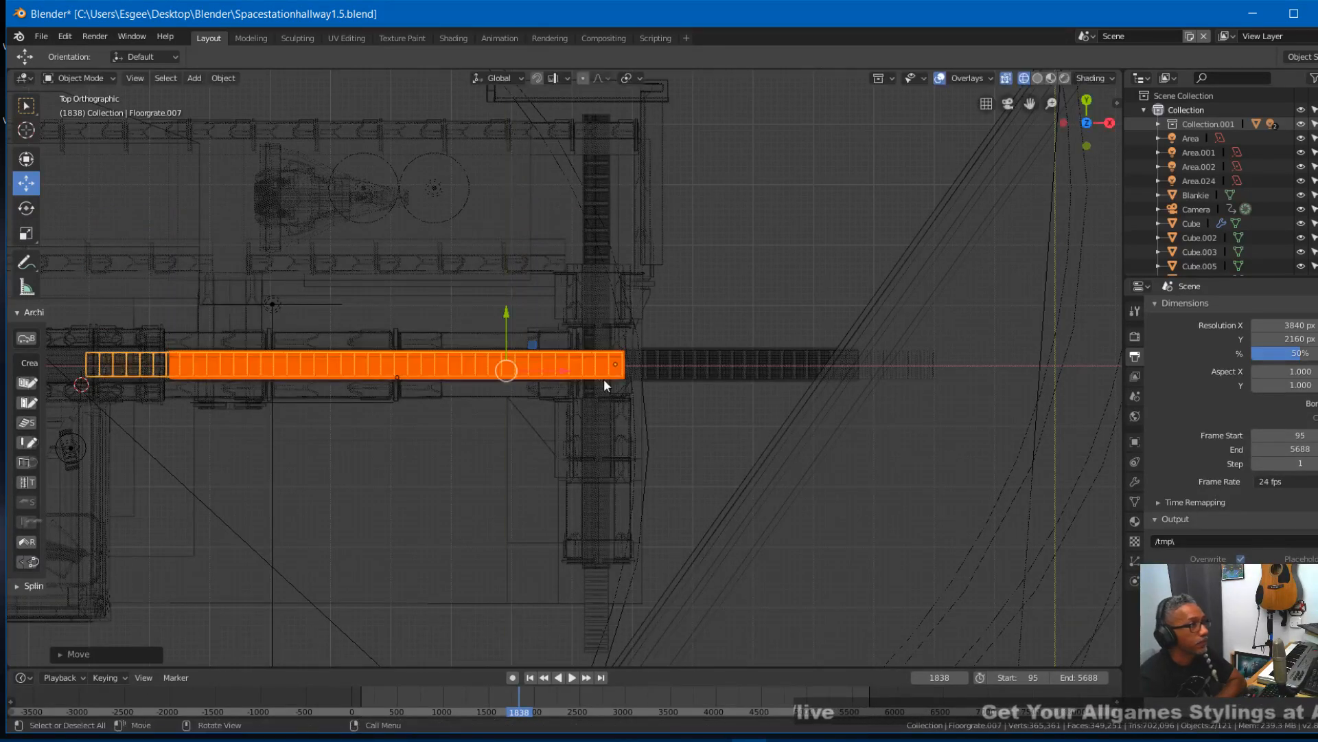
drag(566, 370, 527, 372)
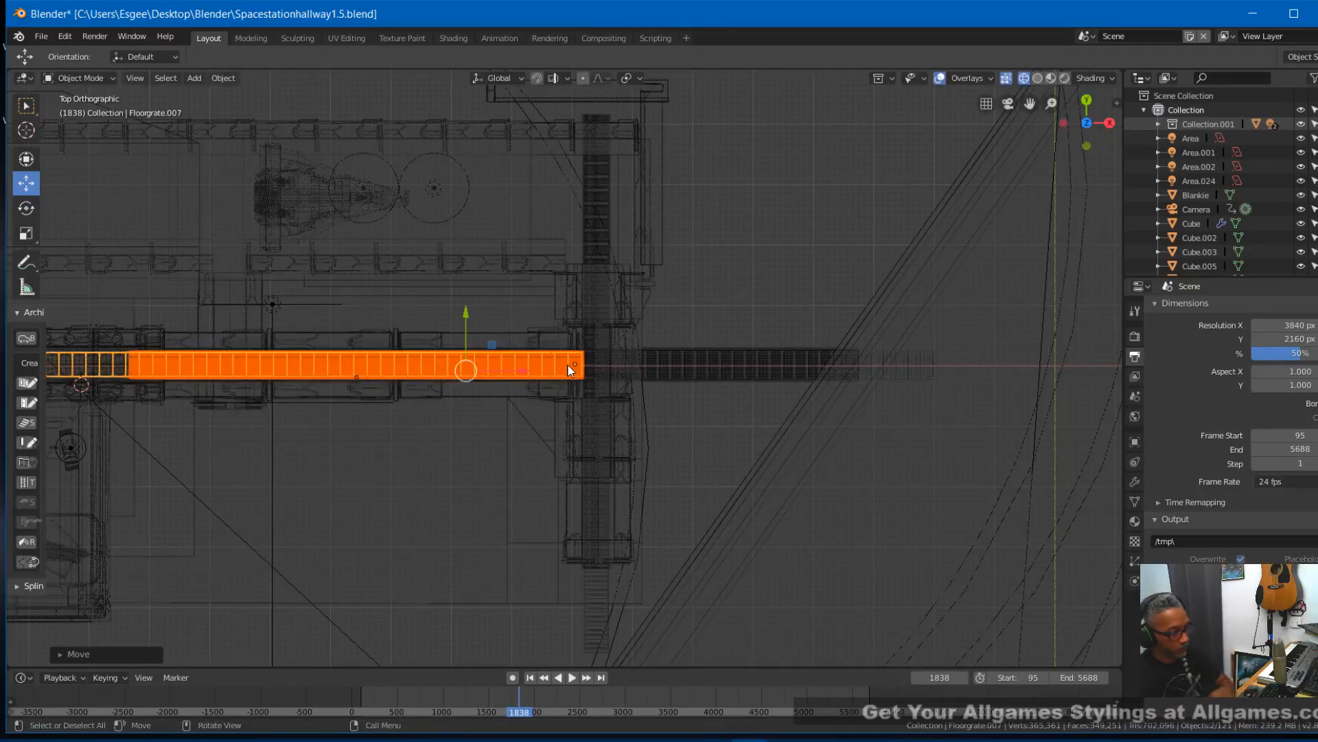
- View the duplicated hallway grates through the camera at frame 1760 and scale them very slightly along X
key(KP_0)
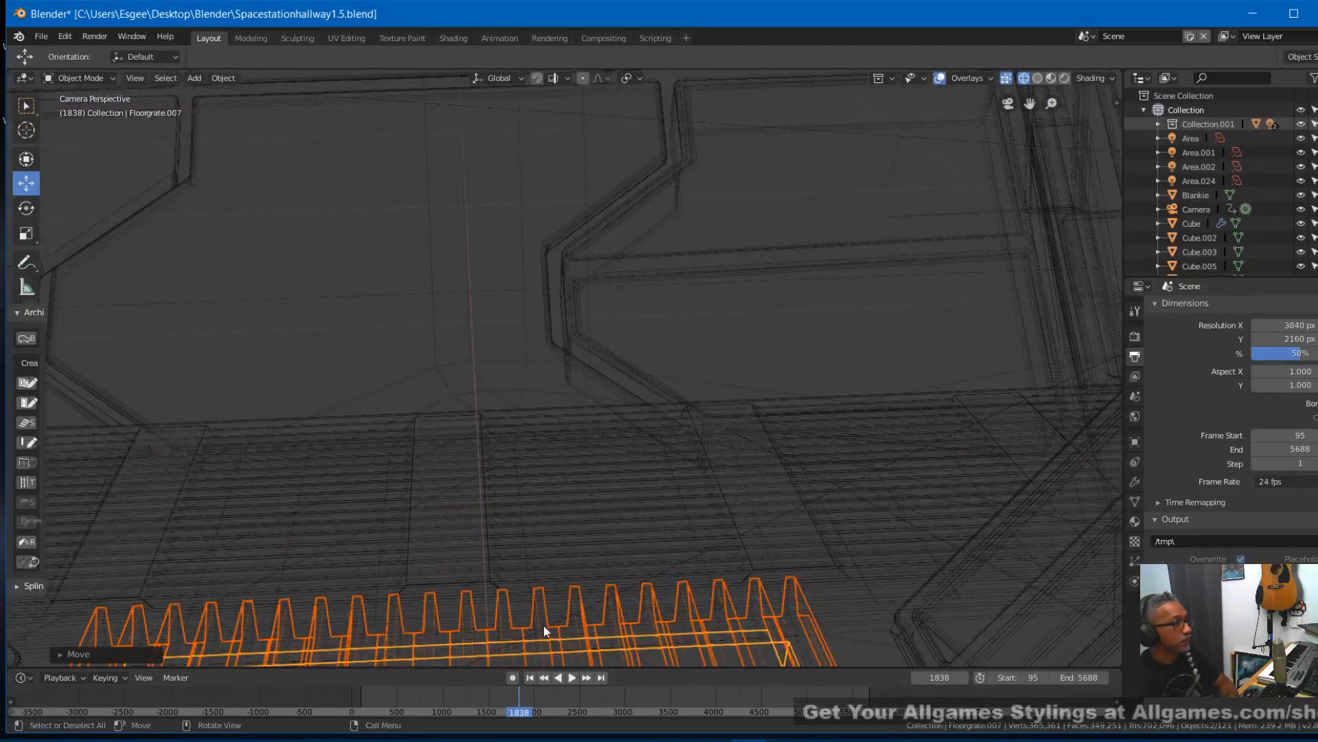
right_drag(518, 695, 505, 705)
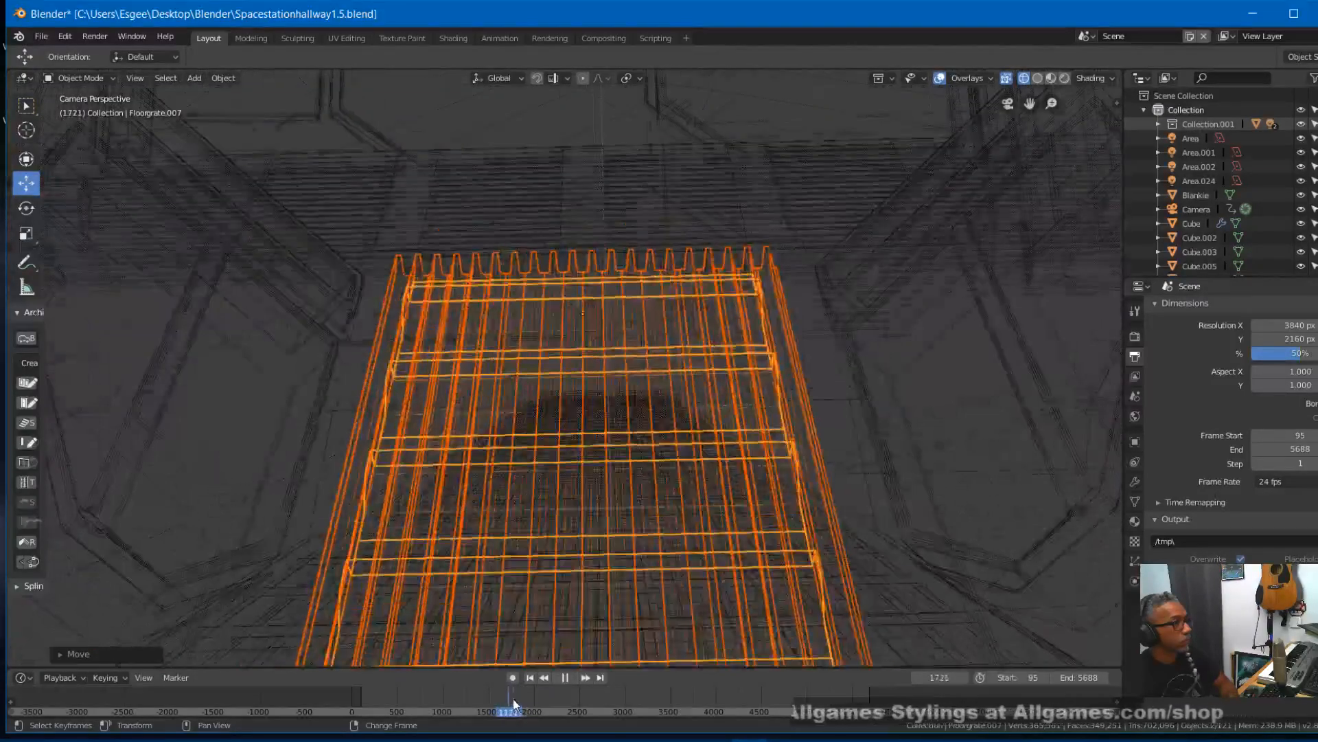
key(space)
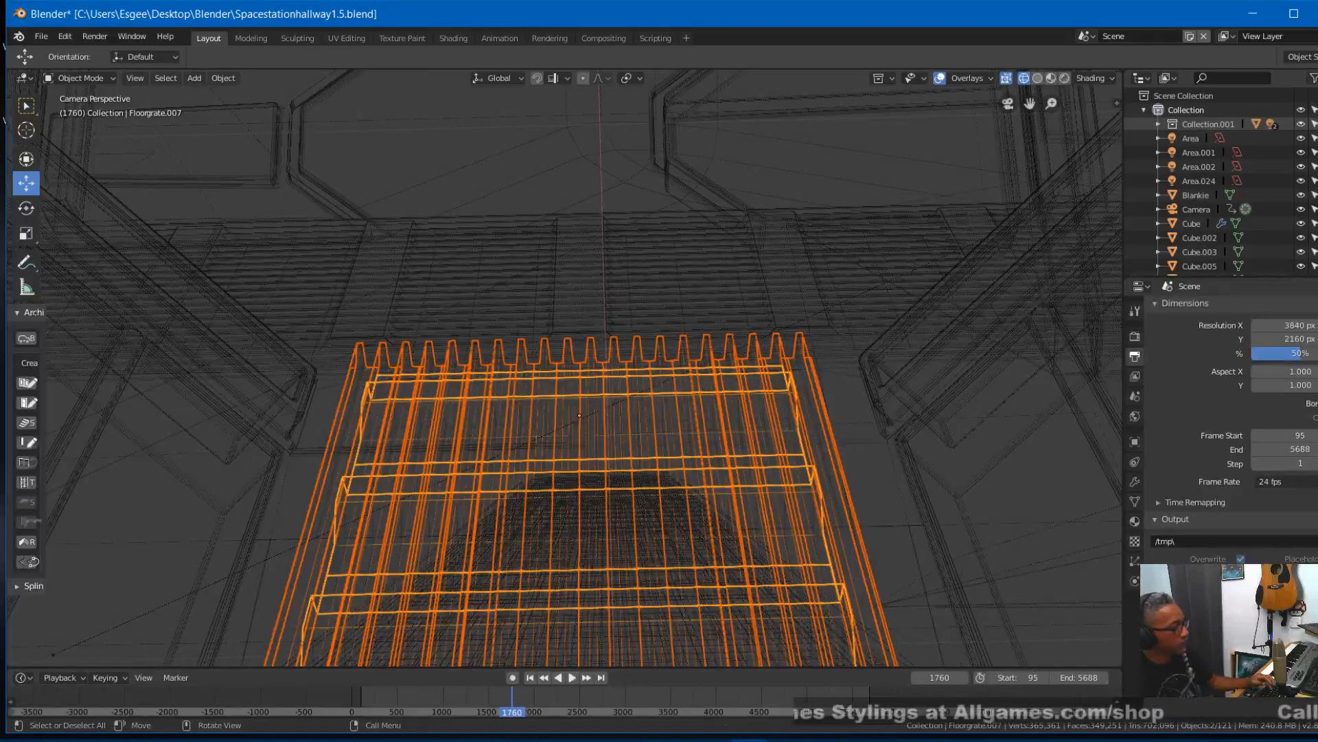
key(s)
key(x)
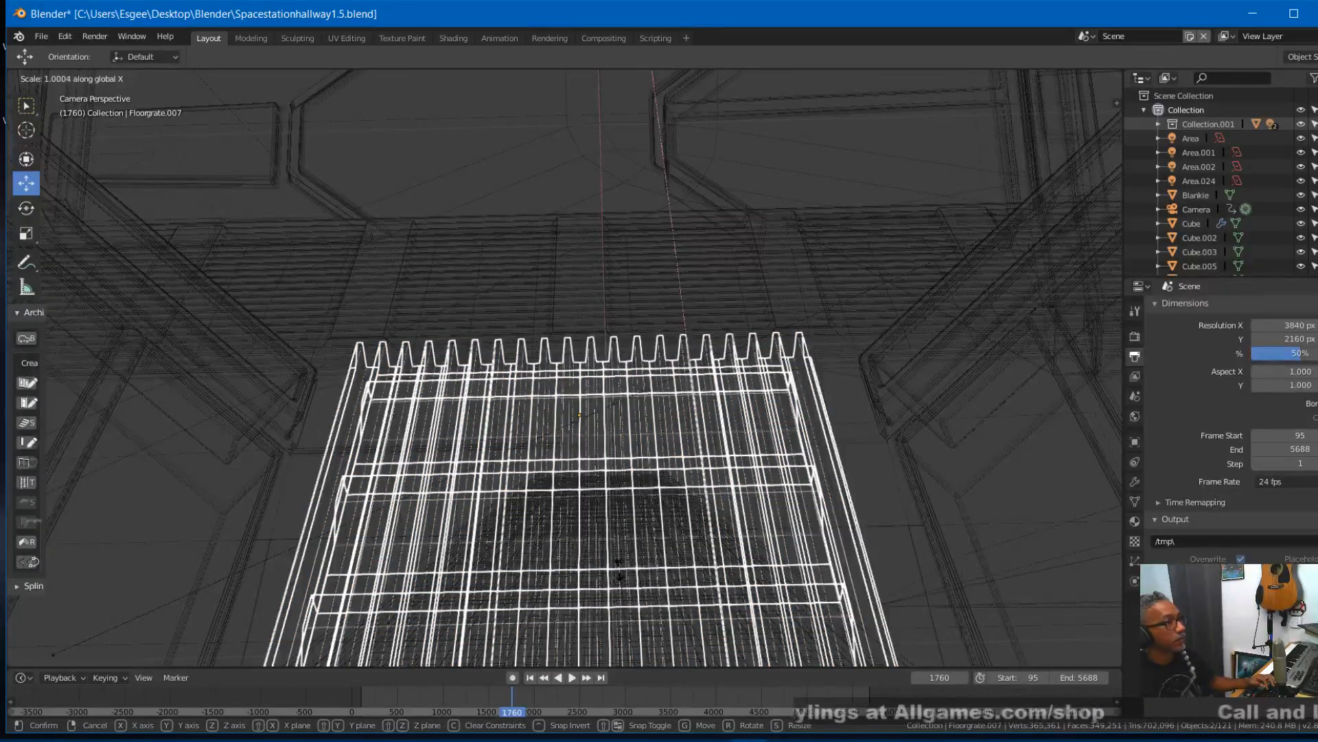
click(575, 599)
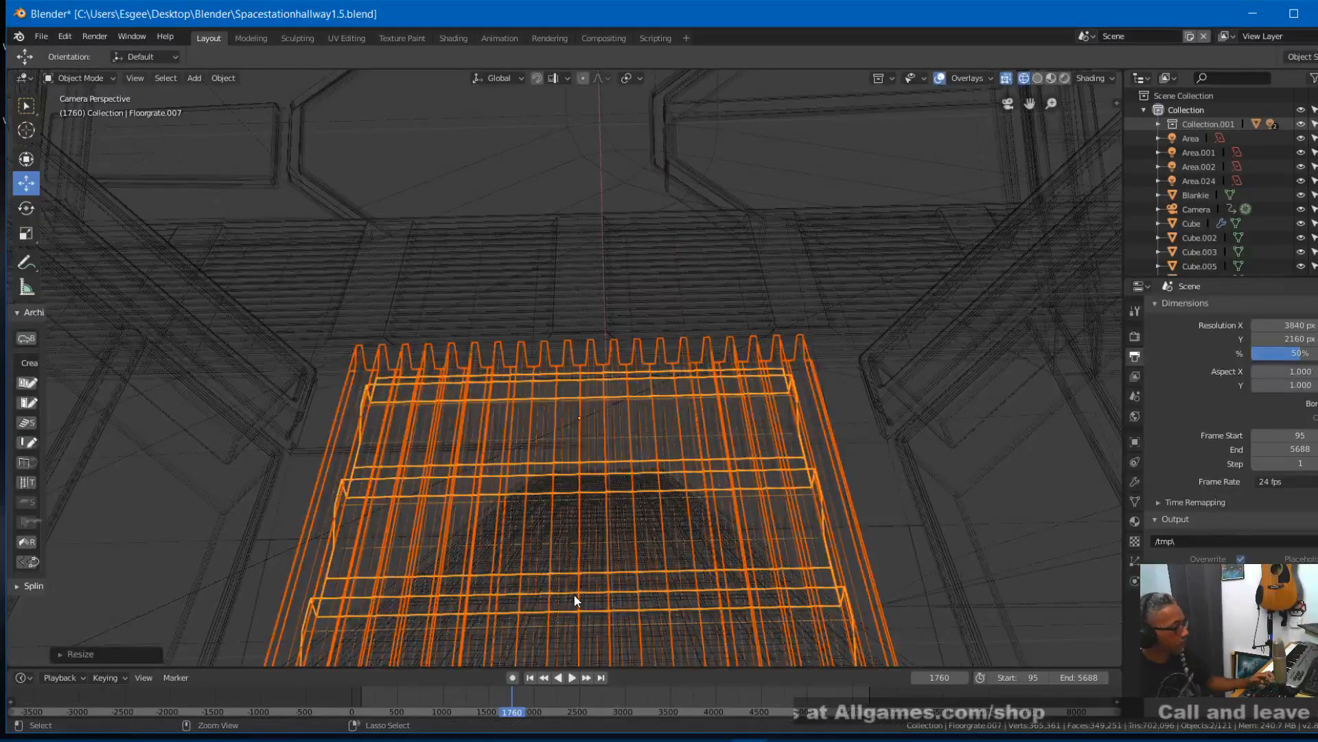
- Scale the duplicated hallway grates to about 1.2 along Y and shift them about -0.02 m along Y between the walls
key(s)
key(y)
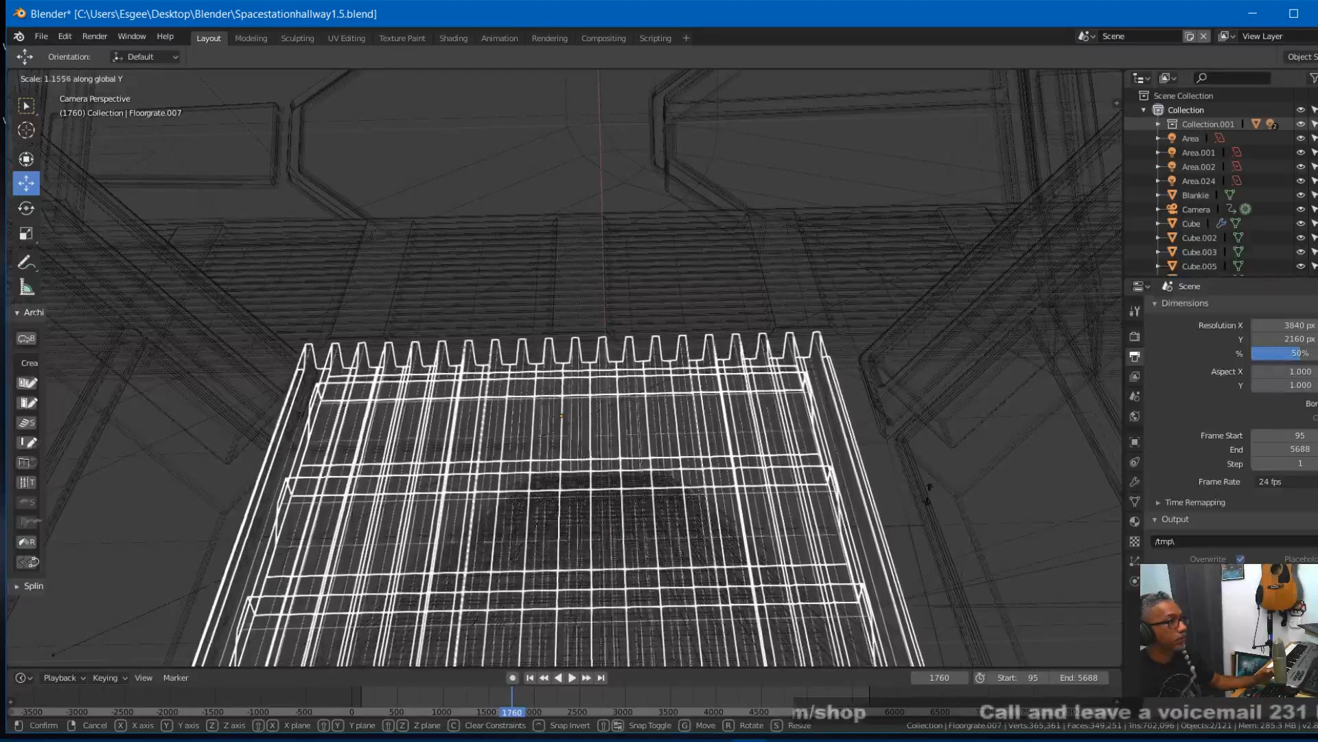
click(998, 413)
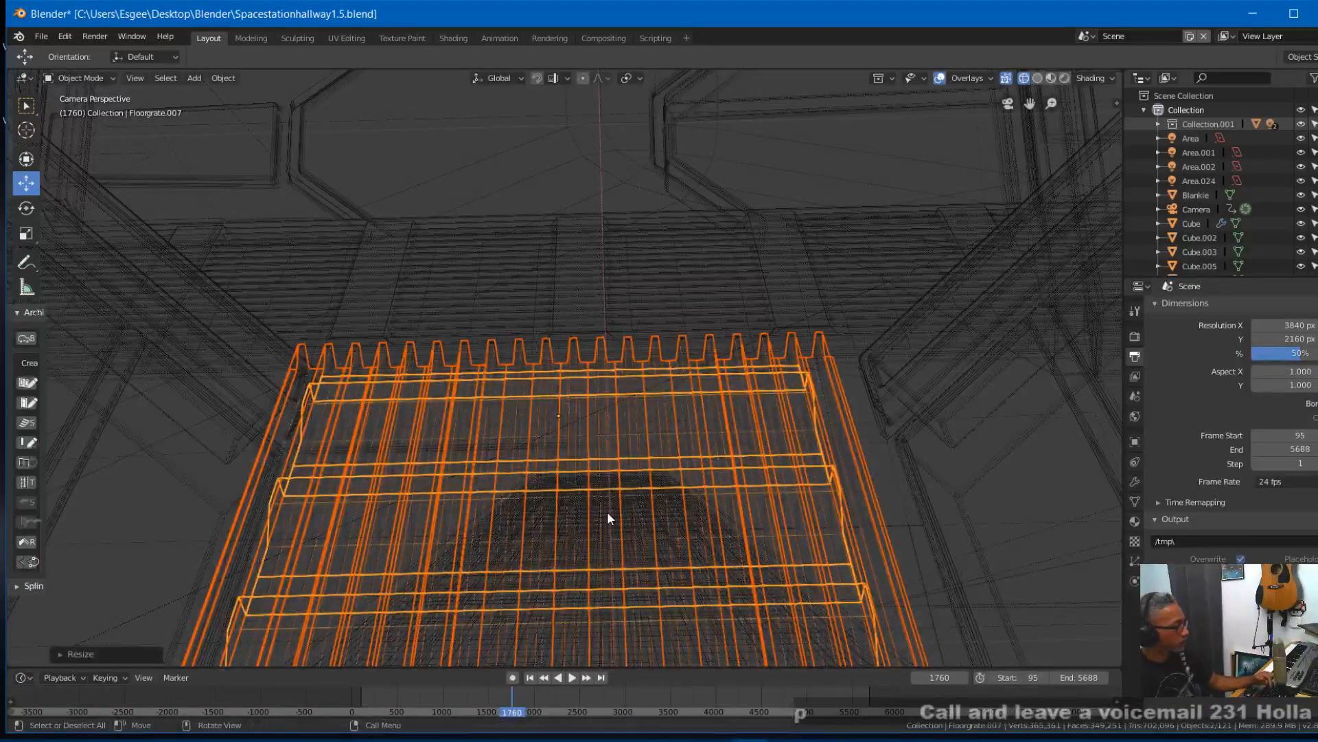
key(g)
key(y)
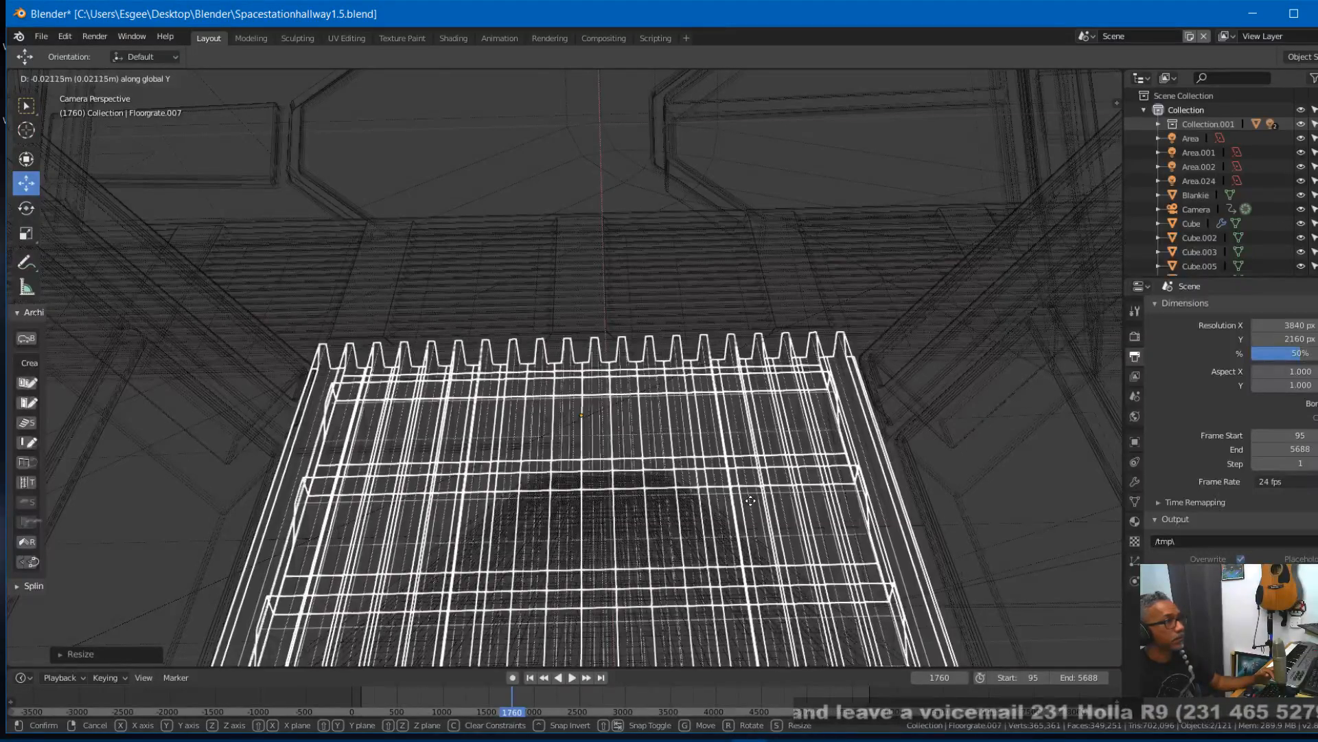
click(765, 499)
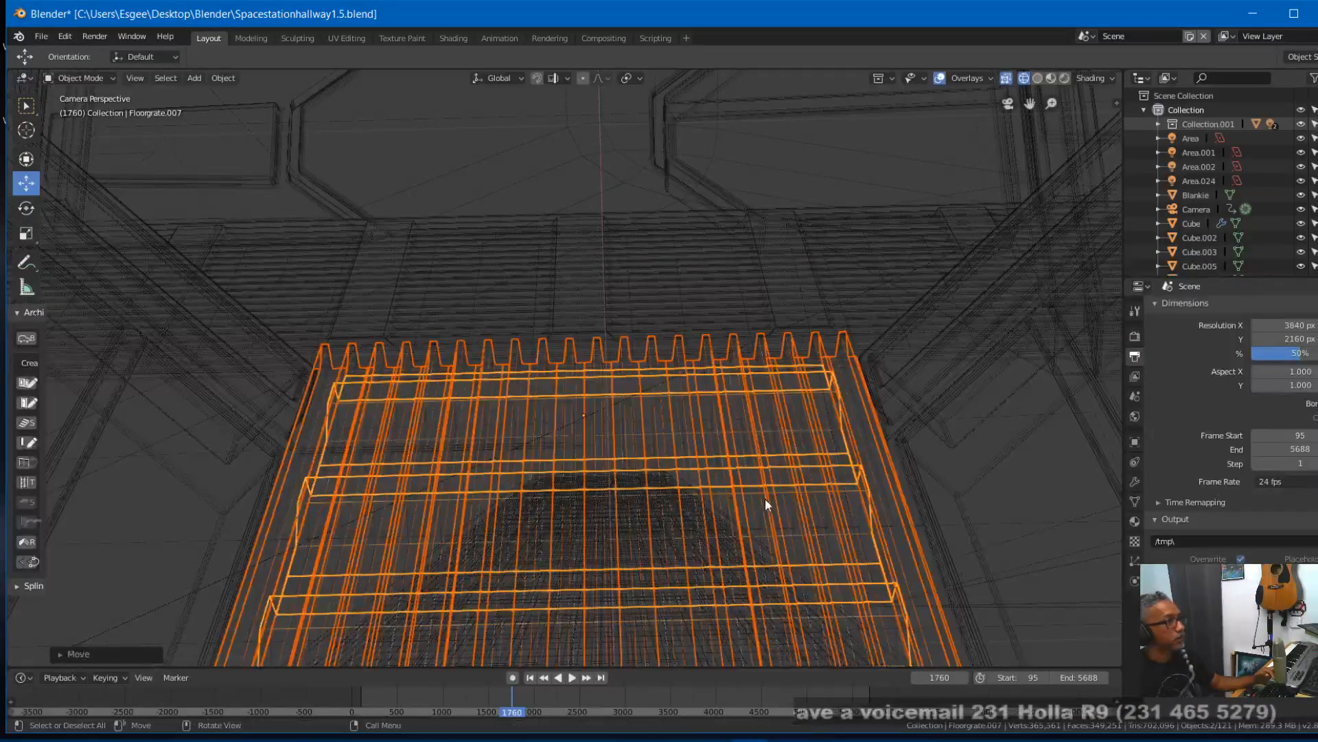
- Inspect the widened hallway grates and their junction with the crossing grates in solid and material preview shading
click(1038, 78)
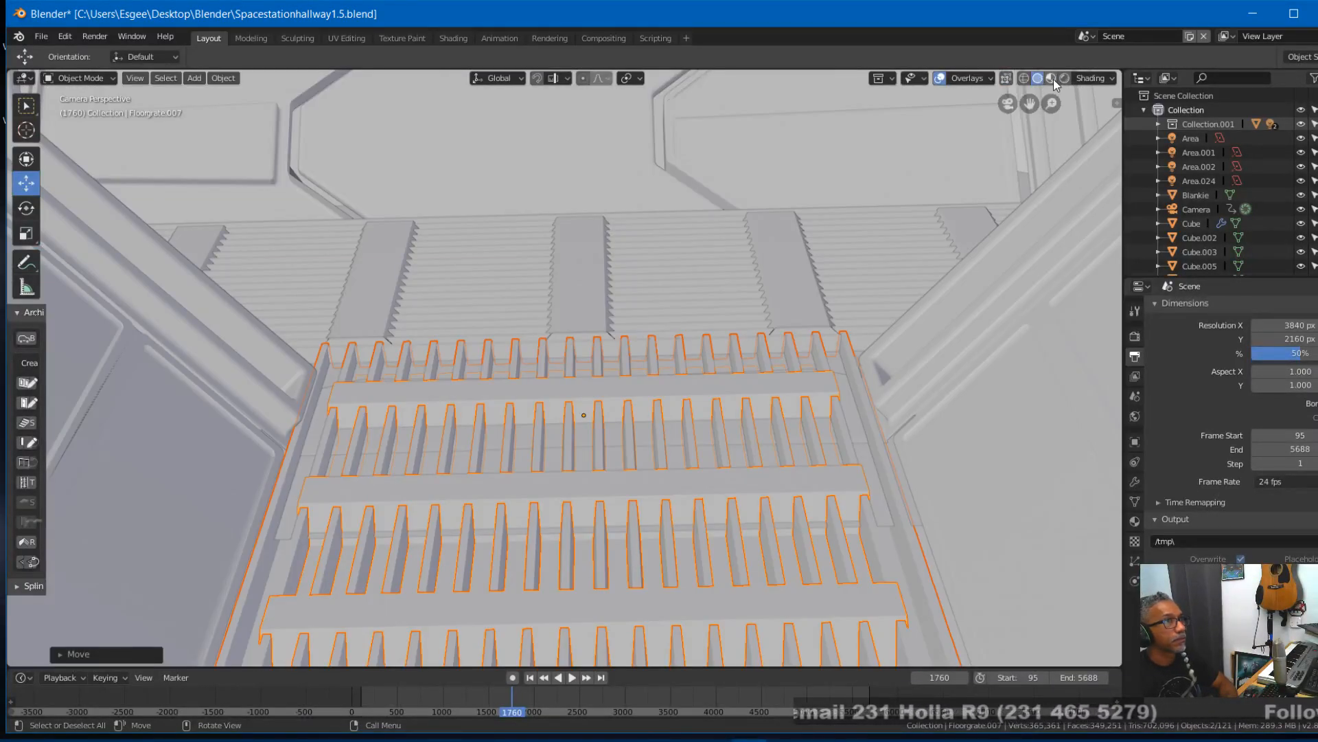
click(1052, 80)
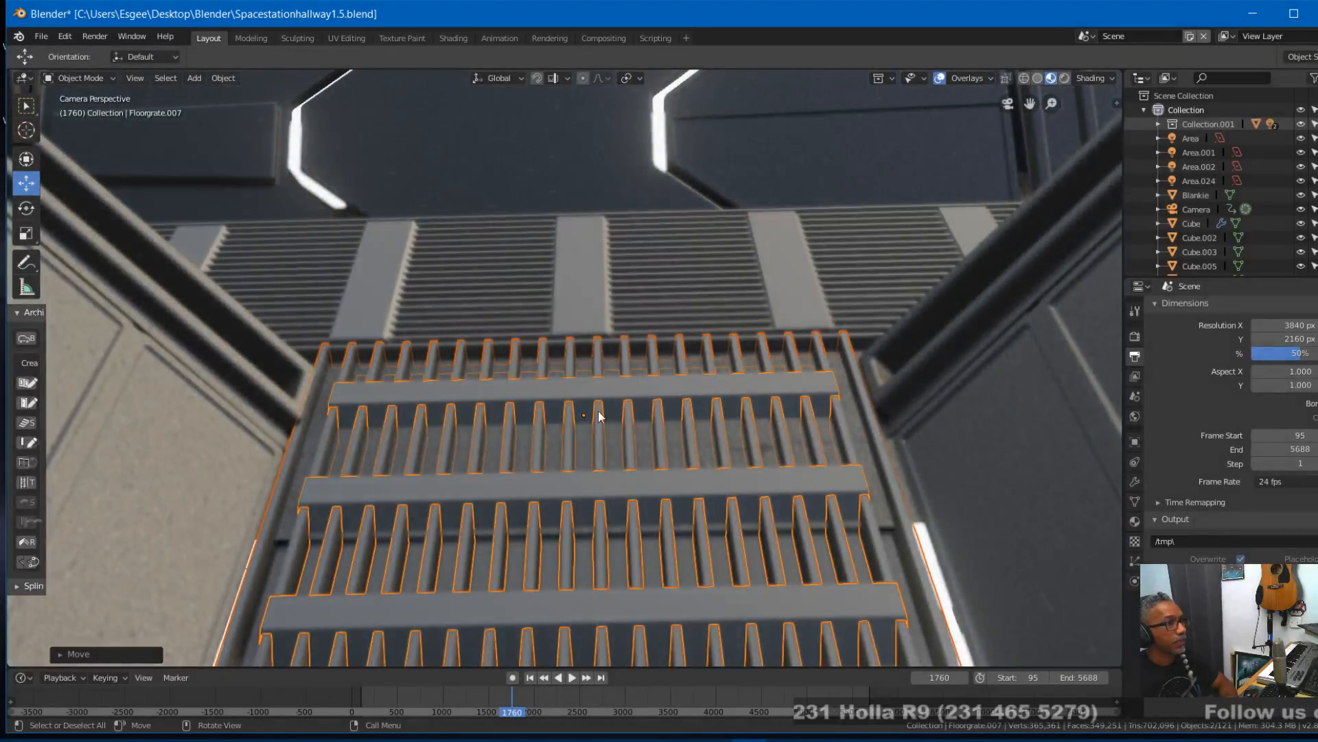
click(868, 458)
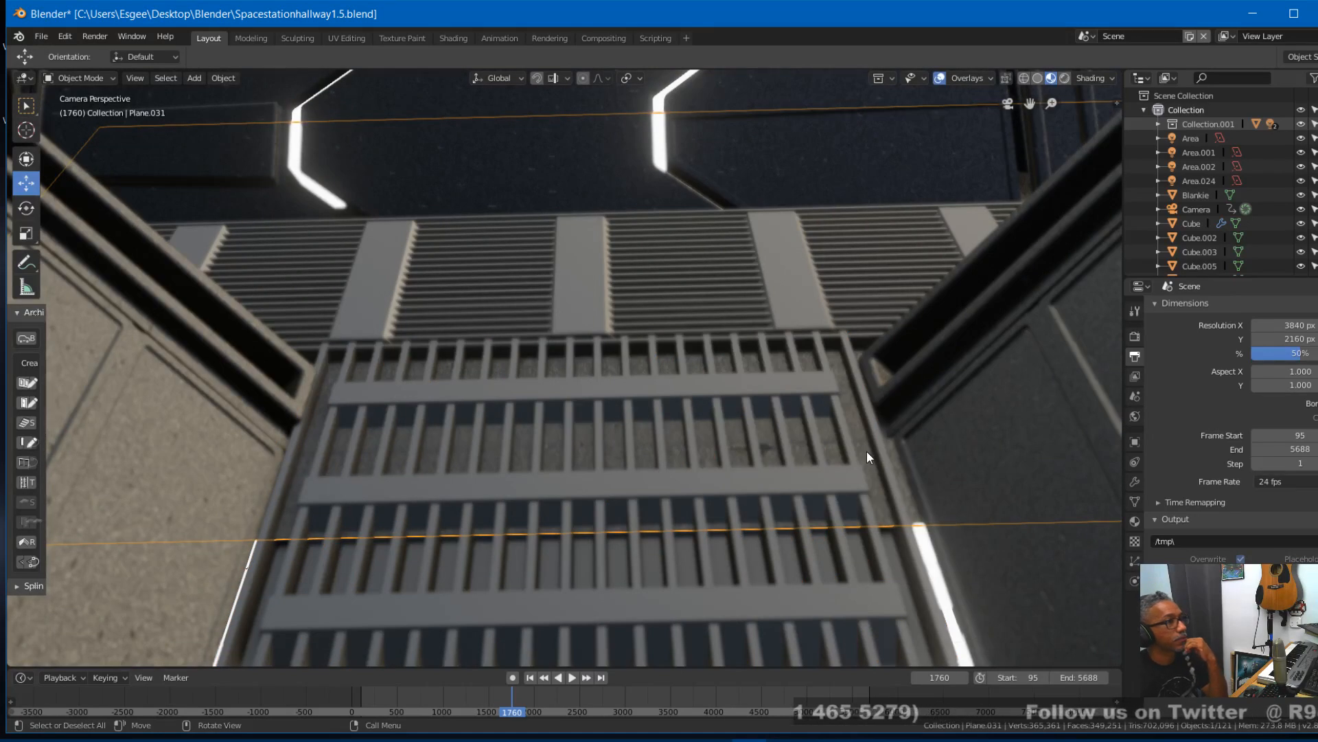
- Select the large plane Plane.031 beneath the hallway grates and lower it along Z
click(867, 452)
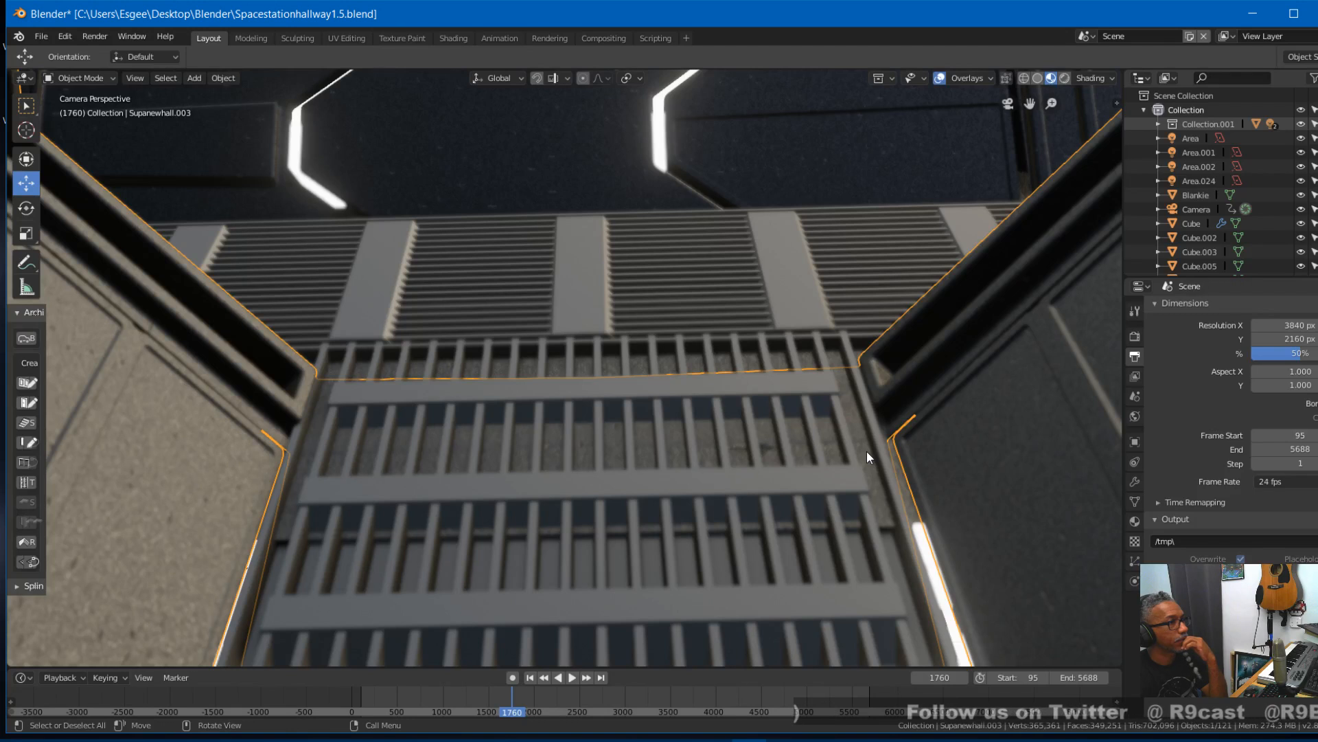
click(867, 452)
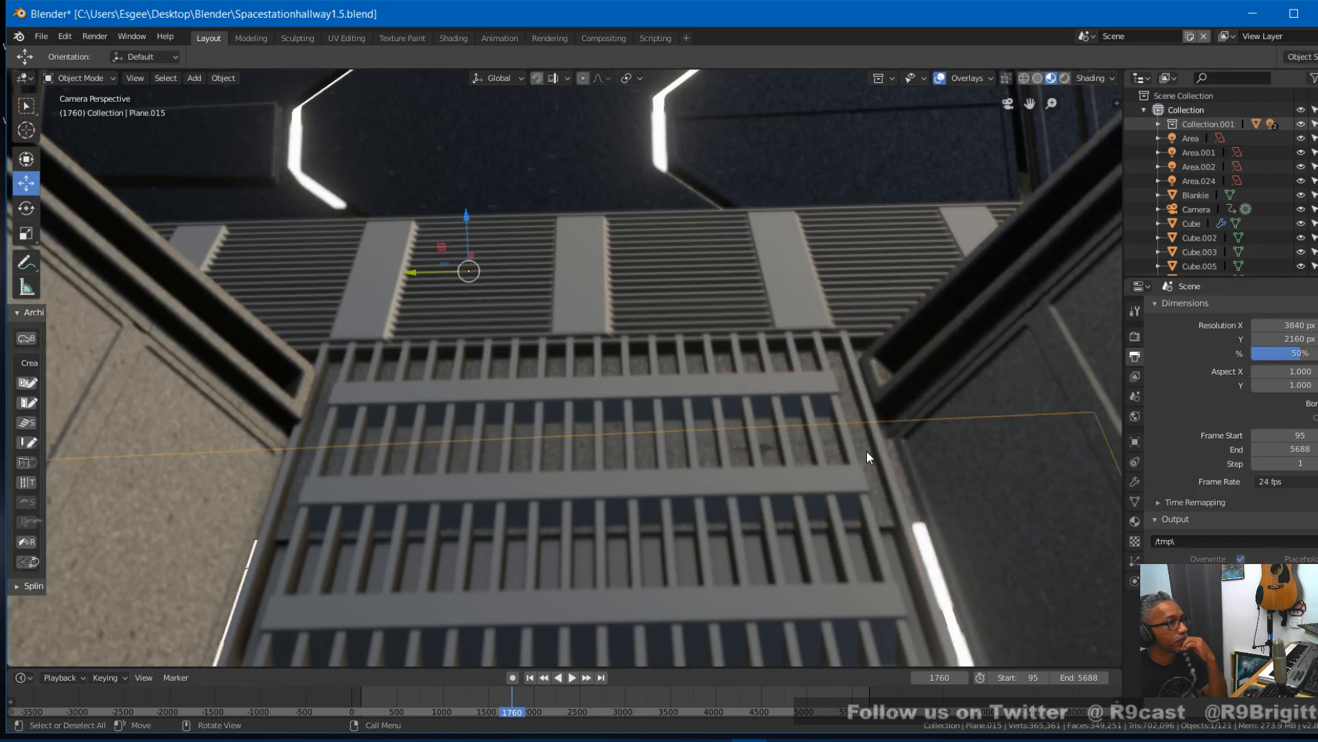
click(867, 451)
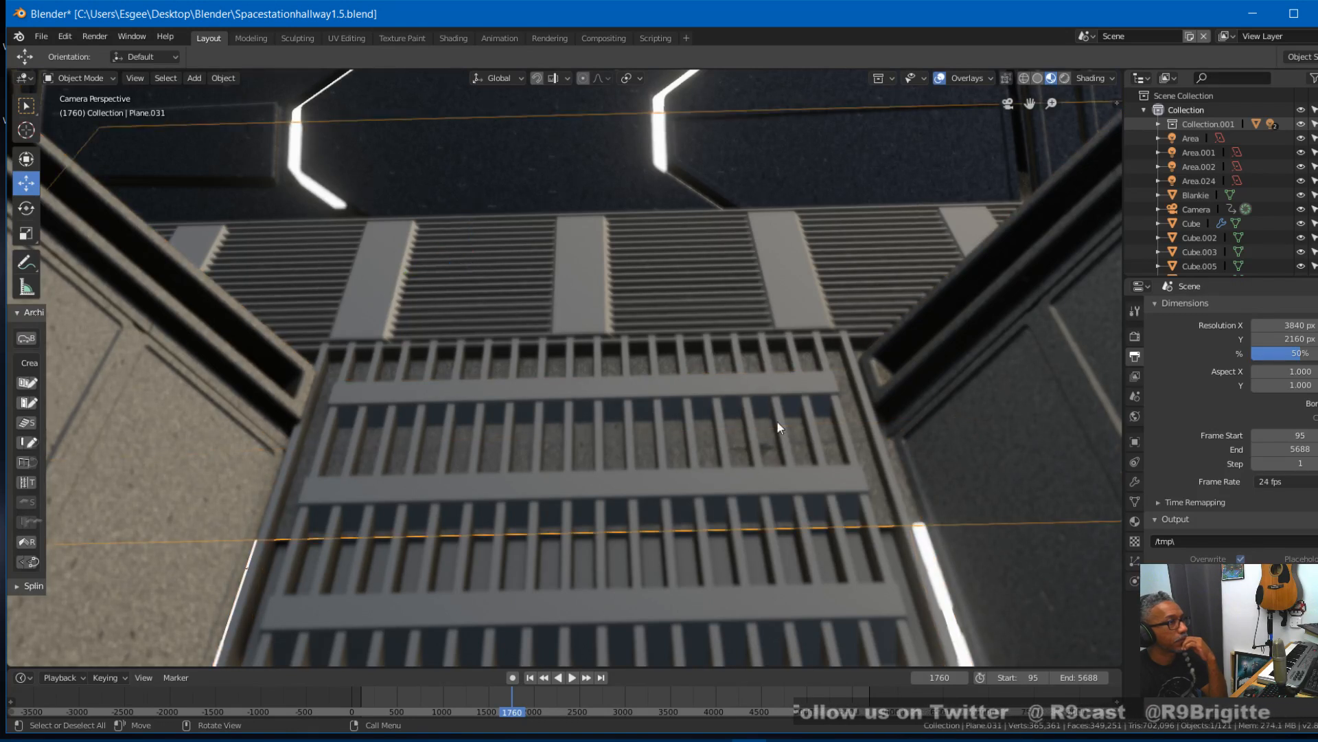
key(g)
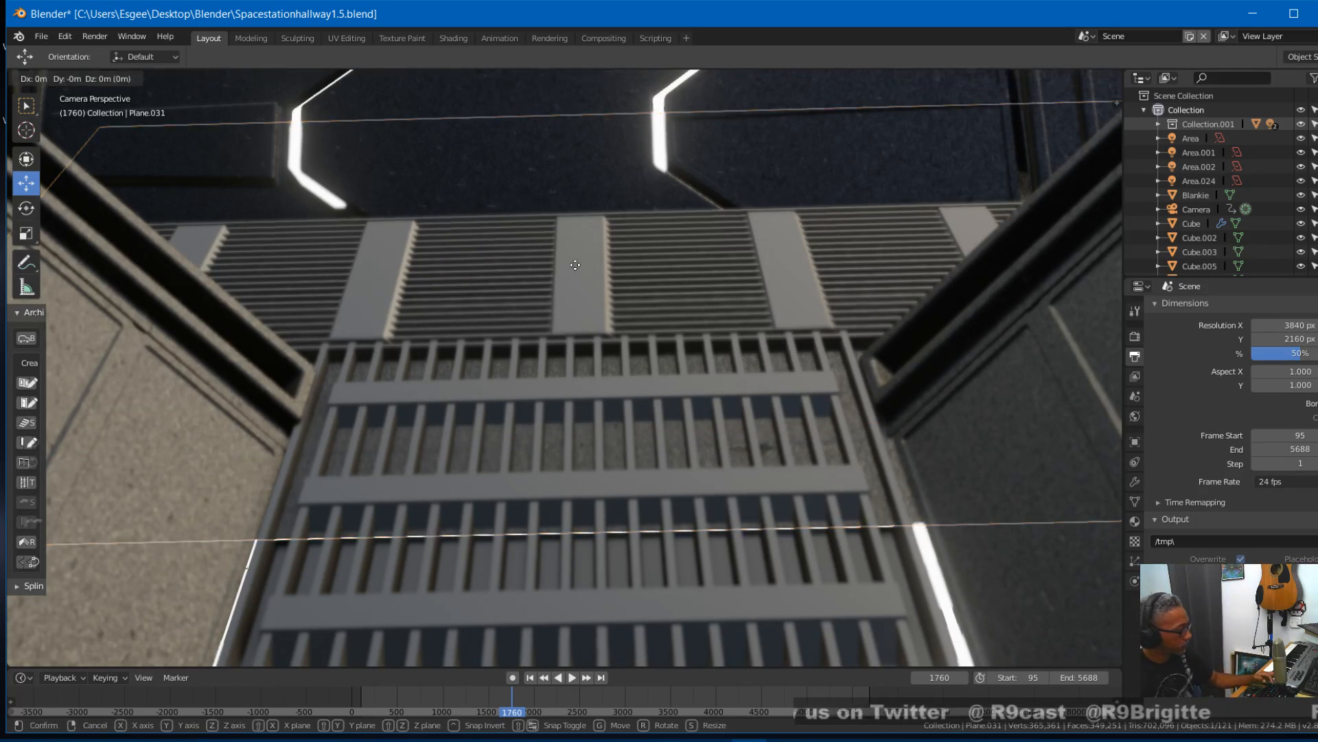
key(z)
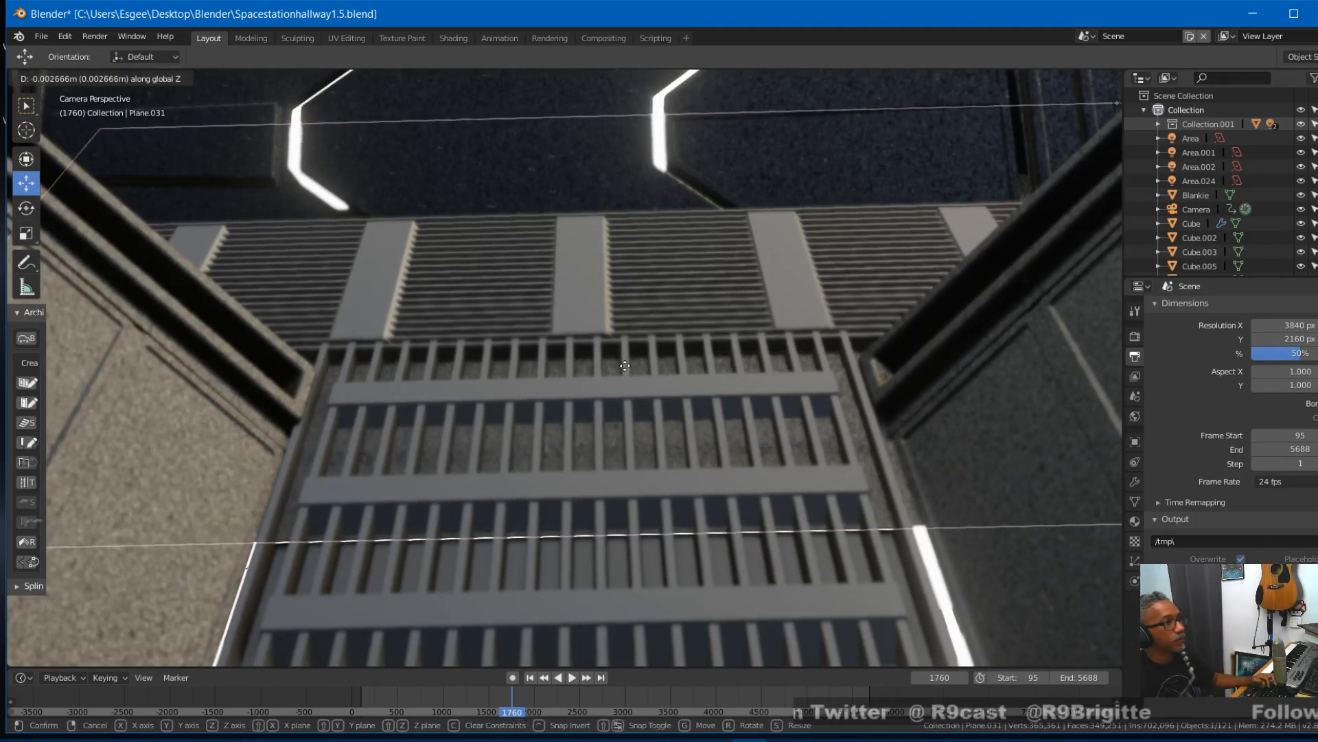
click(785, 644)
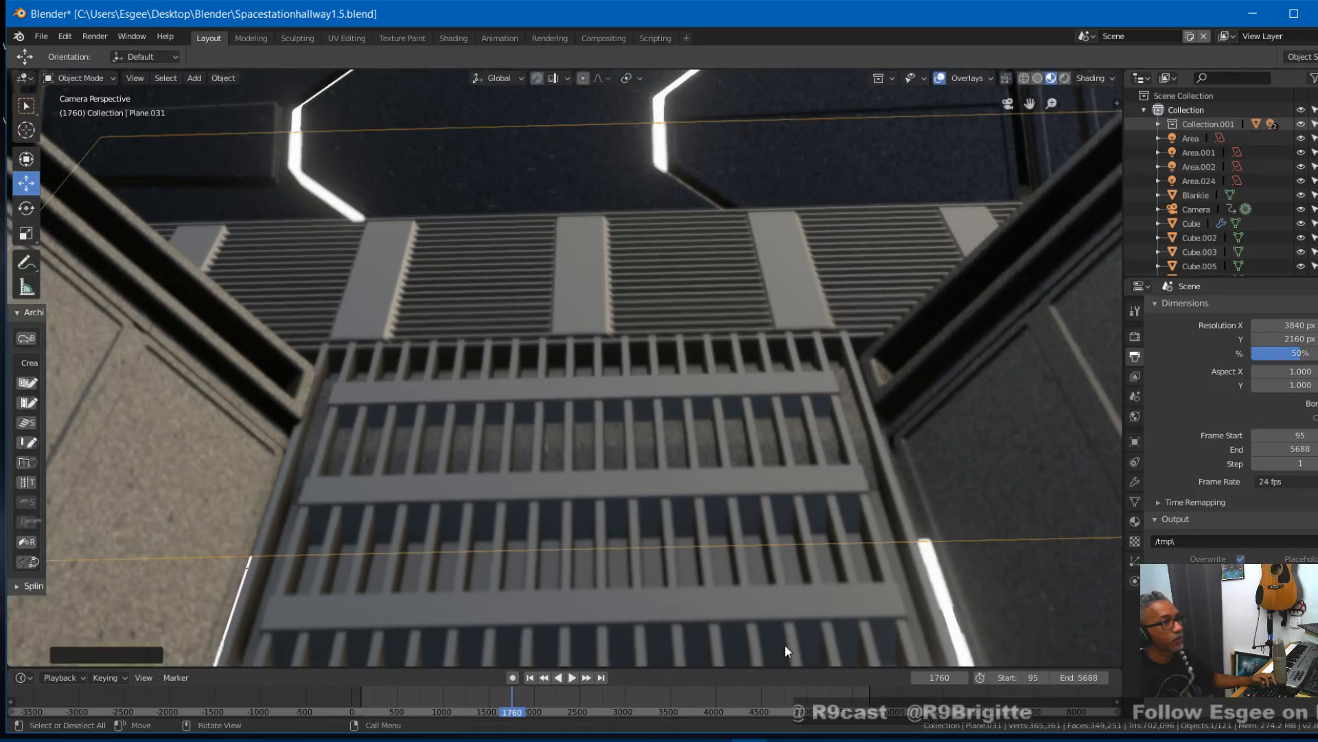
- Lower the two floor faces of Supanewhall.003 beneath the grates along Z in Edit Mode and return to Object Mode
click(848, 401)
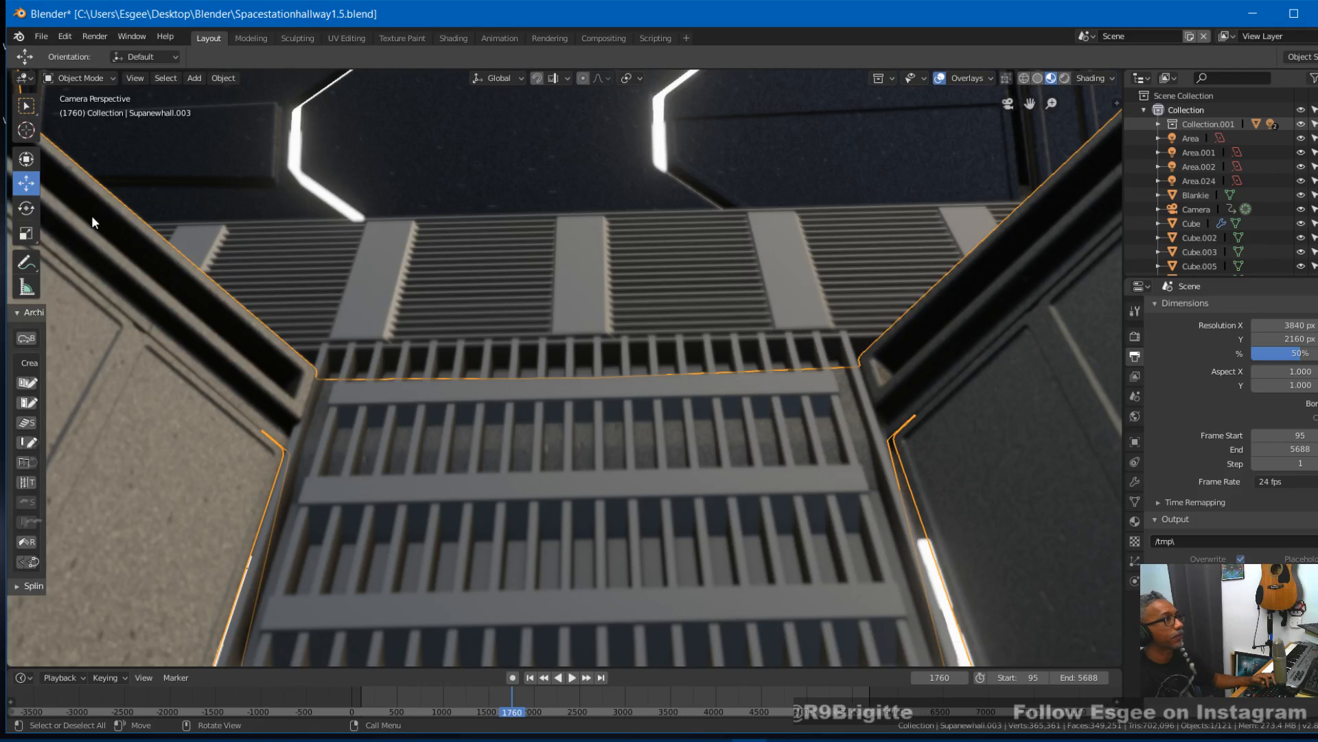
click(112, 77)
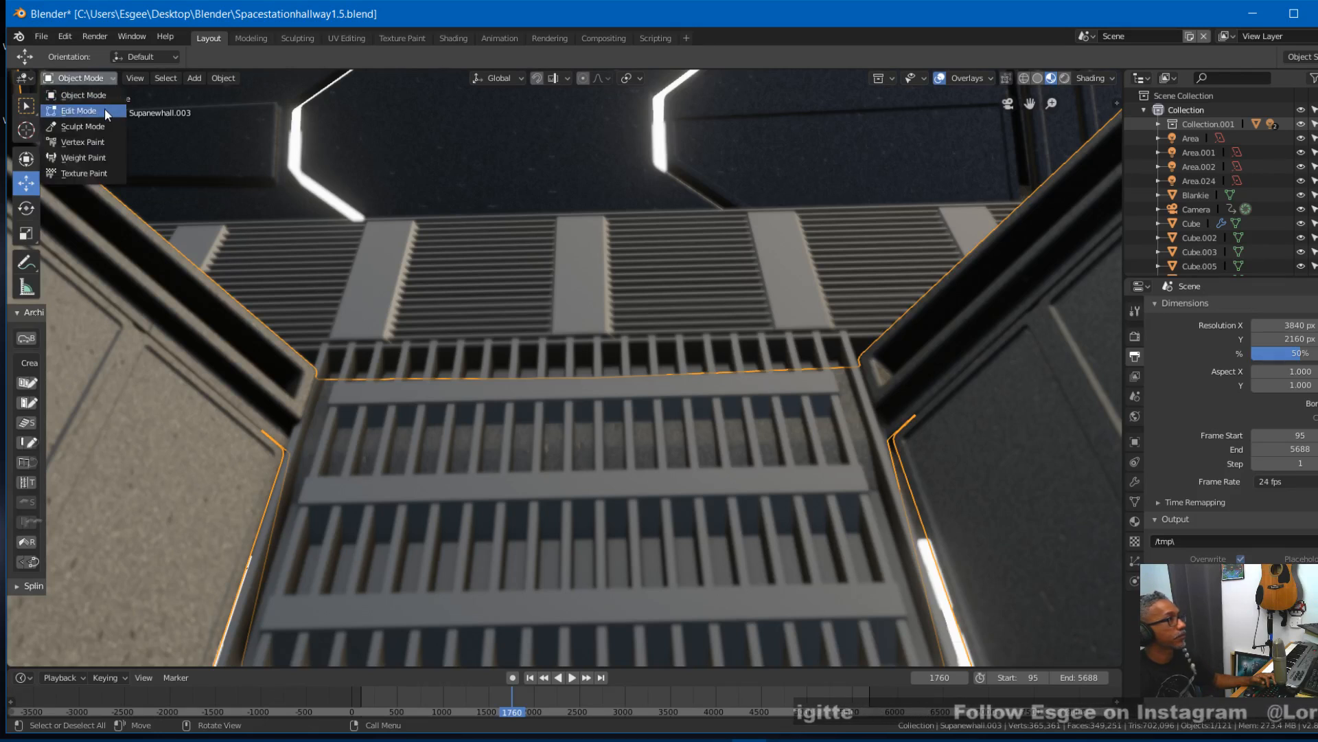
click(104, 109)
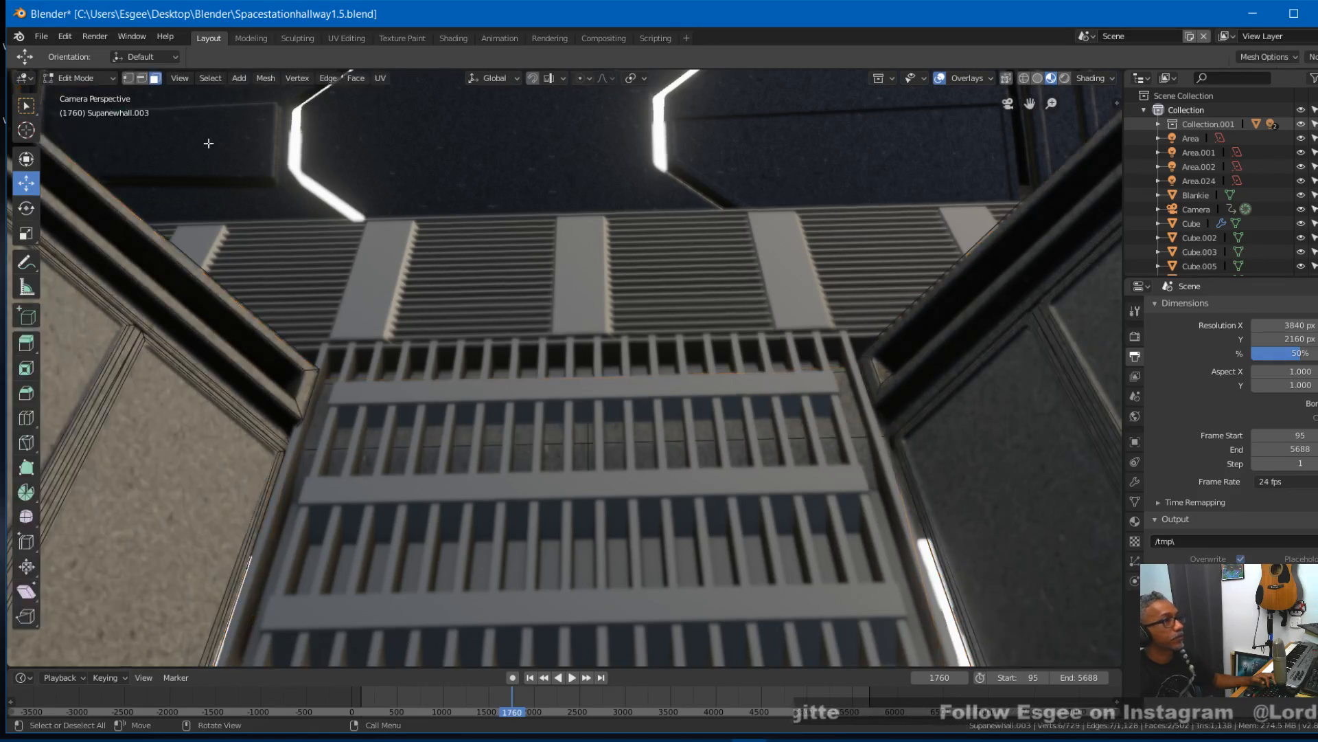
click(854, 417)
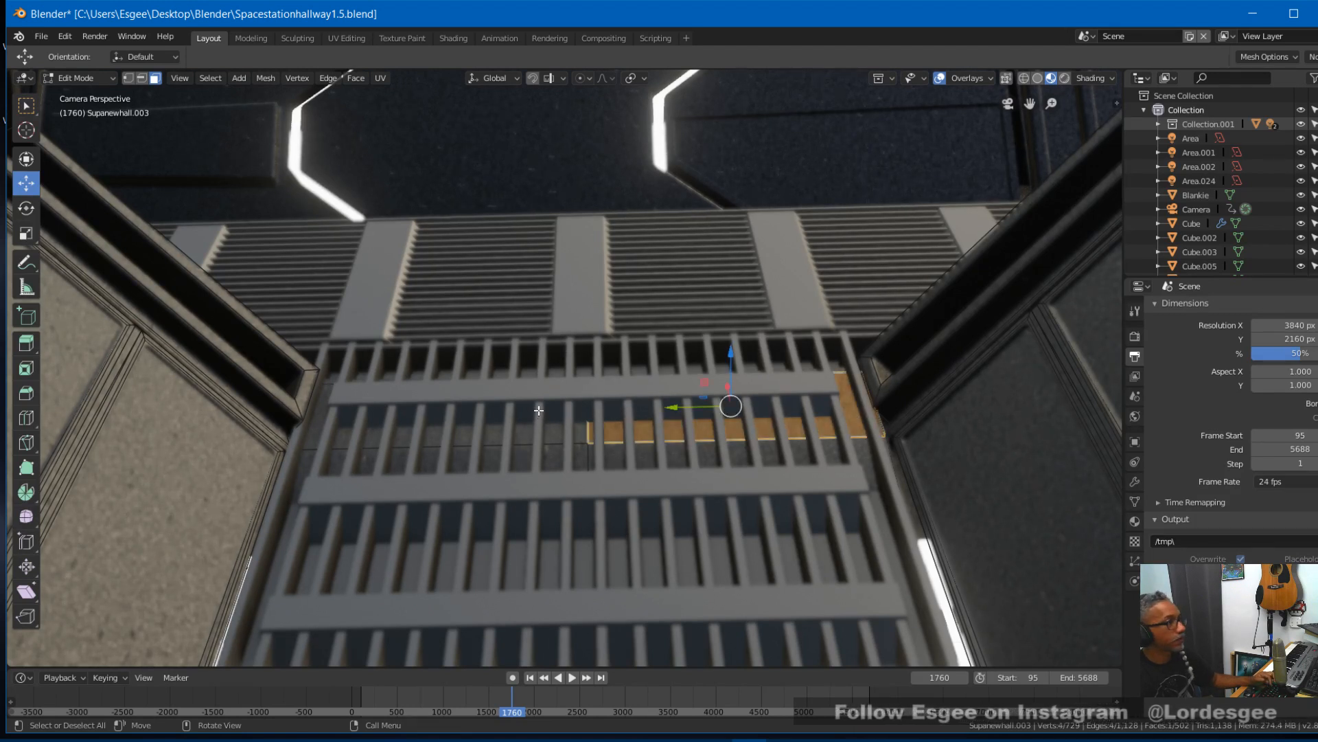
shift+click(540, 422)
drag(588, 357, 720, 376)
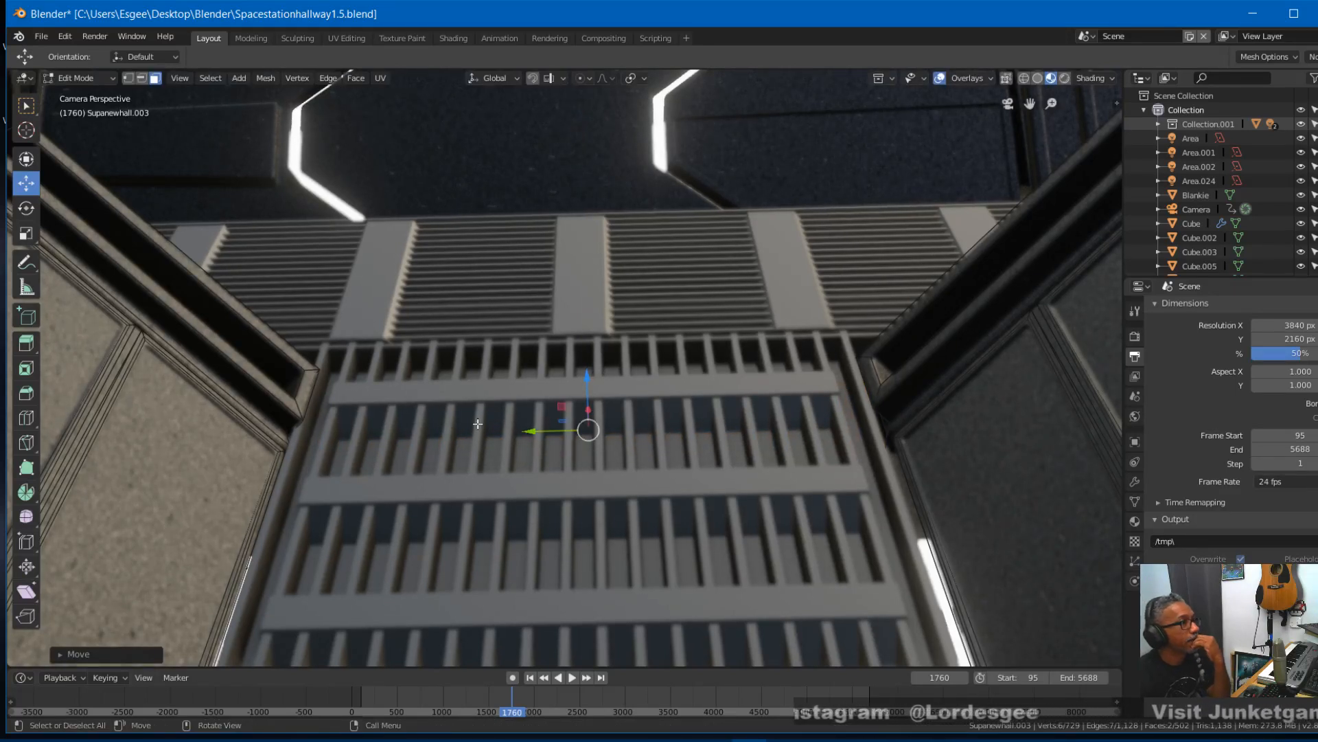
click(77, 77)
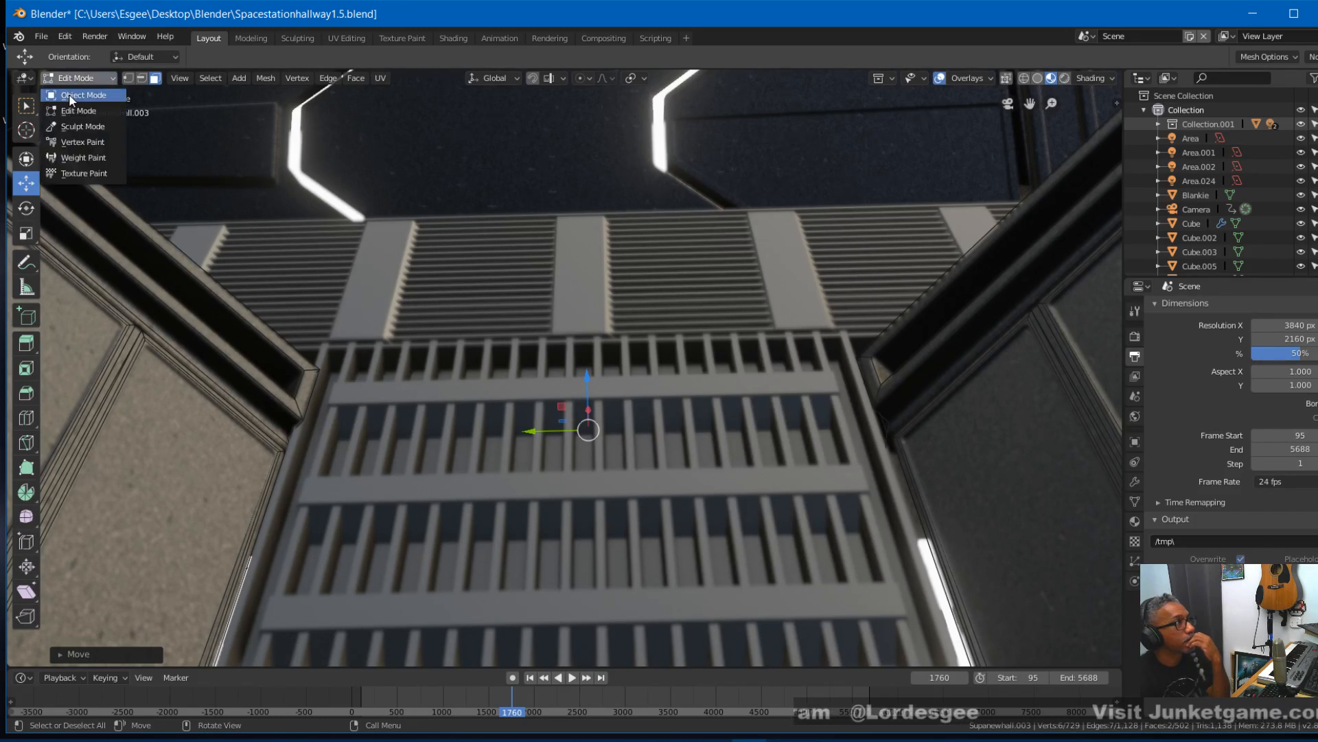
click(71, 100)
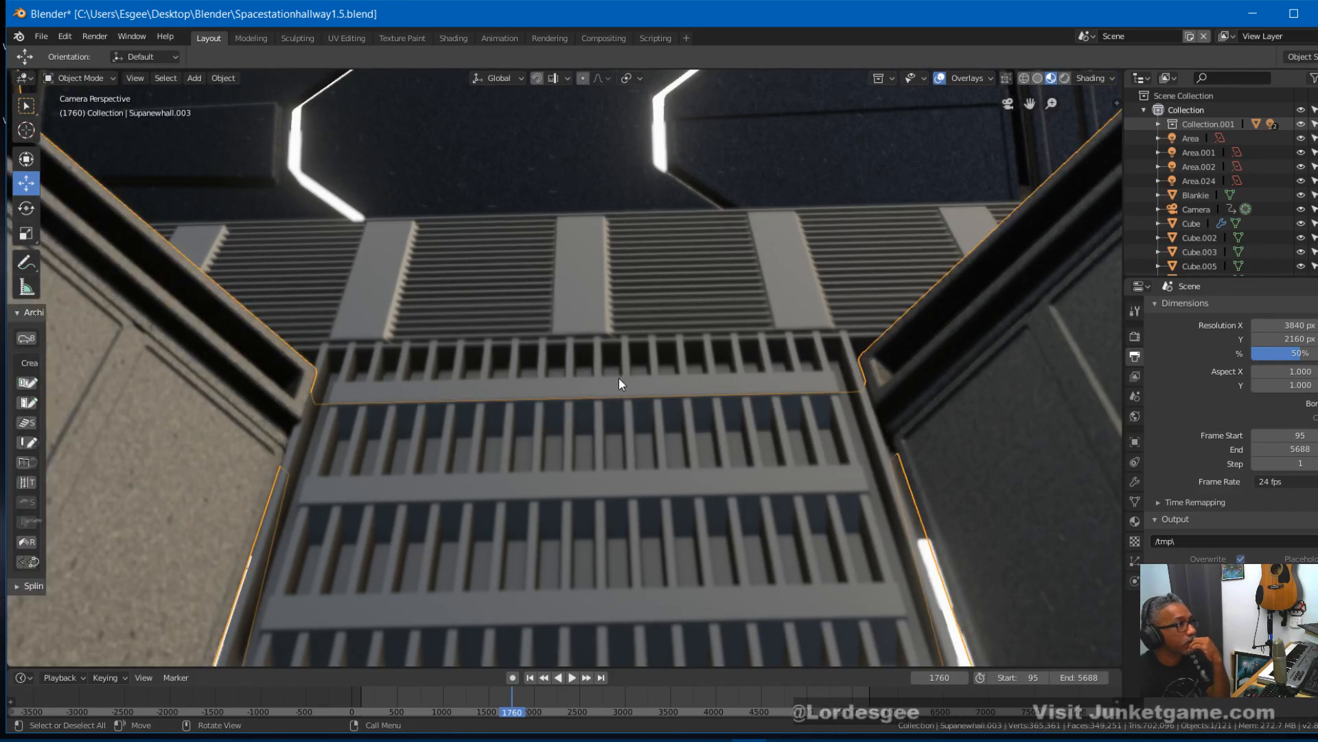
- Select the hallway grate slats together with their crossbars and move them slightly along X
click(613, 429)
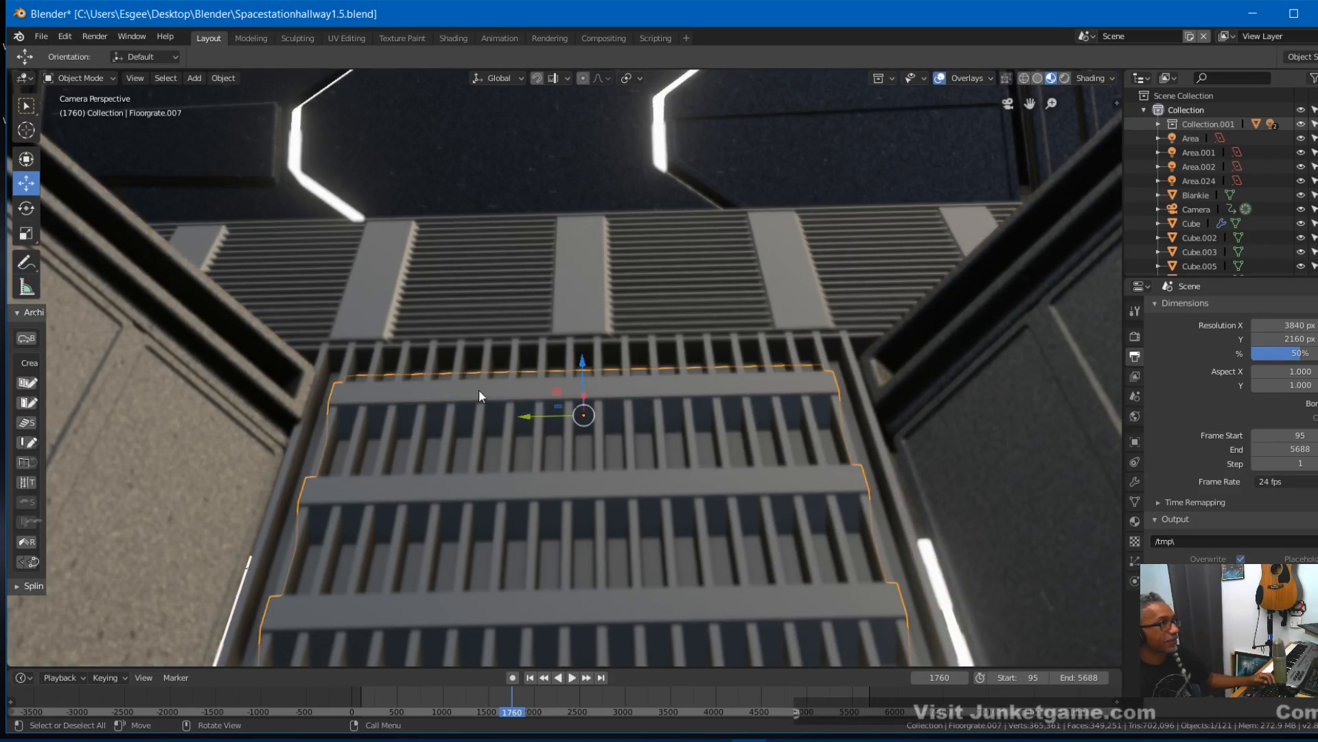
shift+click(478, 429)
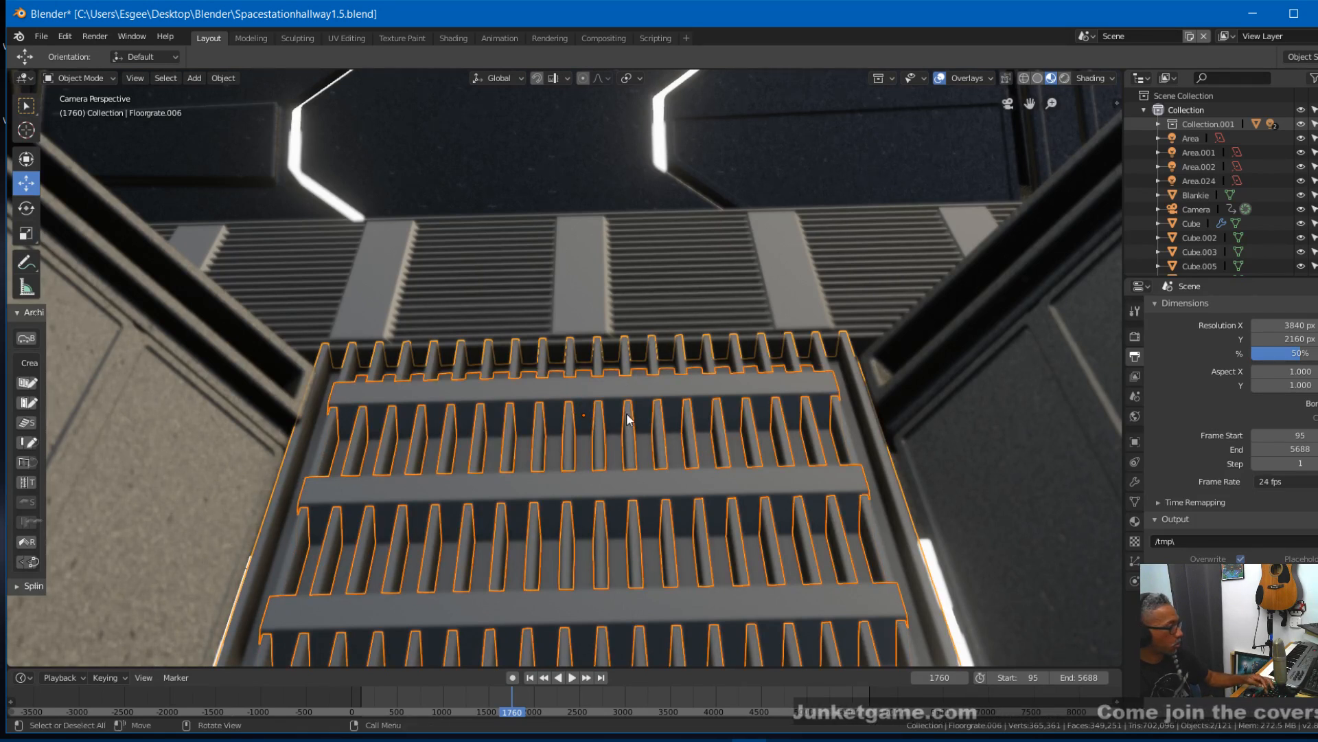
key(g)
key(x)
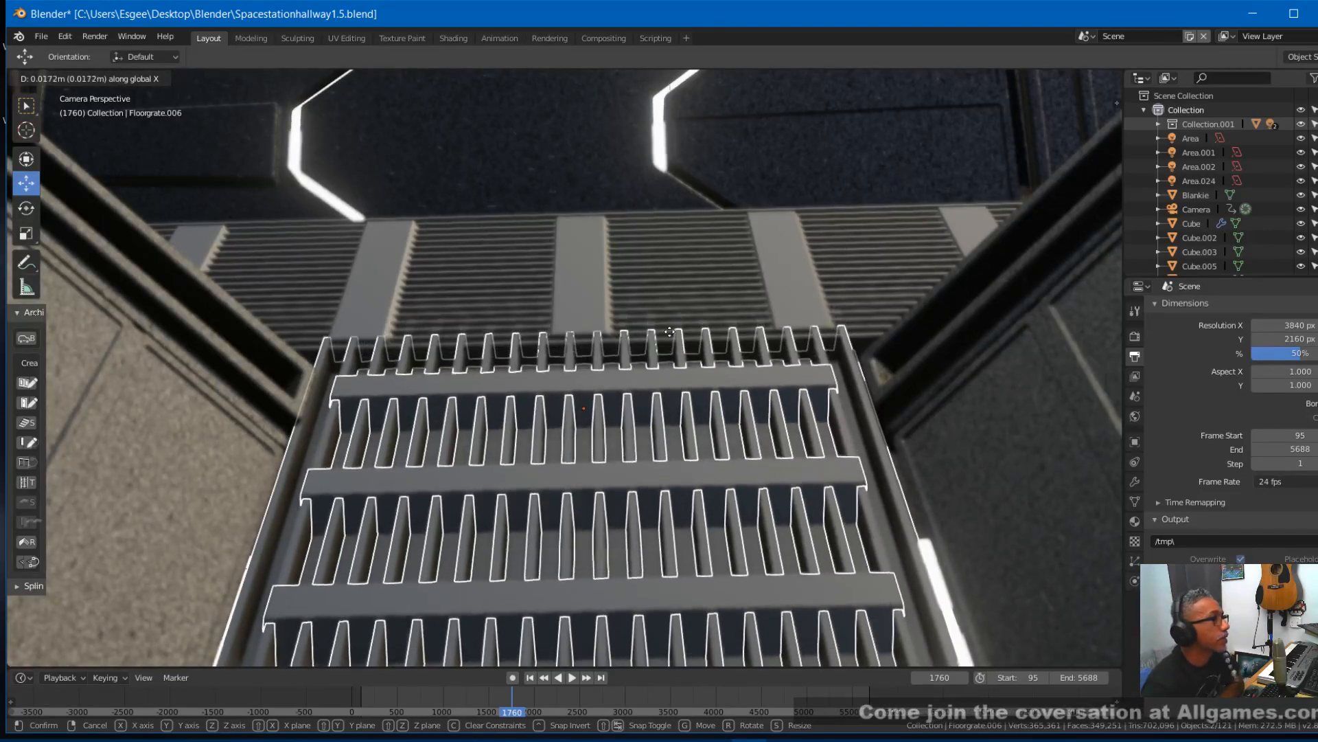
click(679, 412)
- Leave the camera view and examine the moved hallway grates from several angles, including the joint between neighbouring grate sections
key(KP_0)
mouse_move(694, 410)
middle_down()
mouse_move(691, 476)
mouse_move(701, 429)
middle_up()
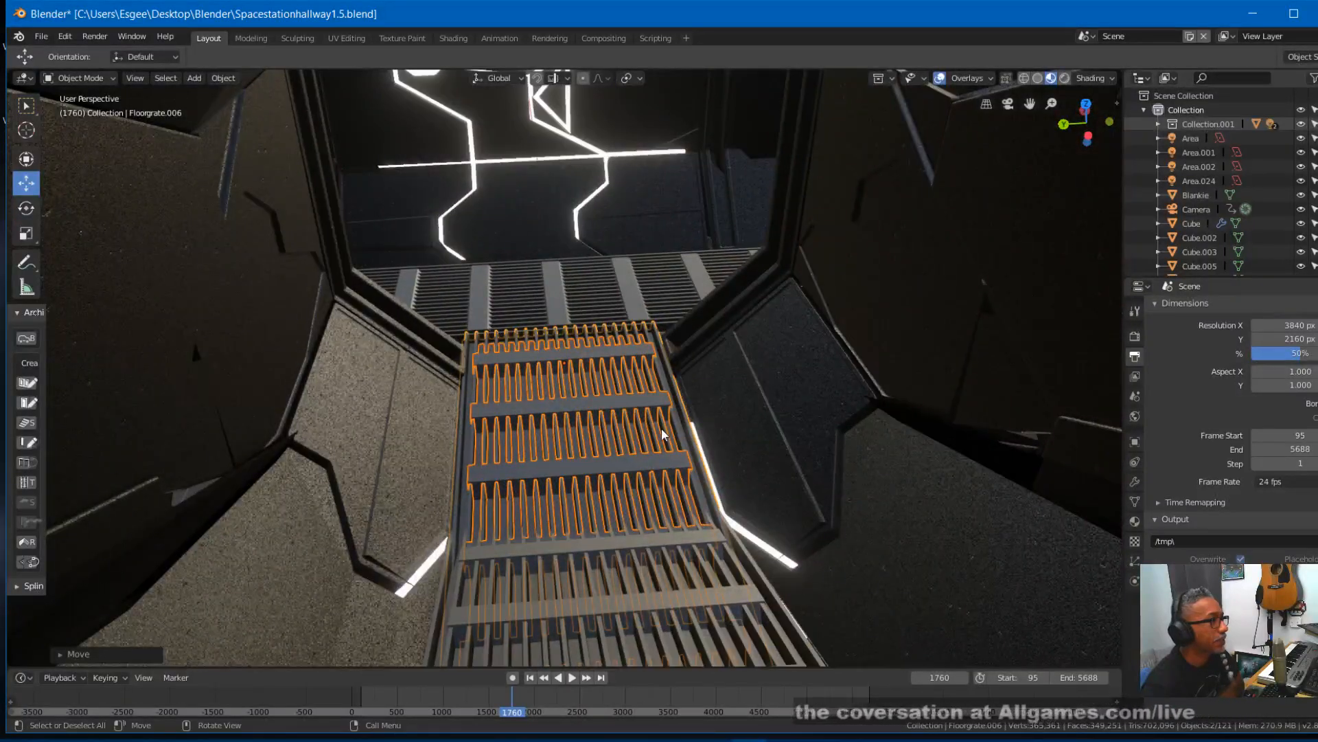
scroll(625, 437, up, 3)
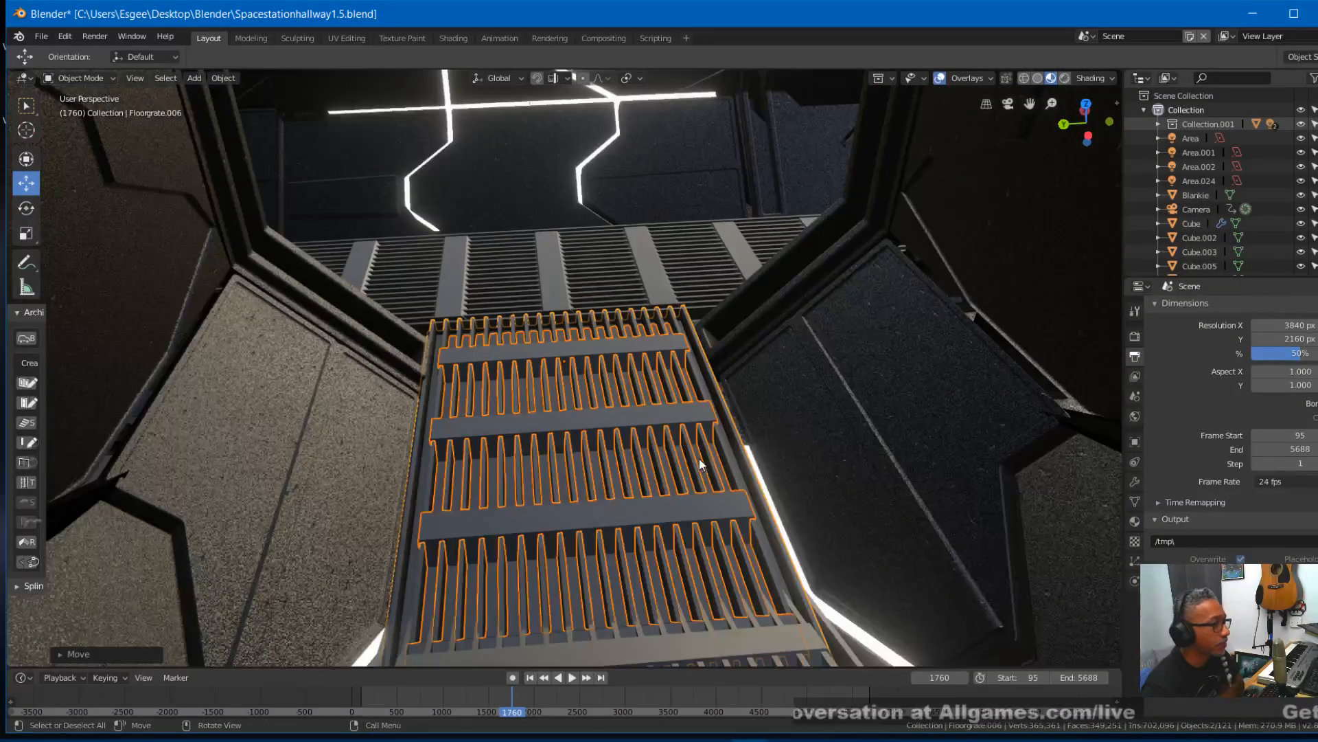
mouse_move(700, 460)
middle_down()
mouse_move(668, 468)
mouse_move(702, 449)
mouse_move(695, 467)
mouse_move(683, 463)
mouse_move(695, 453)
middle_up()
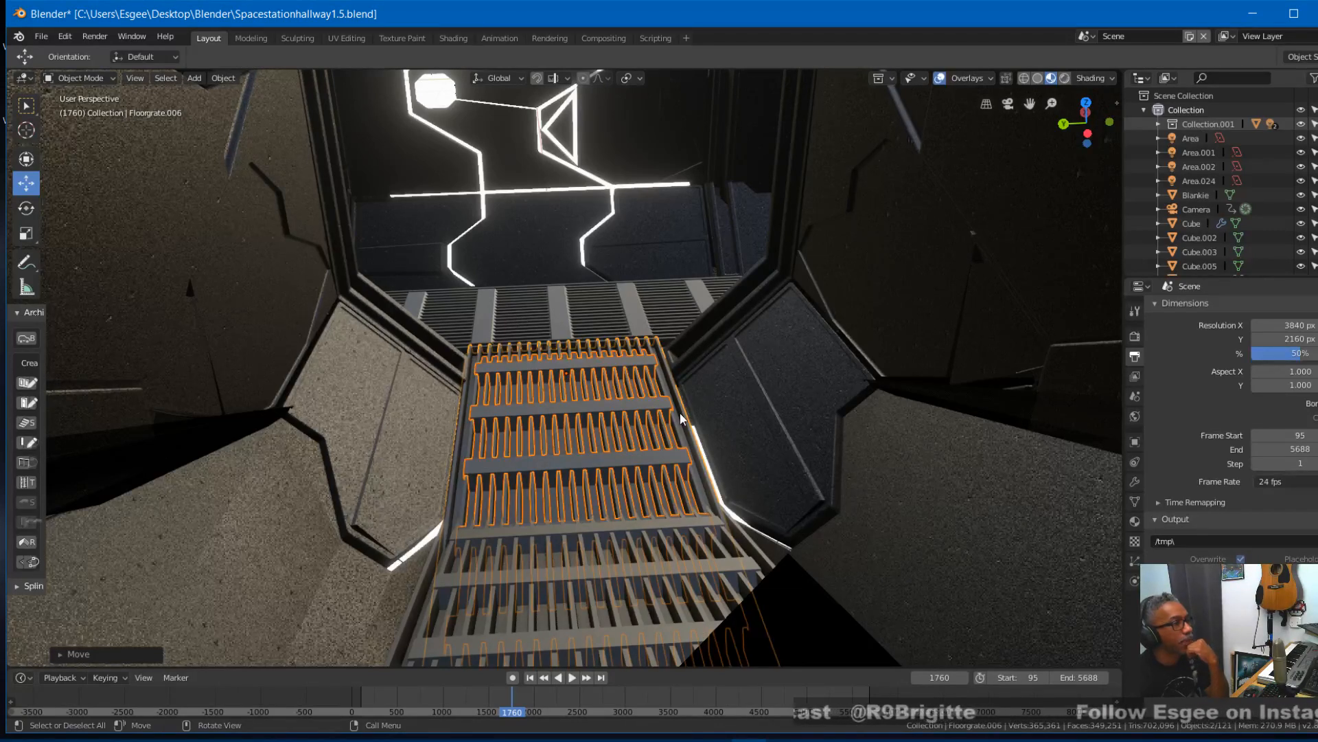
scroll(625, 522, down, 3)
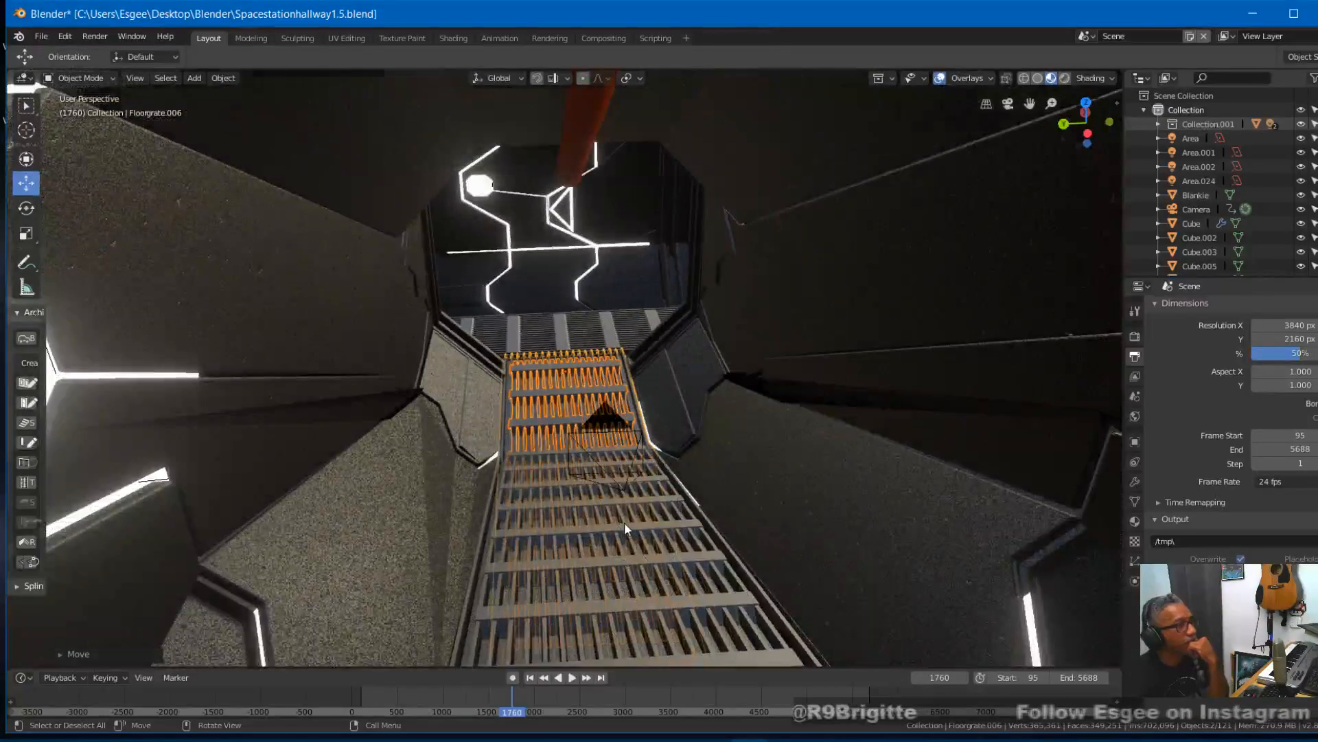
scroll(624, 522, down, 3)
scroll(624, 522, up, 5)
middle_drag(596, 420, 920, 399)
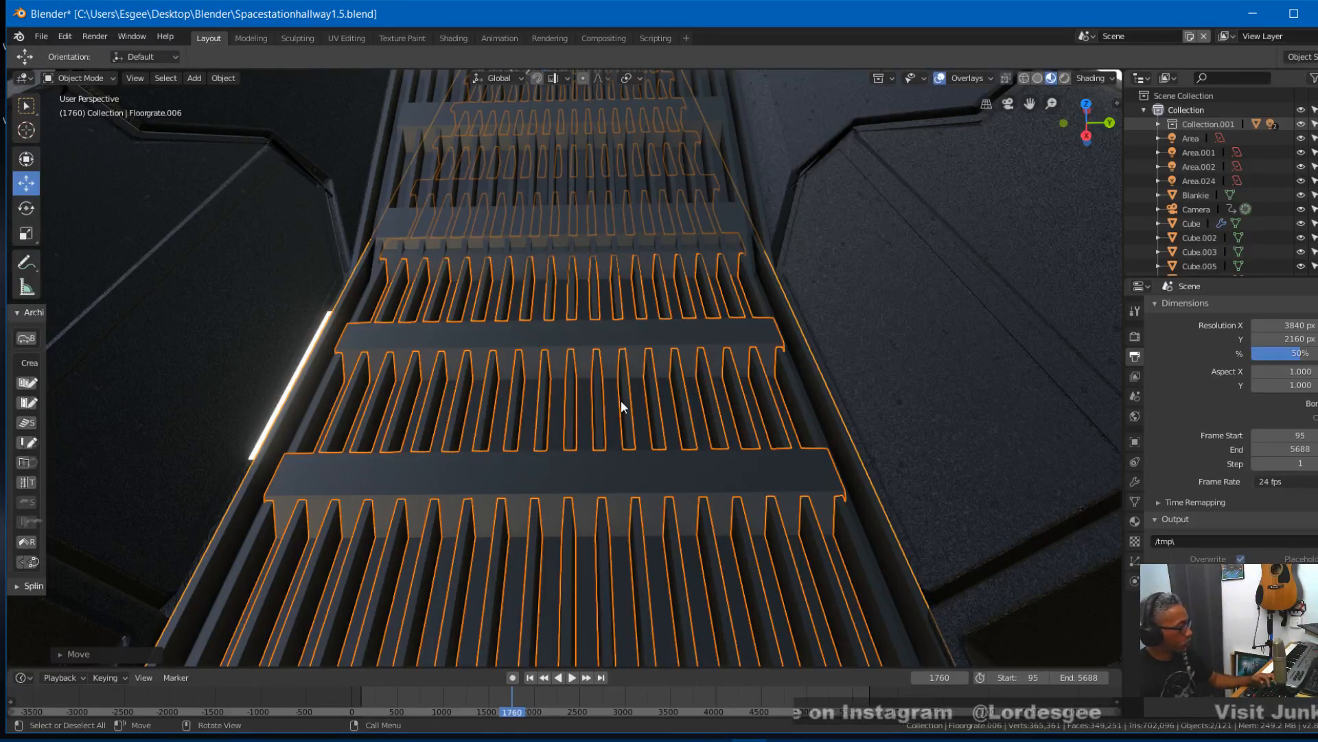
key(s)
key(x)
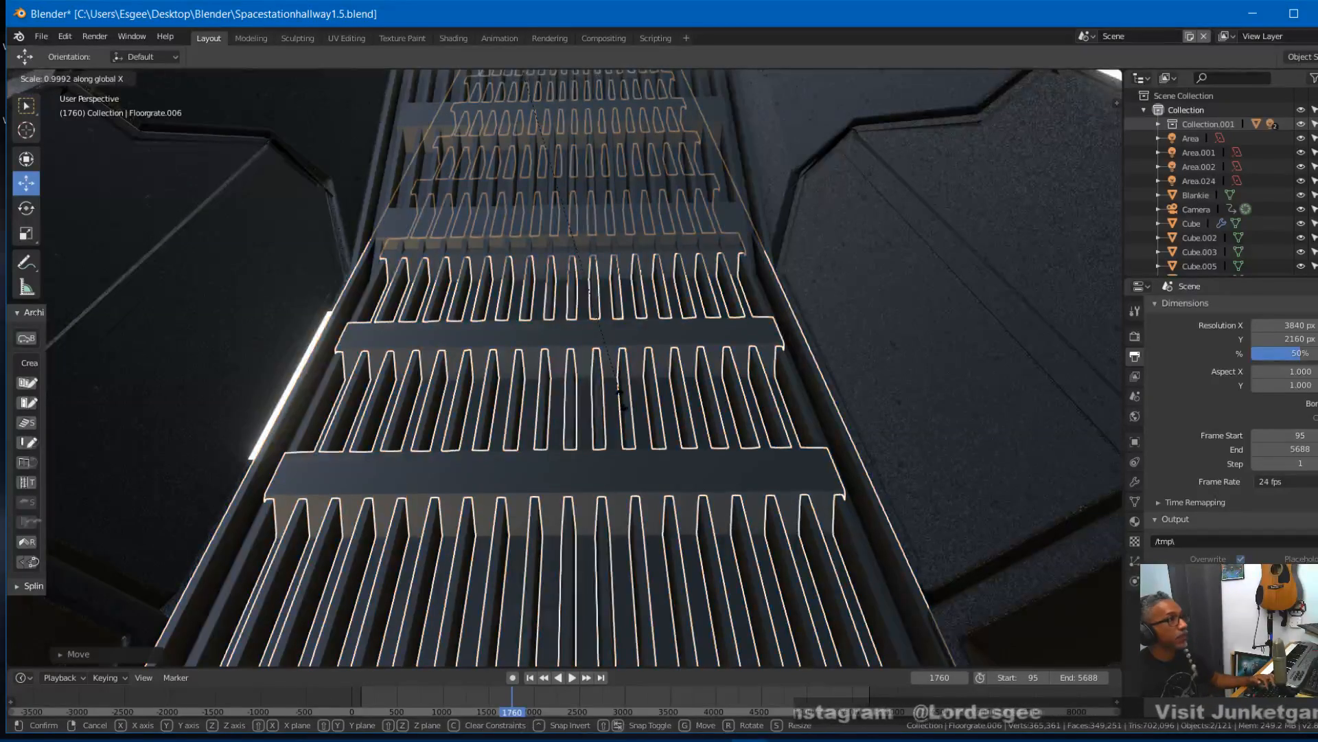
click(622, 399)
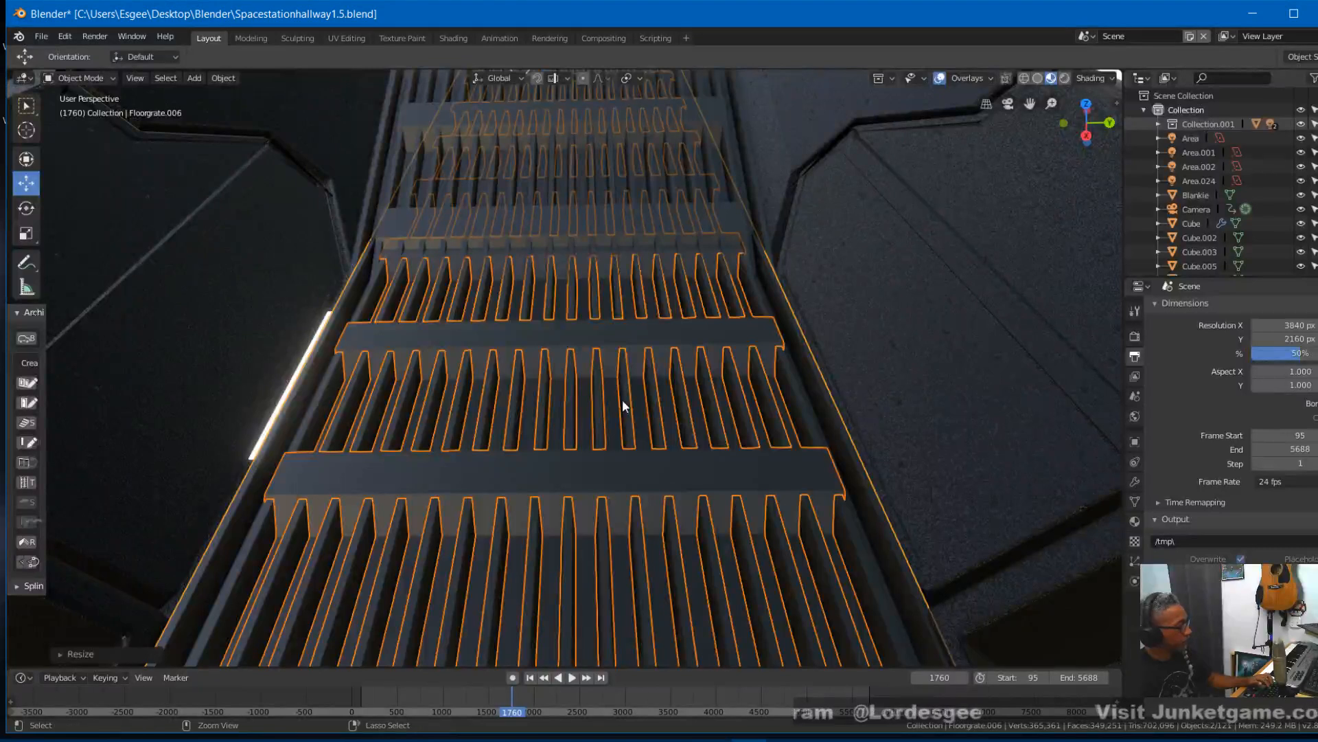
key(ctrl+z)
- Scale the hallway grates to about 1.035 along Y and shift them about -0.005 m along Y to centre them between the walls
key(s)
key(y)
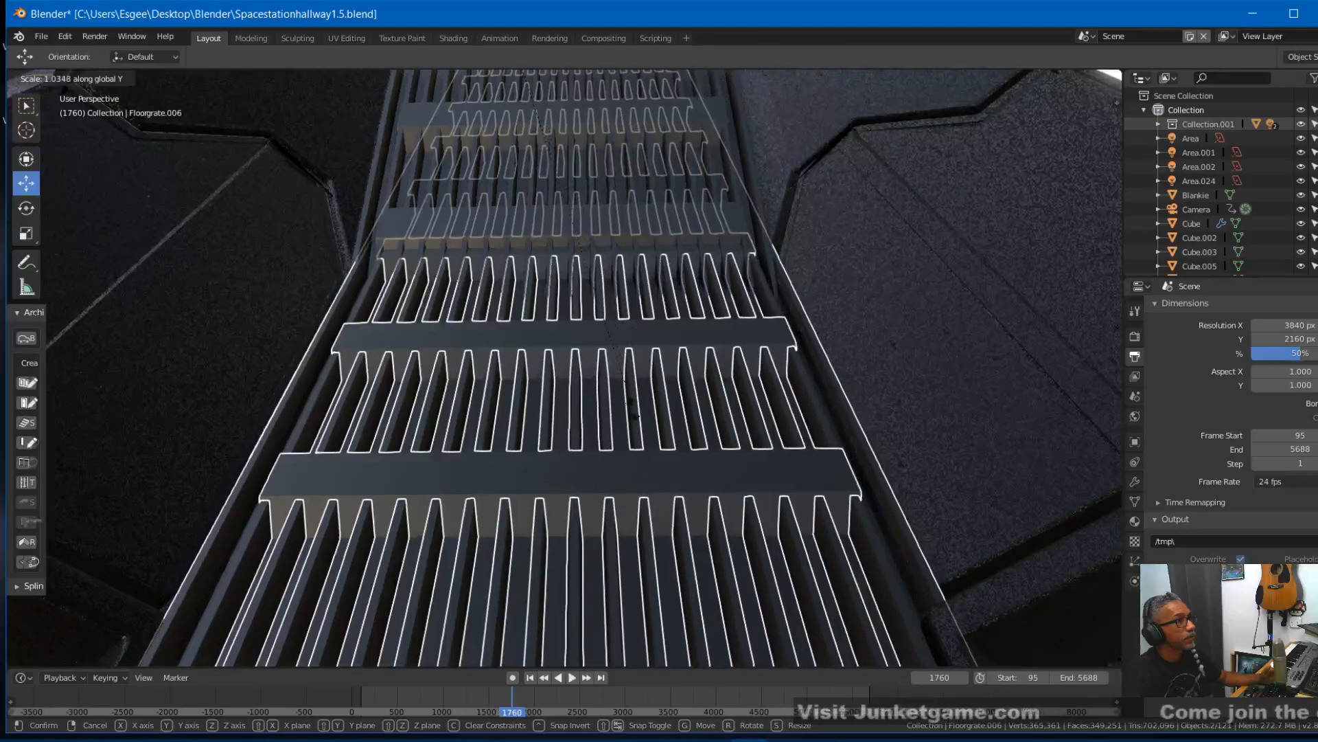
click(622, 412)
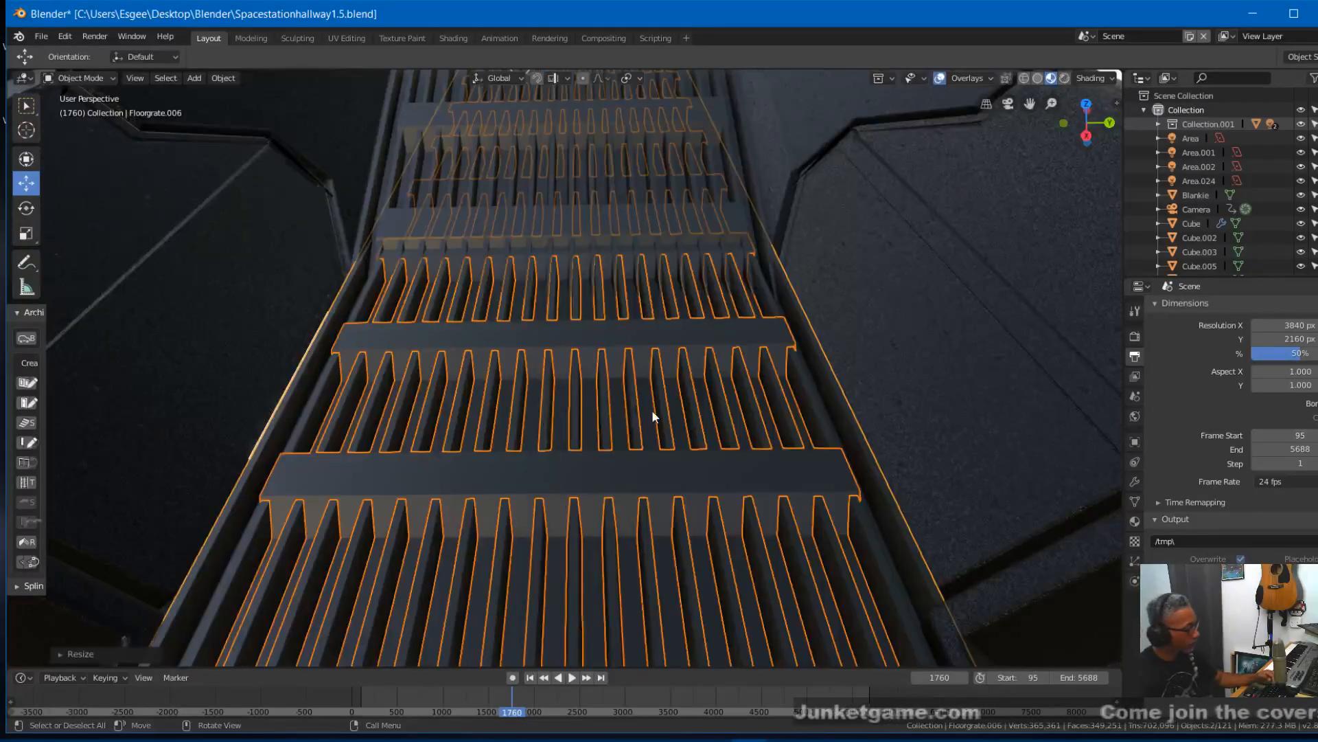
key(g)
key(y)
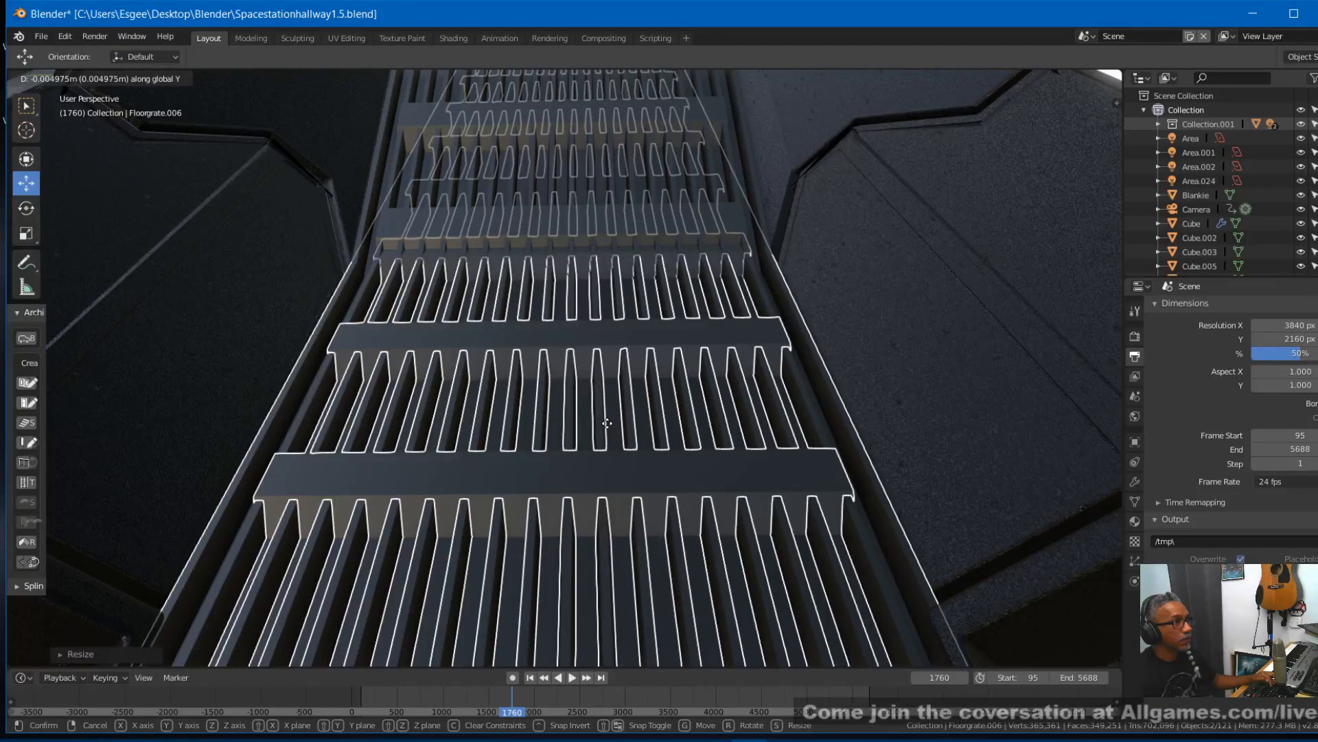
click(608, 423)
- Check the junction with the crossing grates without overlays and move the hallway grates about -0.01 m along X
mouse_move(693, 378)
middle_down()
mouse_move(701, 386)
mouse_move(699, 373)
middle_up()
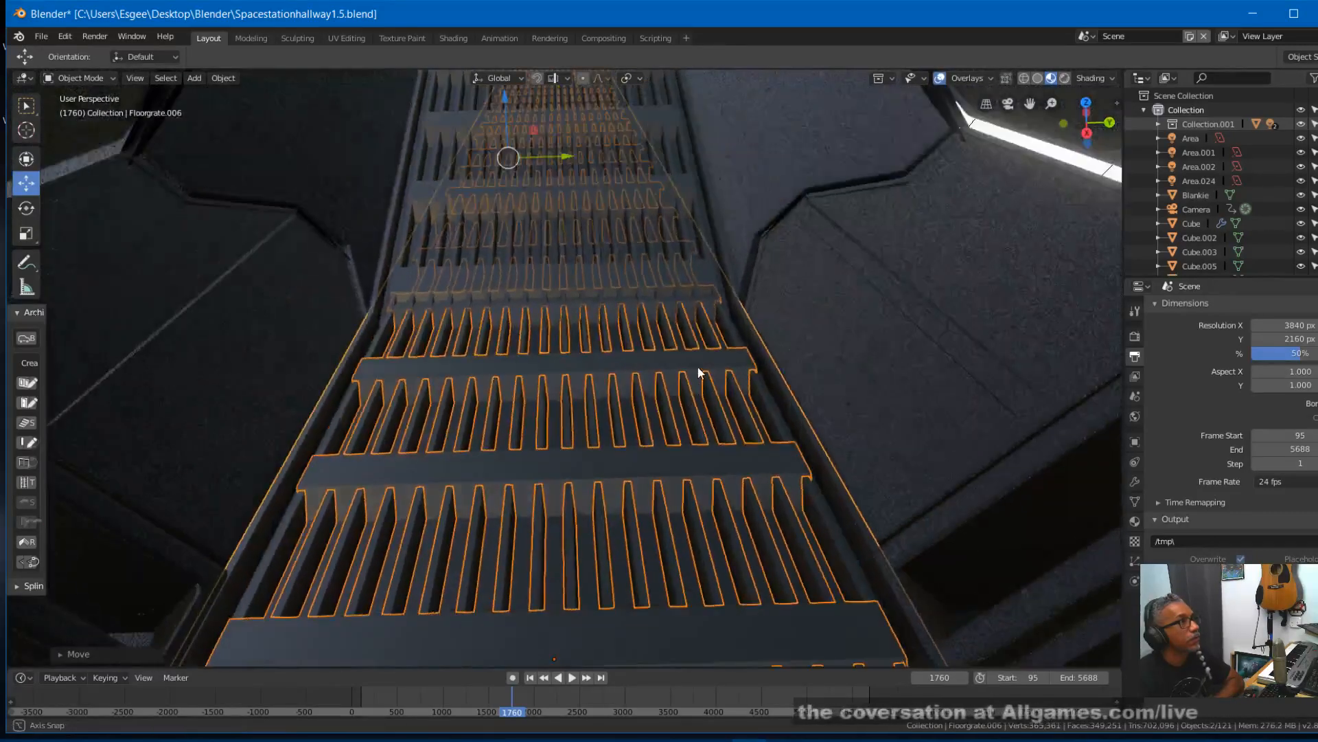
click(940, 78)
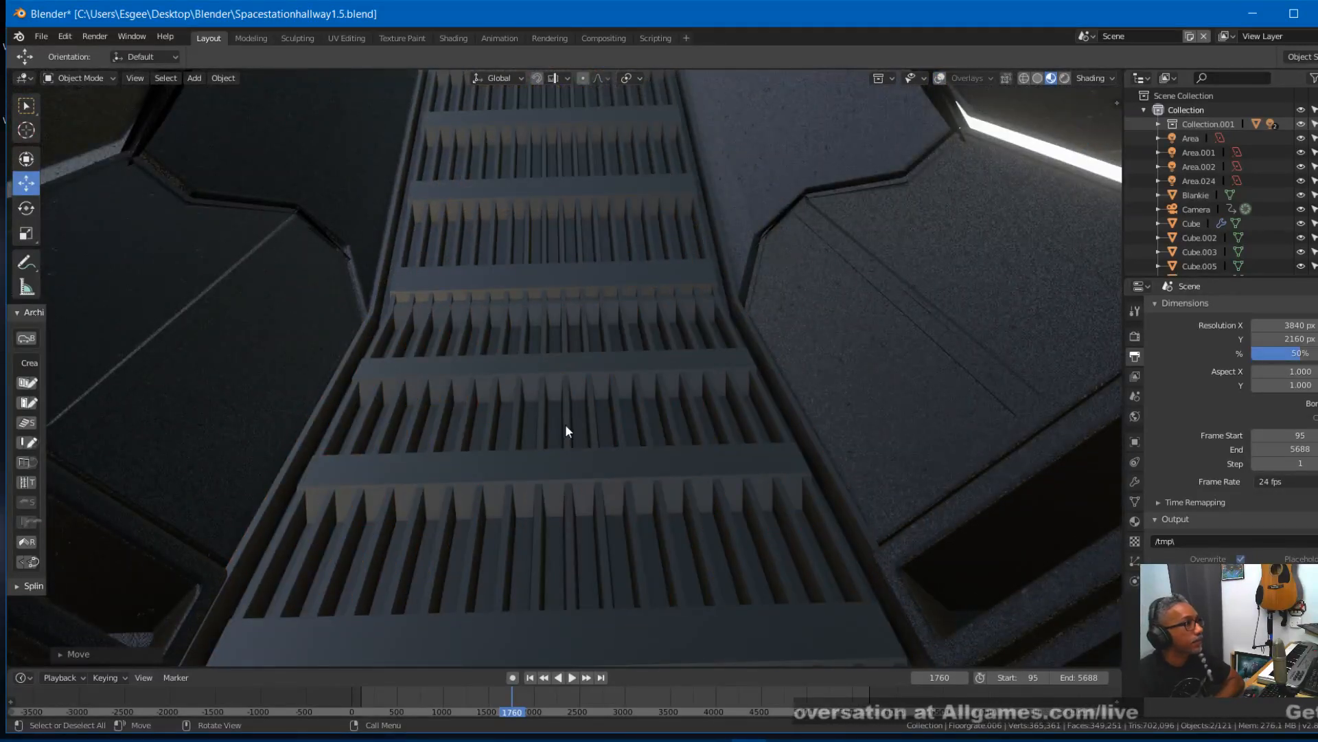
middle_drag(566, 426, 846, 415)
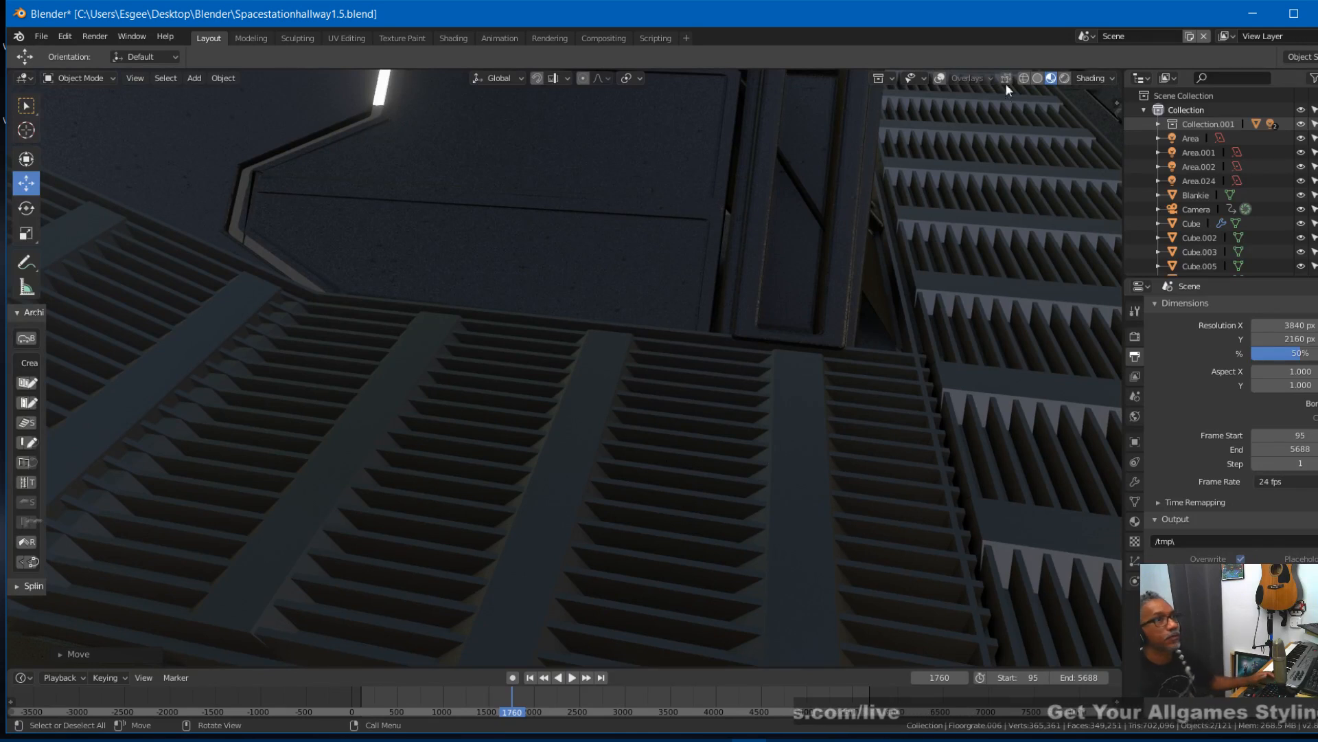
click(940, 79)
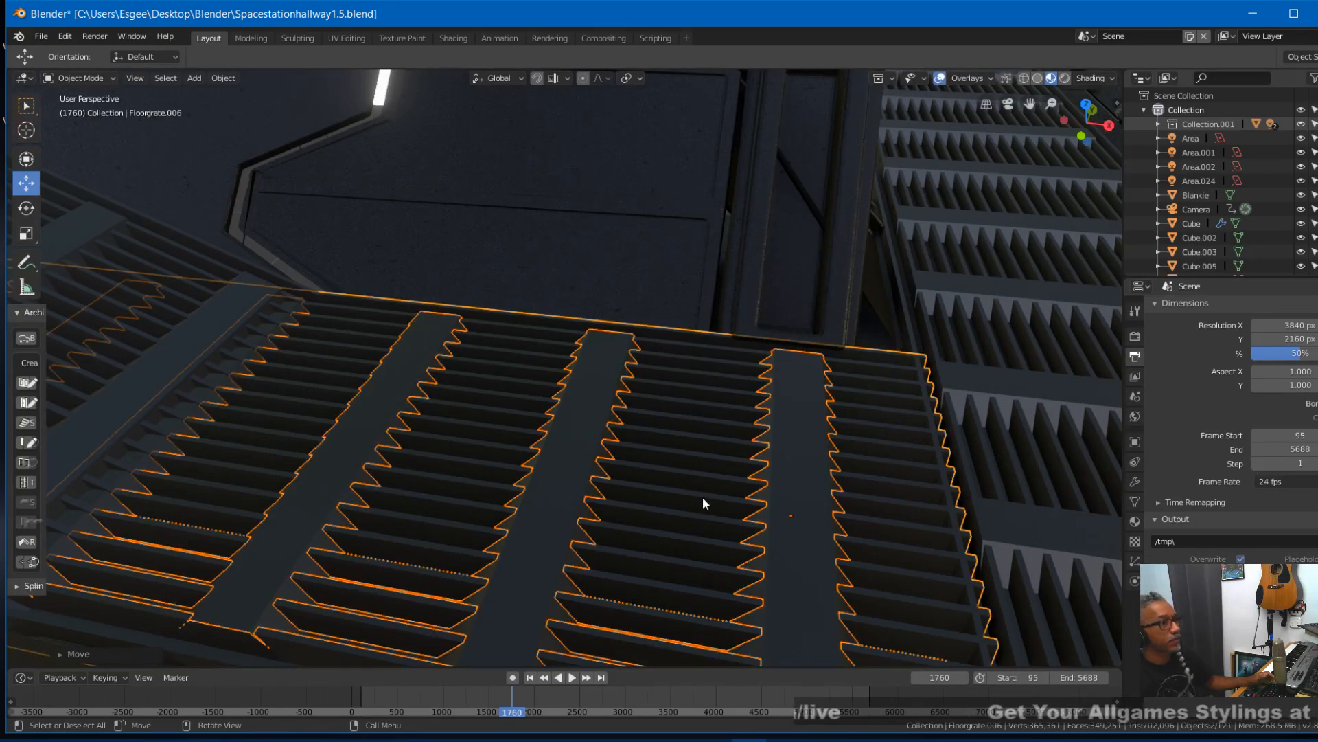
key(g)
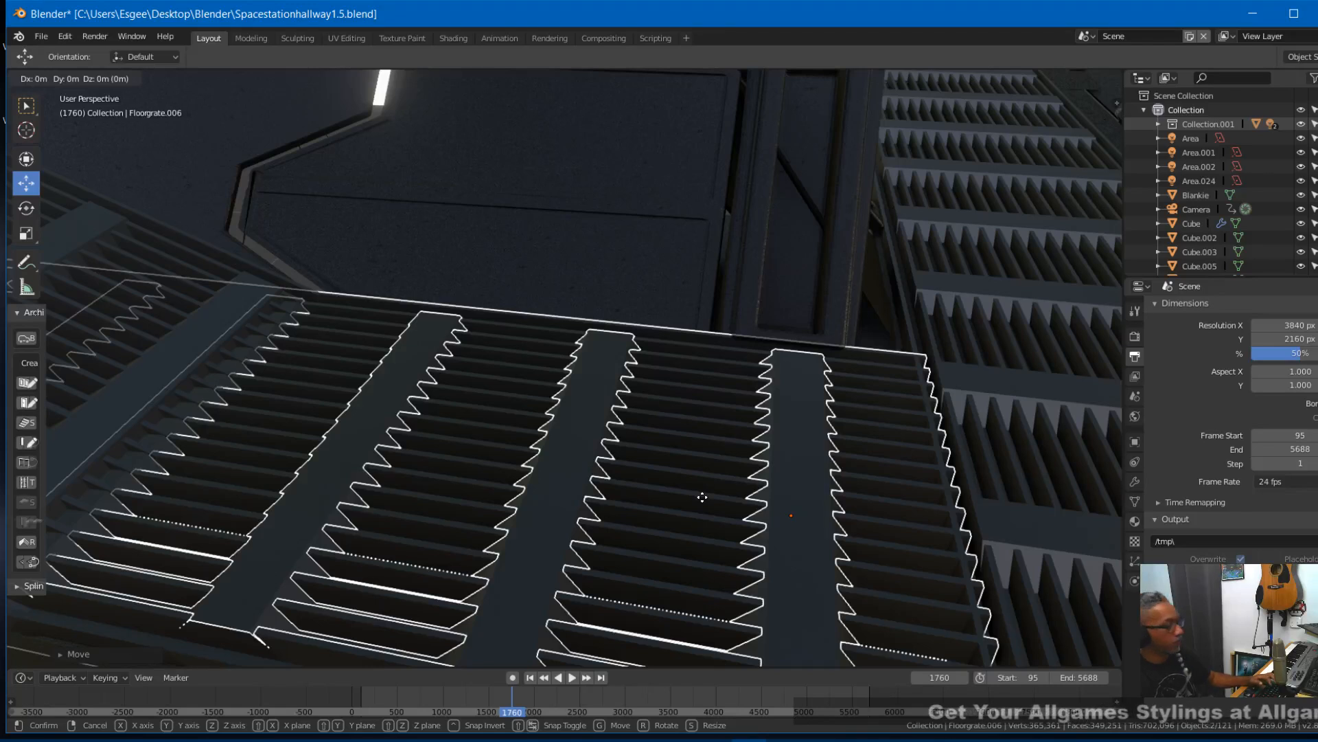
key(x)
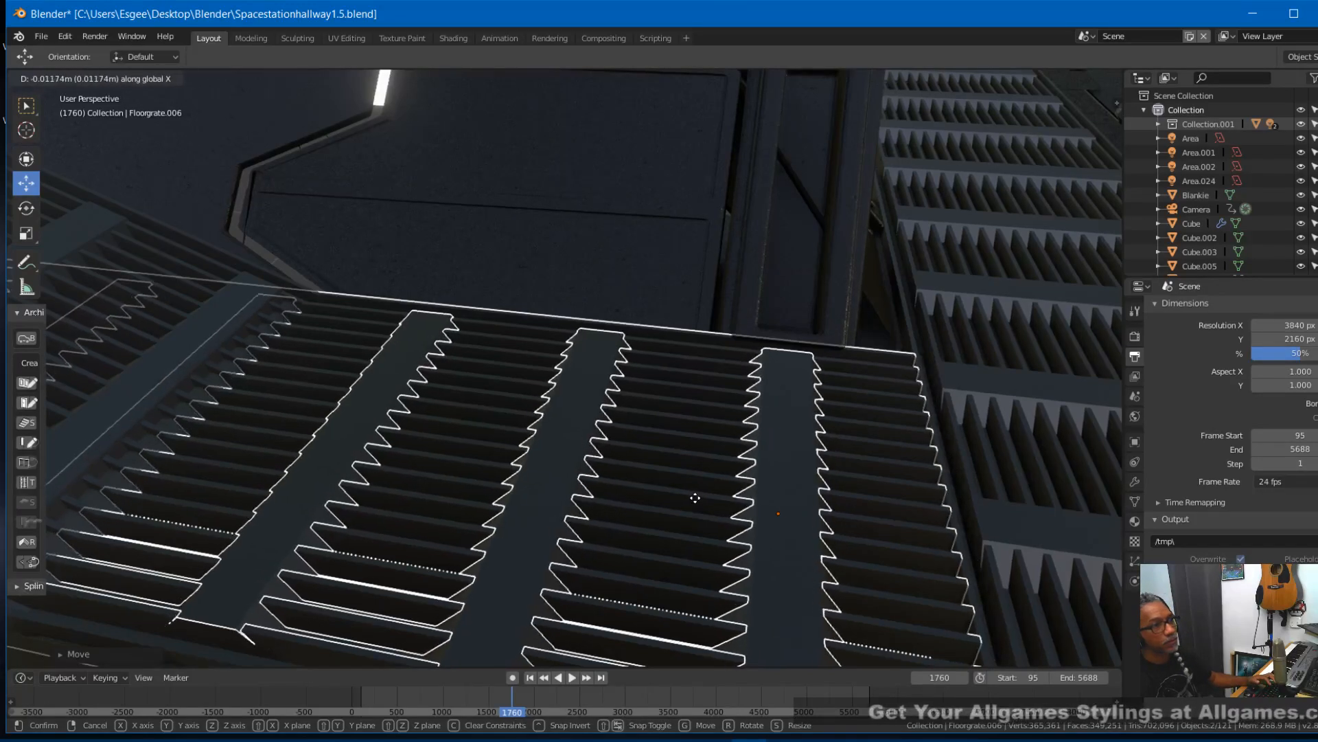
click(698, 497)
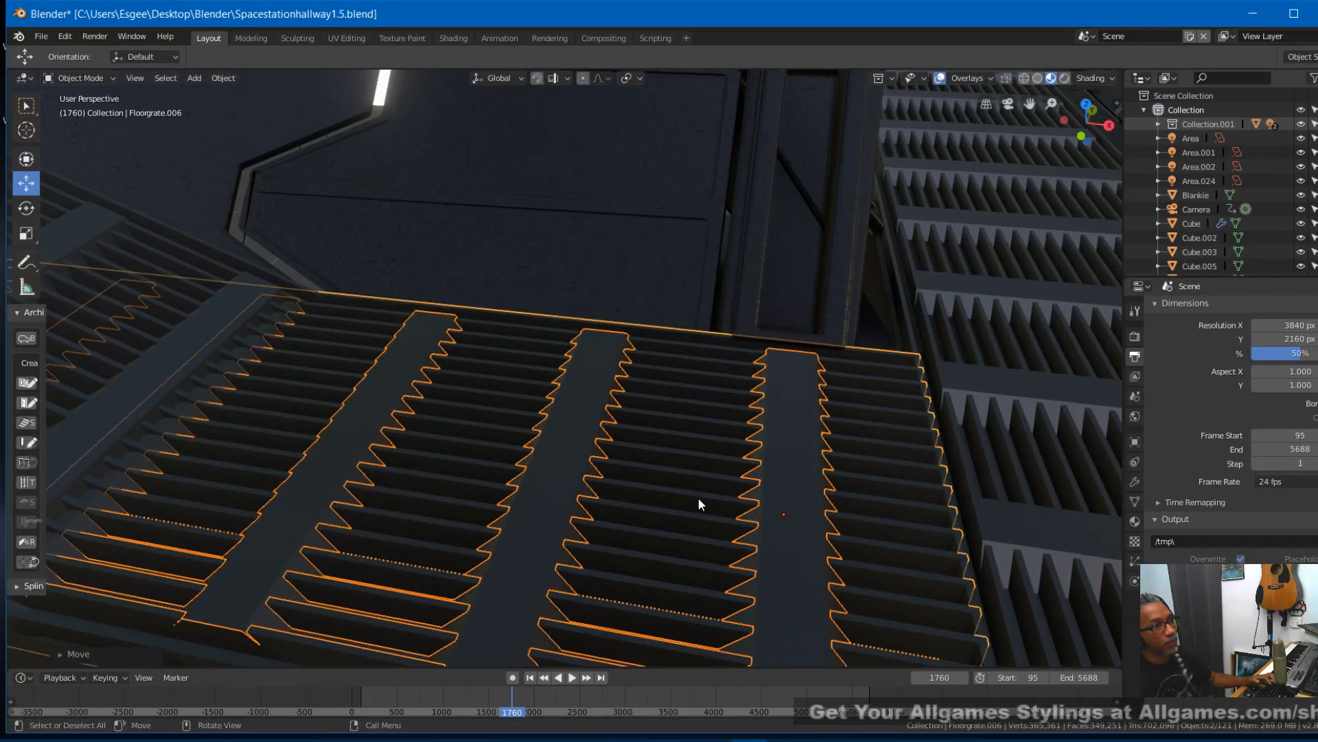
- Hide the viewport overlays and nudge the hallway grates about -0.003 m along X at the junction with the crossing grates
click(941, 79)
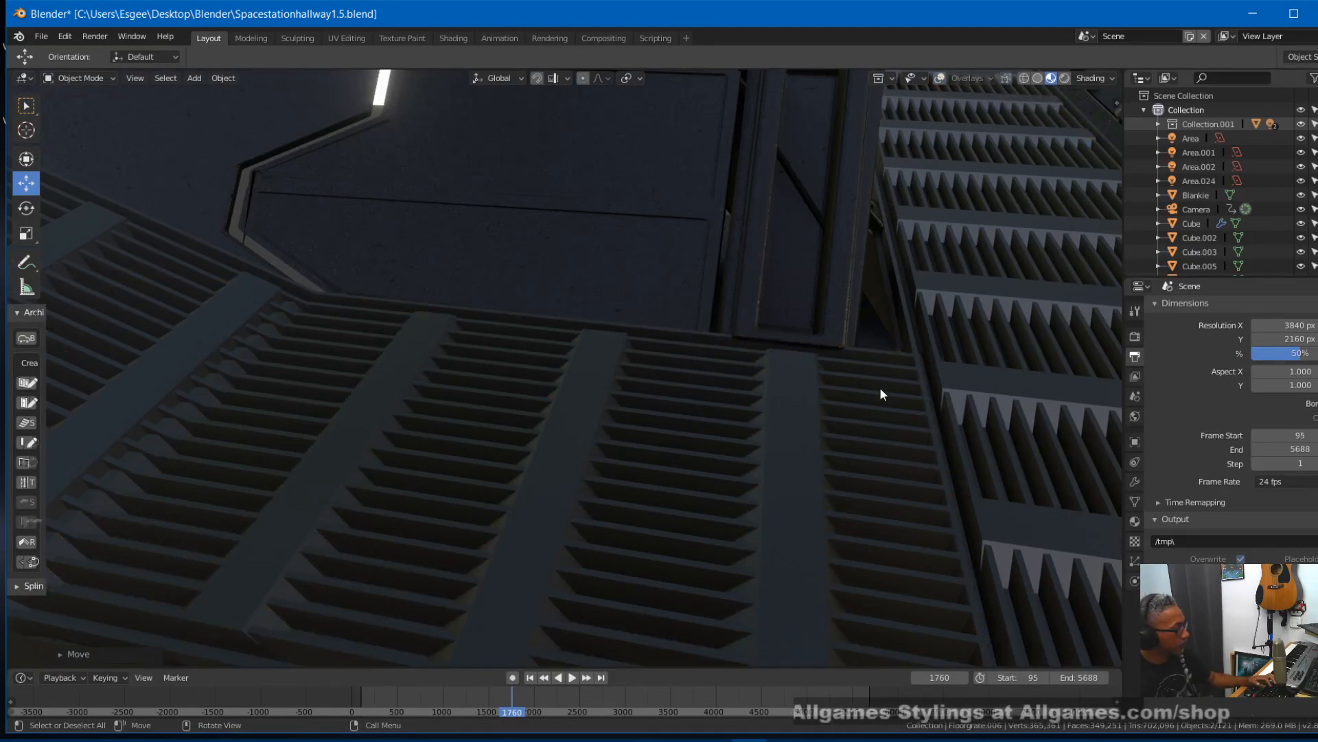
key(g)
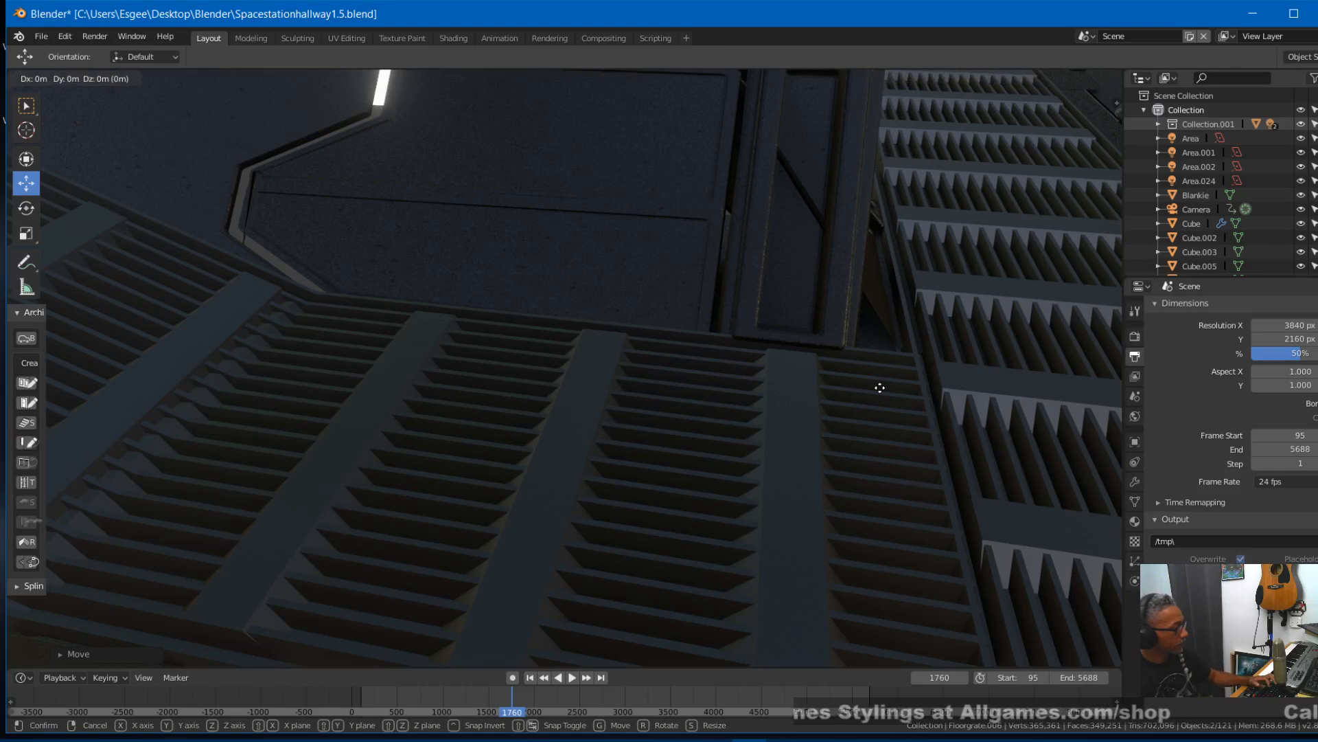
key(x)
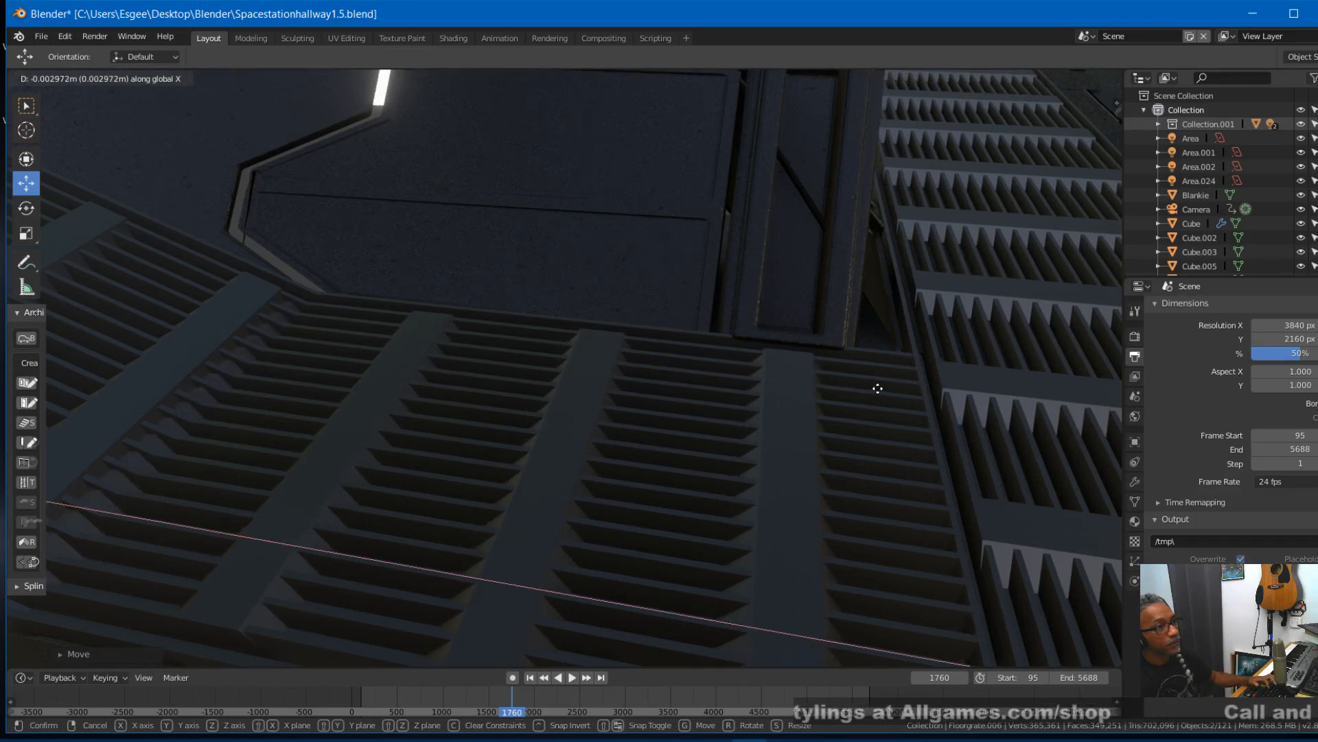
click(879, 389)
- Examine the grate junction in rendered shading from near and far, then save the file
mouse_move(866, 401)
middle_down()
mouse_move(1055, 398)
mouse_move(1016, 382)
mouse_move(1024, 374)
mouse_move(1054, 391)
mouse_move(1023, 389)
middle_up()
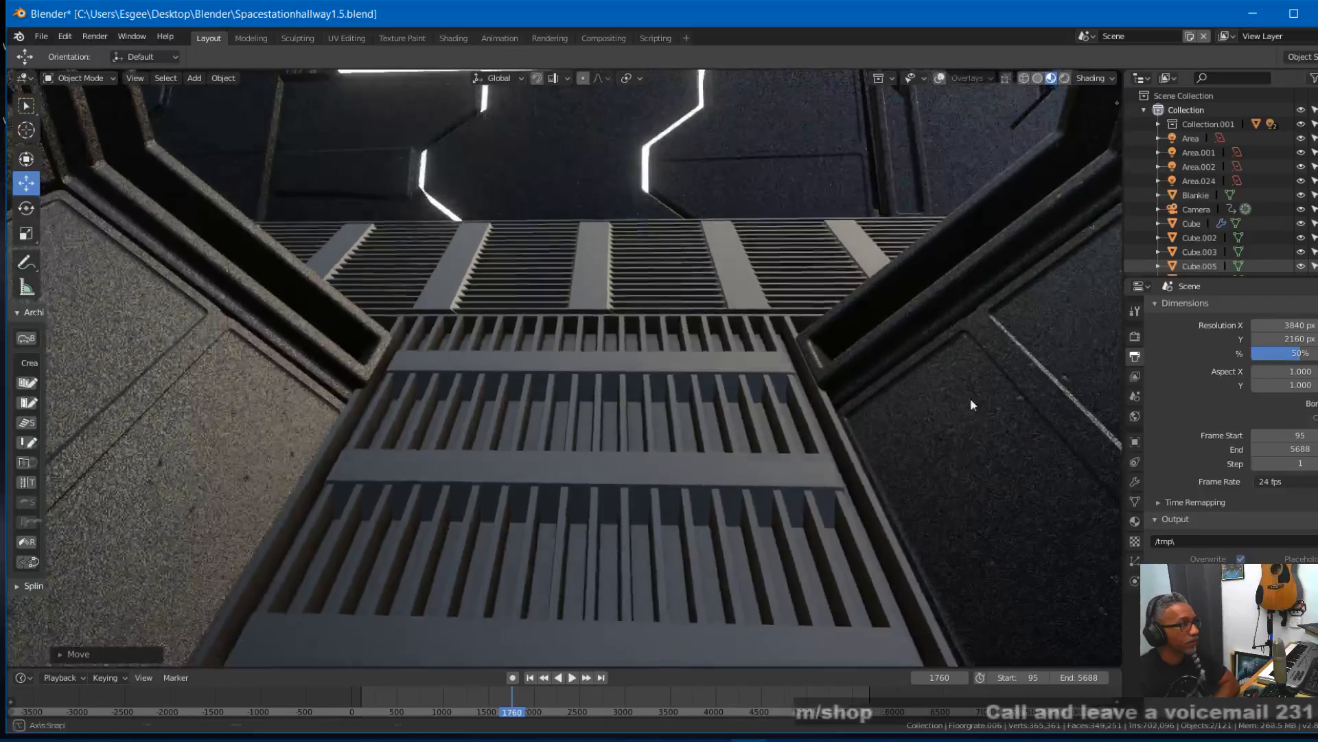
scroll(670, 465, down, 1)
click(1060, 79)
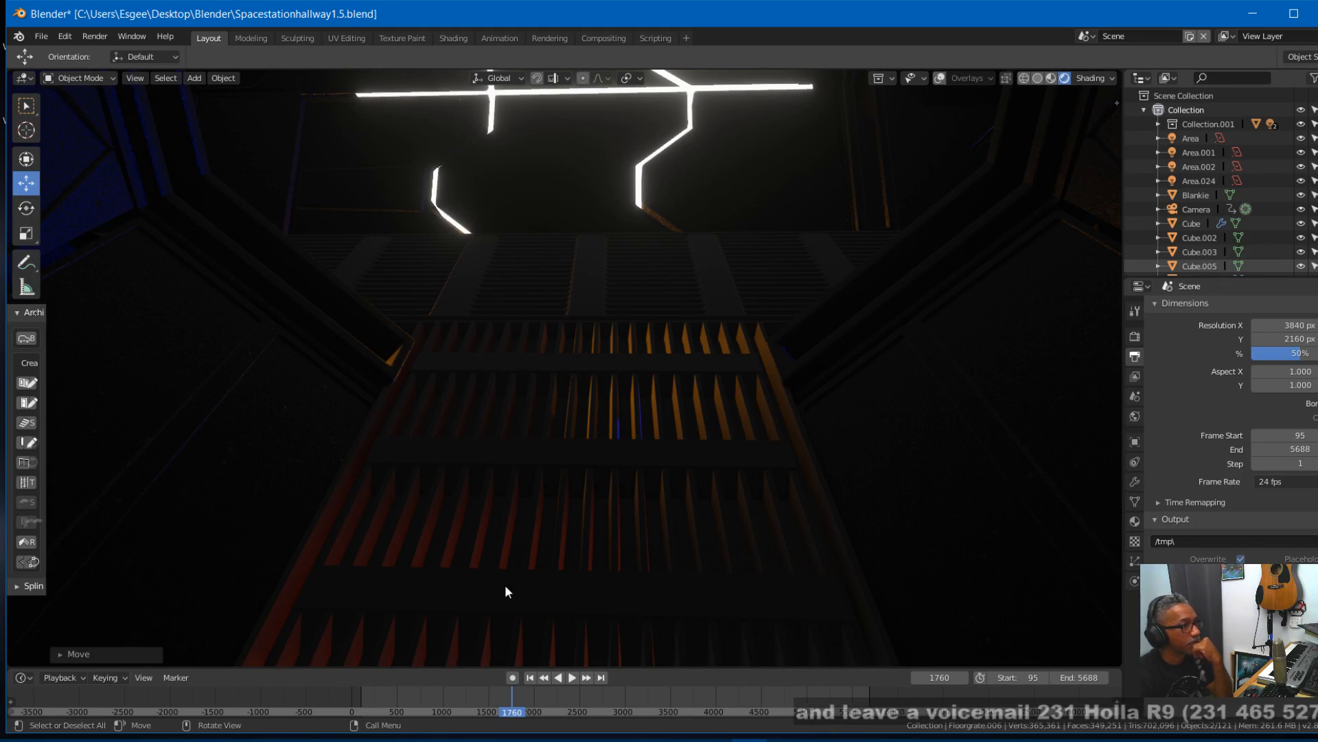
scroll(506, 582, down, 5)
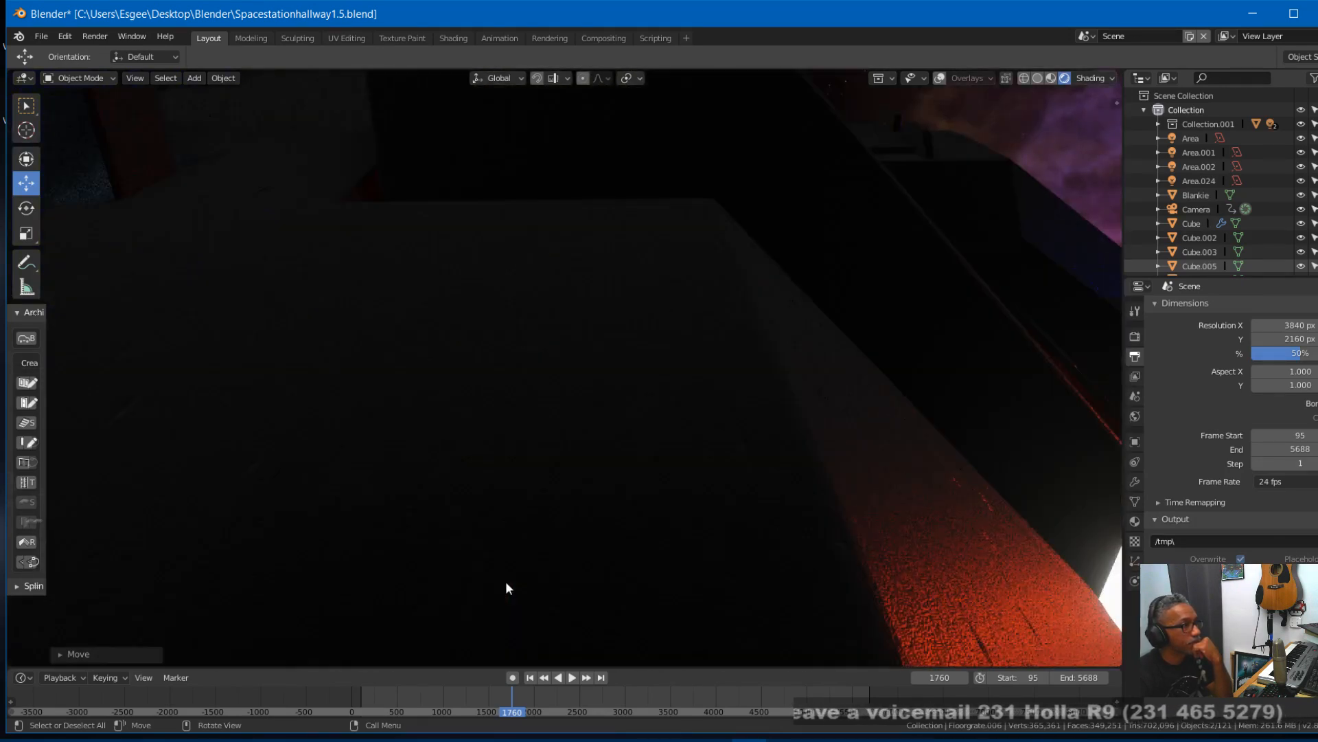
scroll(506, 581, up, 3)
scroll(595, 583, up, 3)
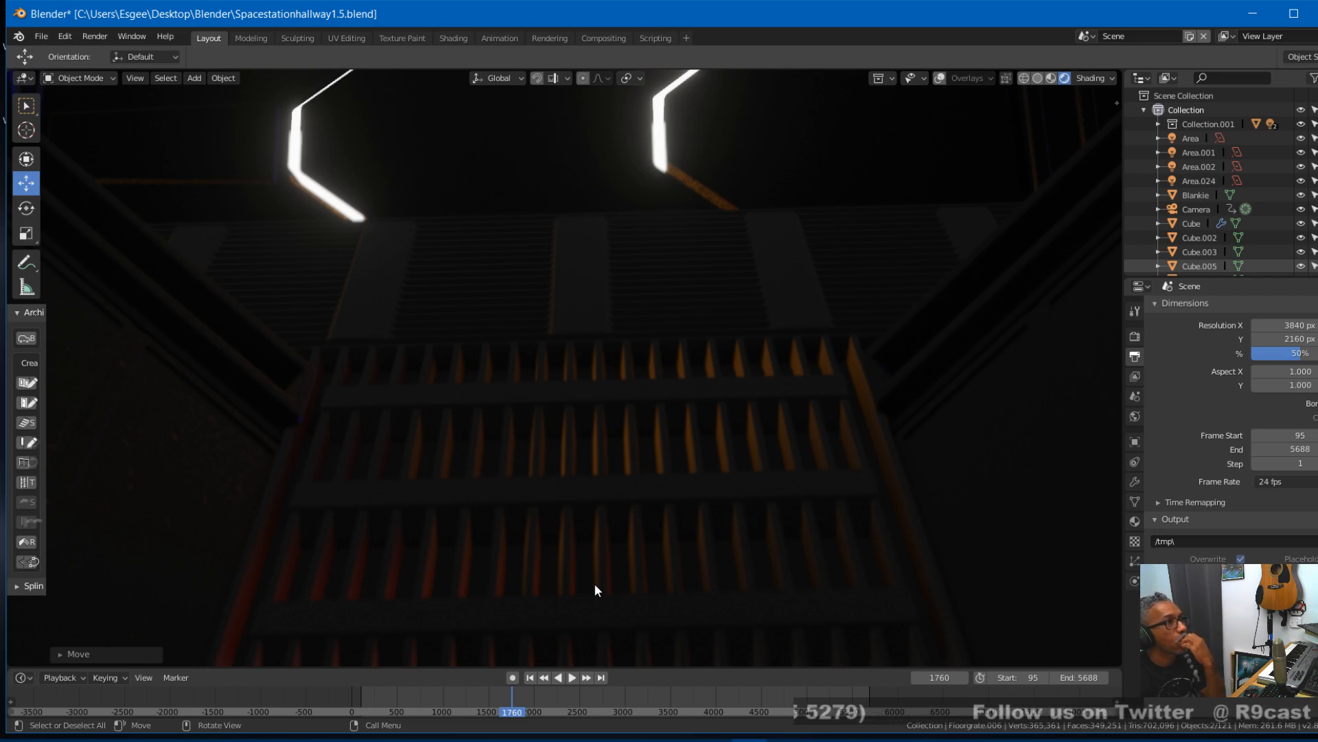
middle_drag(652, 439, 652, 551)
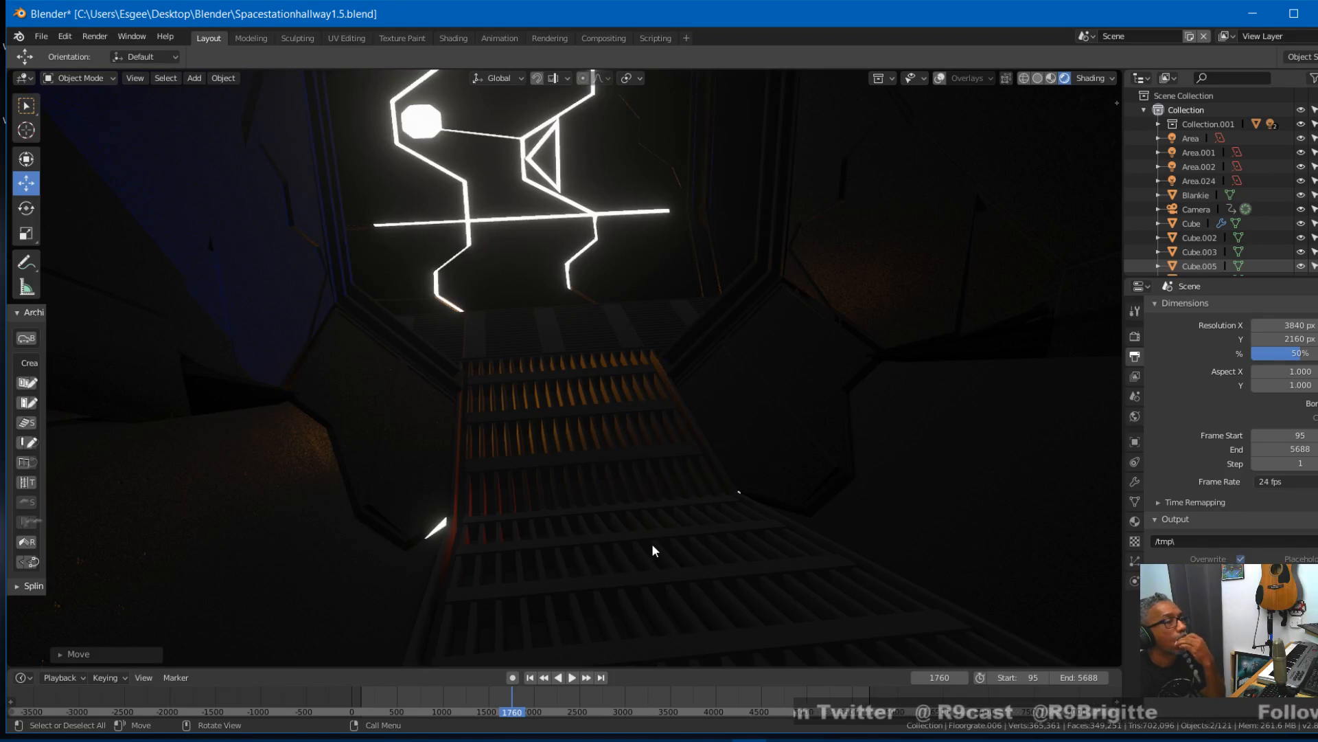
scroll(627, 545, down, 2)
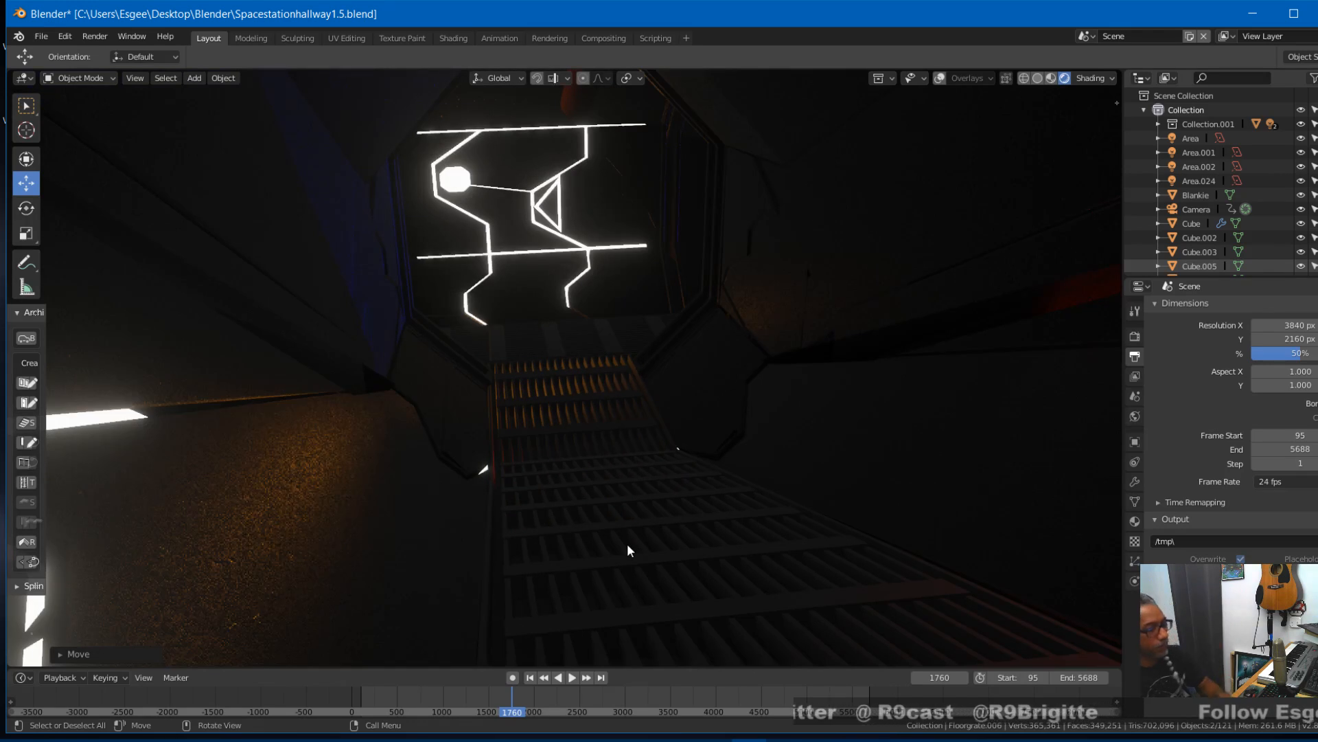
scroll(628, 545, up, 5)
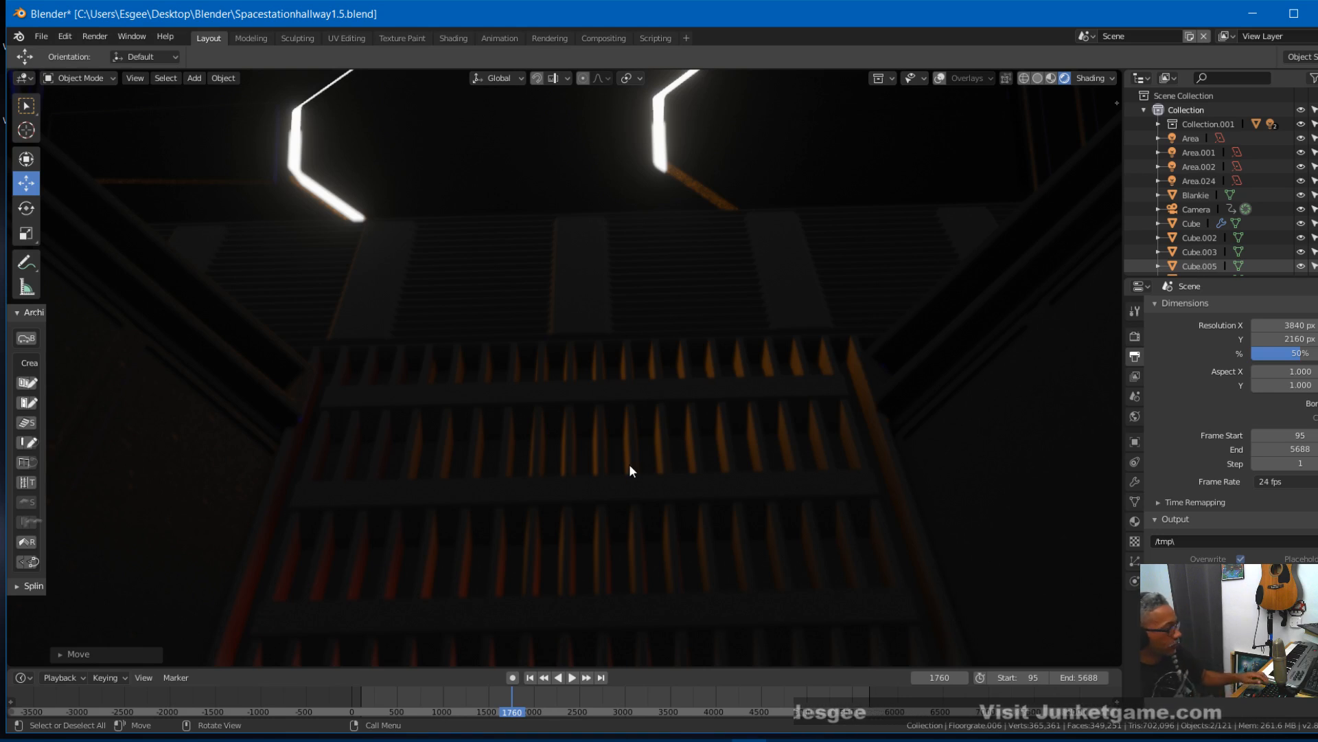
key(ctrl+s)
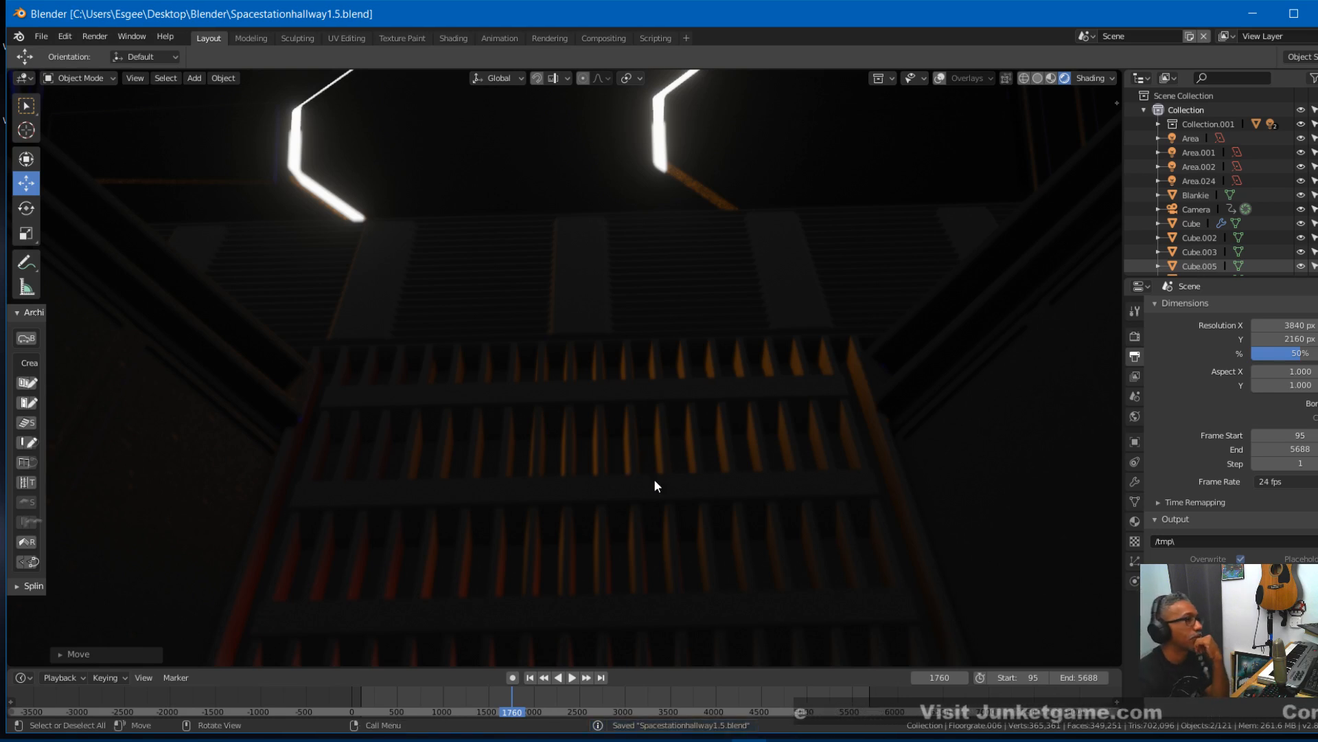
- Review the grates through the camera by playing and scrubbing the animation from frame 1760 to 2447, and inspect the hangar hallway floor
key(KP_0)
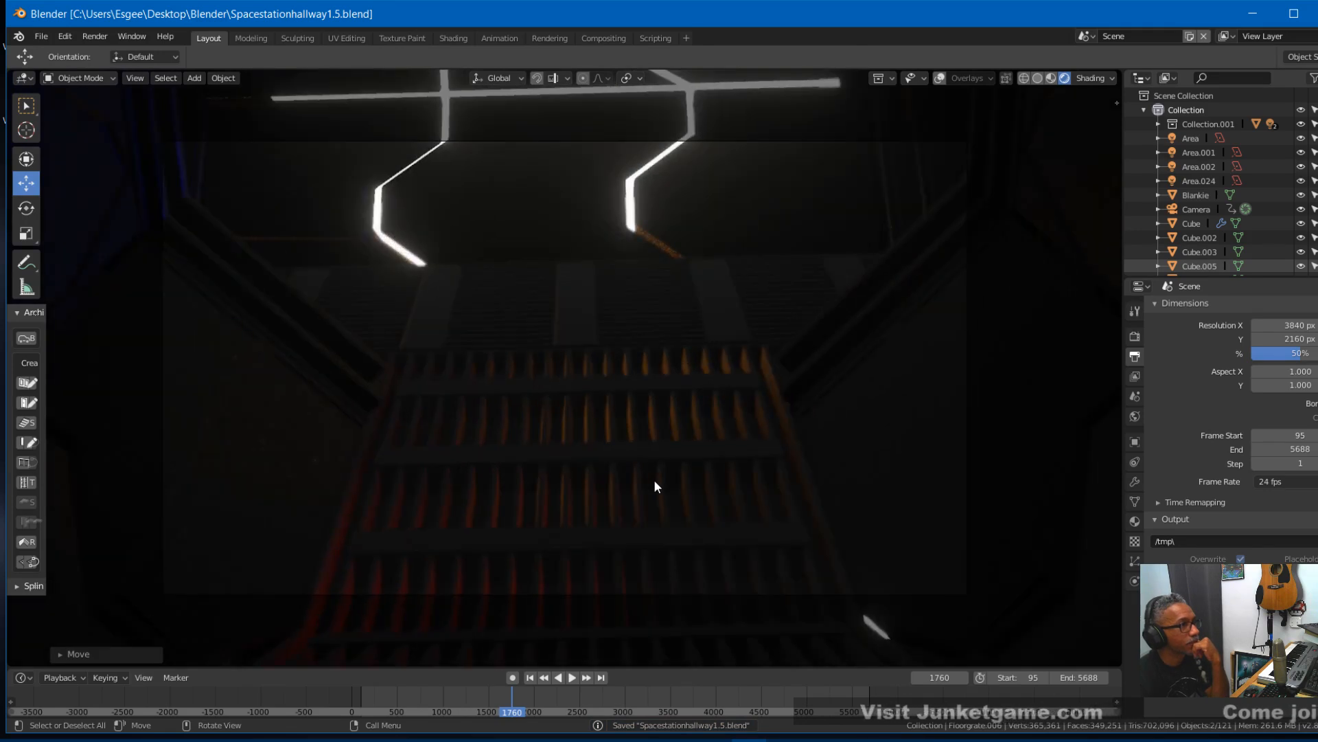
scroll(654, 479, up, 1)
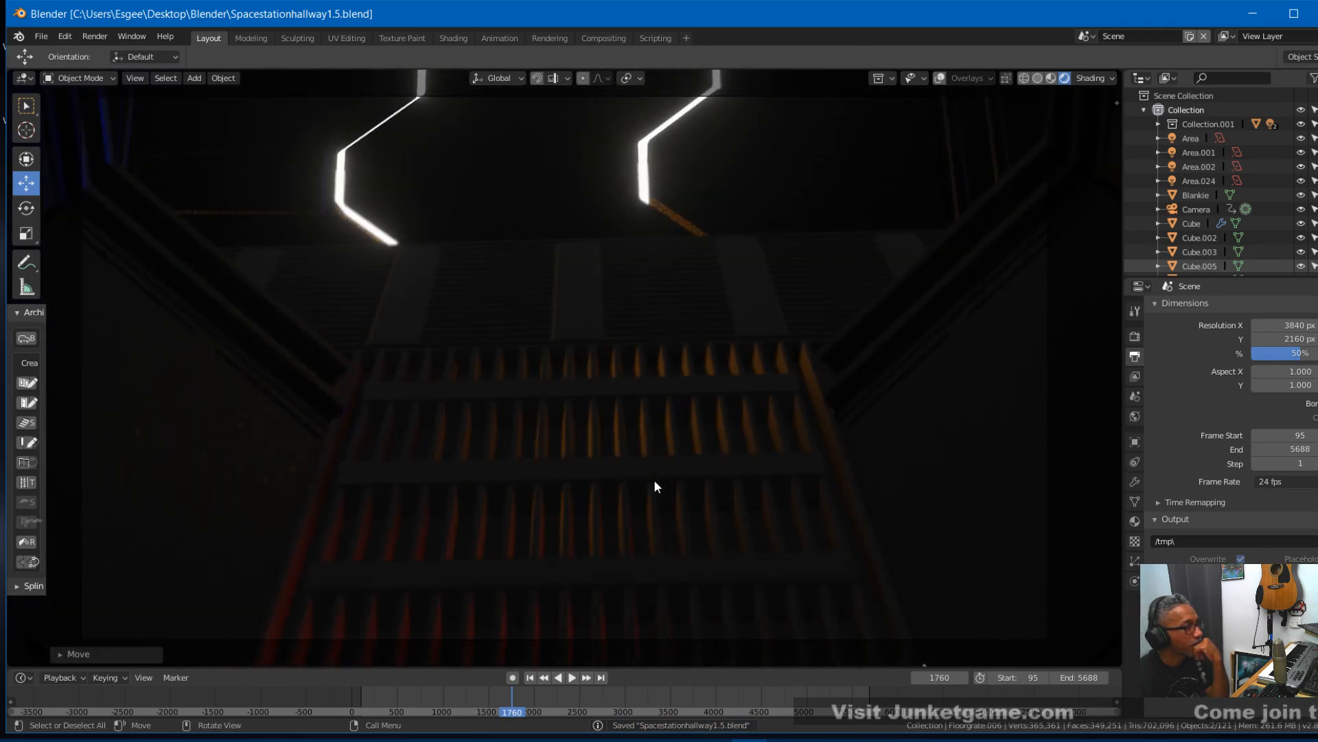
middle_drag(654, 479, 649, 488)
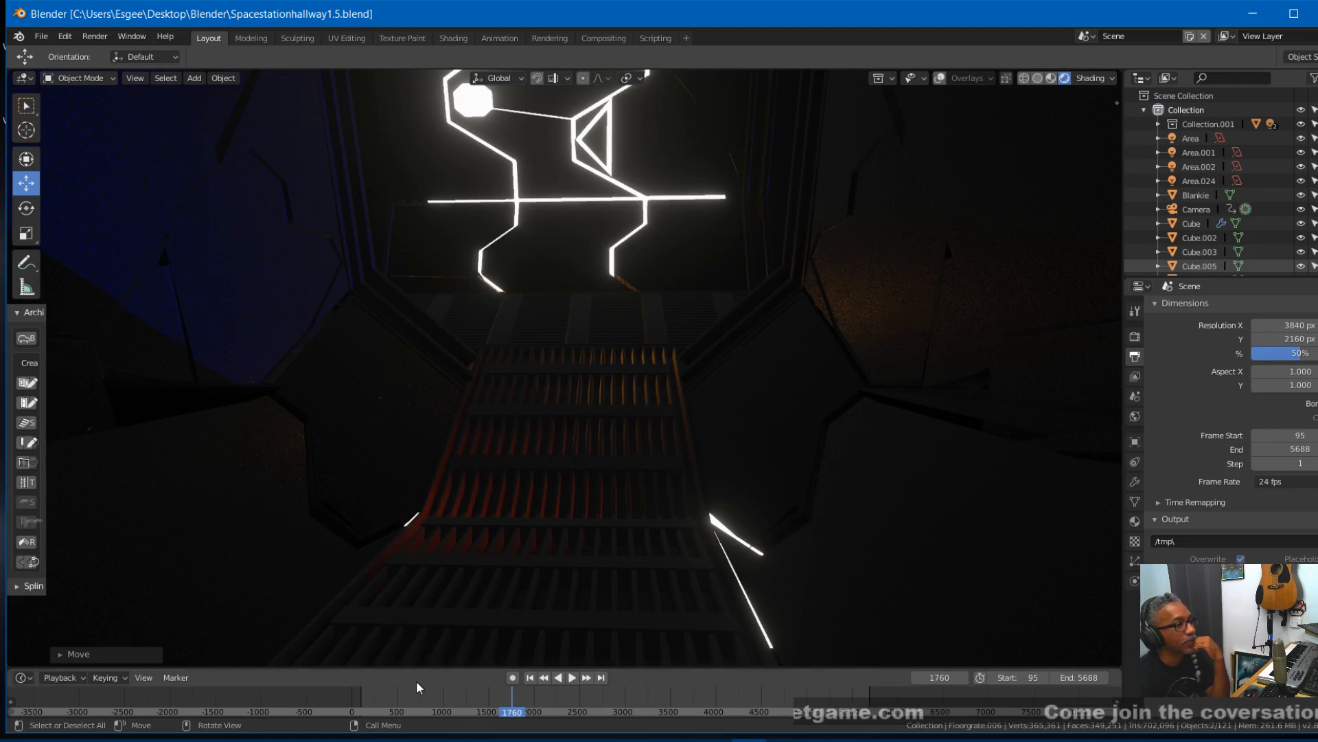
right_click(517, 698)
key(space)
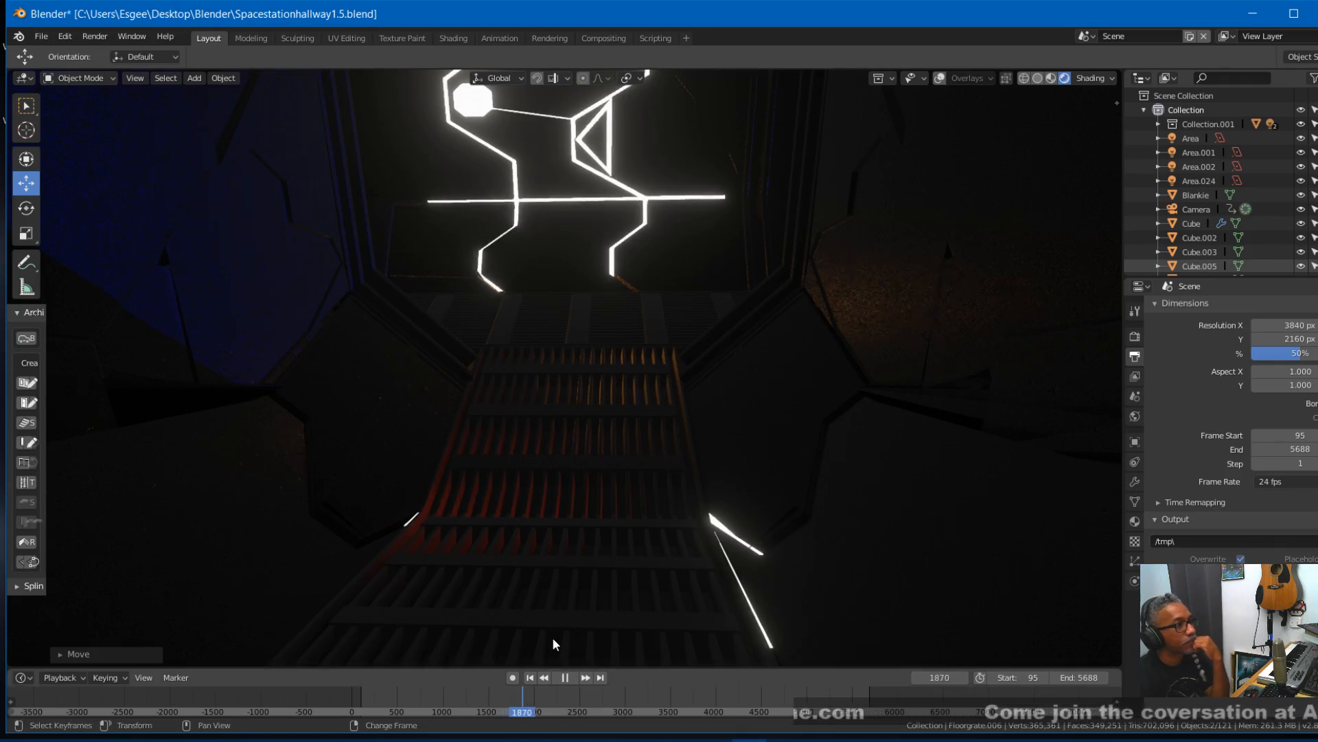
key(space)
key(KP_0)
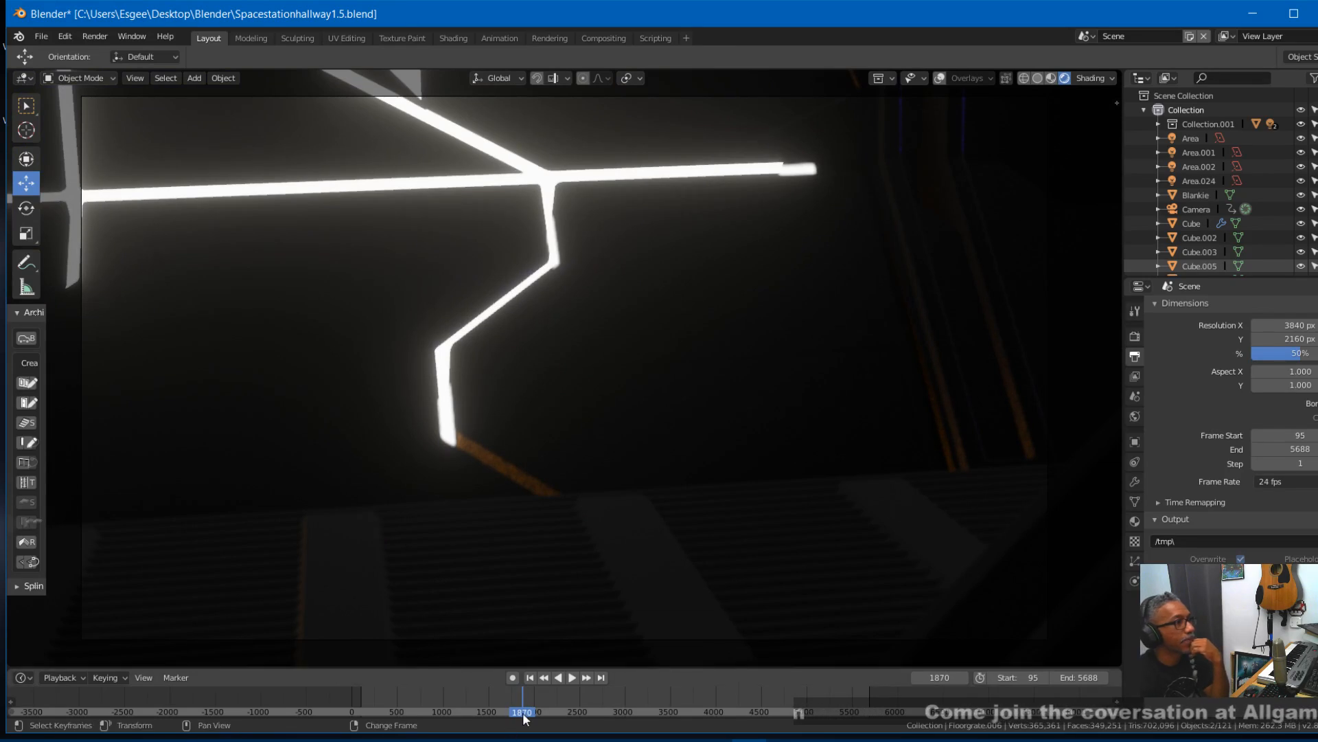
right_click(541, 710)
key(space)
drag(554, 711, 575, 706)
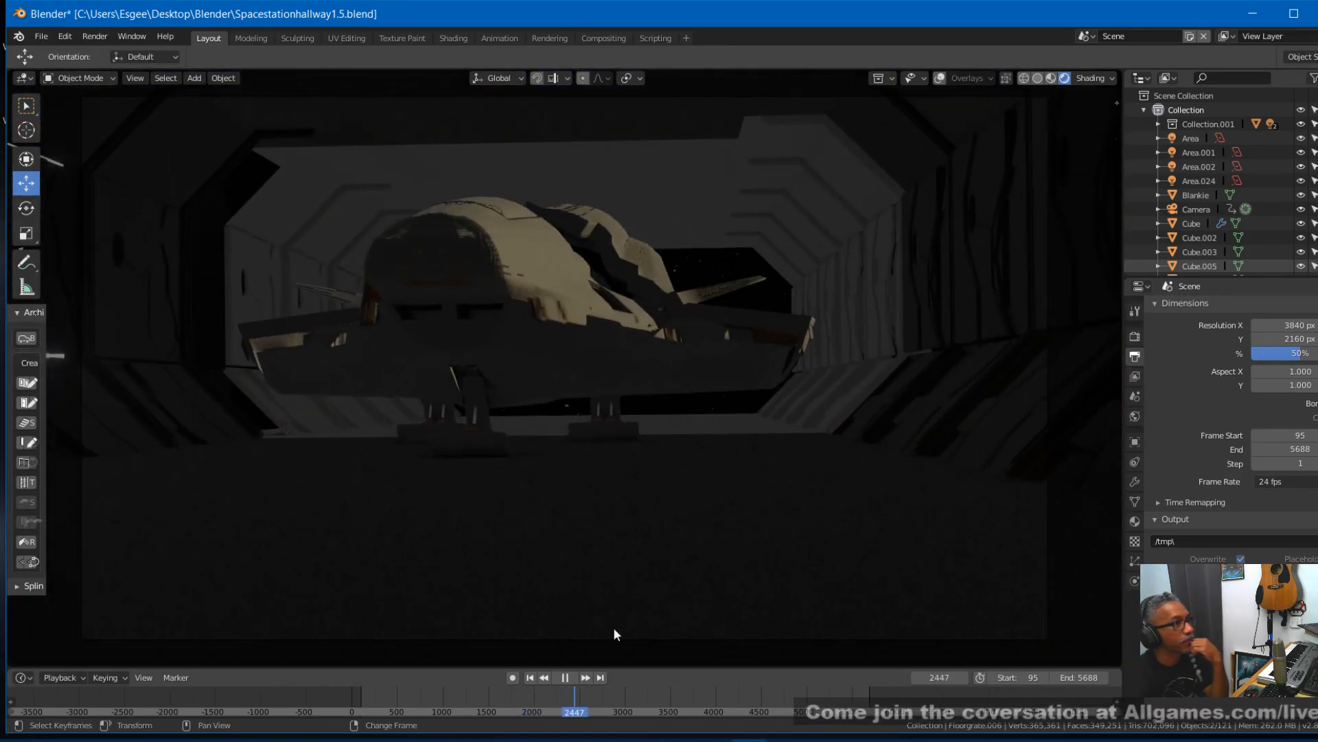
middle_drag(703, 421, 703, 430)
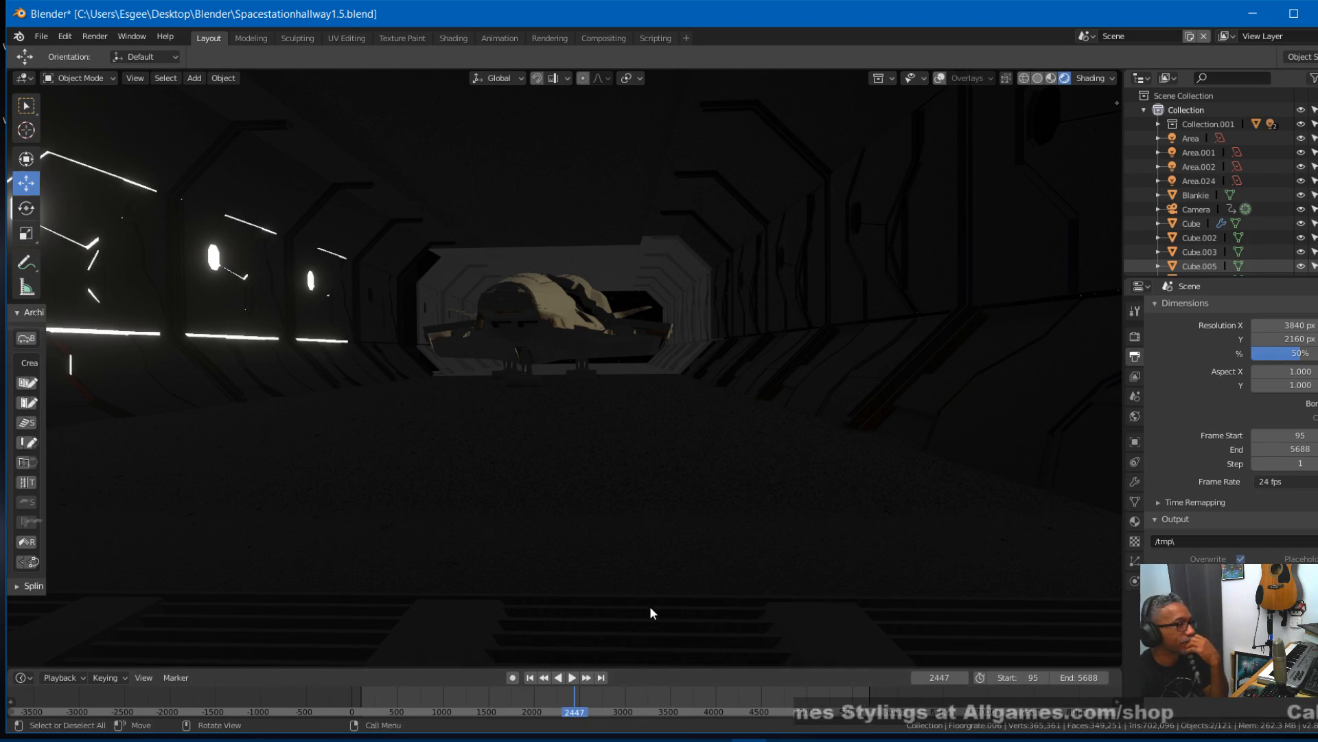
- Show overlays again, then duplicate the near grate's slats and crossbars about -0.3 m along X towards the parked ship
click(588, 623)
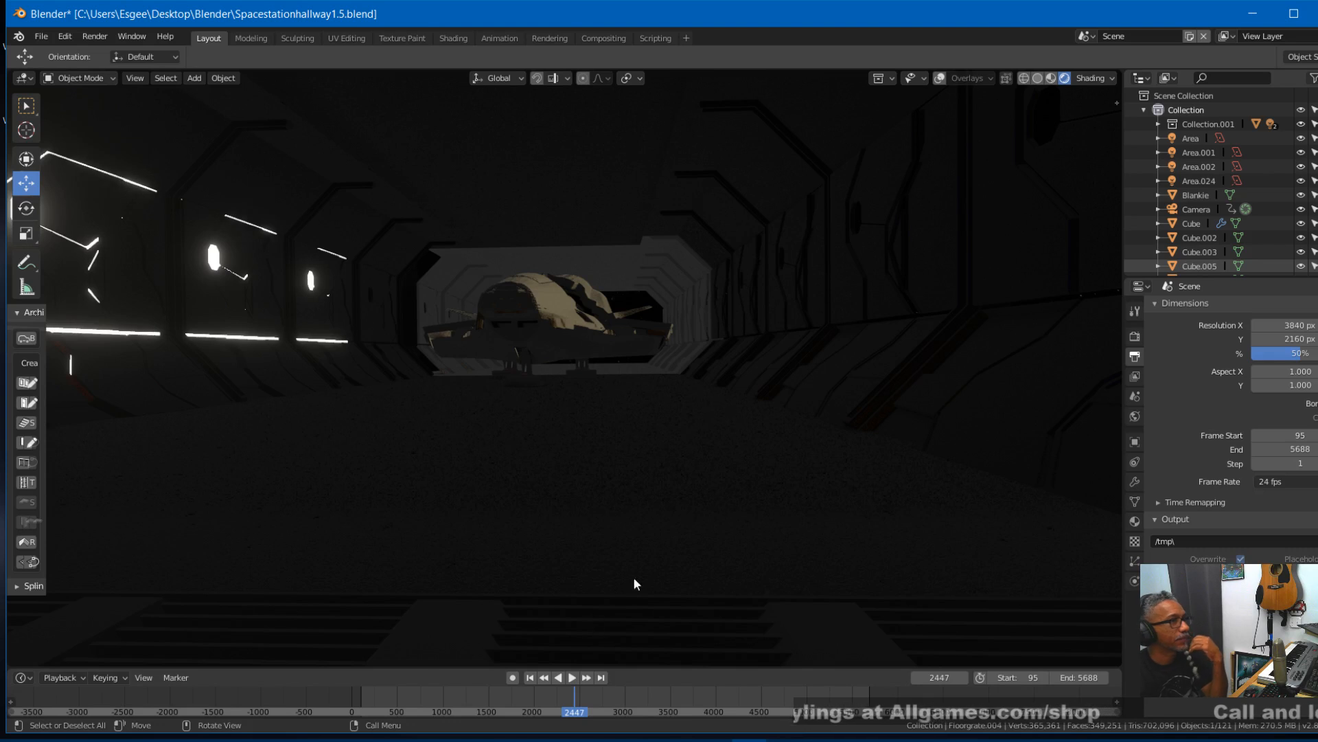
click(938, 78)
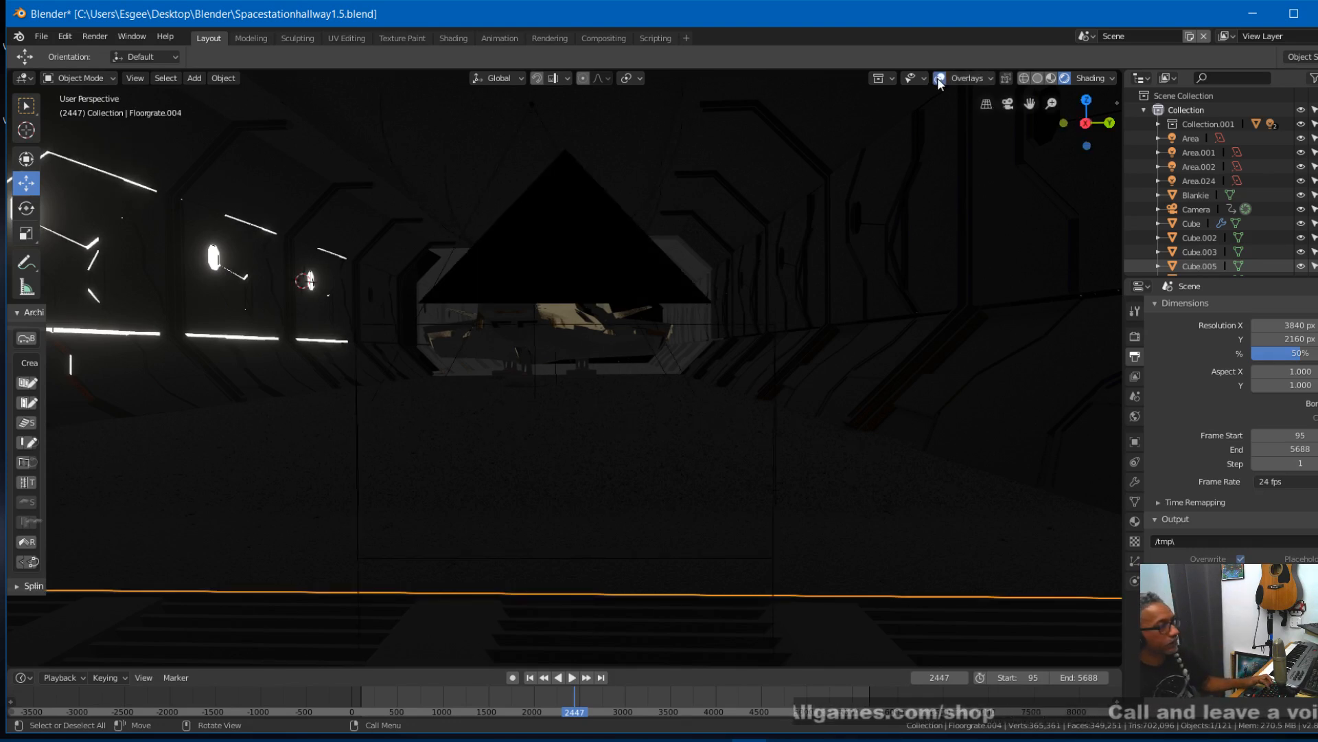
key(ctrl+z)
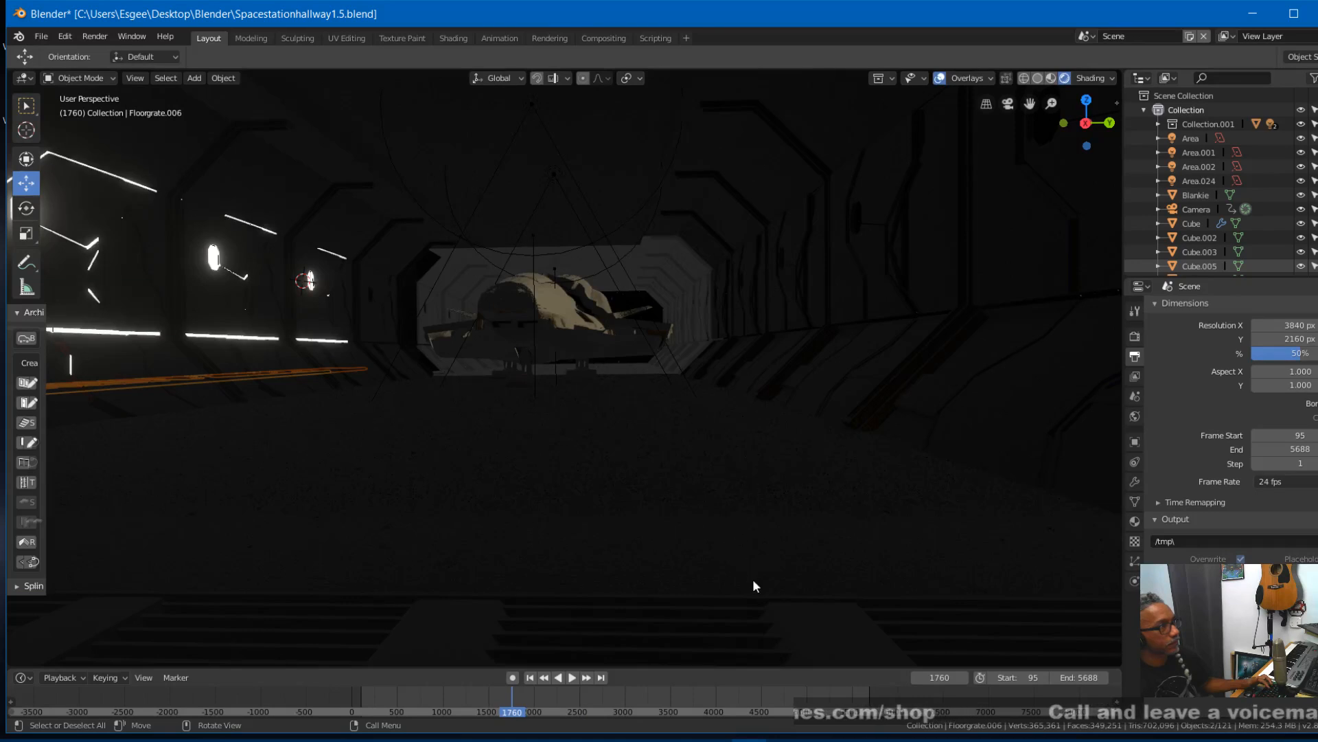
click(804, 630)
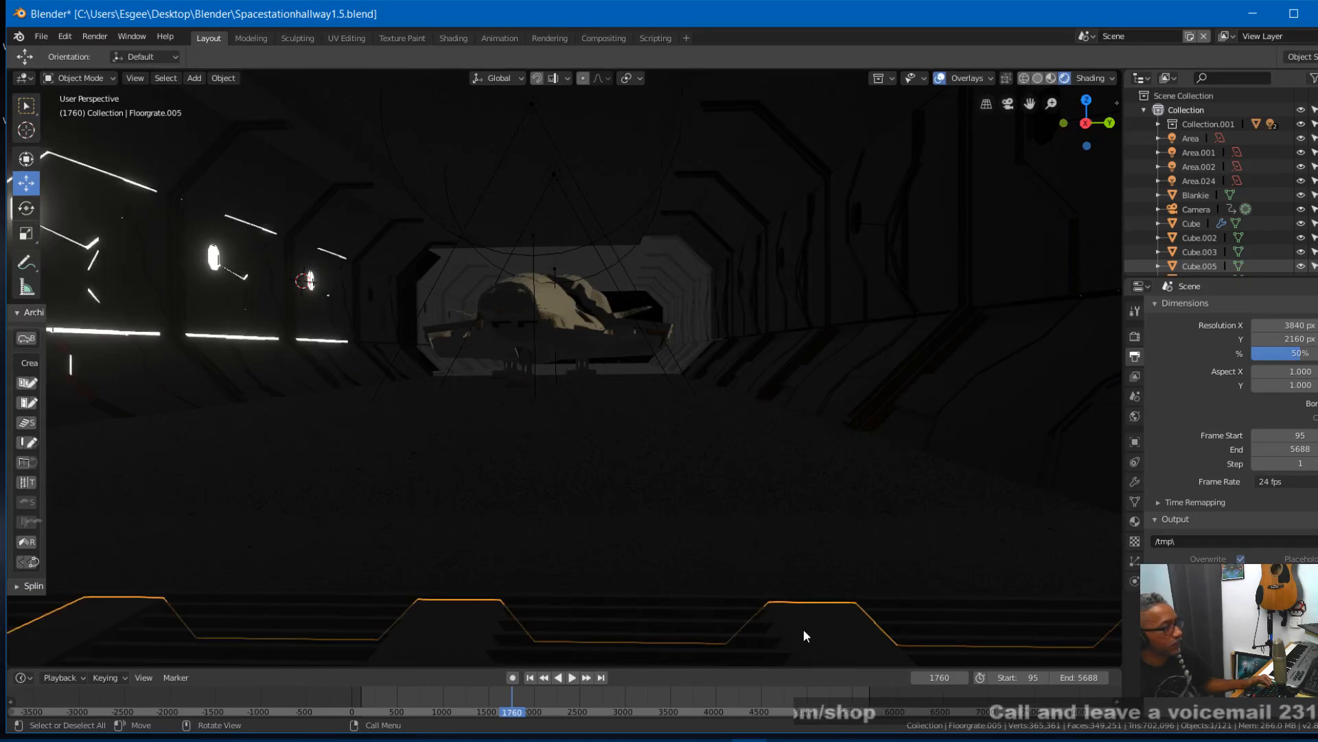
shift+click(645, 603)
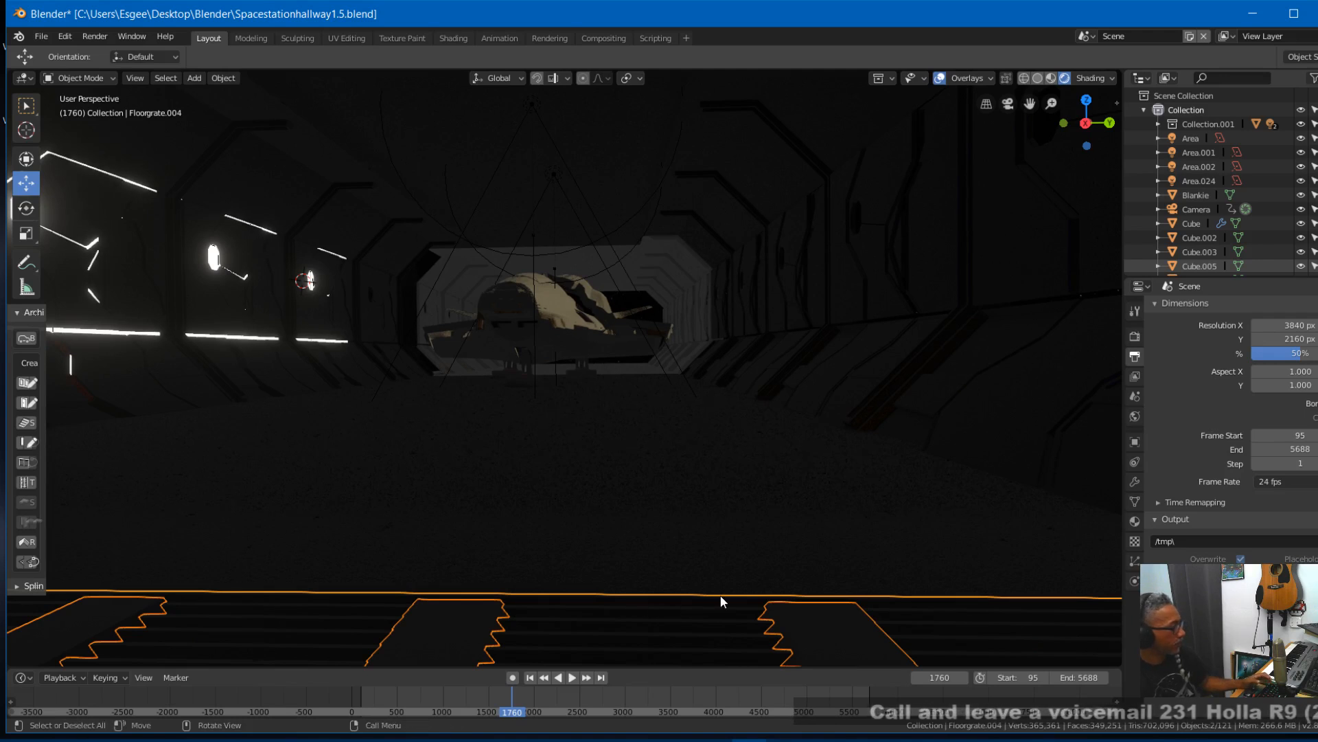
key(shift+d)
key(x)
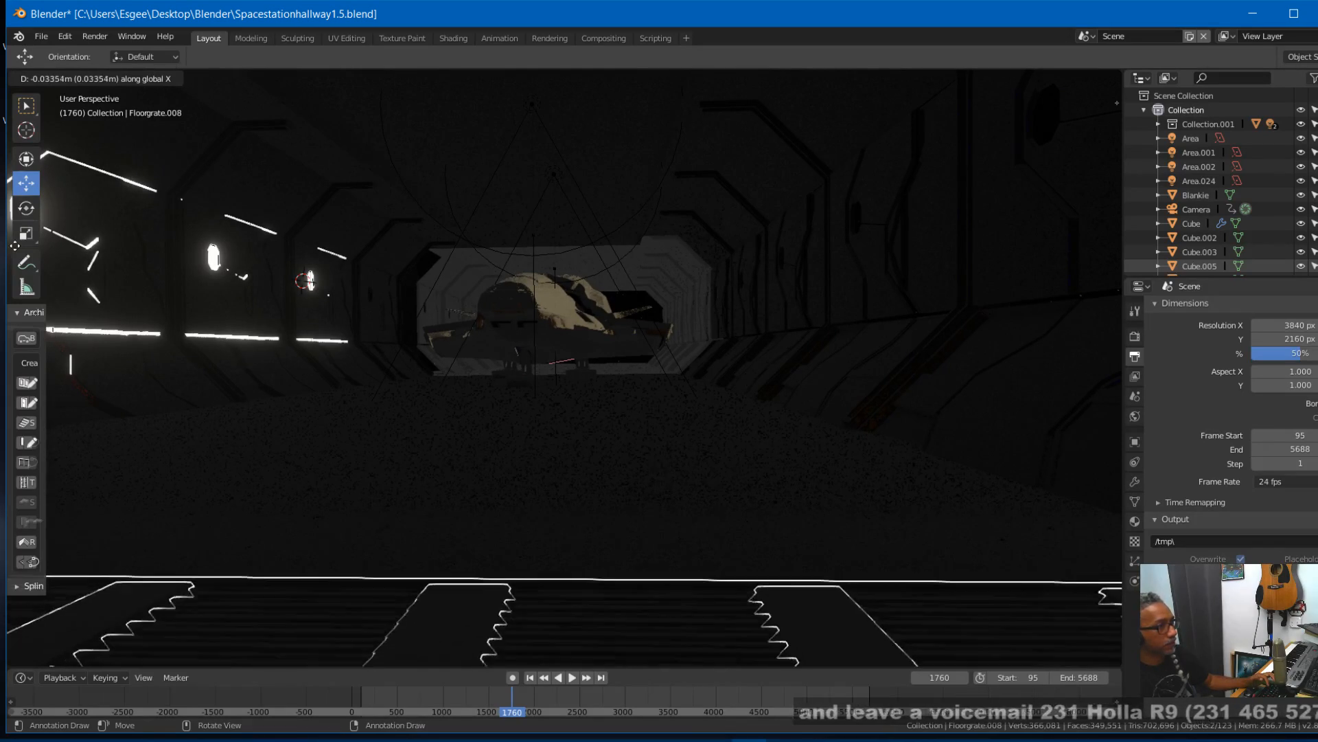
click(1084, 242)
scroll(776, 473, down, 1)
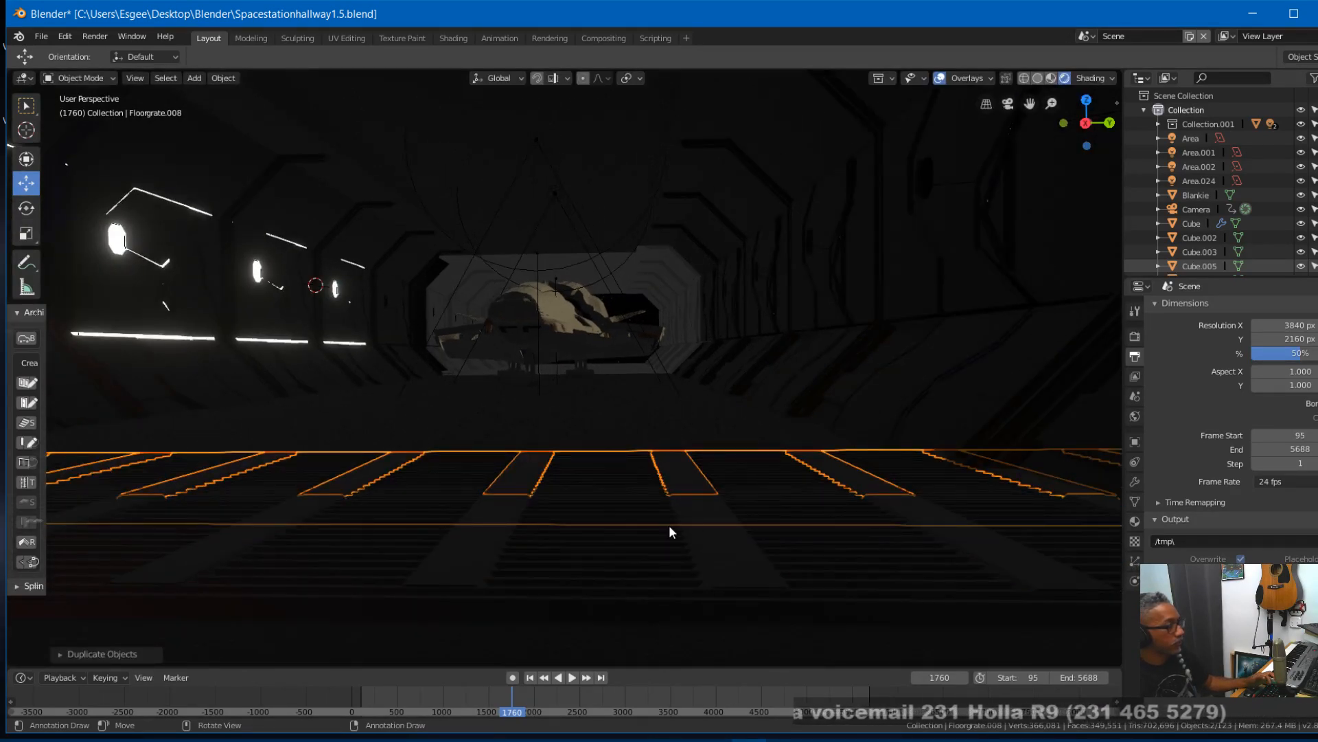
- Move the copied grates about another -0.46 m along X and rotate them 90° about the global Z axis
key(x)
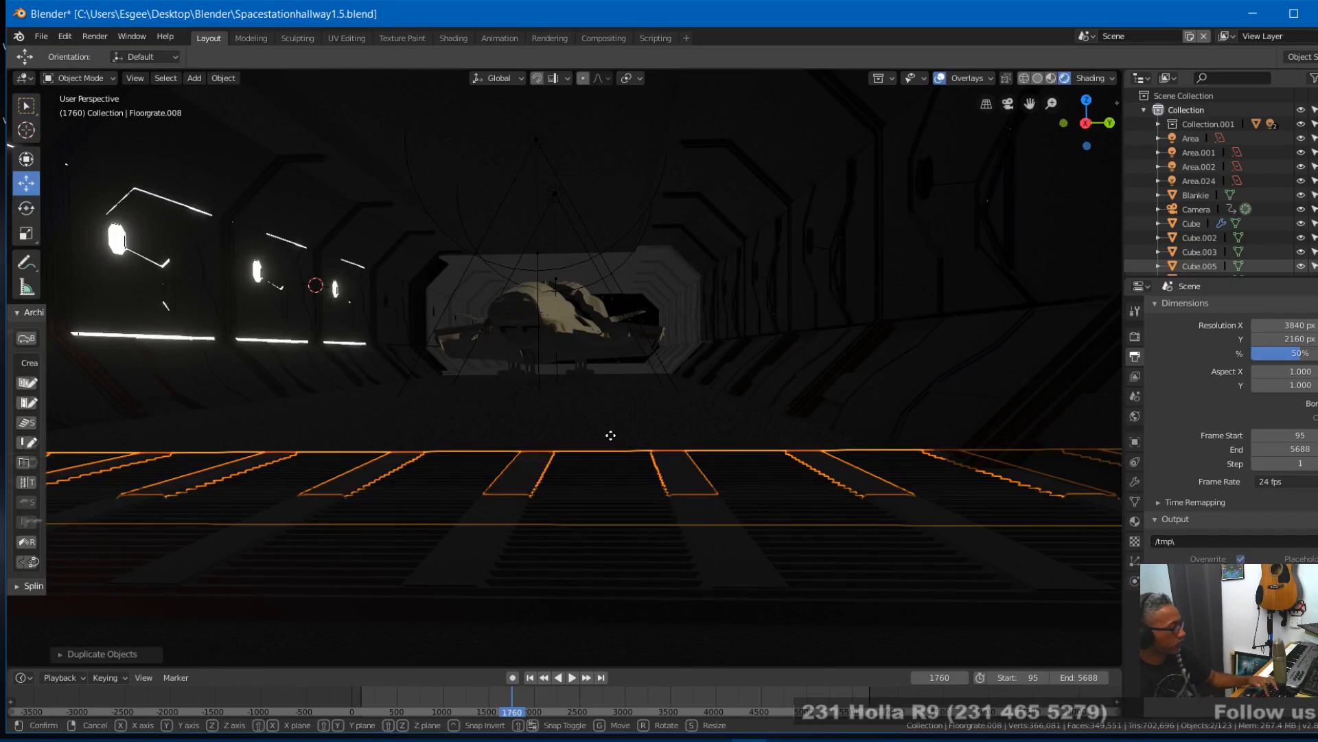
key(shift+d)
key(x)
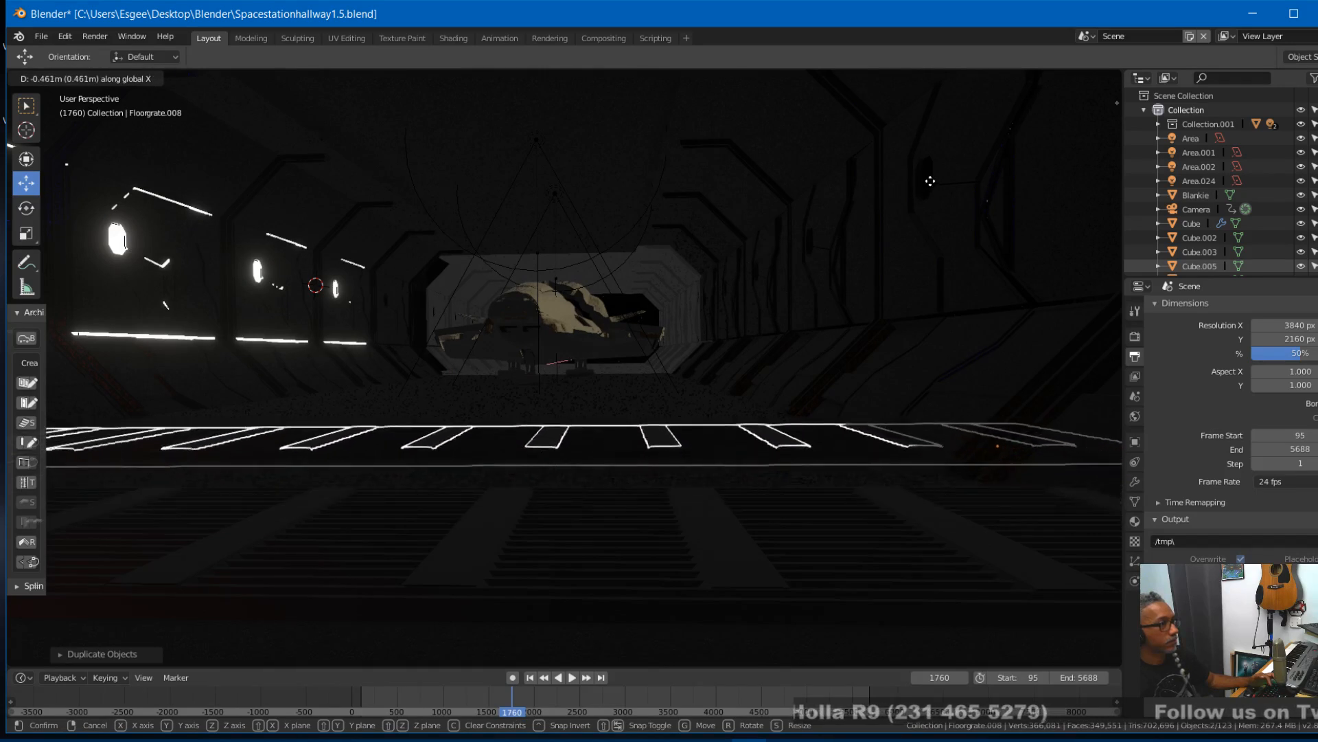
click(948, 177)
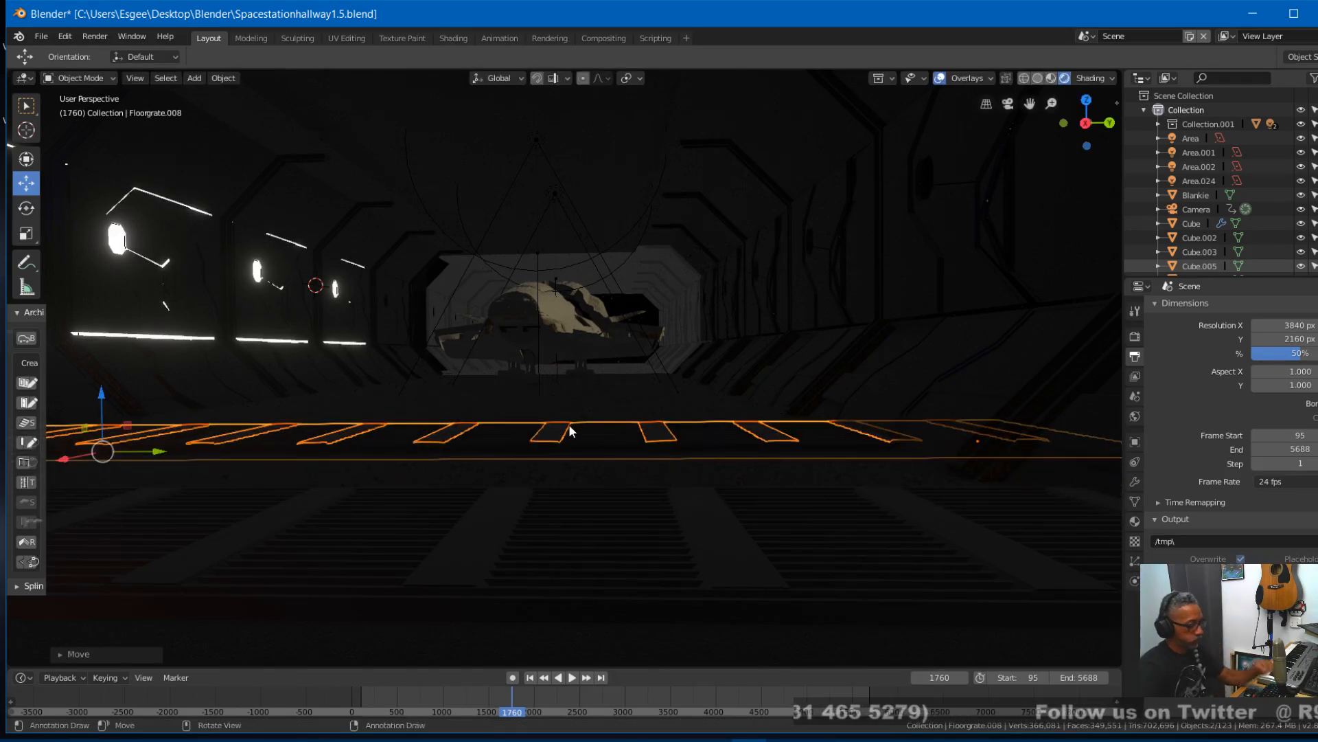
text(r90)
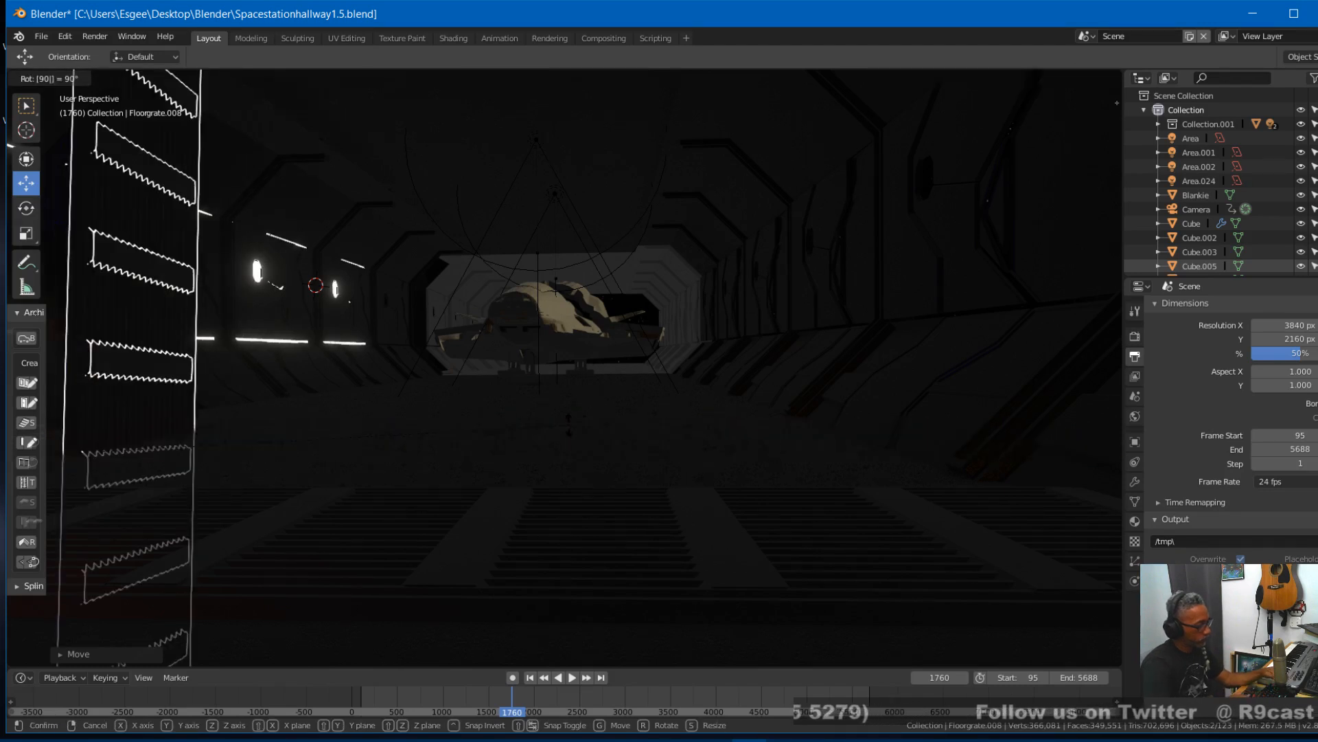
text(z)
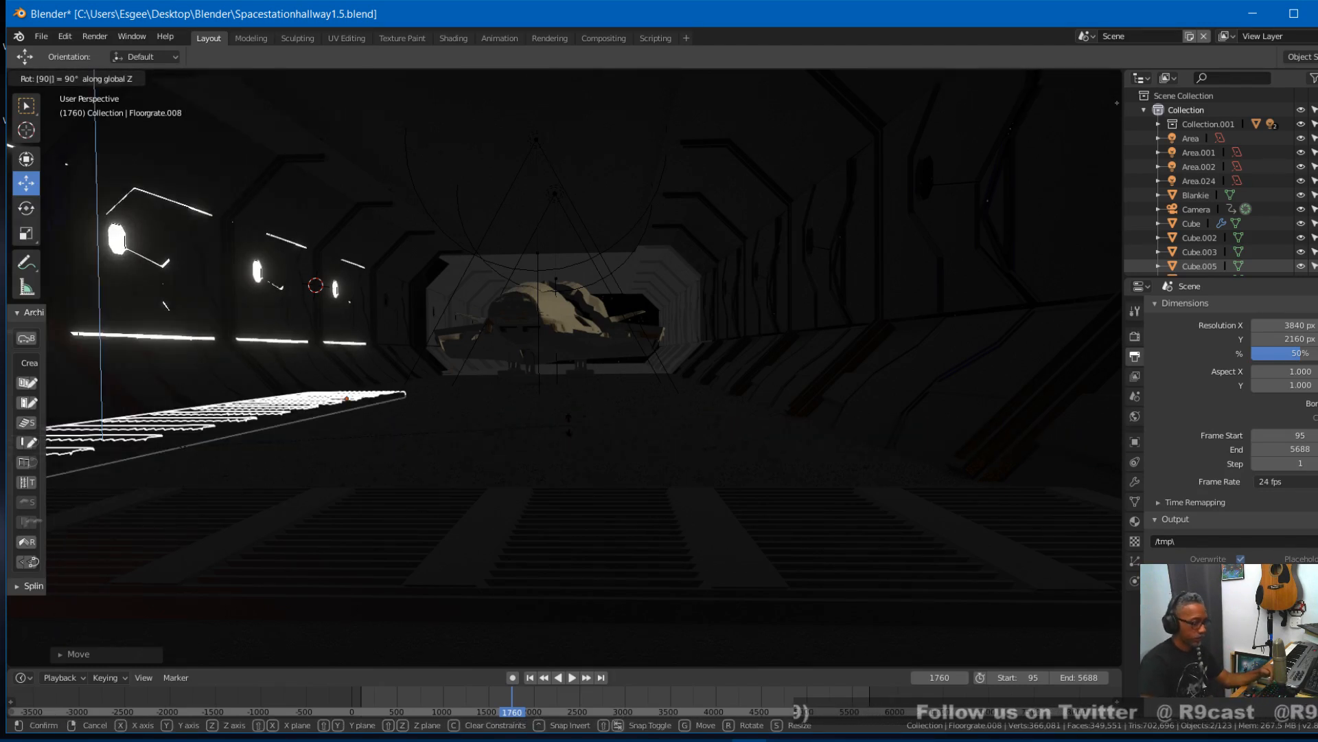
key(Return)
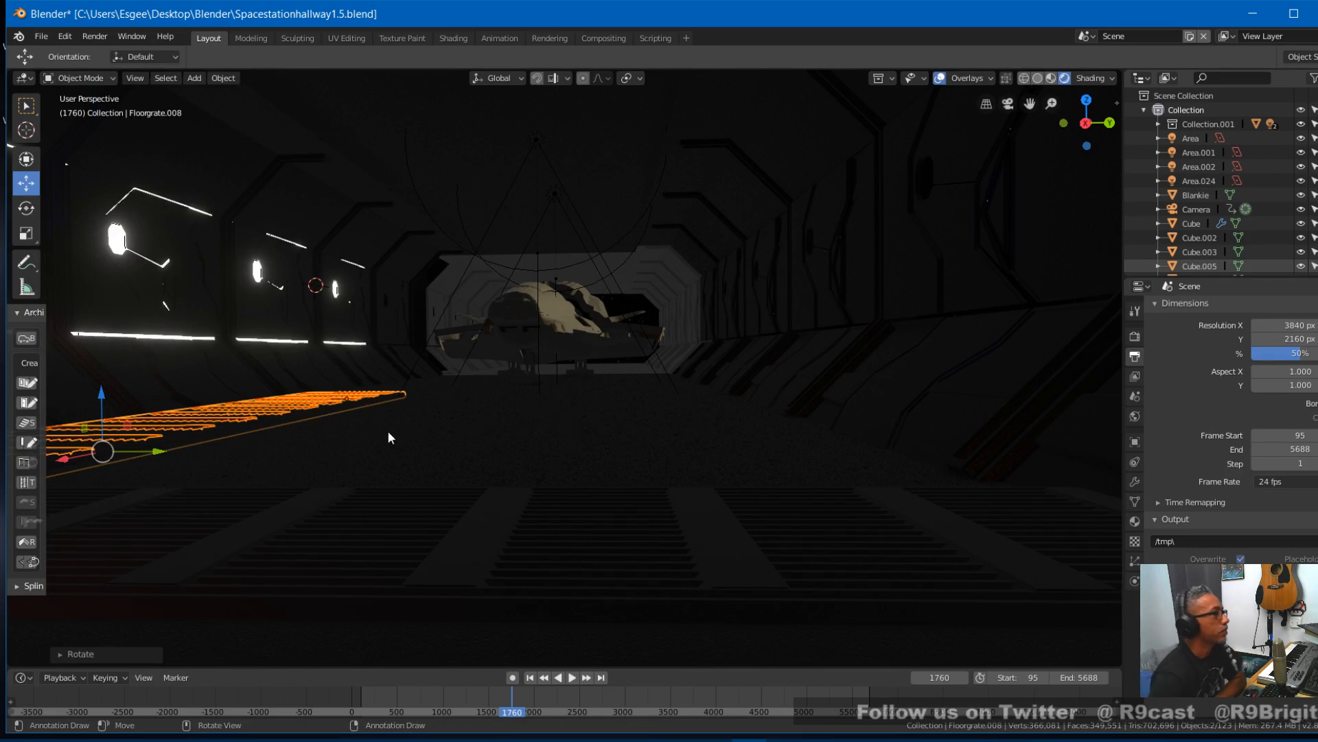
- Shift the rotated grates about 1.4 m along Y, push them down the hallway along negative X, and check the placement without overlays
key(g)
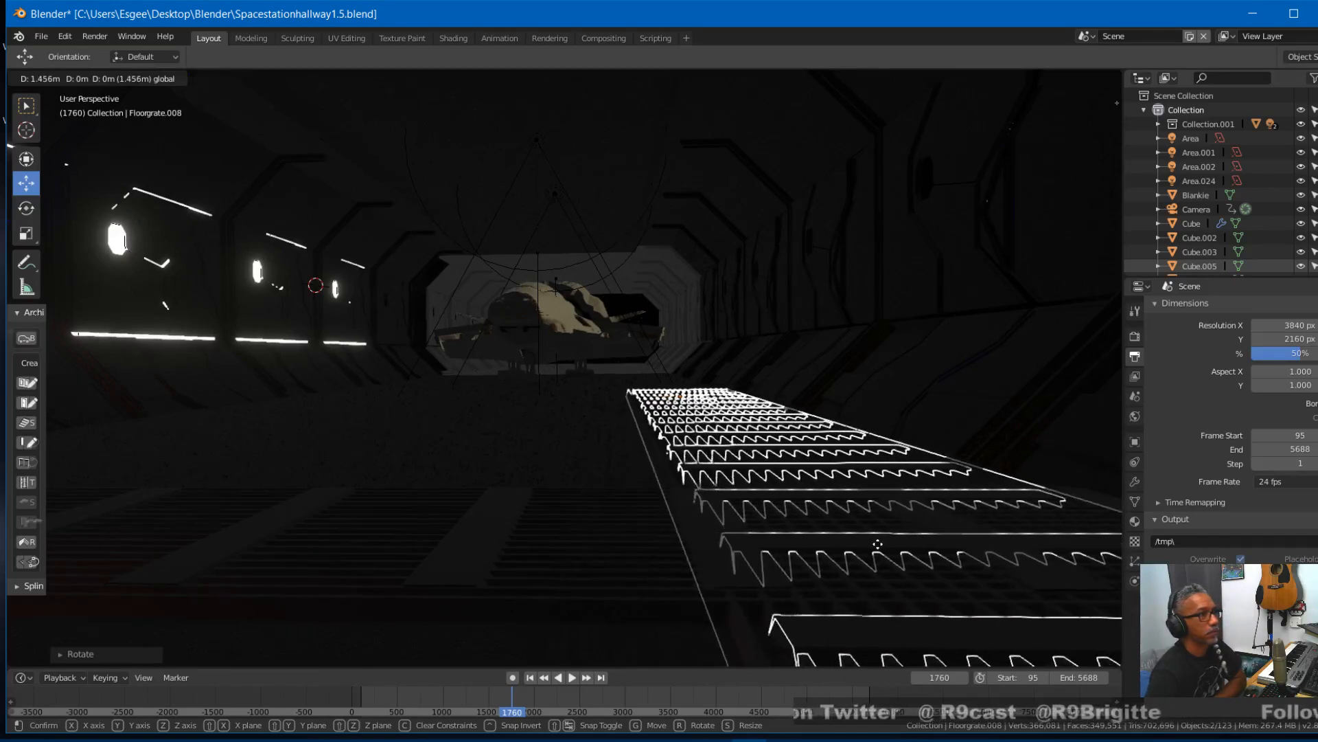
click(858, 556)
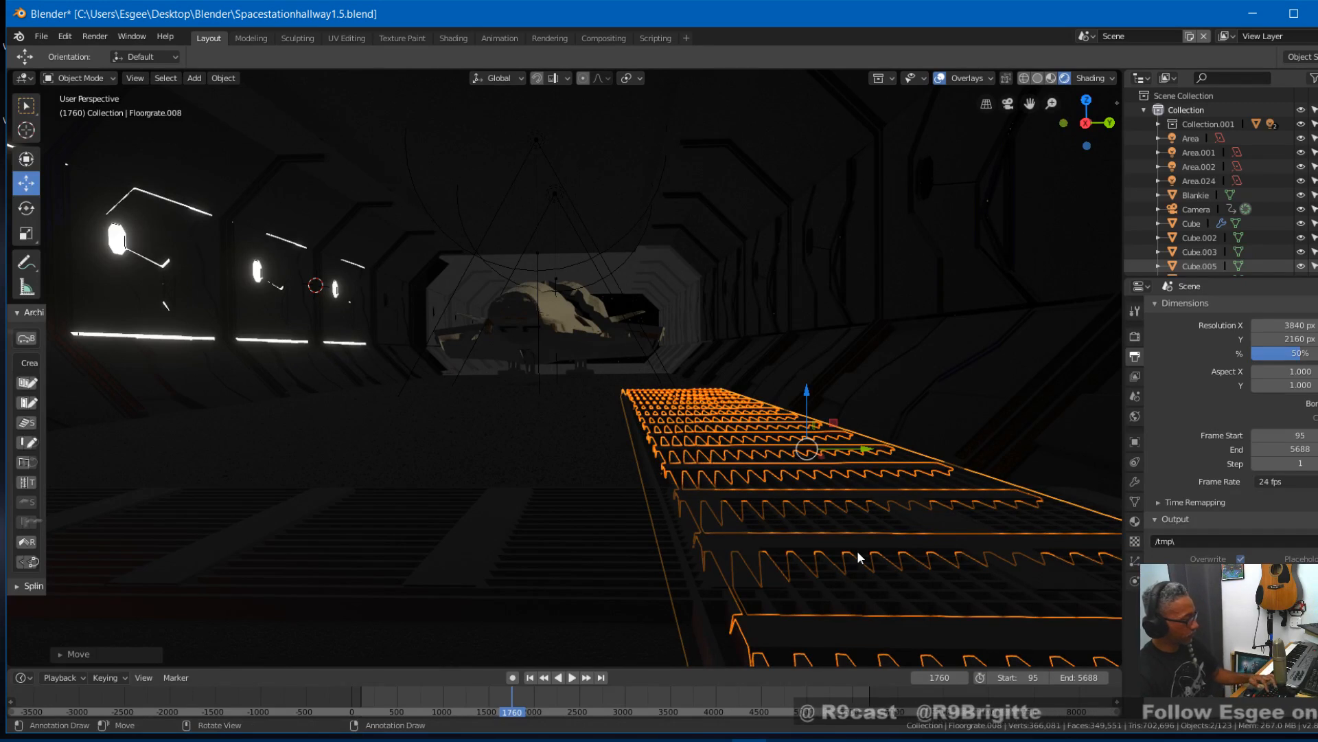
key(g)
key(x)
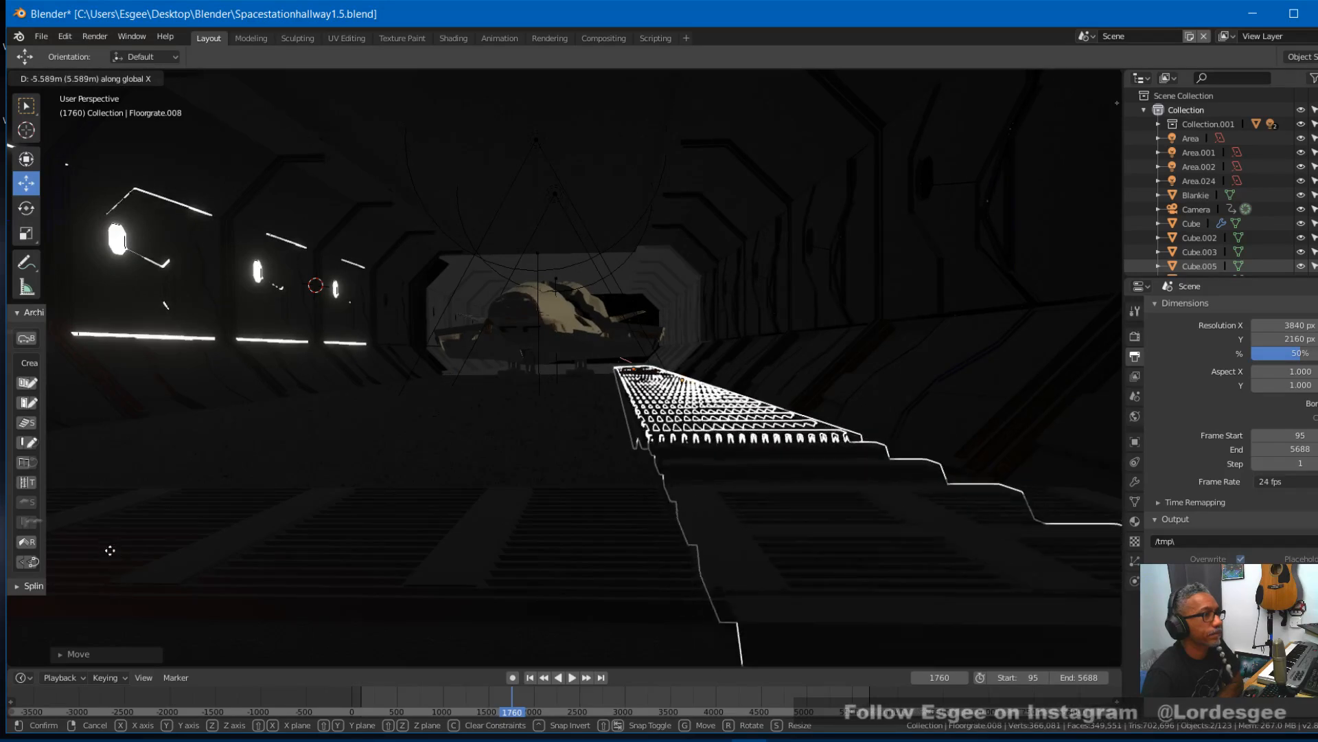
click(120, 577)
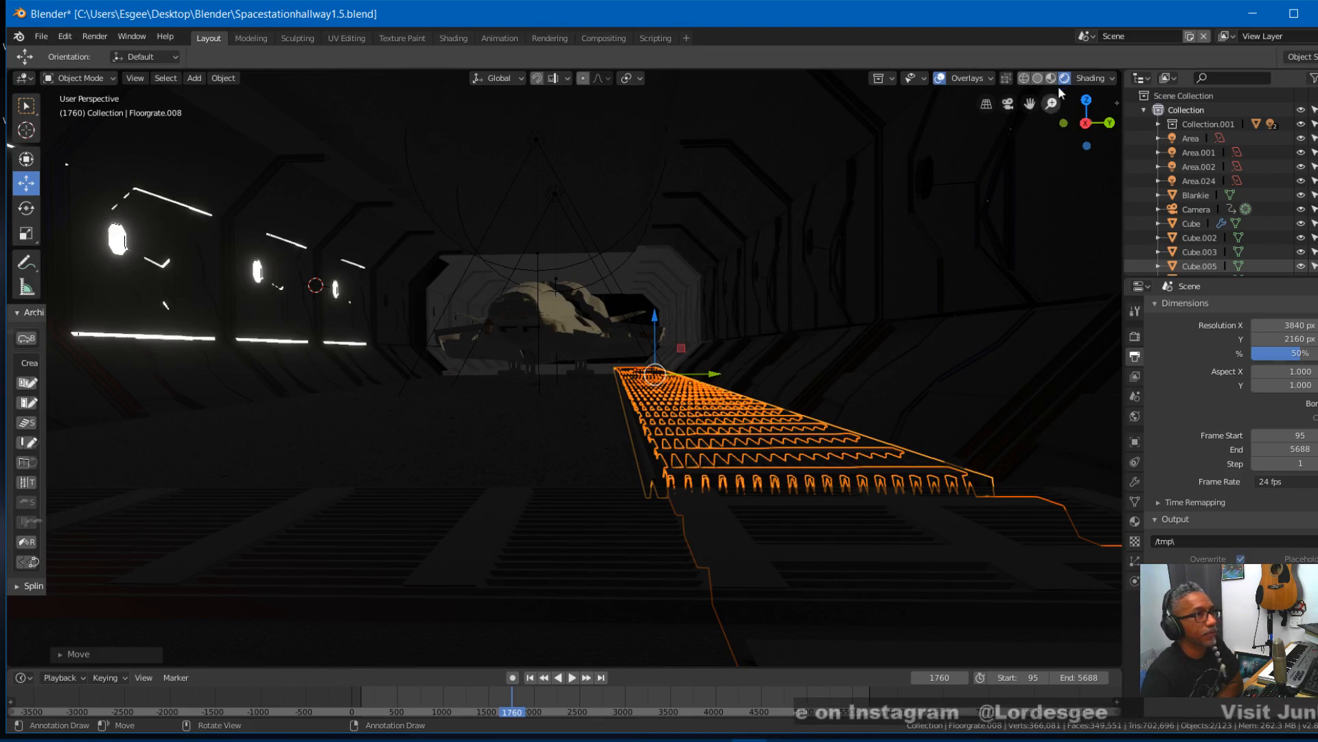
click(939, 79)
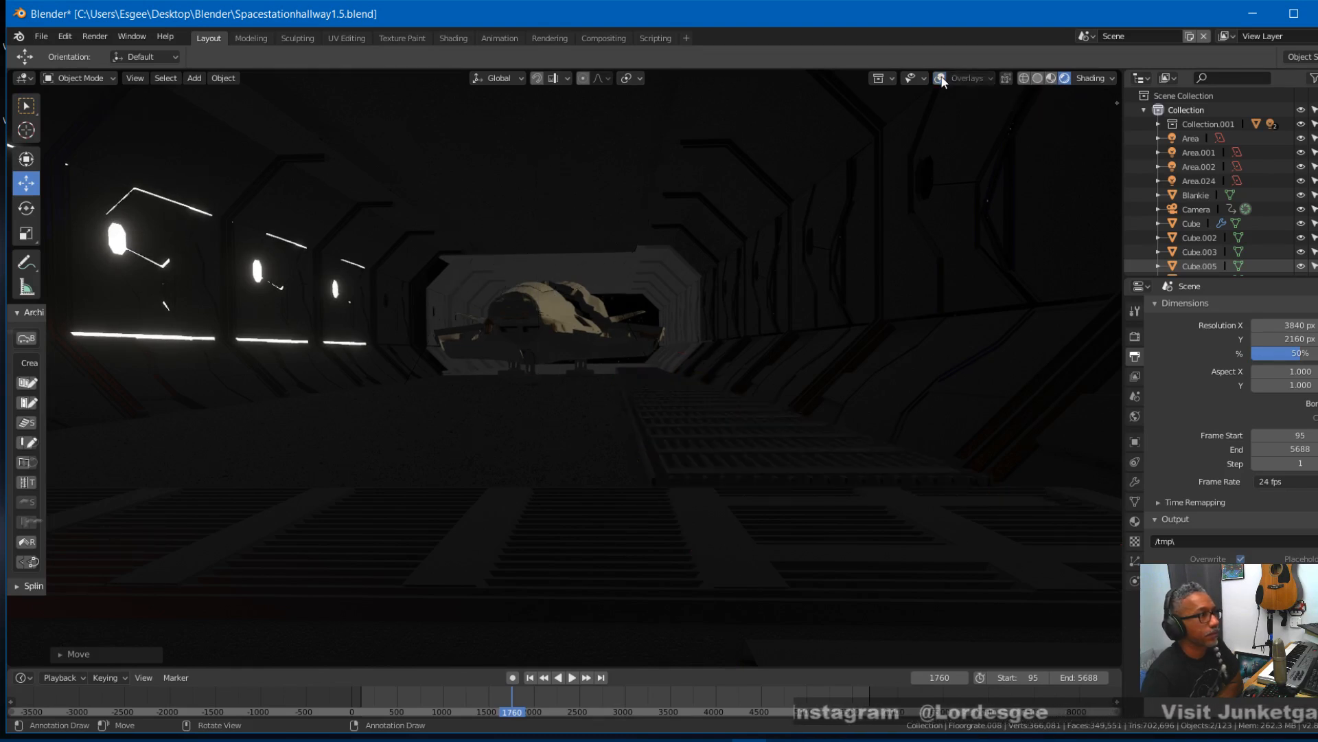
- Nudge the rotated grates in the hangar hallway against the near cross grate, and check the fit without overlays
click(940, 78)
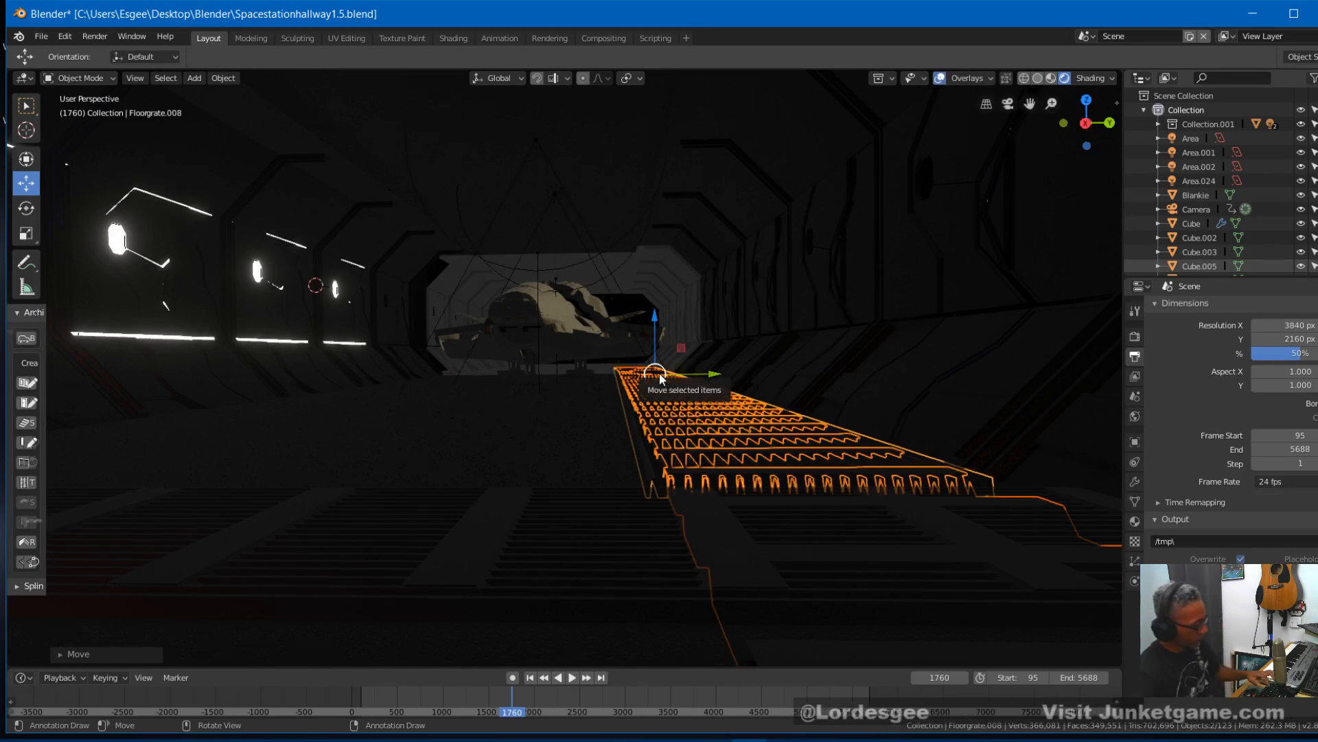
drag(661, 379, 1031, 158)
click(940, 79)
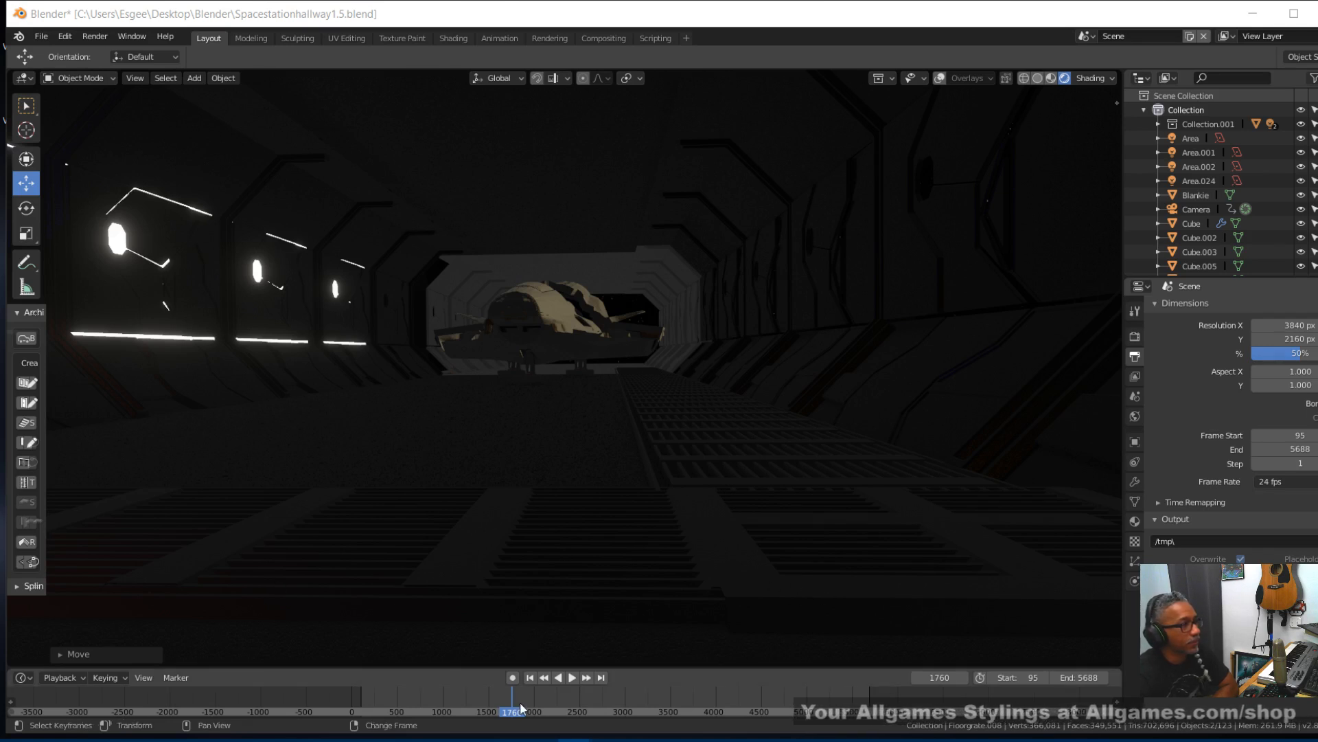
- Review the rotated grates through the camera by scrubbing from frame 1620 to 2447, keeping the grates selected
mouse_move(506, 700)
mouse_down()
mouse_move(485, 697)
mouse_move(499, 692)
mouse_up()
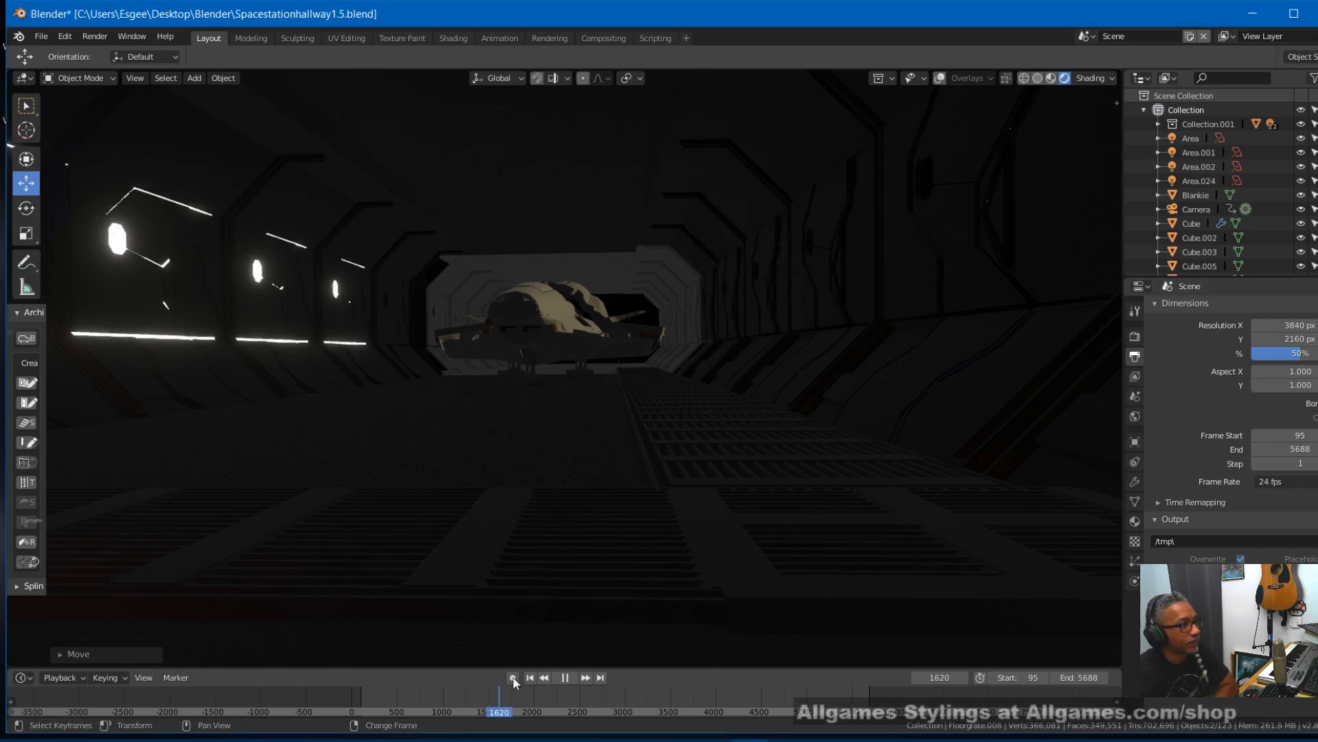
key(KP_0)
right_drag(505, 698, 575, 689)
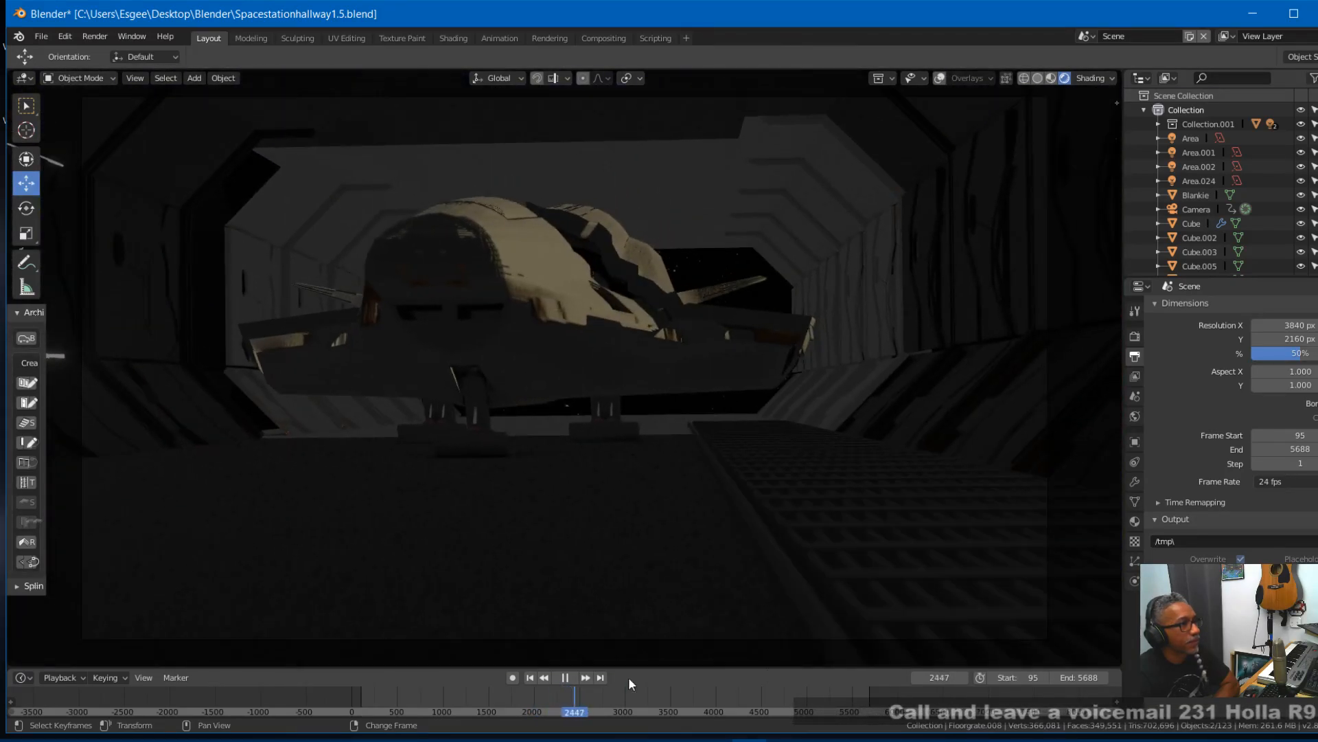
click(934, 608)
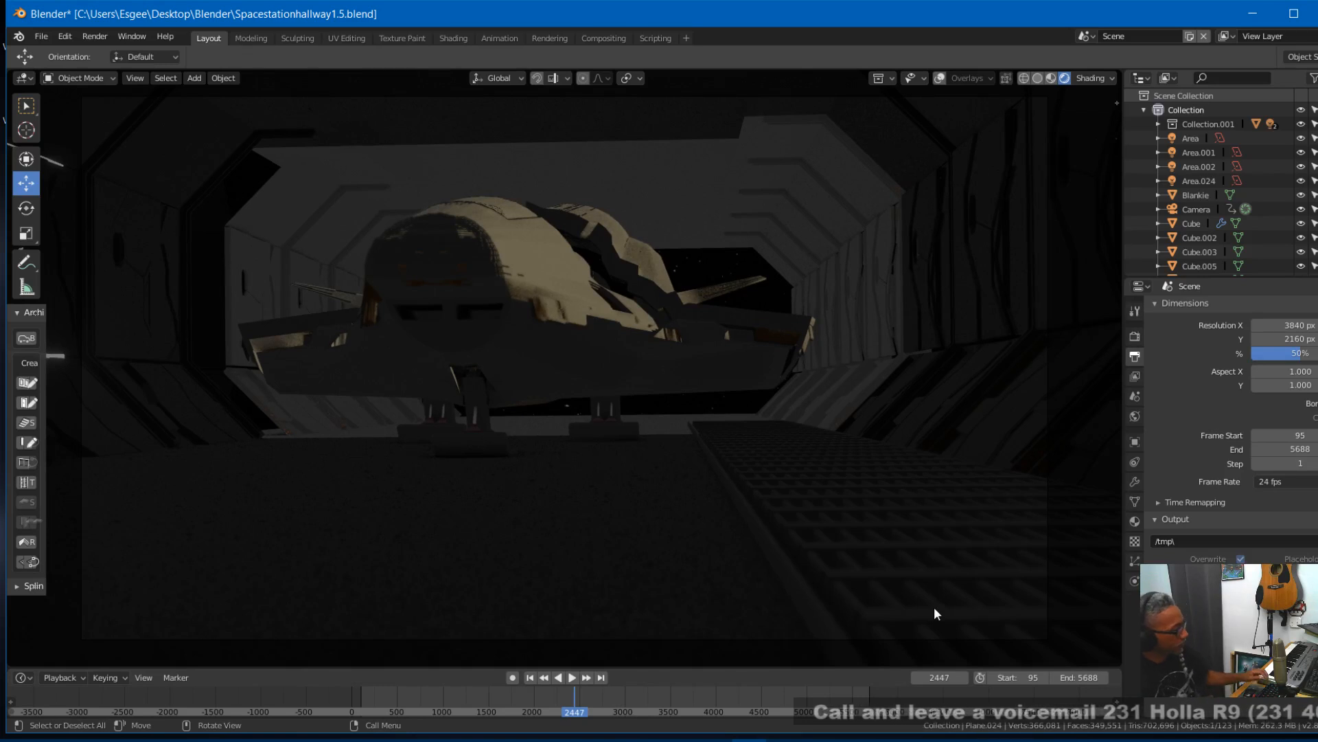
key(ctrl+z)
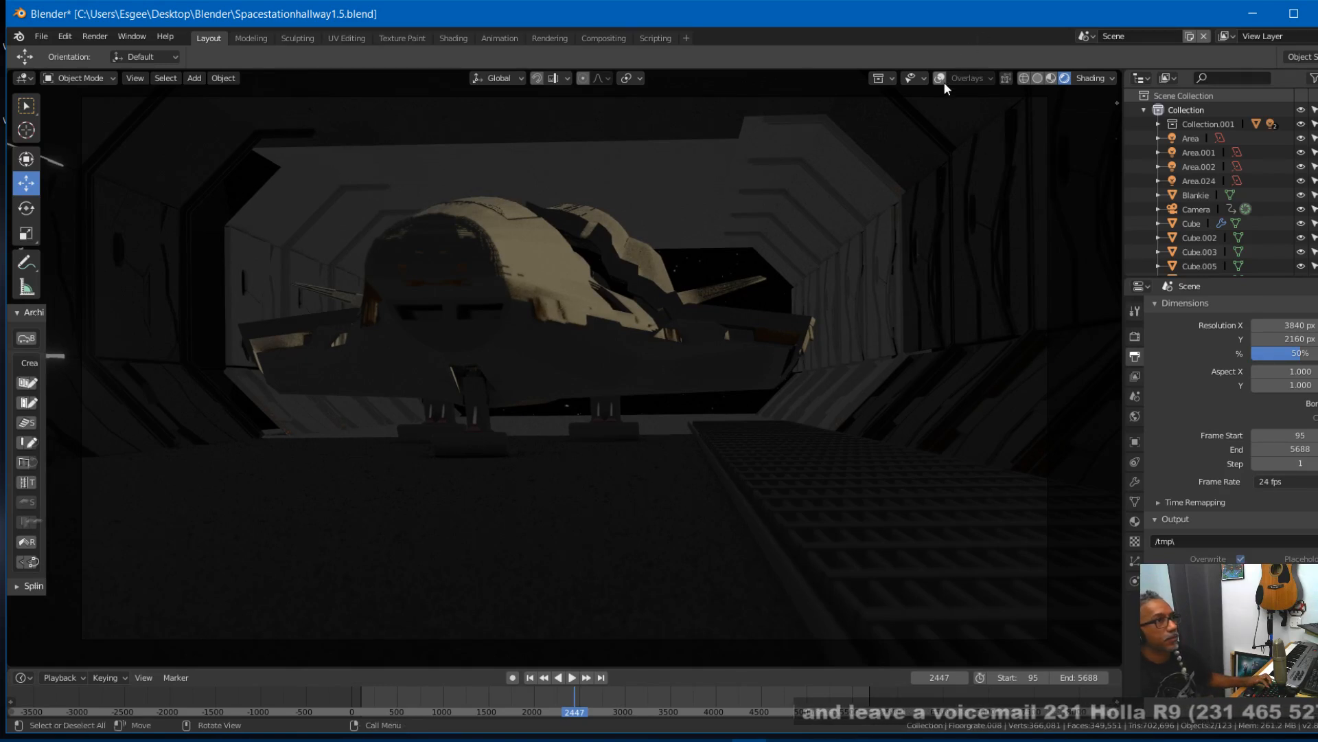
- Show overlays, move the rotated grates about -0.4 m along X, and scale them down uniformly
click(941, 78)
key(g)
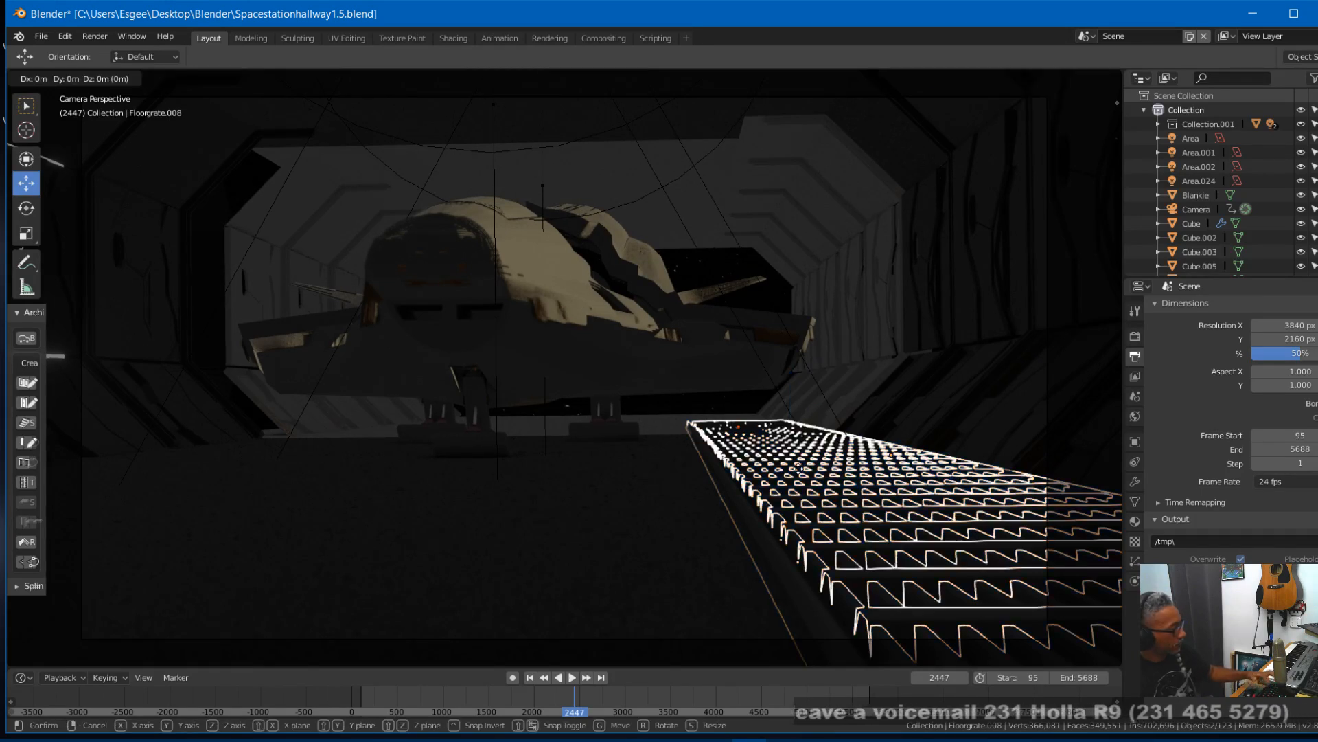
key(x)
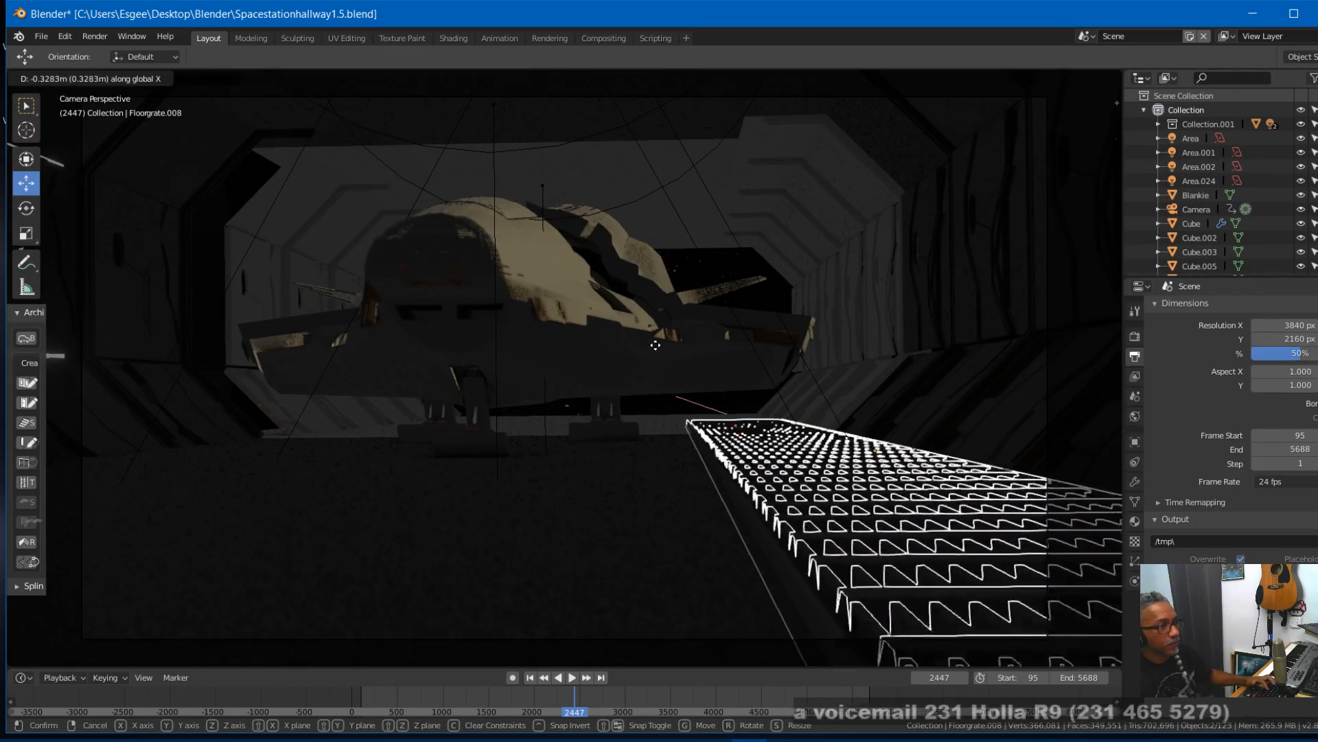
click(682, 384)
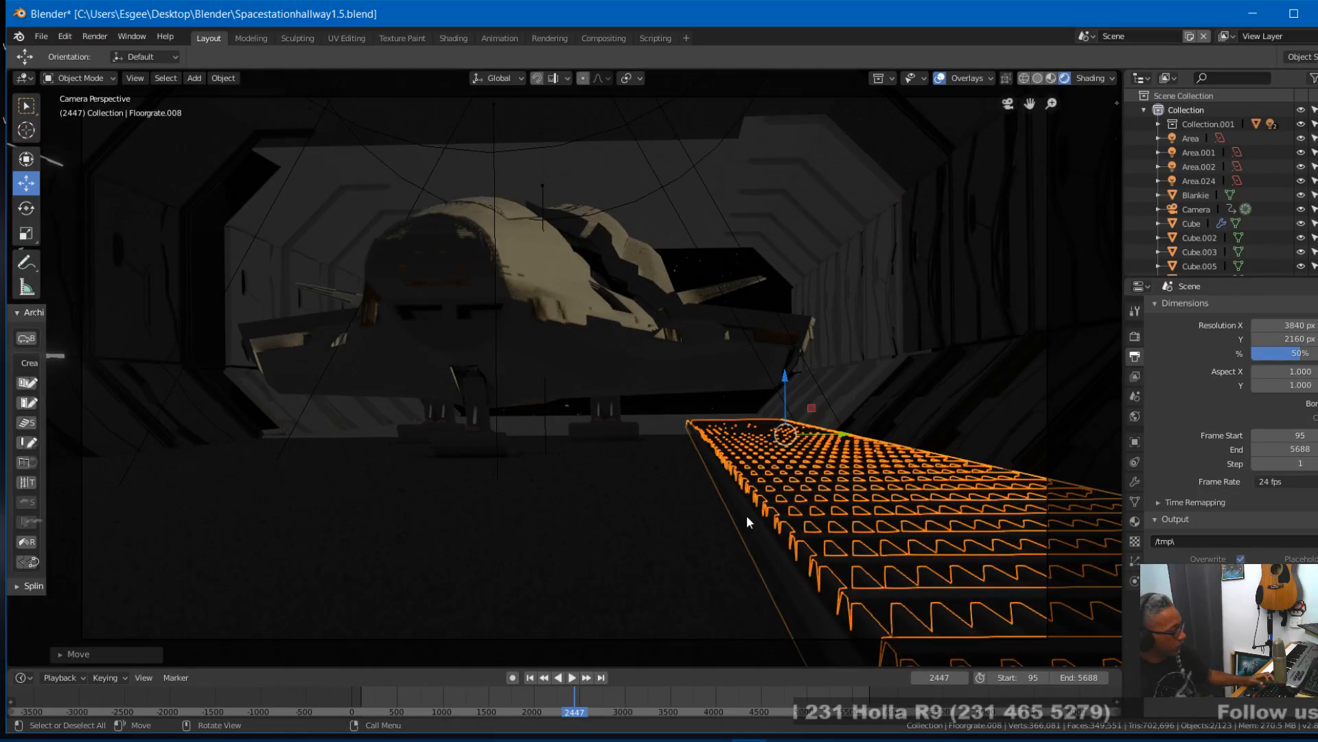
key(s)
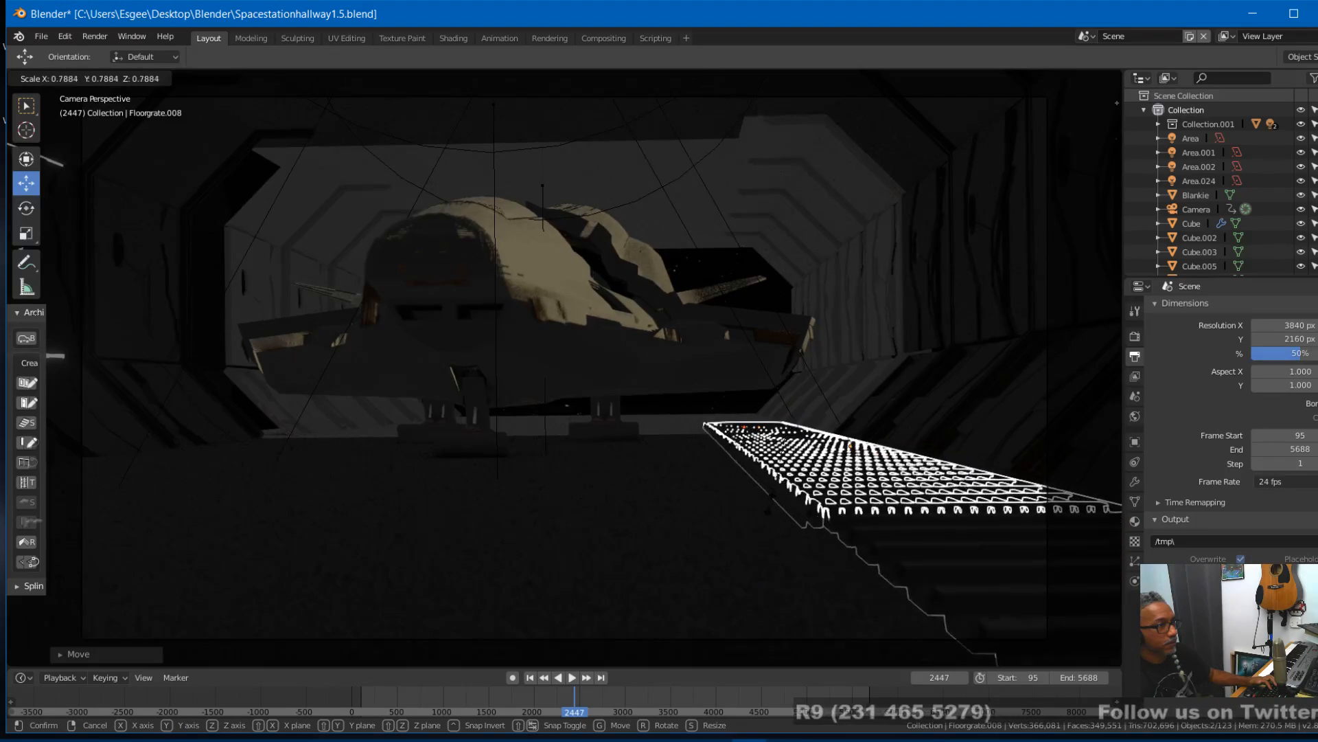
click(796, 490)
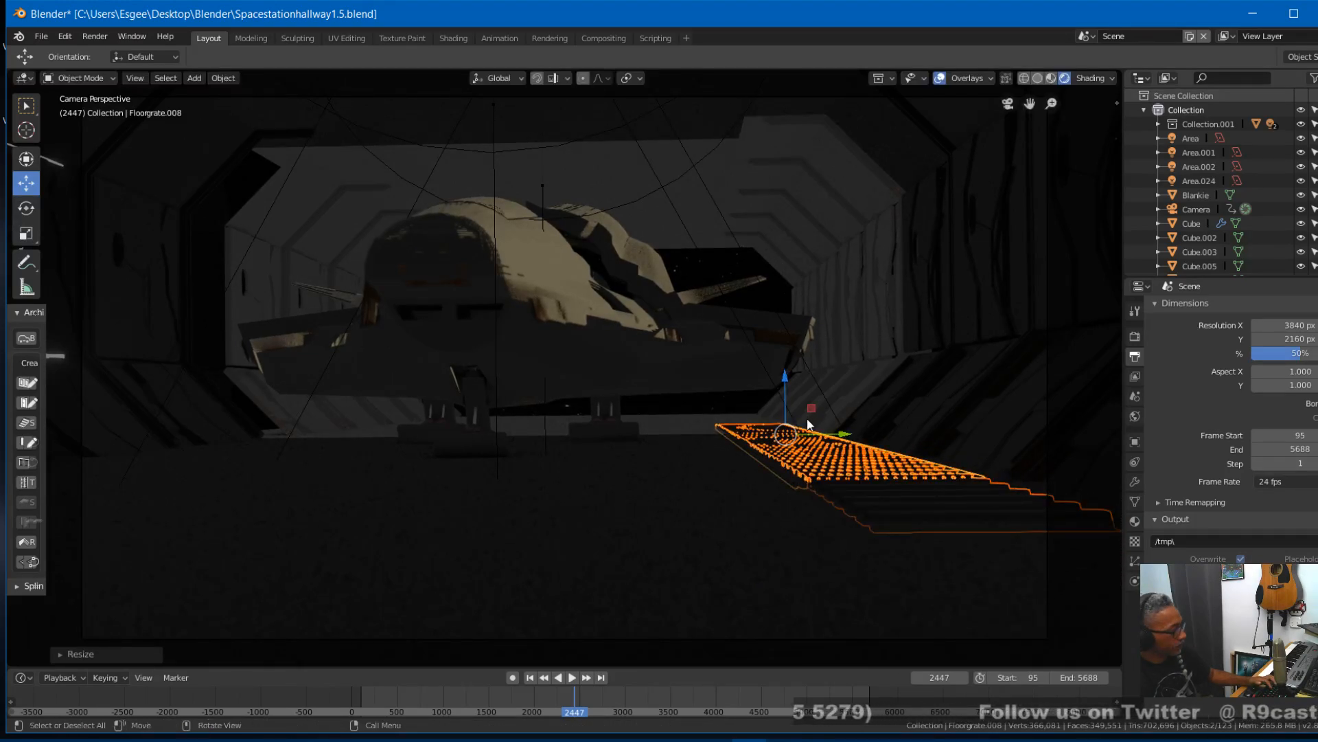
- Move the scaled-down grates about 1.9 m along X towards the camera, and check them without overlays
key(g)
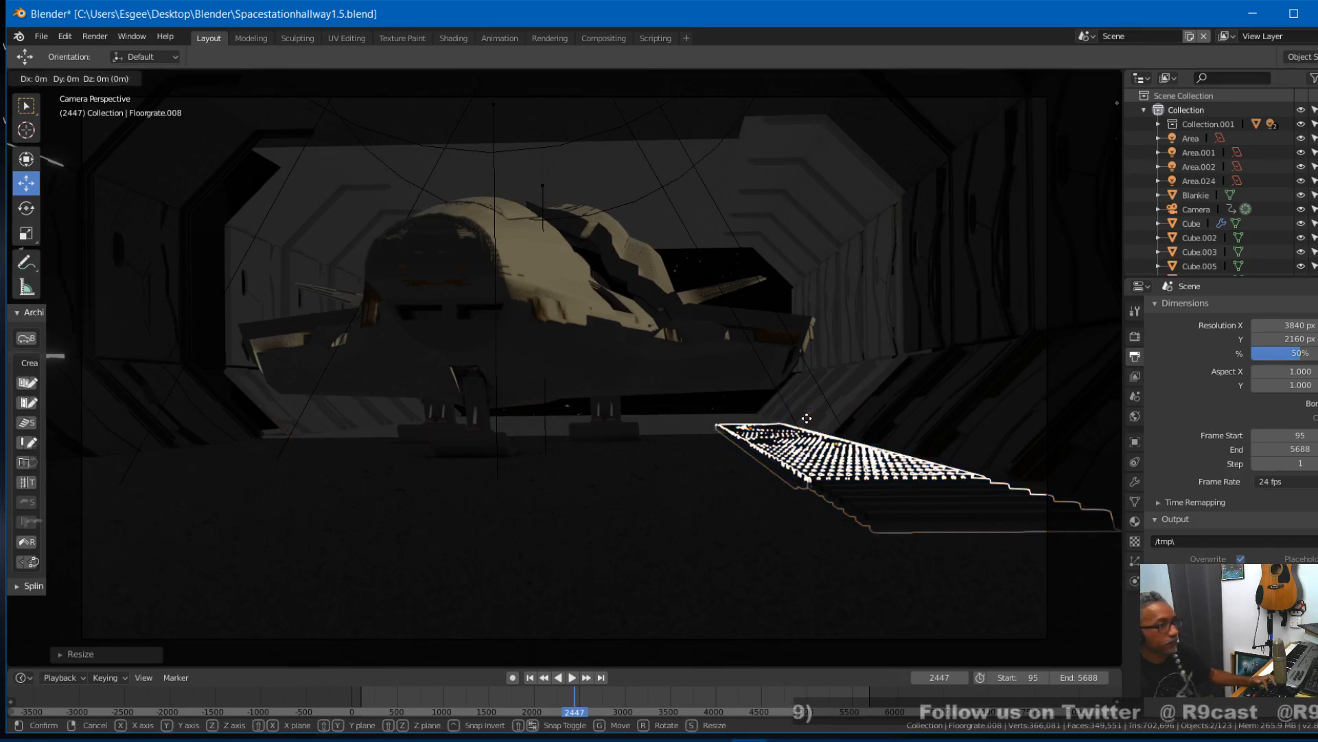
key(x)
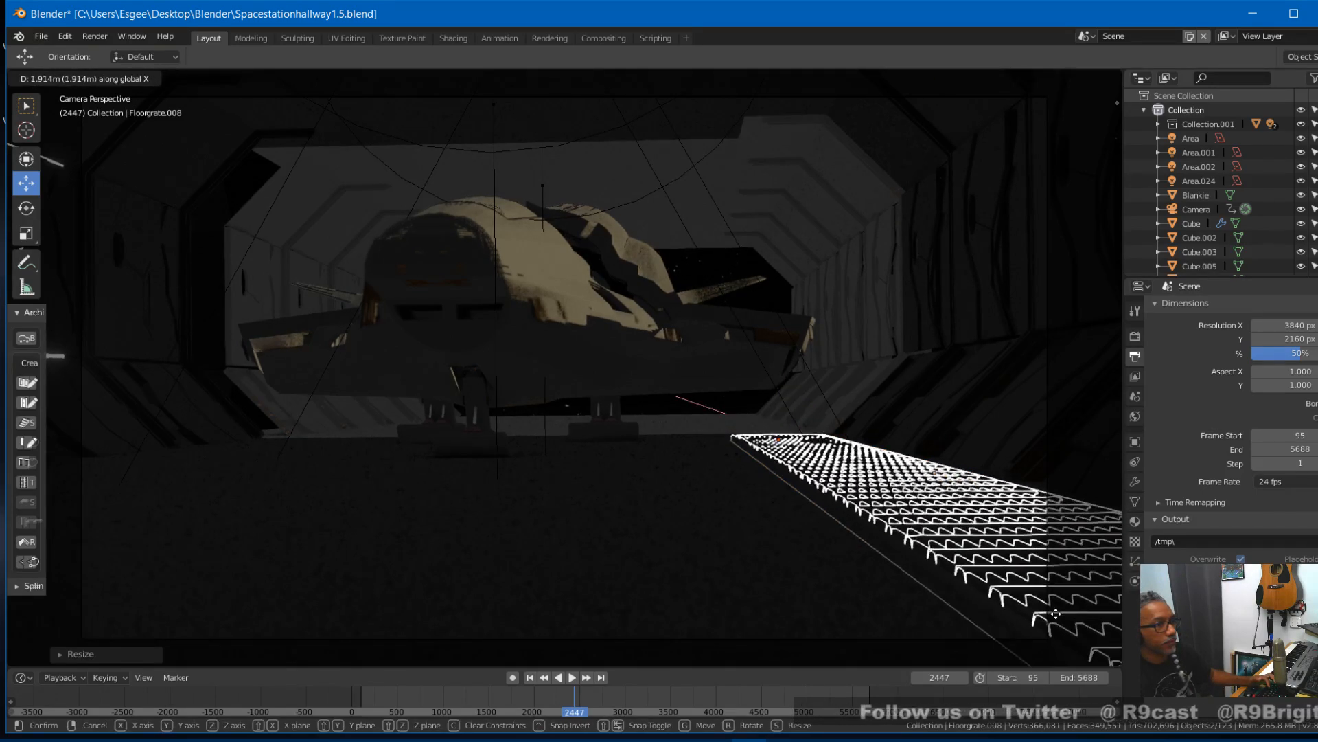
click(1049, 604)
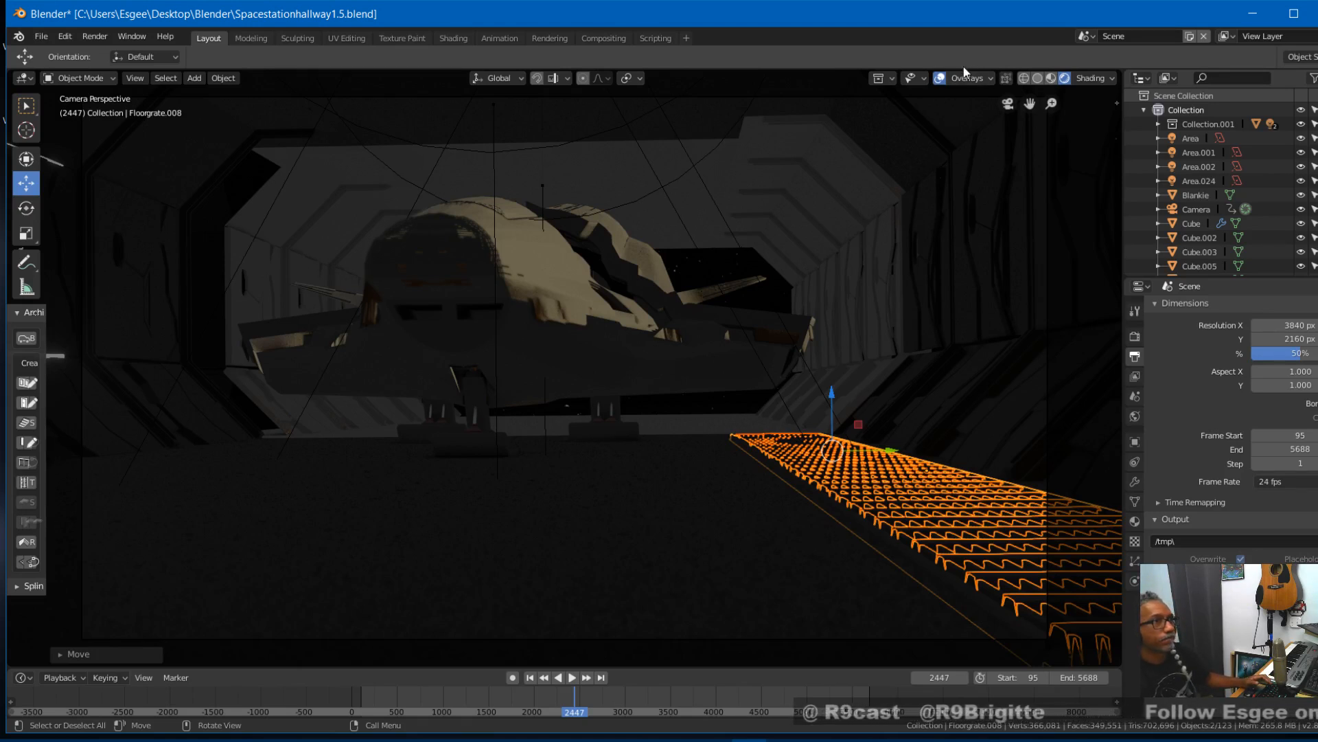
click(939, 79)
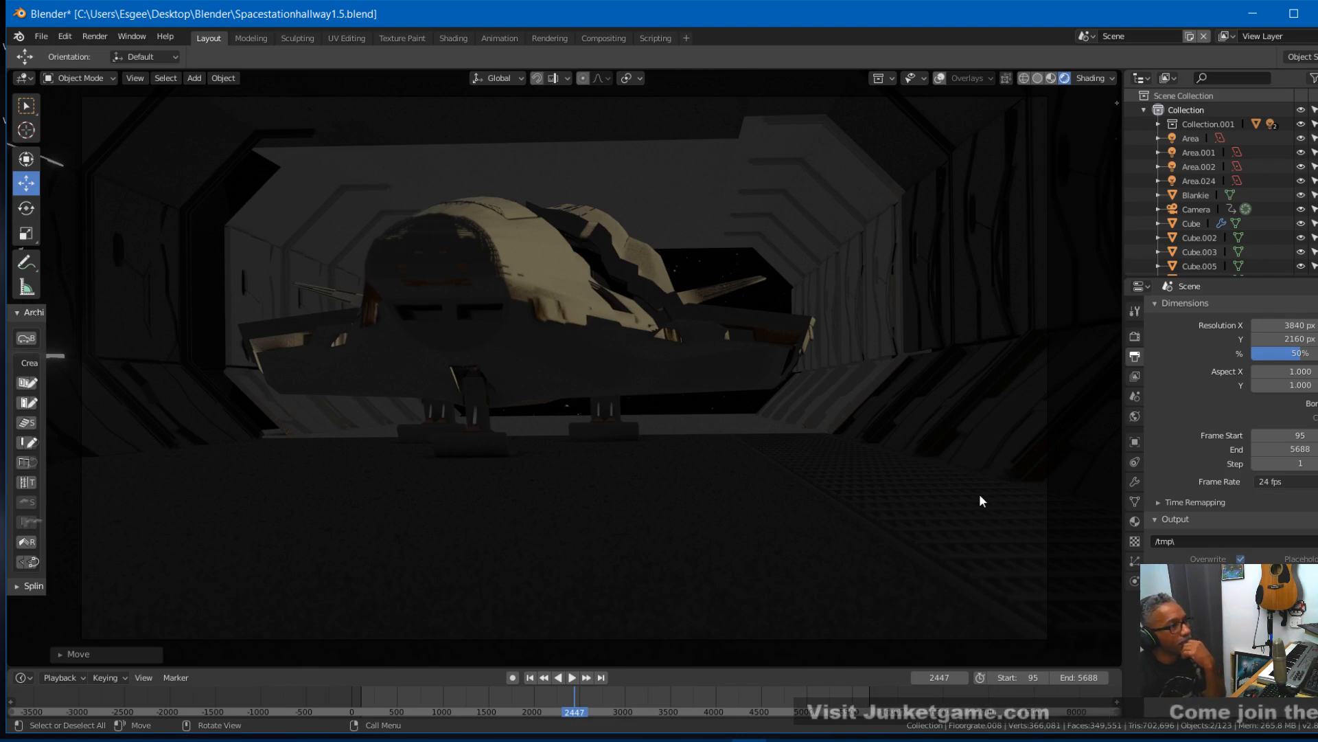
shift+click(913, 514)
- Duplicate the rotated grates and move the copy about -1.59 m along Y to the opposite side of the hallway
click(940, 79)
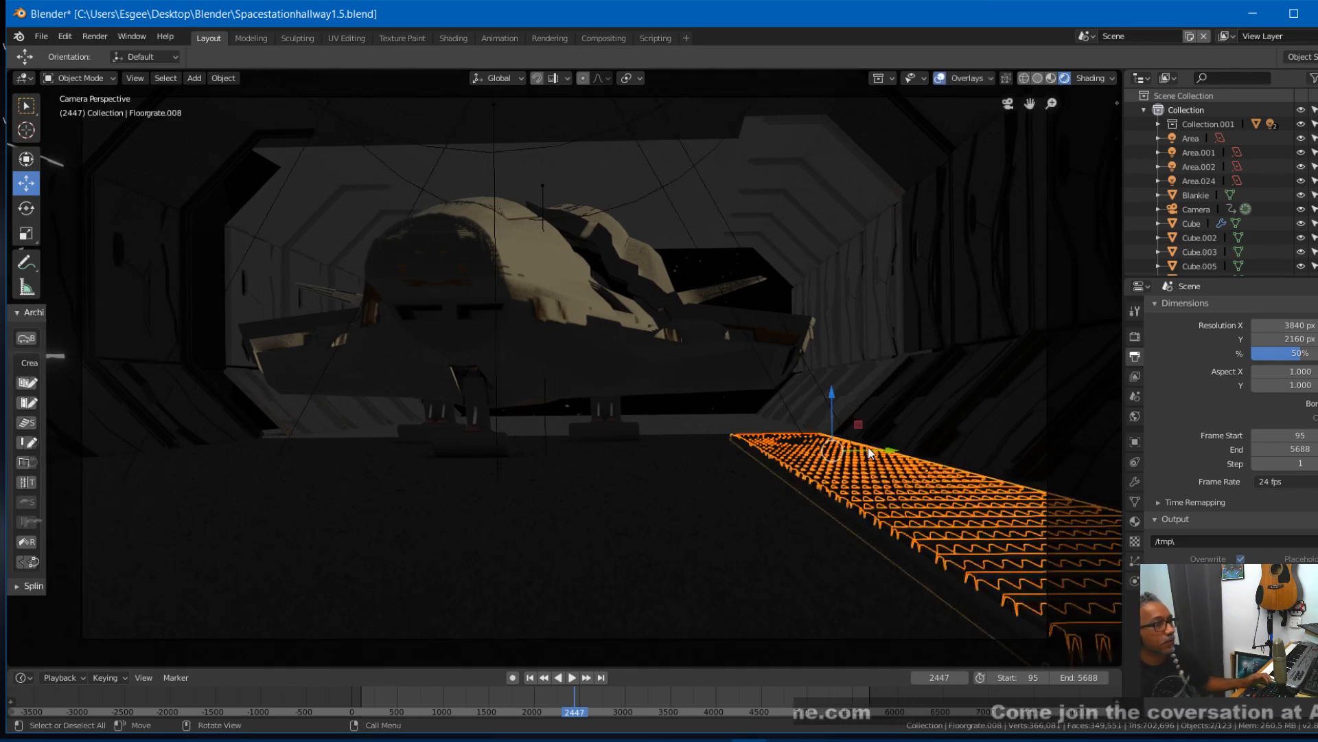
key(shift+d)
key(Escape)
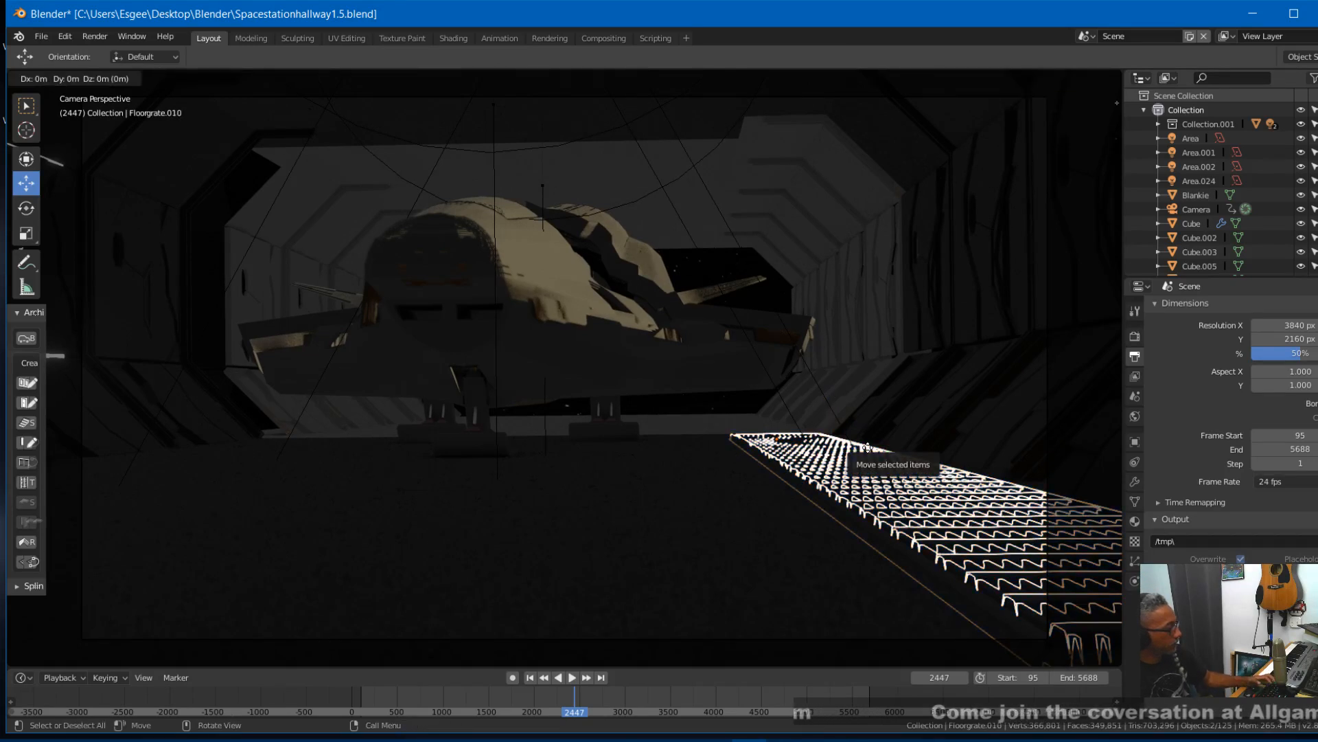
drag(866, 447, 295, 540)
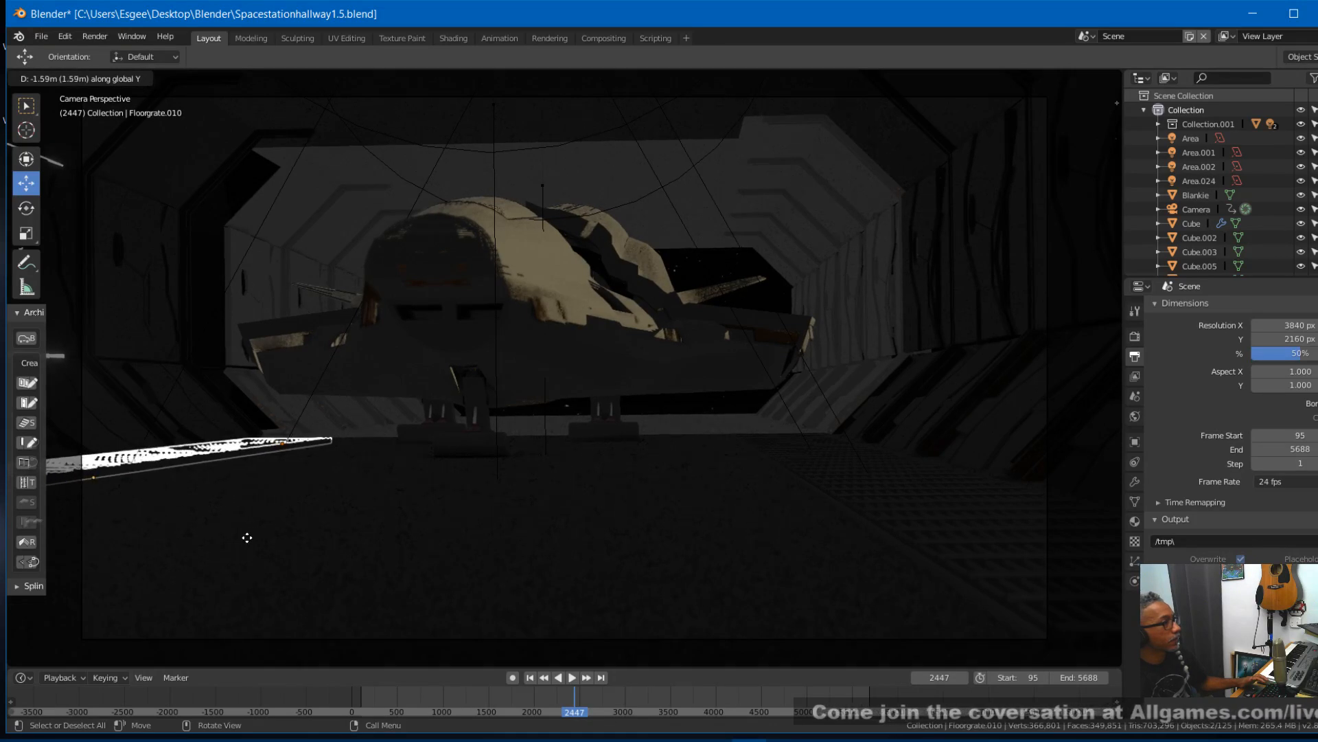
click(247, 538)
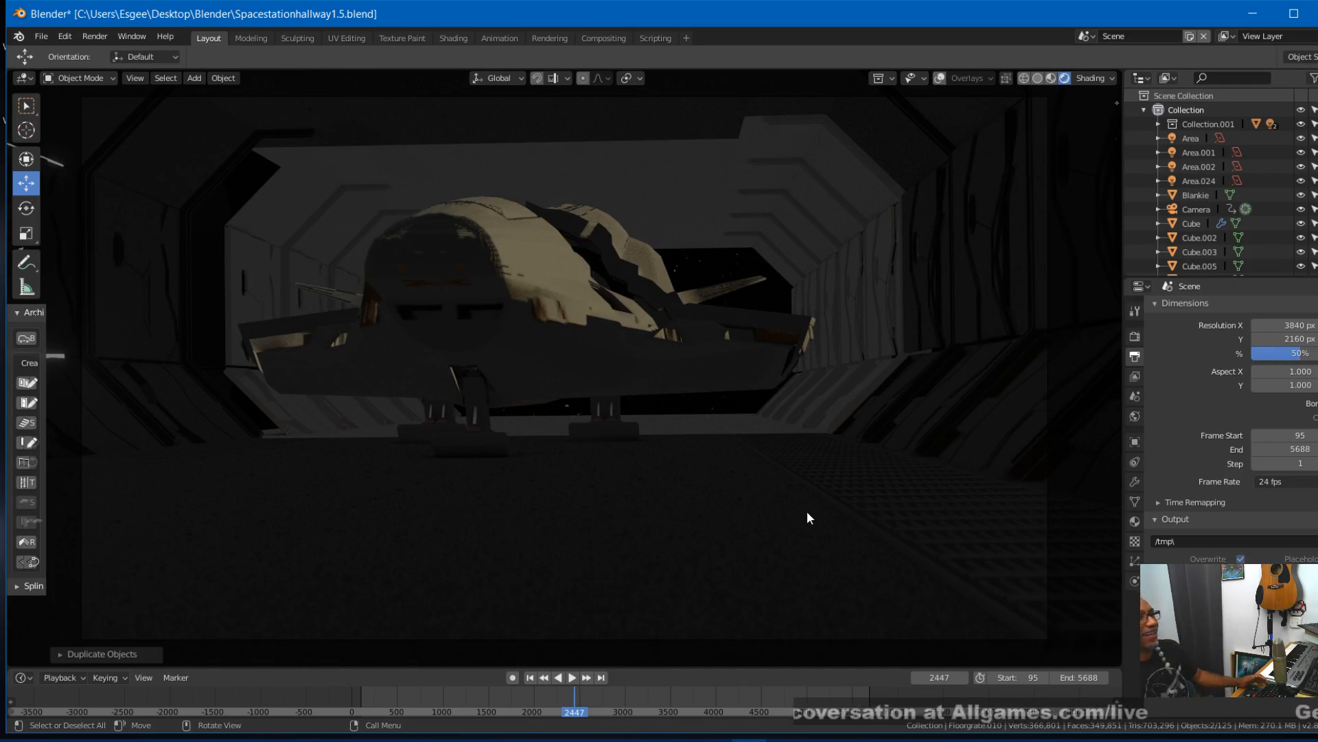
- Go to frame 2307 and move the copied grates slightly in positive X along the hallway wall
right_drag(568, 688, 562, 721)
click(937, 77)
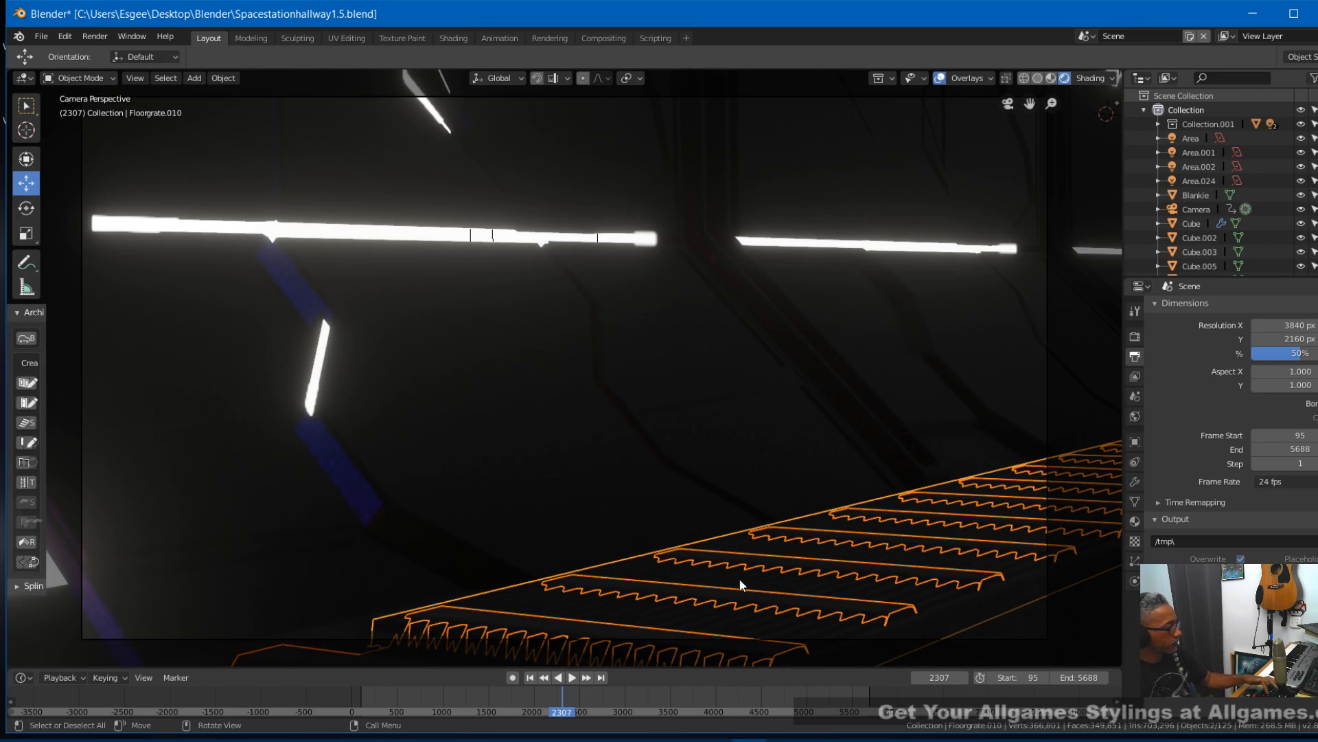
key(g)
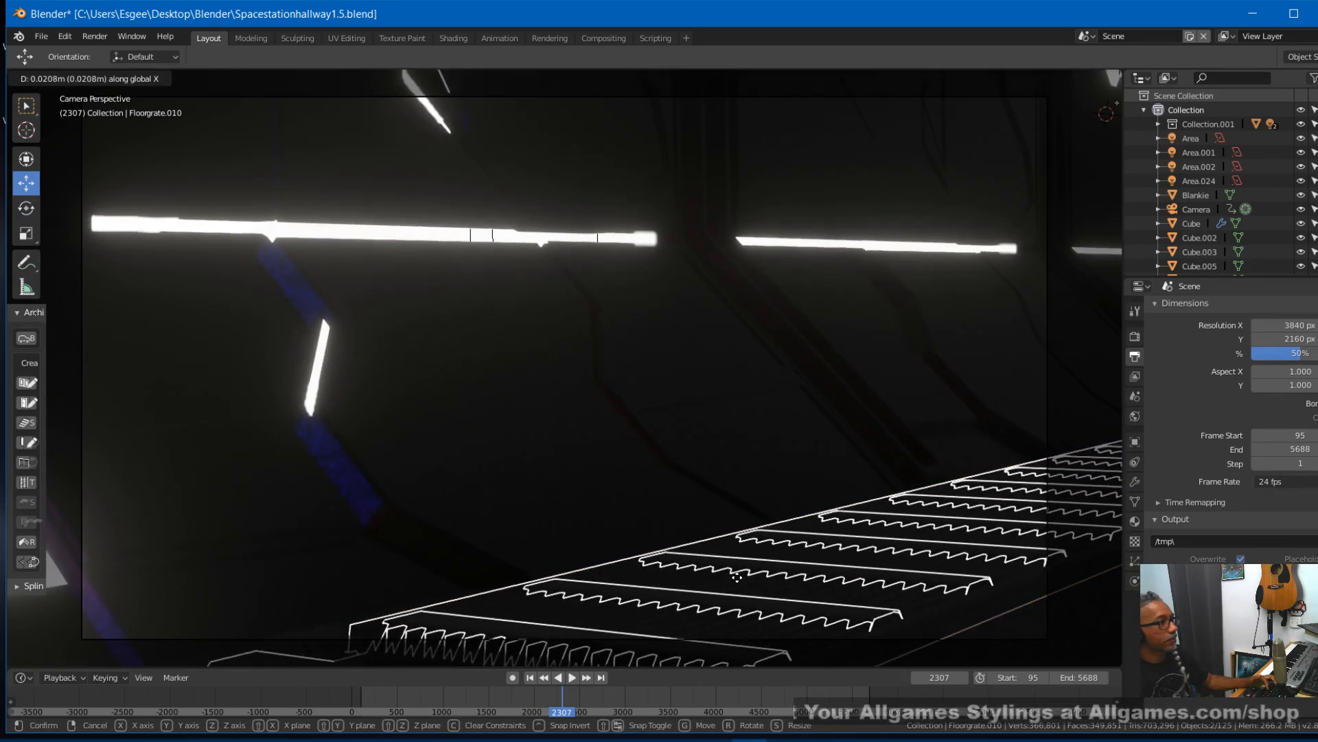
click(732, 580)
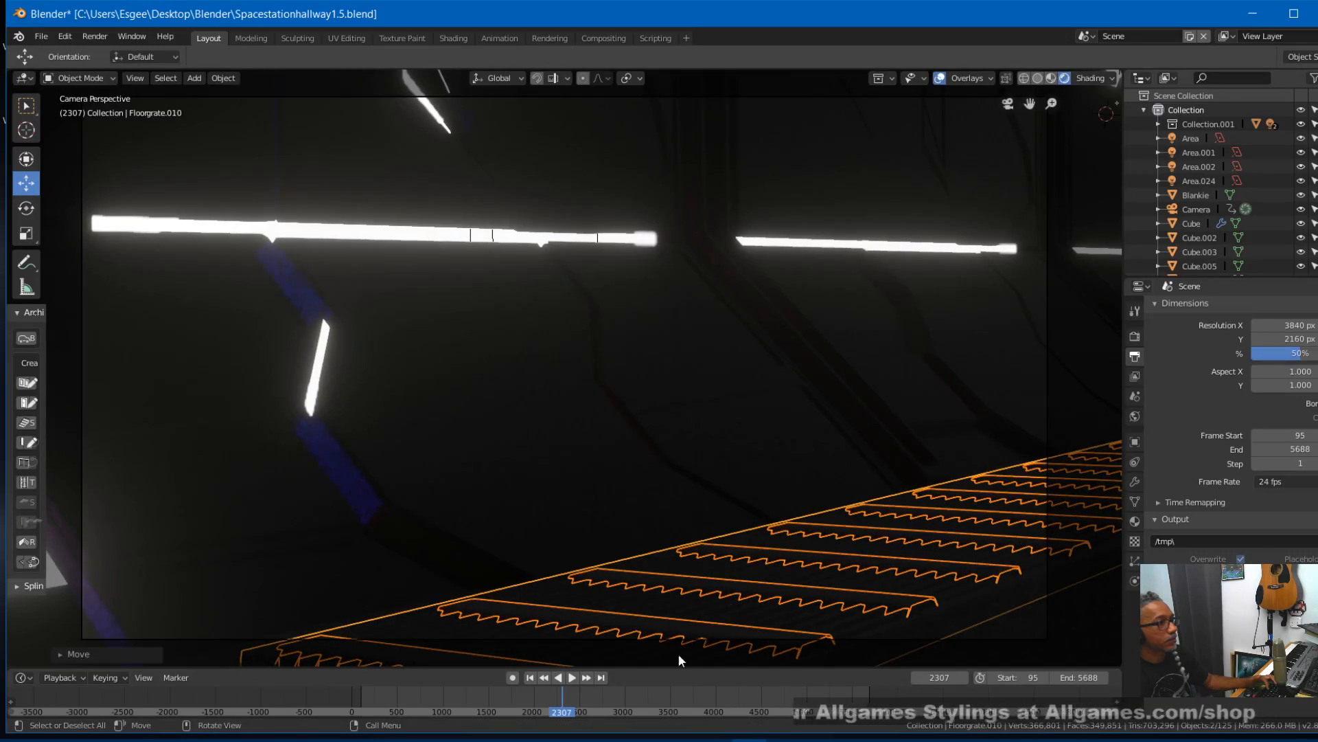
- Review both side grates by playing and scrubbing the camera animation around frames 2307 to 2440, rewind to an earlier corridor shot, and save the file
click(551, 692)
key(space)
right_drag(551, 692, 574, 712)
key(space)
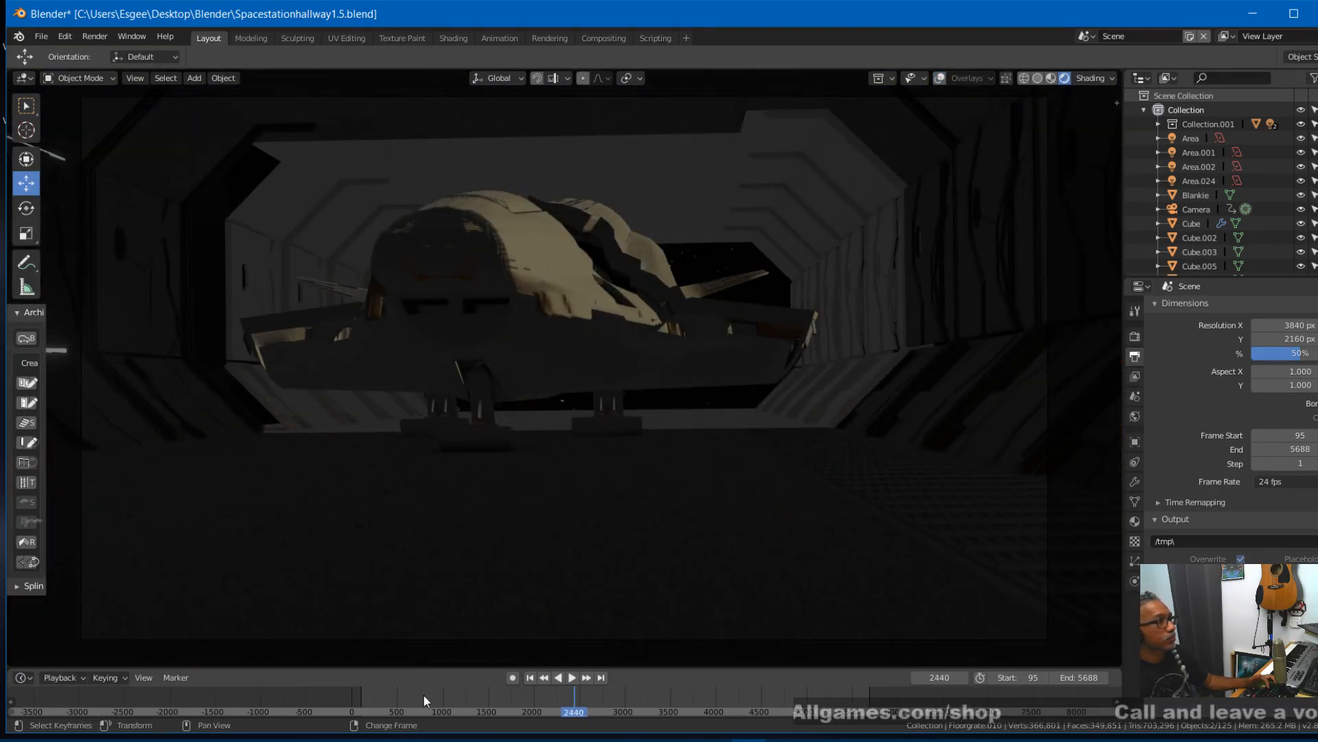
right_drag(559, 701, 798, 700)
right_drag(714, 702, 458, 711)
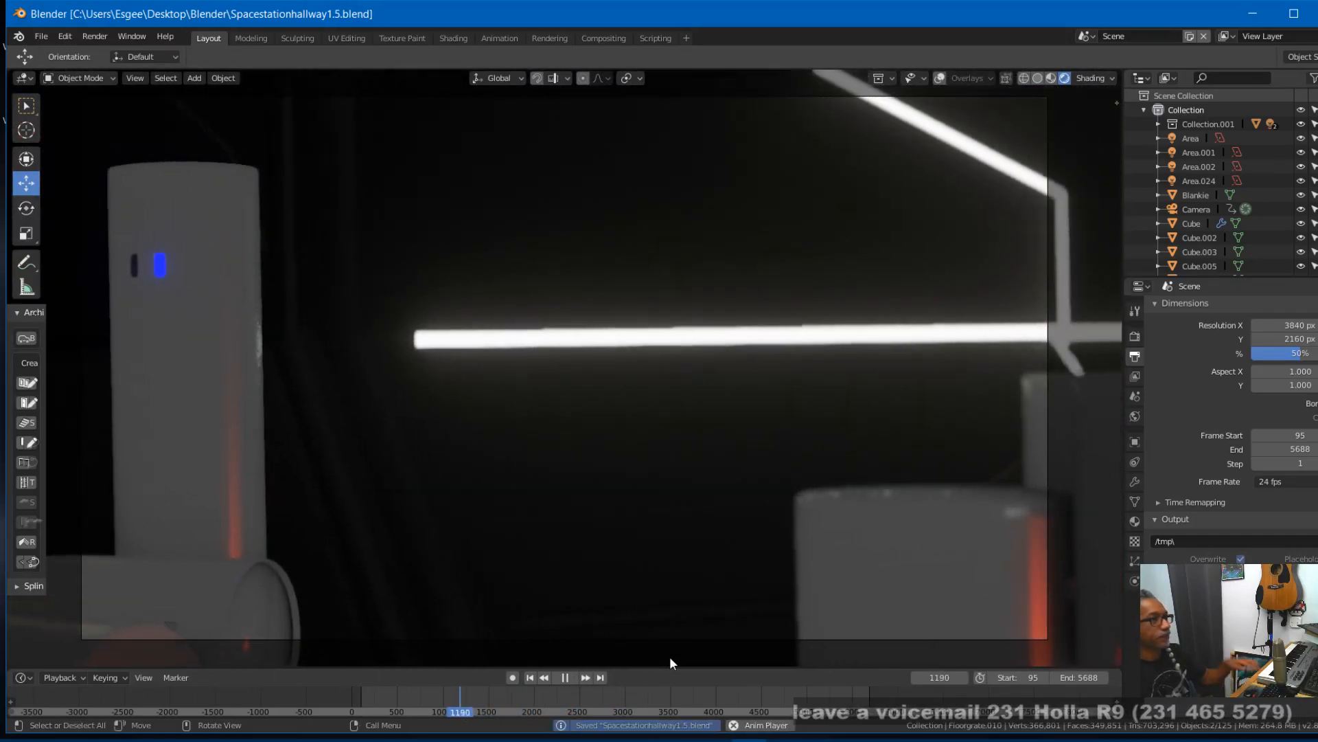
key(ctrl+s)
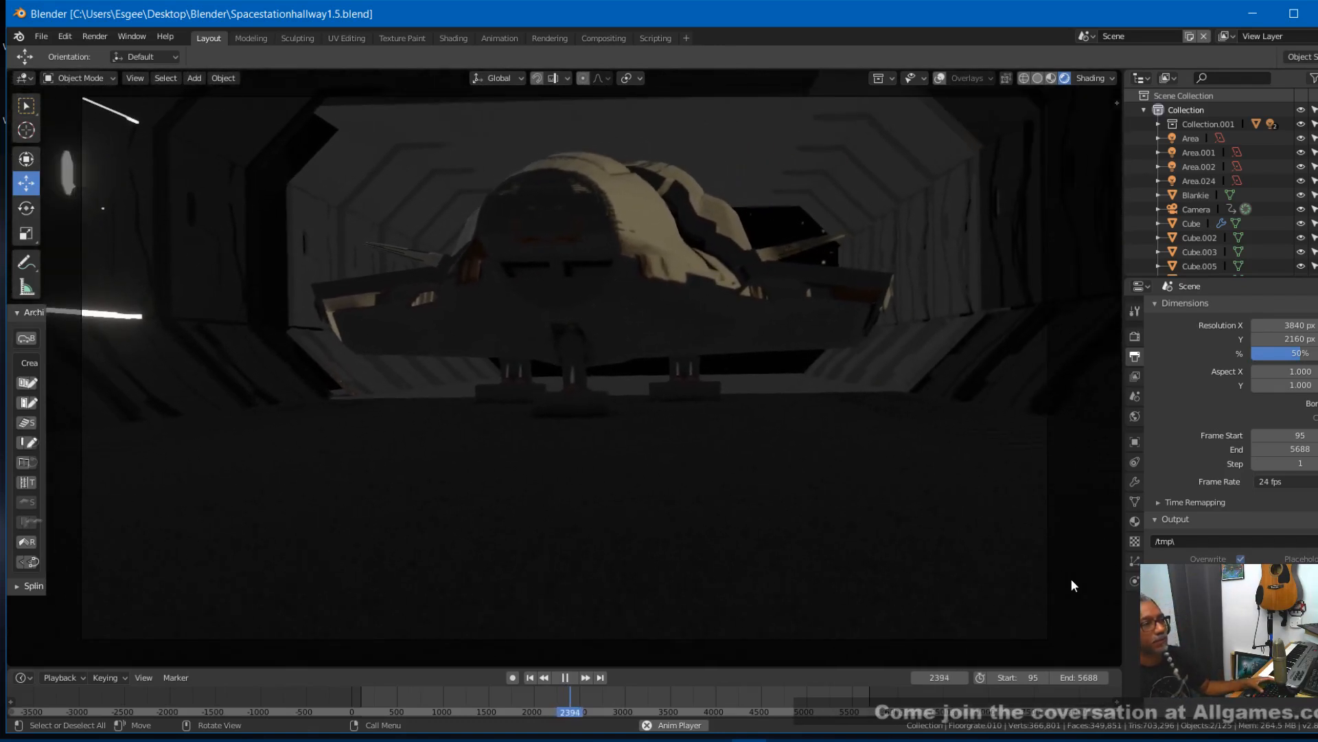
- Stop playback near frame 2423, return to the beginning of the animation, and review the opening shots up to frame 585
key(space)
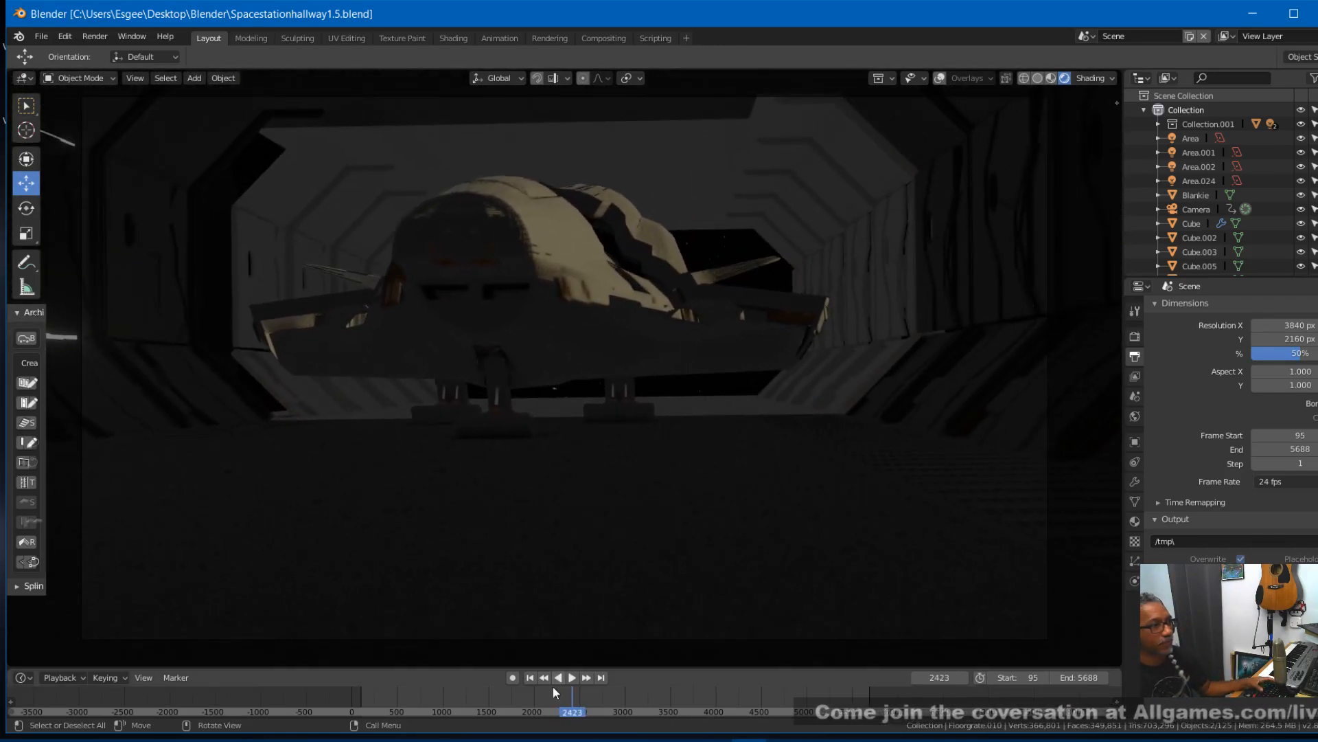
key(space)
drag(570, 692, 362, 711)
key(space)
key(space)
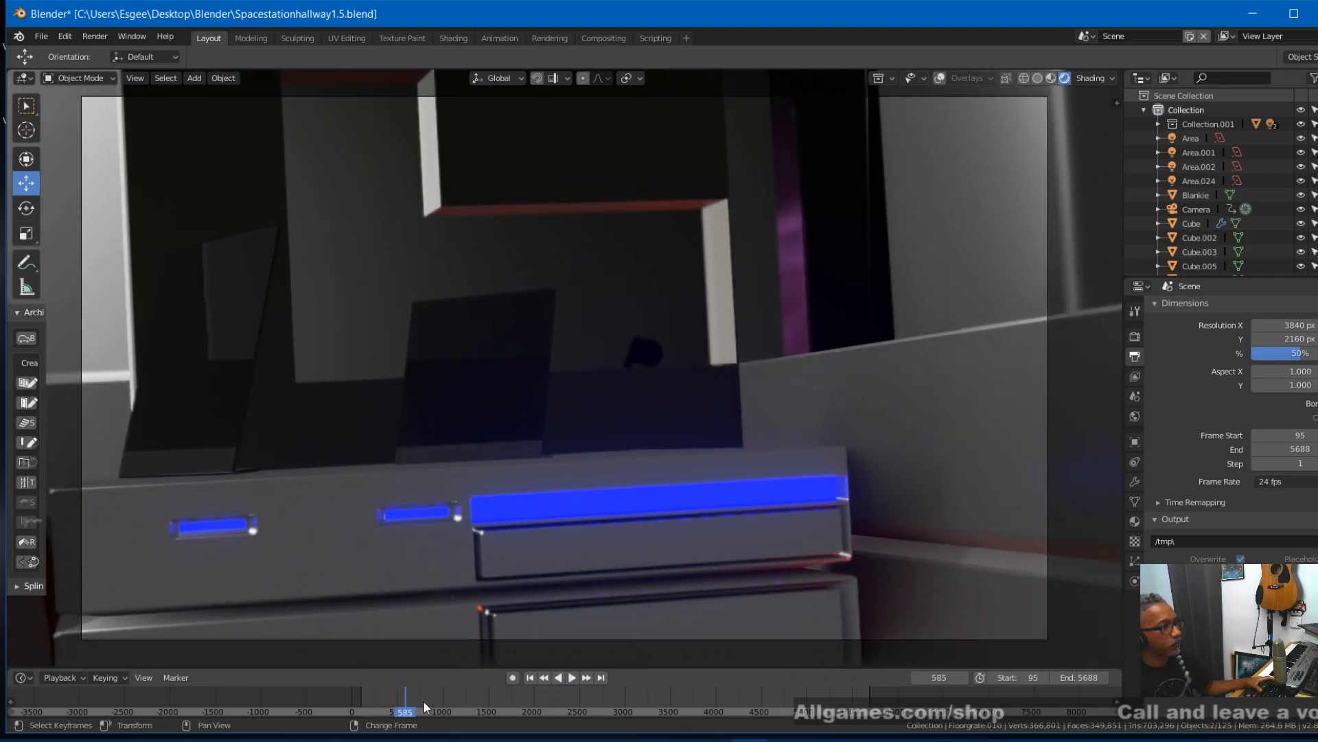
- Step back and forth through frames 366 to 372 to examine the camera motion past the window, and select the camera to show its keyframes
click(385, 696)
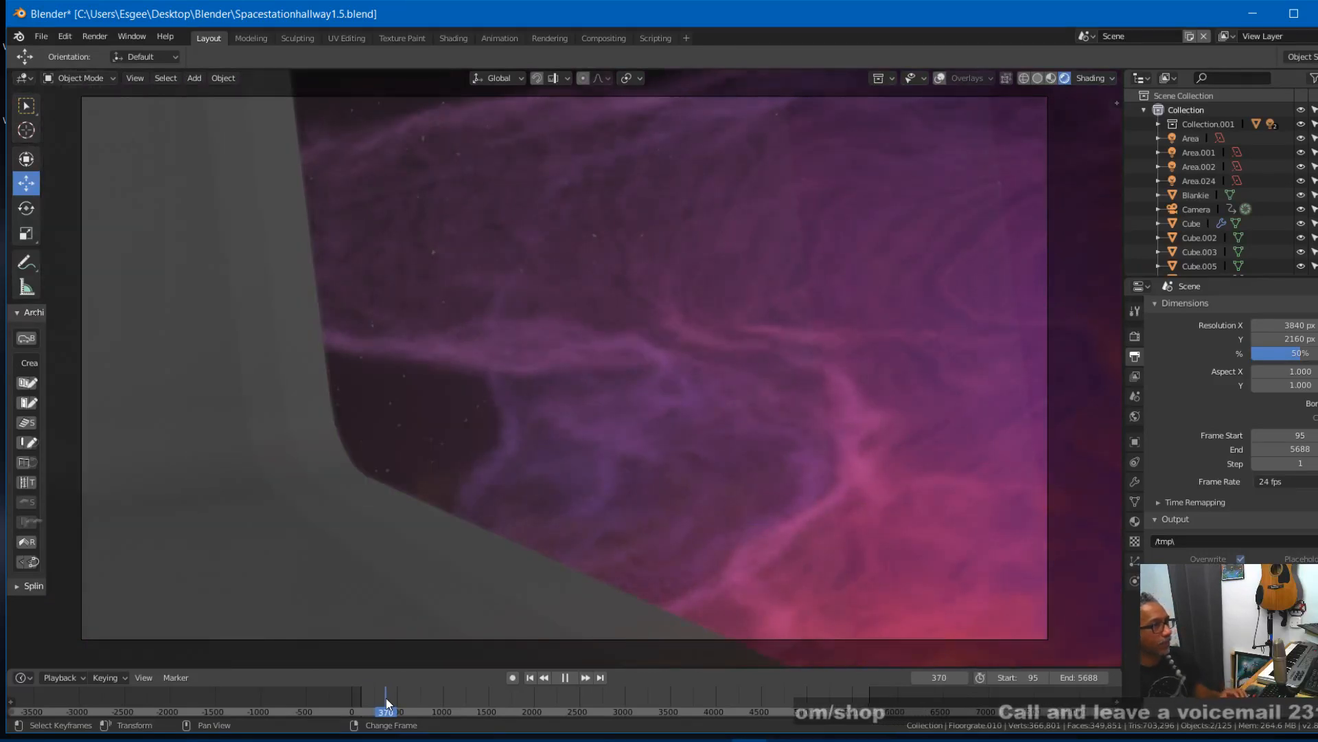
key(Left)
key(Left)
key(Left)
key(Left)
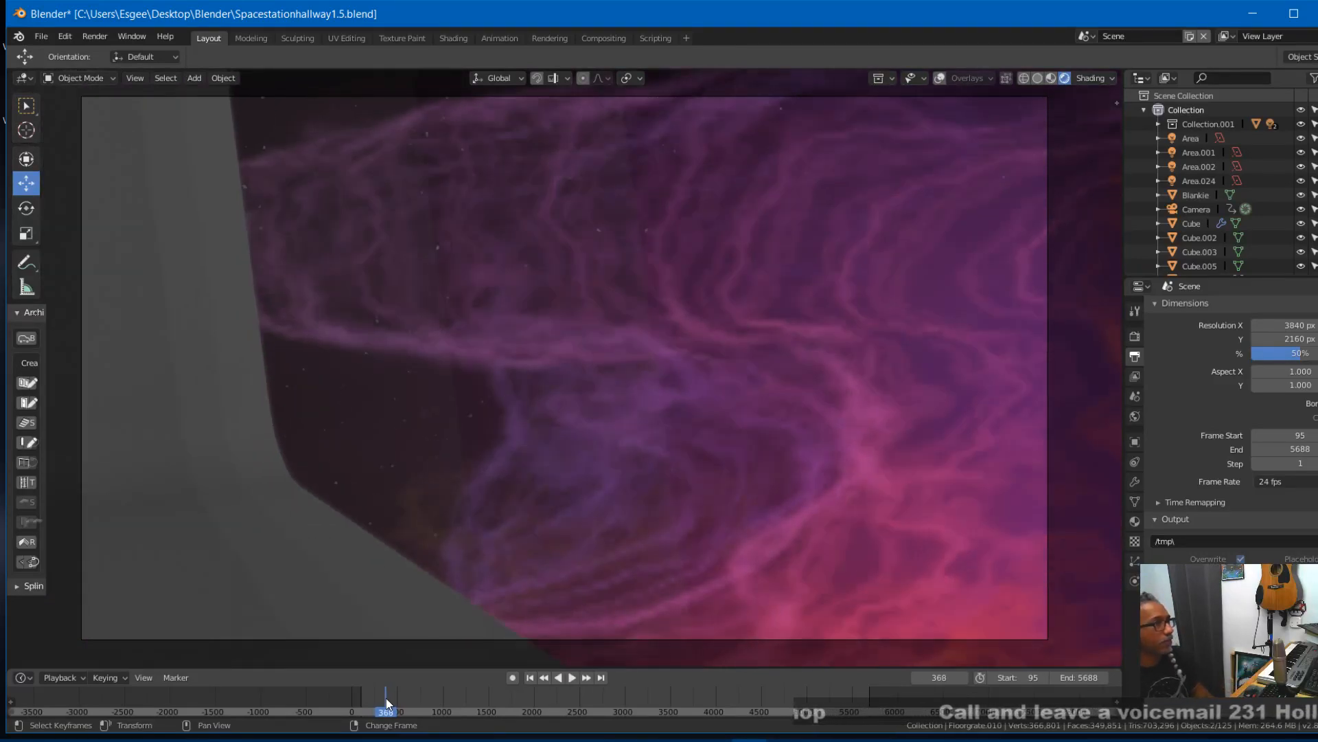
key(Right)
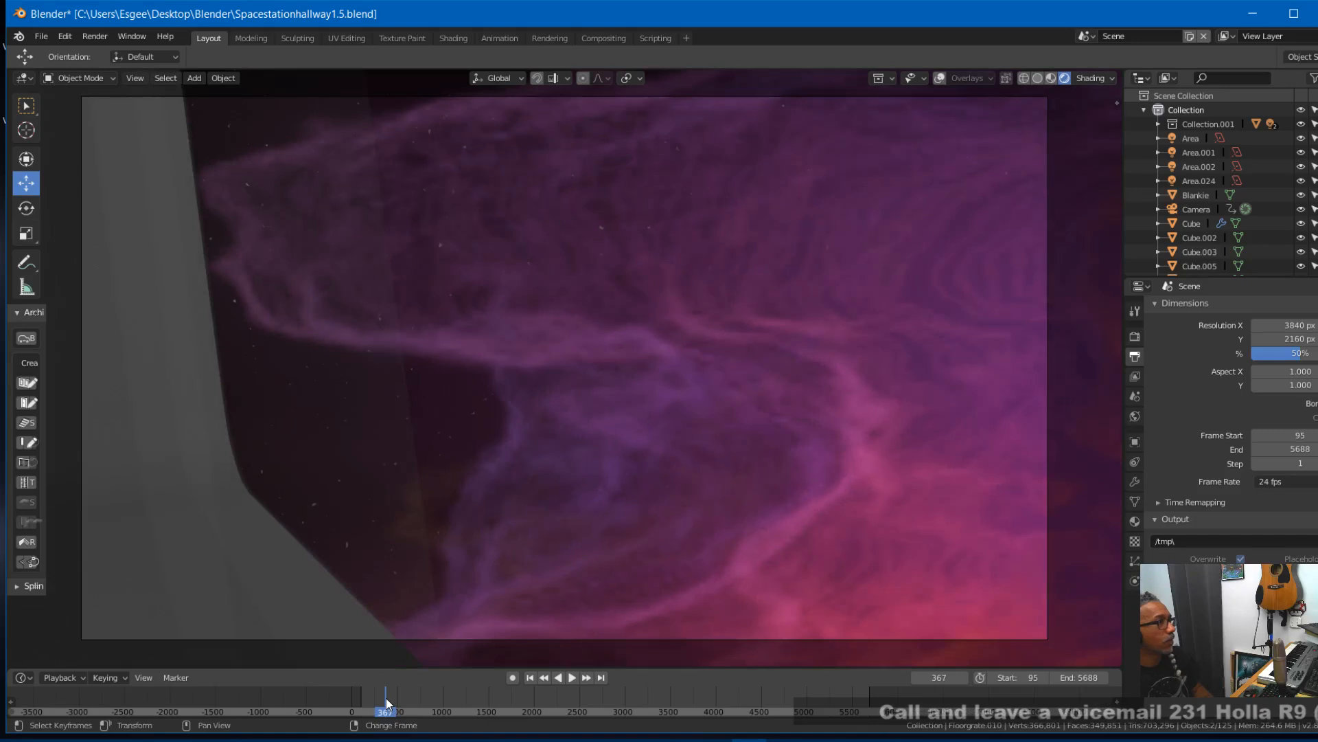
key(Right)
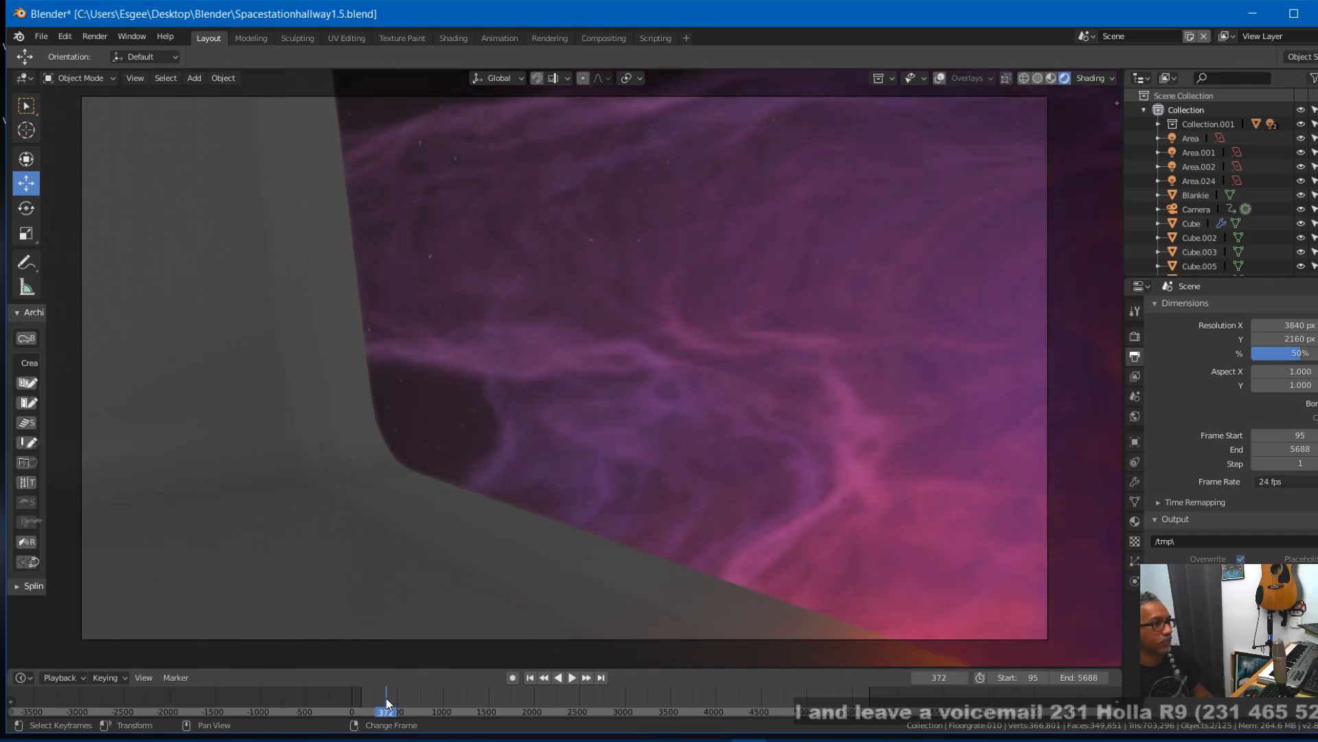
key(Left)
key(Left)
key(Left)
key(Left)
key(Left)
key(Left)
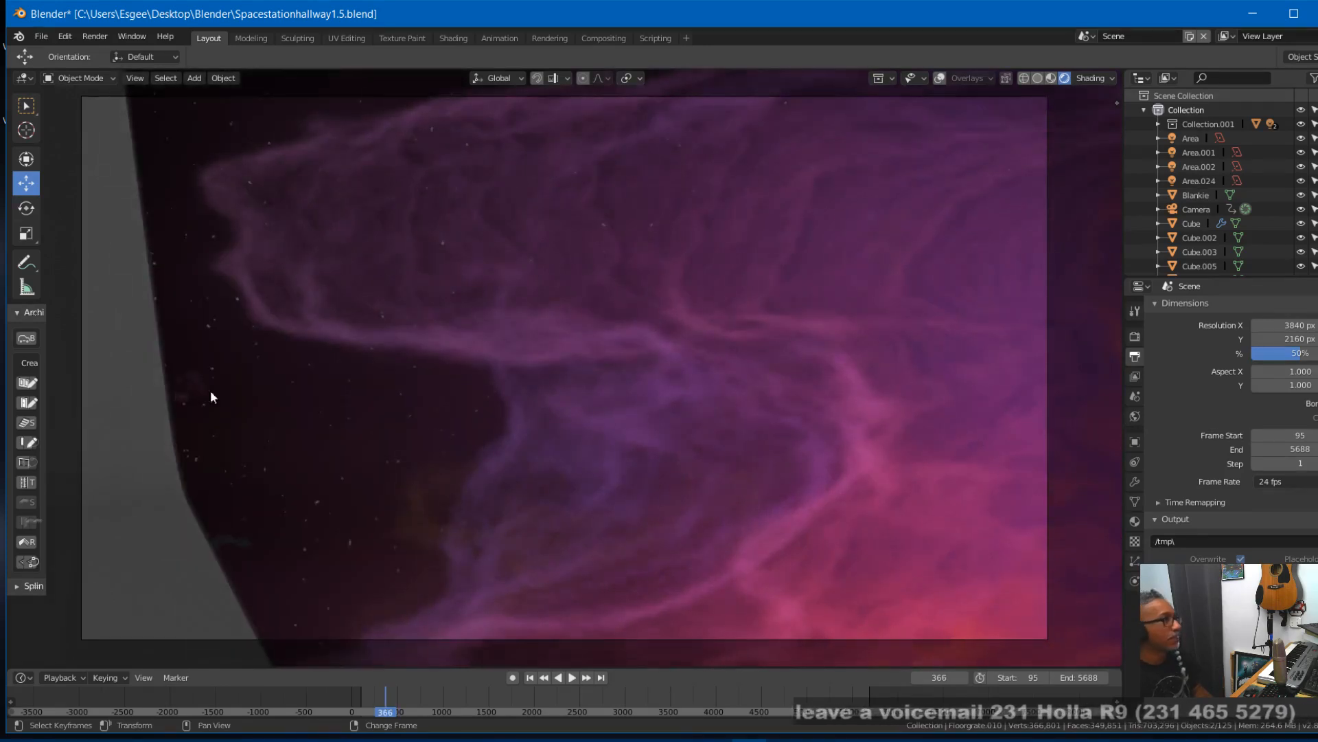
key(Right)
key(Right)
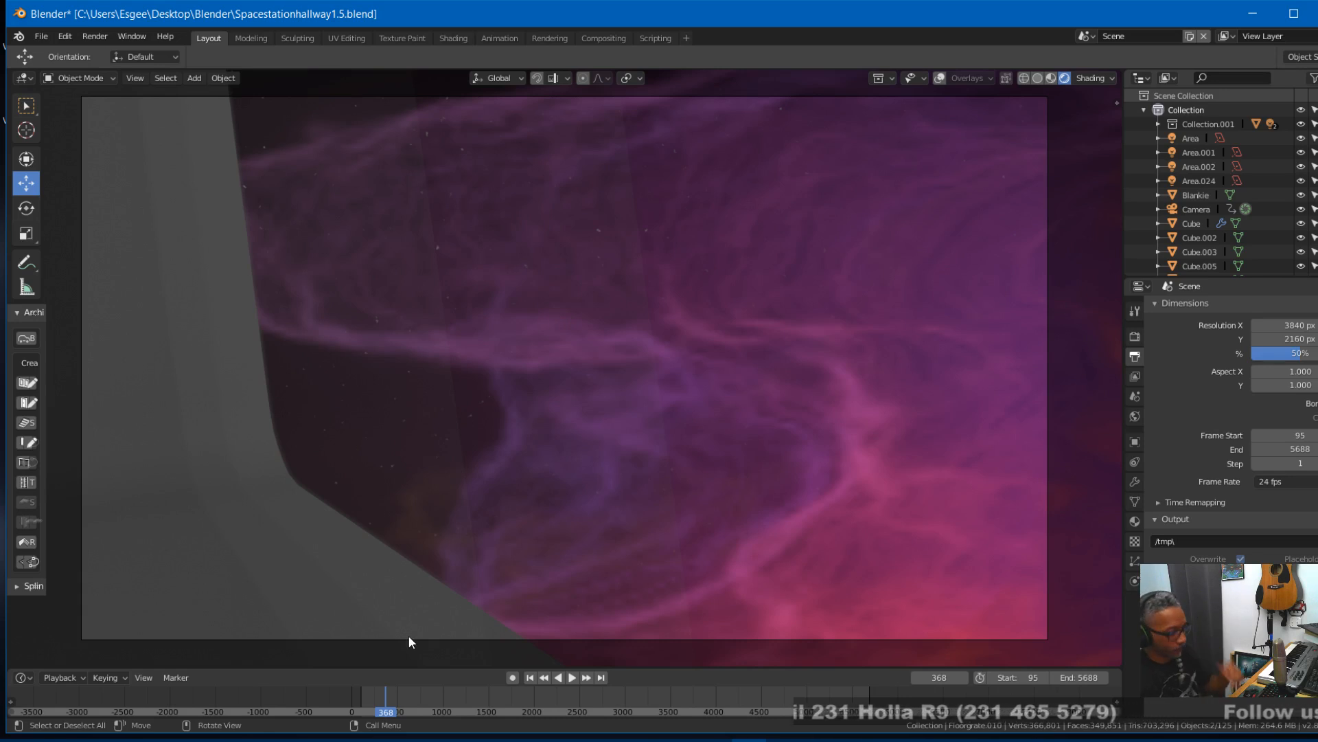
key(Left)
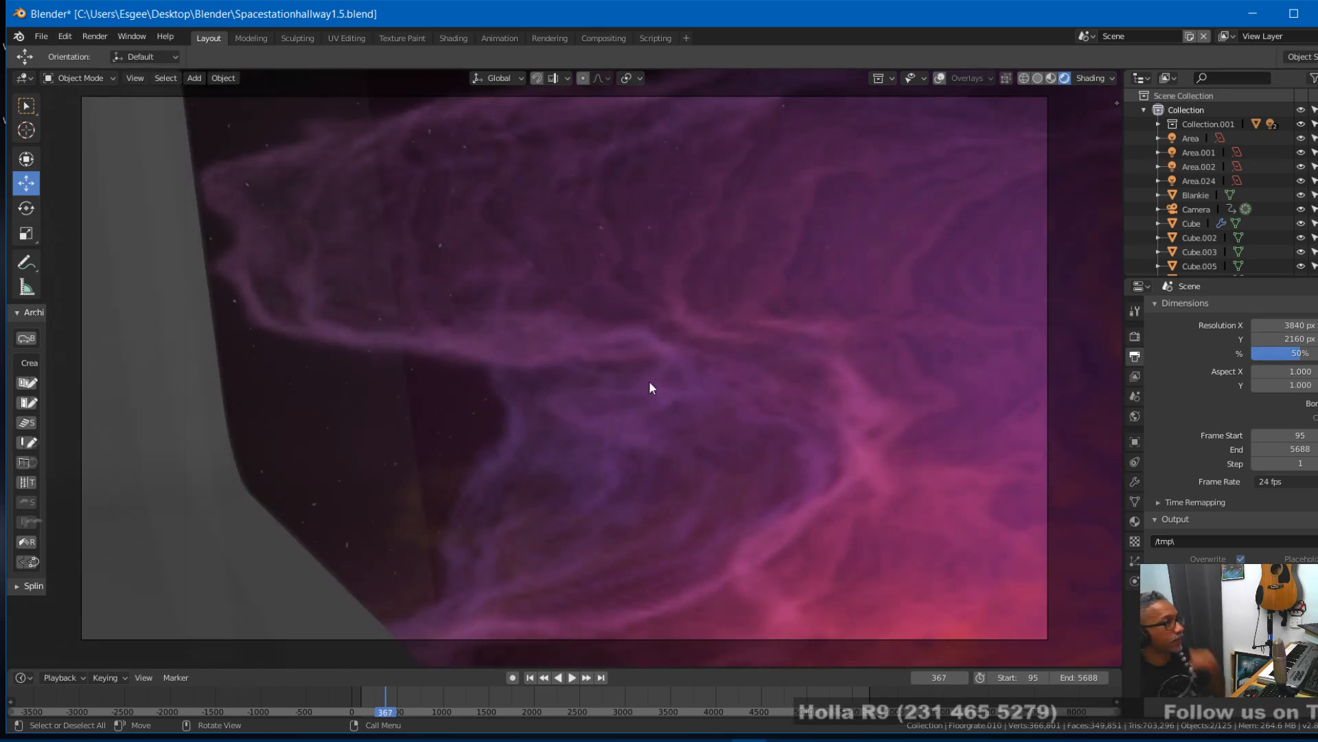
click(1217, 208)
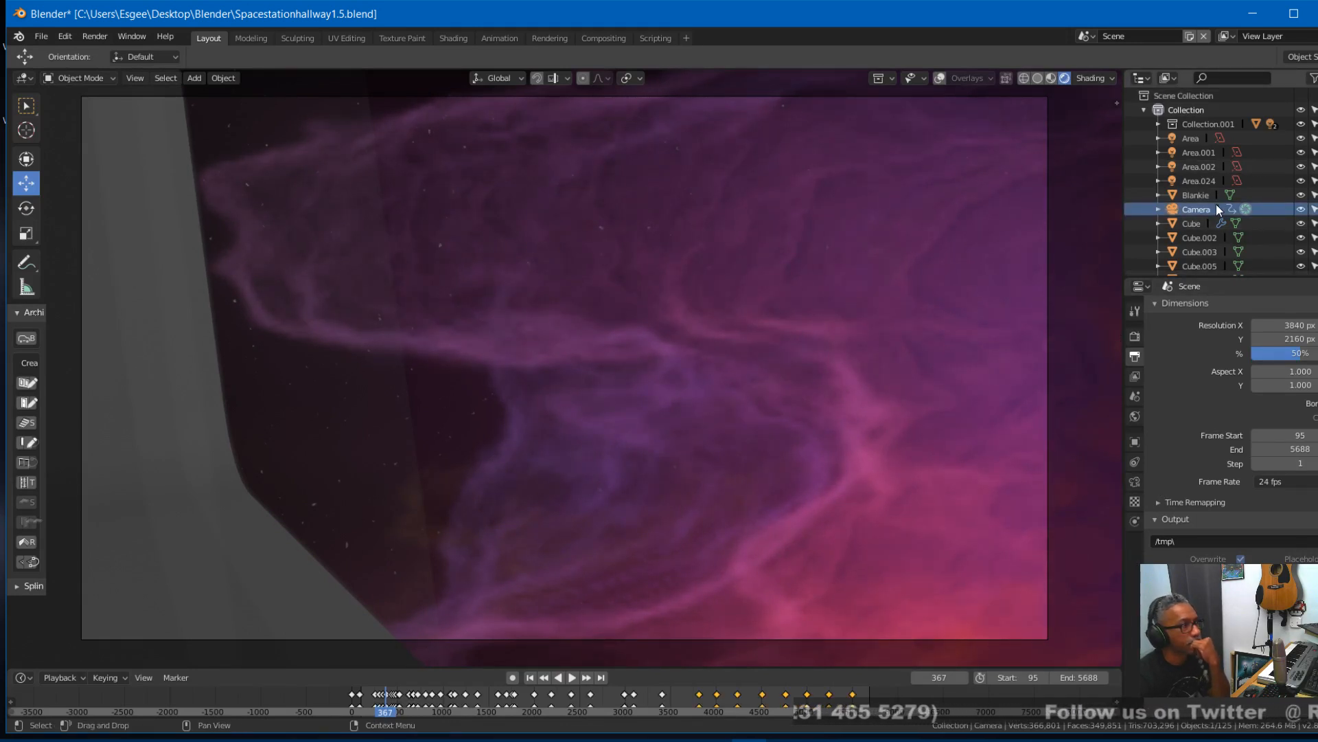
- Show the viewport overlays and, in the camera's Depth of Field settings, keyframe the focus distance at frame 367
click(940, 78)
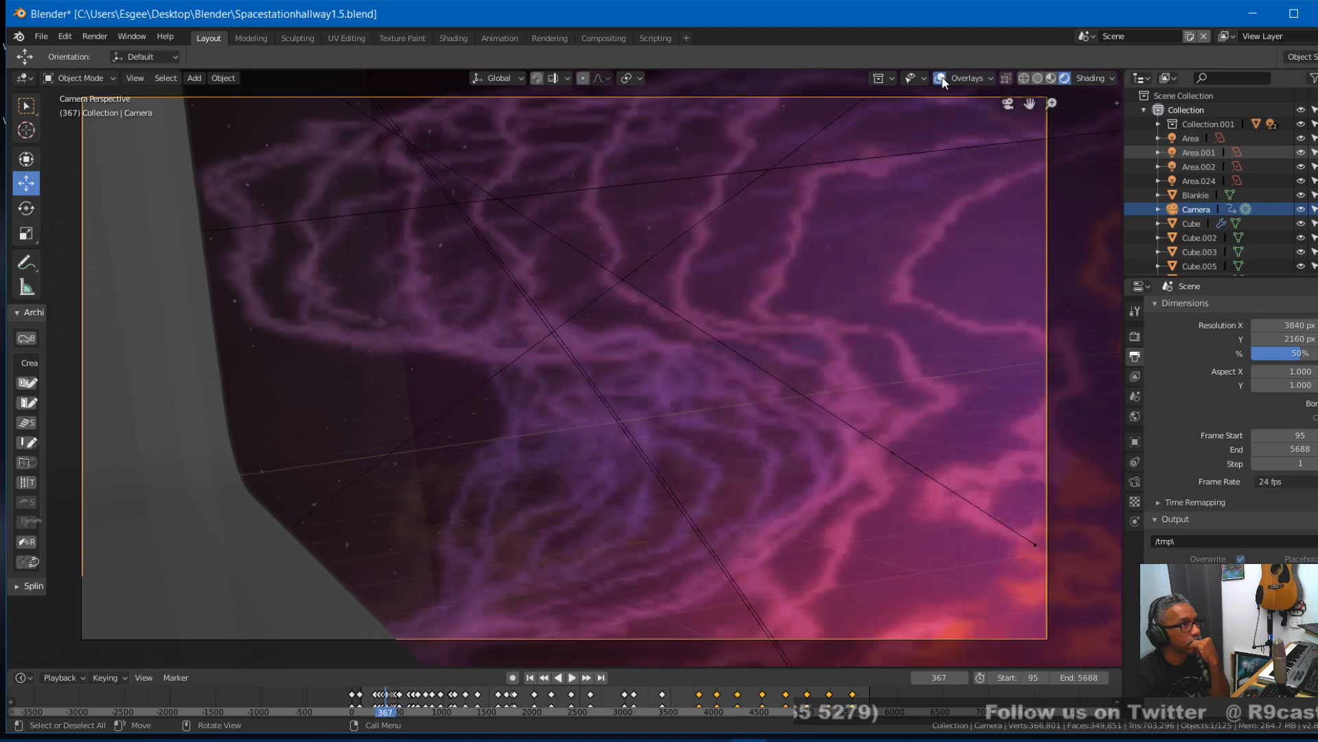
click(1135, 483)
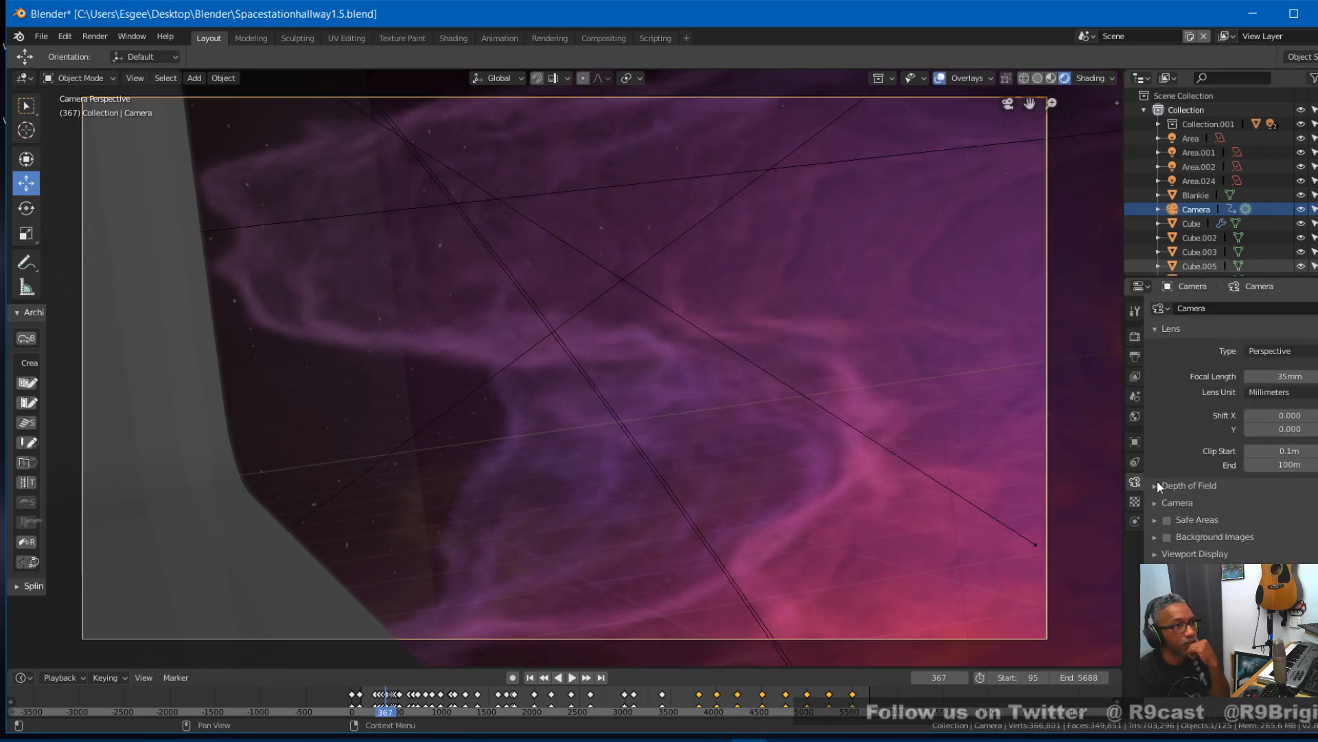
click(1160, 485)
key(i)
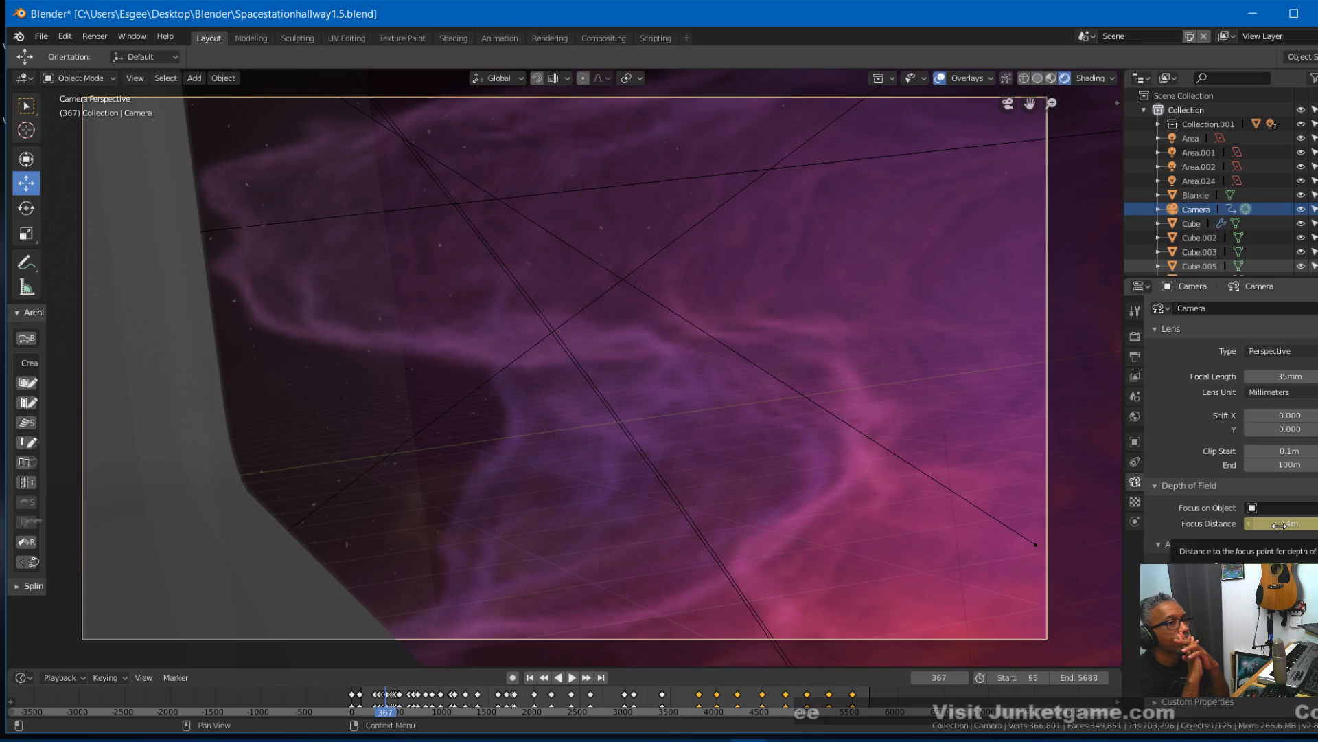
- Set the camera's focus distance to 0.05 m and insert keyframes on all channels at frame 367
mouse_move(1278, 525)
mouse_down()
mouse_move(1316, 524)
mouse_move(1282, 524)
mouse_up()
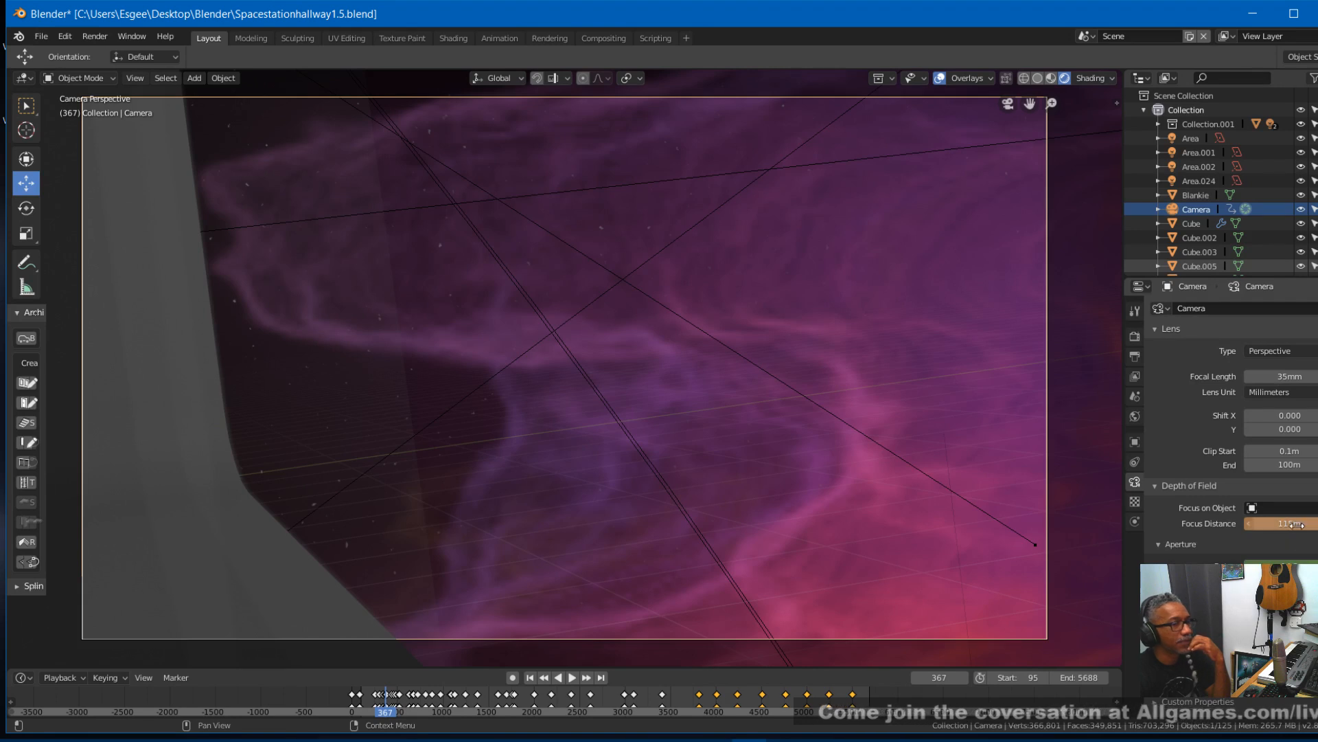
drag(1291, 523, 1300, 528)
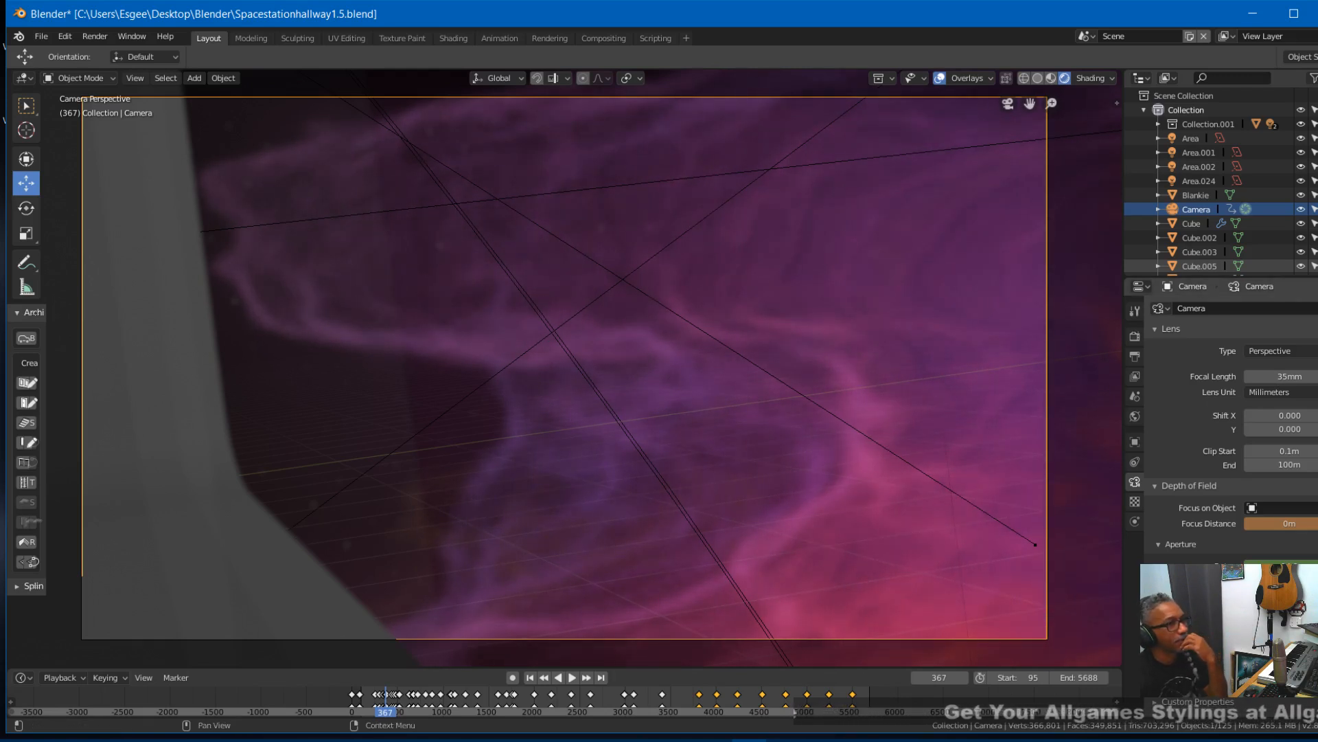
click(1254, 510)
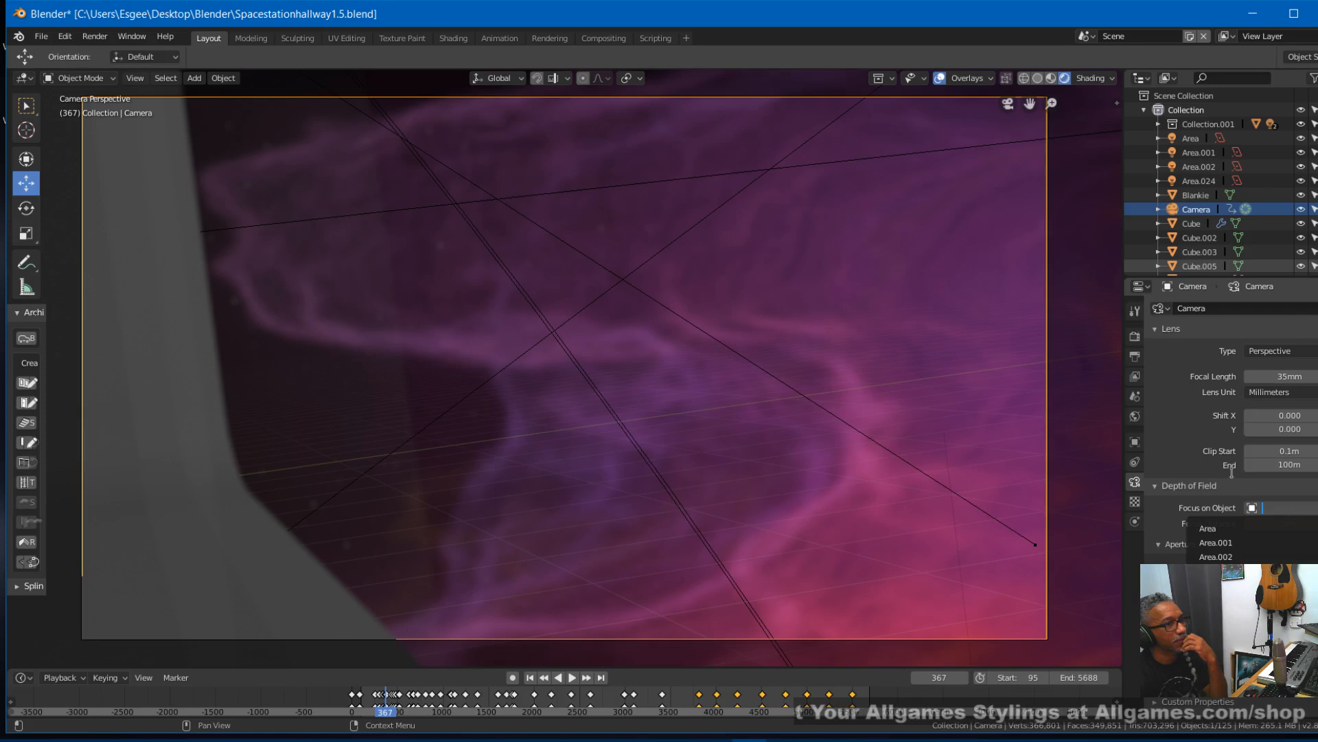
key(Escape)
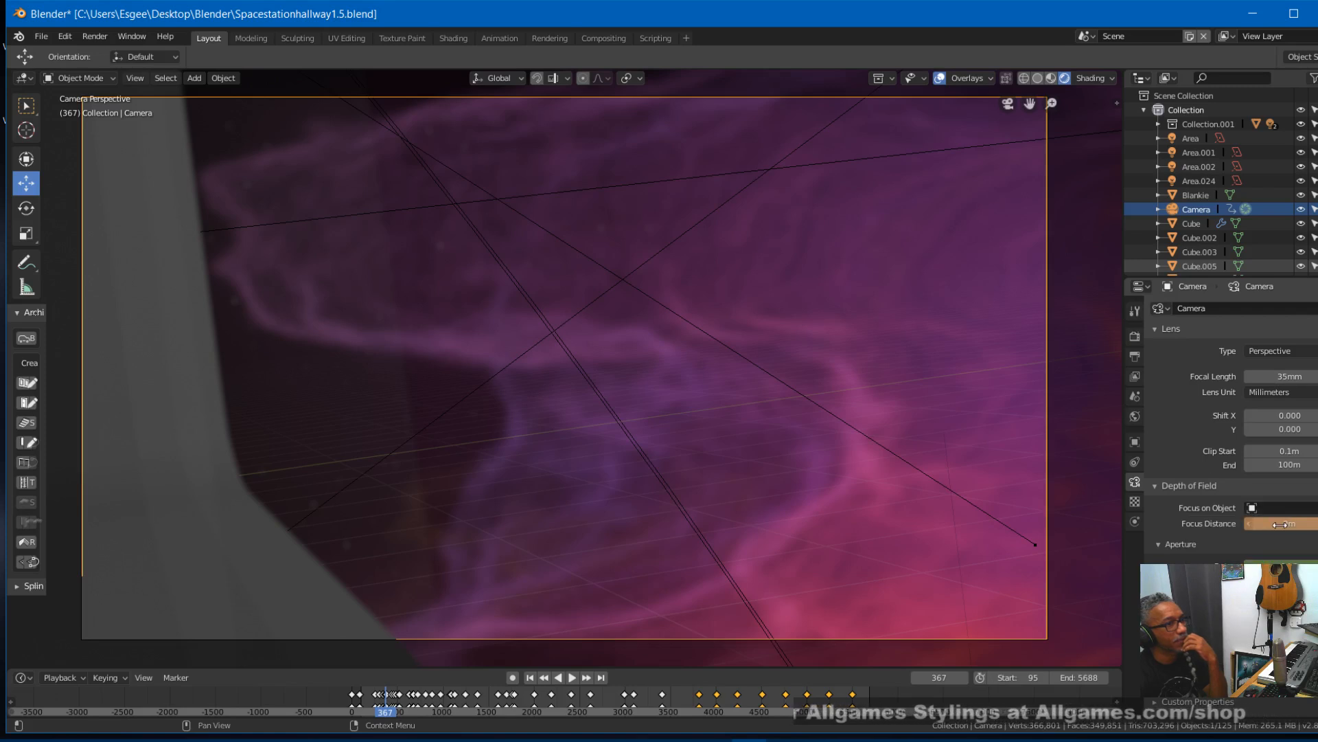
mouse_move(1270, 524)
mouse_down()
mouse_move(1317, 523)
mouse_move(1290, 523)
mouse_up()
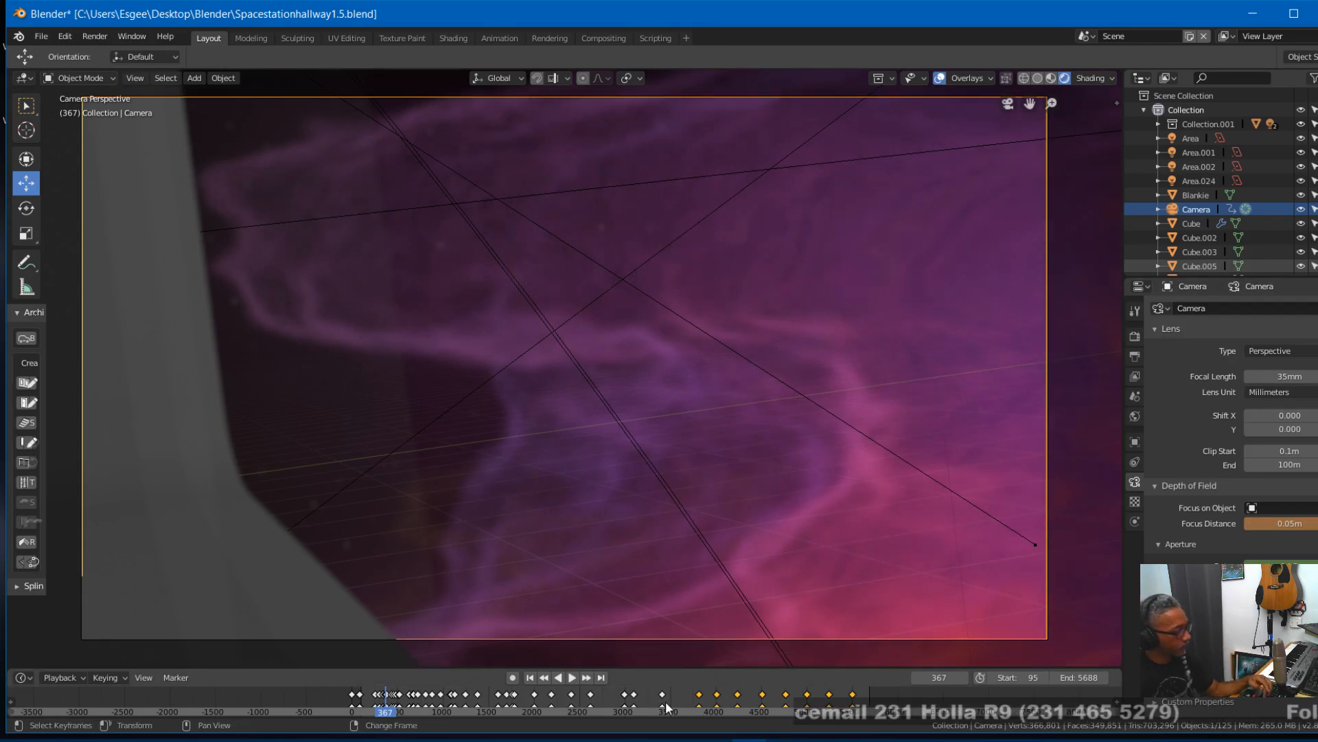
key(i)
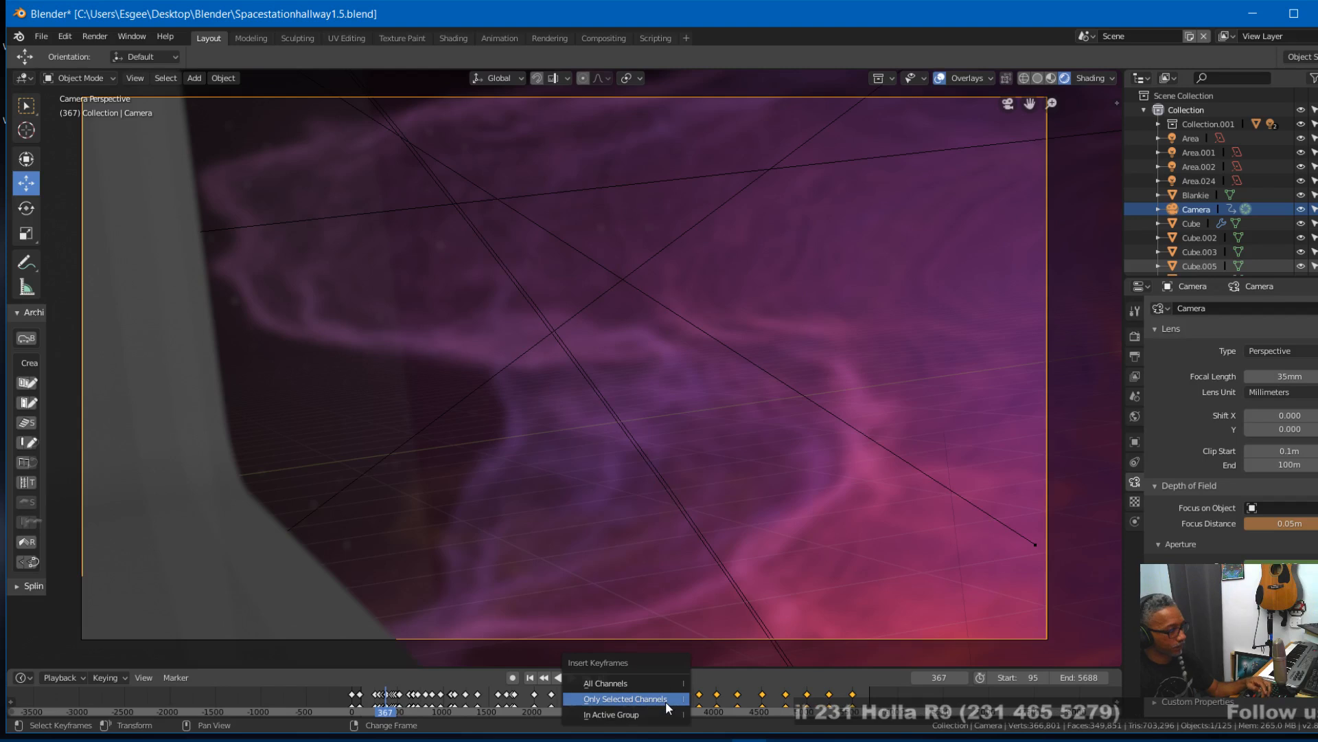
click(636, 684)
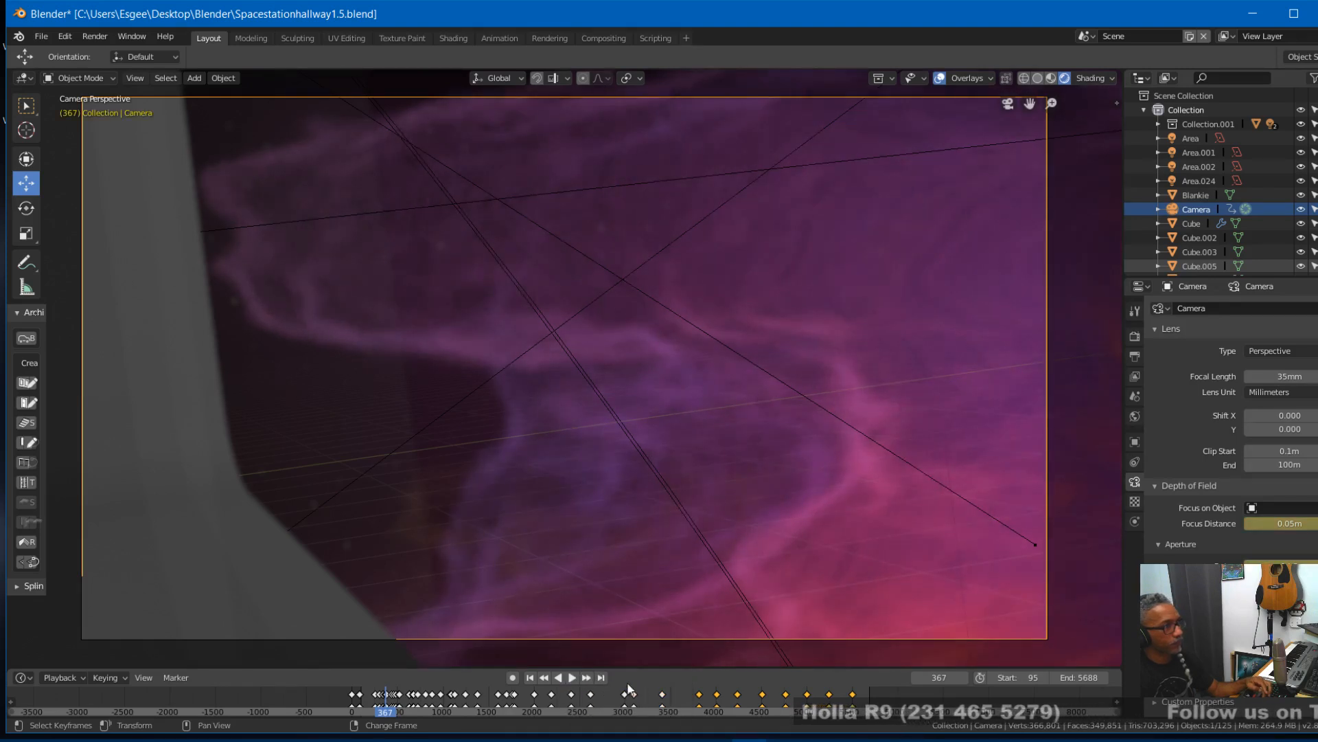
- At frame 368, set the camera's focus distance to 0.05 m and insert keyframes on all channels
key(Right)
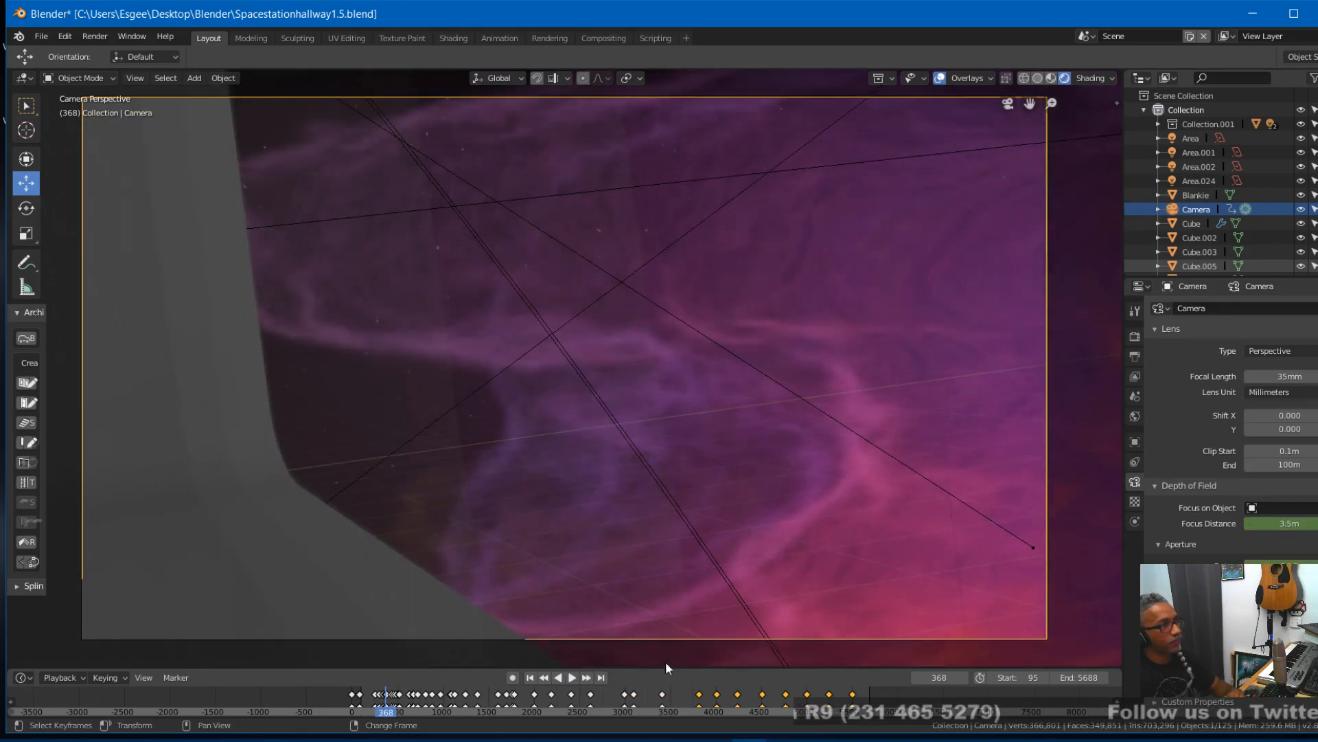
key(i)
click(1291, 523)
text(0.25)
key(Return)
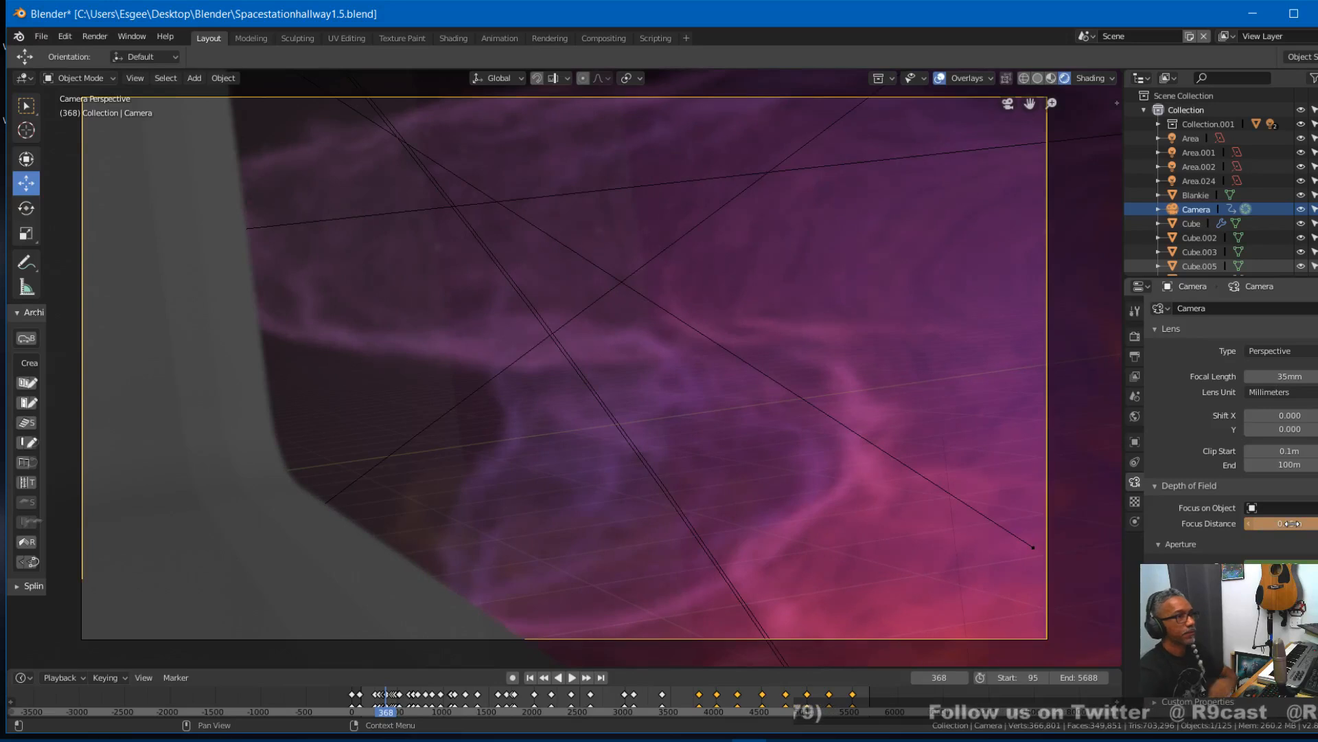
key(i)
click(769, 683)
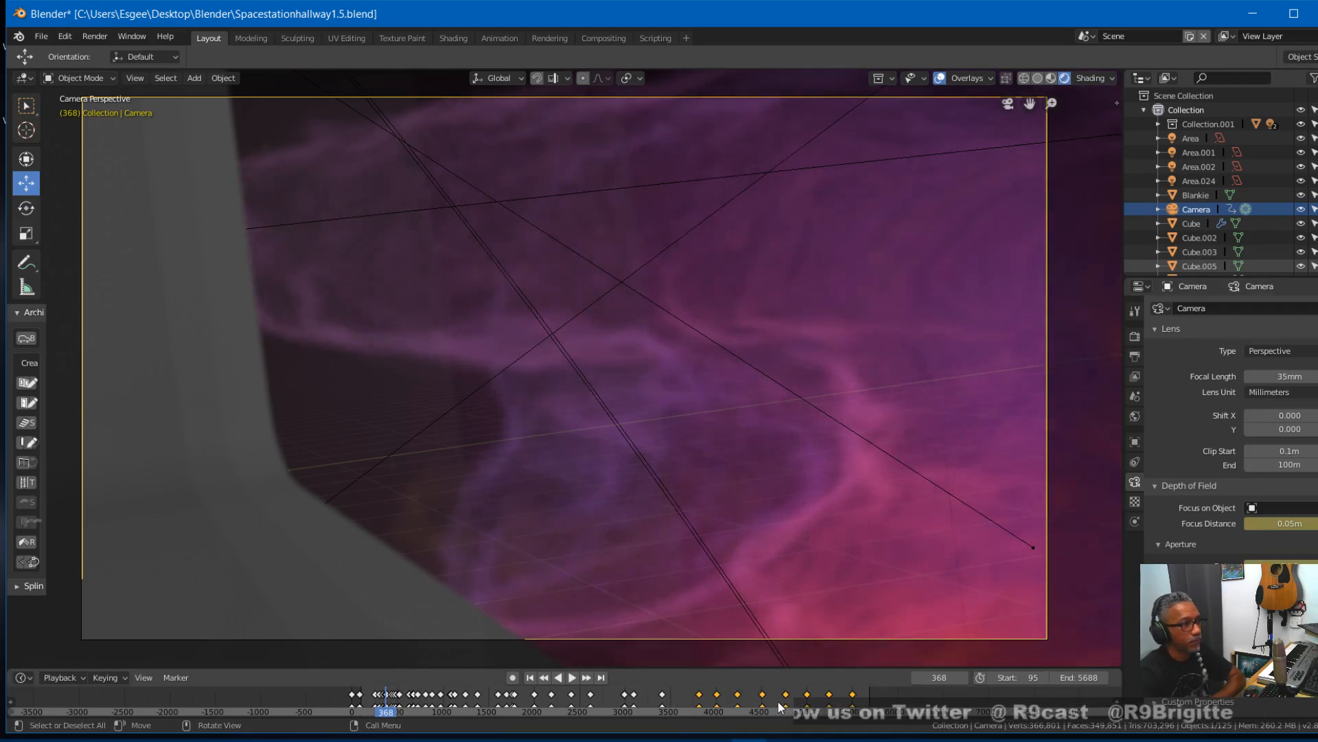
- At frame 369, set the camera's focus distance to 0.05 m and insert keyframes on all channels
key(Right)
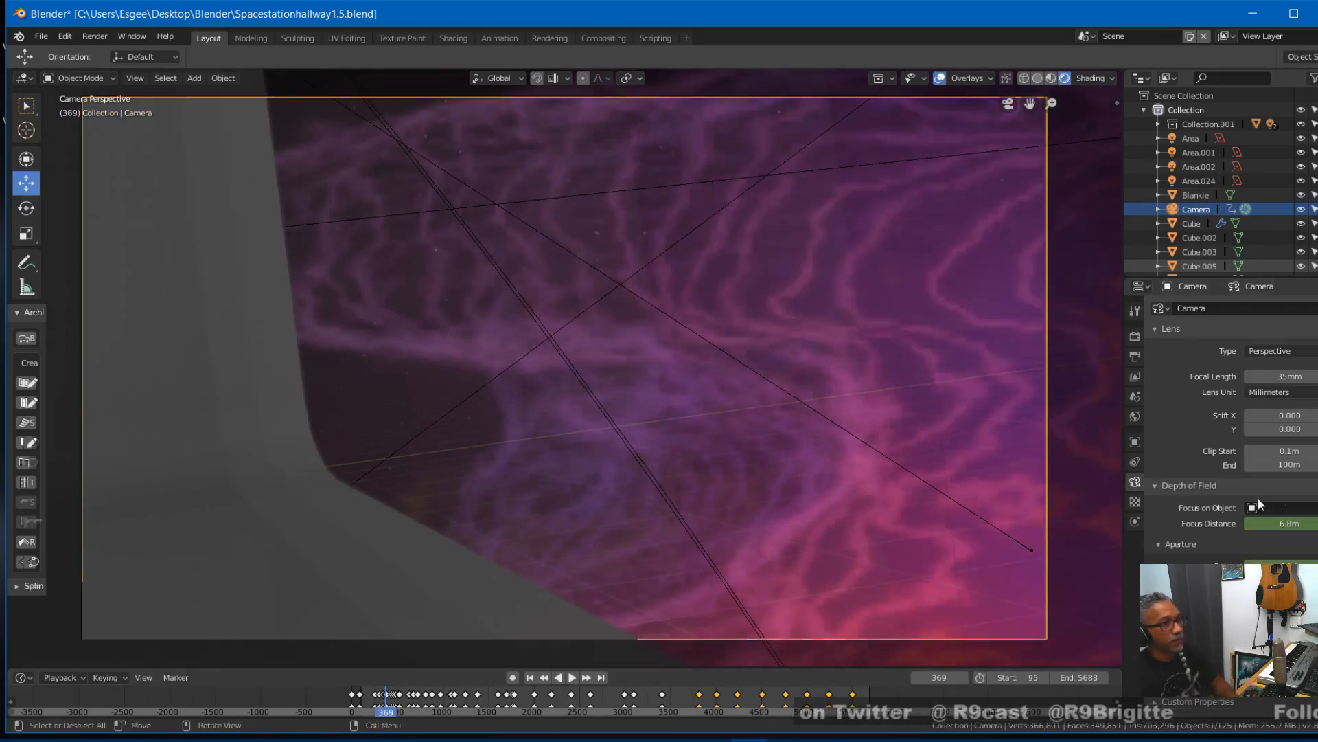
key(i)
click(1291, 523)
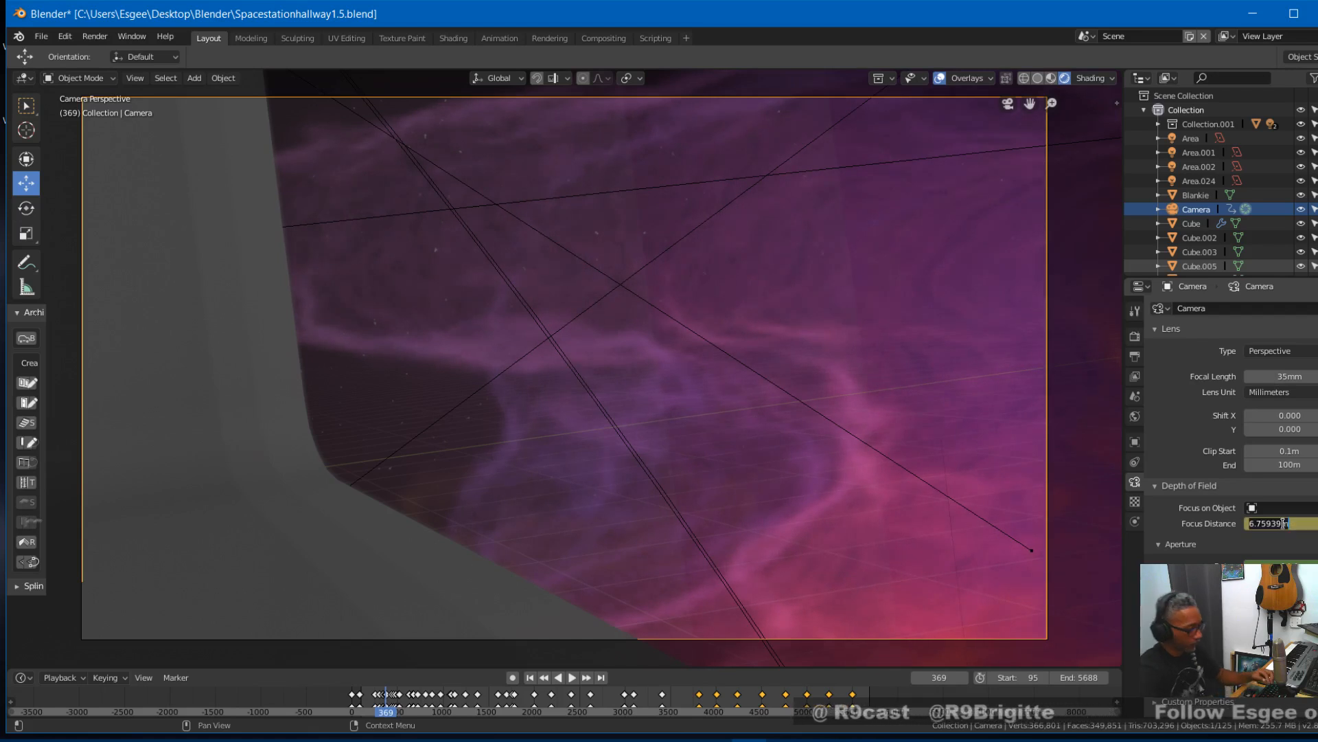
text(1.5)
key(Return)
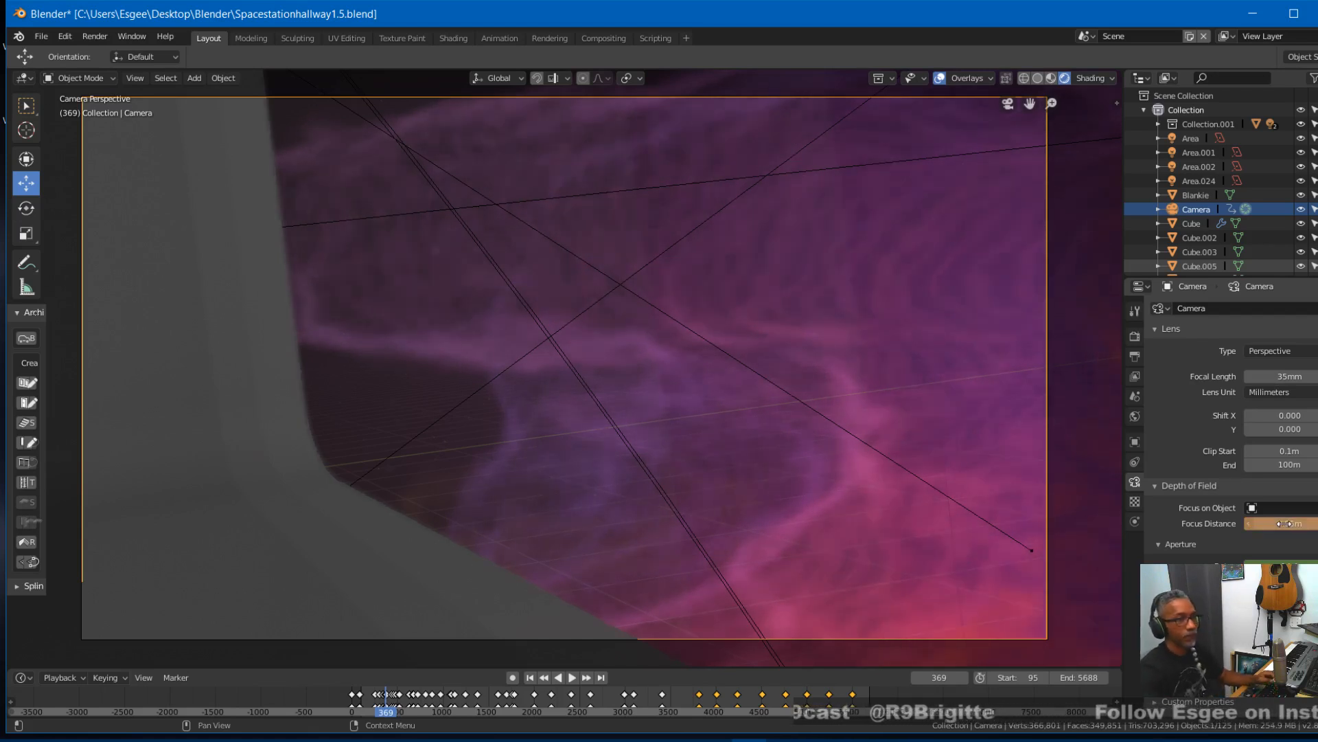
key(i)
click(787, 686)
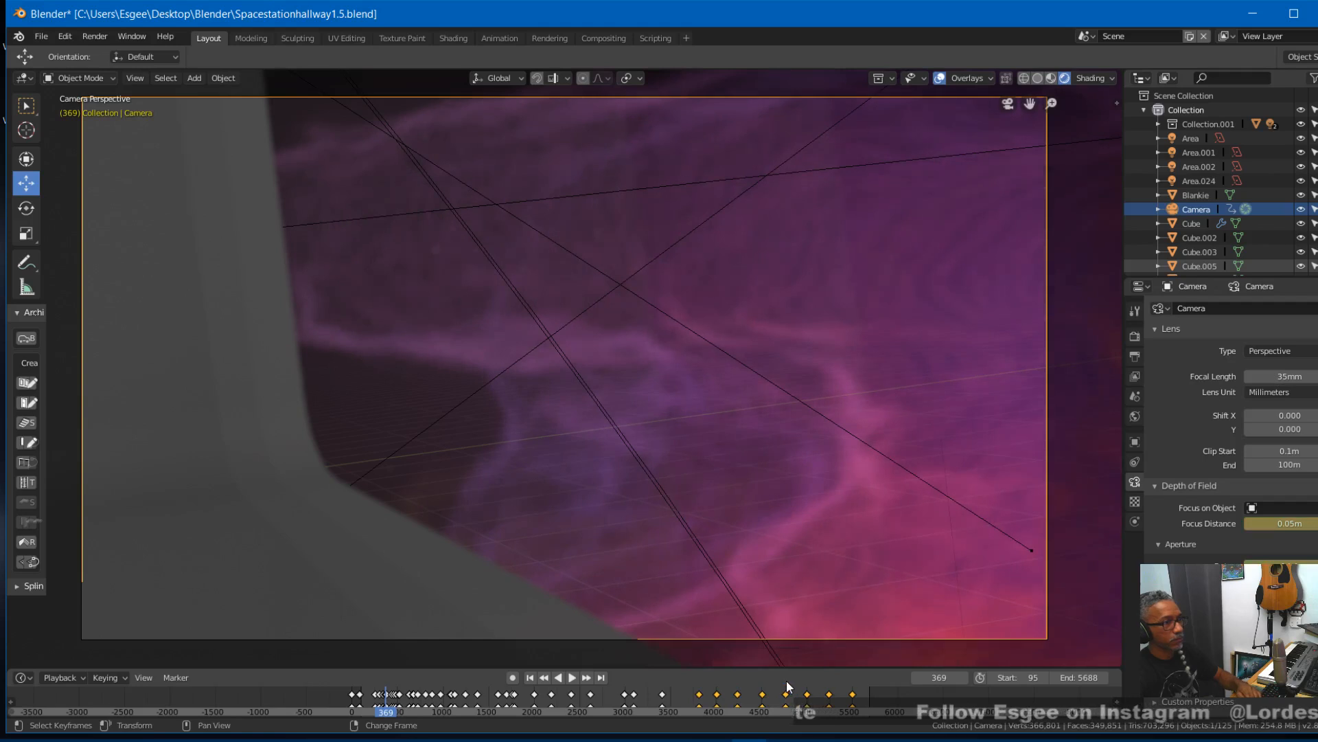
- Step back and forth between frames 336 and 379 to examine how the focus changes as the camera passes the window
key(Left)
key(Left)
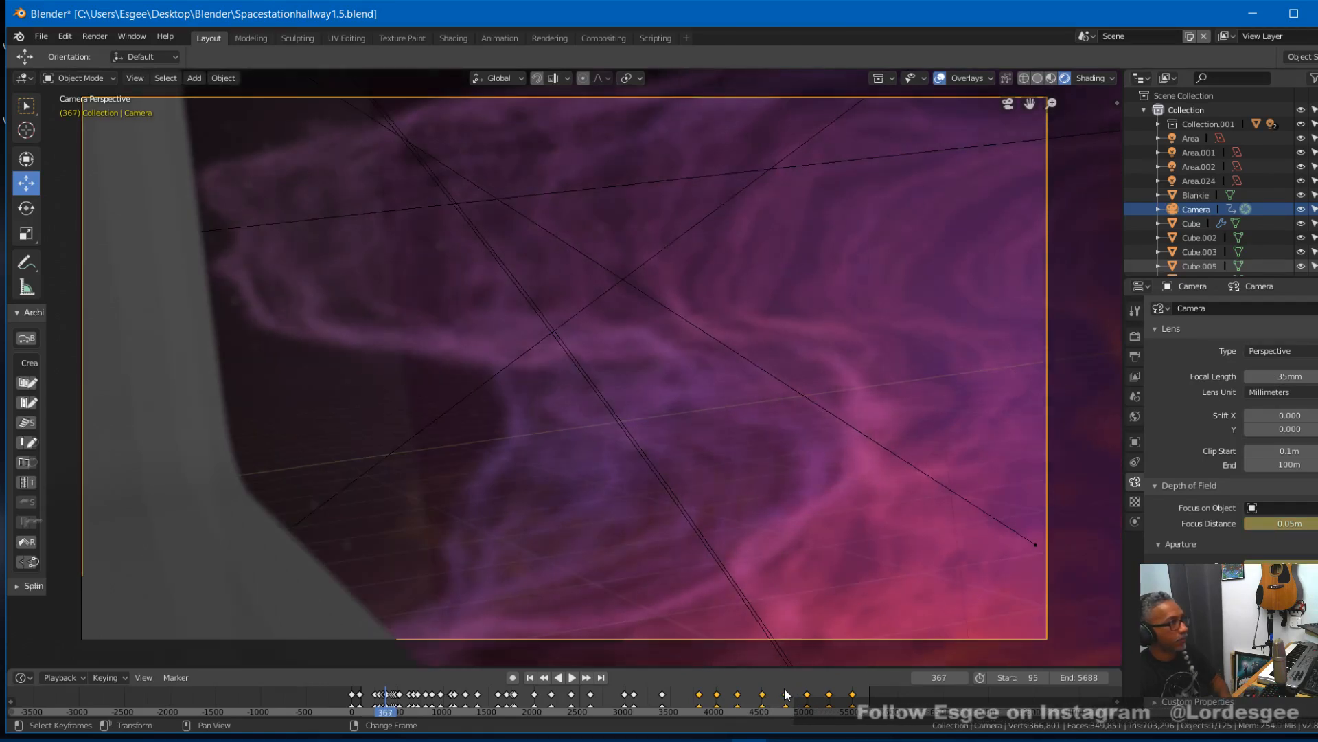
key(Right)
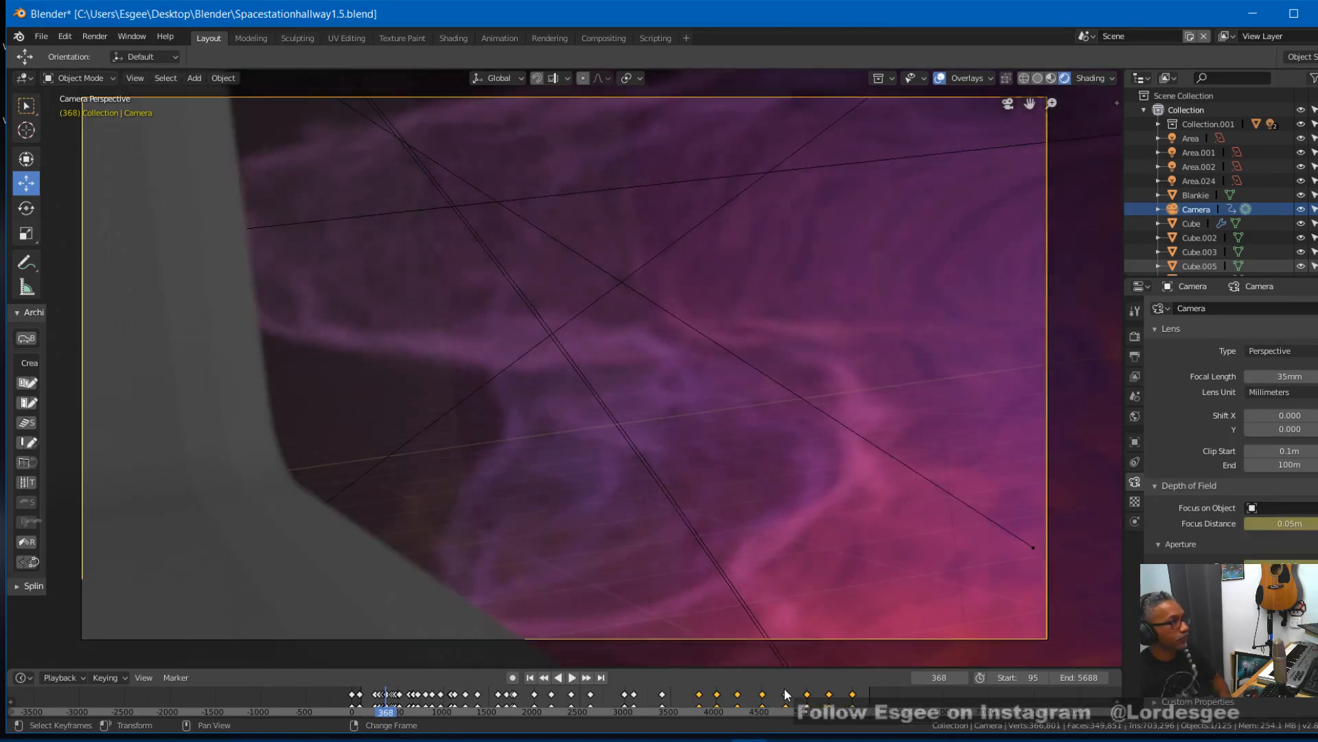
key(Left)
key(Left)
key(Left)
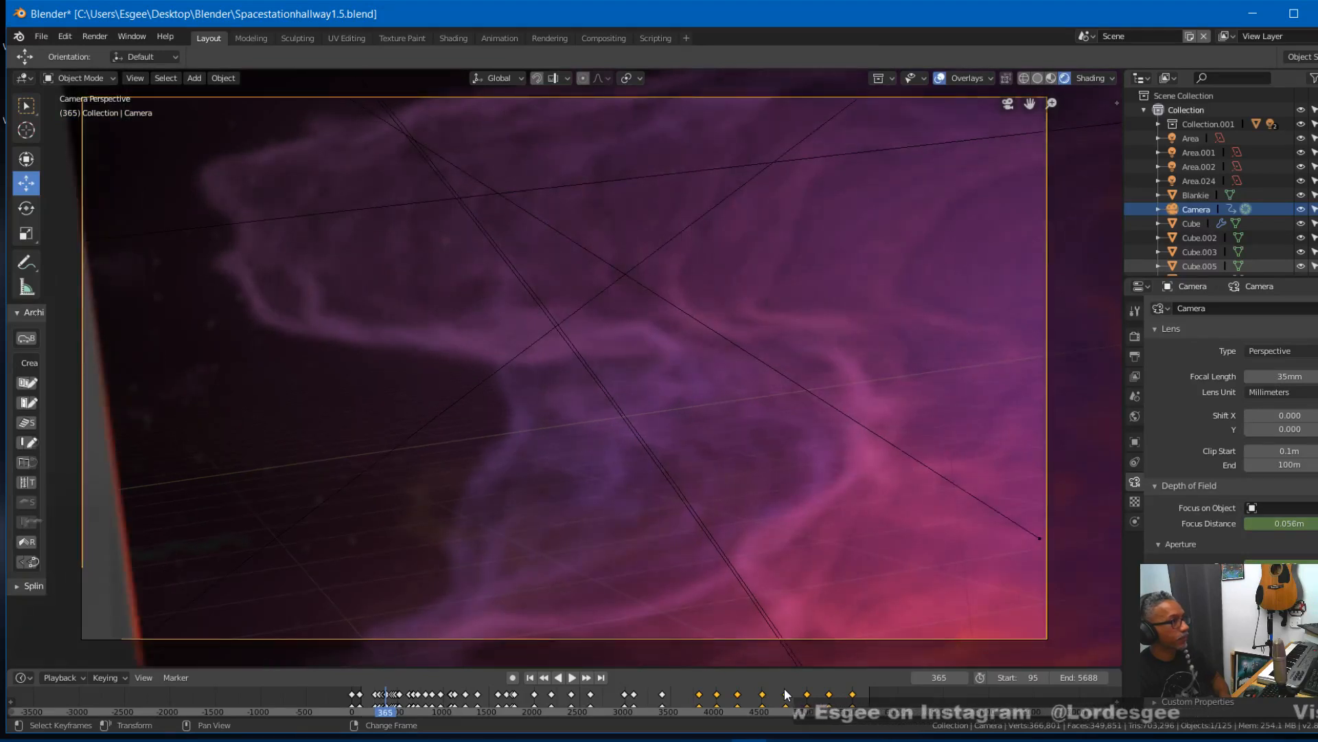
key(Left)
key(Left)
key(Left)
key(Left)
key(Left)
key(Left)
key(Left)
key(Left)
key(Left)
key(Left)
key(Left)
key(Left)
key(Left)
key(Left)
key(Left)
key(Left)
key(Left)
key(Left)
key(Left)
key(Left)
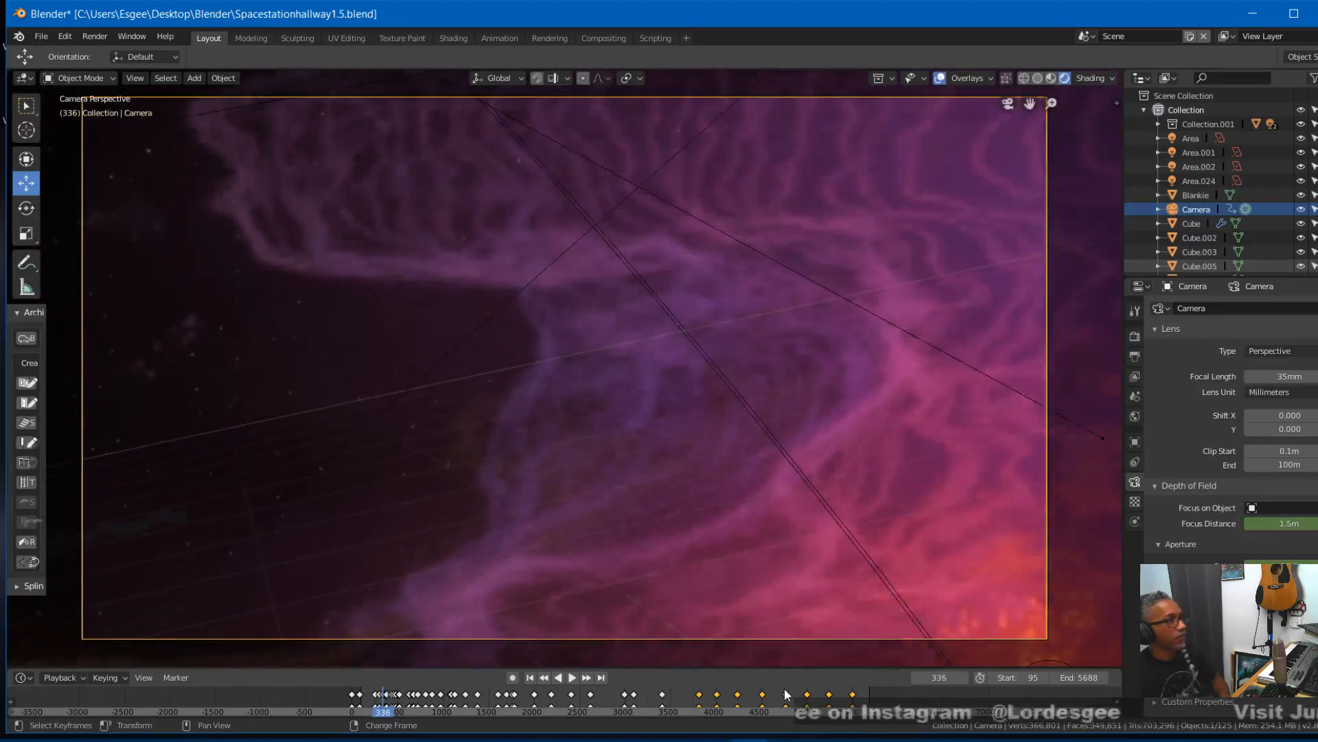
key(Right)
key(Right)
key(Right)
key(Right)
key(Right)
key(Right)
key(Right)
key(Right)
key(Right)
key(Right)
key(Right)
key(Right)
key(Right)
key(Right)
key(Right)
key(Right)
key(Right)
key(Right)
key(Right)
key(Right)
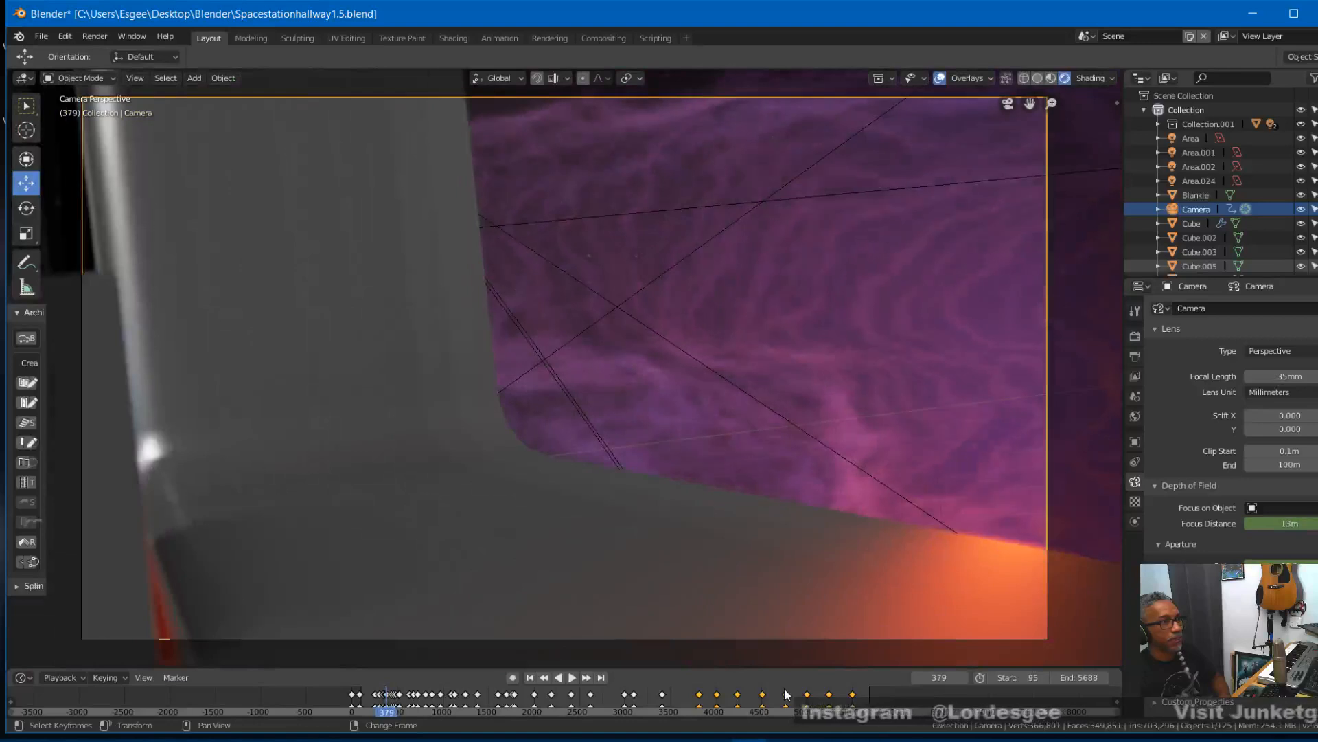
key(Left)
key(Left)
key(Left)
key(Left)
key(Left)
key(Left)
key(Left)
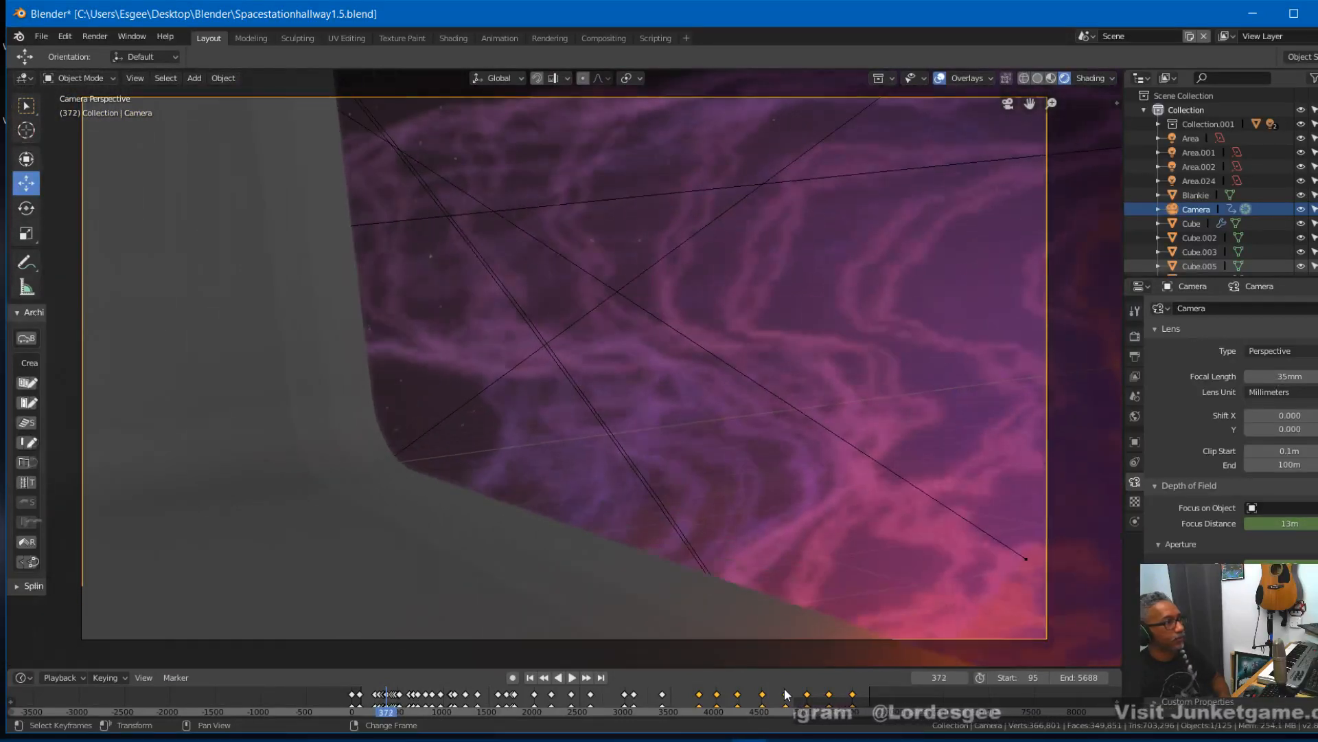
key(Left)
key(Left)
key(Left)
key(Left)
key(Left)
key(Left)
key(Left)
key(Left)
key(Left)
key(Left)
key(Left)
key(Left)
key(Left)
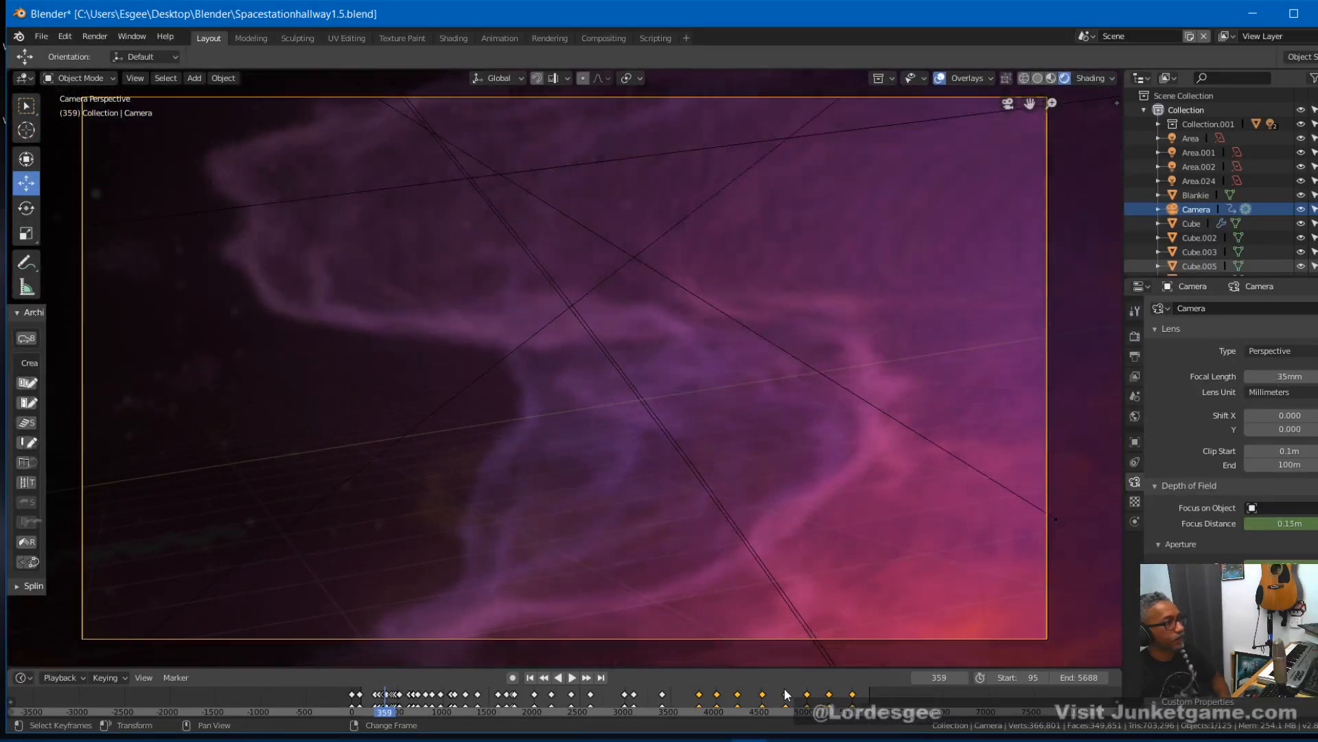
key(Right)
key(Right)
key(Right)
key(Right)
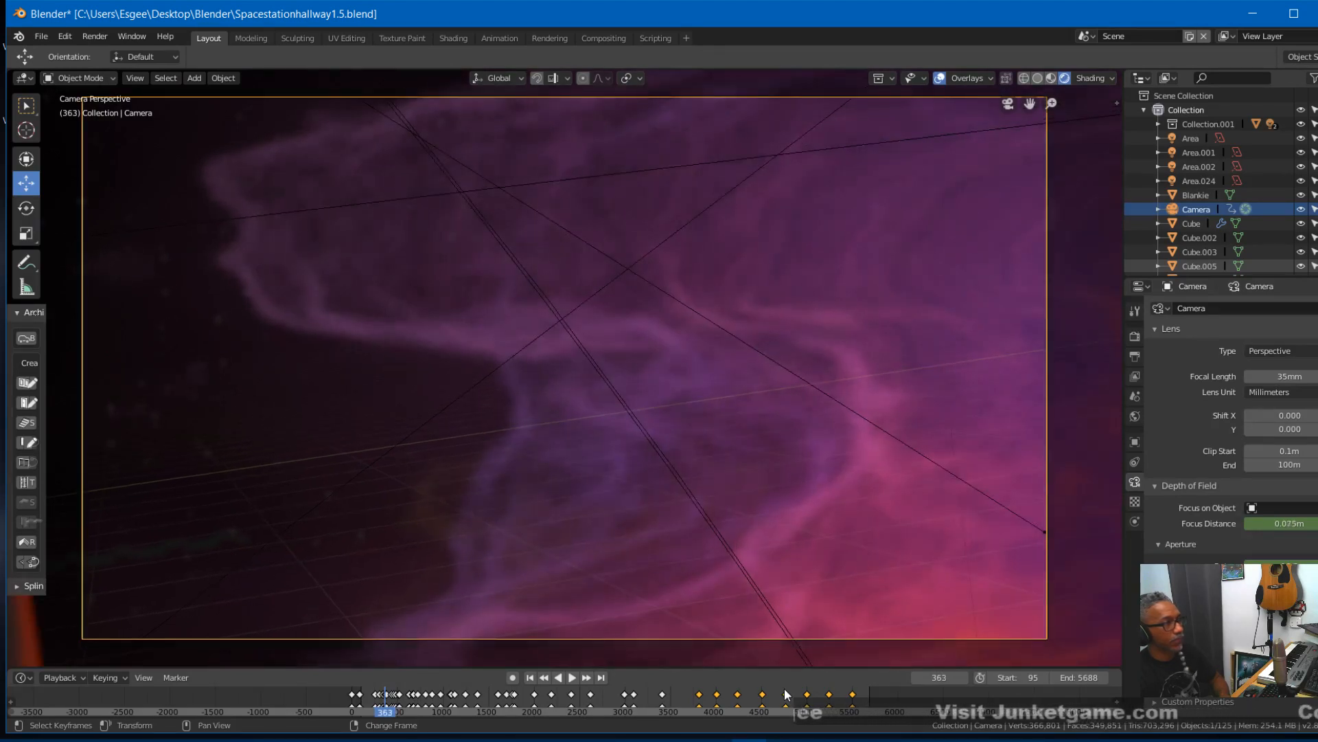
key(Right)
key(Right)
key(Right)
key(Right)
key(Left)
key(Left)
key(Left)
key(Left)
key(Left)
key(Left)
key(Left)
key(Left)
key(Left)
key(Left)
key(Left)
key(Left)
key(Left)
key(Left)
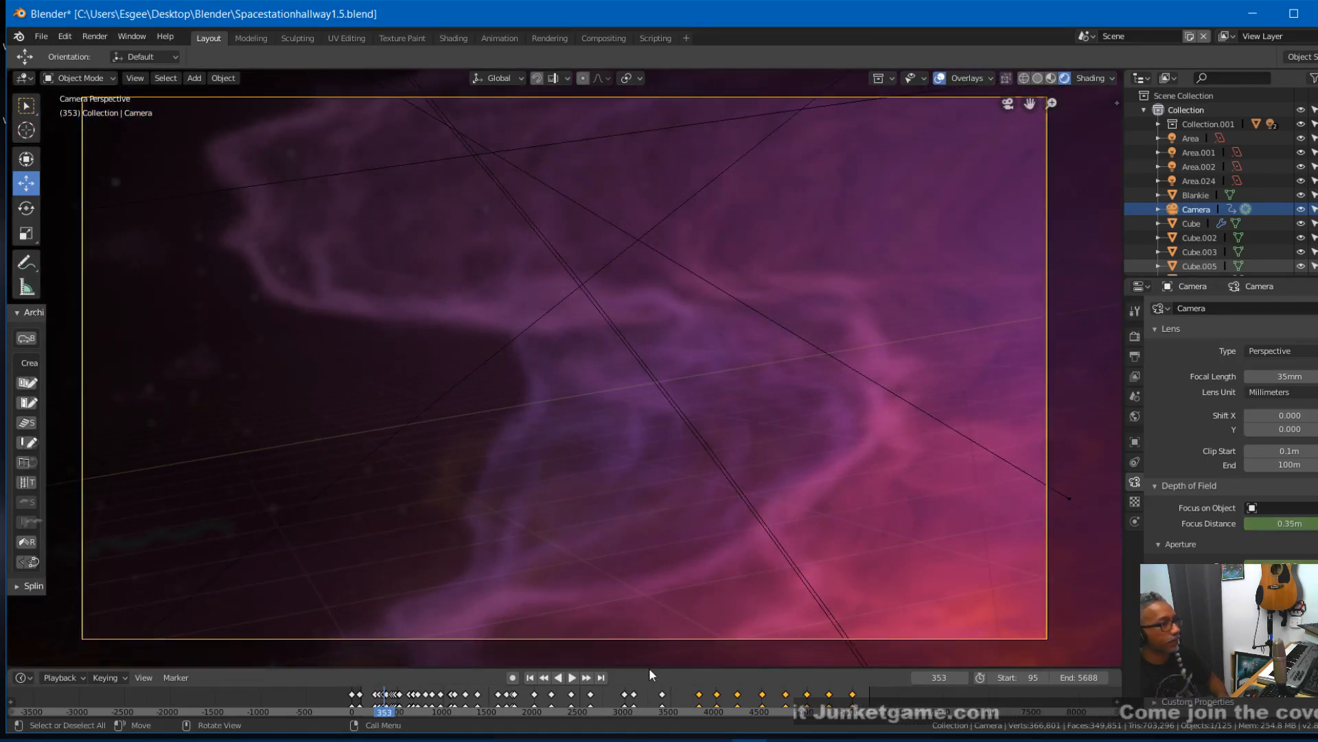
- Enlarge the timeline area and go to the camera keyframe at frame 344
drag(652, 667, 685, 536)
scroll(421, 603, up, 5)
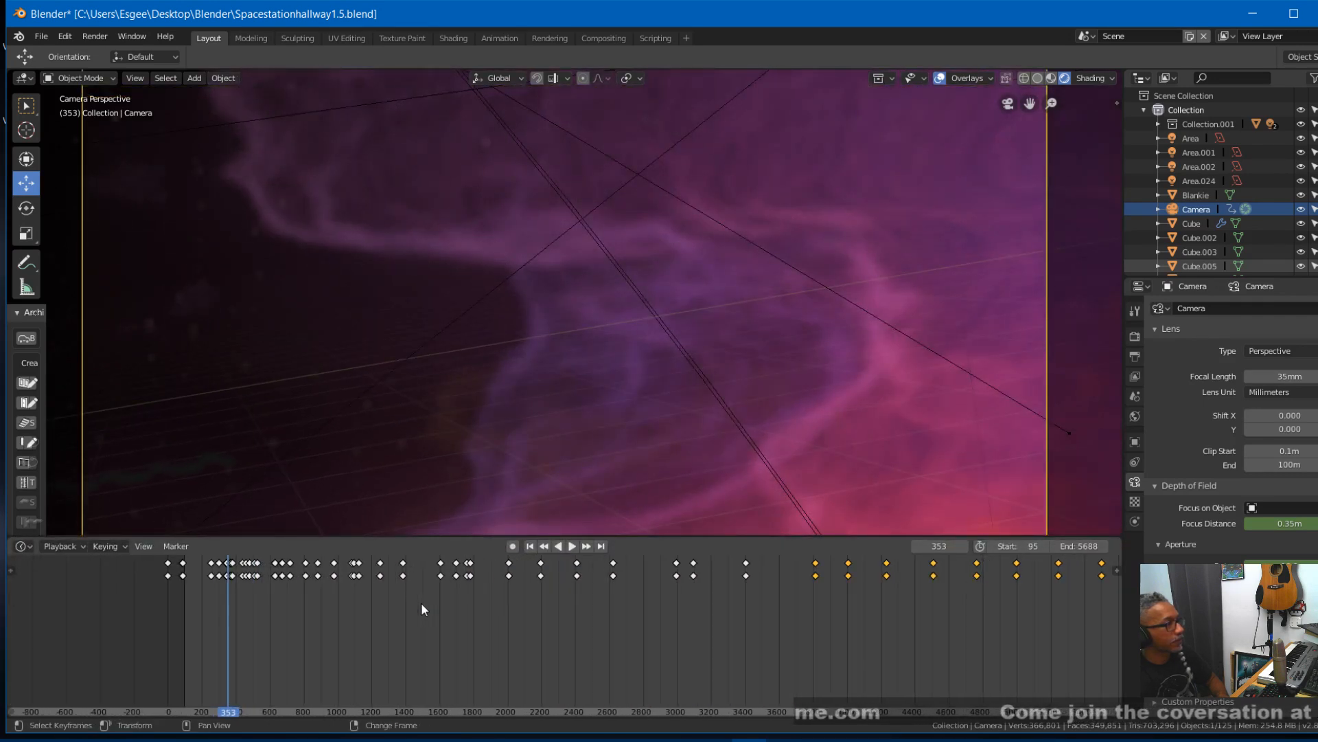
scroll(422, 602, up, 1)
scroll(282, 645, up, 1)
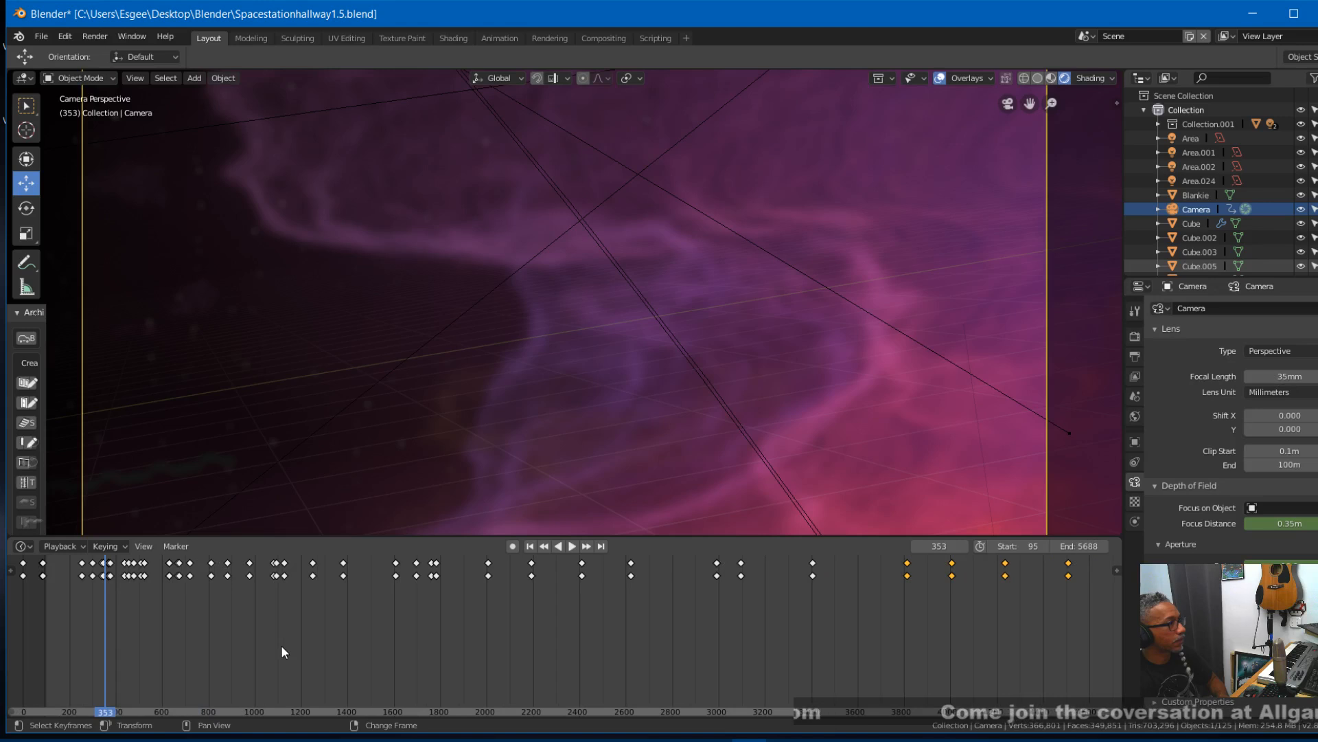
key(Right)
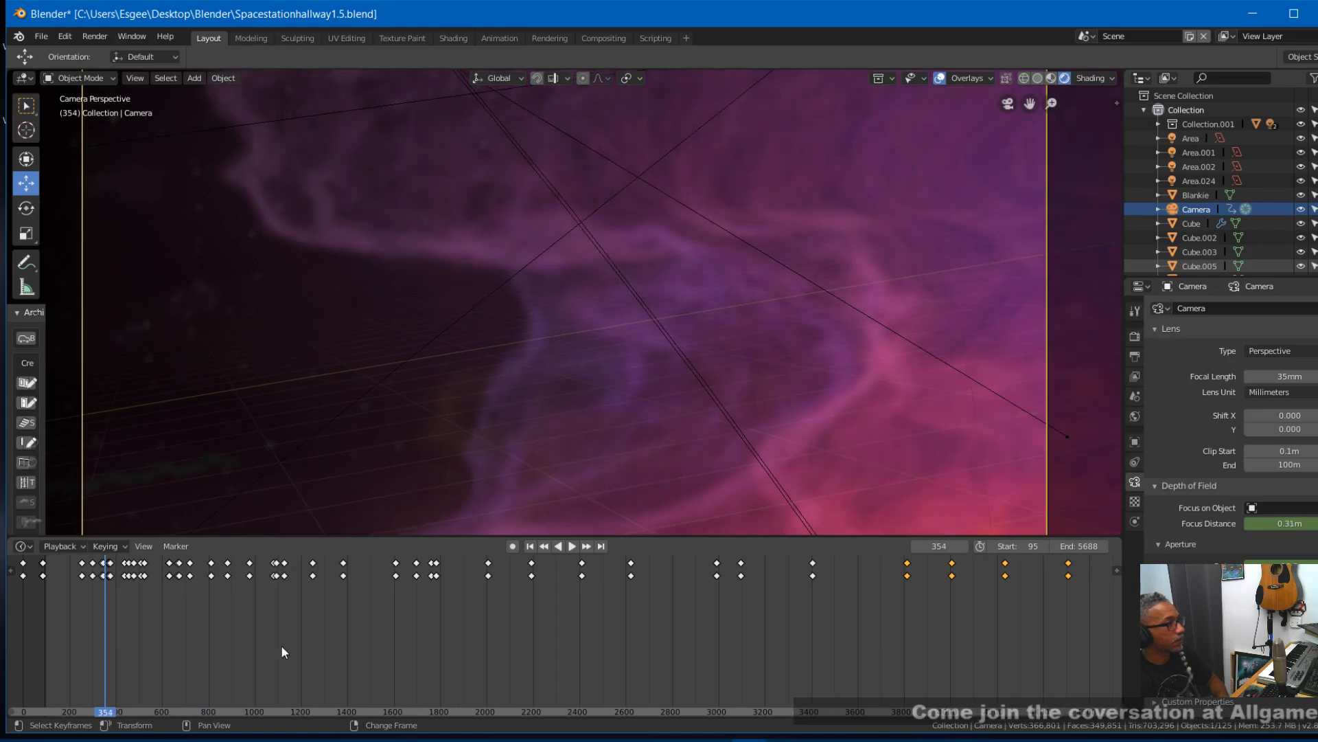
click(586, 547)
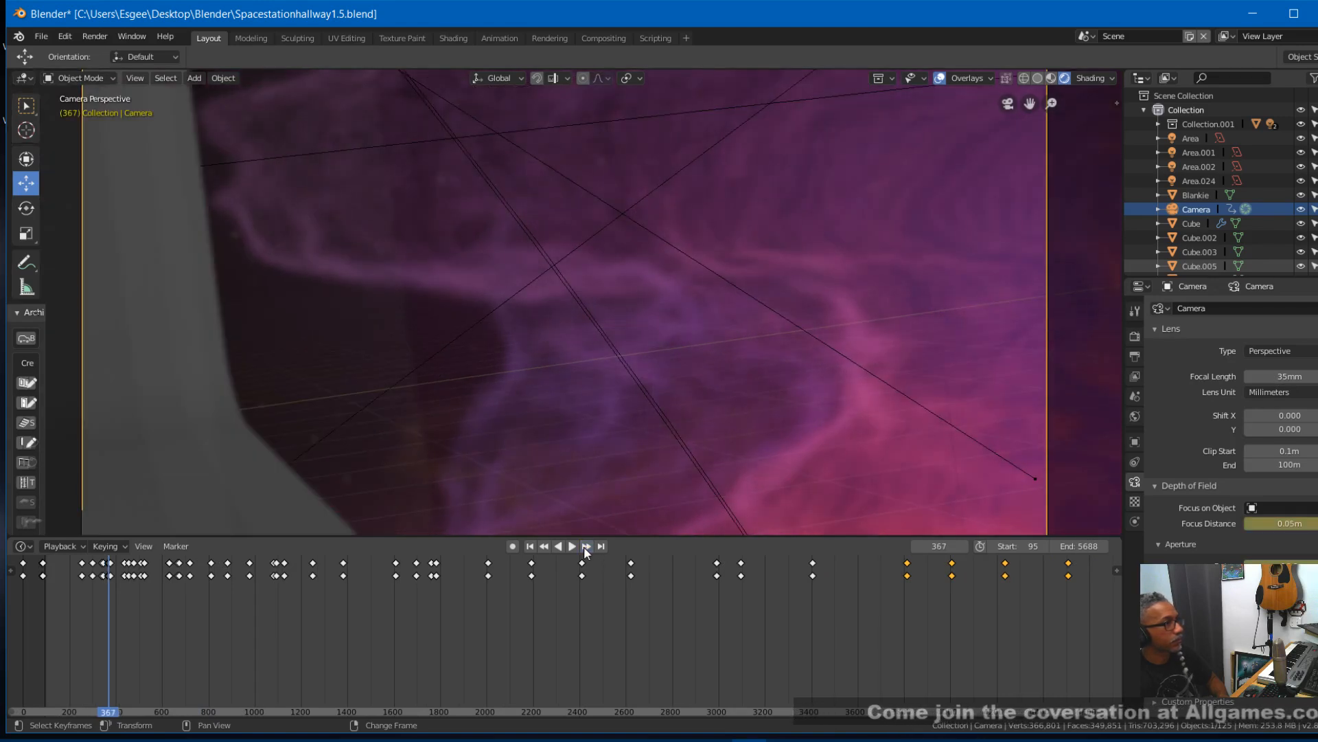
click(543, 547)
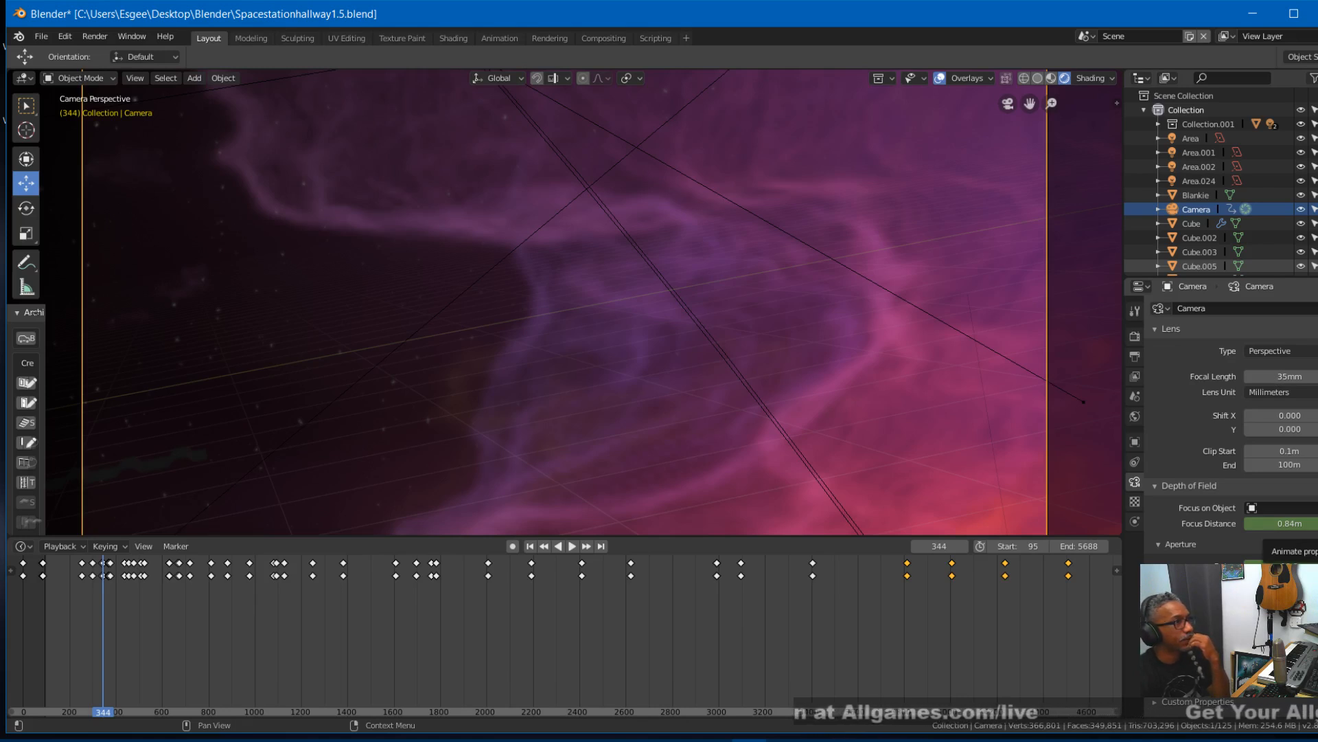
- Set the camera's focus distance to 86 m at frame 344, insert keyframes on all channels, and advance to frame 345
click(1317, 524)
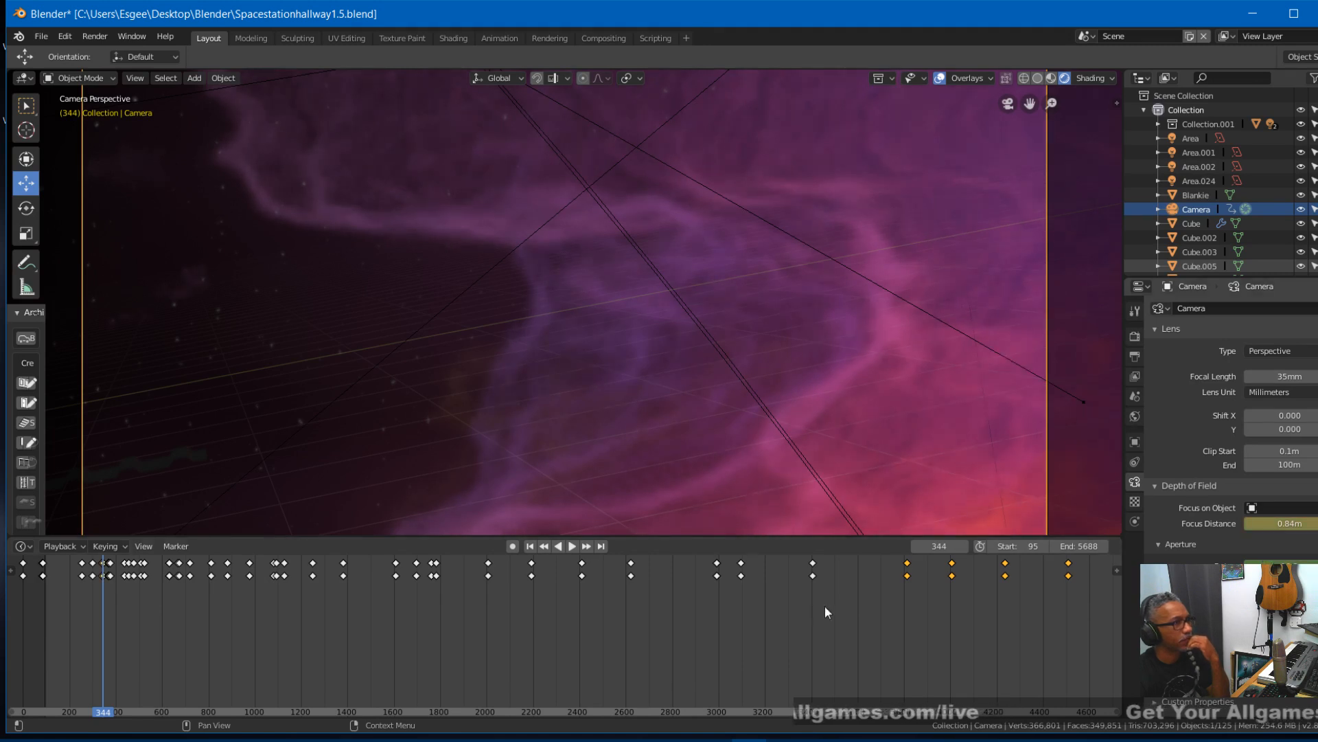
mouse_move(1298, 524)
mouse_down()
mouse_move(1315, 524)
mouse_move(1288, 529)
mouse_up()
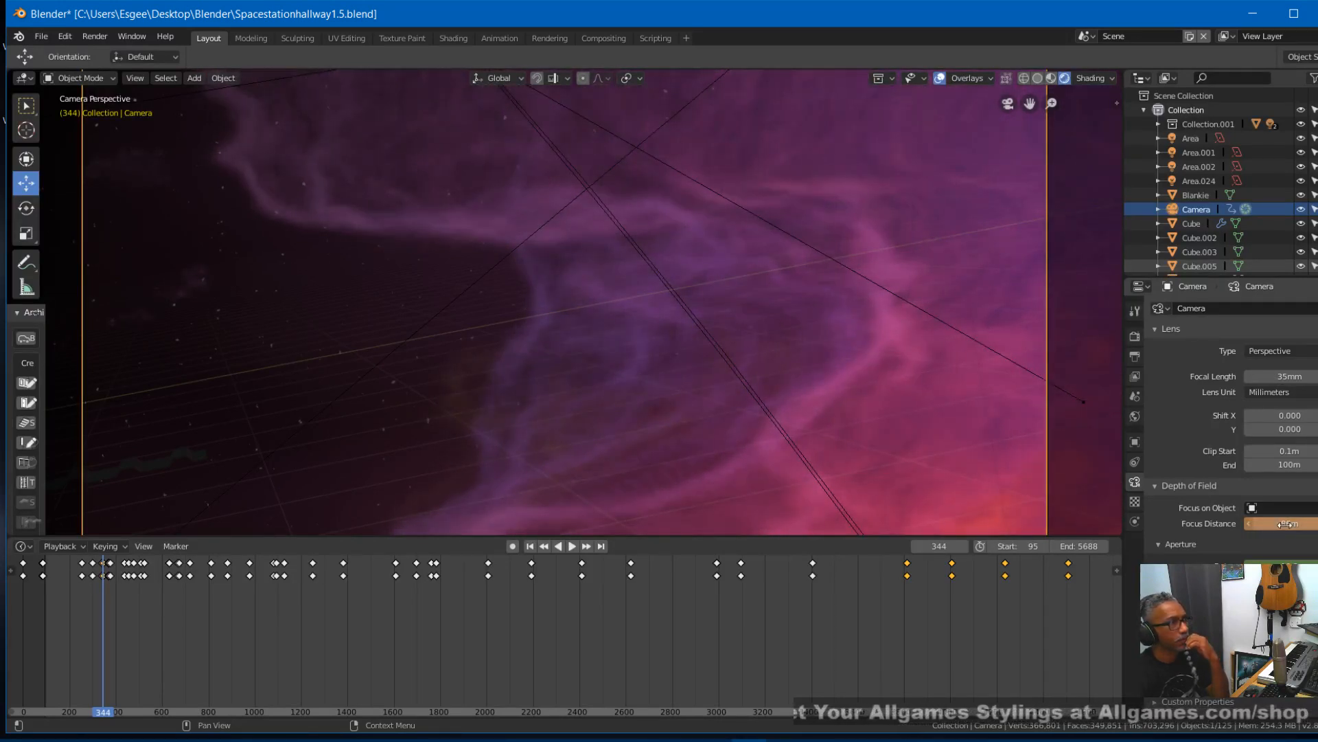
key(i)
click(180, 622)
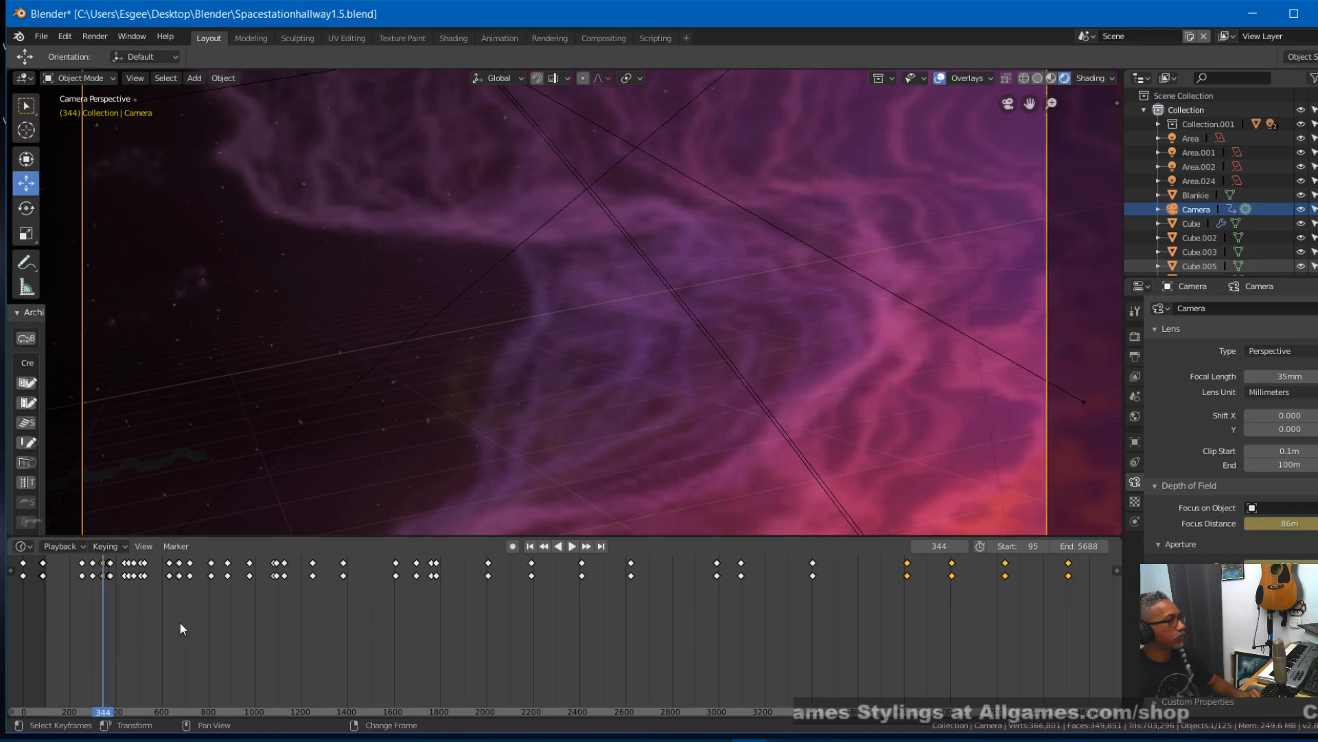
key(Right)
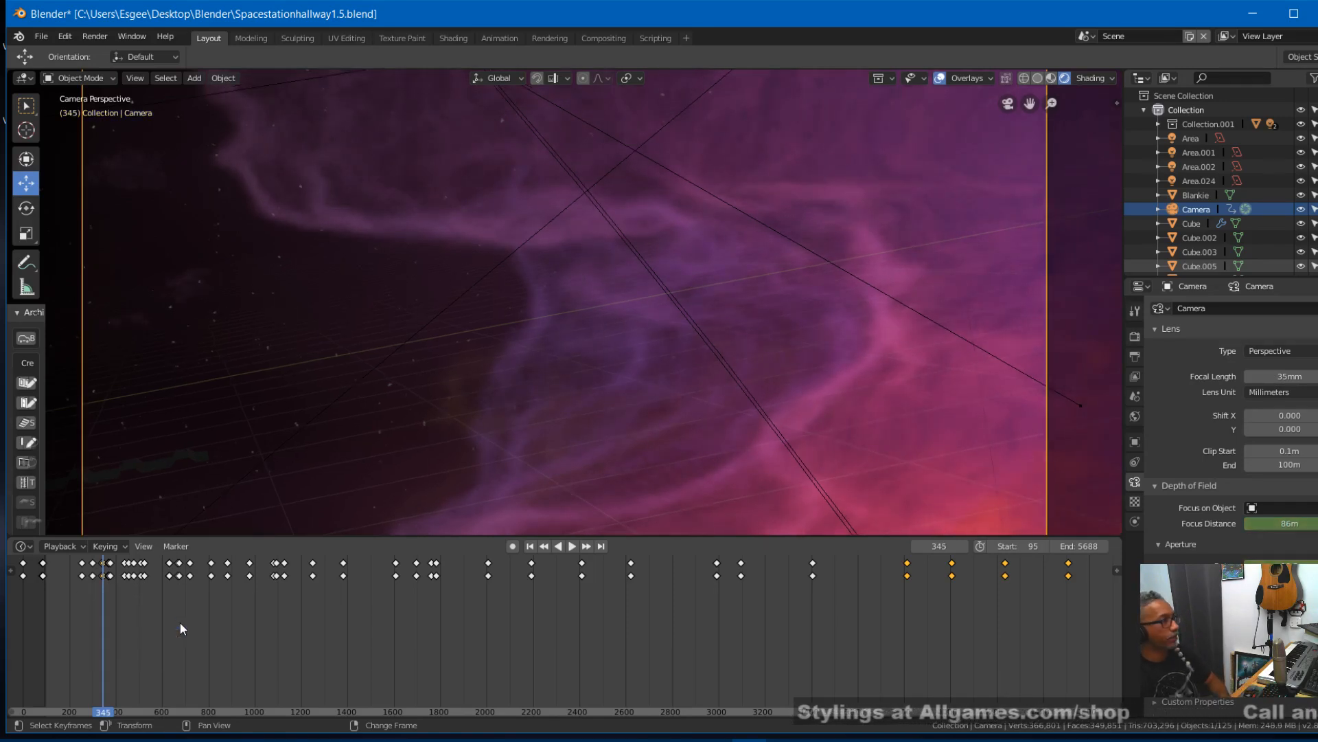
- Step through frames 345 to 372 to examine the focus at the window, and return to the keyframe at frame 344
key(Right)
key(Right)
key(Right)
key(Right)
key(Right)
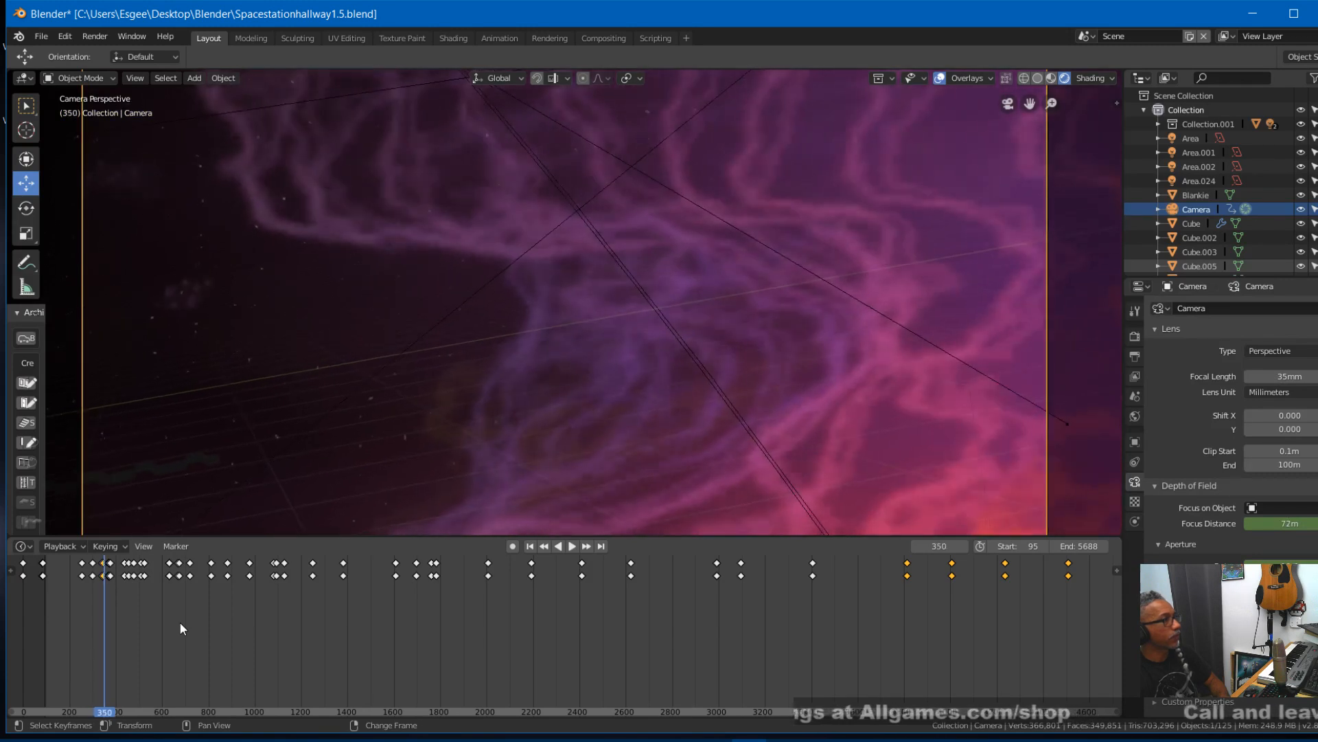
key(Right)
key(Right)
key(Right)
key(Right)
key(Right)
key(Right)
key(Right)
key(Right)
key(Right)
key(Right)
key(Right)
key(Right)
key(Right)
key(Right)
key(Right)
key(Right)
key(Right)
key(Right)
key(Right)
key(Right)
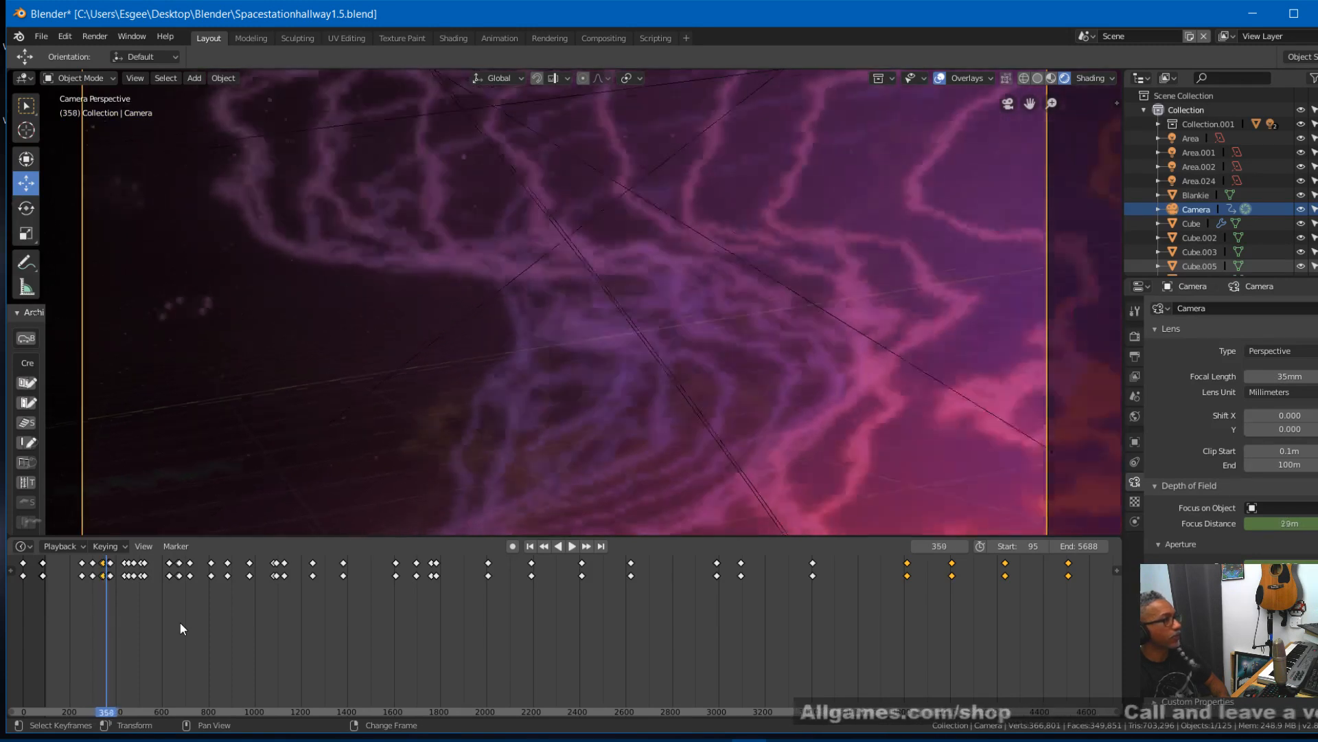
key(Right)
key(Right)
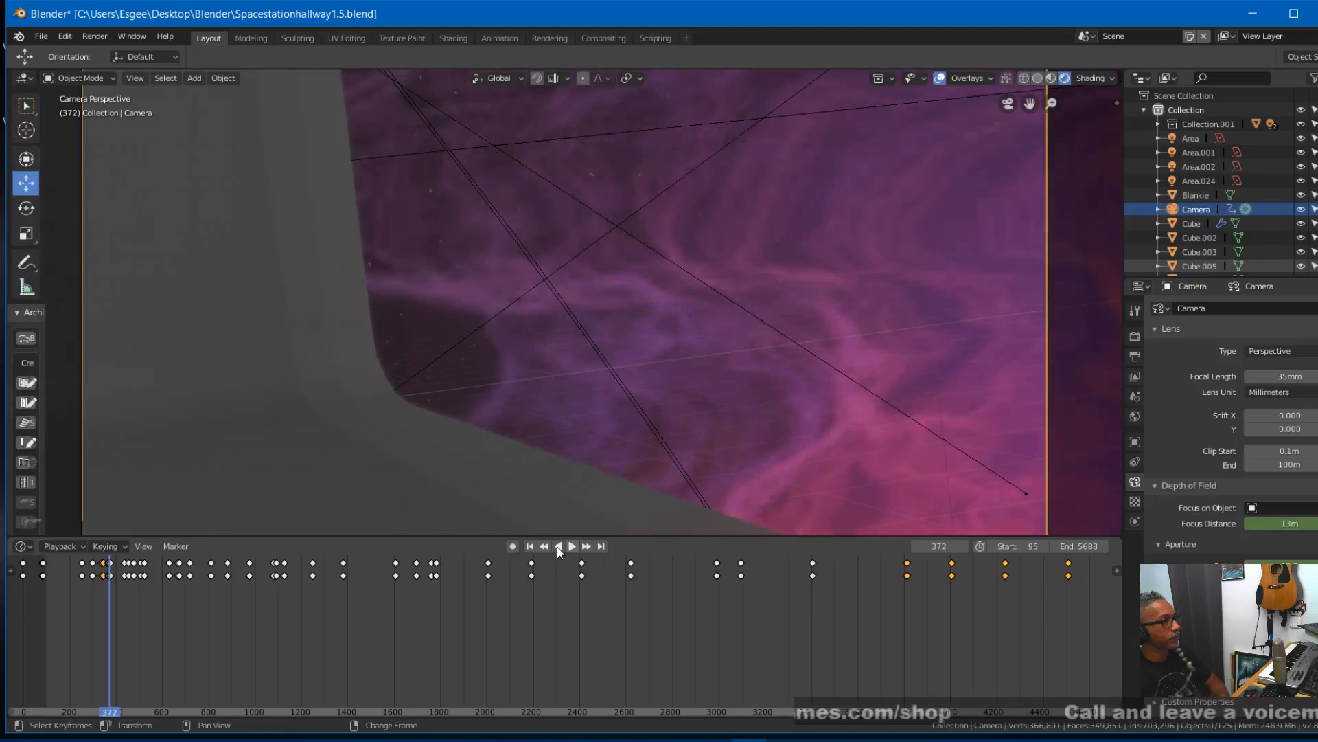
key(Left)
key(Left)
key(Left)
key(Left)
key(Left)
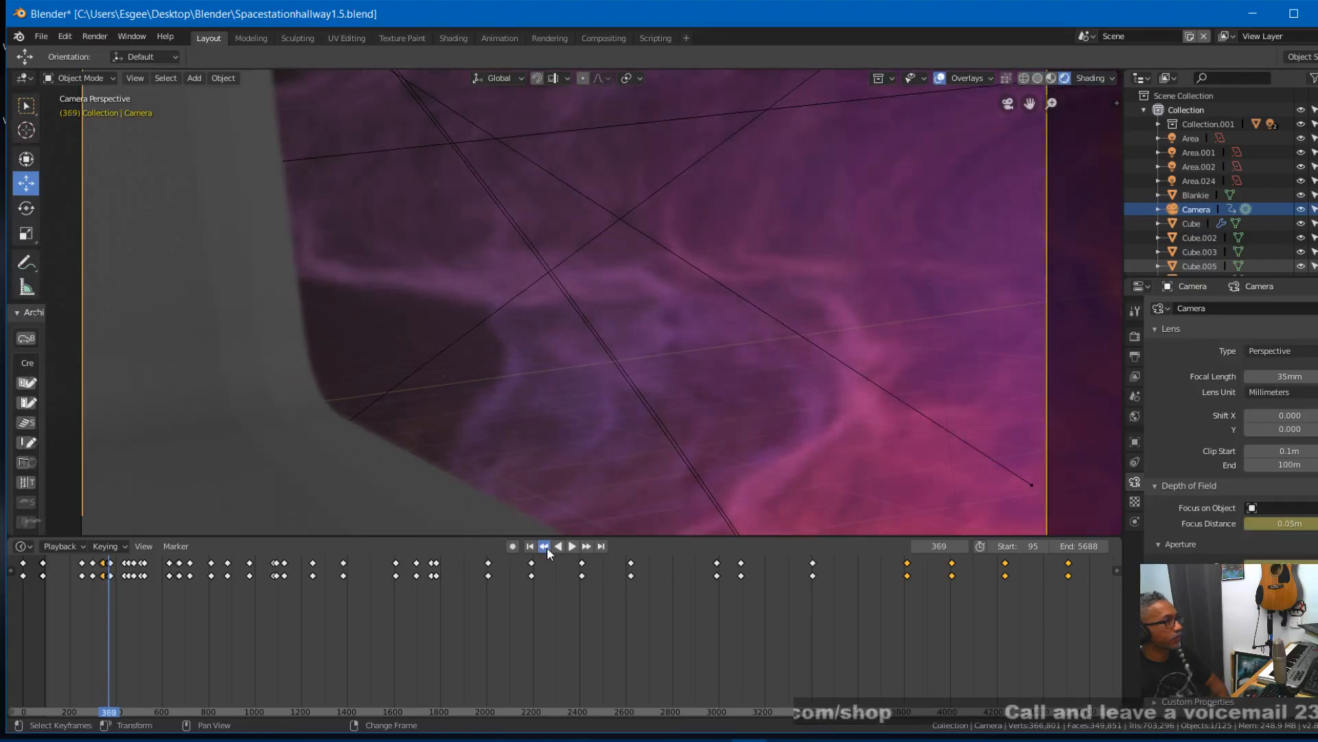
click(546, 547)
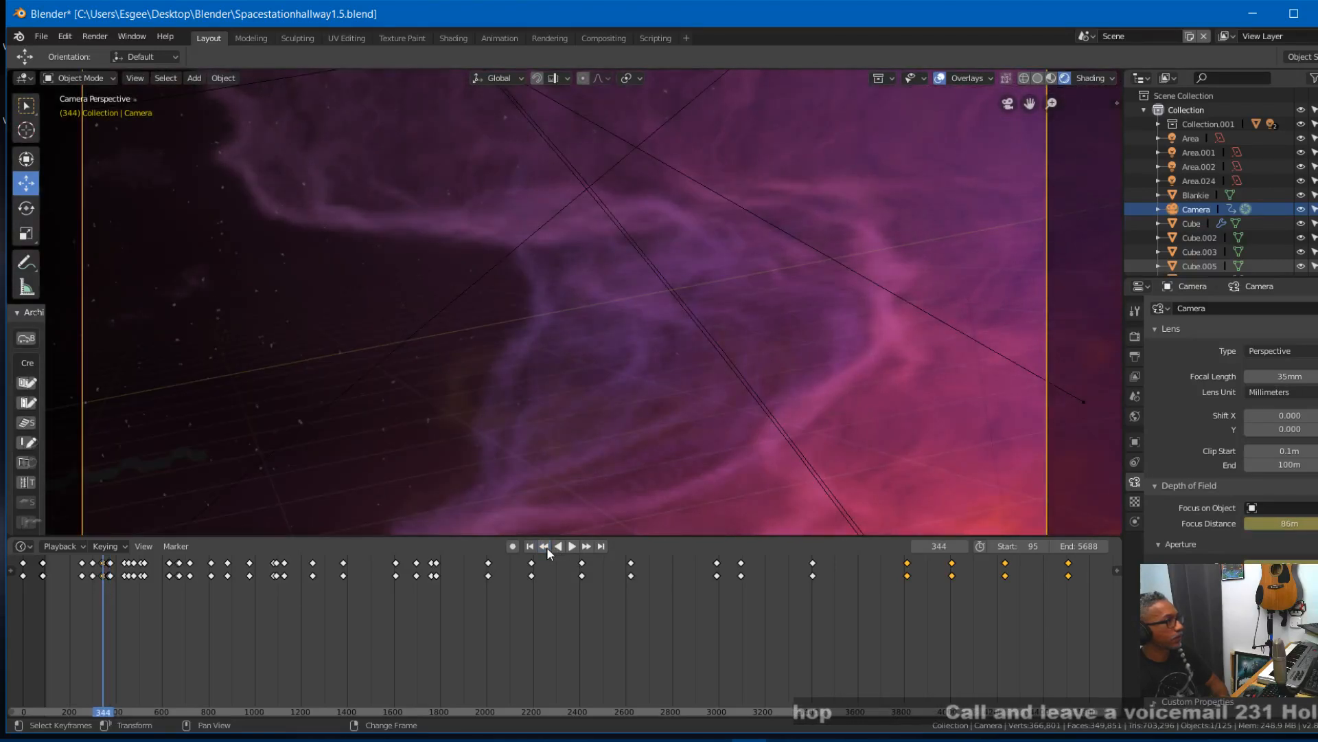
- Insert keyframes on all channels at frame 344 and advance to frame 348
key(i)
click(634, 629)
key(Right)
key(Right)
key(Right)
key(Right)
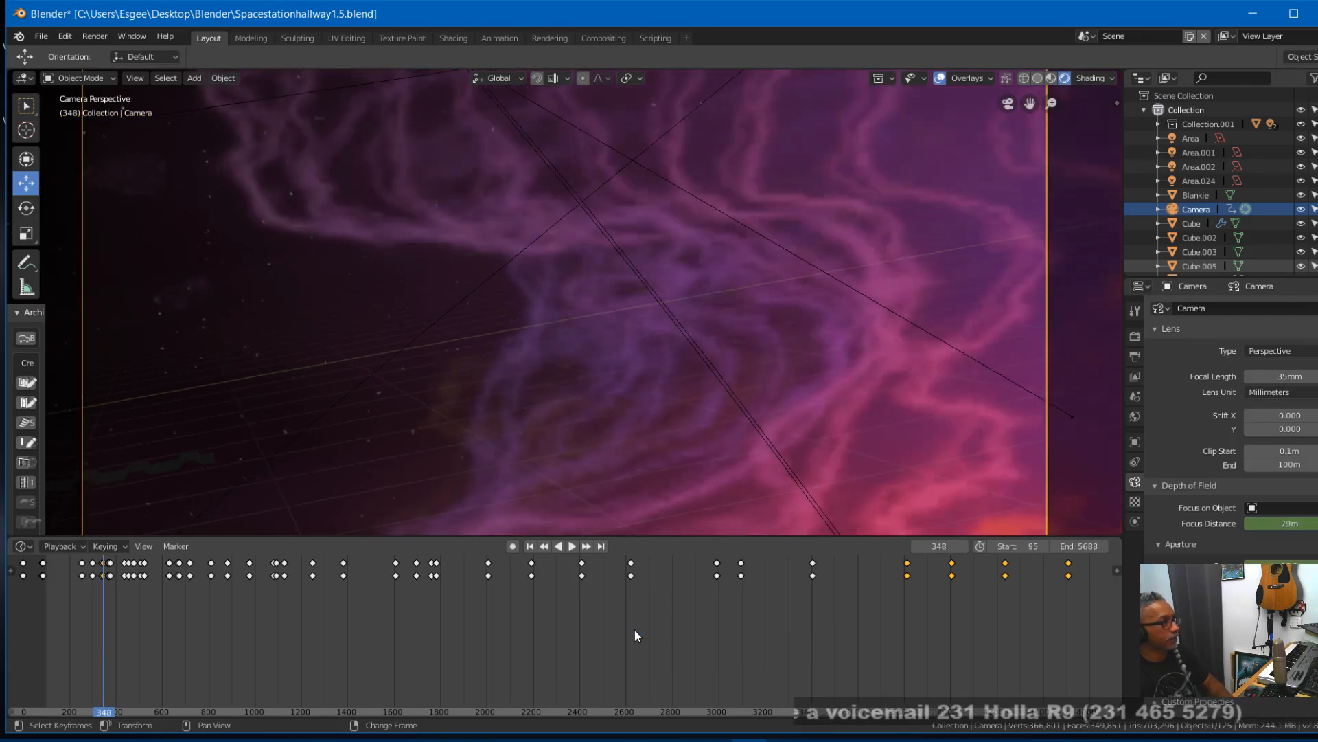
- Move between the camera keyframes at frames 344 and 367 to compare the focus distance, including frame 366
key(Left)
key(Left)
key(Left)
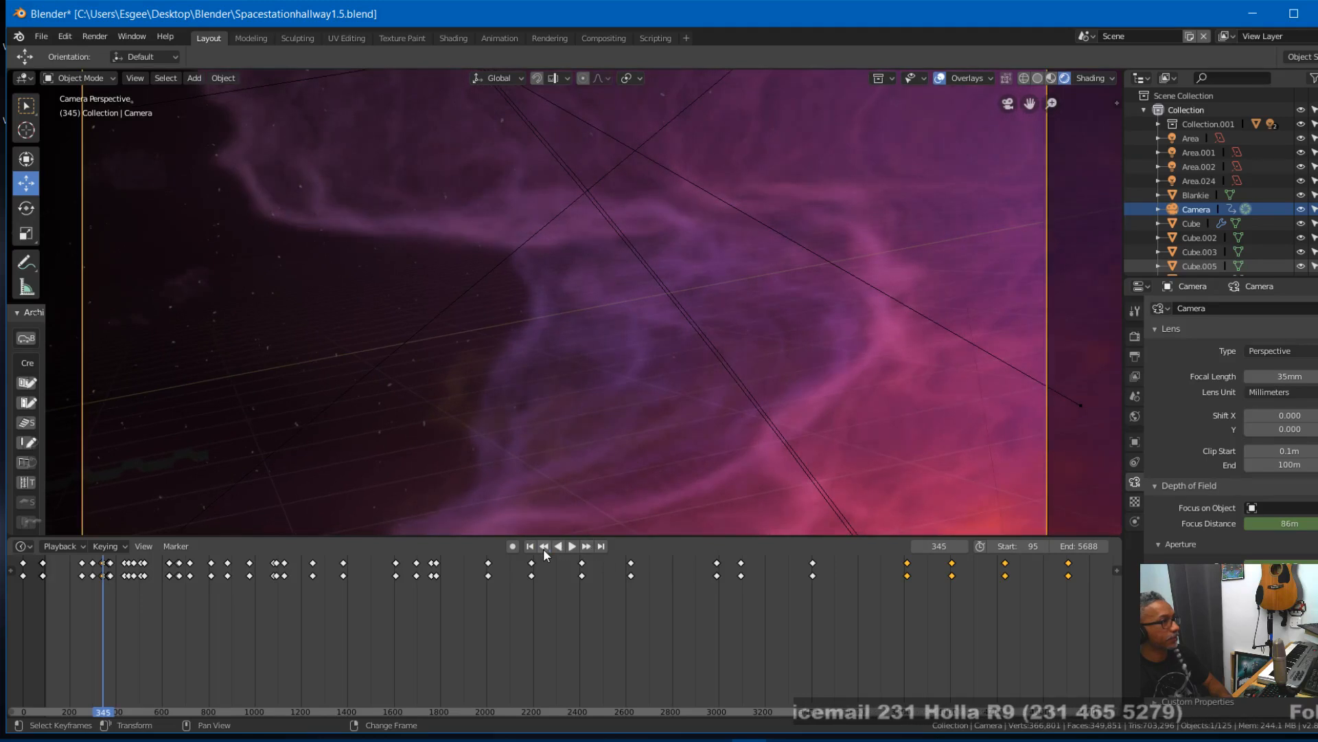
click(543, 548)
click(586, 546)
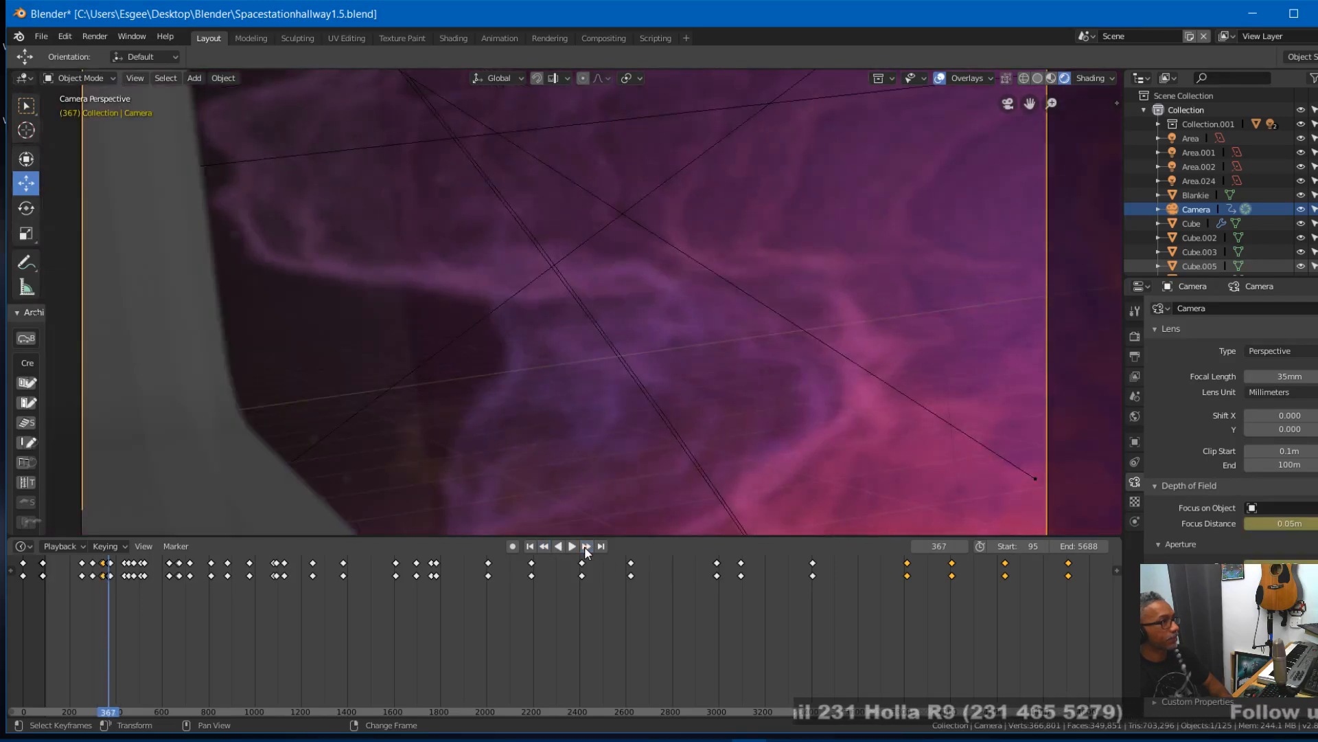
key(Left)
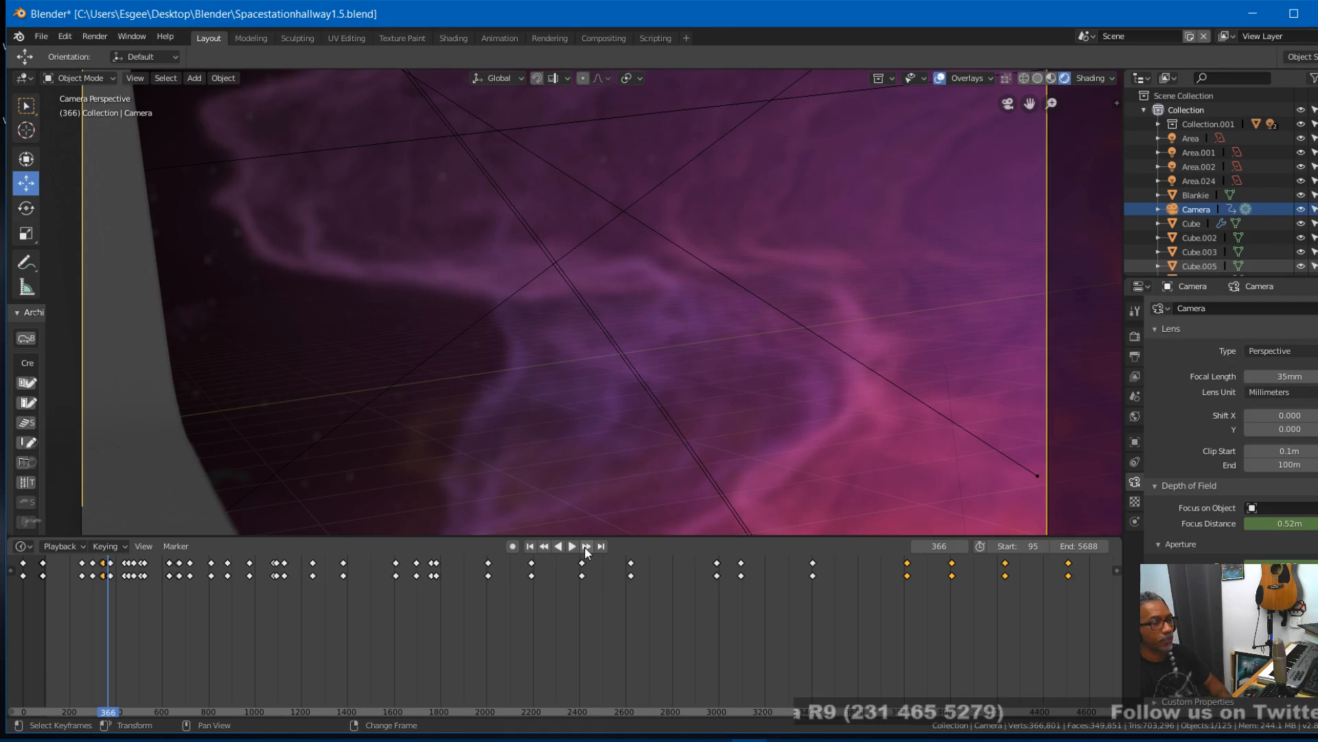
click(545, 548)
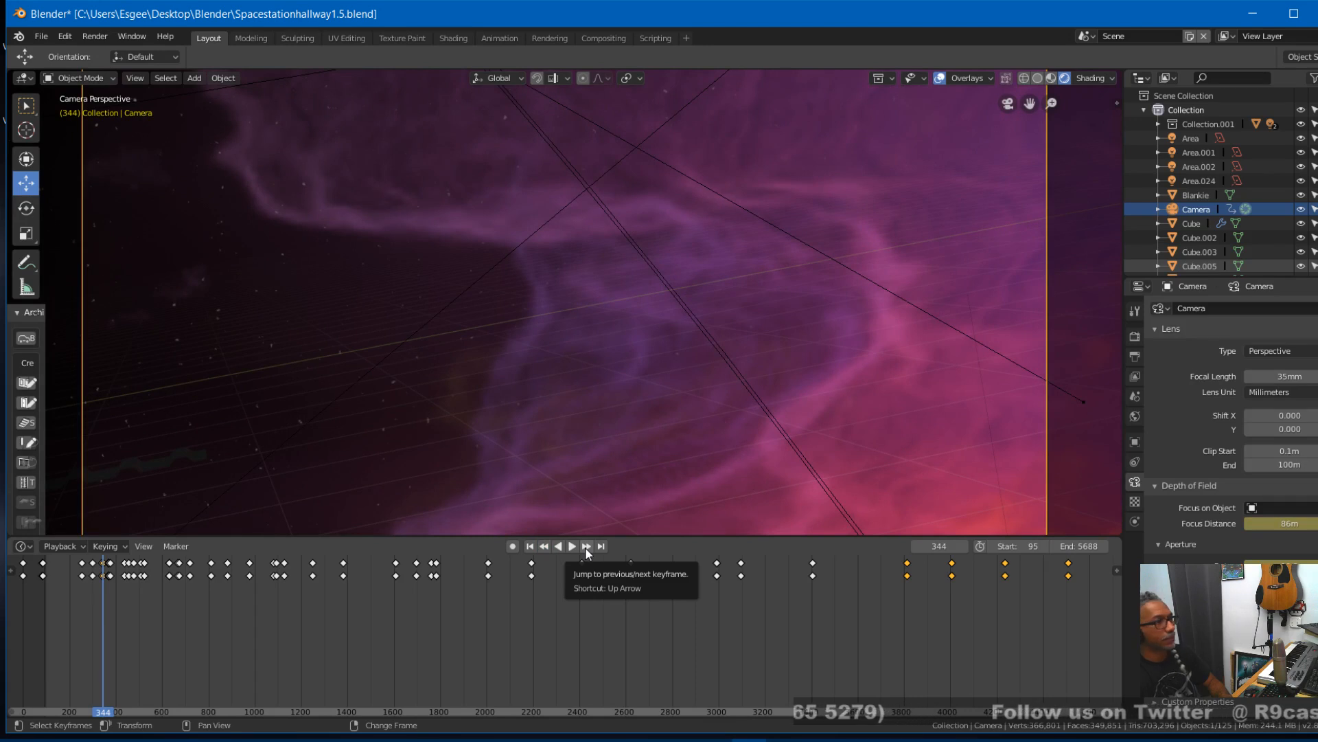
click(585, 546)
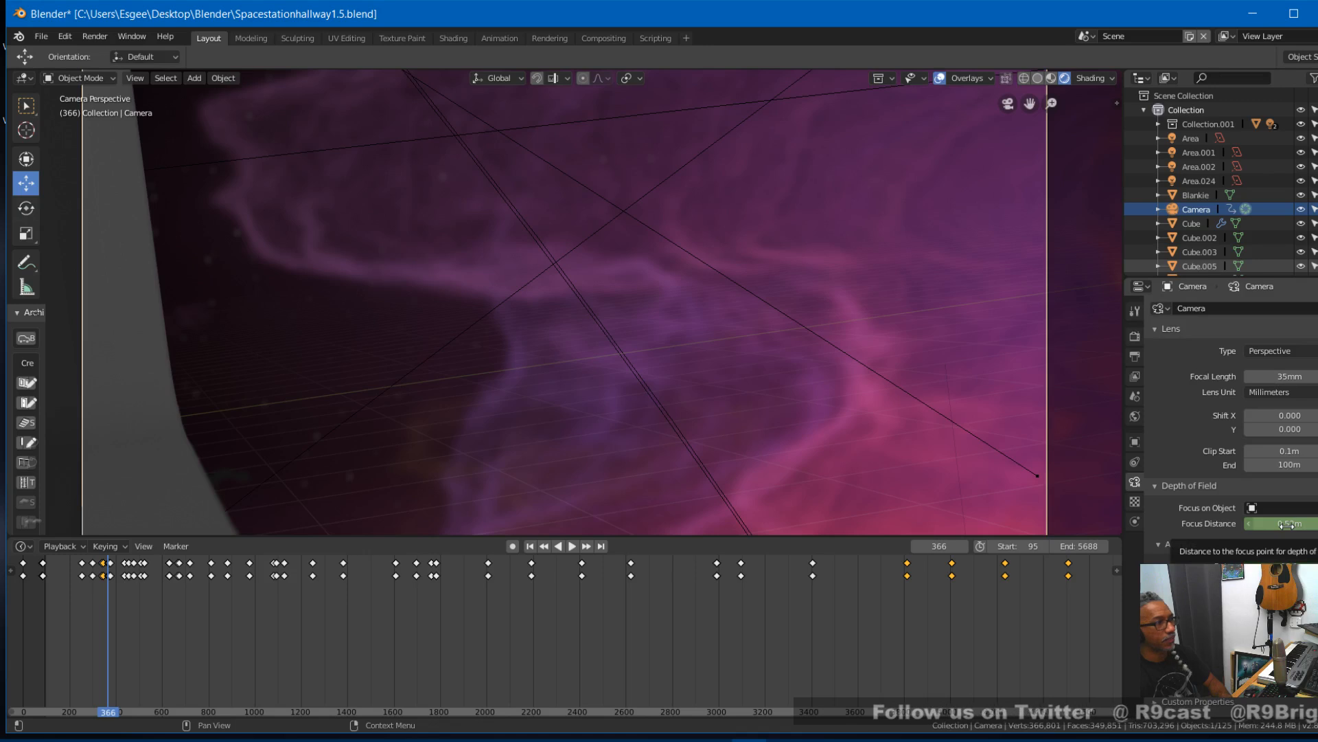
- At frame 366, raise the camera's focus distance to about 60 m and insert keyframes on all channels
key(i)
drag(1290, 523, 1317, 524)
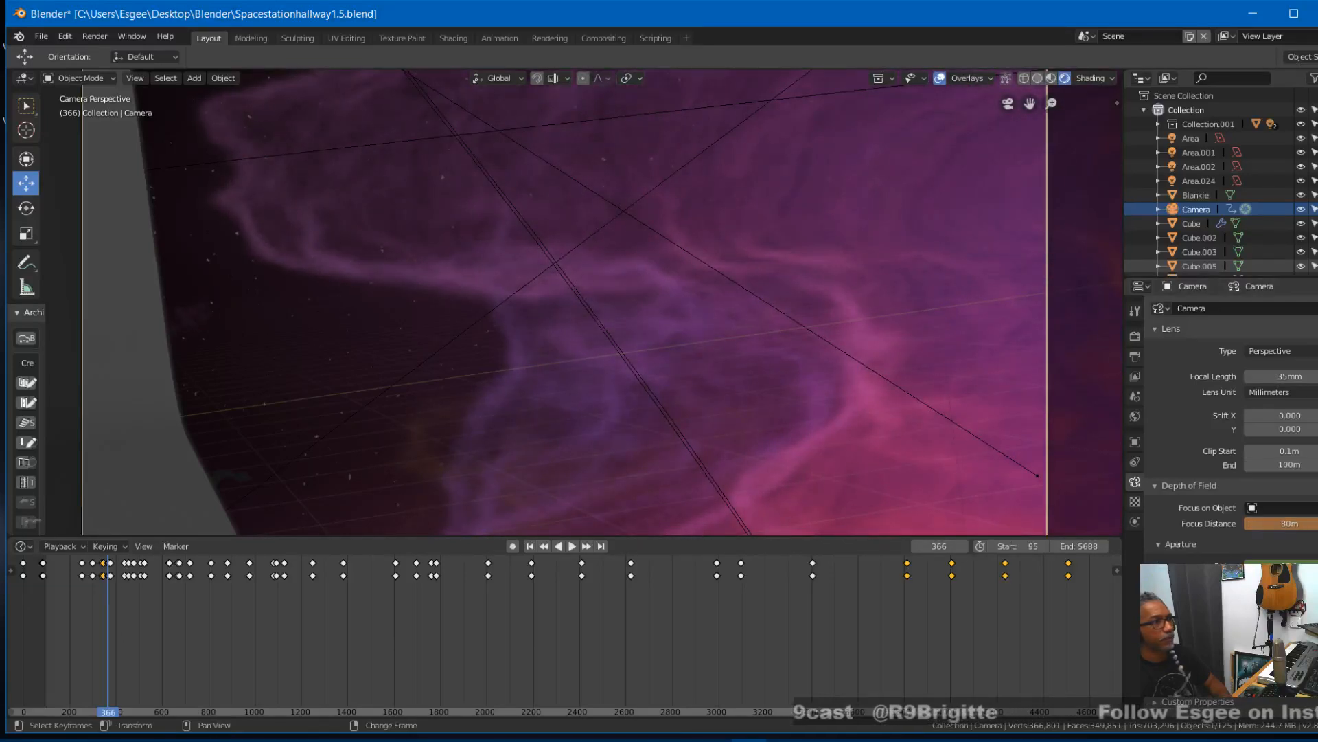
key(i)
click(361, 609)
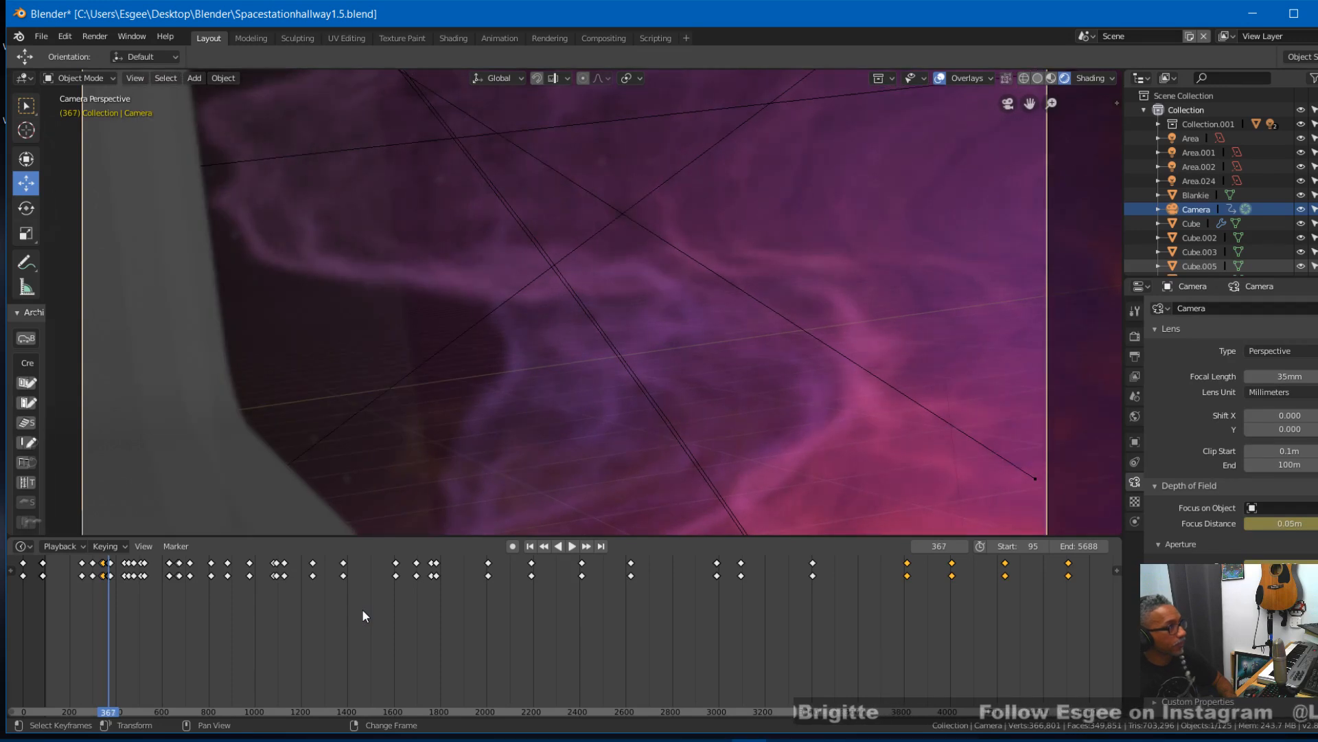
- Advance to frame 370, set the camera's focus distance to 0.05 m, and insert keyframes on all channels
key(Right)
key(Right)
key(Right)
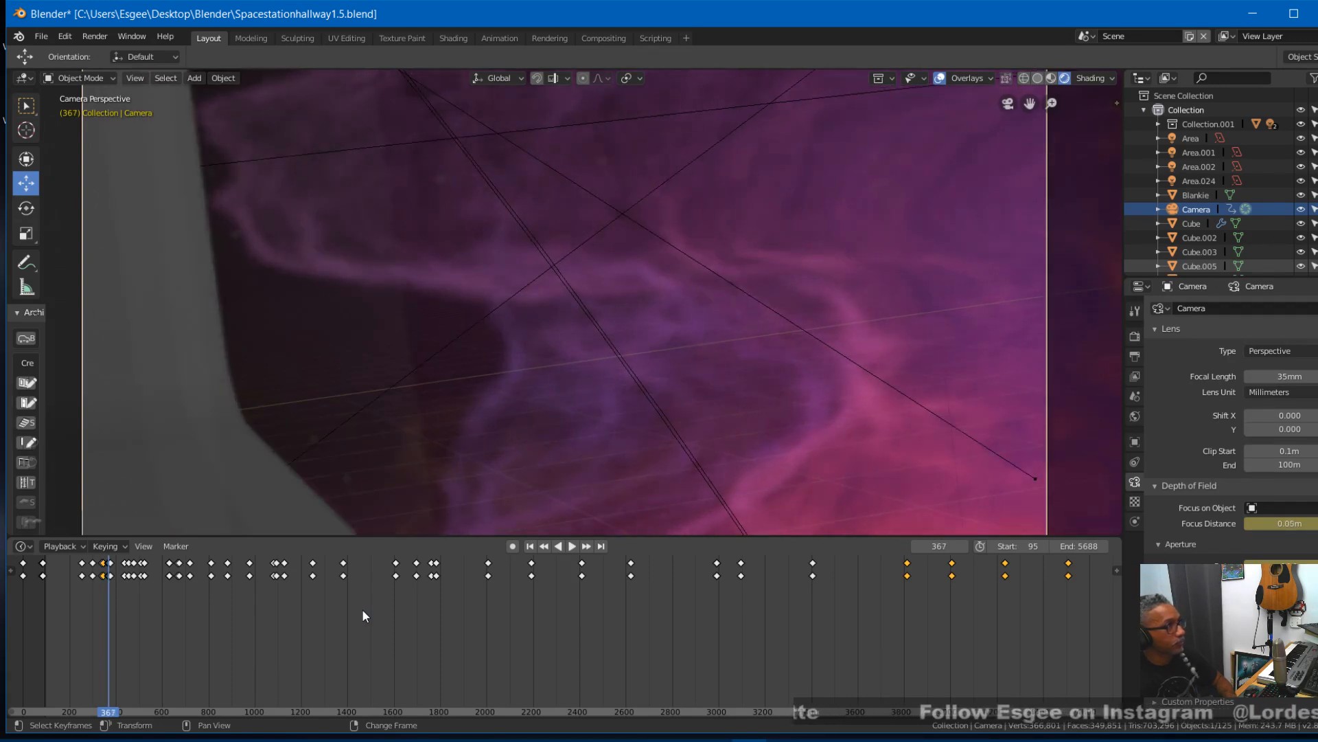
key(Right)
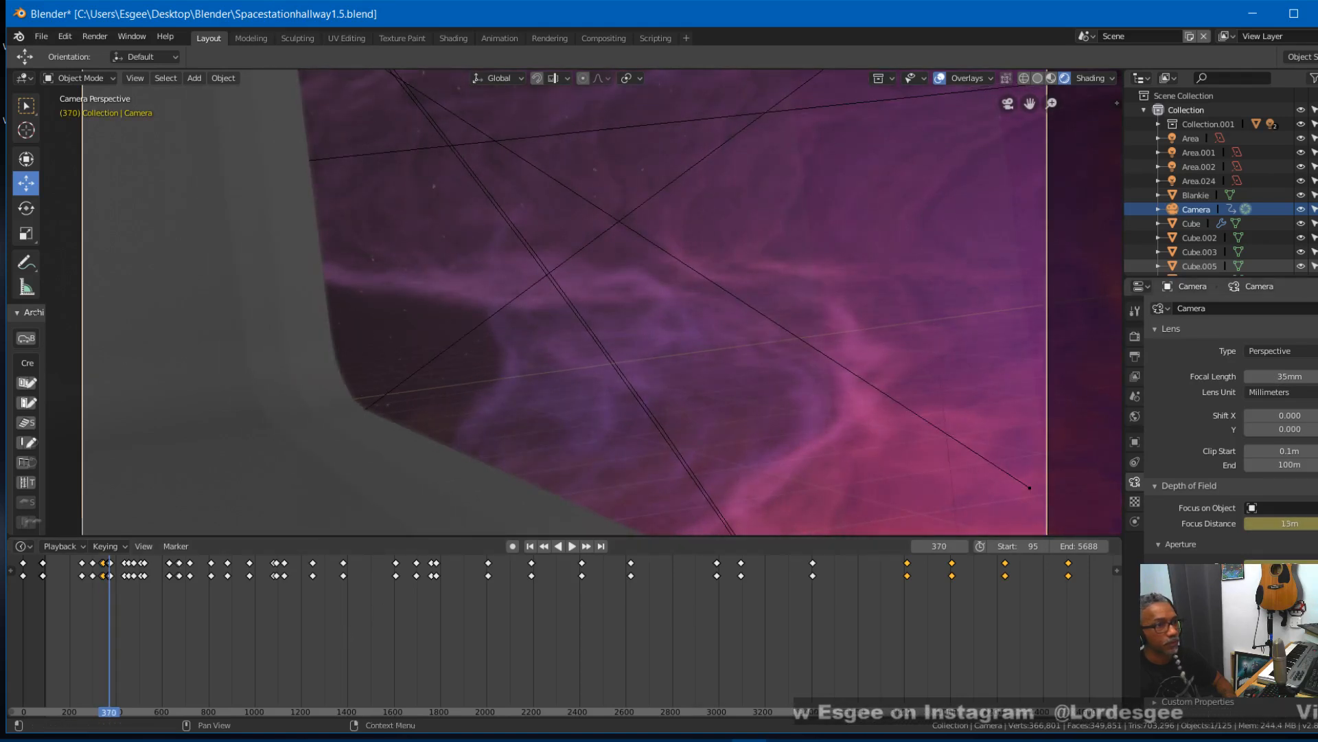
click(1284, 523)
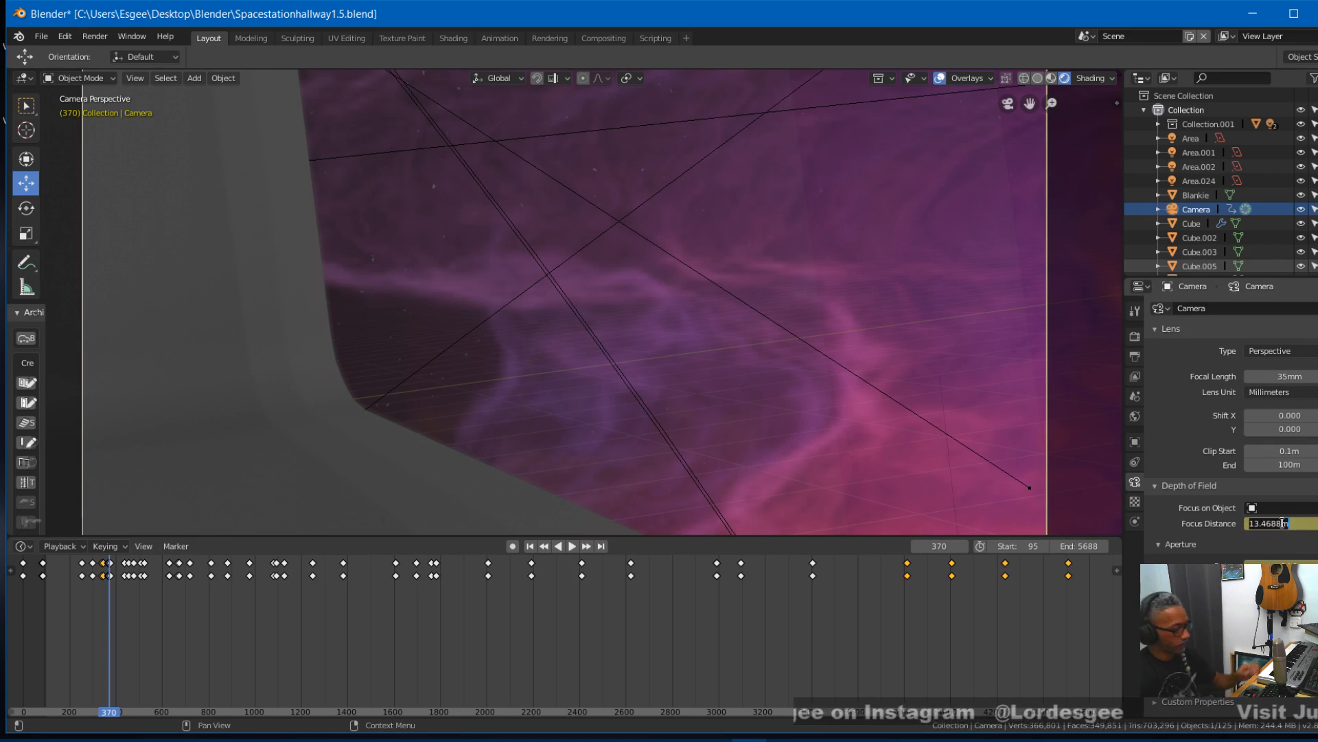
text(.05)
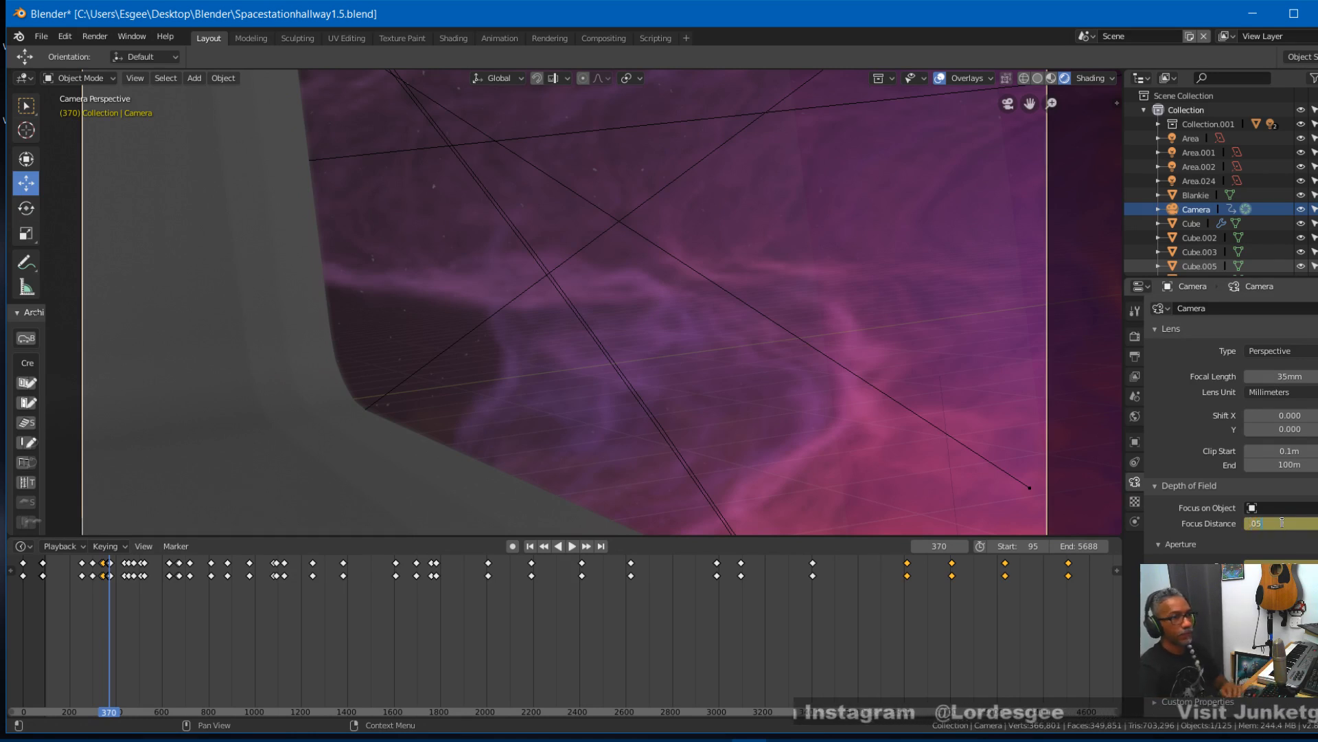
key(Return)
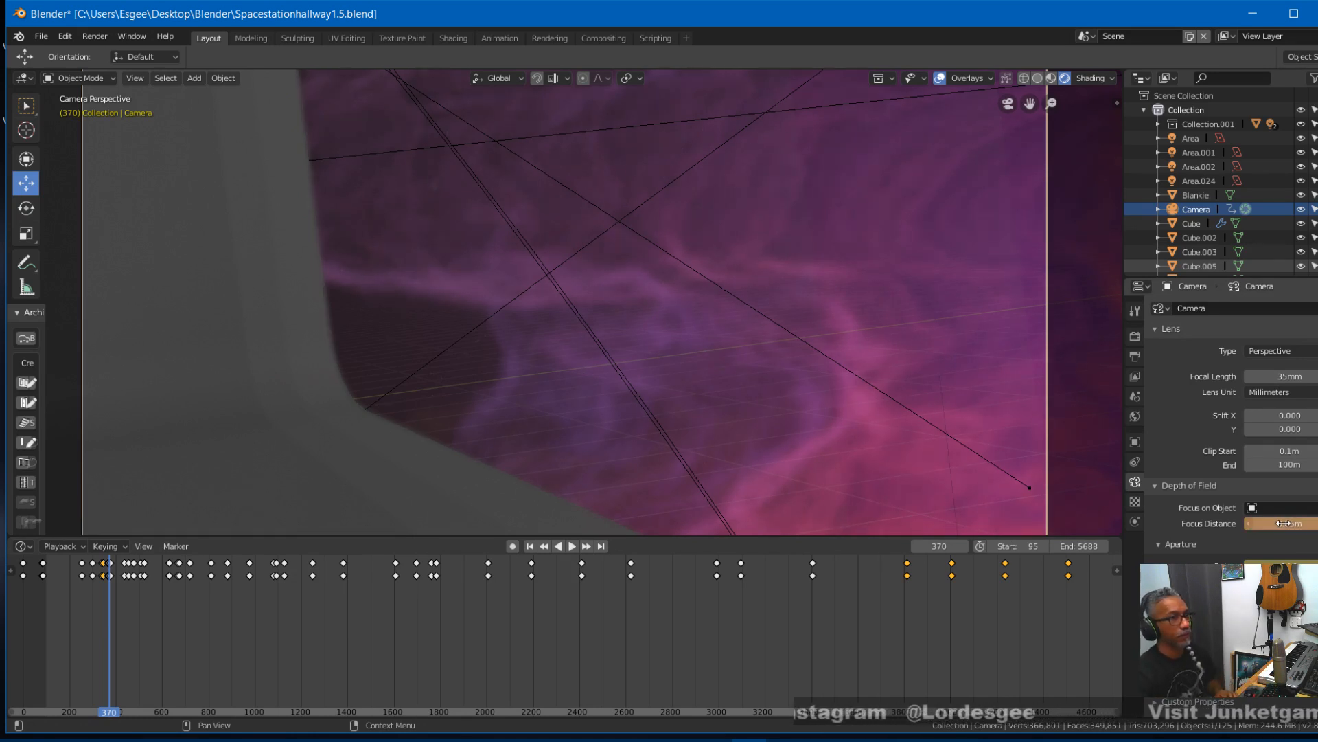
key(i)
click(682, 600)
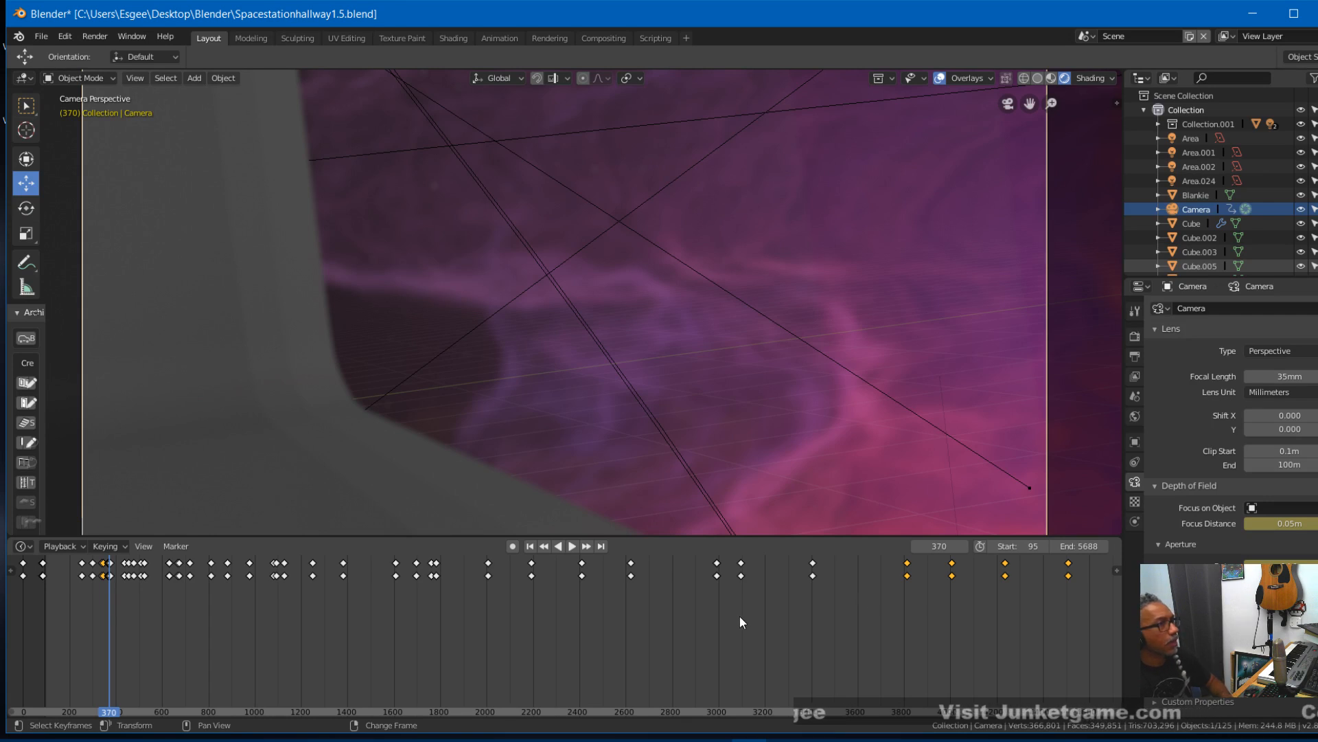
- Play the animation from frame 372 to 411 and step back to frame 401 to check the focus past the window
key(Right)
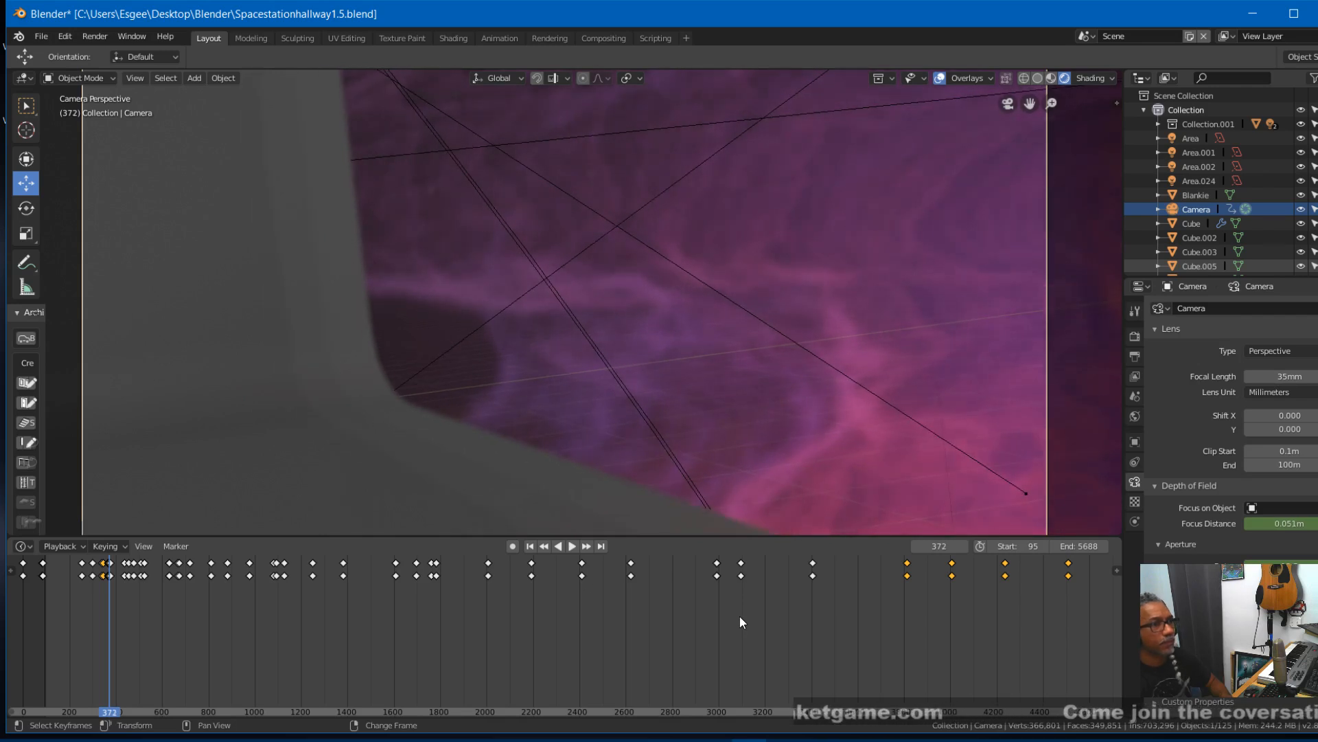
key(space)
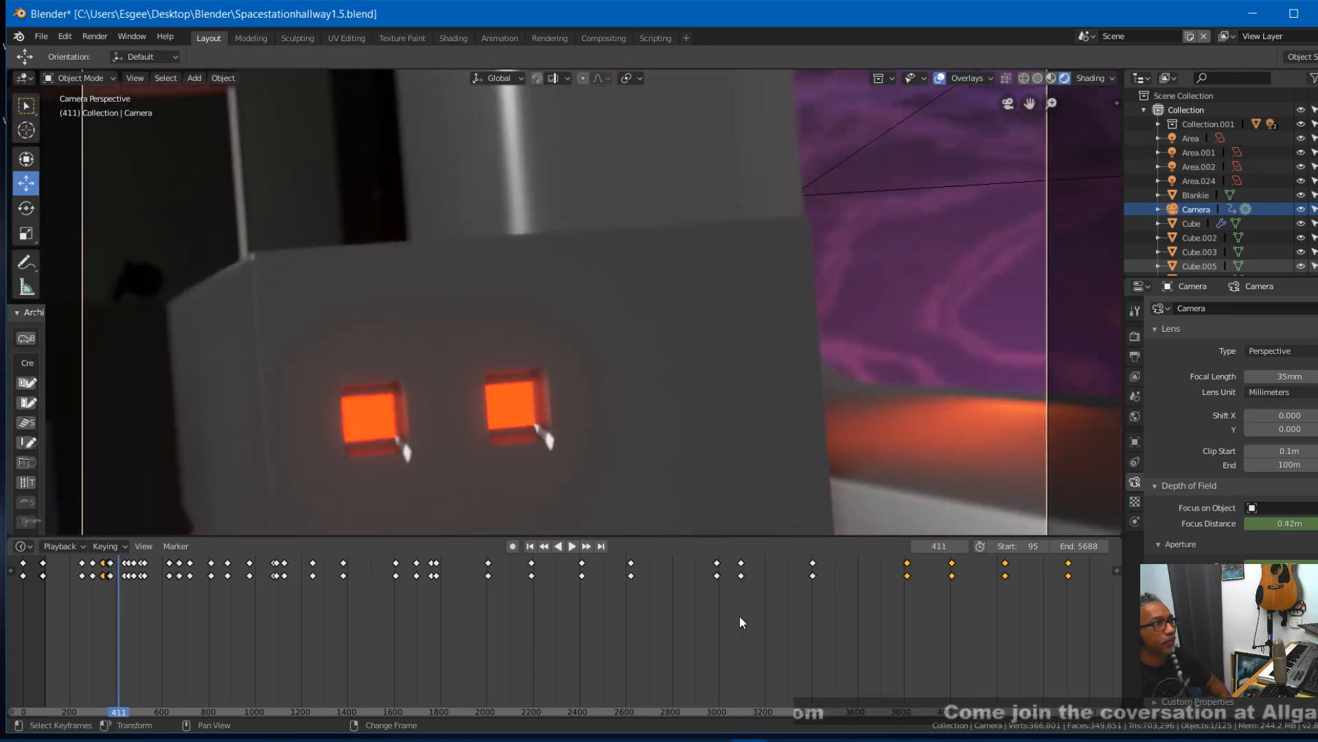
key(Left)
key(Left)
key(Left)
key(Left)
key(Left)
key(Left)
key(Left)
key(Left)
key(Left)
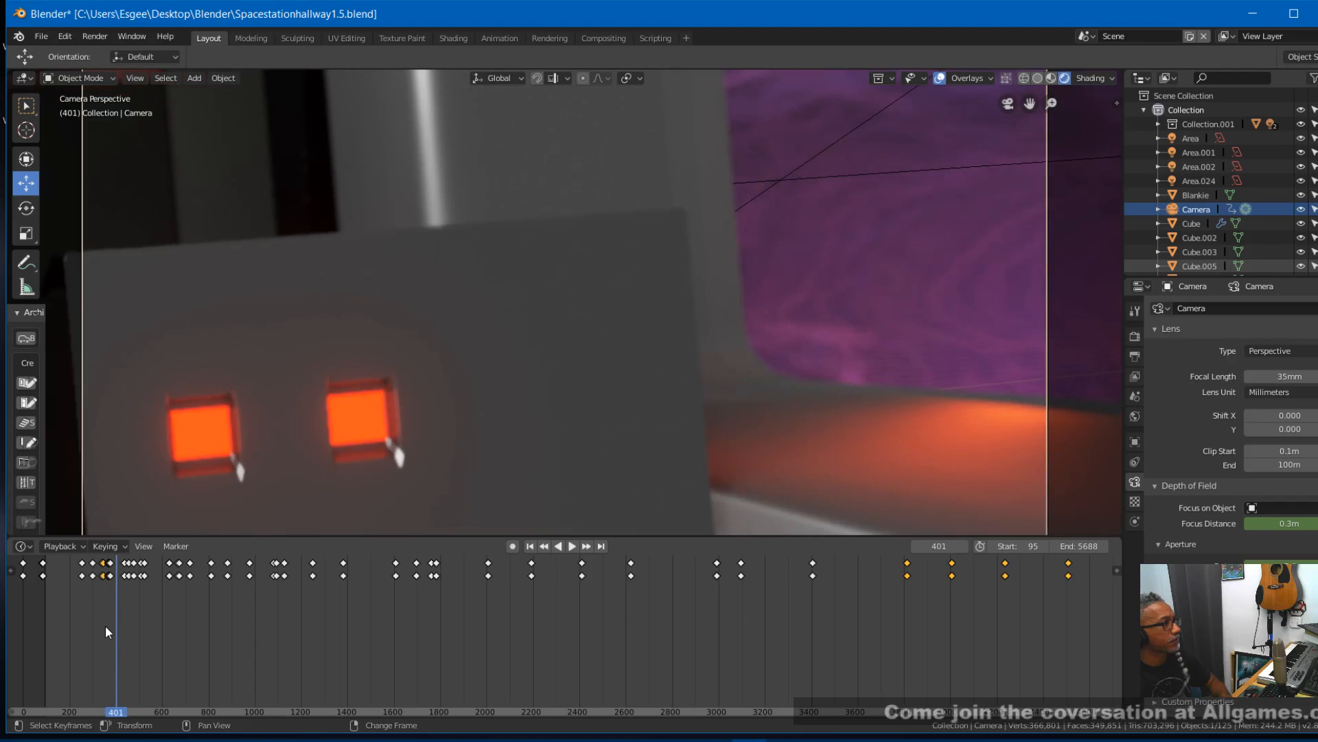
- Return to start frame 95, hide the viewport overlays, and save the file
click(530, 546)
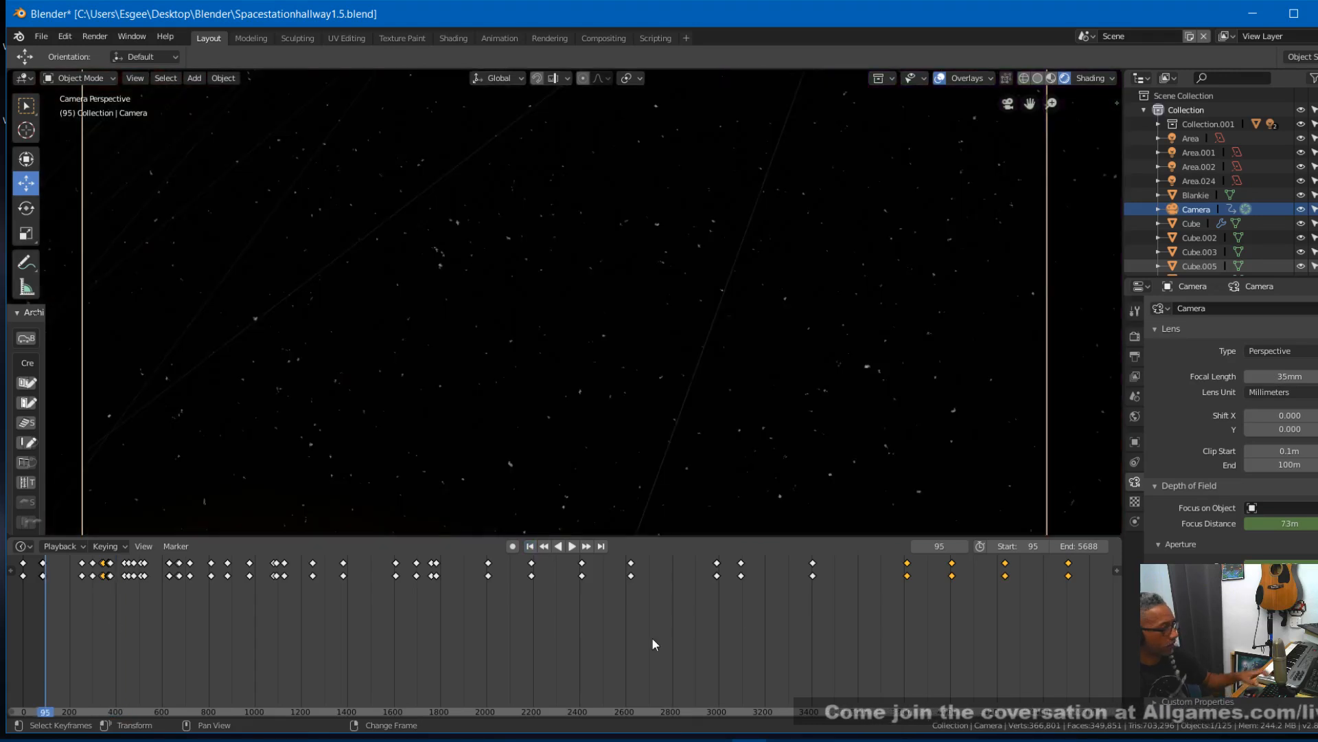
click(939, 78)
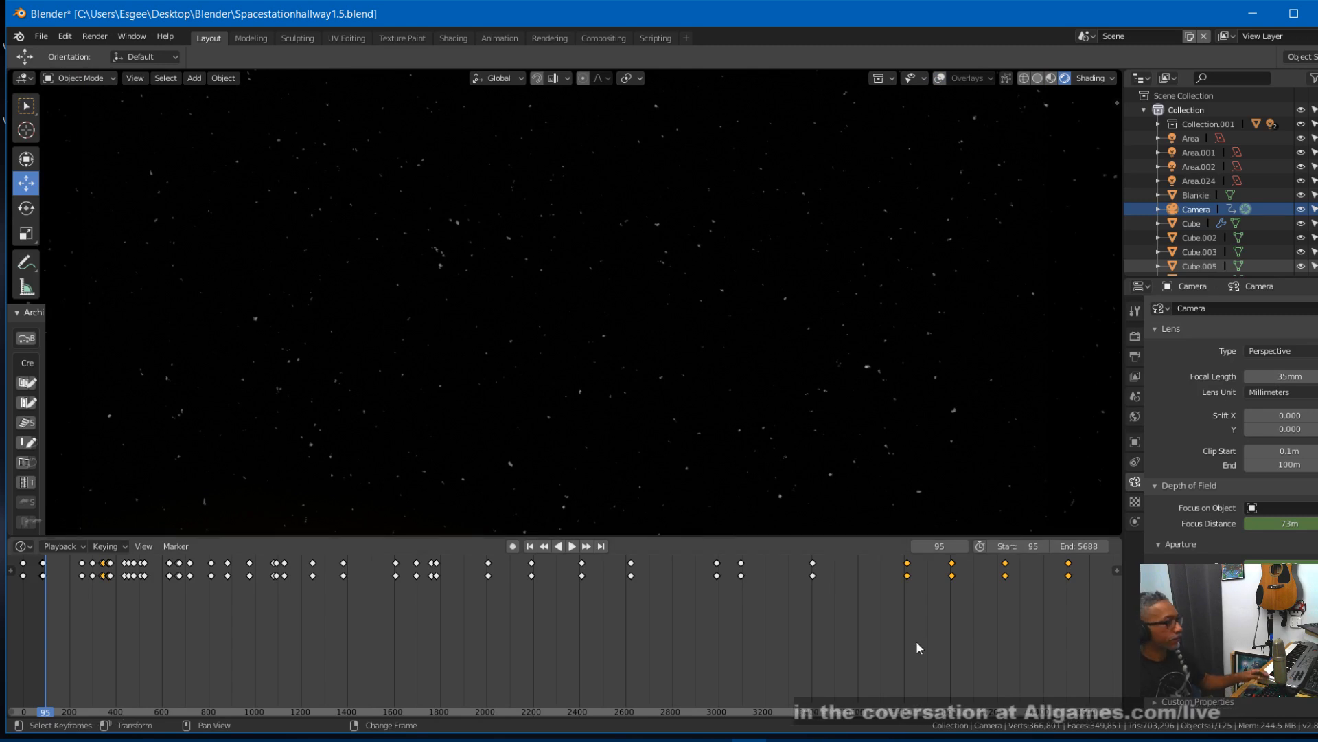
key(ctrl+s)
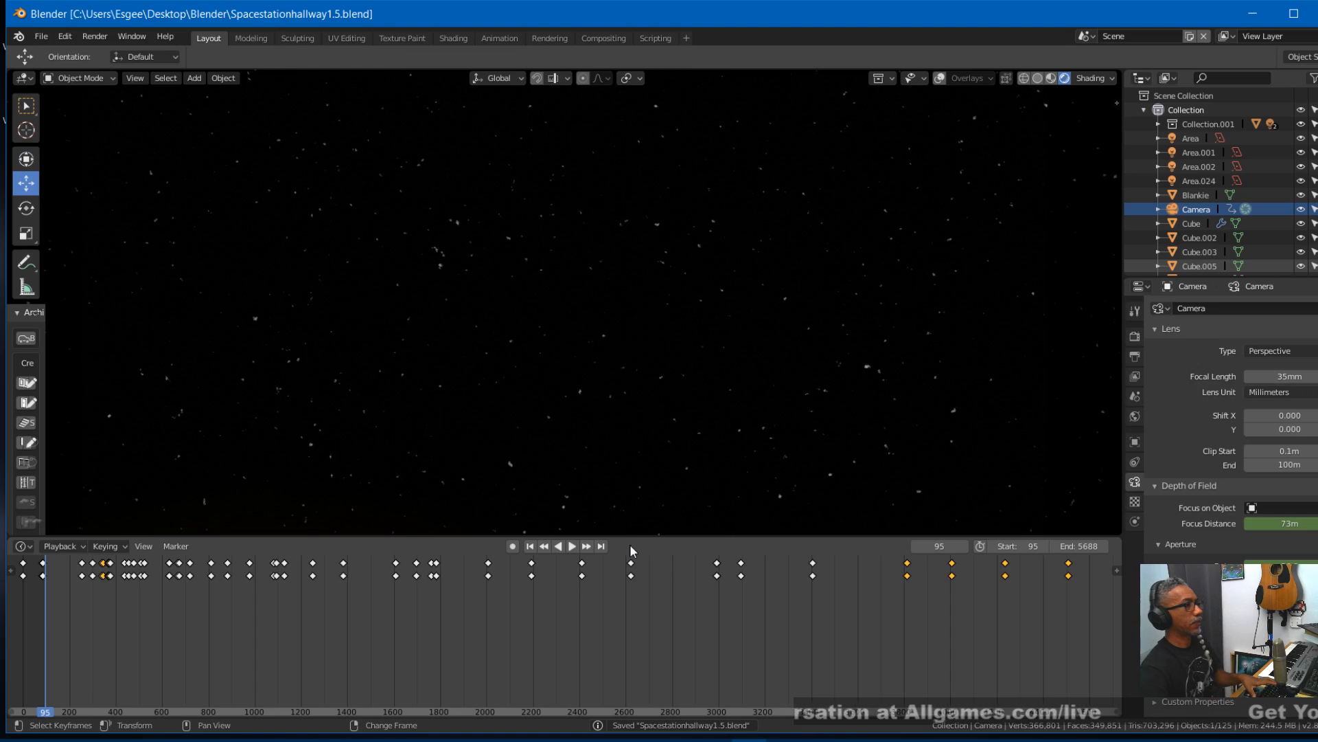
- Shrink the timeline area to enlarge the viewport, and play the animation from frame 95
drag(634, 535, 629, 676)
key(space)
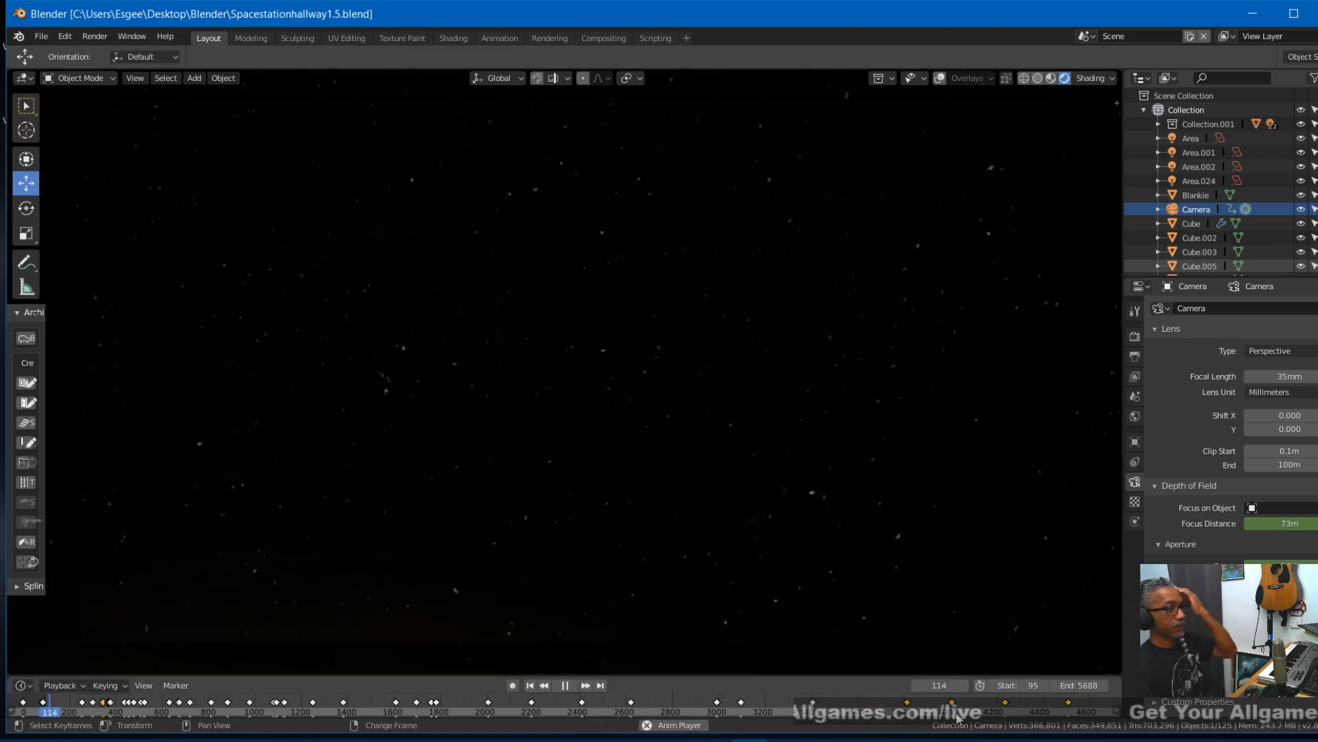
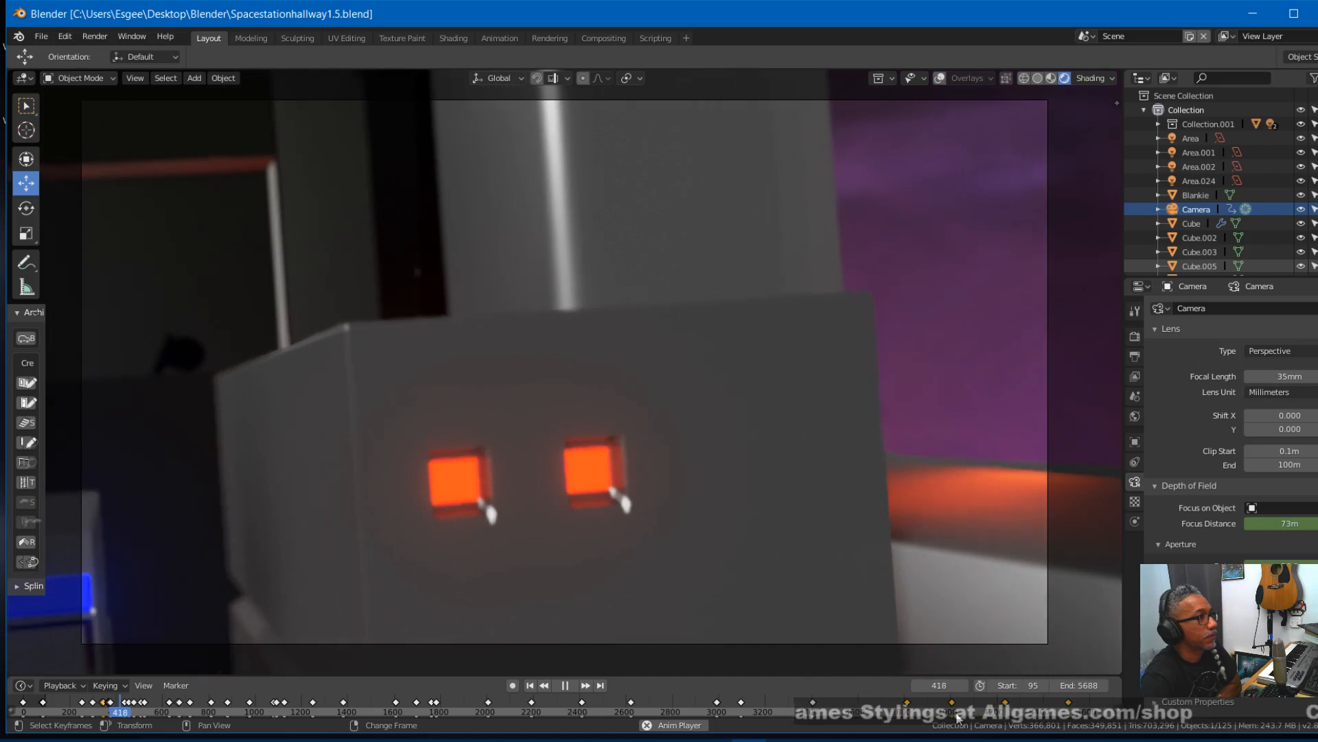
- Stop playback at frame 437, go back to frame 366, and check the focus keyframes through frame 370
key(space)
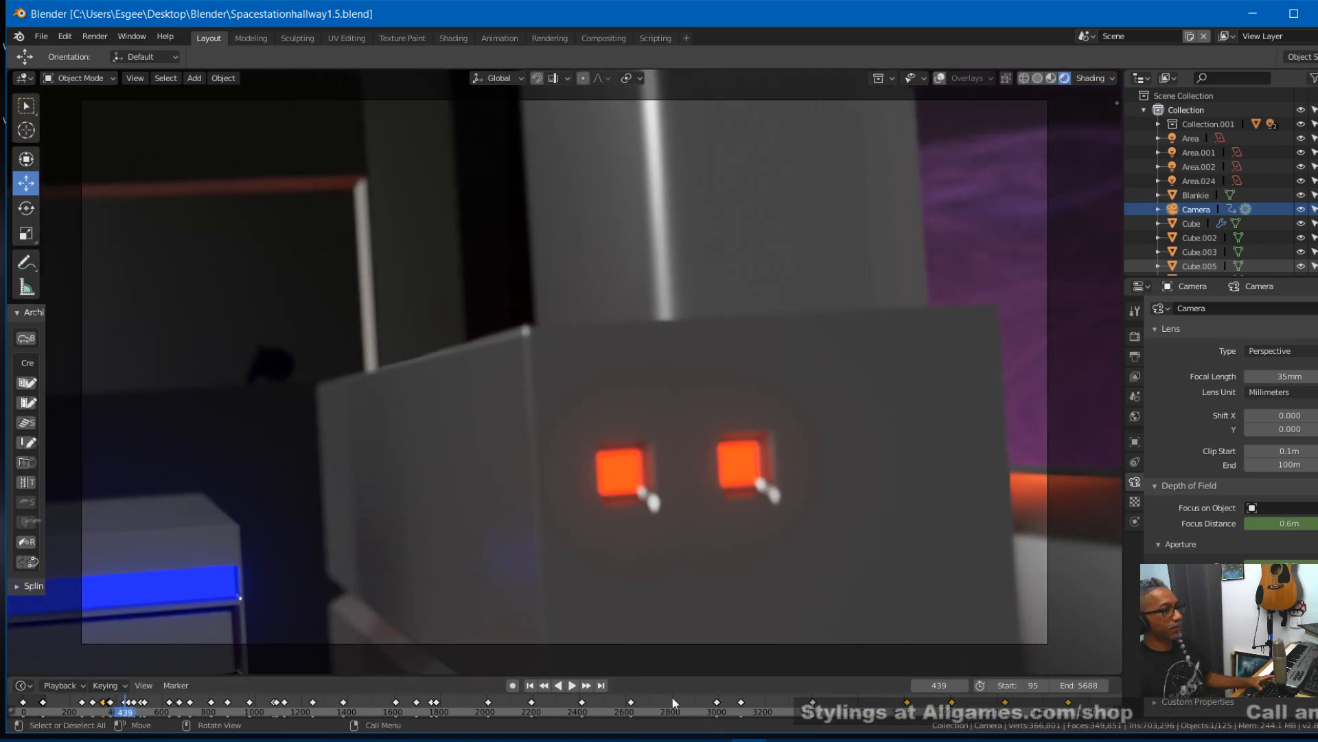
click(544, 686)
click(544, 685)
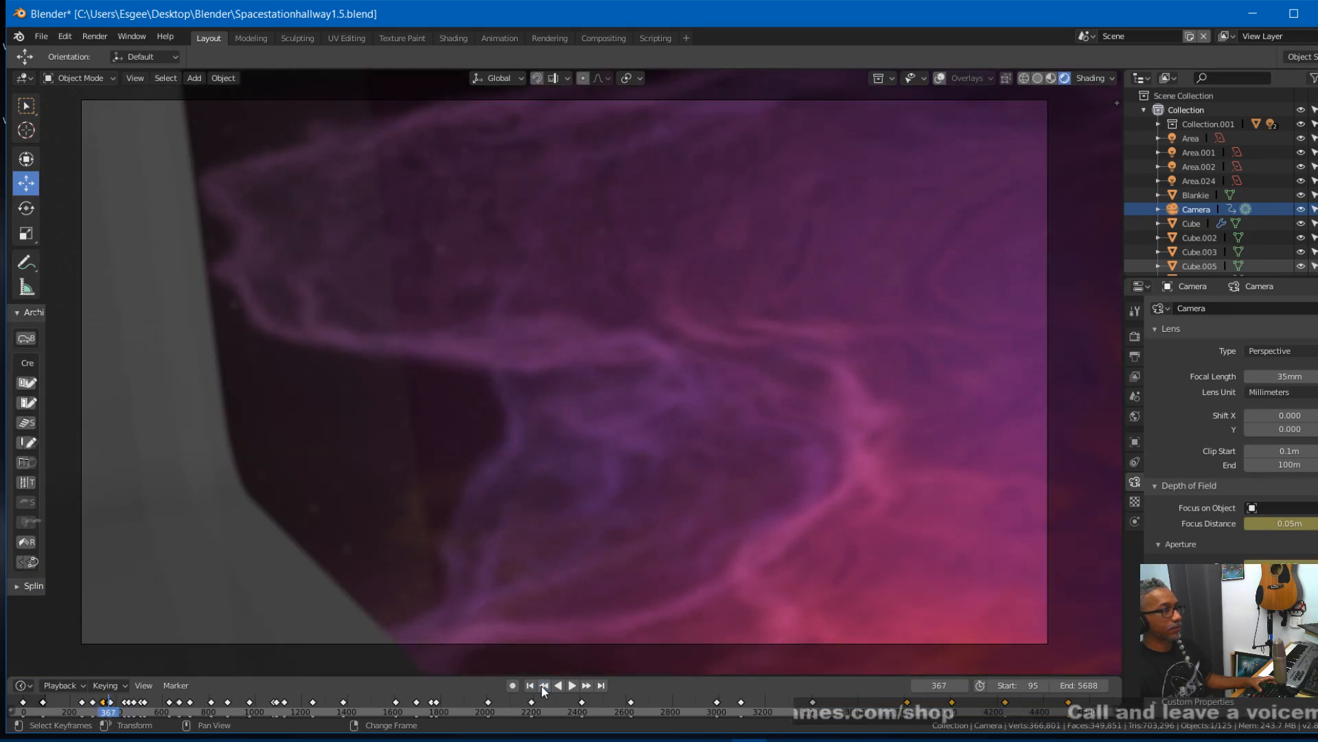
click(544, 686)
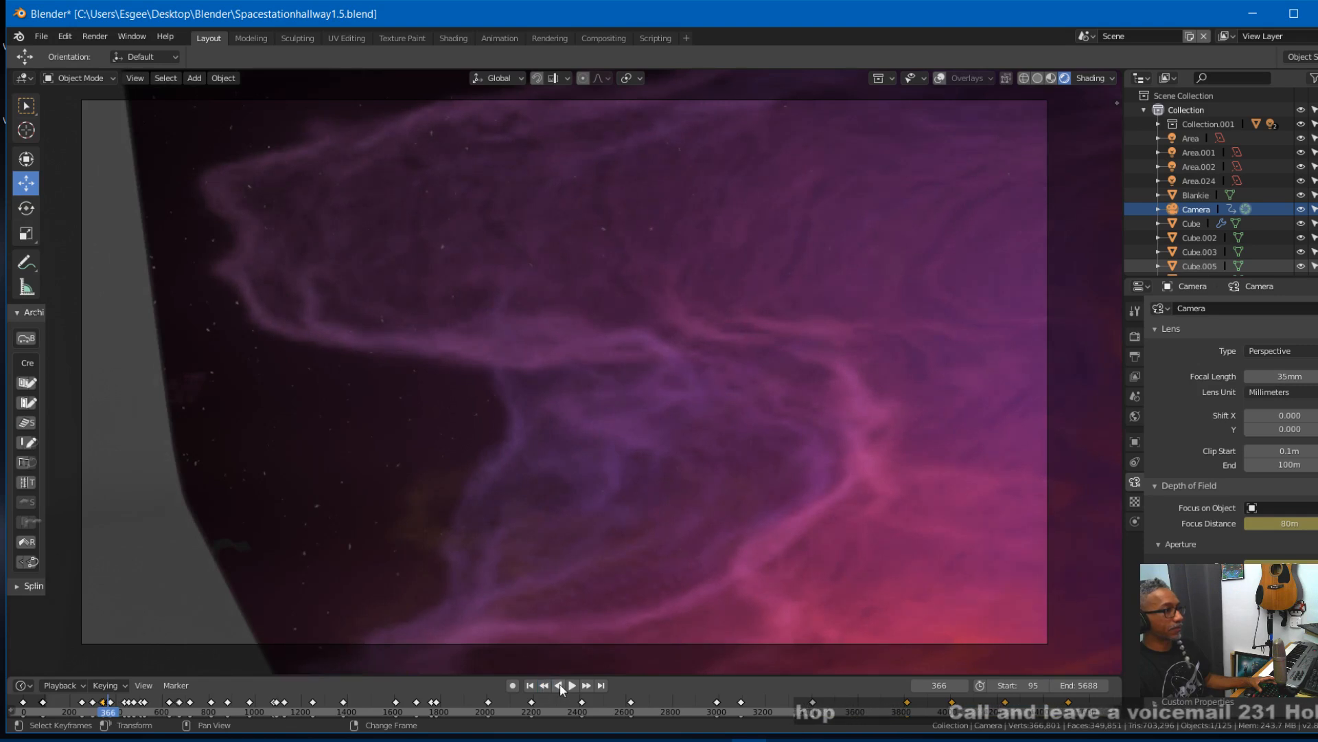
click(587, 686)
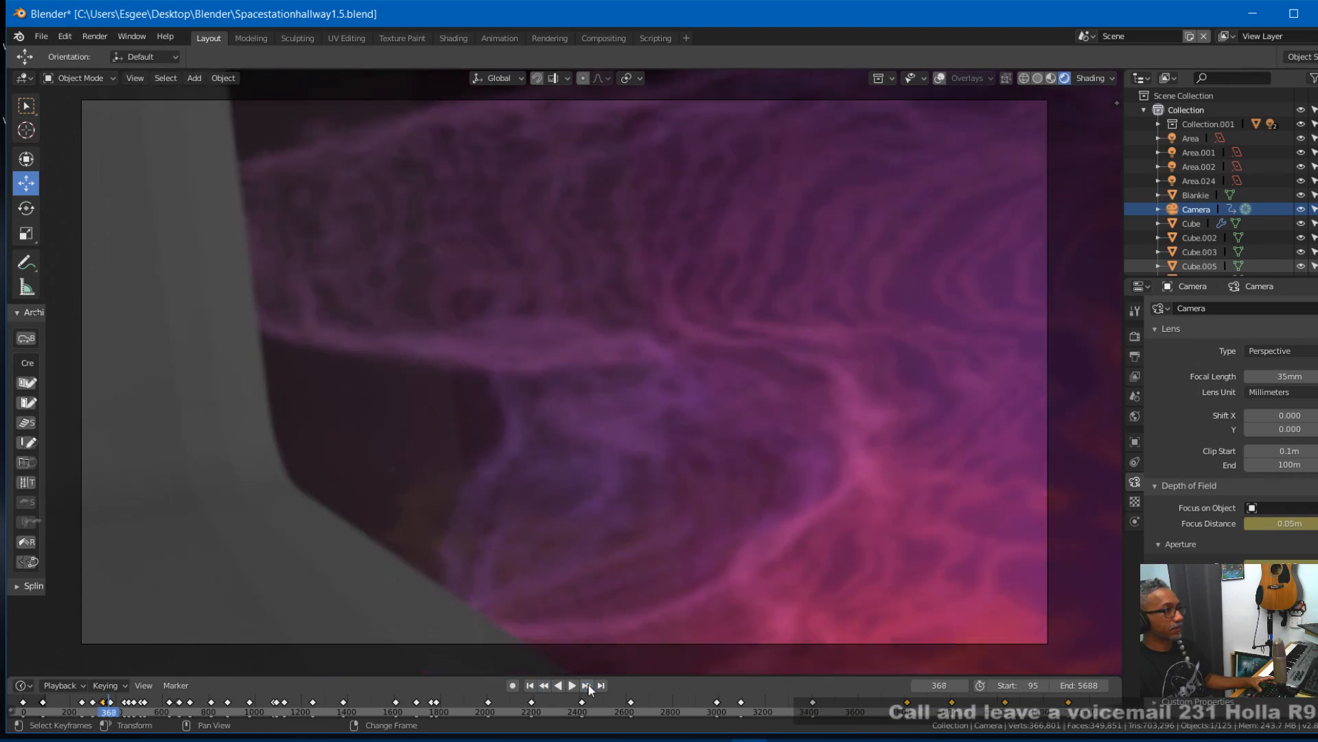
click(588, 685)
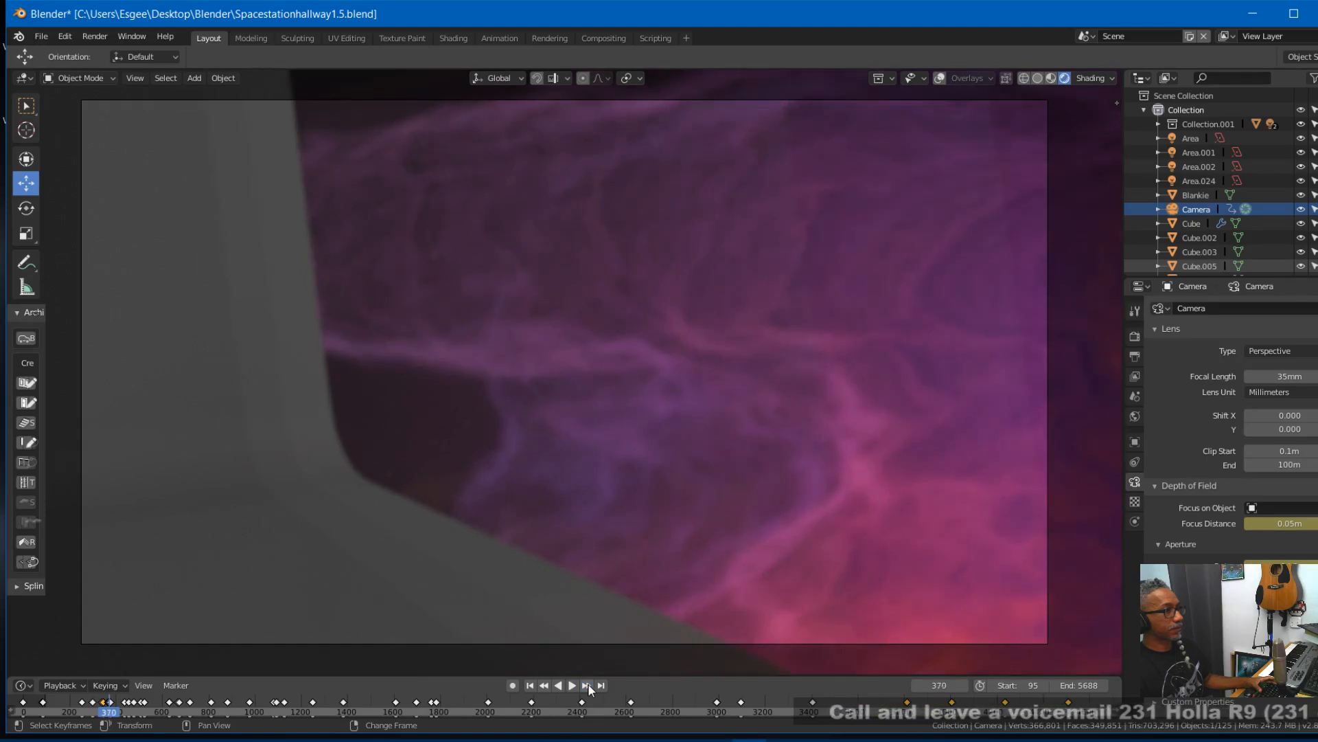
click(551, 687)
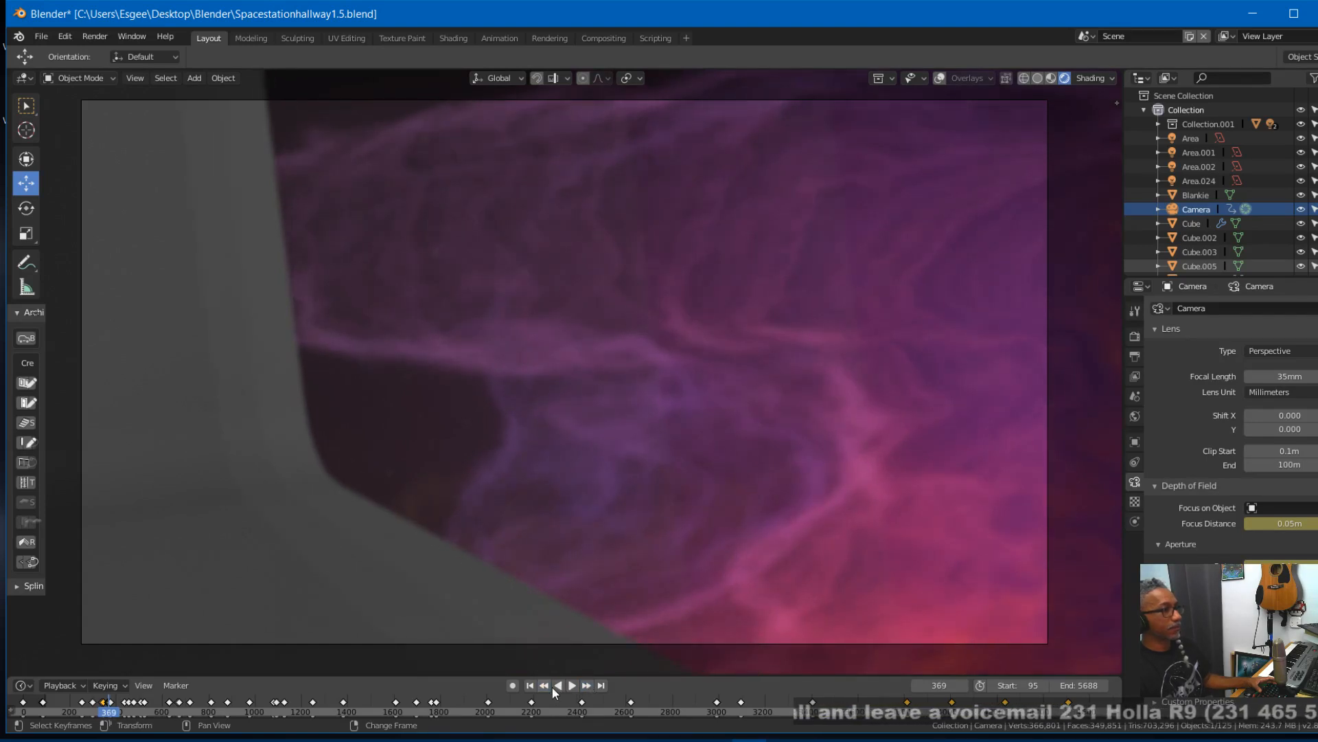
- Play the animation on to frame 411, stop there, and save the file
click(554, 686)
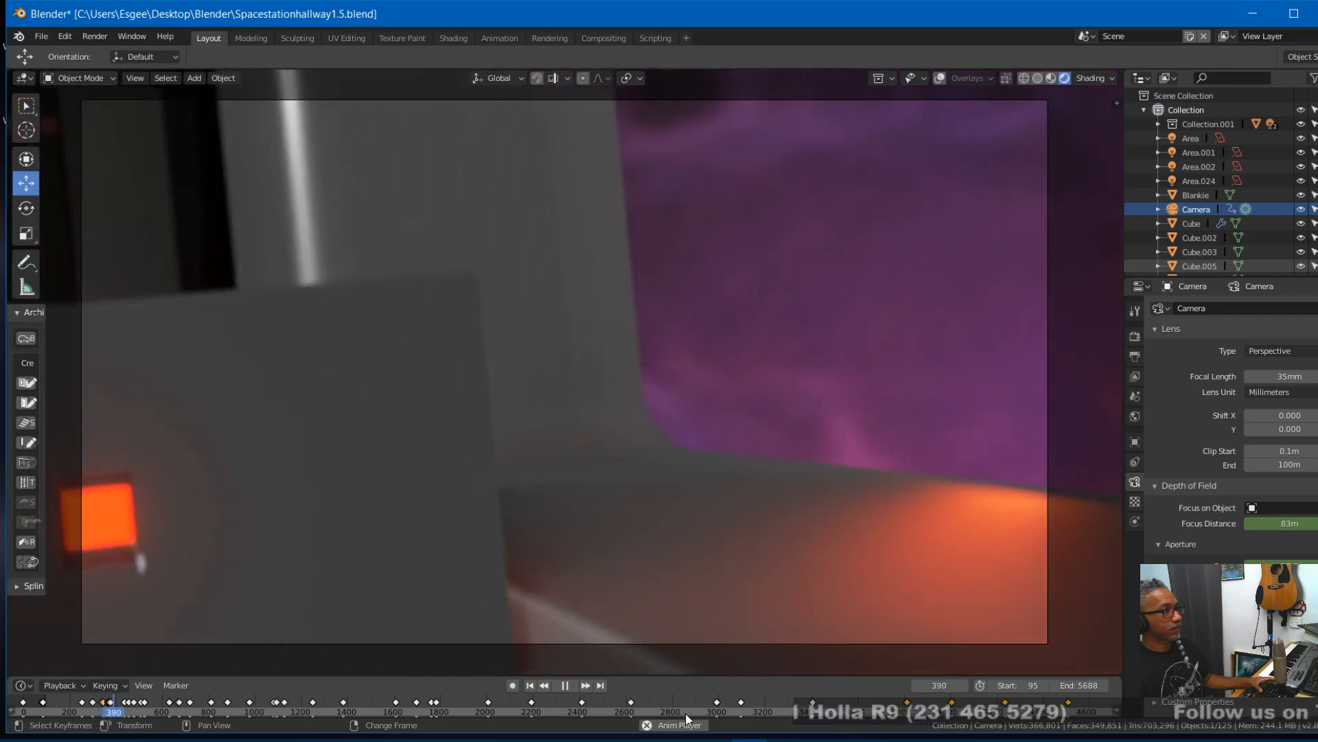
key(space)
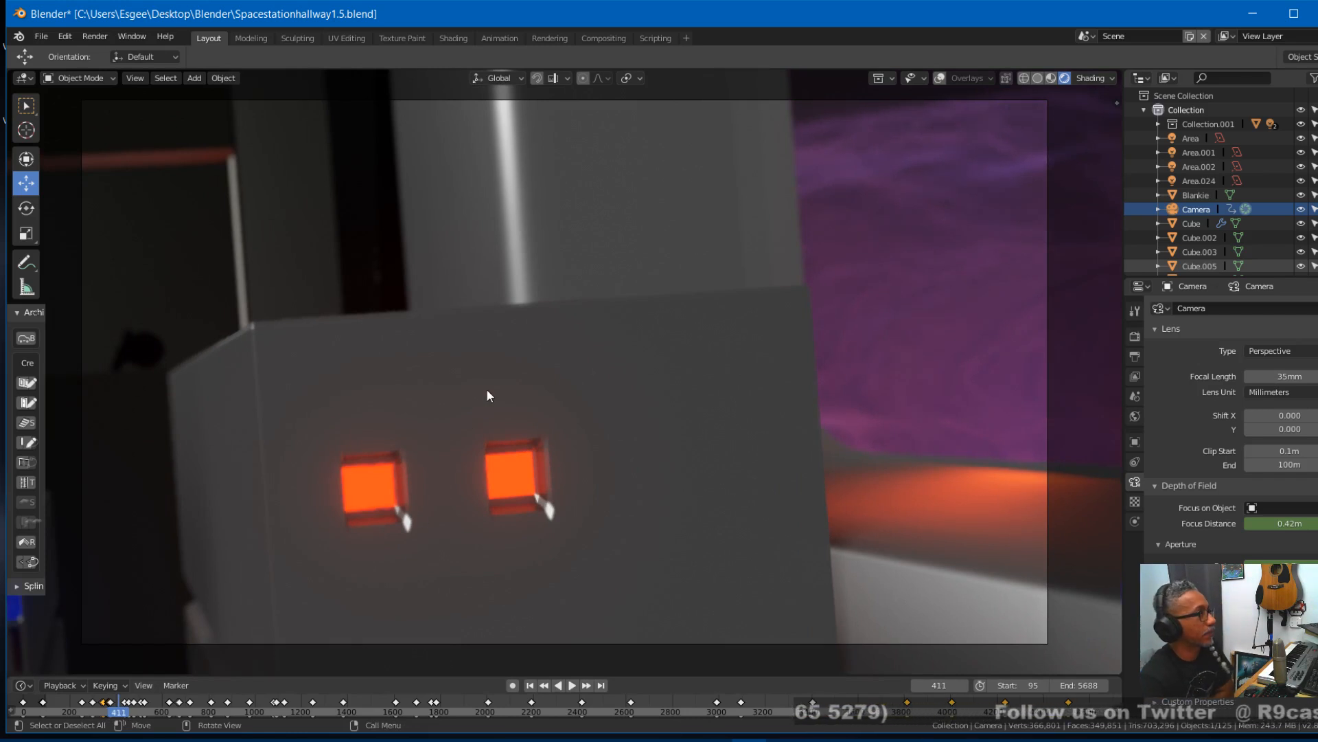
key(ctrl+s)
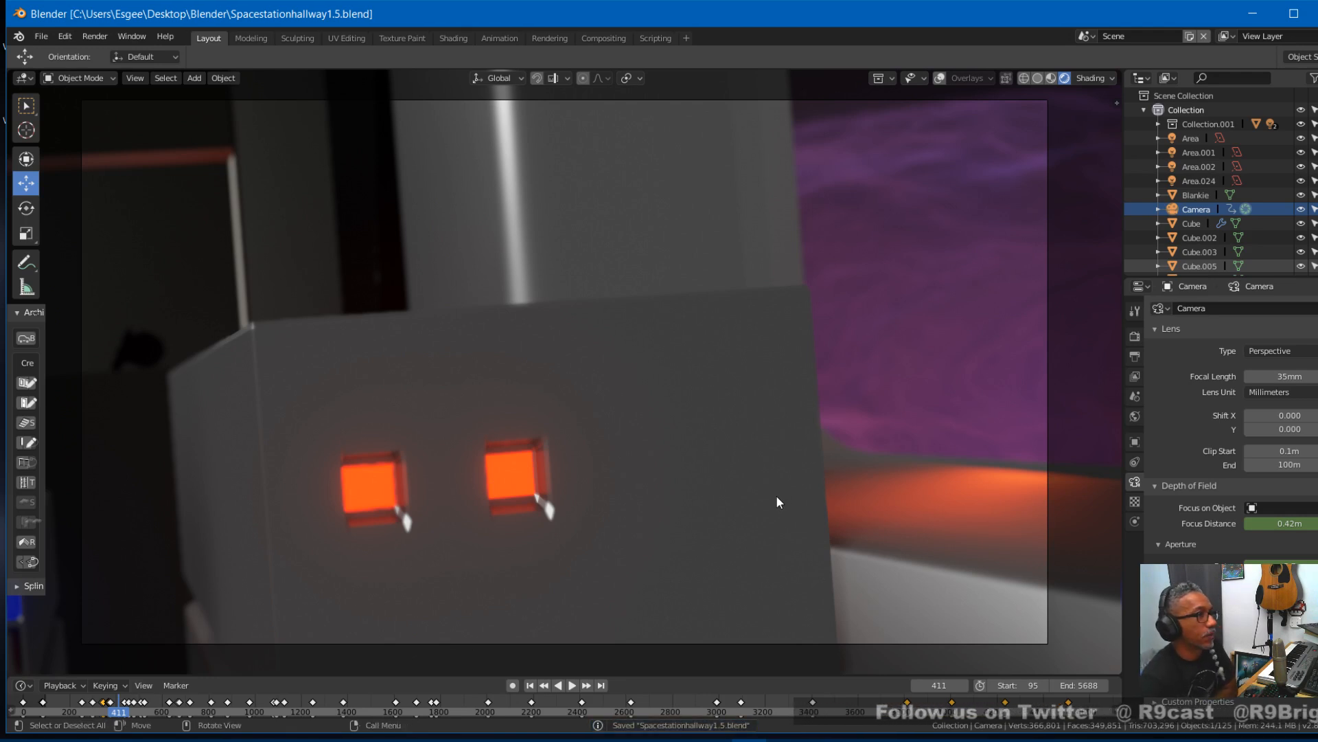
- Leave the camera view, turn the viewport overlays on, and select the floor grate strip that sticks out past the station
key(KP_0)
key(KP_0)
key(KP_0)
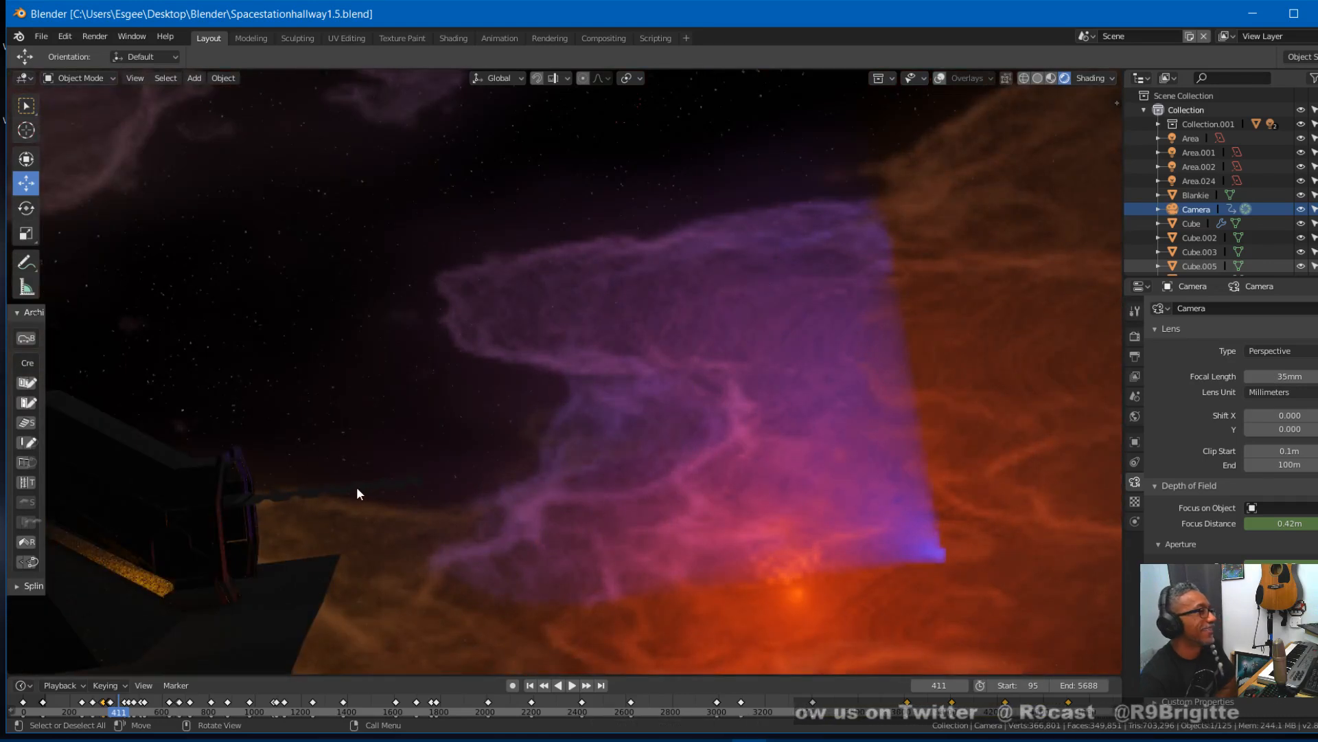
click(940, 79)
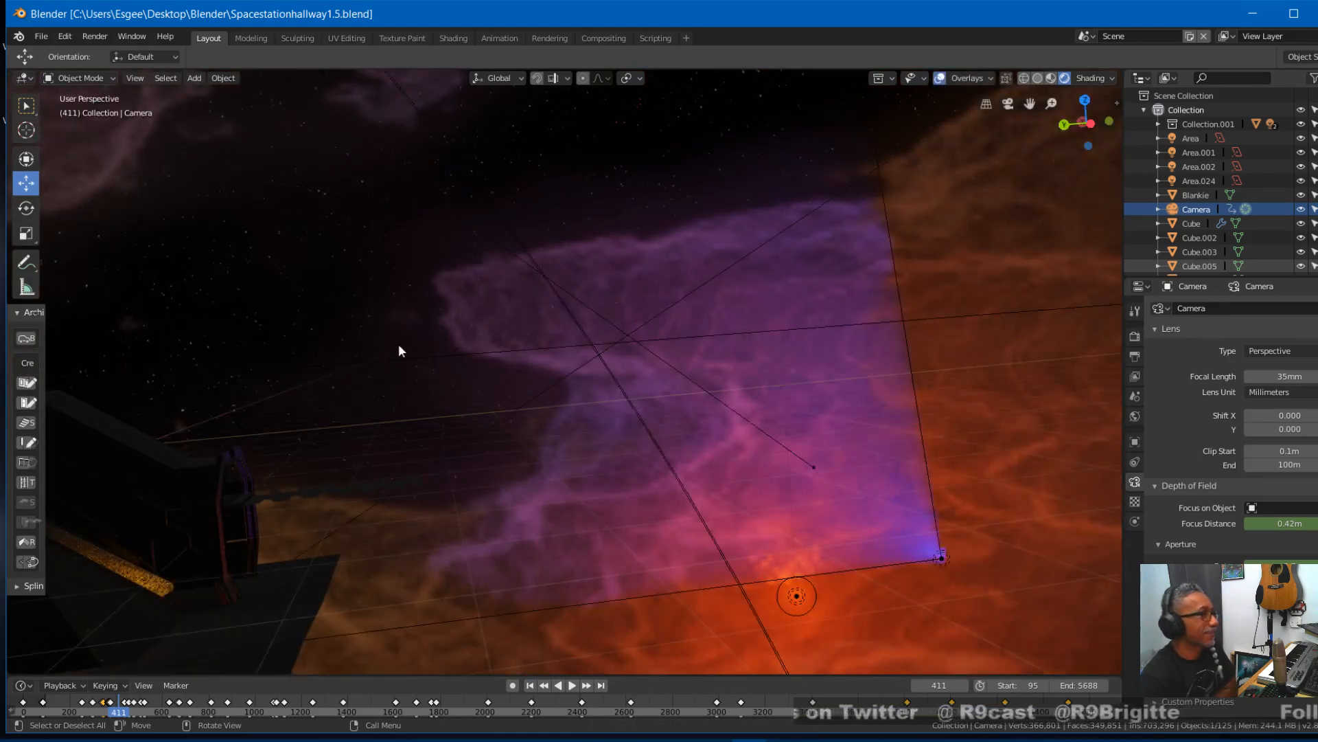
click(335, 488)
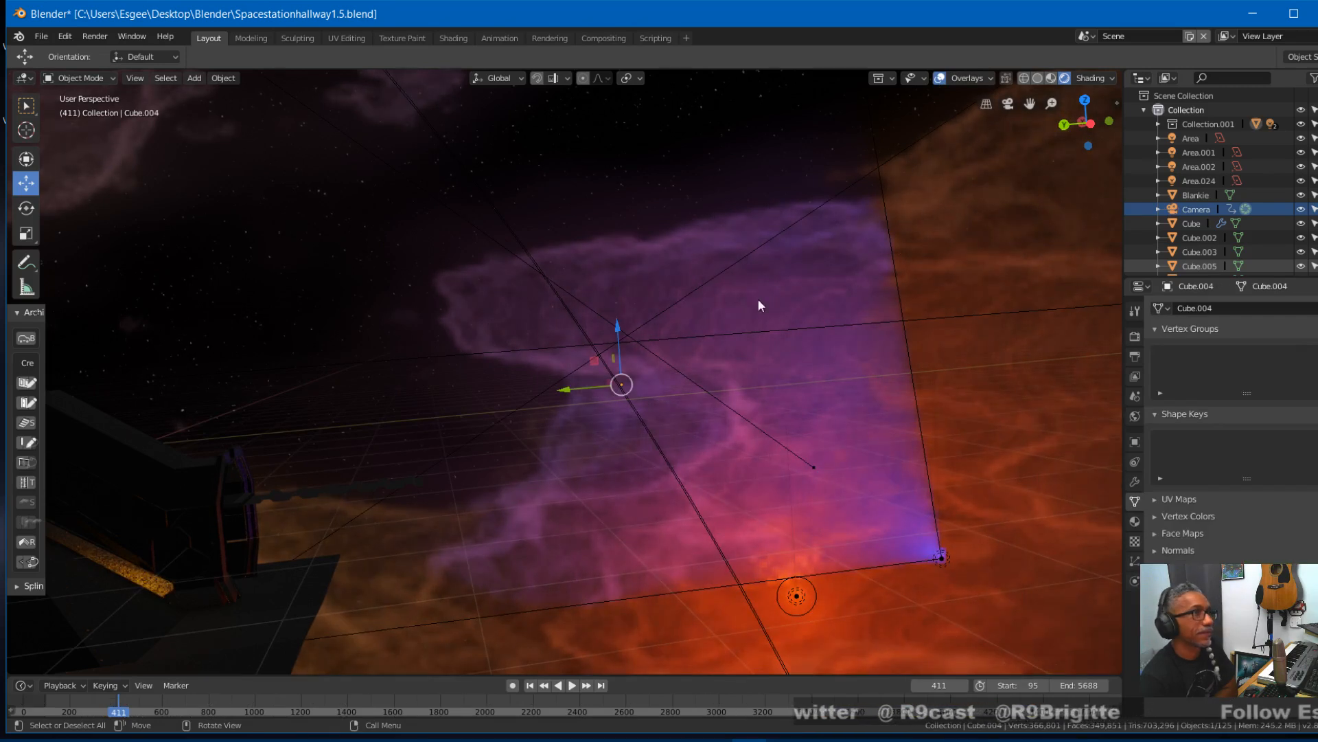
click(359, 492)
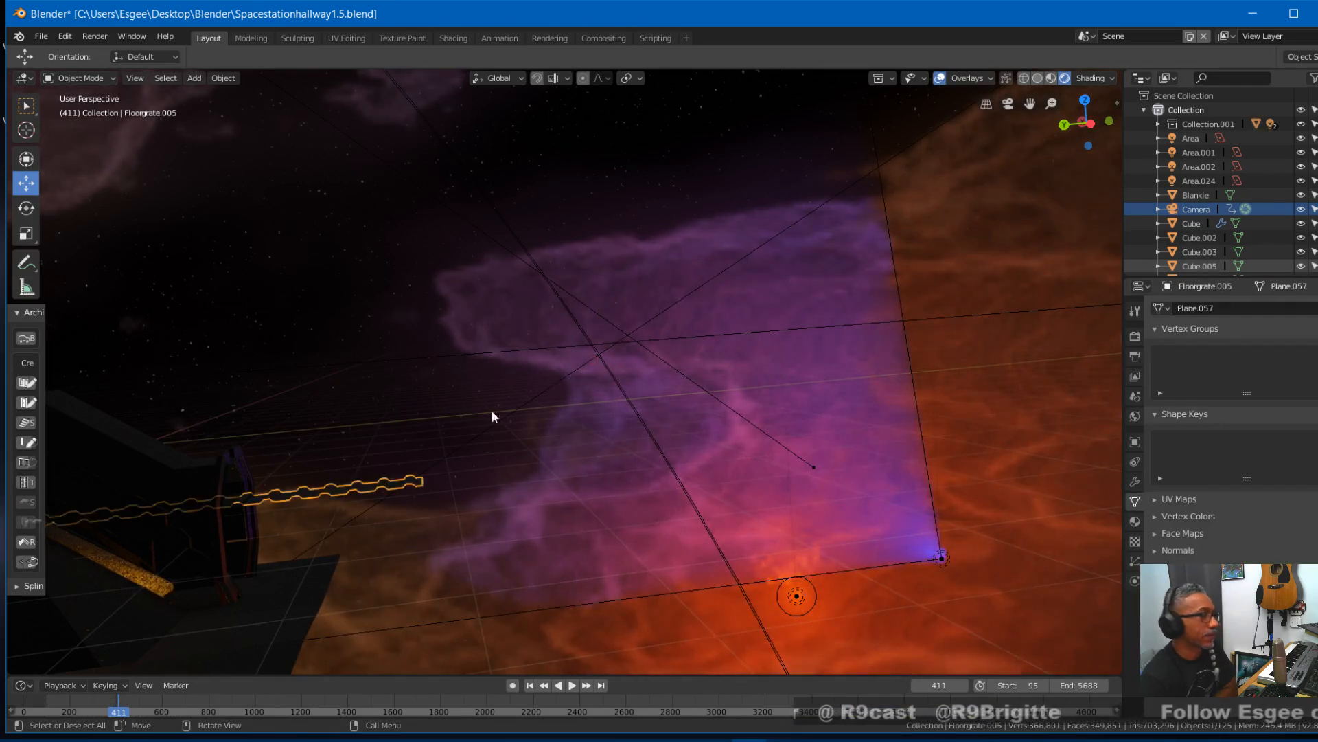
- Switch the viewport to solid shading, examine the floor grate's mesh in Edit Mode, and return to Object Mode
click(1037, 78)
click(113, 78)
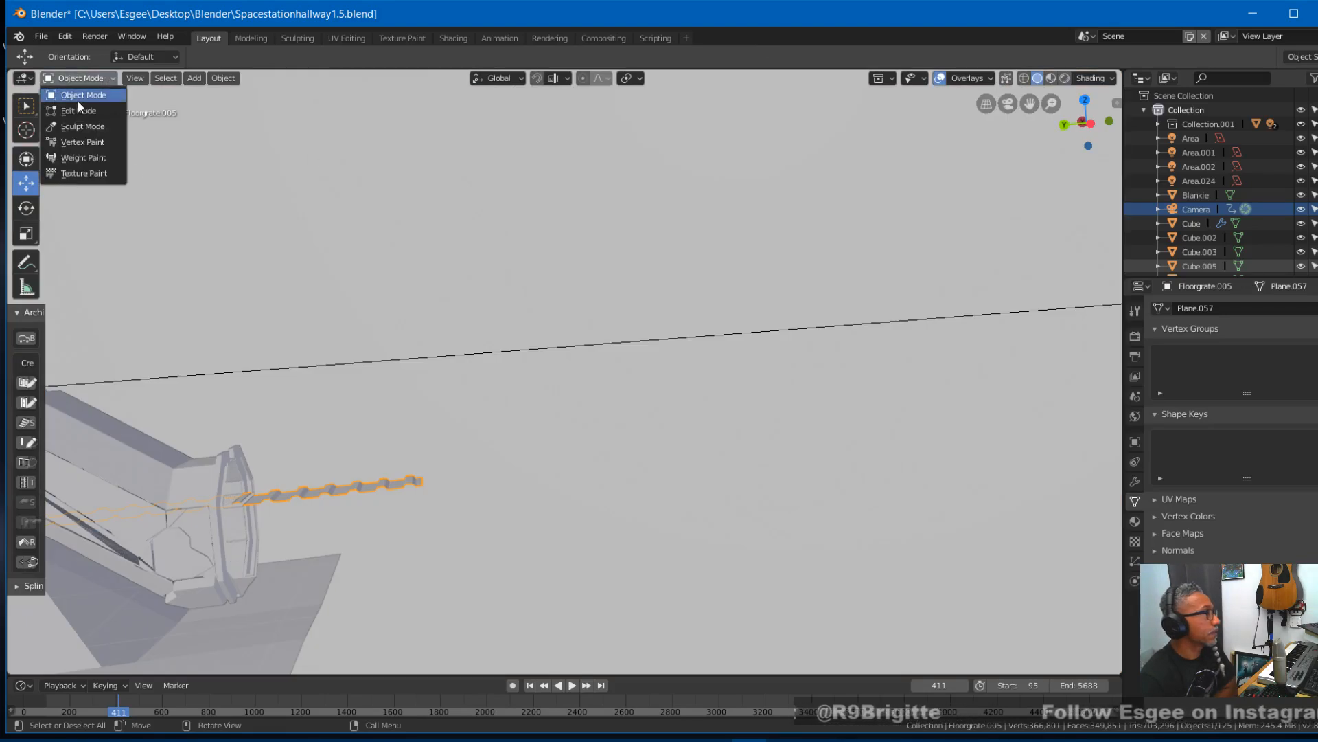
click(75, 110)
scroll(283, 462, up, 2)
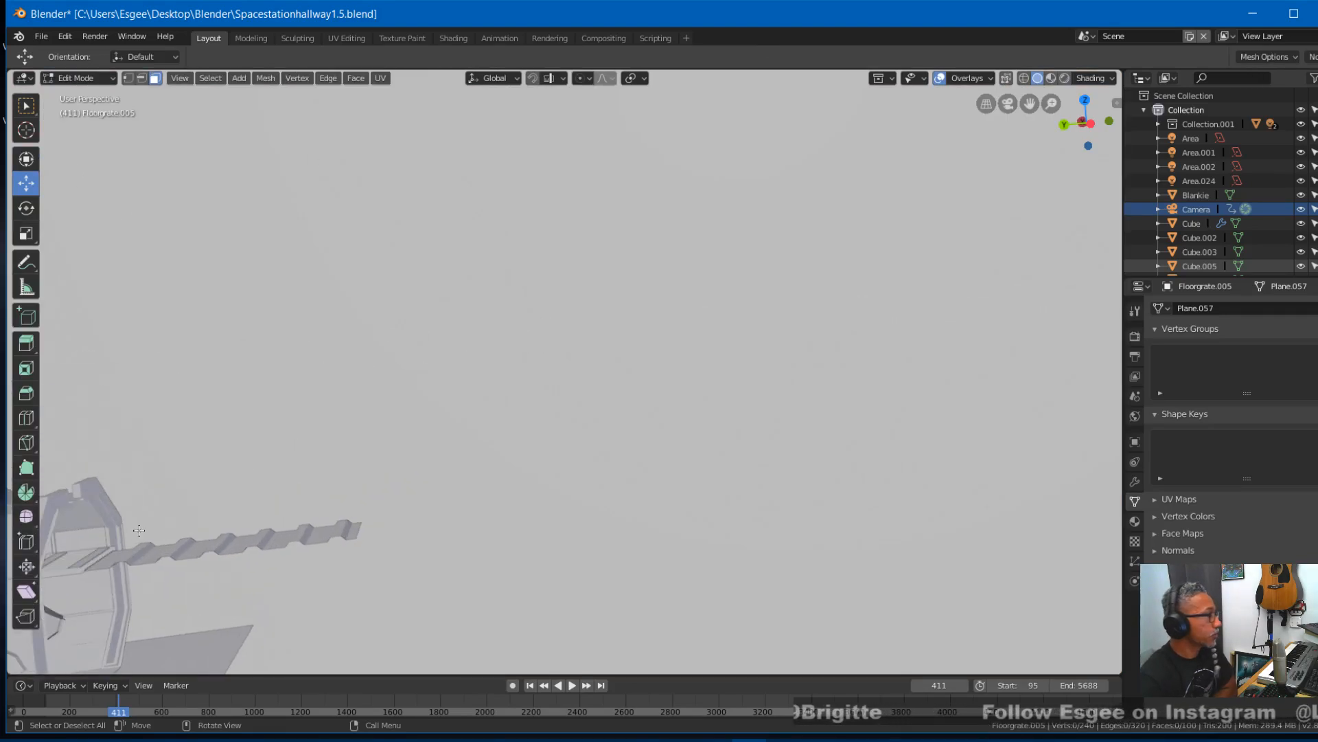
shift+middle_drag(139, 530, 416, 422)
scroll(426, 429, up, 3)
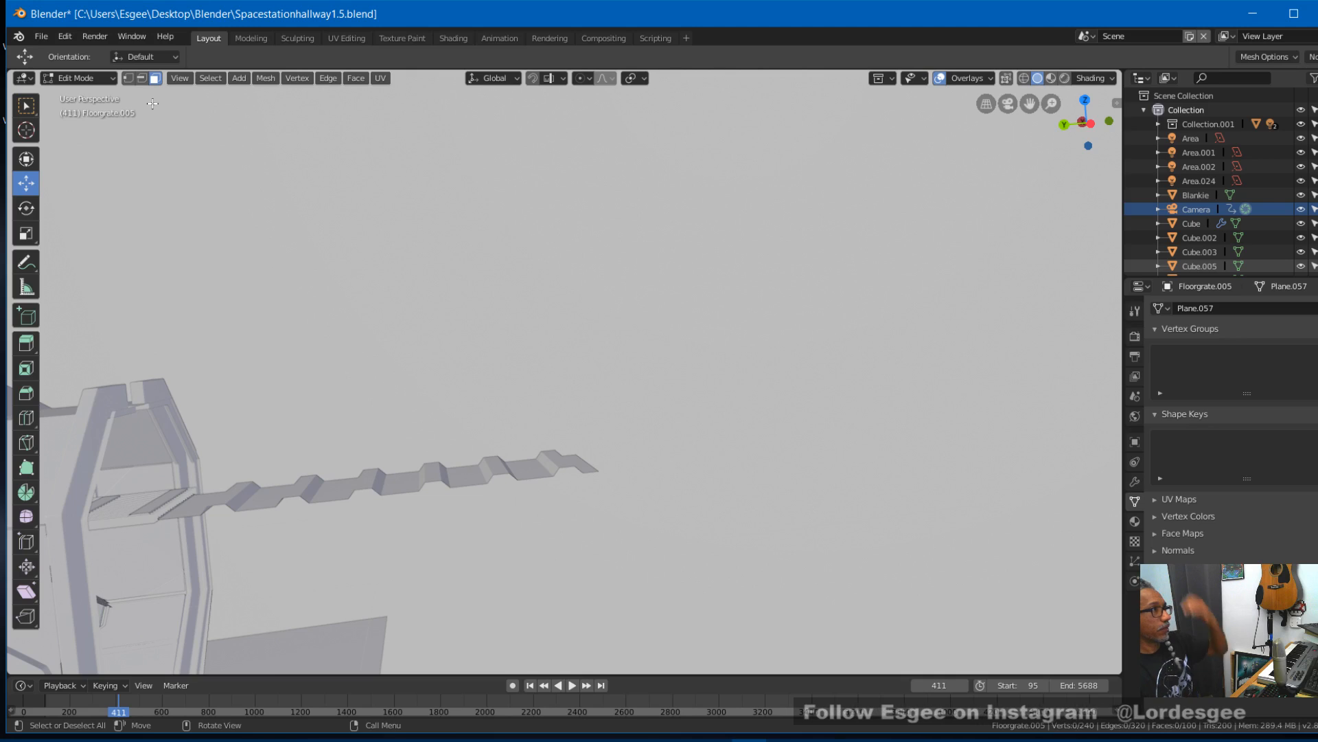
click(105, 78)
click(93, 96)
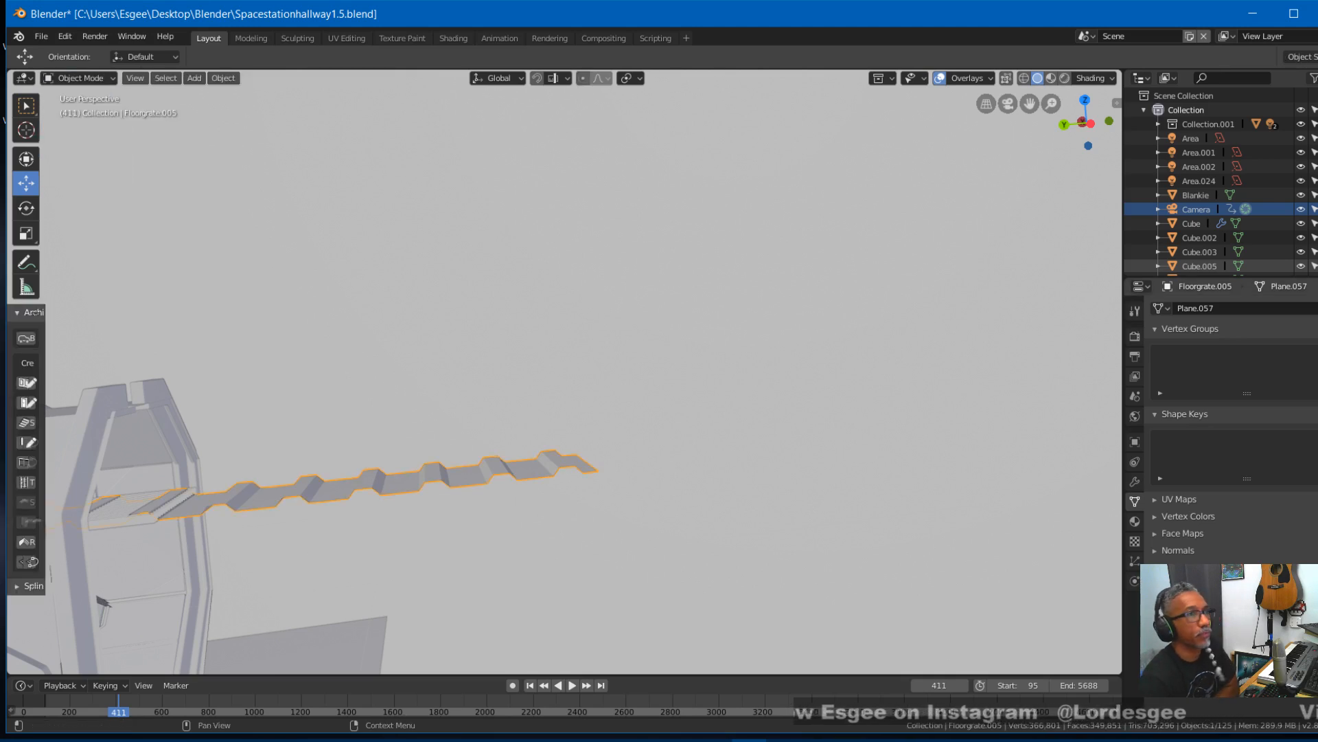
- Try a lower Array count on the floor grate, check it through the camera at frame 2192, and restore the count
click(1135, 482)
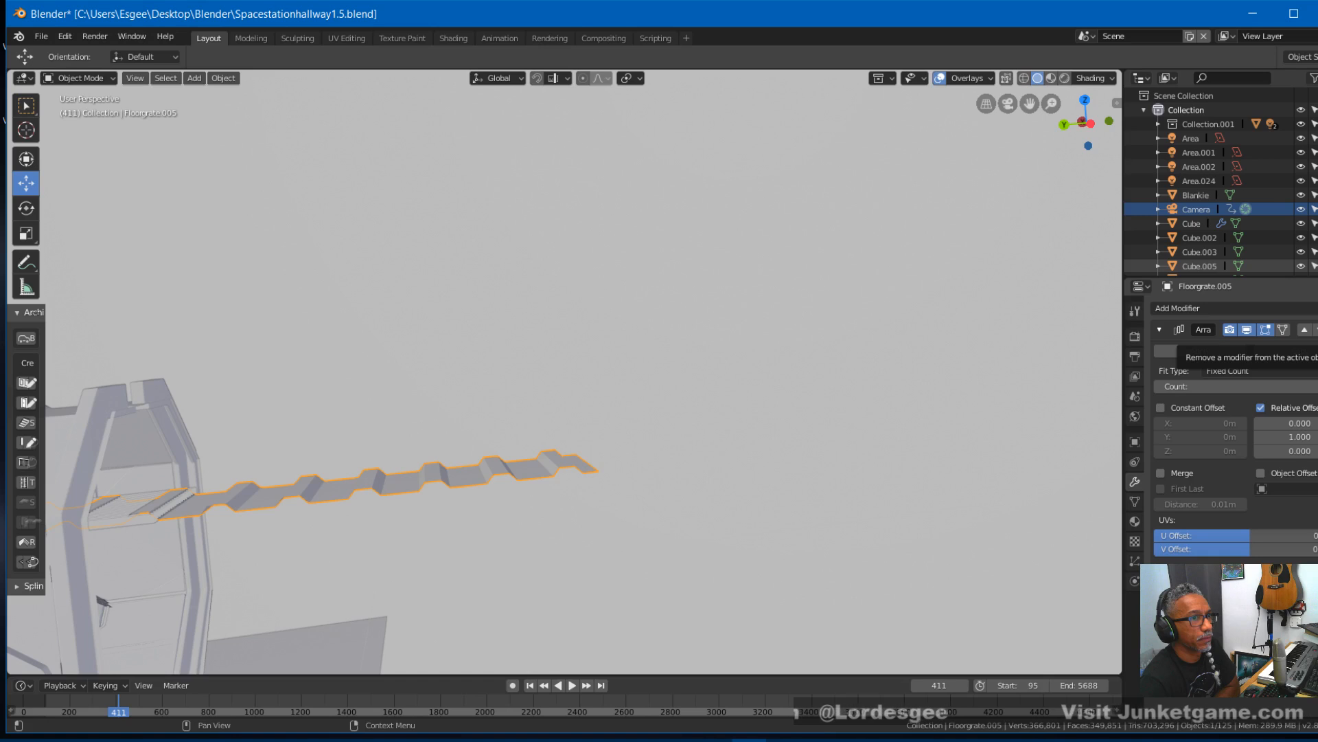
click(1160, 386)
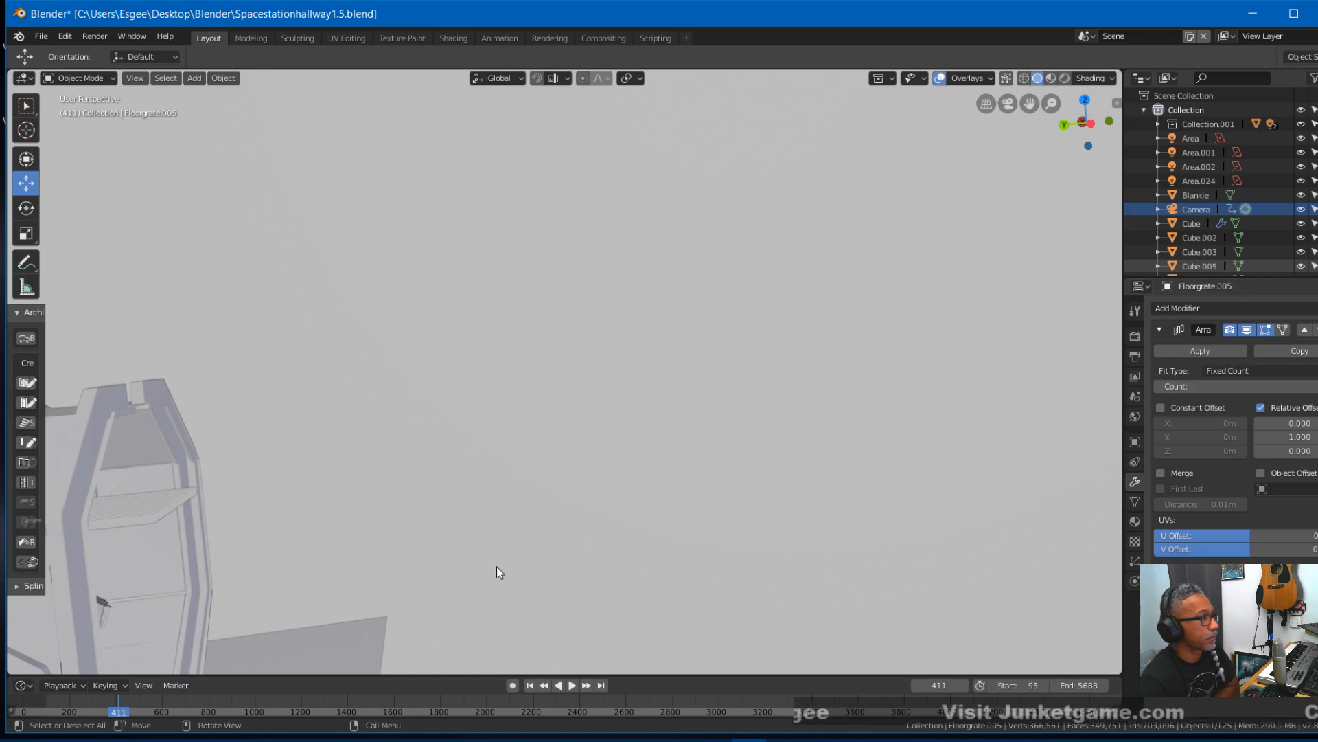
key(KP_0)
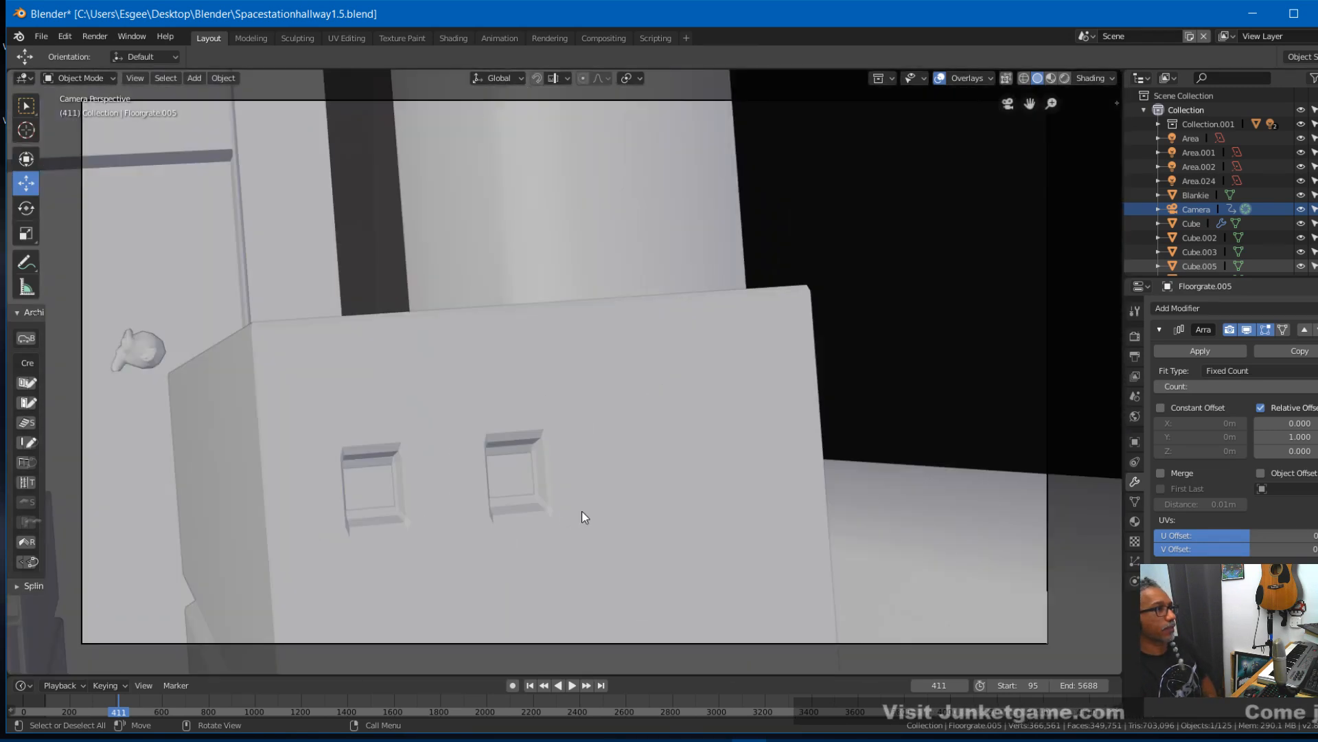
drag(447, 706, 532, 702)
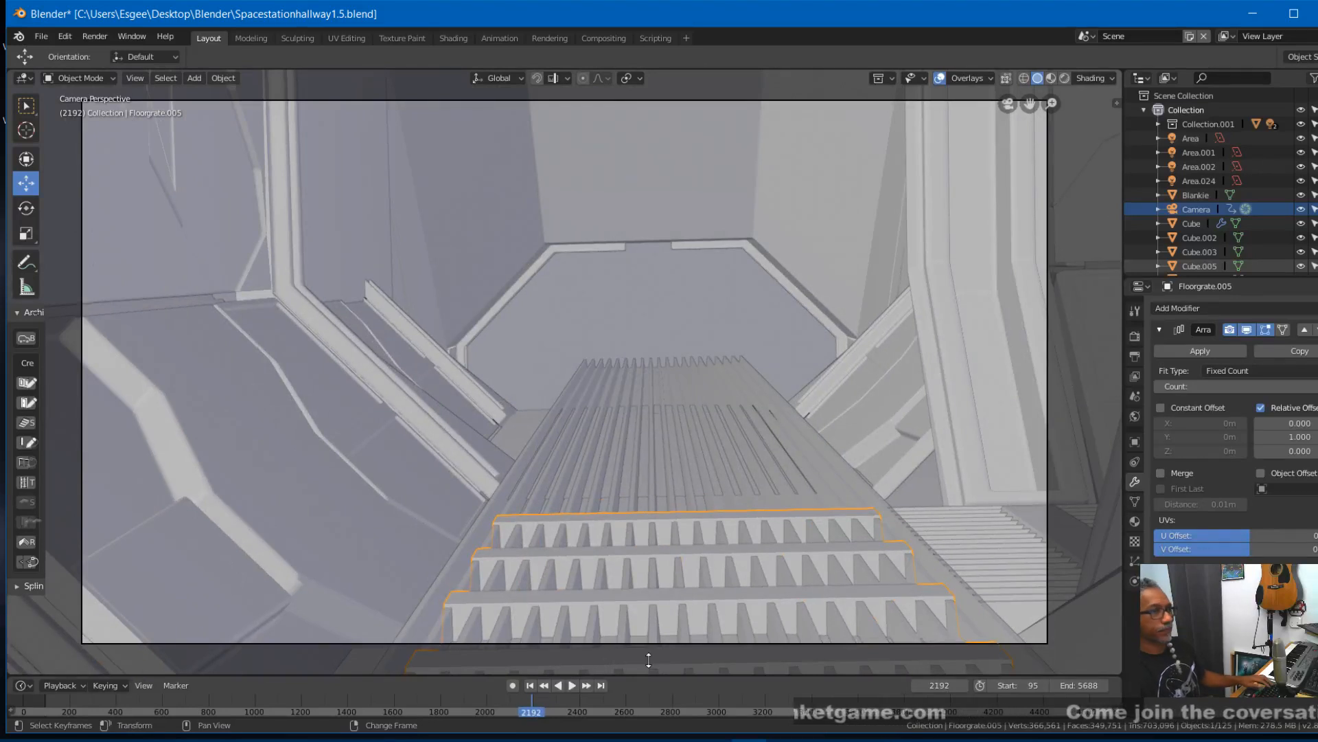
click(1315, 386)
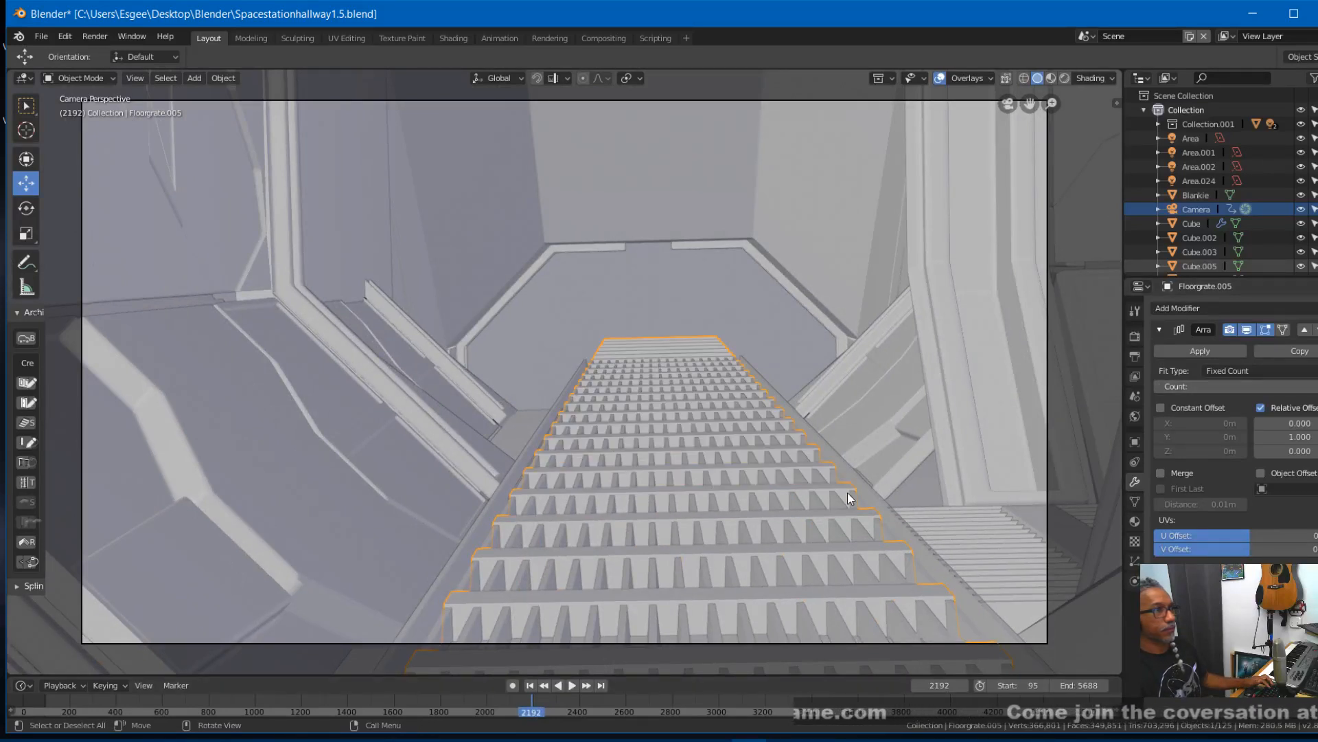
- Open the protruding floor grate in Edit Mode with the Loop Cut tool
middle_drag(877, 486, 625, 595)
scroll(563, 531, up, 3)
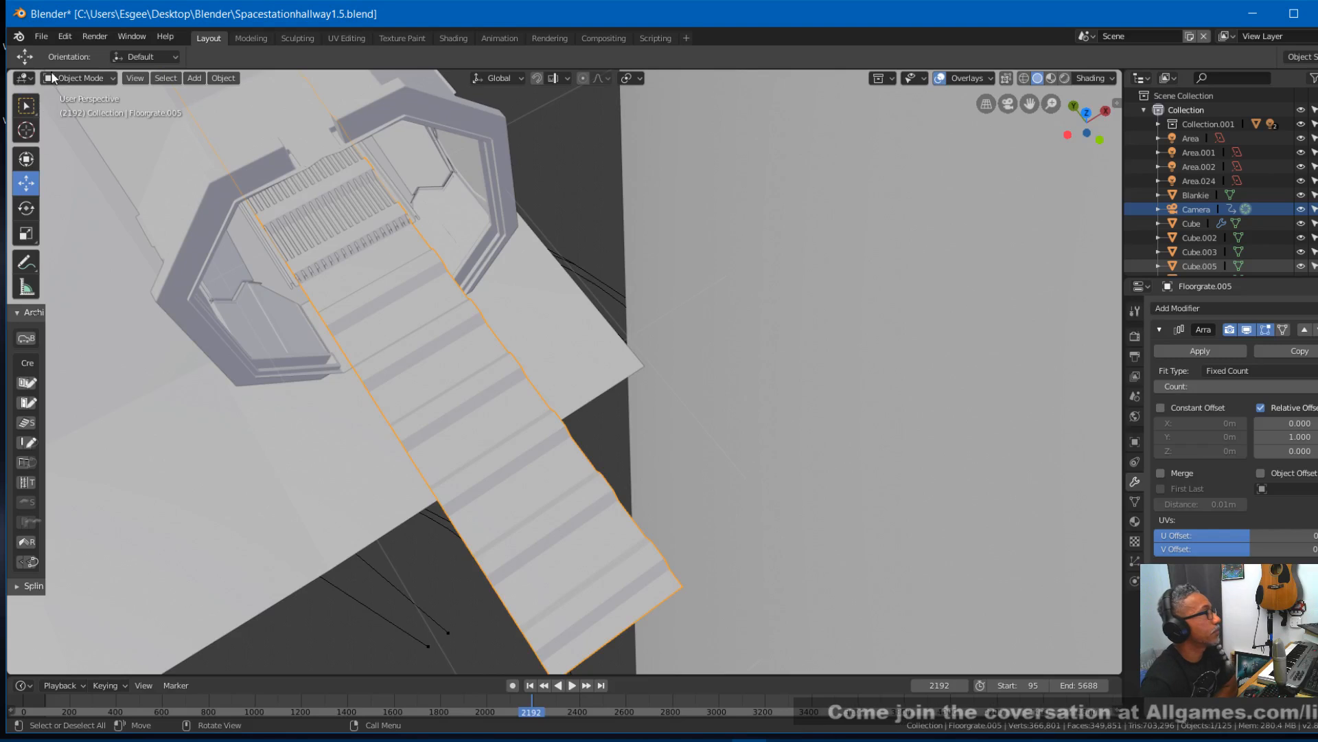
click(83, 78)
click(87, 111)
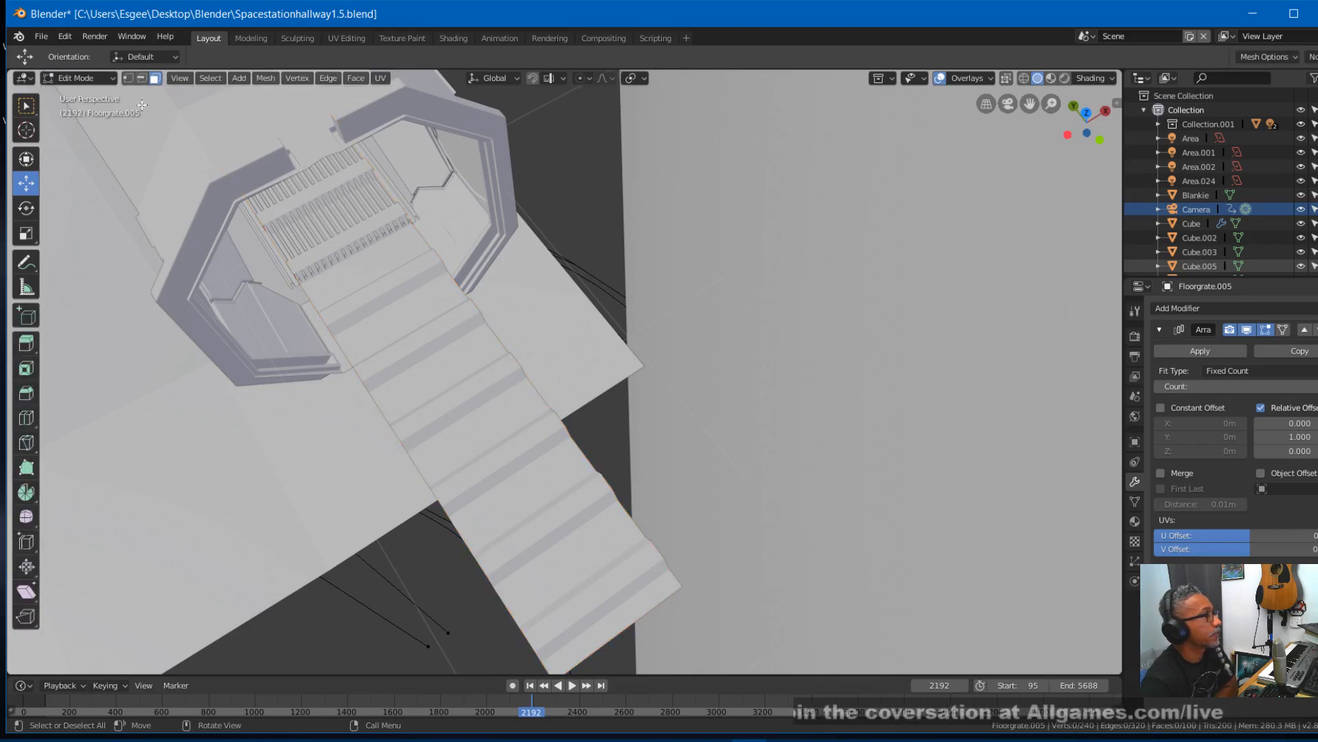
click(114, 78)
click(96, 93)
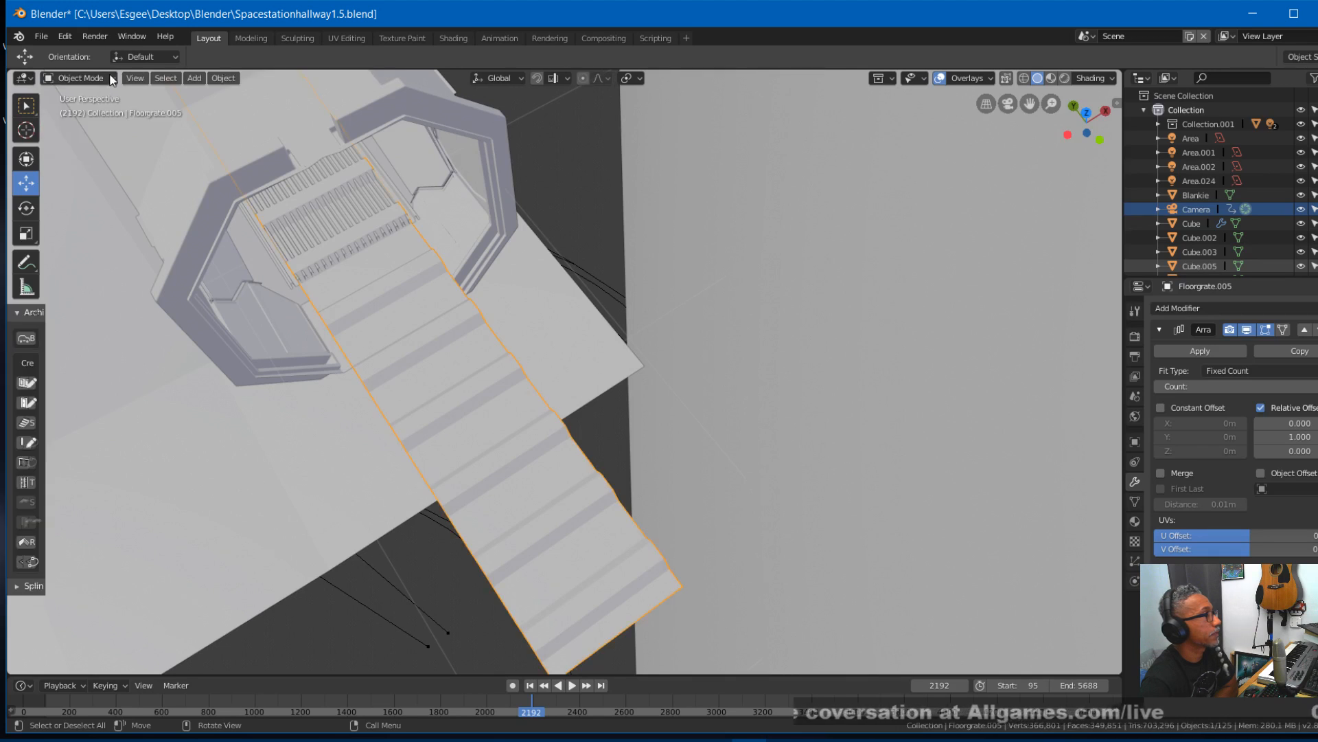
click(94, 80)
click(69, 111)
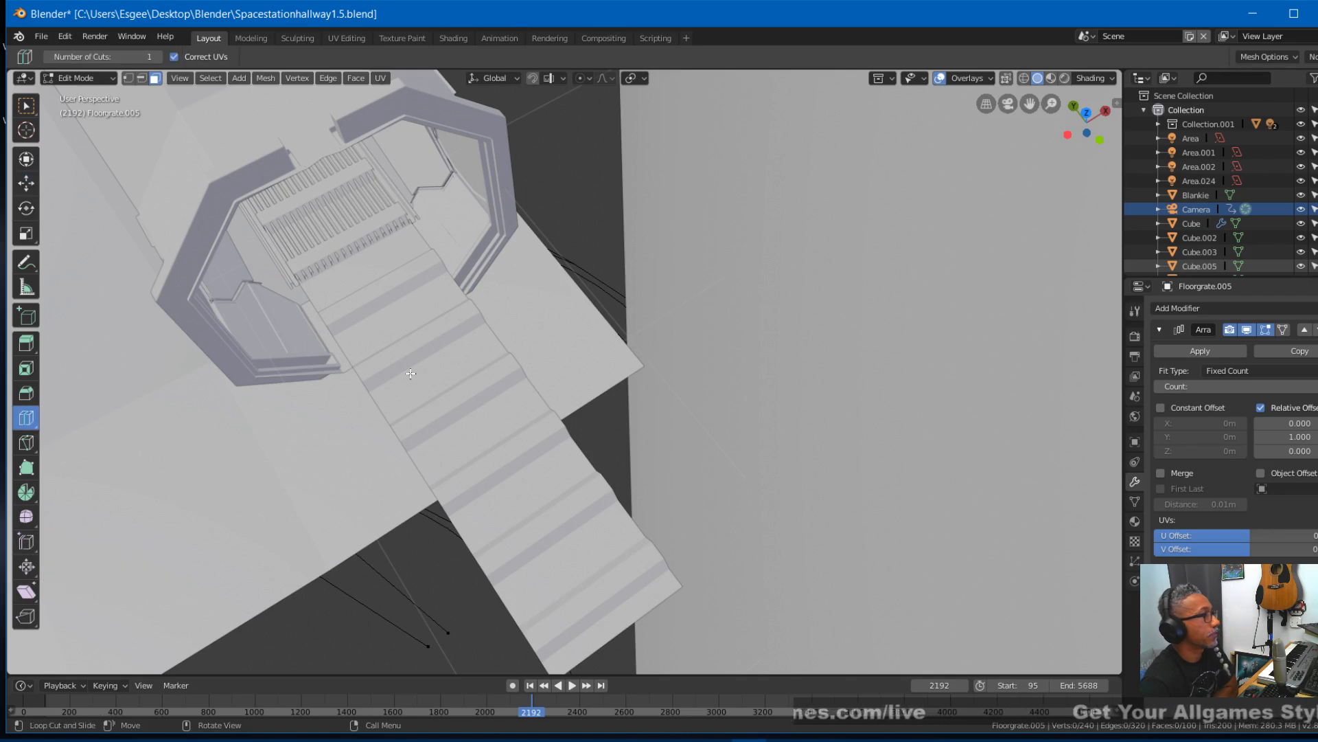
- Examine the floor grate's ridged strip from below, above and the side in vertex select mode
middle_drag(505, 460, 417, 338)
middle_drag(232, 238, 347, 252)
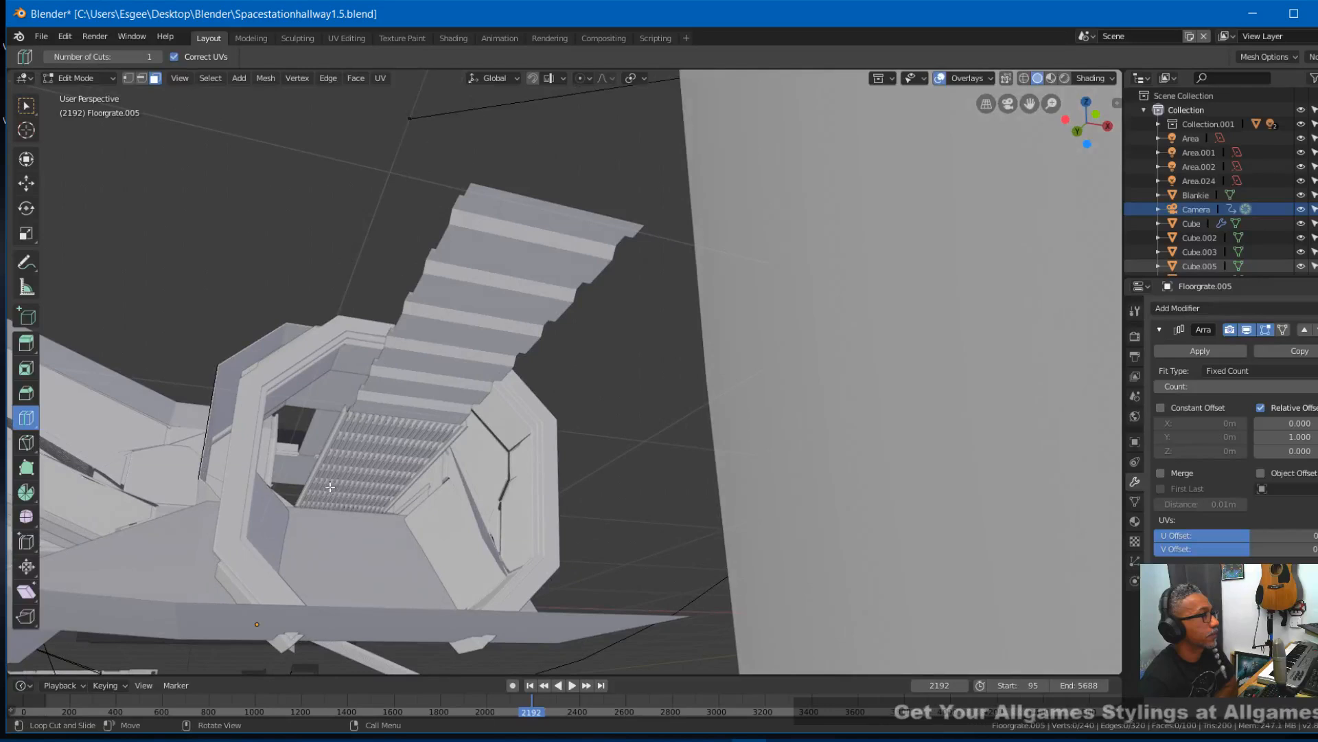
middle_drag(453, 305, 543, 434)
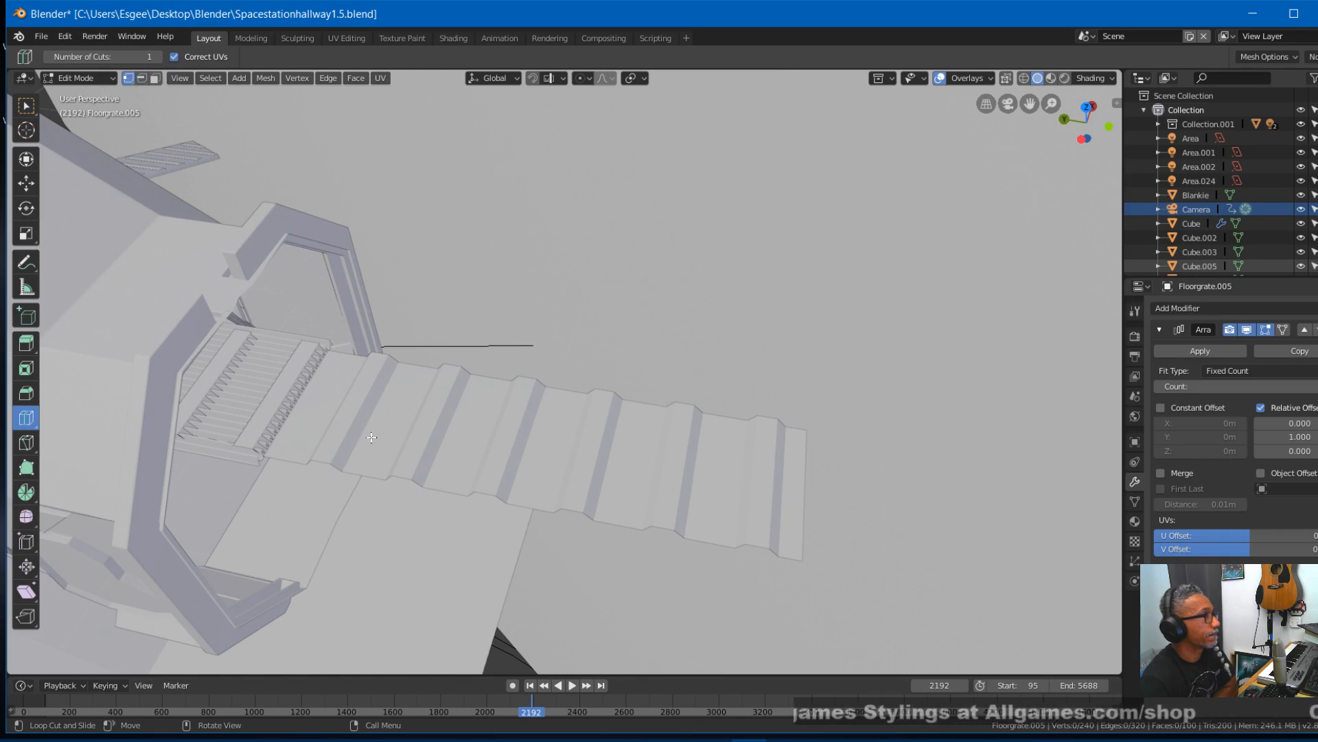
scroll(379, 432, up, 2)
scroll(370, 438, up, 4)
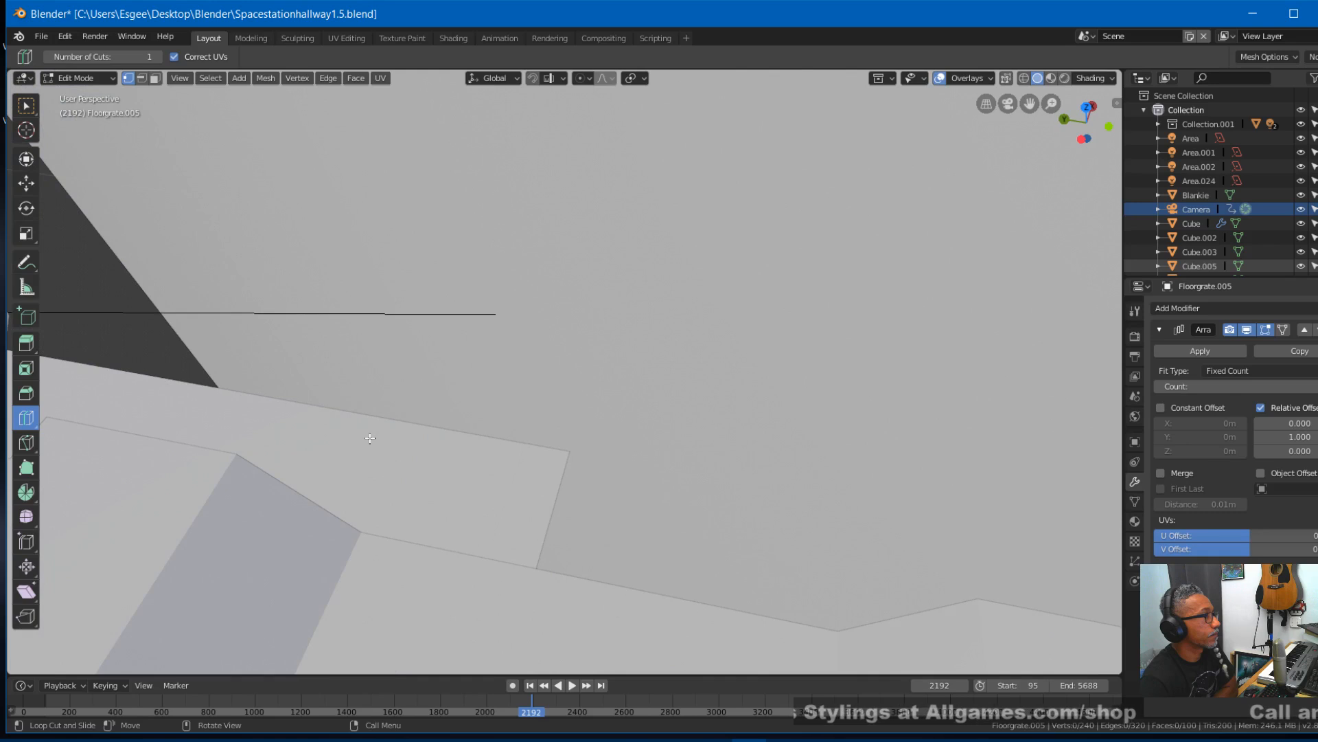
scroll(323, 459, down, 3)
middle_drag(344, 475, 355, 427)
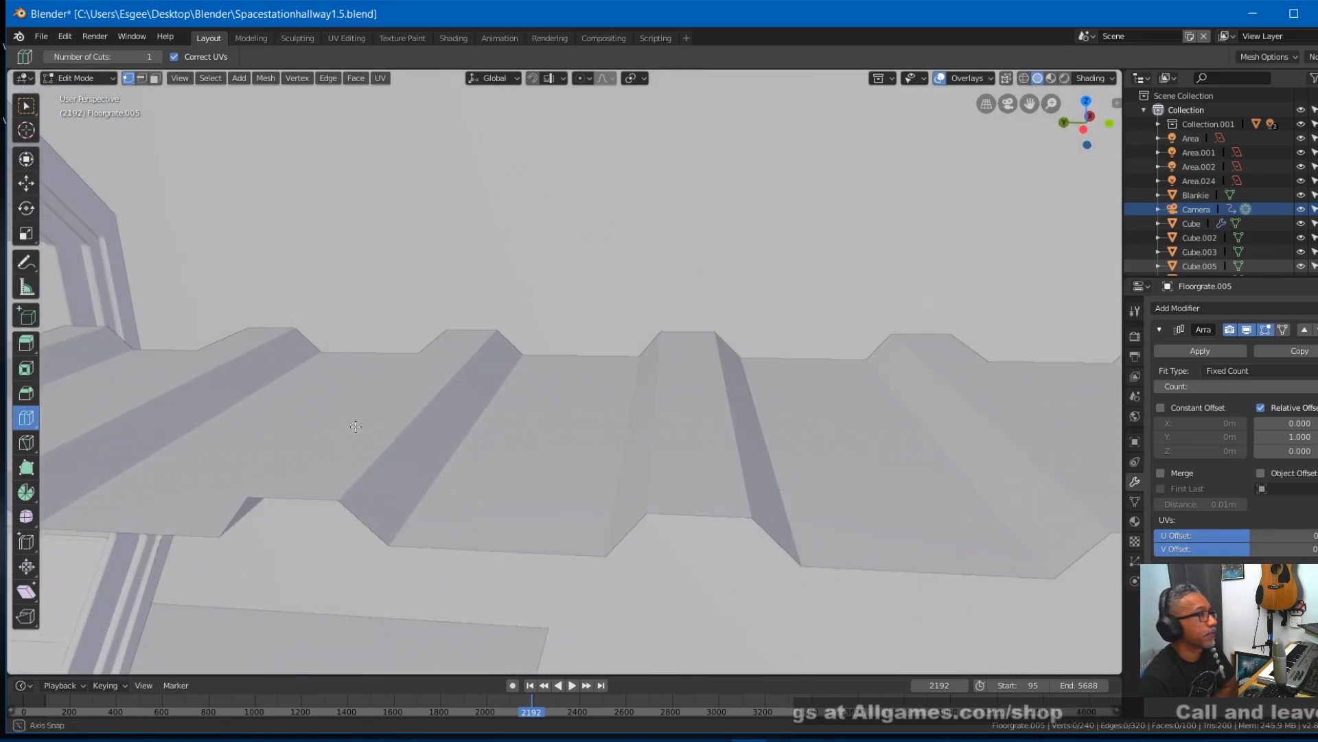
- Return to Object Mode and apply the floor grate's Array modifier
click(1186, 350)
click(110, 78)
click(115, 102)
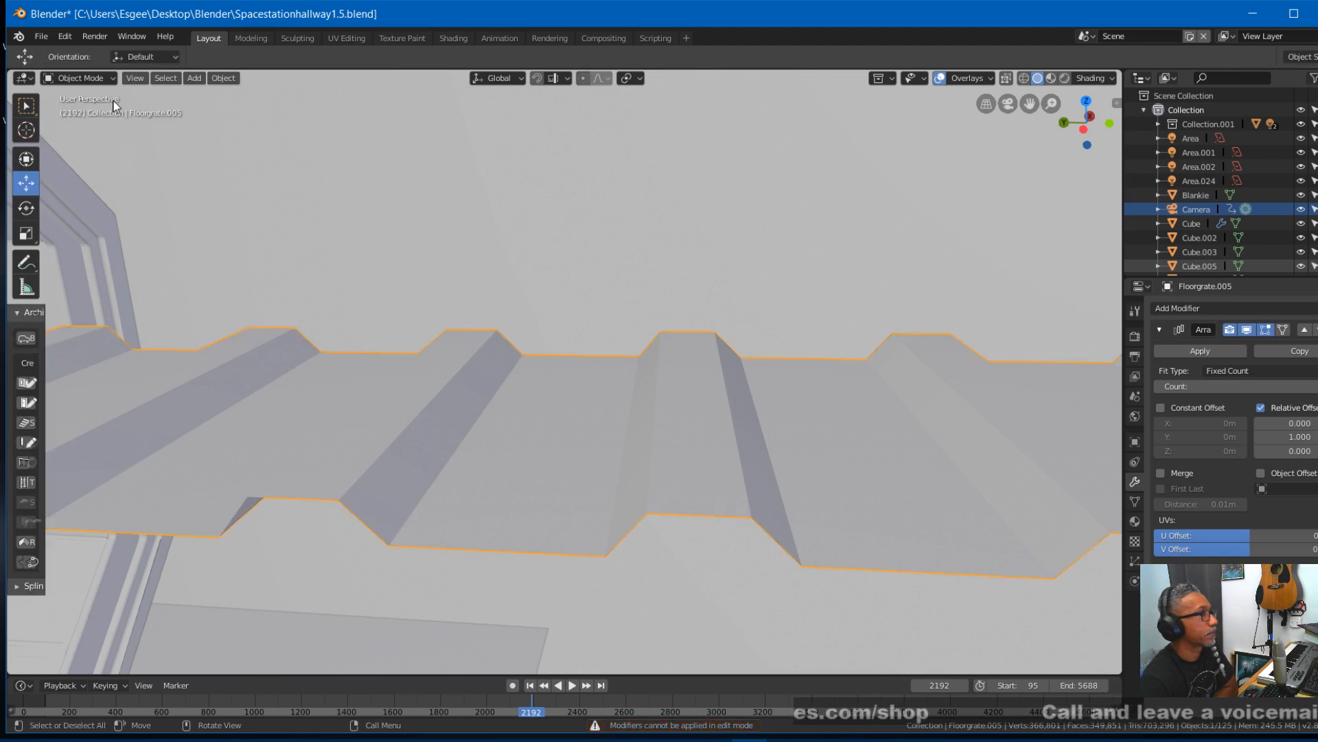
click(1202, 350)
- In Edit Mode, select the floor grate's protruding section from the top view and delete only its edges and faces
click(103, 81)
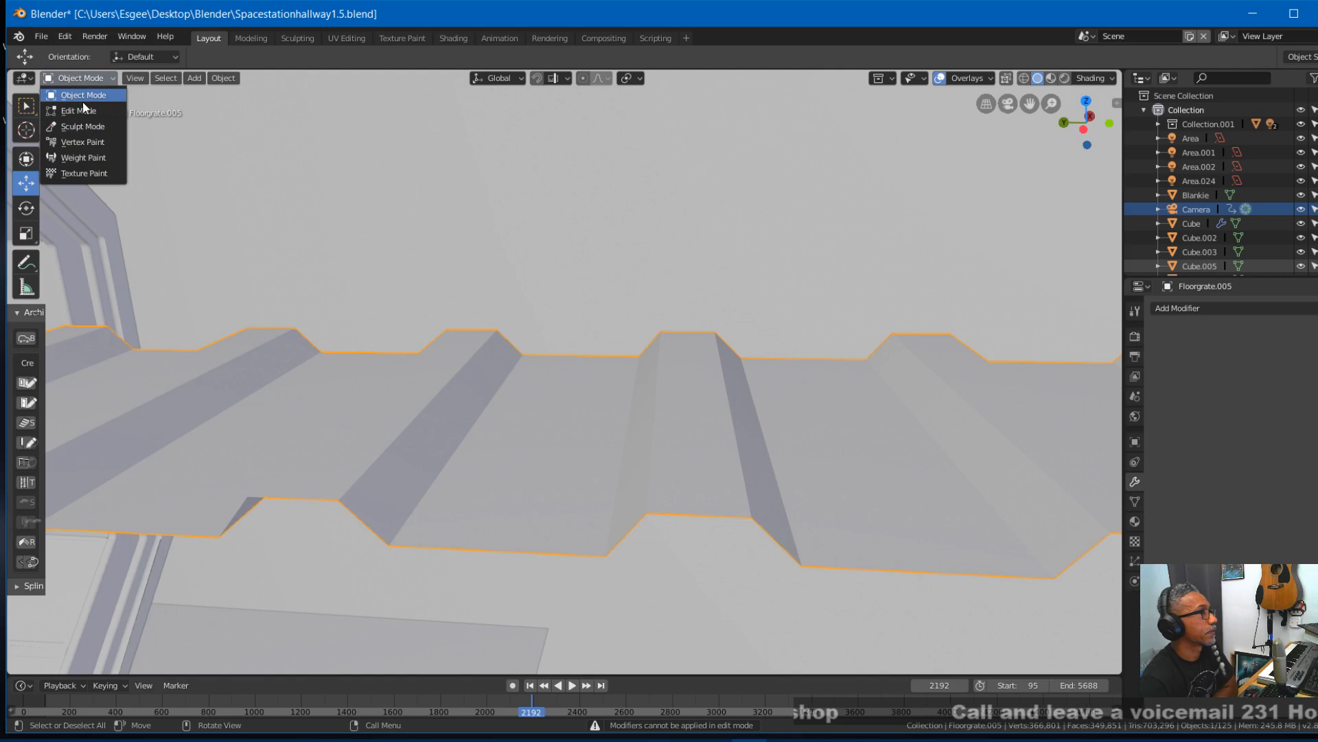
click(76, 112)
scroll(559, 220, down, 5)
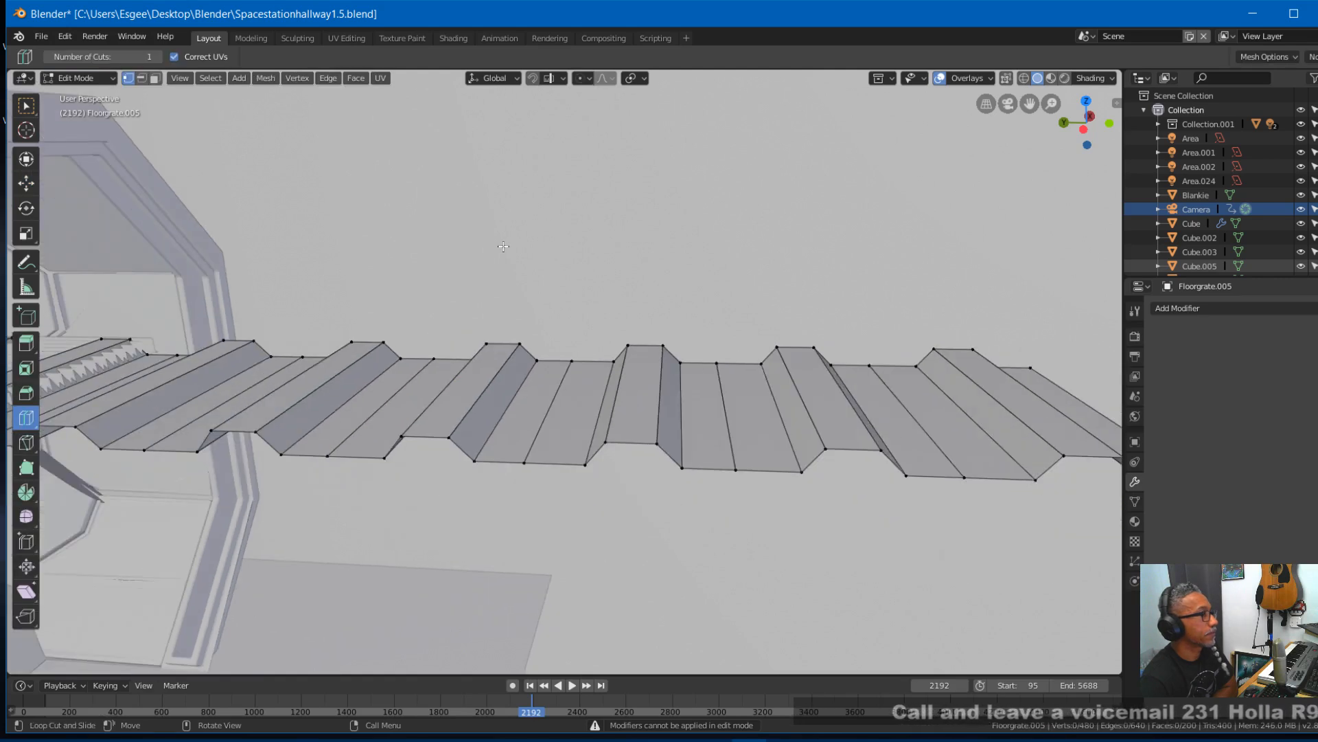
middle_drag(559, 220, 514, 279)
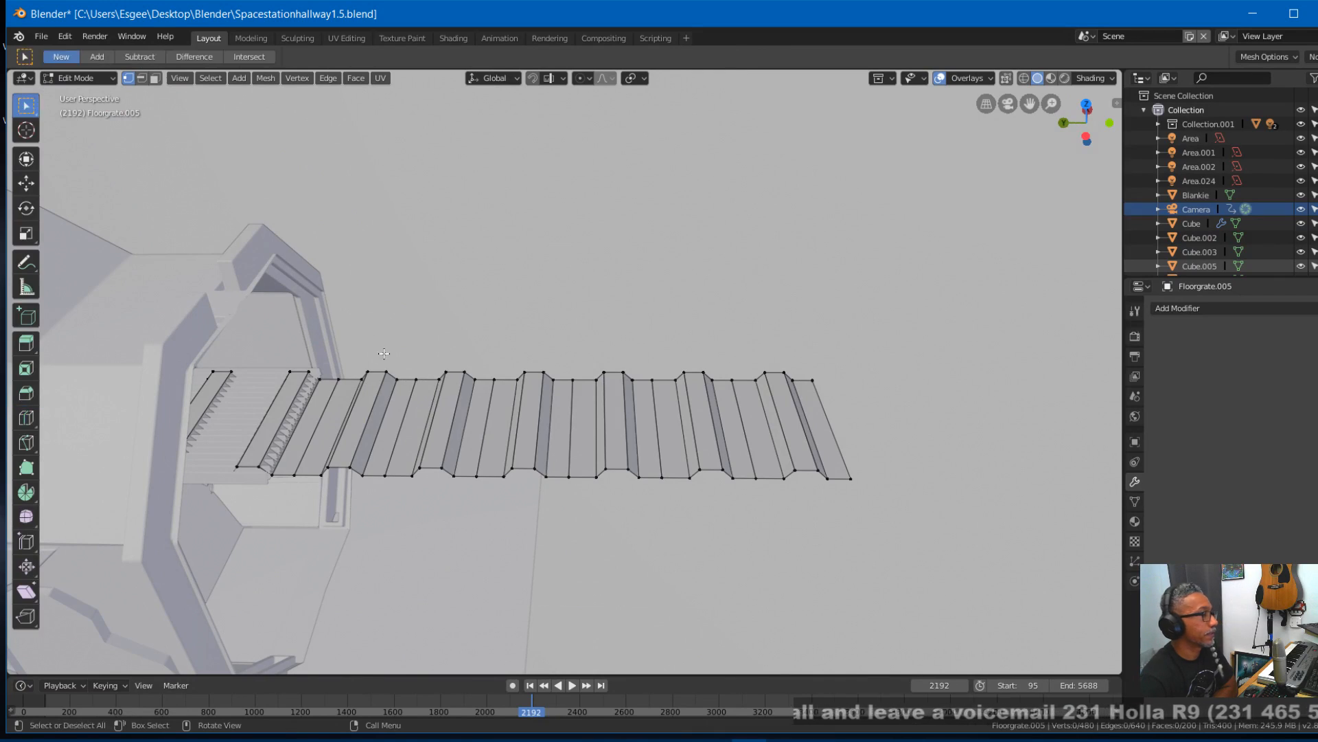
key(KP_7)
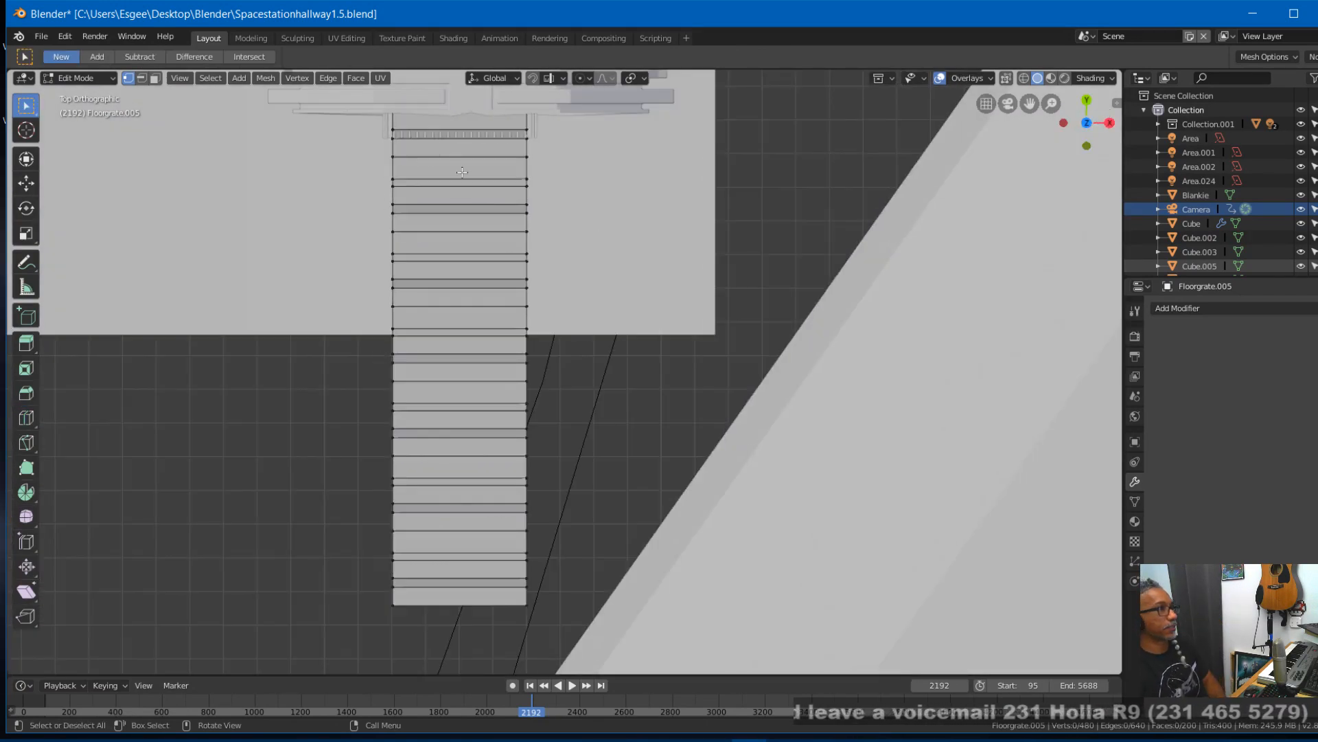
drag(525, 149, 608, 636)
key(x)
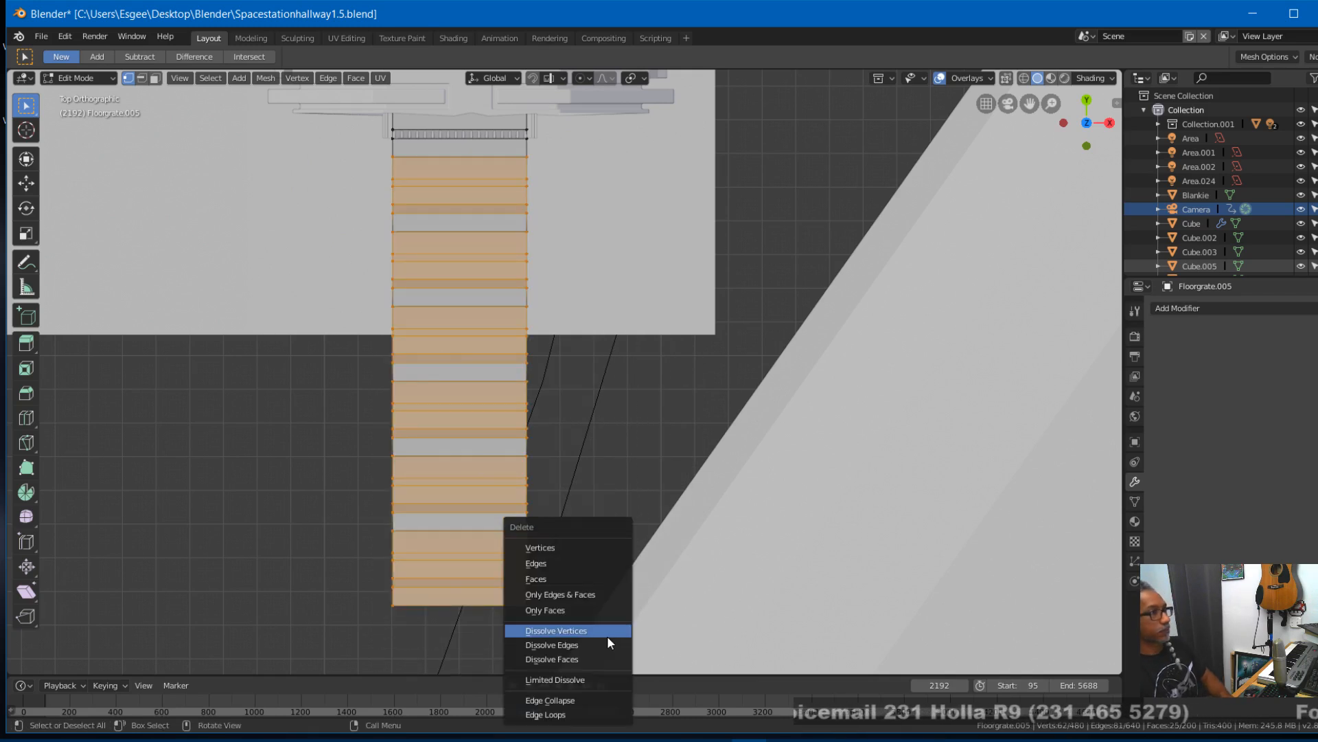
click(567, 594)
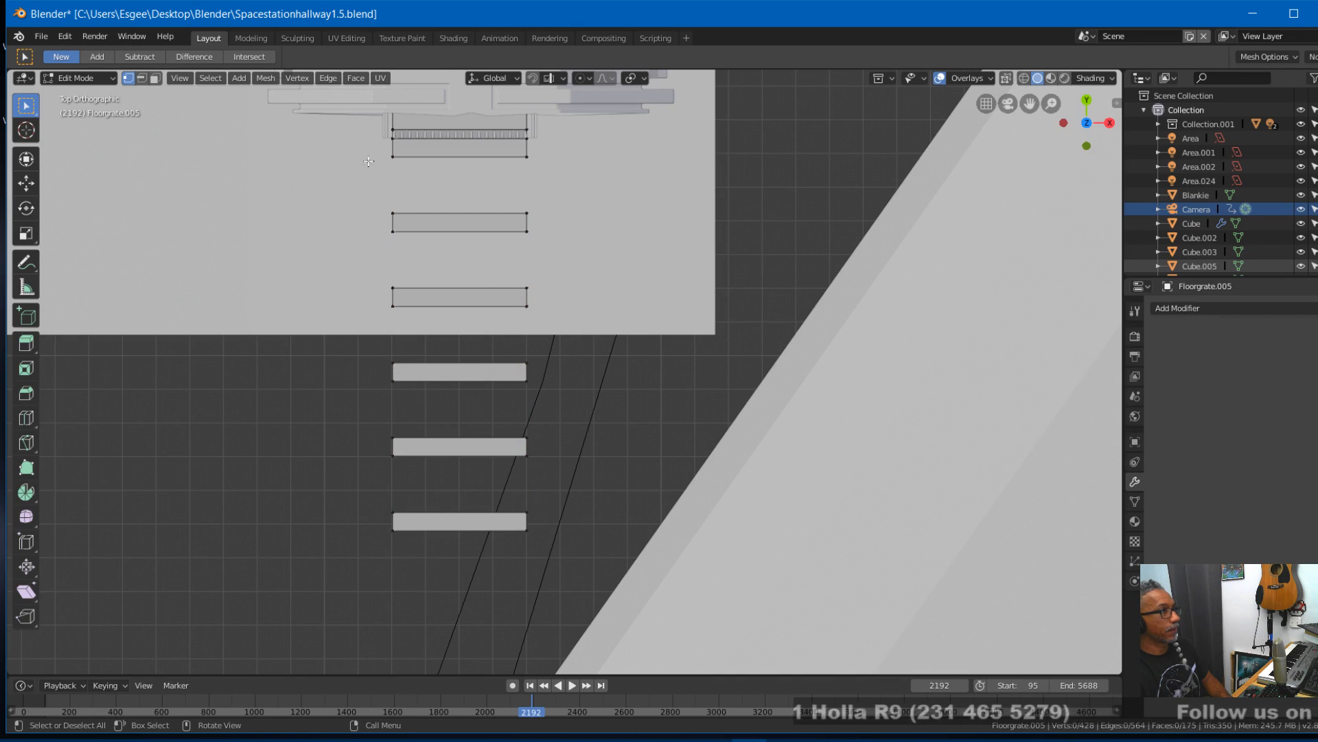
- Delete the faces of the leftover strips beyond the station's end, and check the trimmed grate through the camera
drag(373, 149, 595, 632)
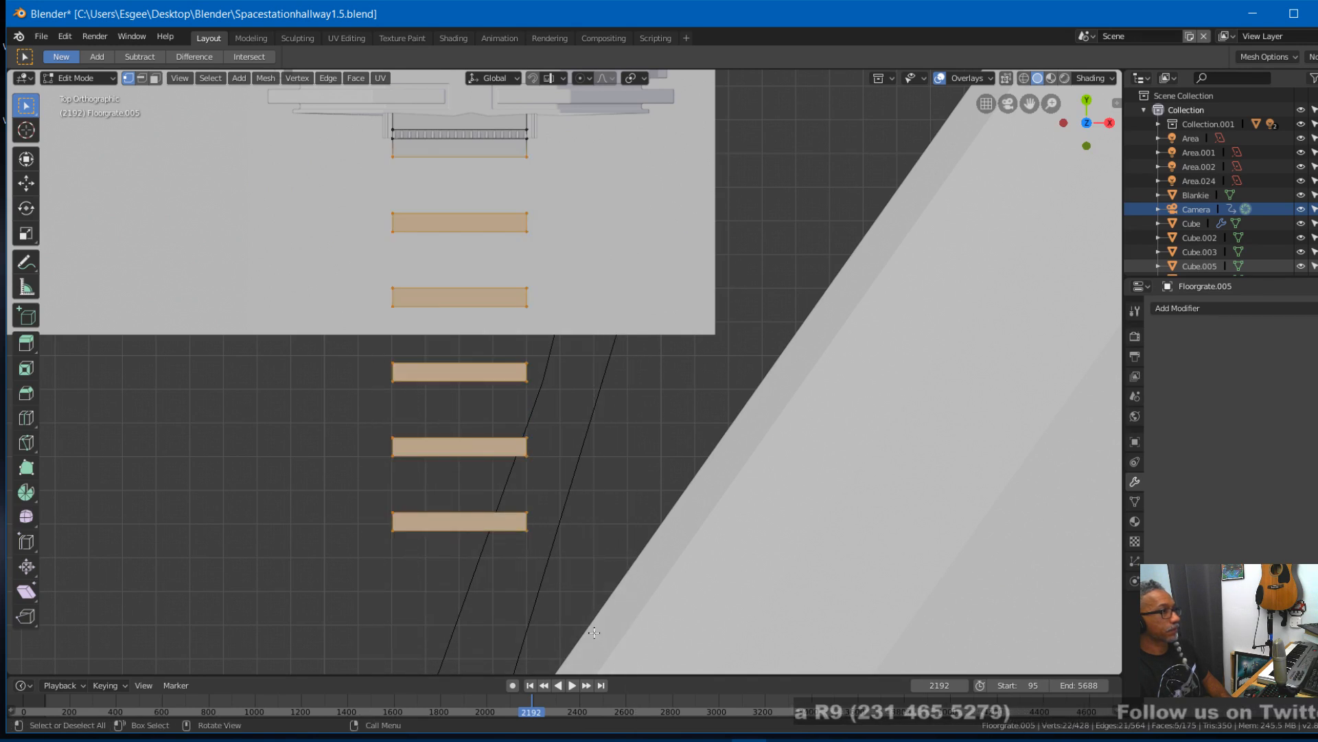
key(x)
click(554, 579)
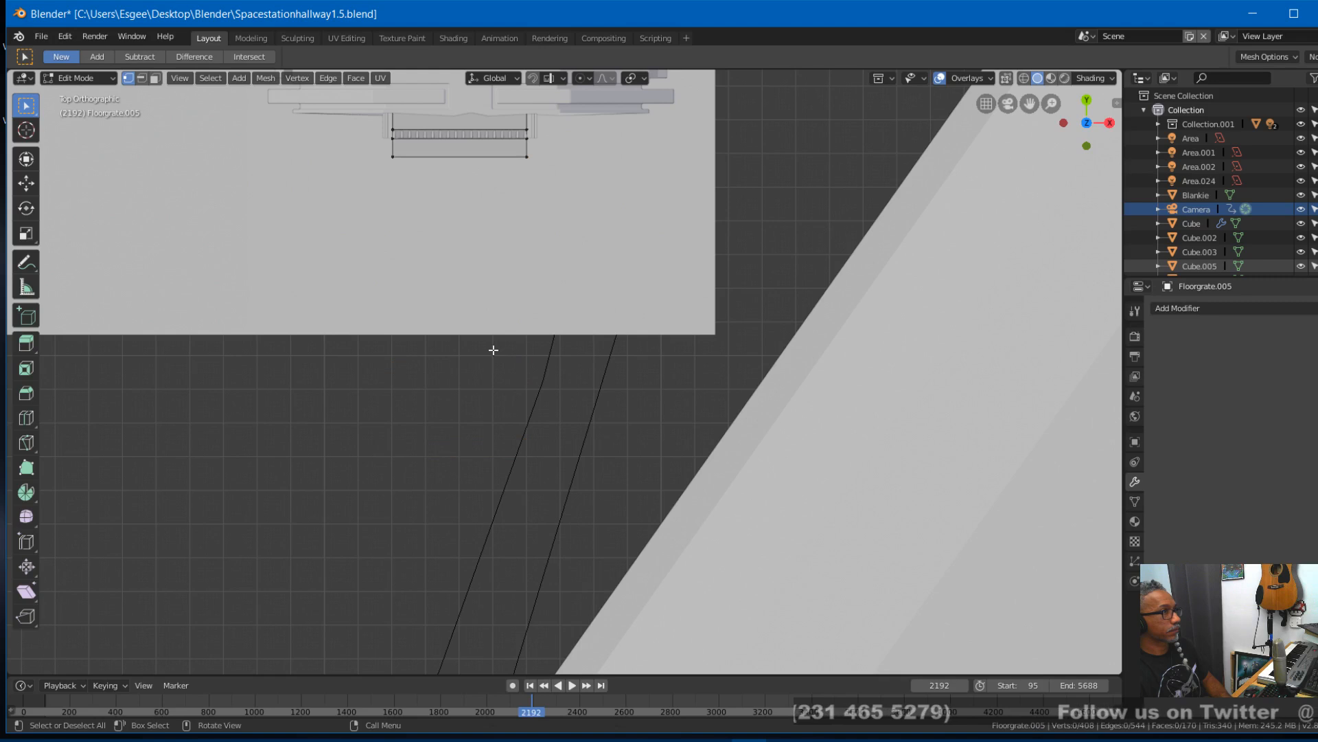
middle_drag(506, 226, 650, 162)
key(KP_0)
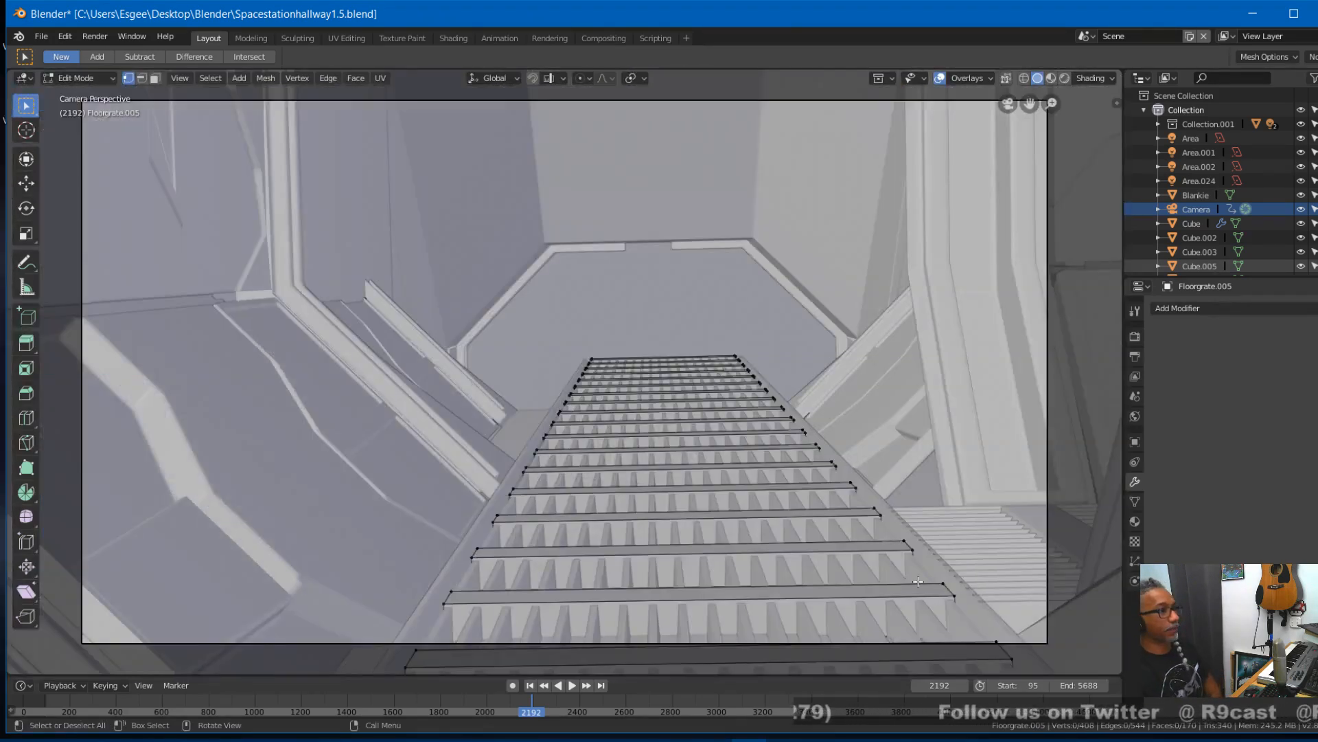
- Inspect frames 494 and 785 through the camera in Rendered shading, turn off the viewport overlays and save the file
right_drag(363, 696, 138, 702)
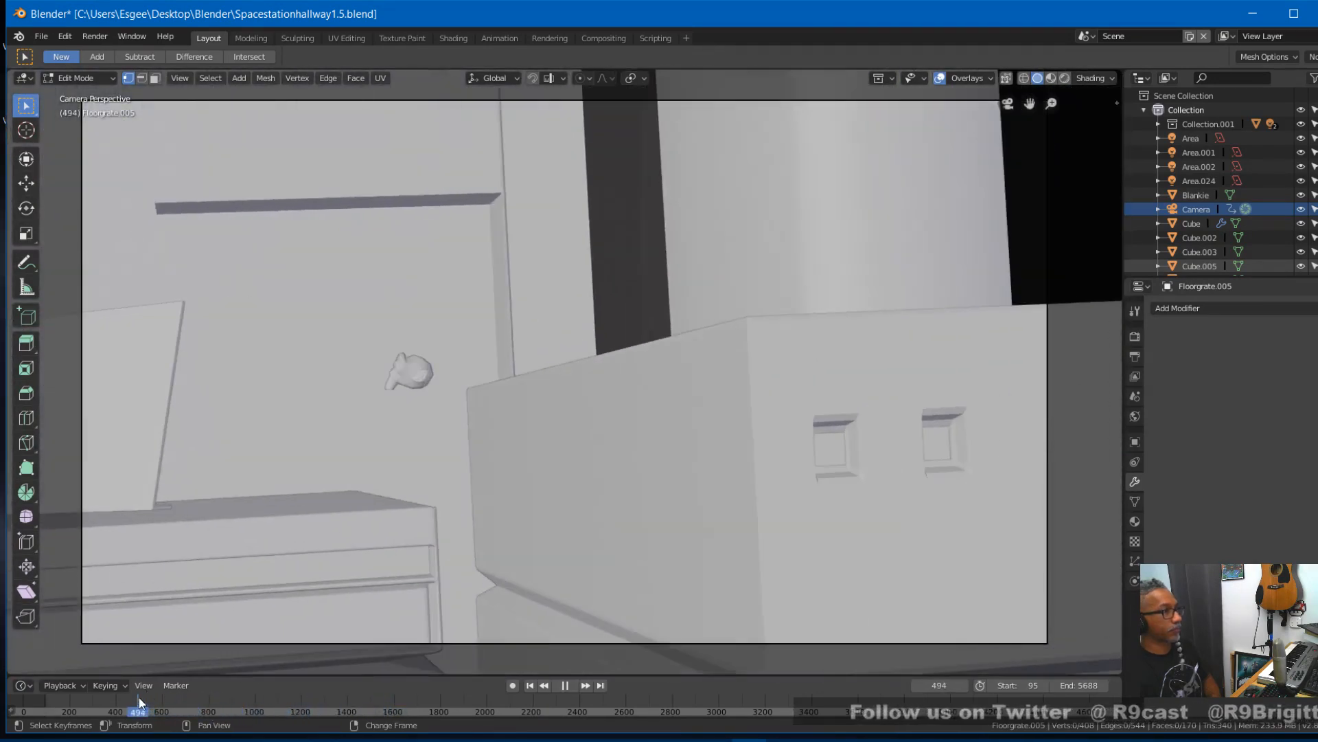
click(1066, 81)
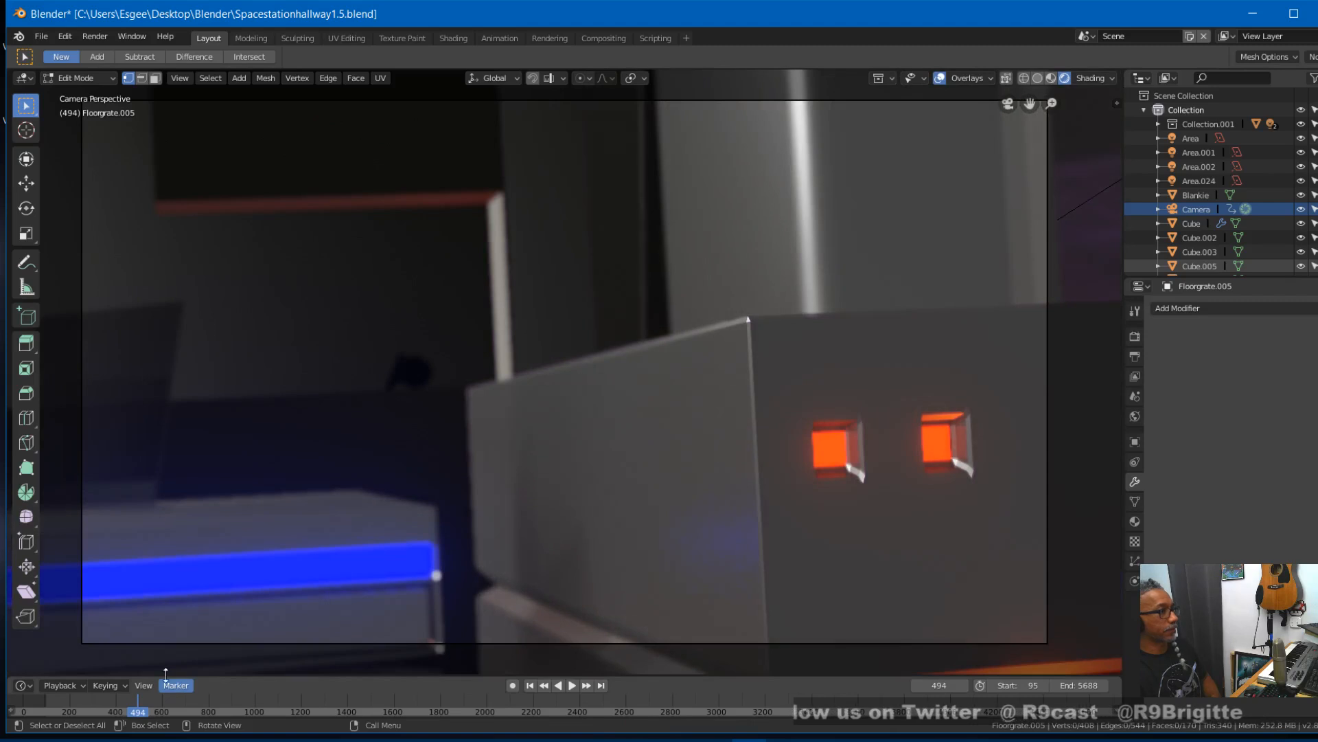
mouse_move(109, 701)
right_down()
mouse_move(60, 705)
mouse_move(206, 718)
right_up()
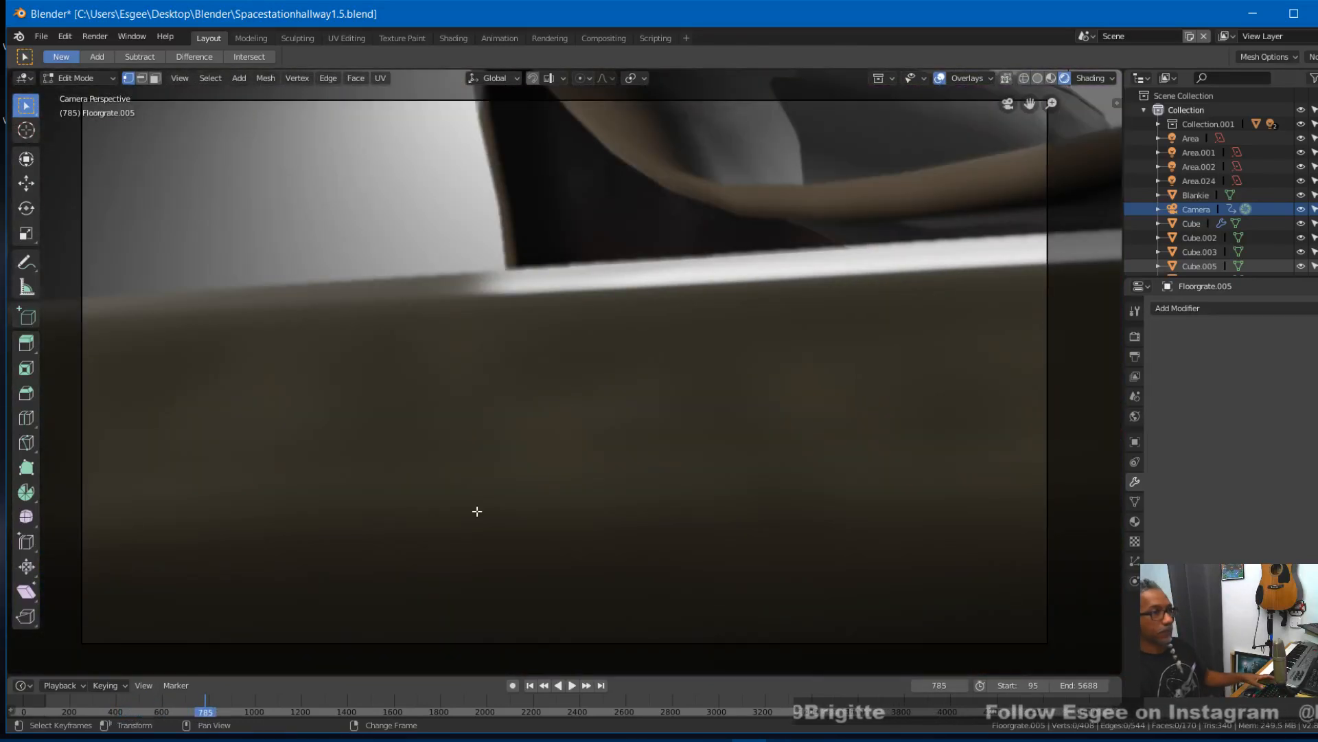
click(938, 79)
key(ctrl+s)
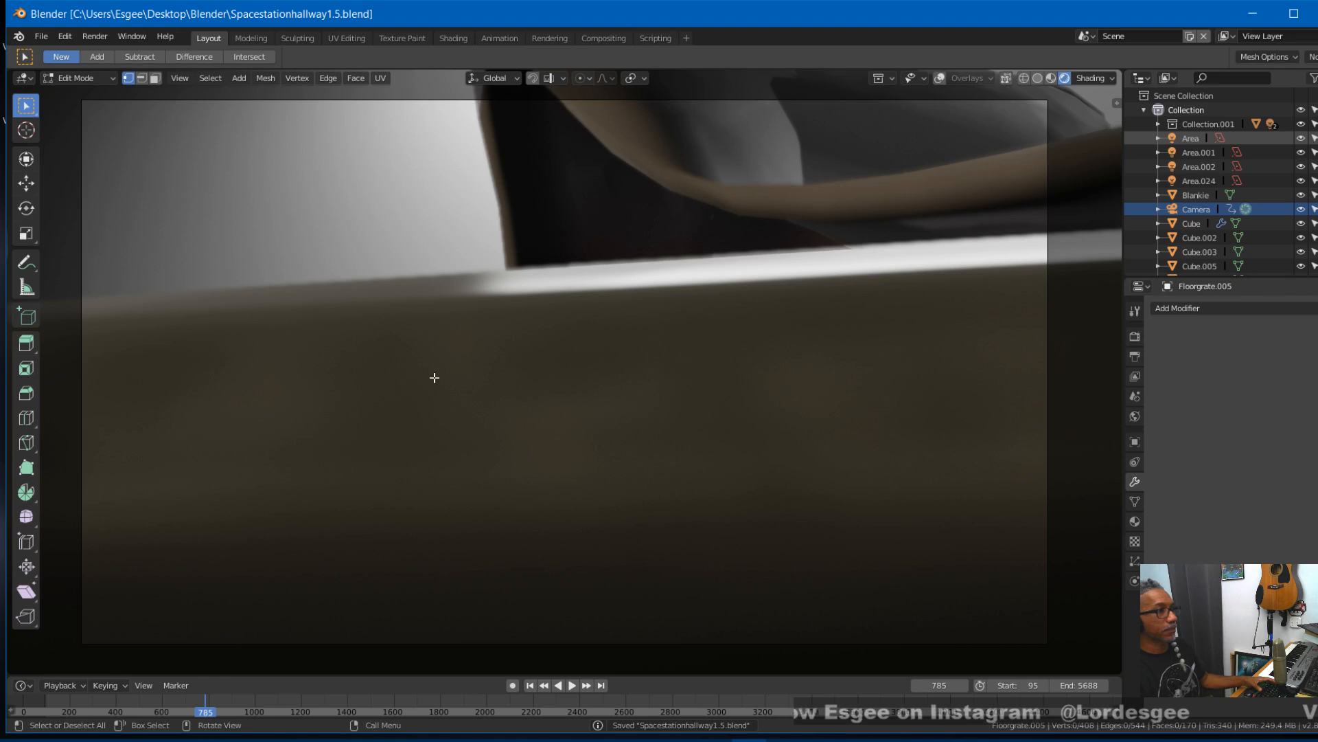
- Play the animation from the start frame in Rendered shading, saving the file and returning to Object Mode during playback
click(529, 686)
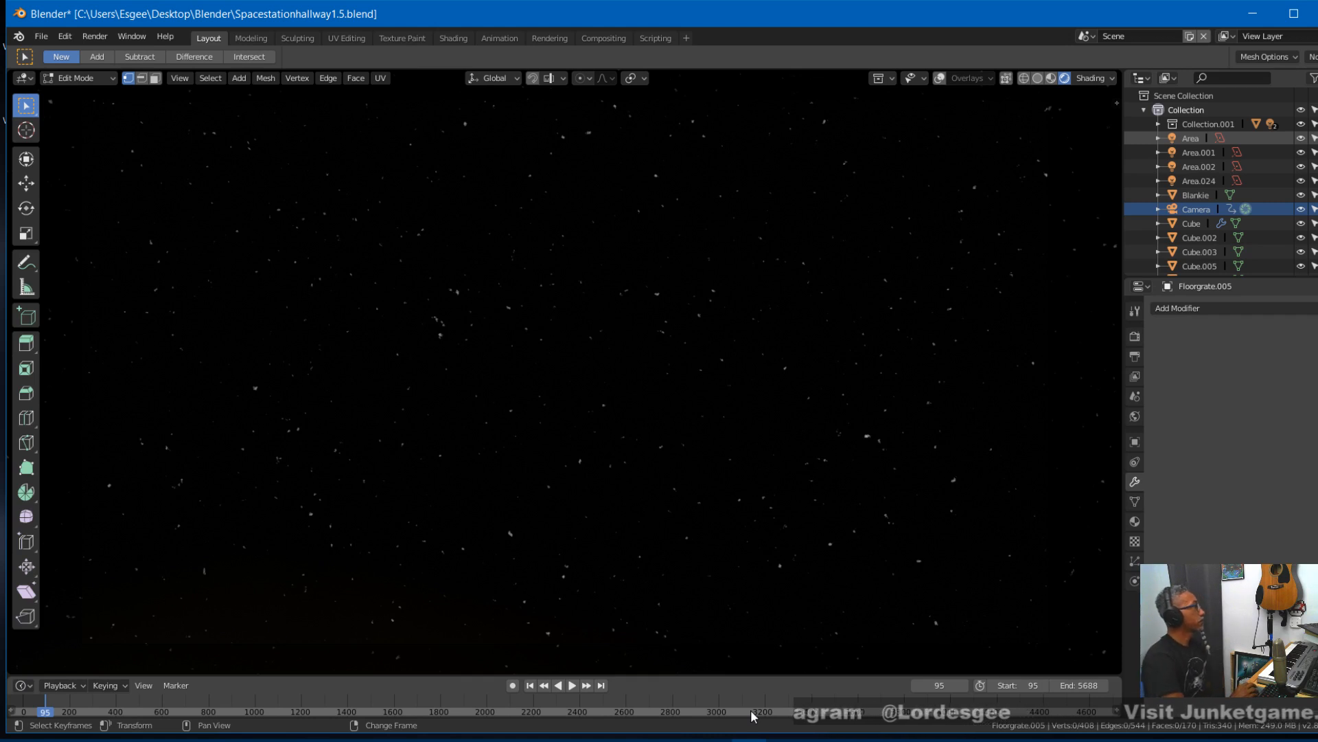
key(space)
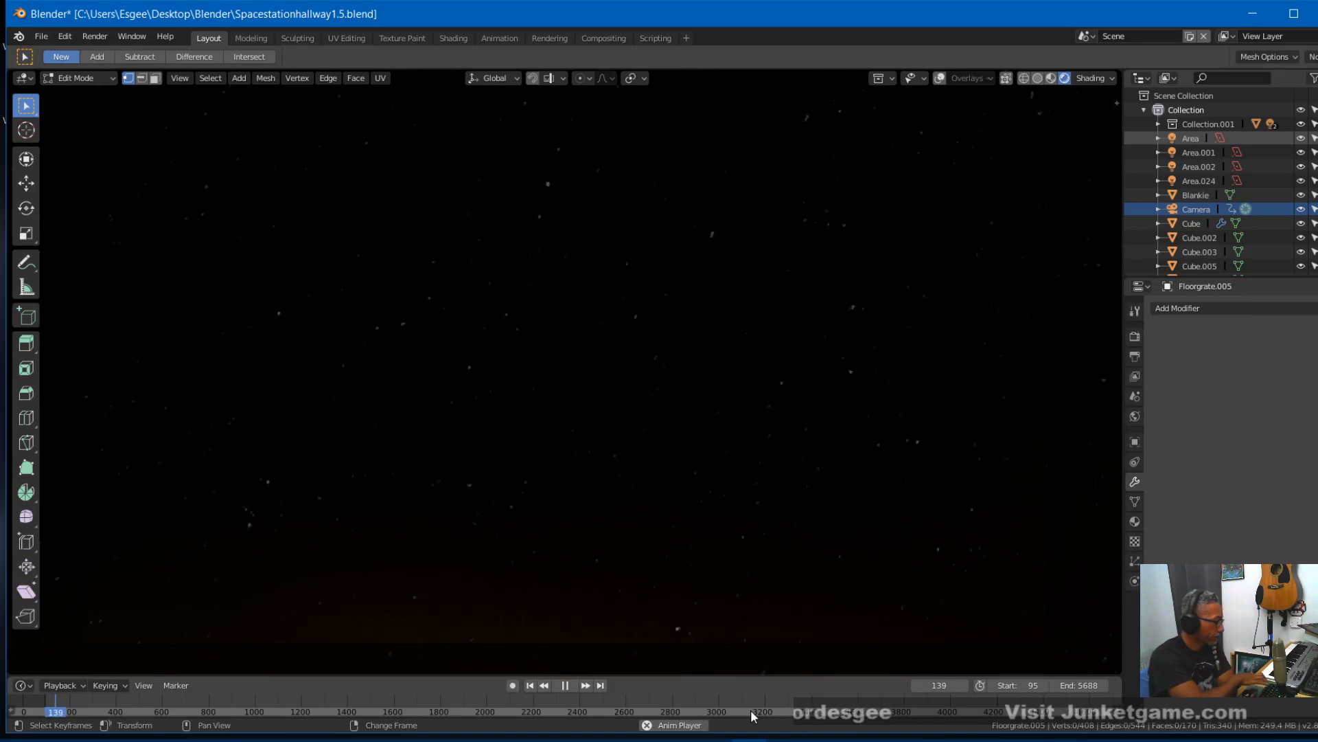
key(ctrl+s)
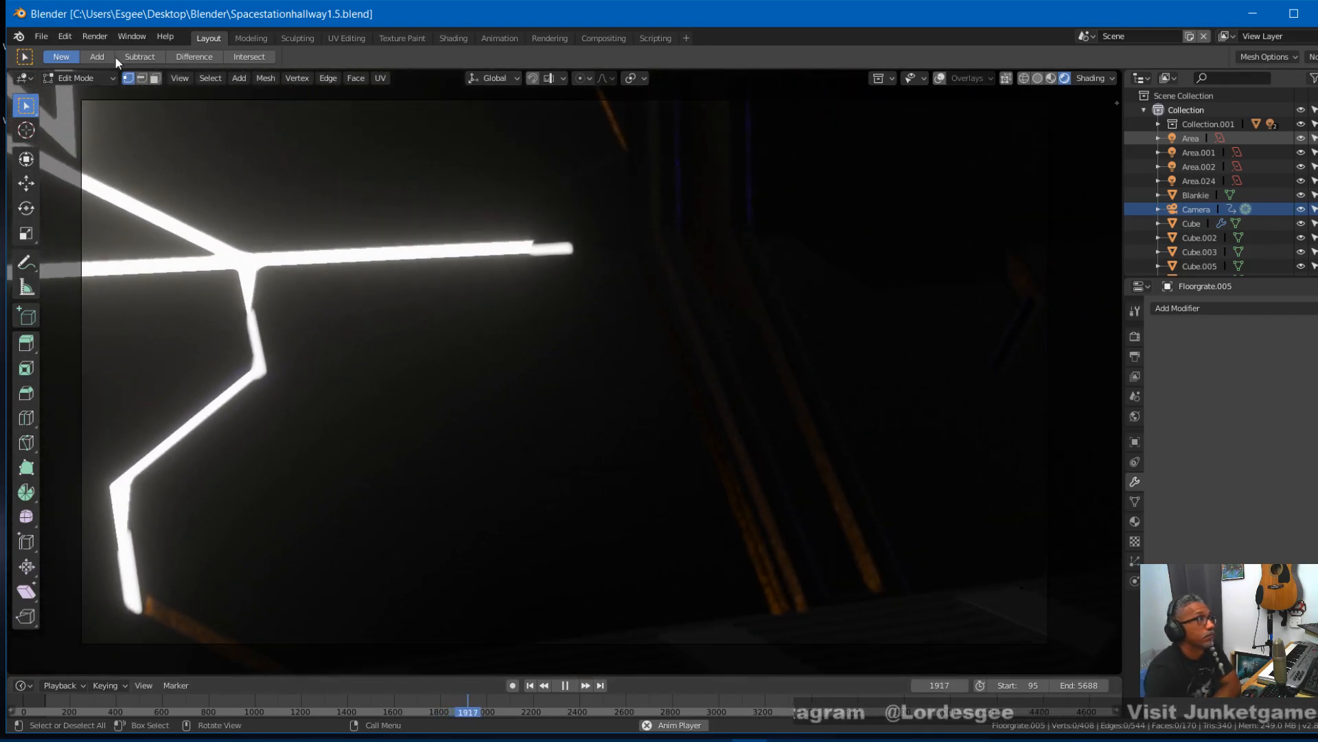
click(104, 76)
click(97, 96)
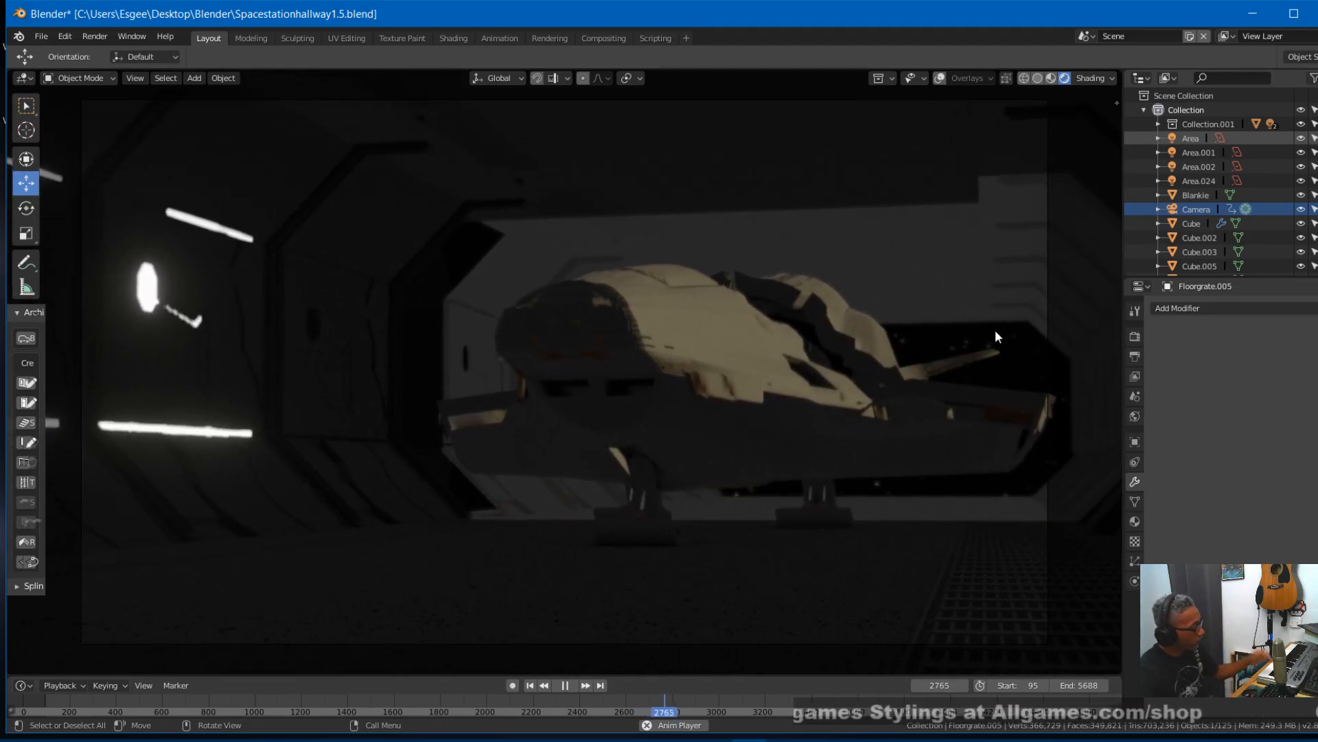
key(space)
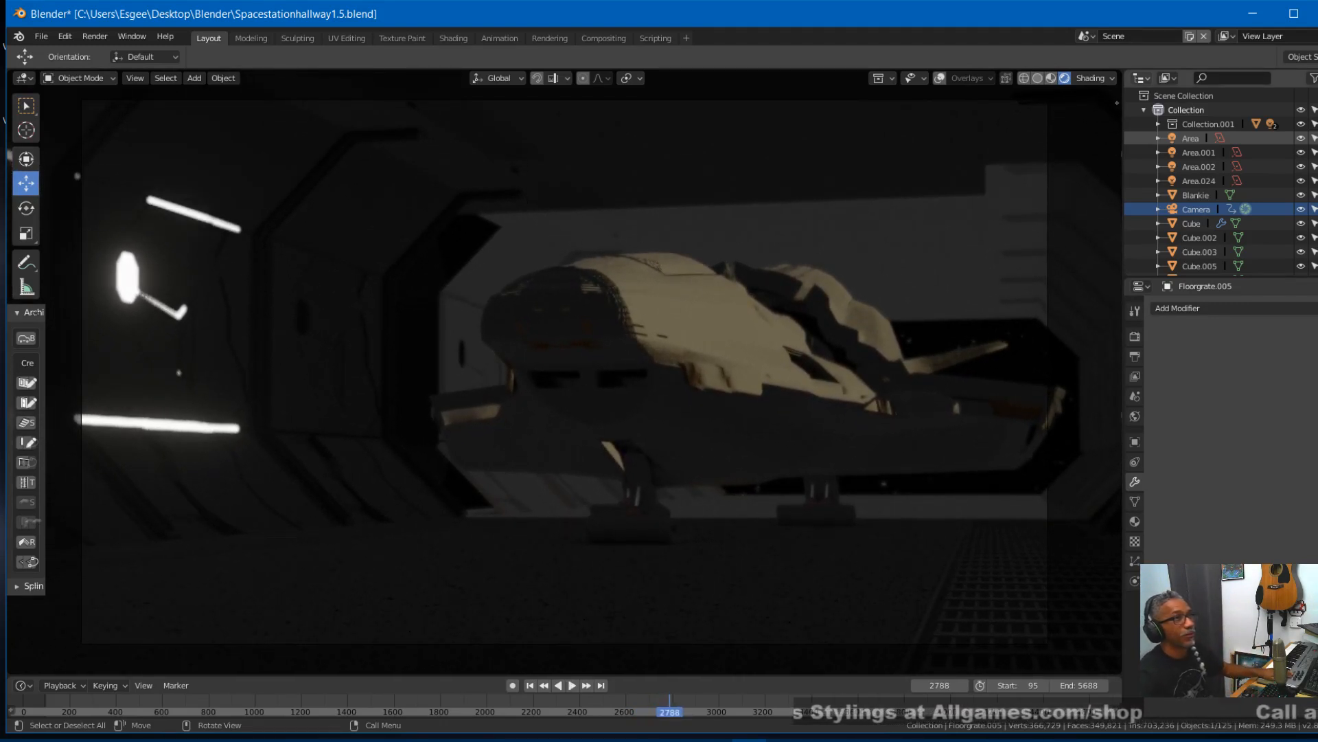
- Replay the animation from the start in Solid shading, and extend the end frame to 5860
click(1037, 78)
click(532, 686)
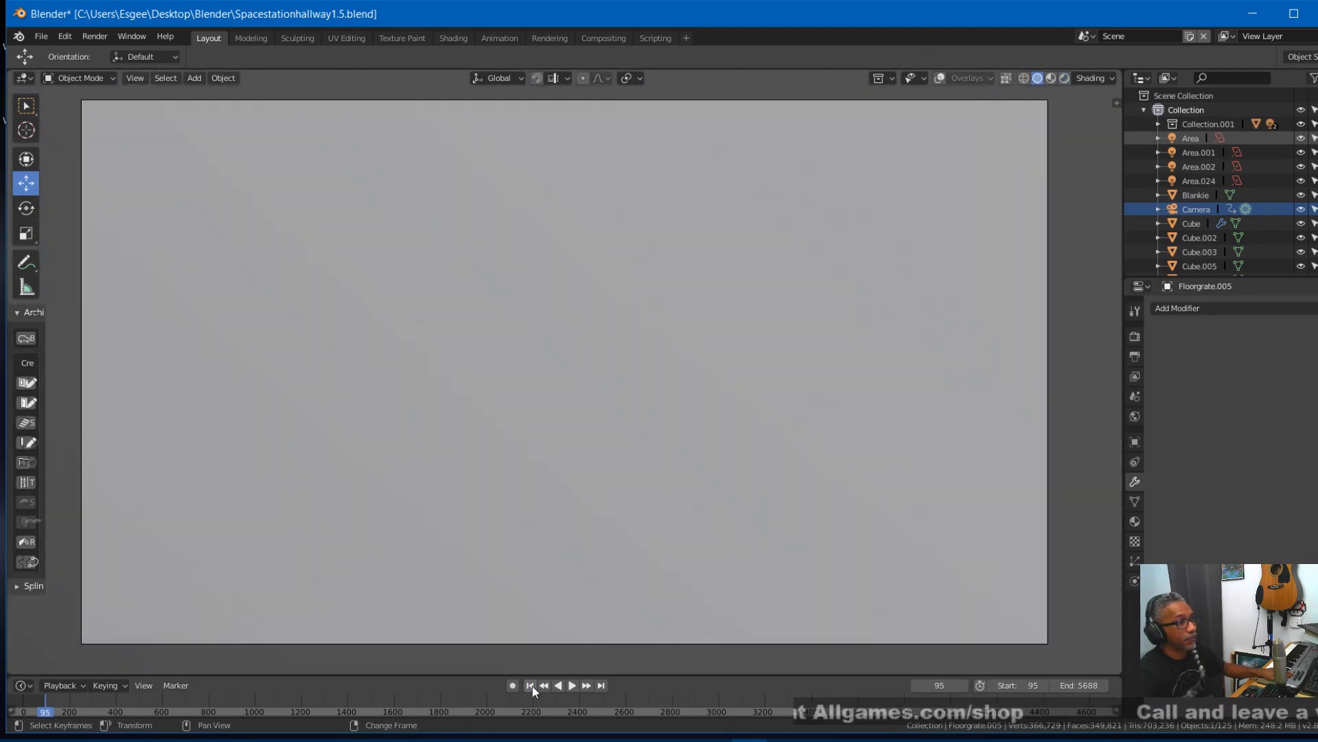
key(space)
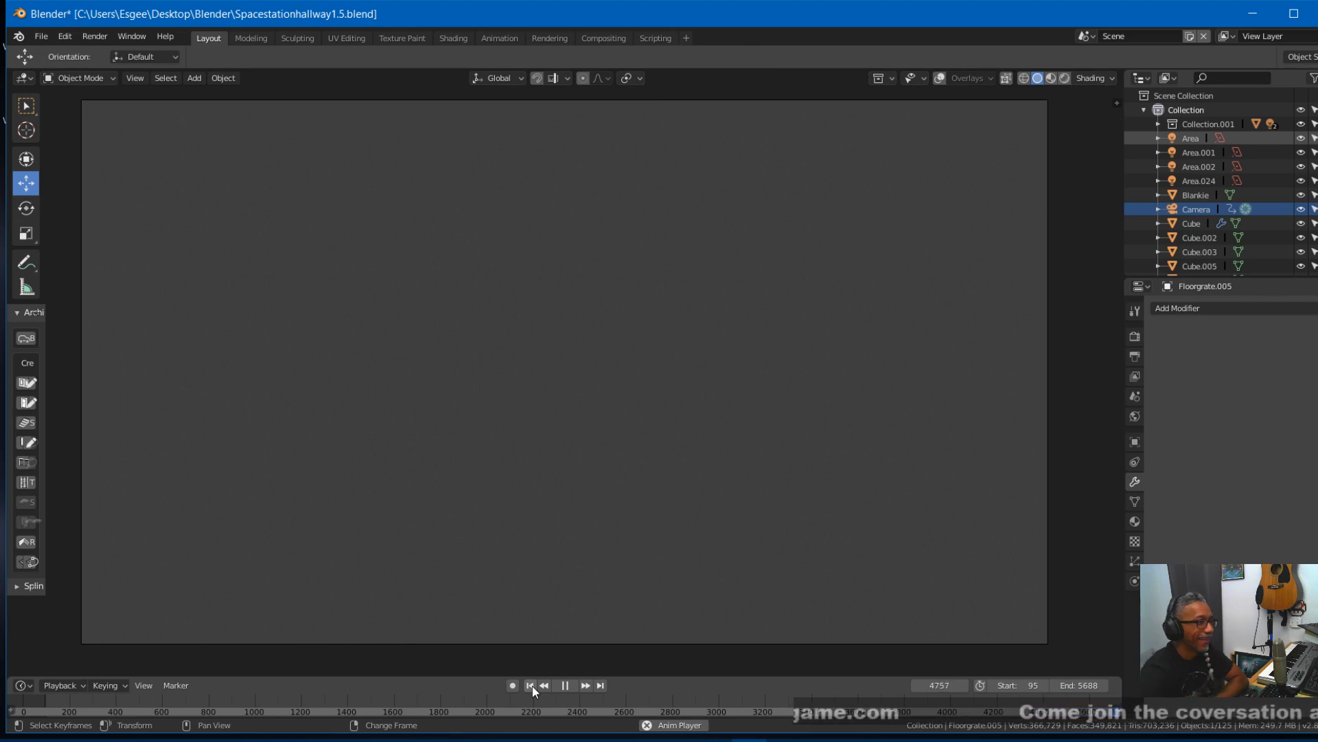
scroll(663, 702, up, 1)
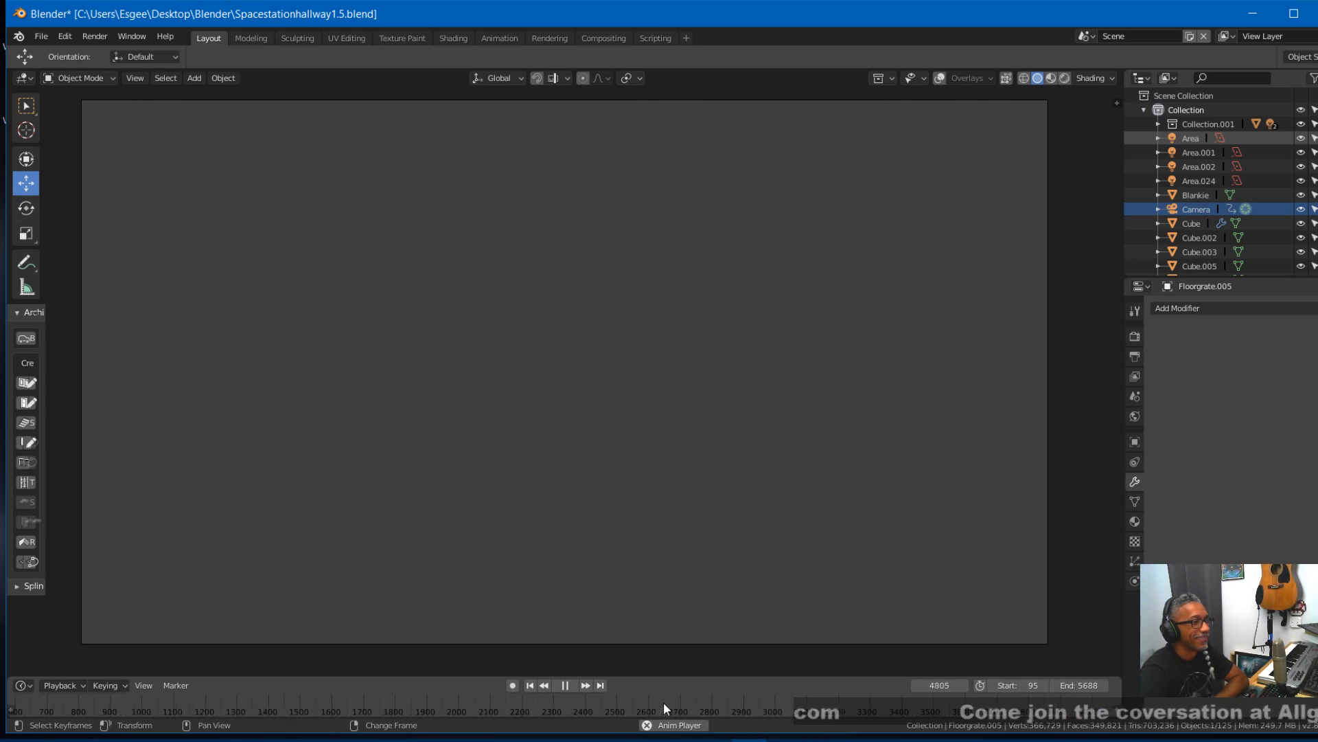
scroll(664, 702, down, 3)
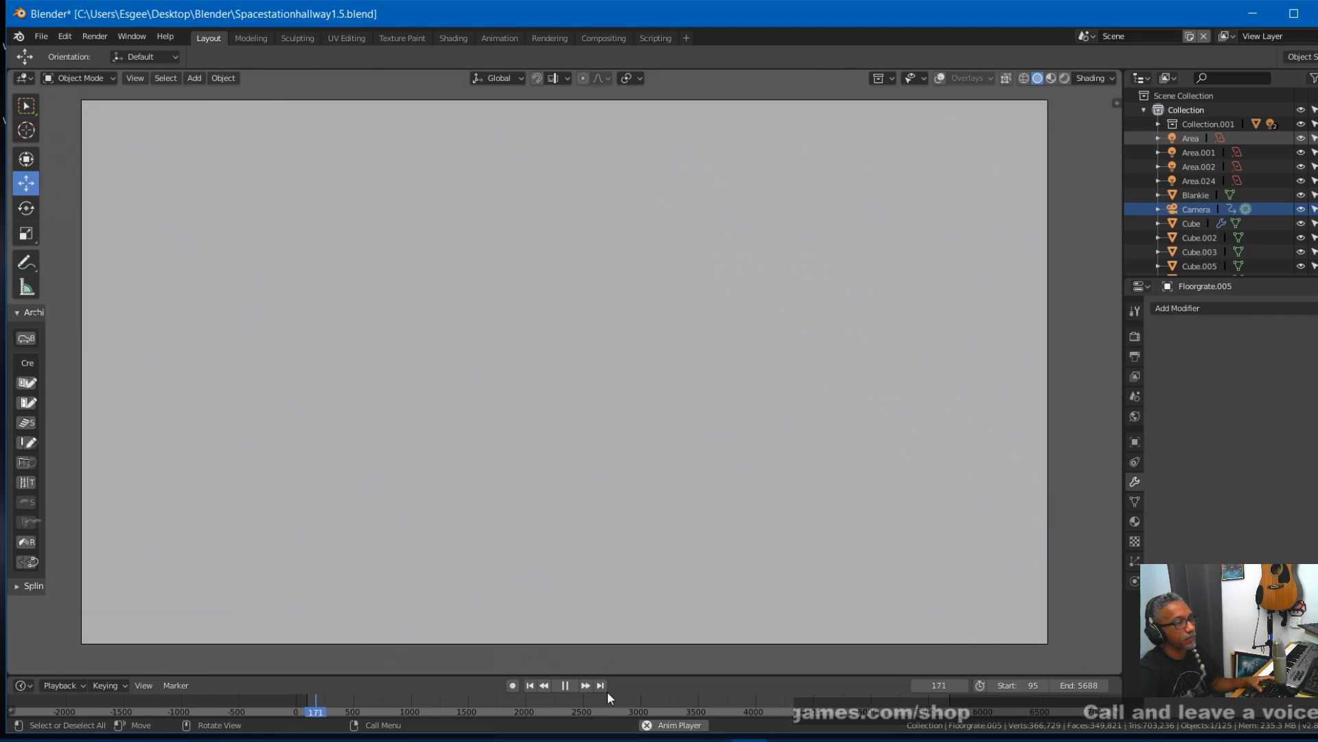
key(space)
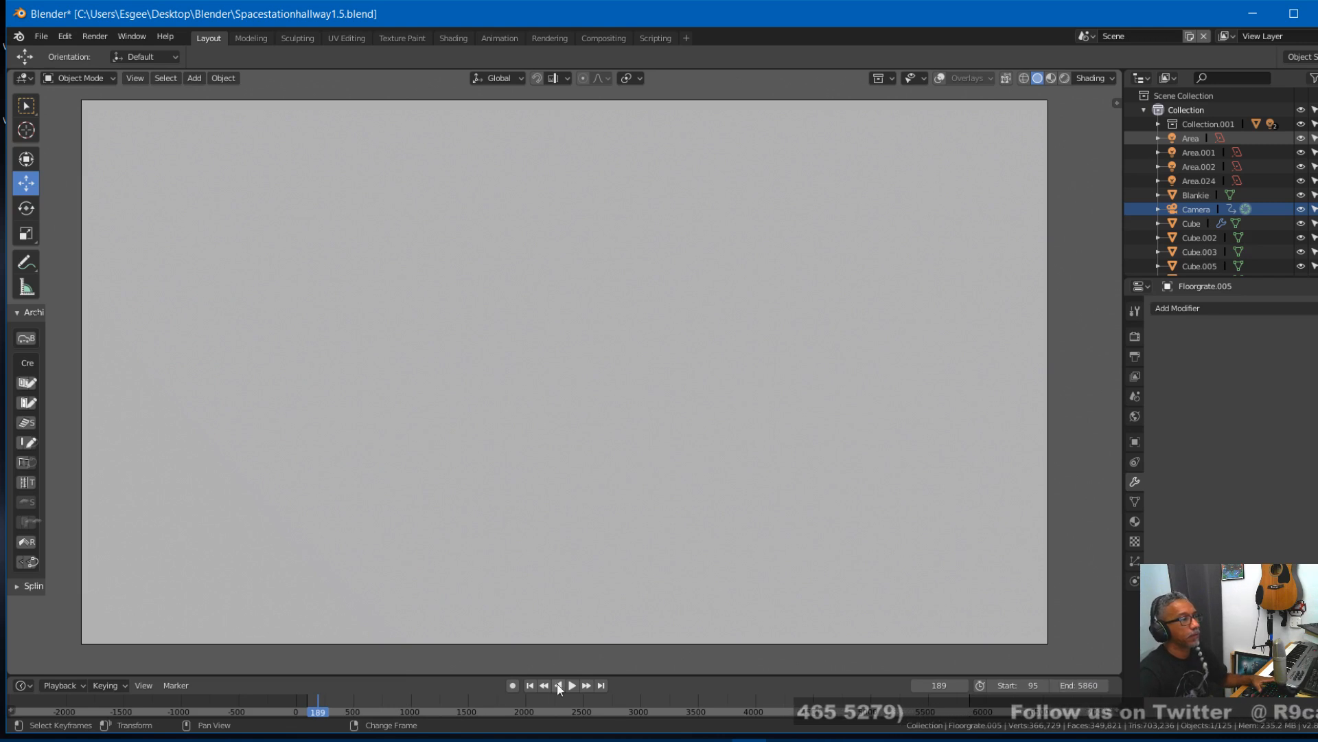
click(534, 686)
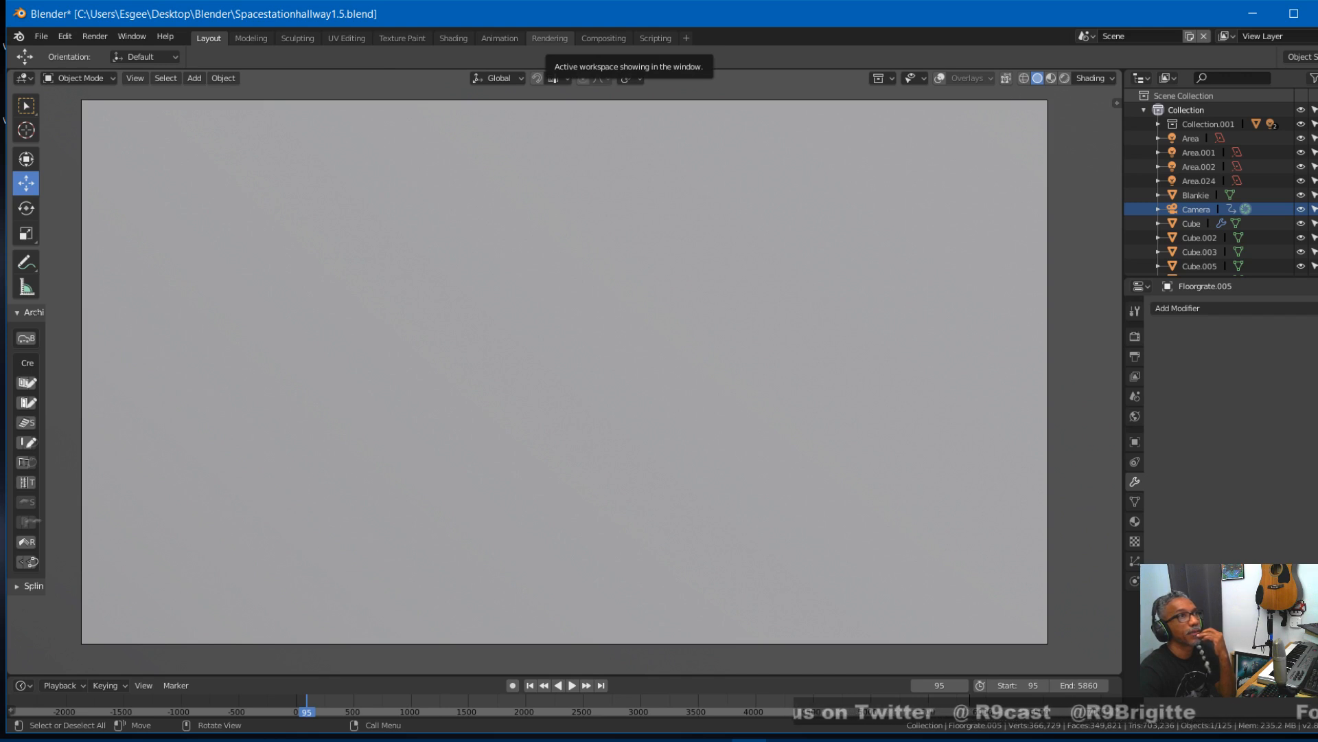
- Save the file, play through to the animation's last frames, set the end frame to 5790 and replay from the start
key(alt+Tab)
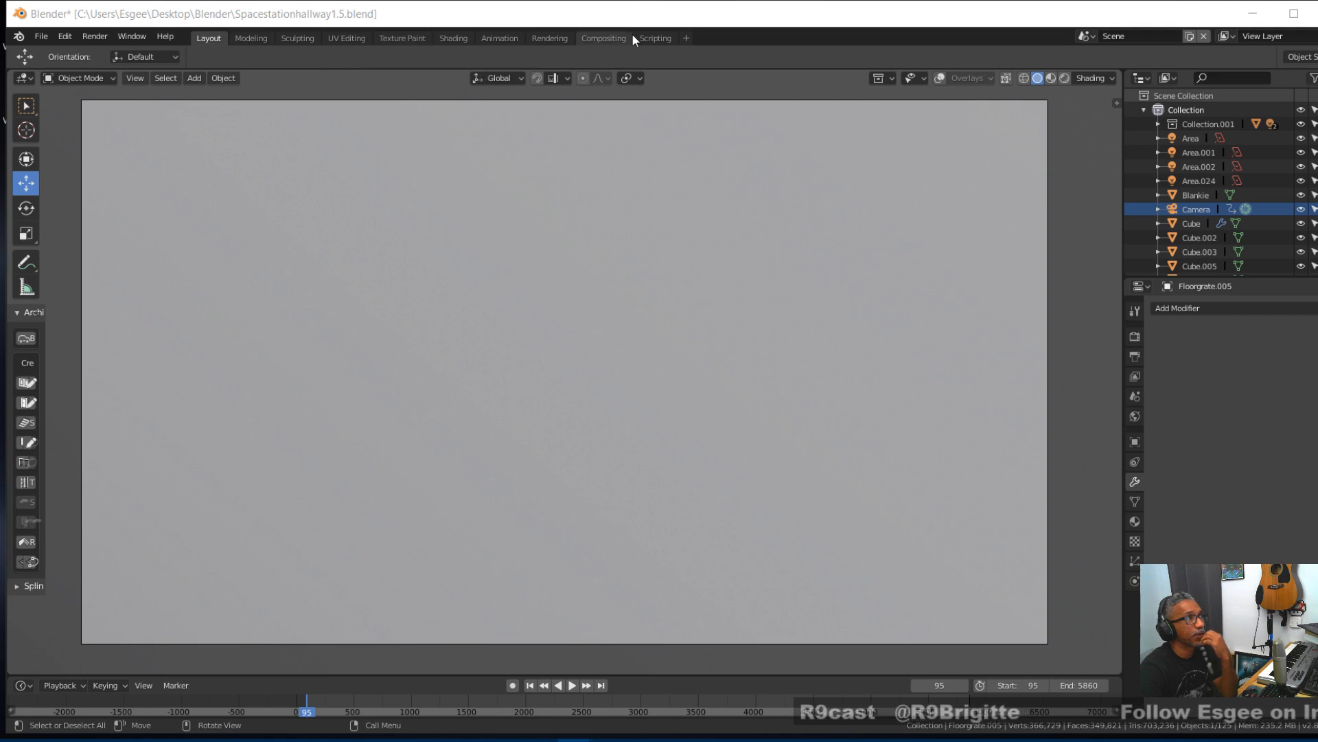
click(644, 18)
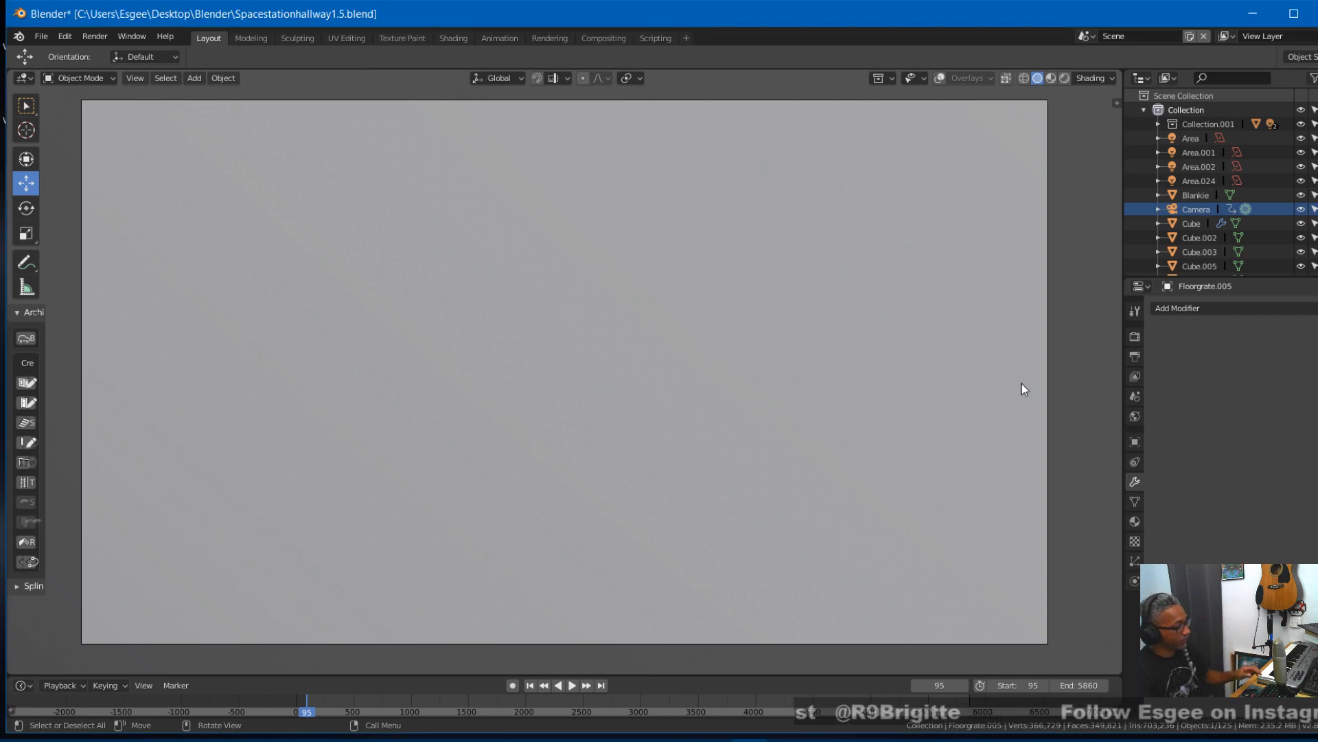
key(ctrl+s)
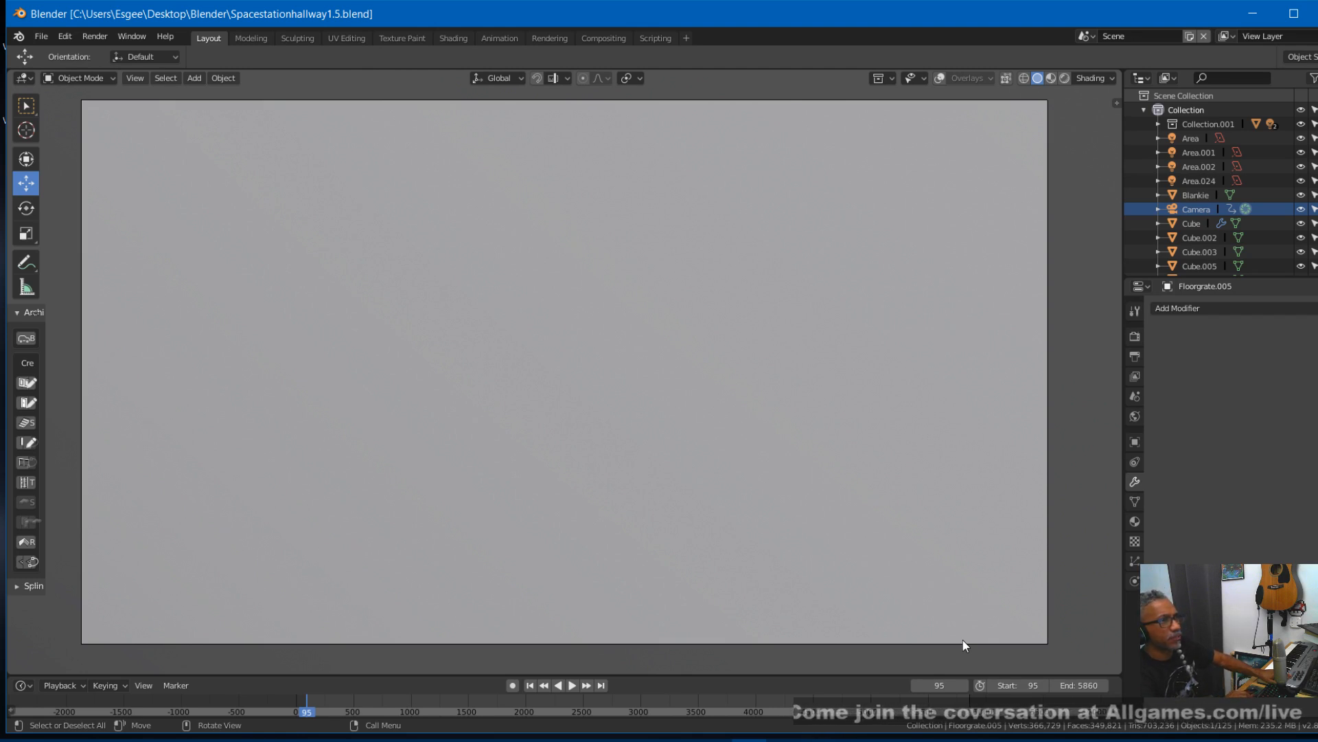
key(space)
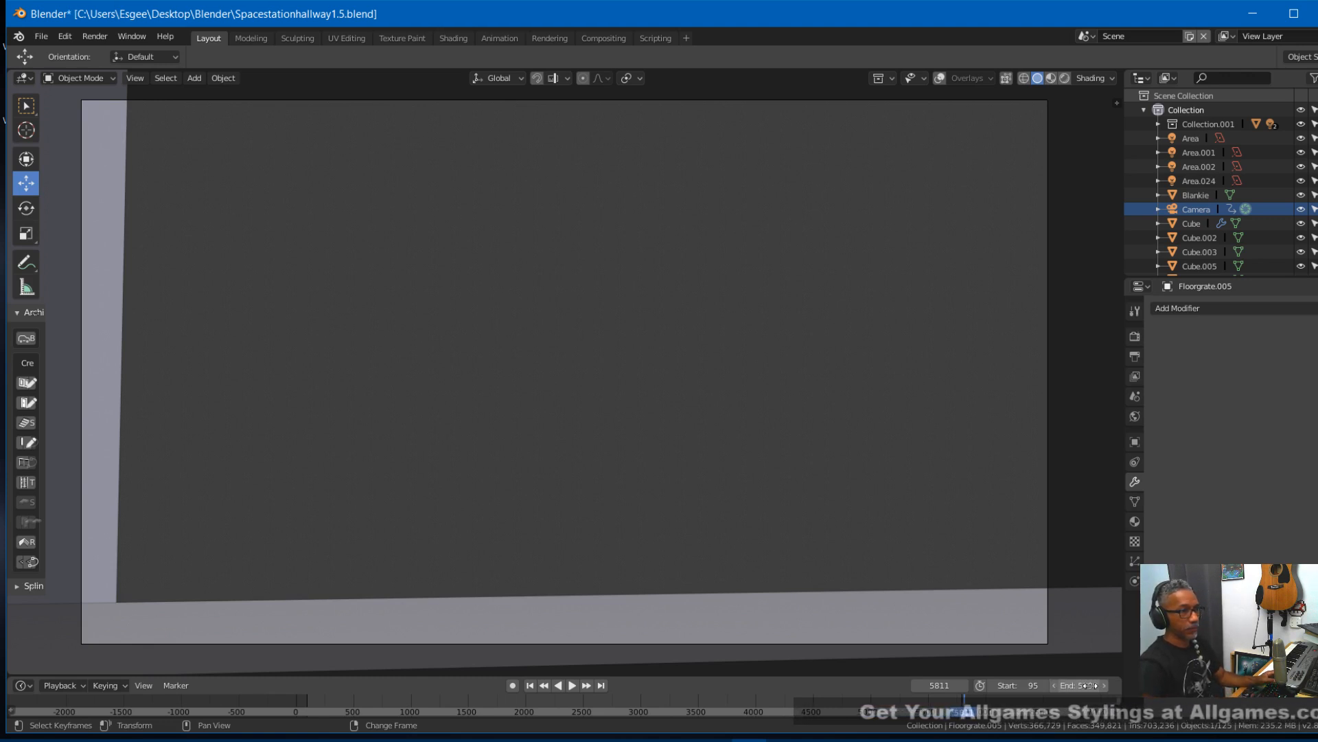
click(531, 686)
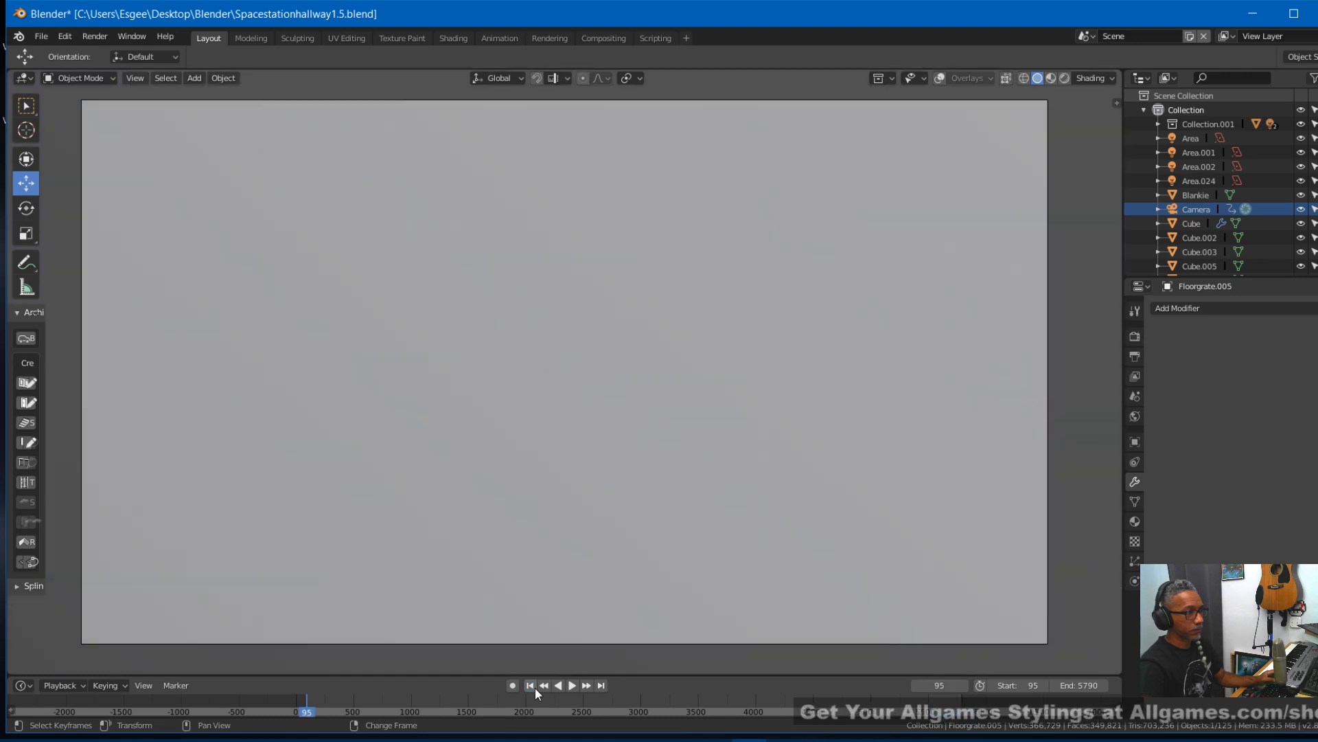
key(space)
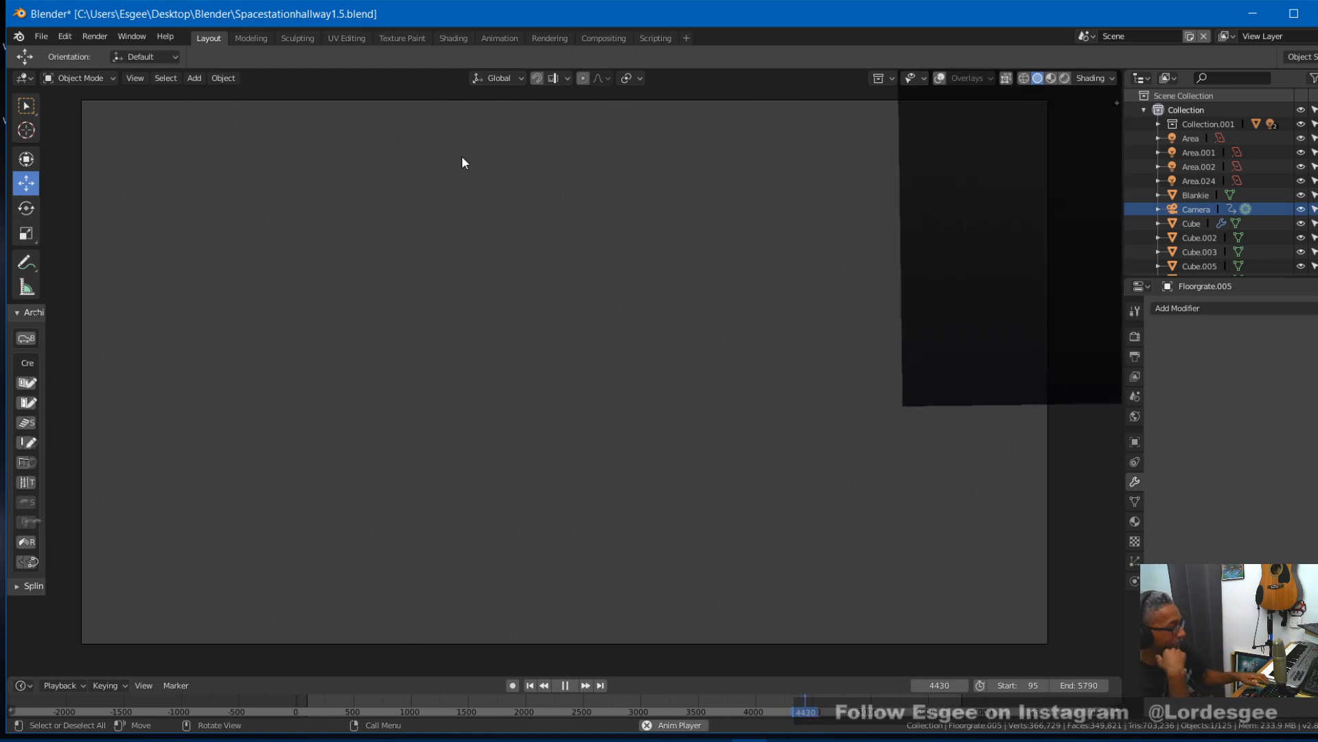
- Save the file and set the animation's end frame to 5780
key(ctrl+s)
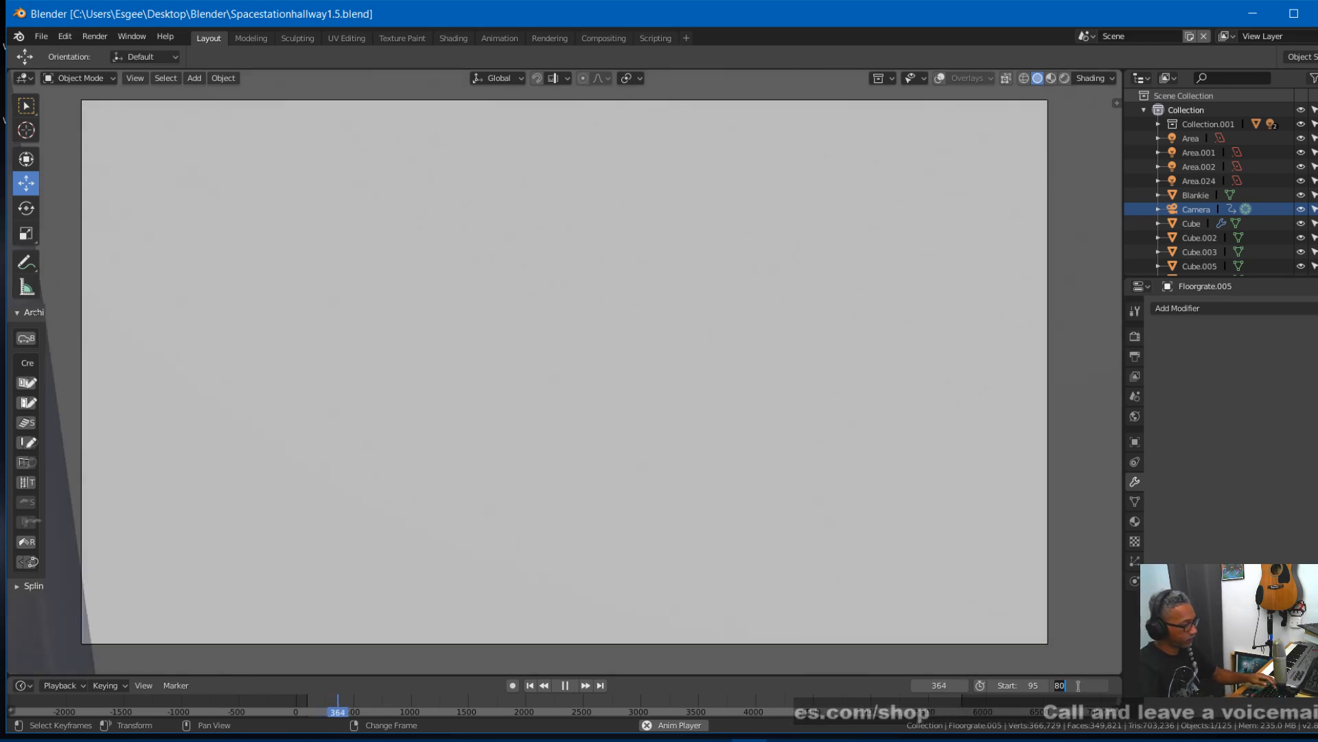
text(5780)
key(Return)
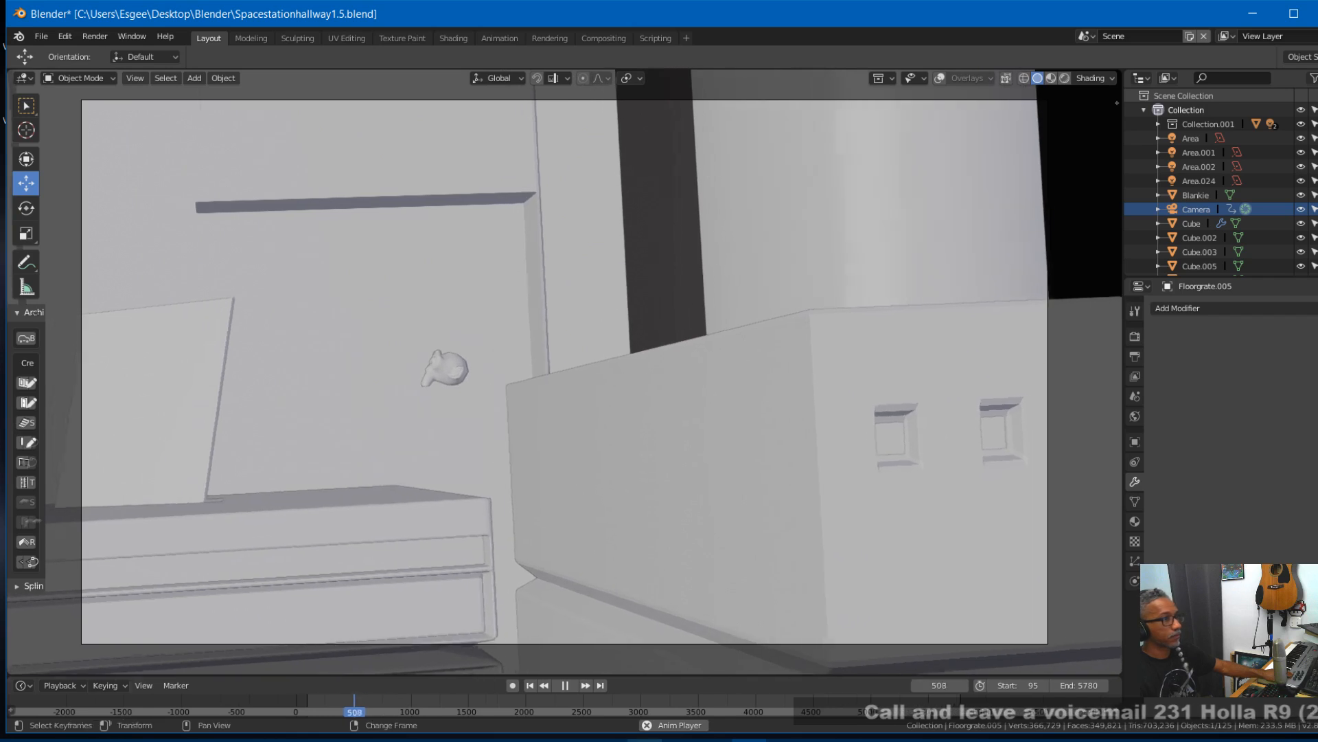
- Return to the start frame, play the animation through the camera in Rendered shading and save the file
click(564, 686)
click(530, 685)
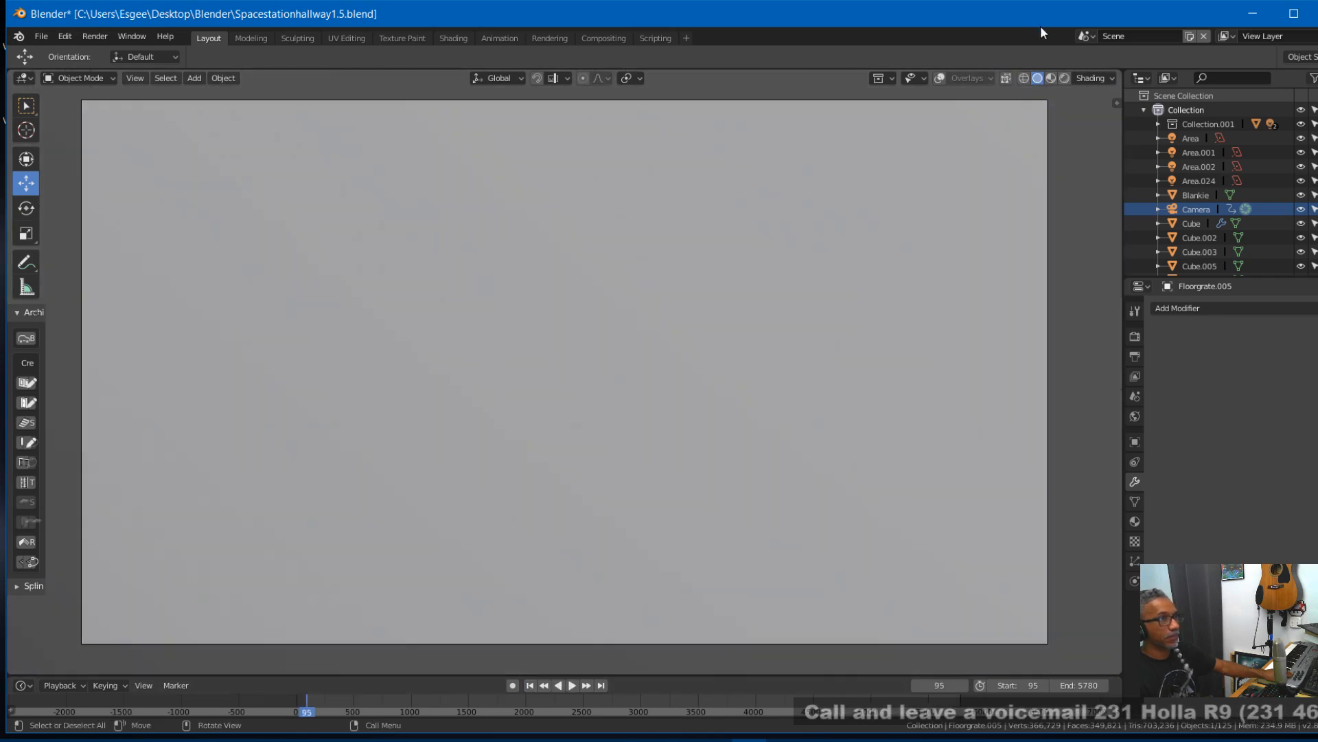
click(1064, 79)
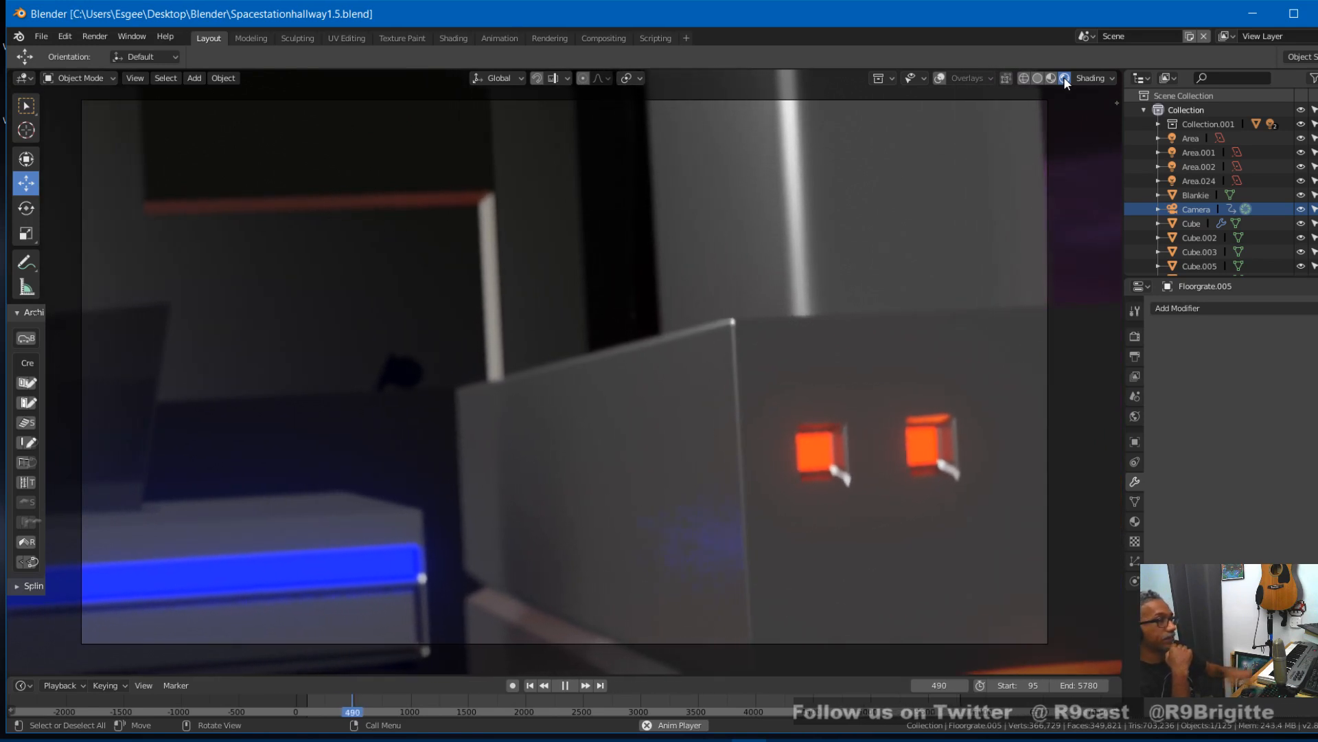
key(ctrl+s)
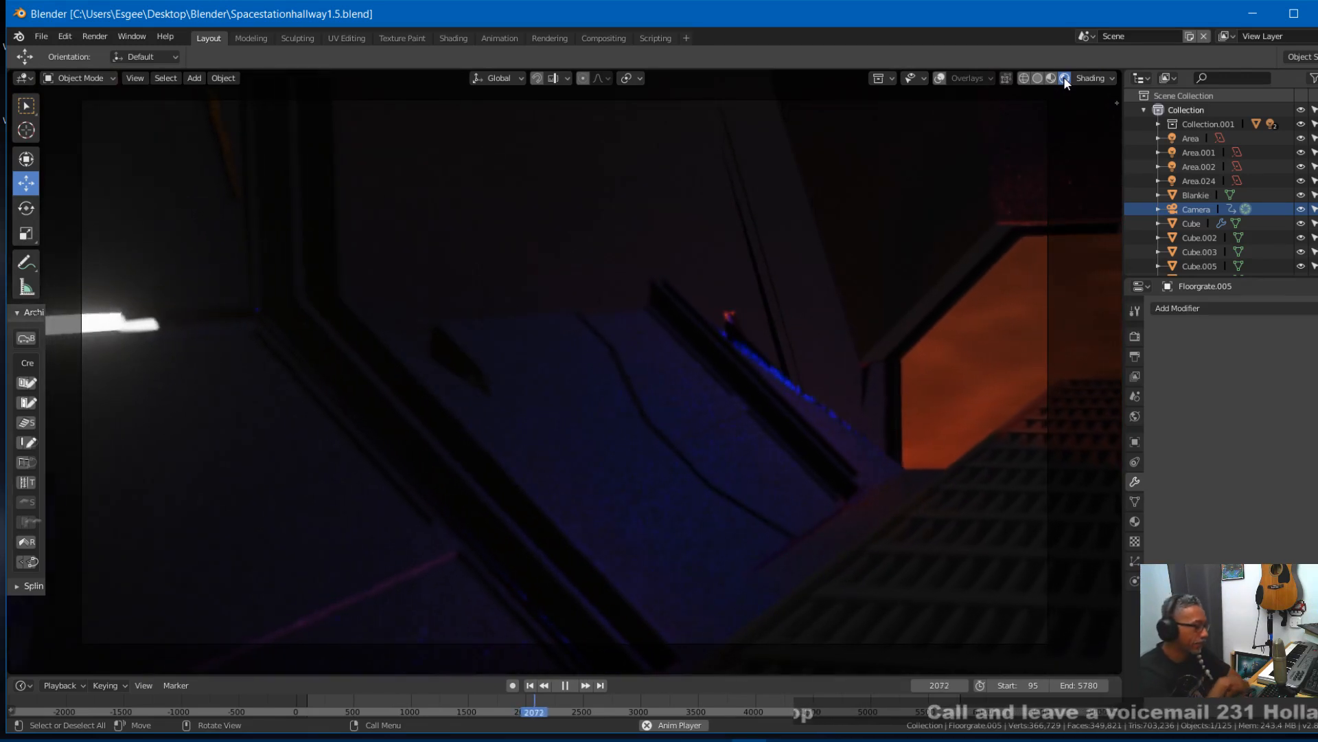
- Continue previewing the camera animation in Rendered shading after a brief pause, stopping at frame 3157
key(space)
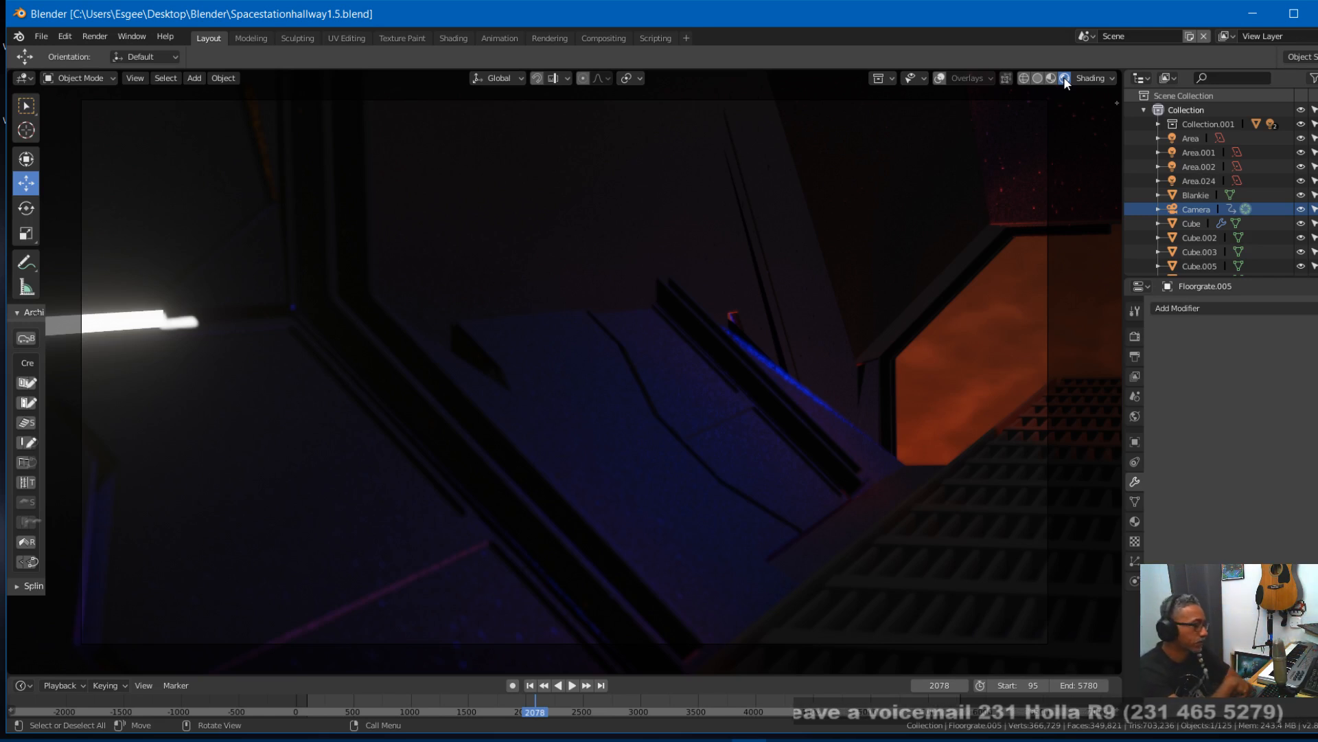
key(space)
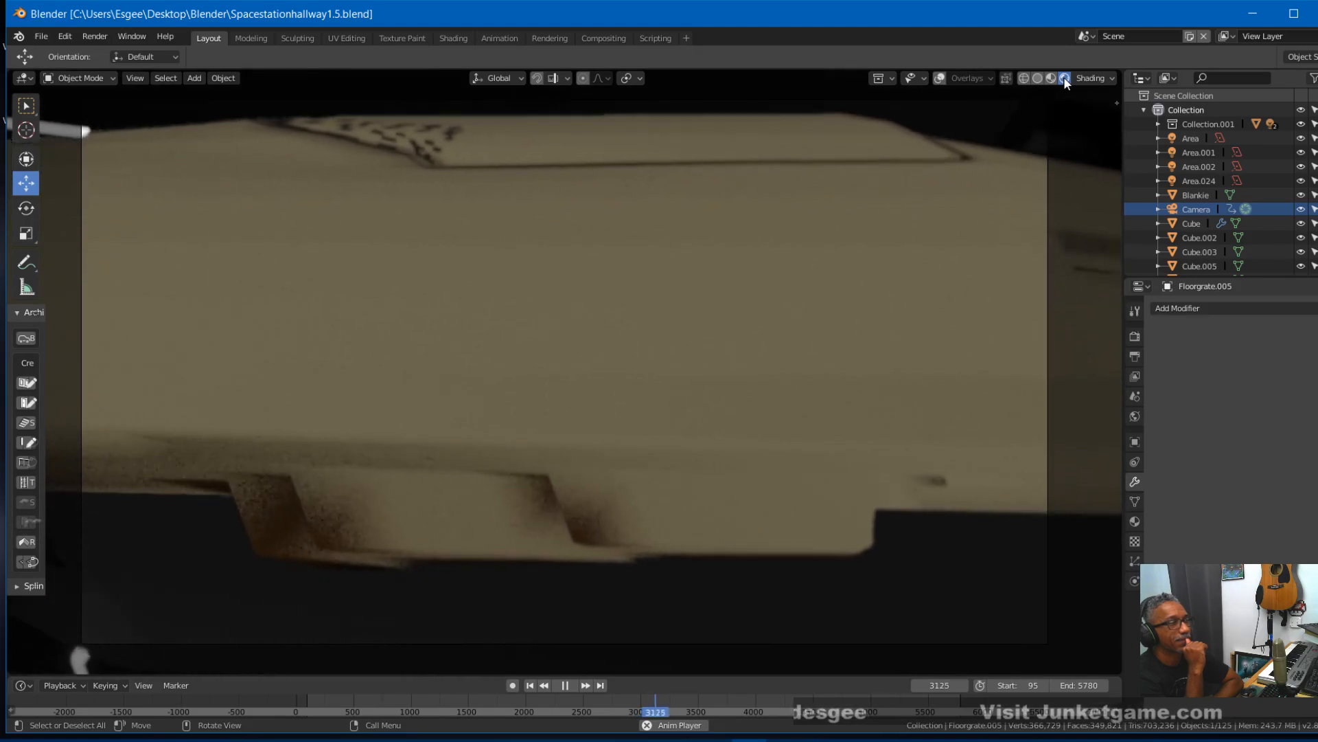
key(space)
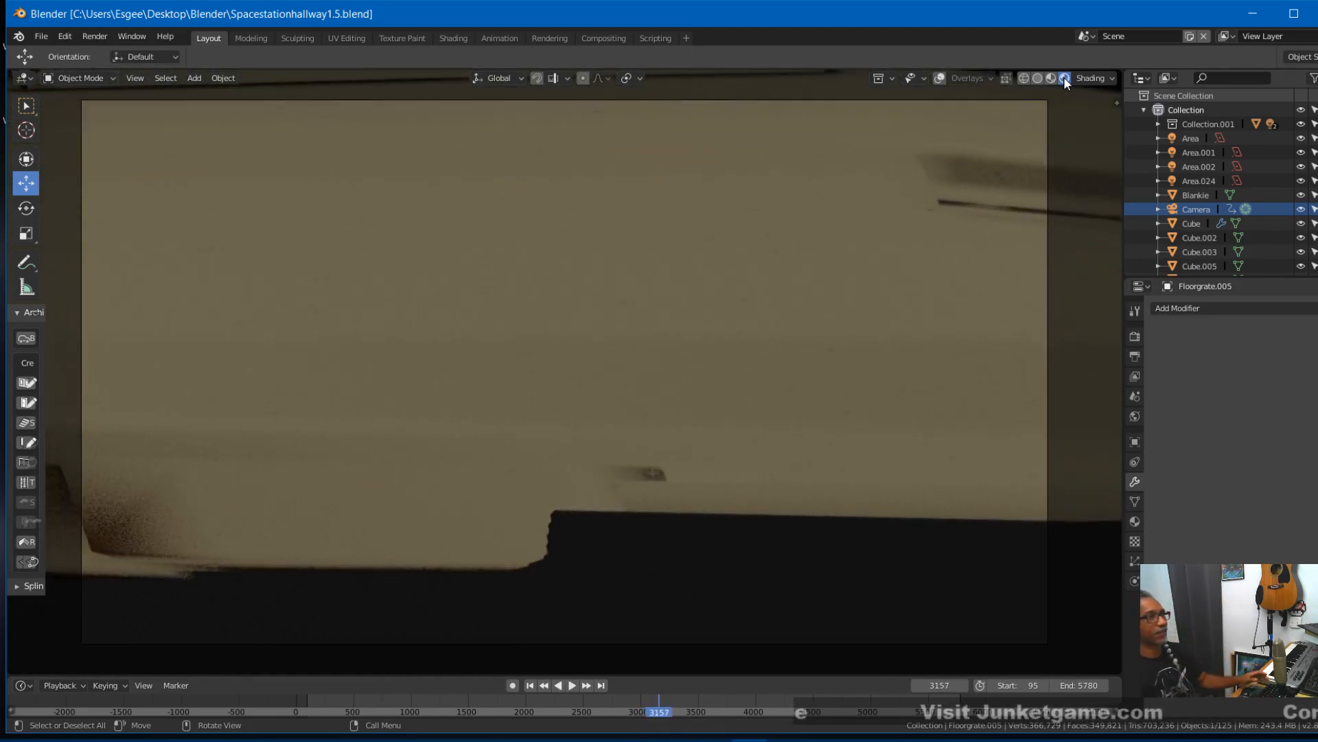
- Go back to frame 1725, save the file, render that frame as a still image and close the render window
right_drag(607, 696, 494, 696)
key(space)
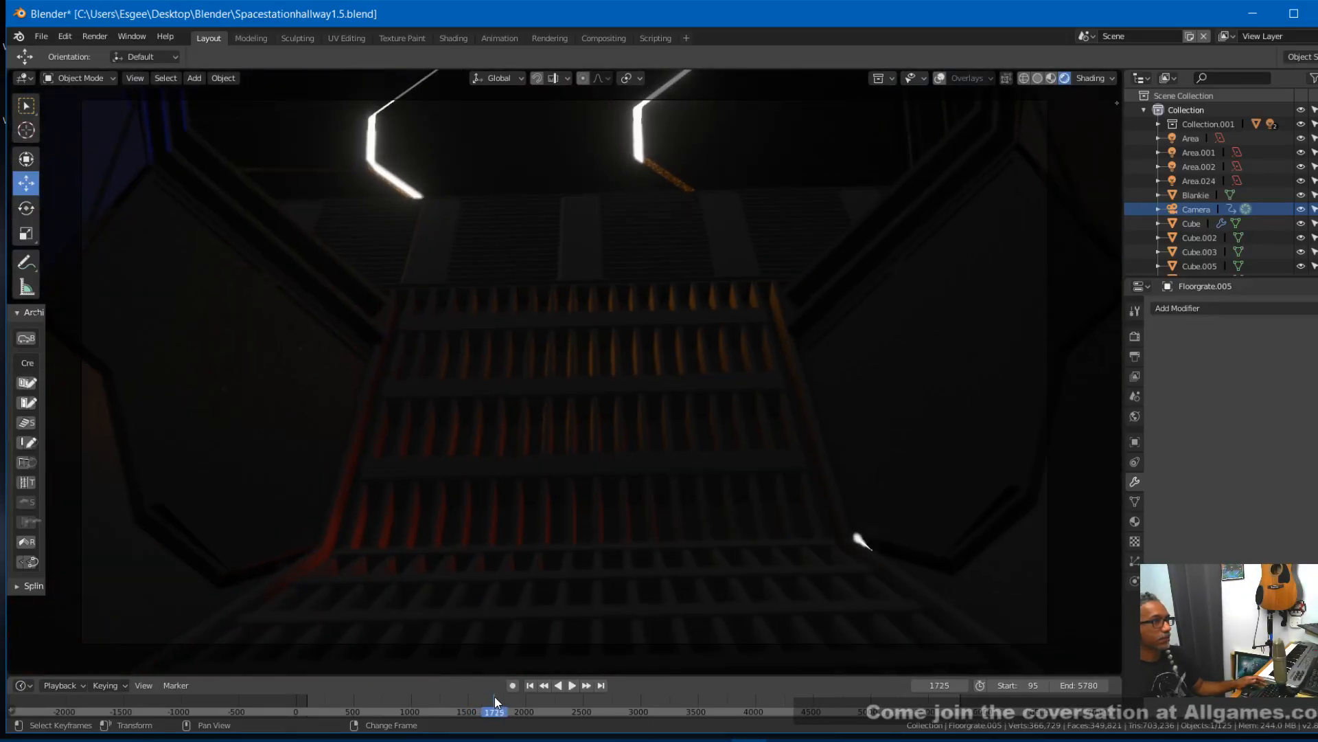
key(ctrl+s)
key(F12)
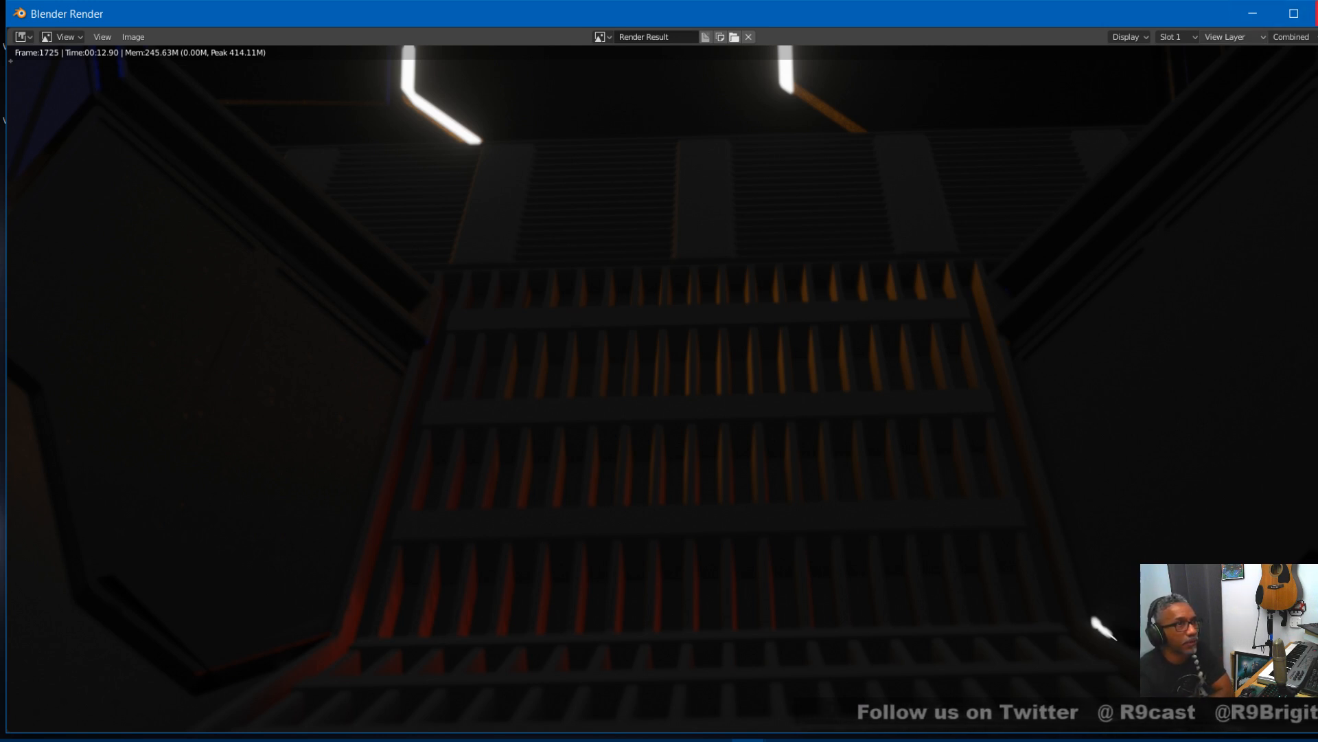
click(1317, 13)
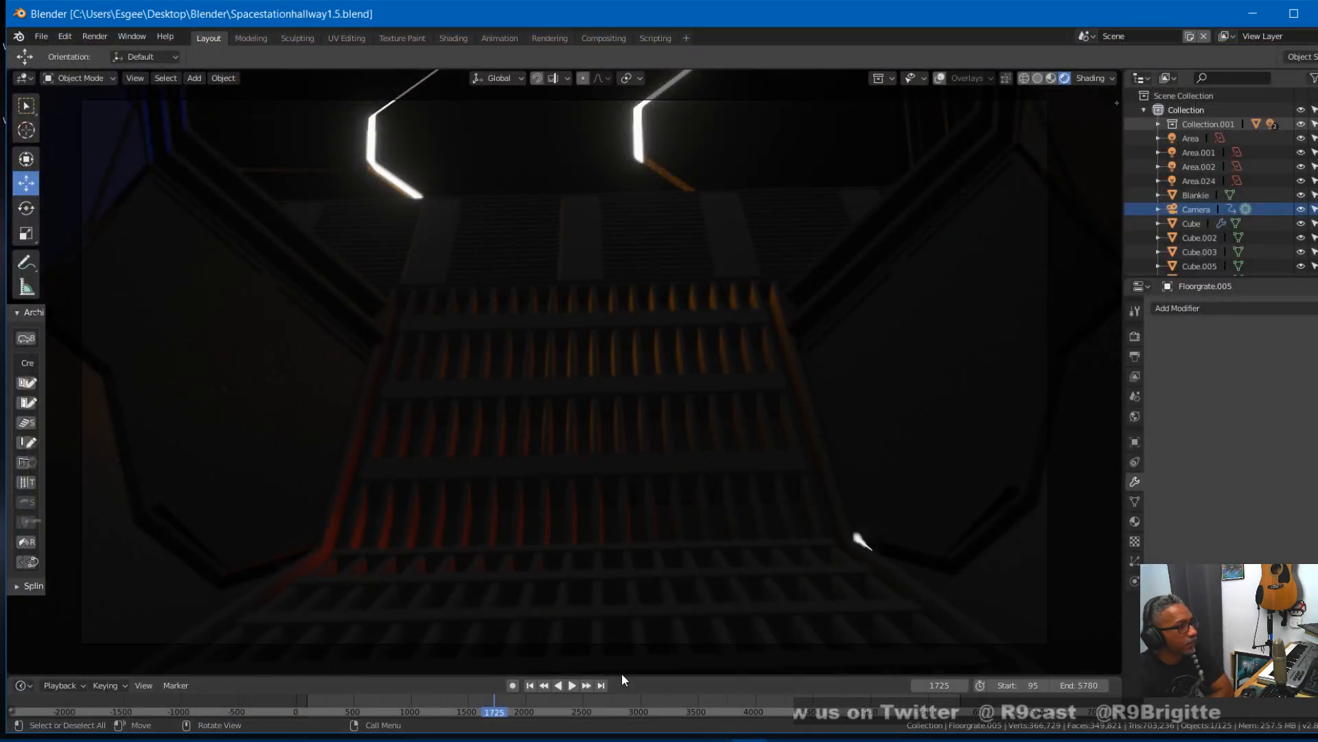
- Enlarge the timeline area, replay the hallway animation from frame 1571 to frame 1787 and save the file
drag(622, 675, 637, 638)
mouse_move(480, 685)
right_down()
mouse_move(378, 714)
mouse_move(286, 715)
mouse_move(477, 690)
right_up()
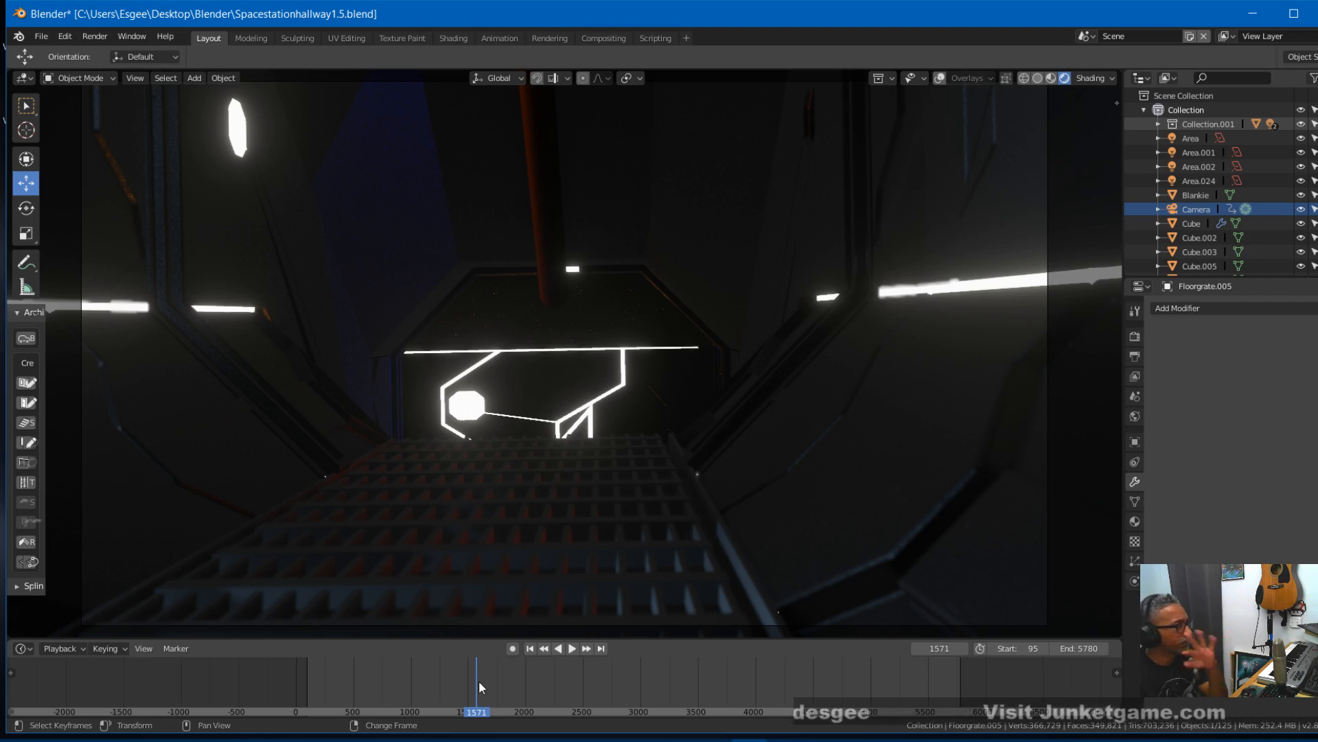
key(space)
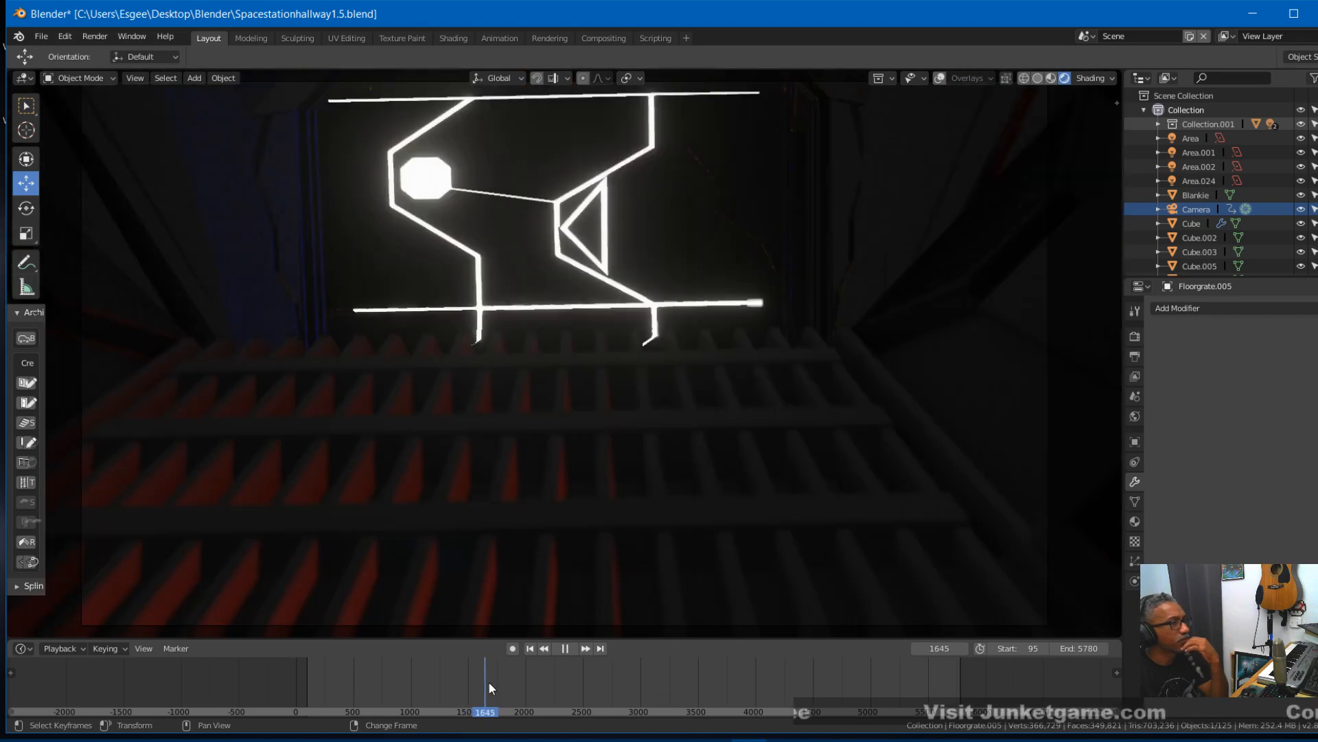
key(space)
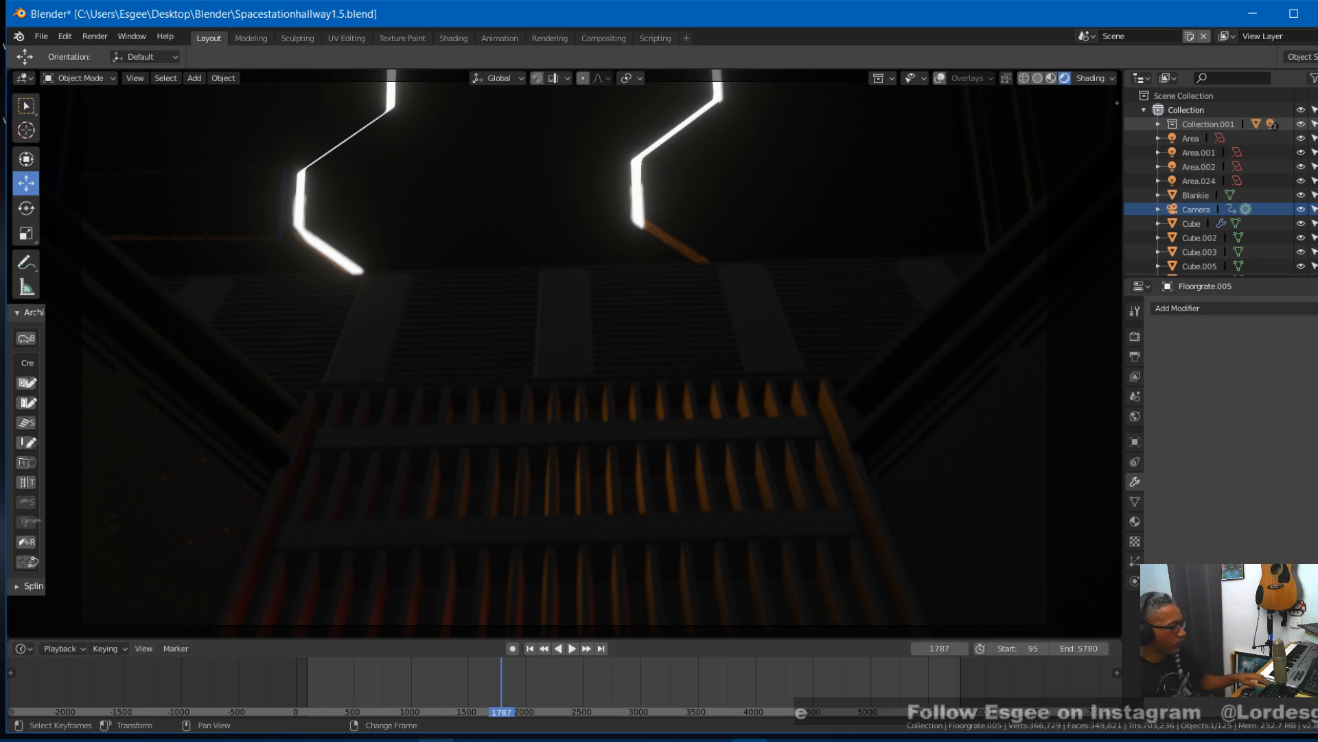
key(ctrl+s)
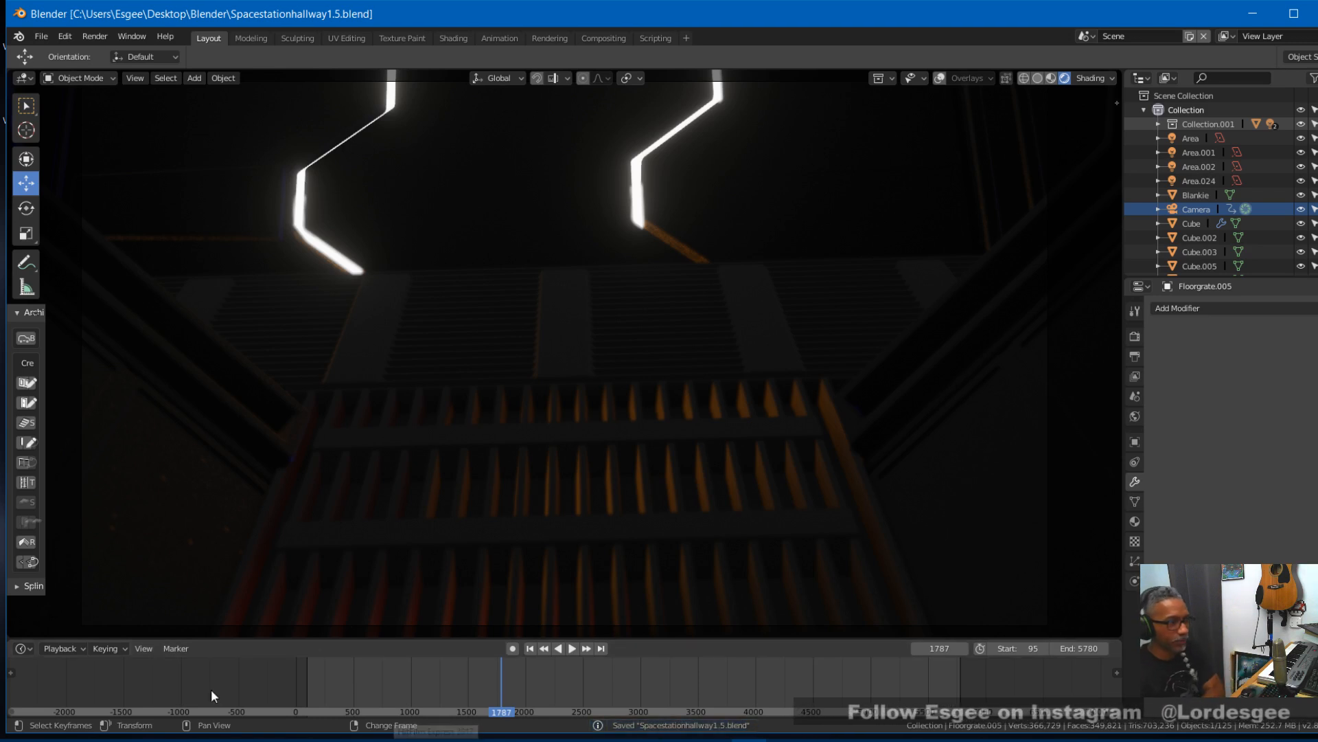